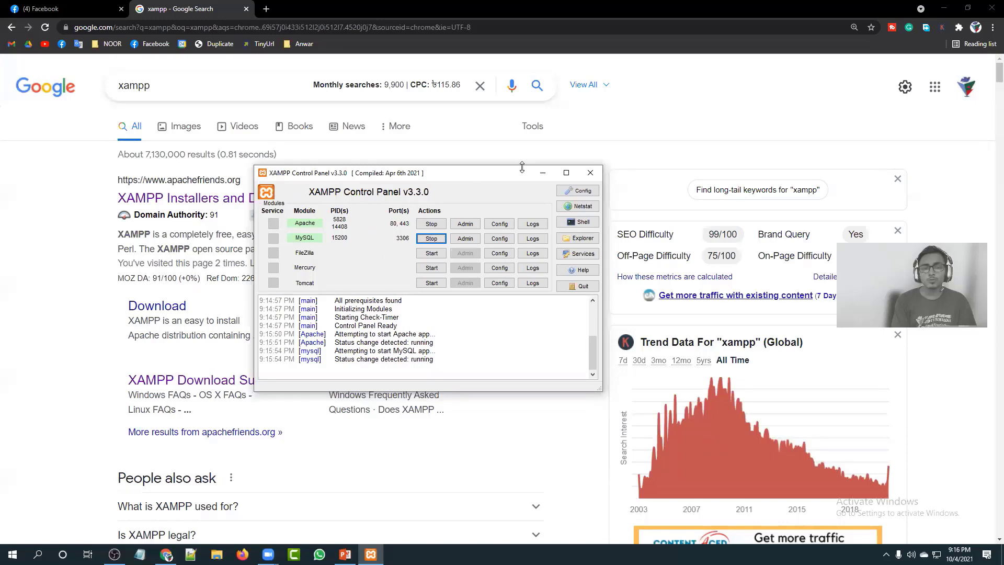
Step: Close XAMPP Control Panel to the tray, reopen it from the tray icon, then minimize it
left_click(588, 175)
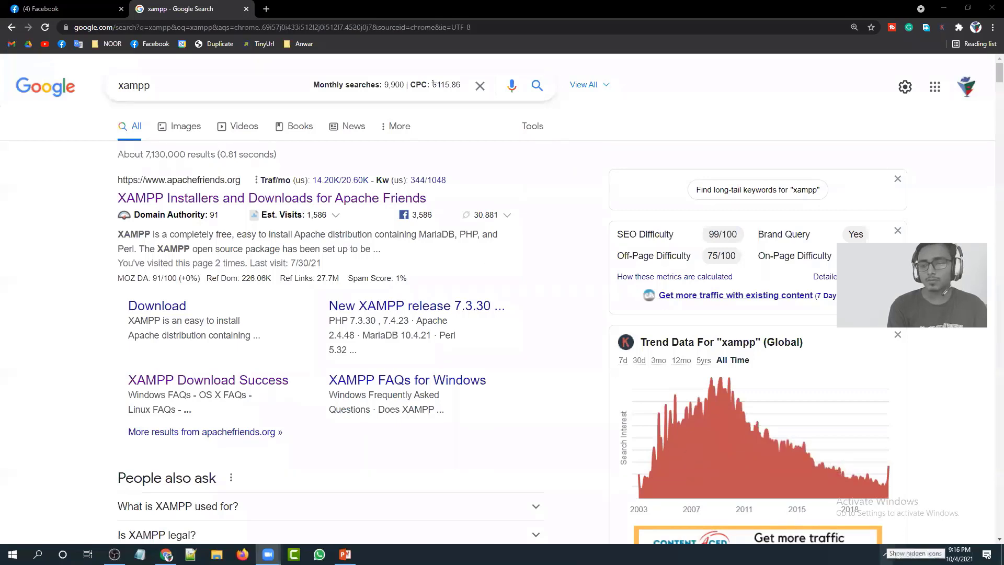
left_click(886, 553)
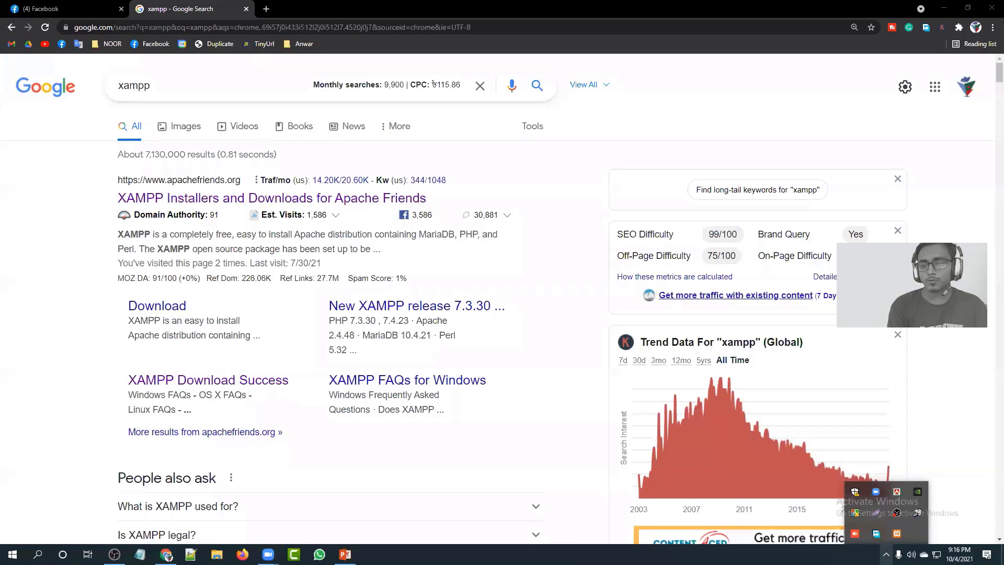
left_click(897, 535)
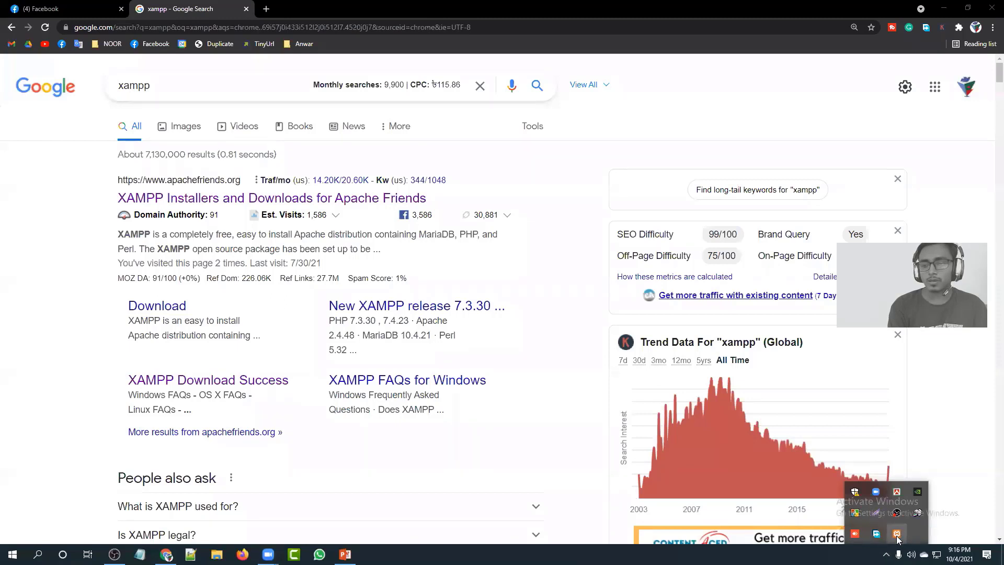
double_click(898, 535)
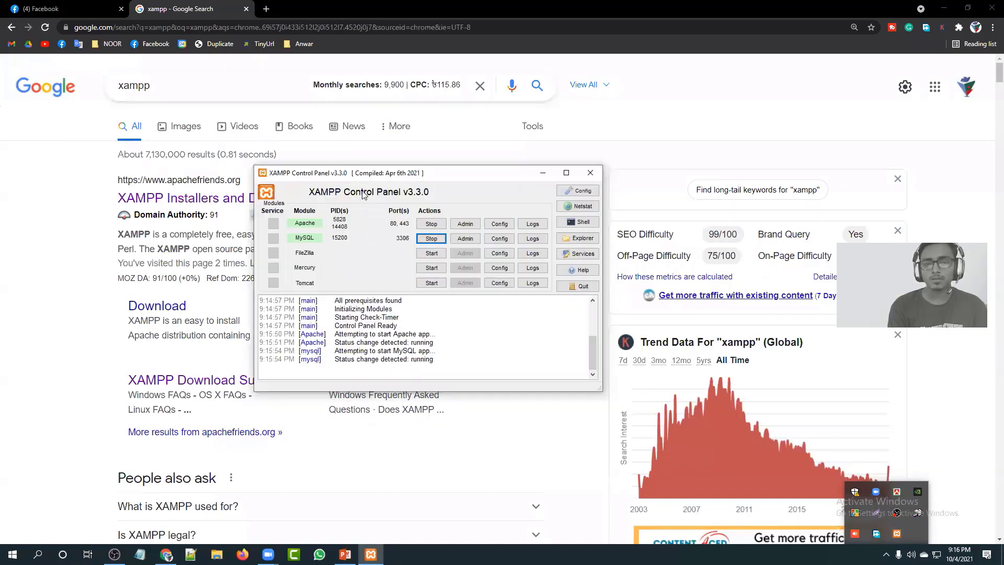
left_click(363, 248)
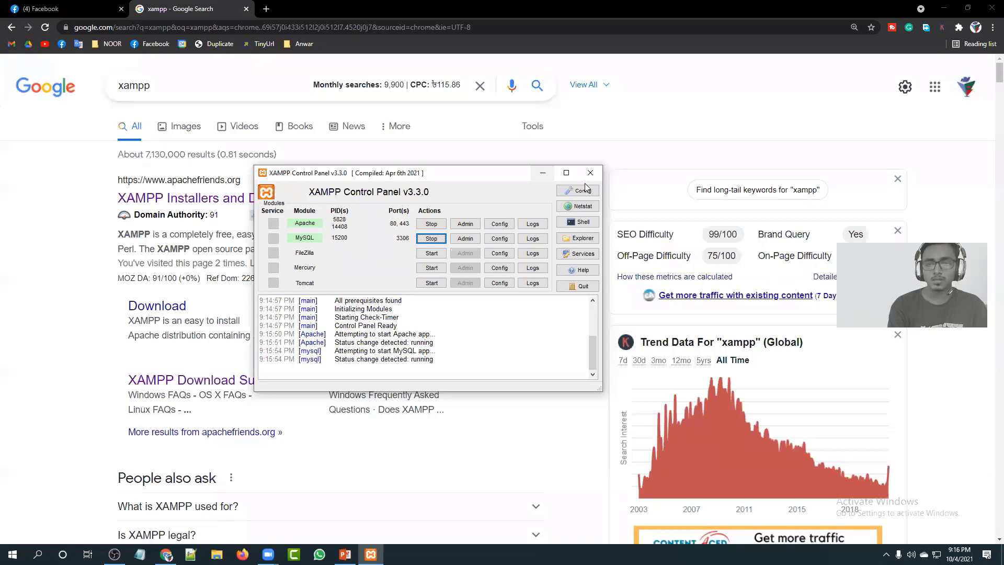
left_click(544, 174)
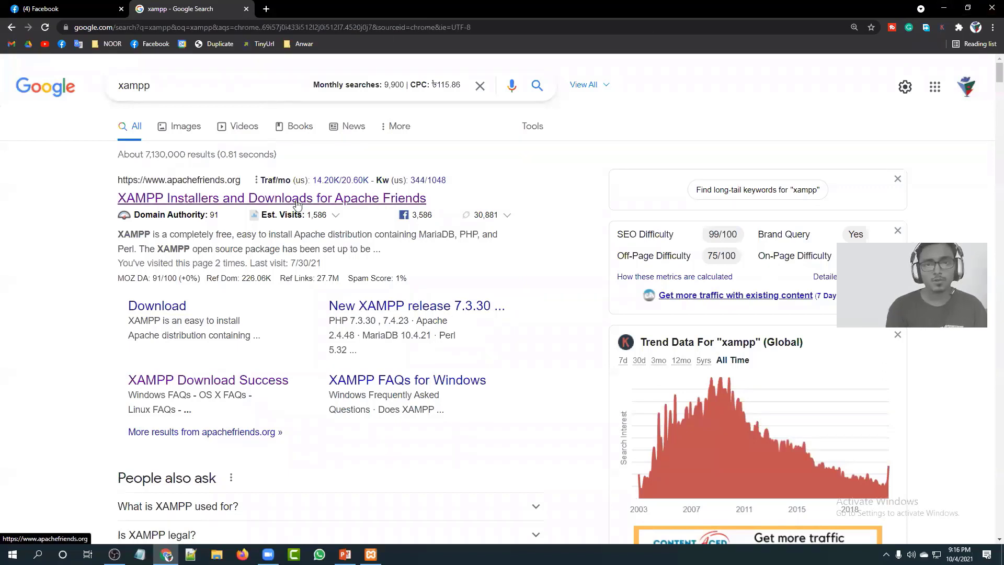
Step: Open the XAMPP Installers and Downloads result, then minimize Chrome to reveal the WordPress slide
left_click(297, 204)
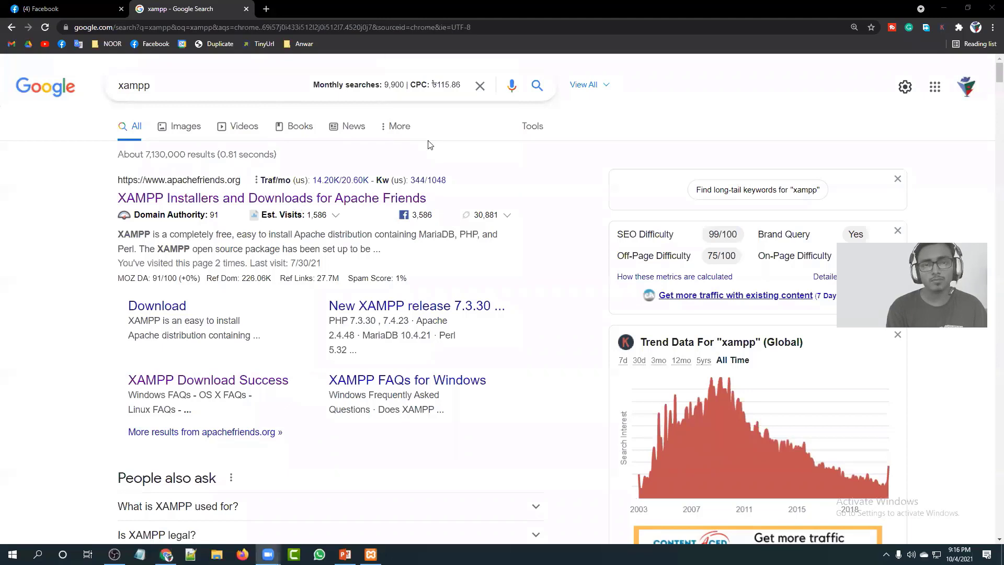
left_click(478, 124)
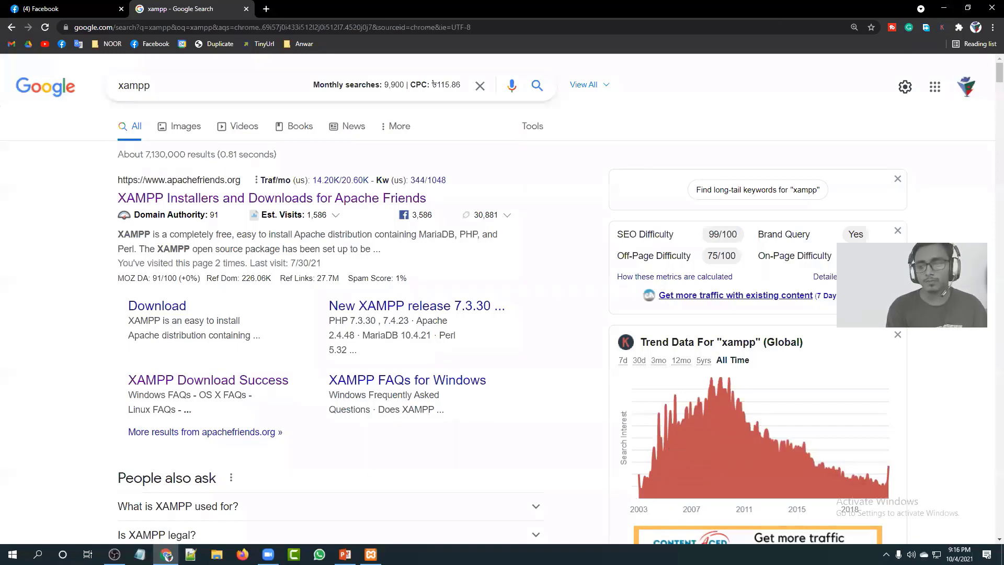
left_click(945, 6)
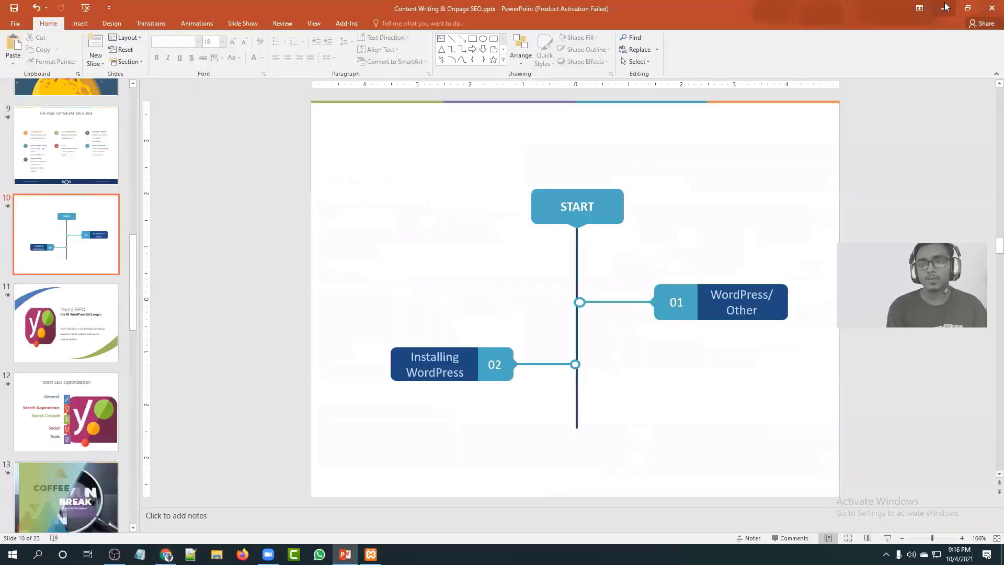
Step: Minimize the presentation and refresh the desktop twice
left_click(944, 8)
right_click(179, 178)
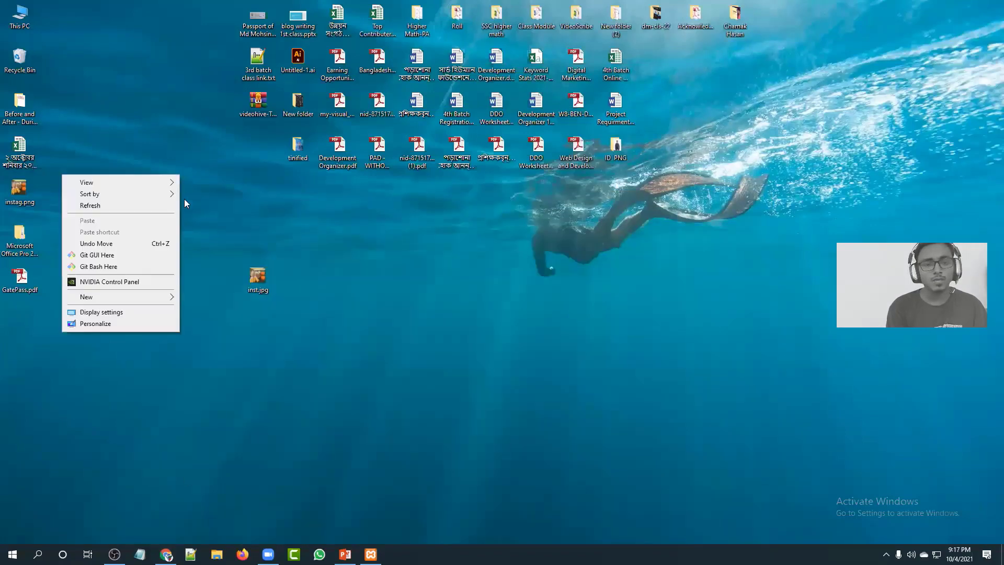
right_click(140, 178)
left_click(129, 209)
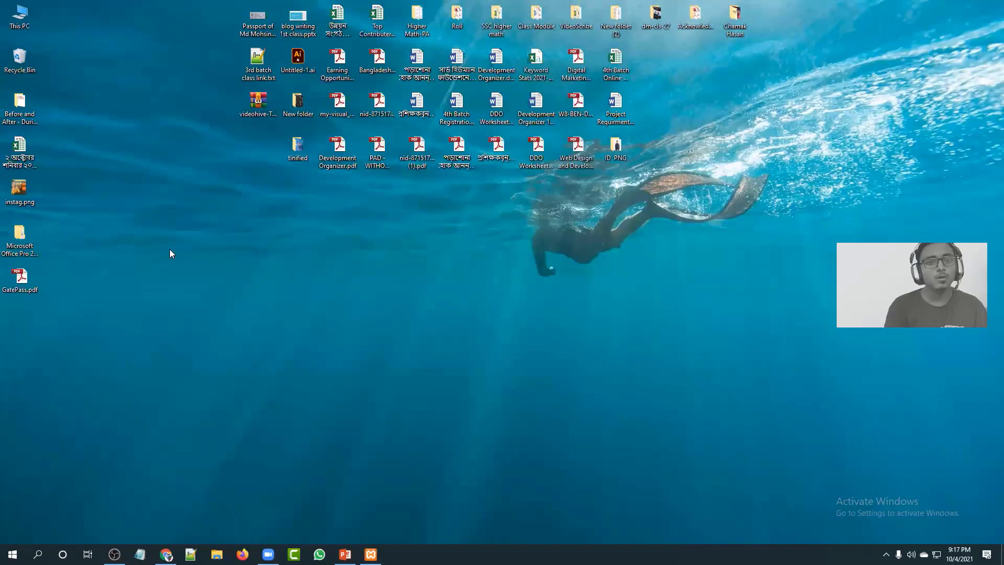
right_click(135, 176)
left_click(105, 209)
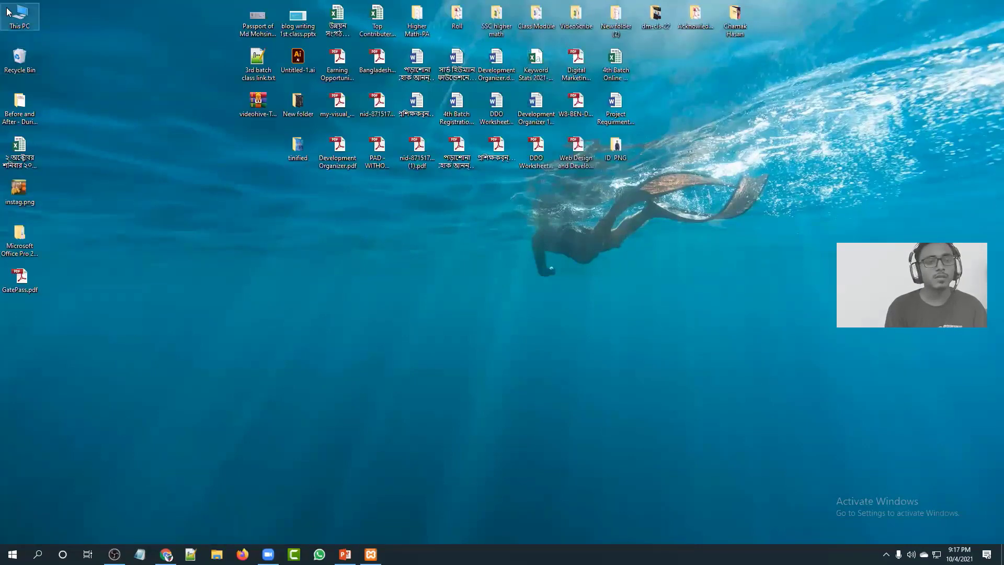
Step: Open This PC in a maximized File Explorer window
double_click(18, 17)
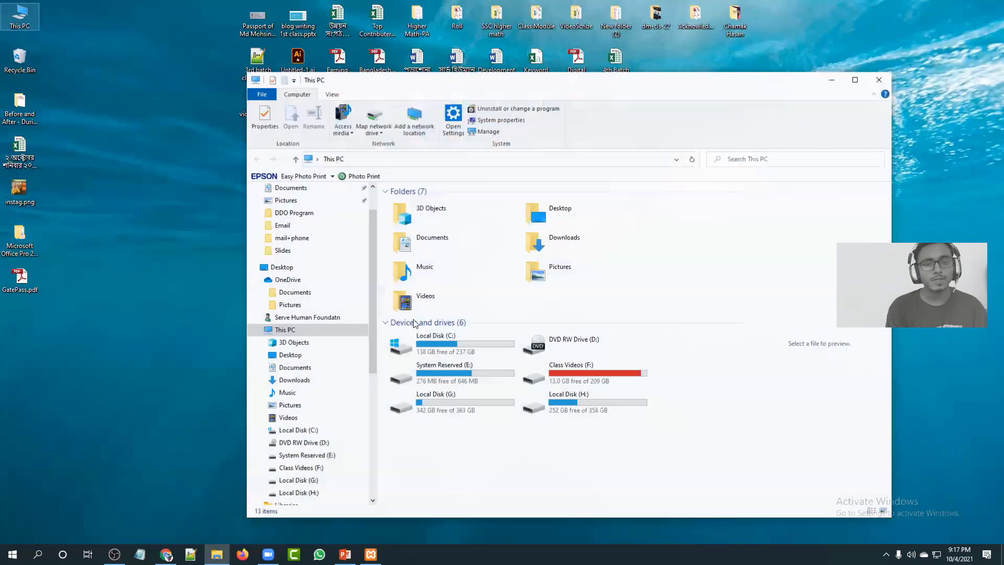
left_click_drag(666, 72, 666, 30)
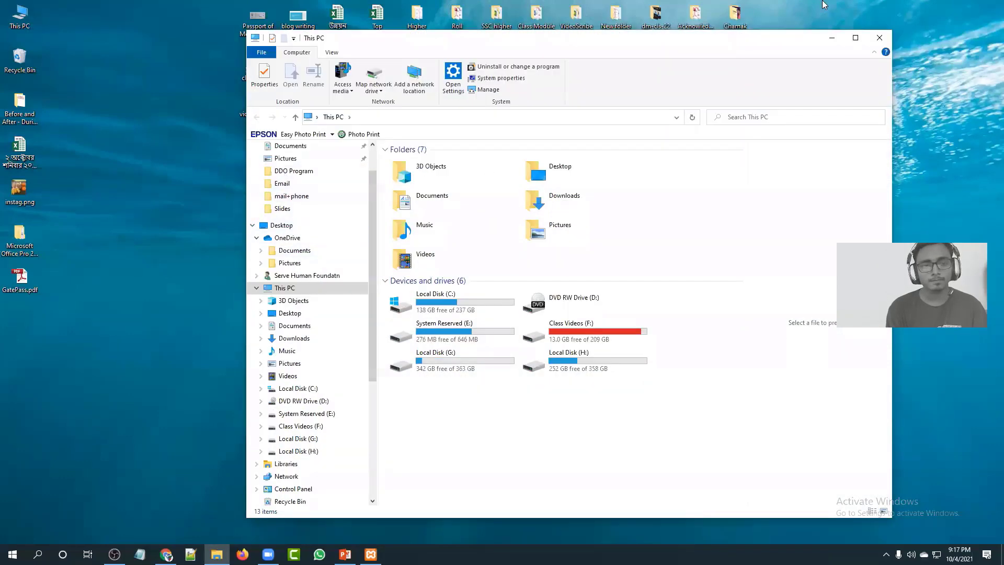
left_click(856, 38)
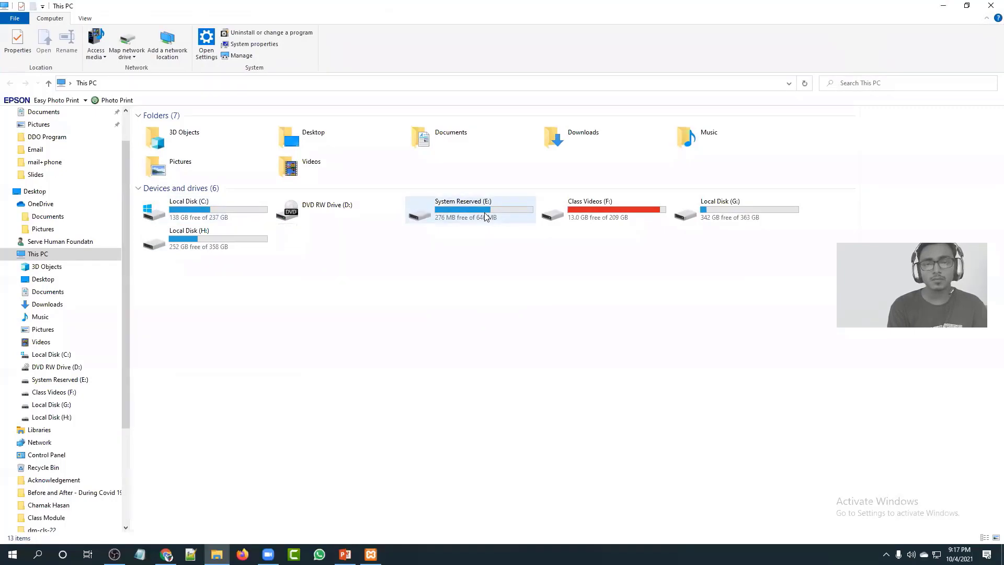
Step: Select the E:, F:, G: and H: drives in turn, then clear the selection
left_click(465, 209)
left_click(647, 209)
left_click(733, 215)
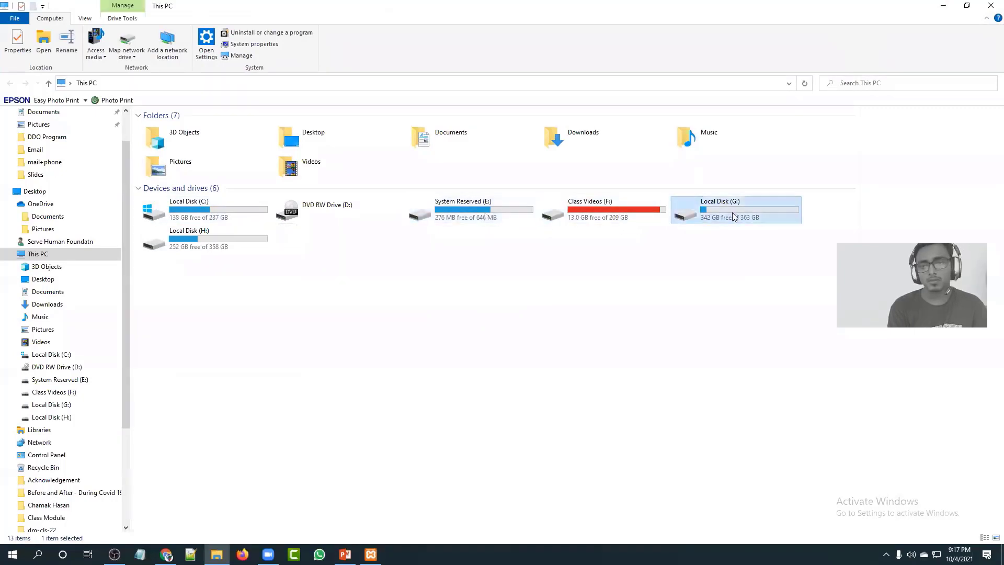
left_click(207, 250)
left_click(607, 209)
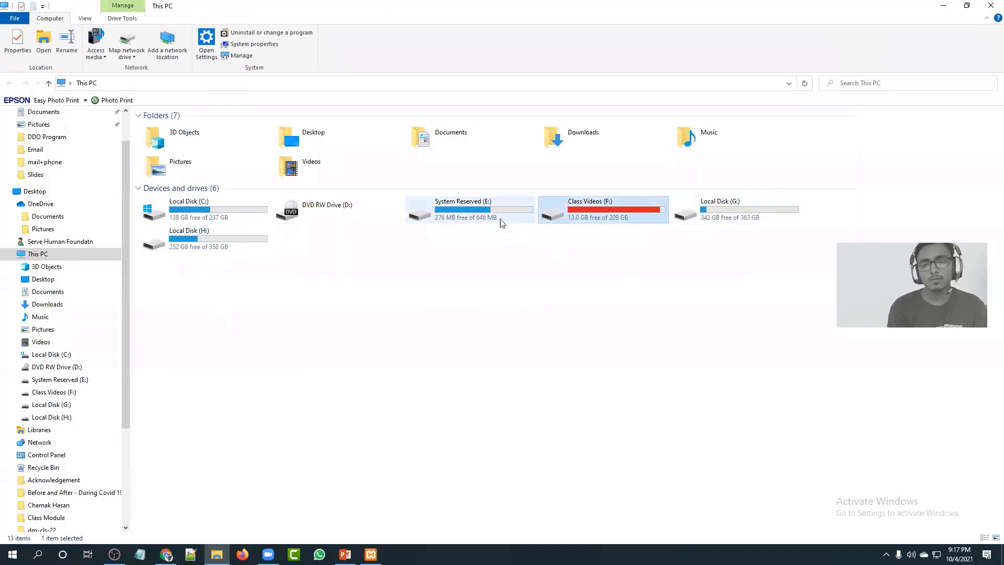
left_click(498, 217)
left_click(735, 211)
left_click(597, 307)
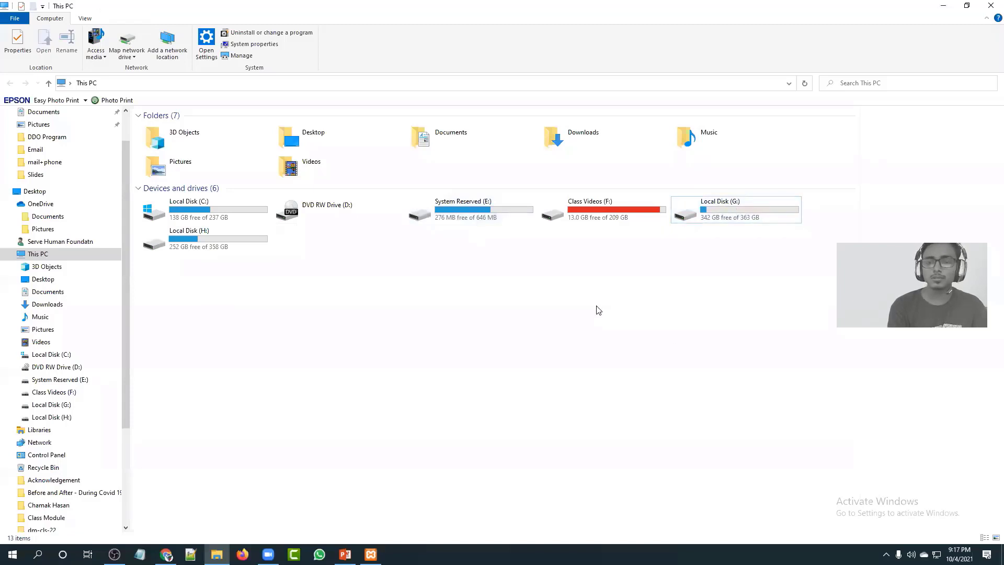
left_click(212, 249)
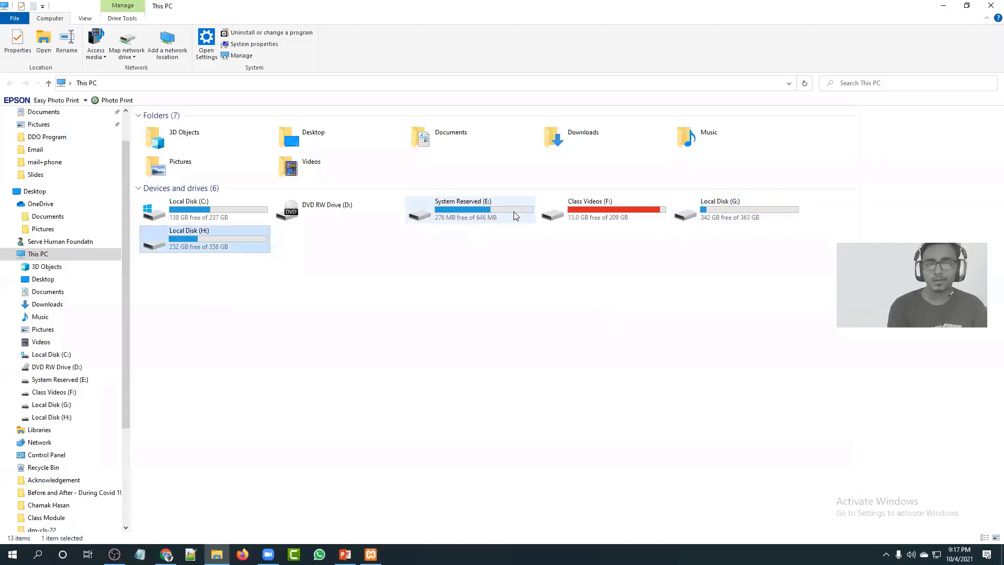
left_click(612, 212)
left_click(761, 209)
left_click(412, 411)
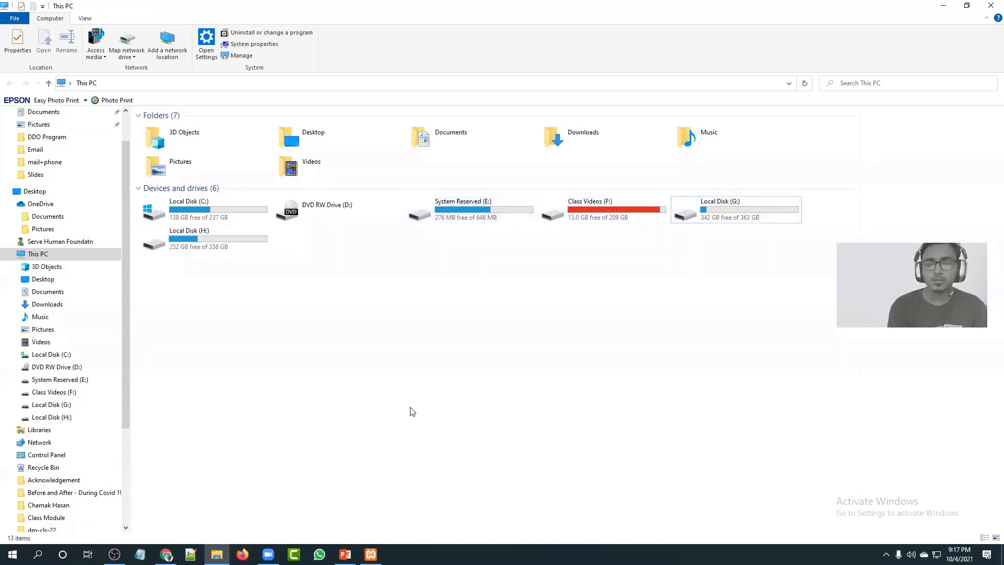
Step: Open Local Disk (C:) and the xampp folder, scrolling through its contents
double_click(231, 214)
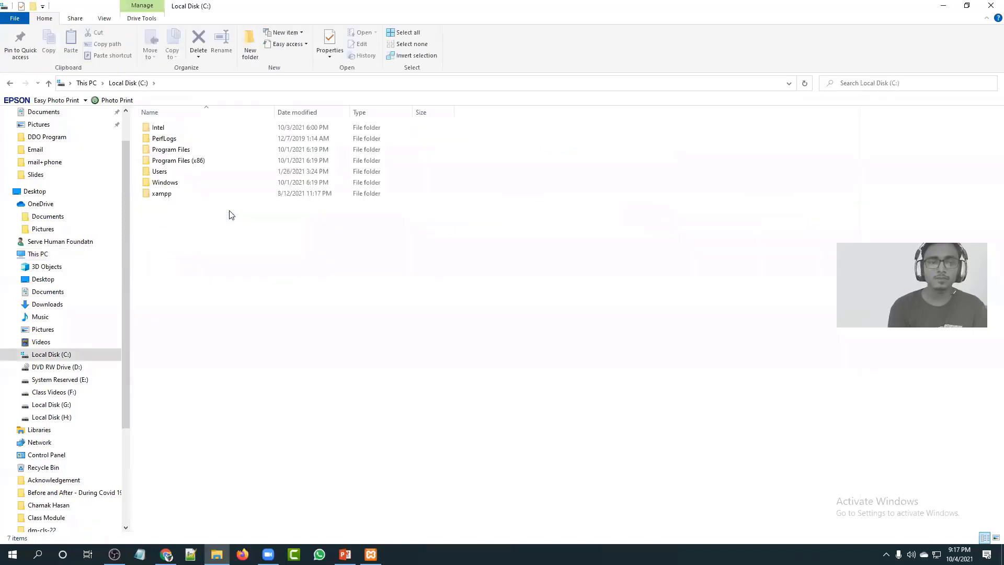
left_click_drag(169, 242, 155, 217)
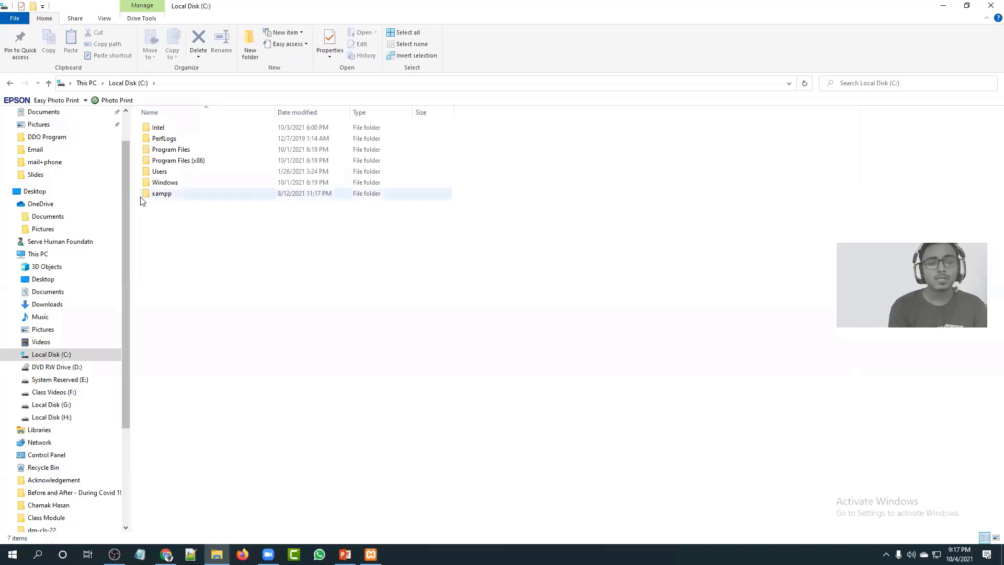
double_click(208, 193)
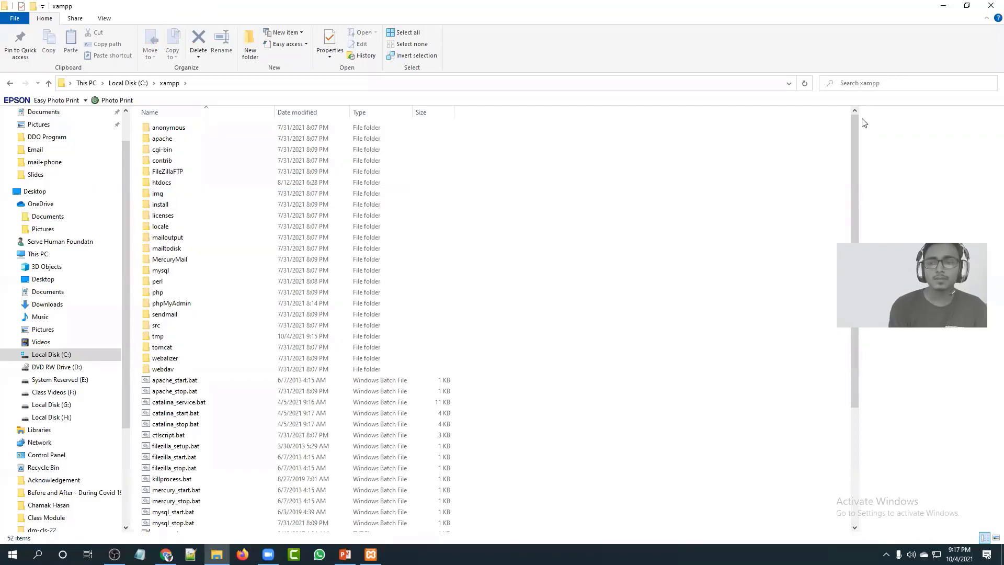
left_click_drag(857, 121, 849, 218)
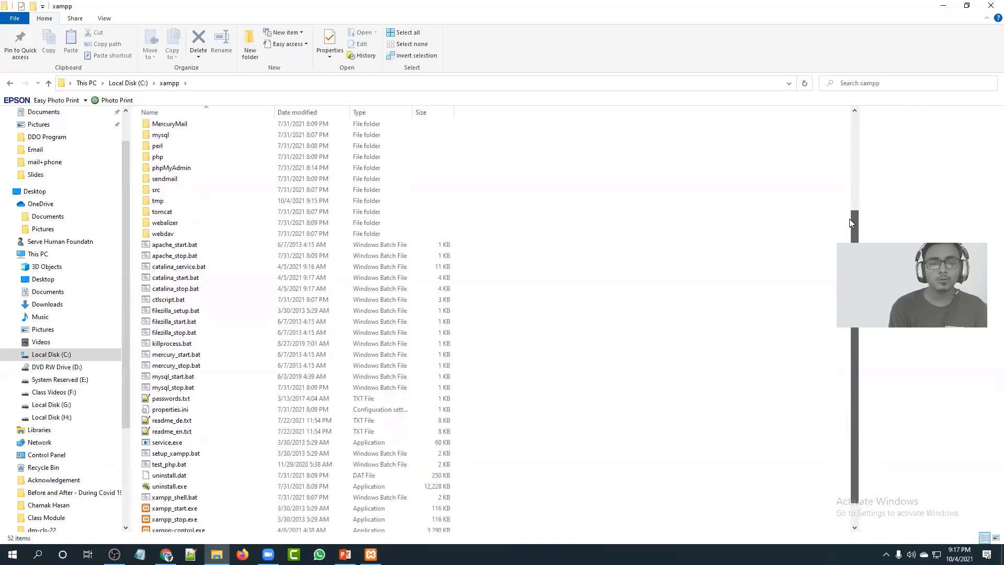
scroll(225, 340, "down", 1)
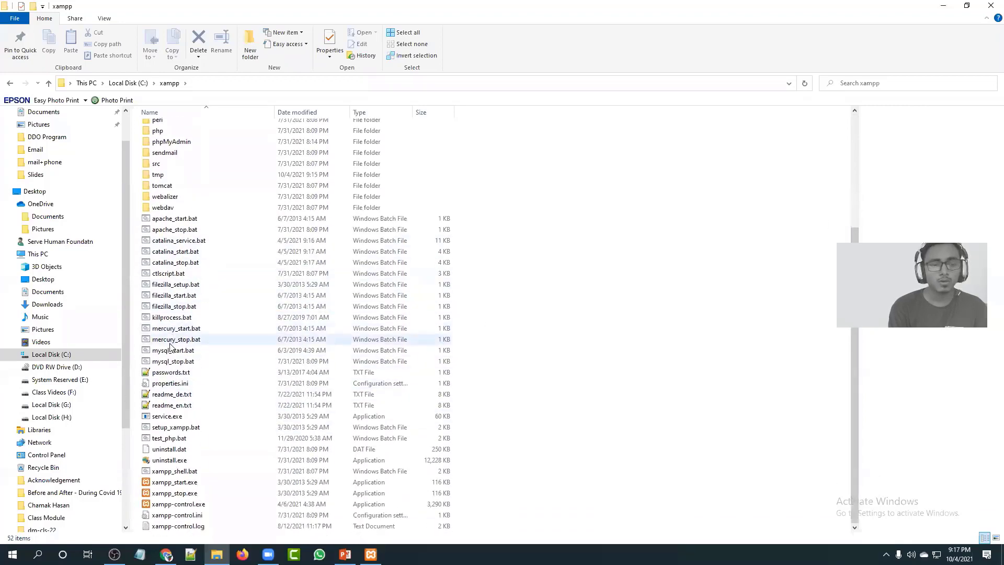
scroll(206, 501, "up", 5)
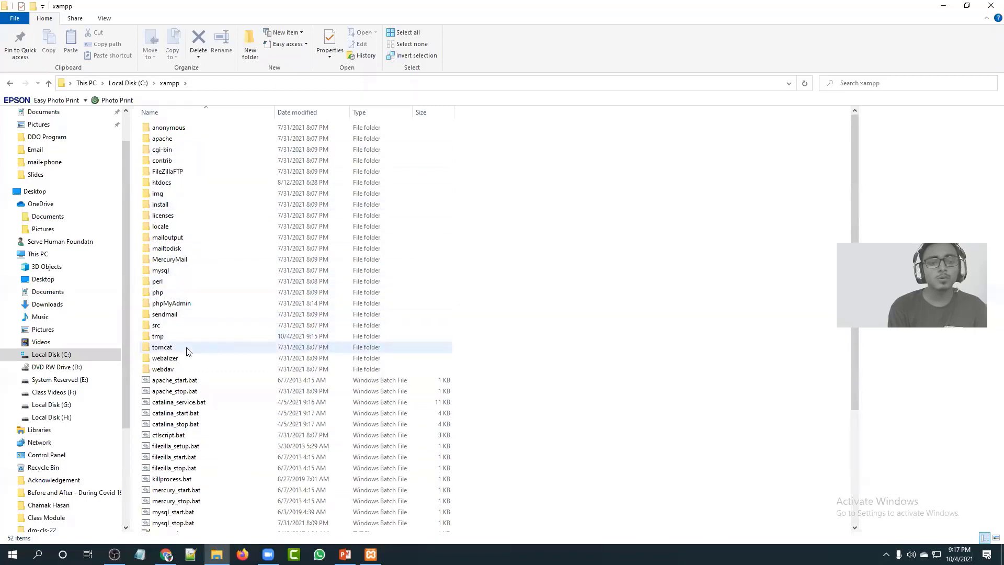
scroll(187, 353, "down", 1)
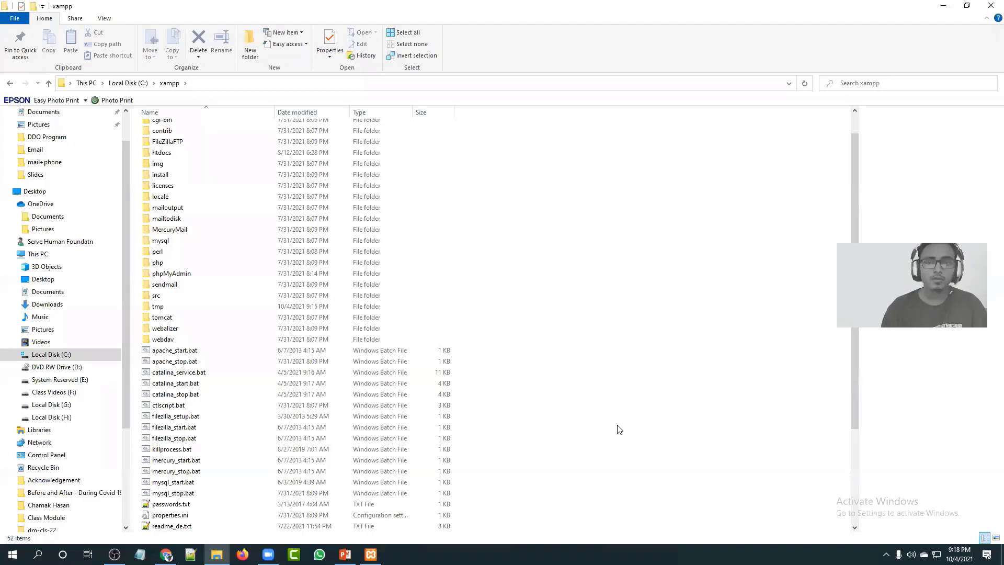
scroll(547, 373, "up", 1)
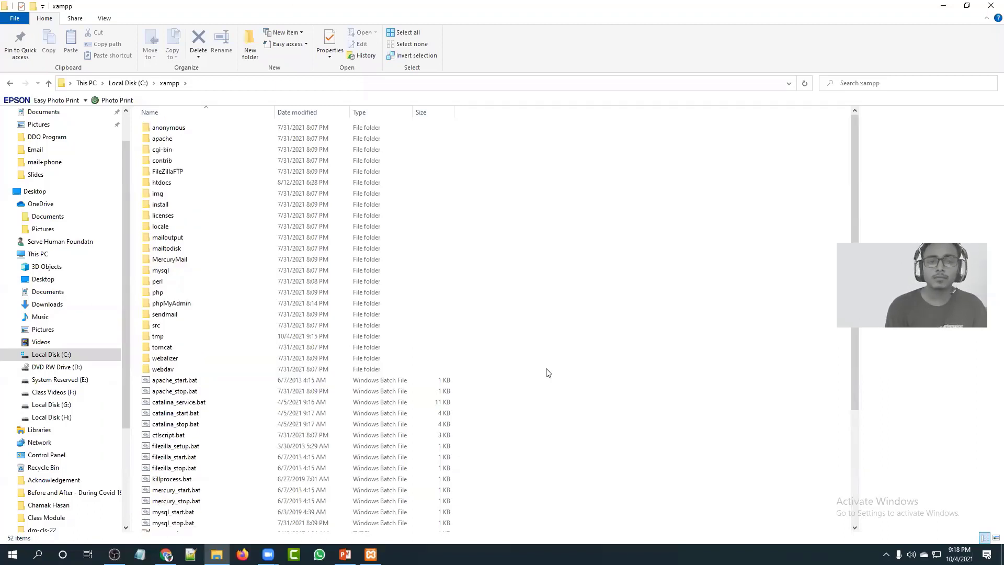
Step: Select htdocs, bring File Explorer back to the front, and open the htdocs folder
left_click(159, 185)
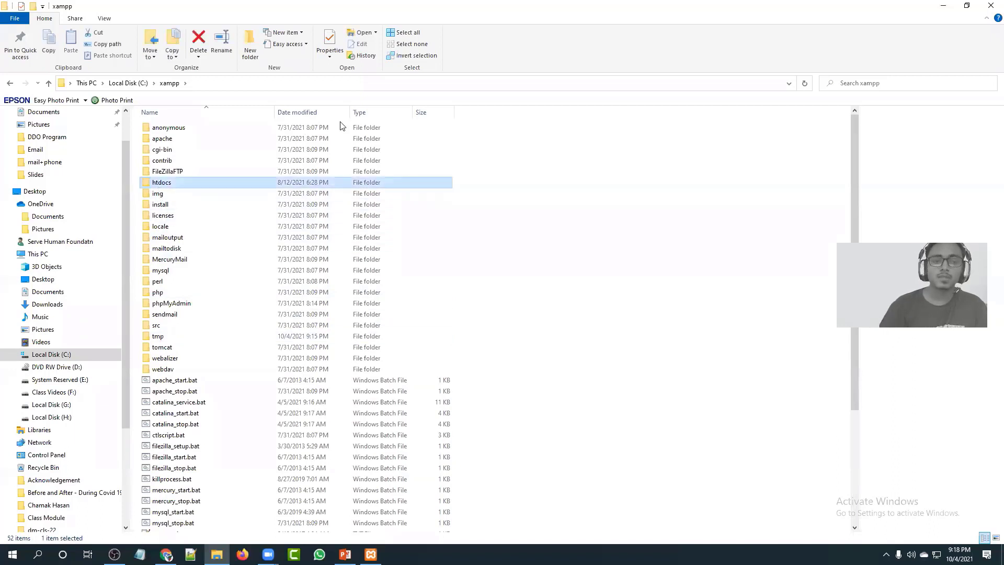
key("alt+Tab")
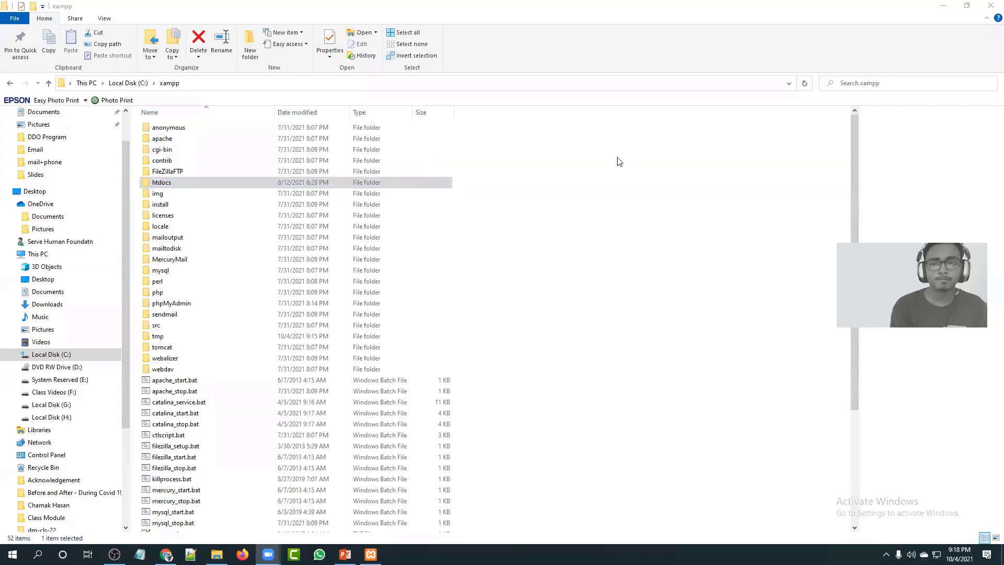
left_click(162, 182)
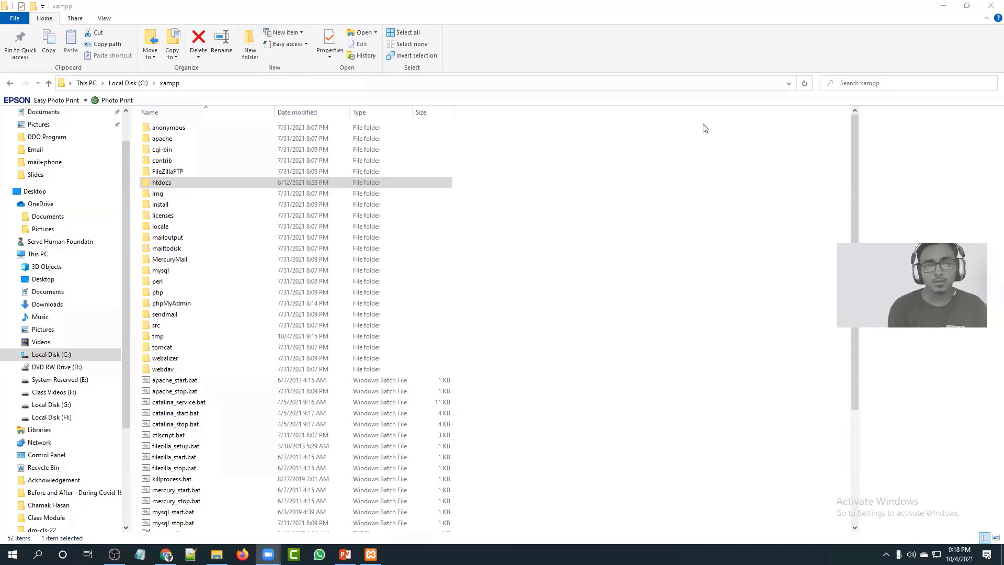
left_click(201, 180)
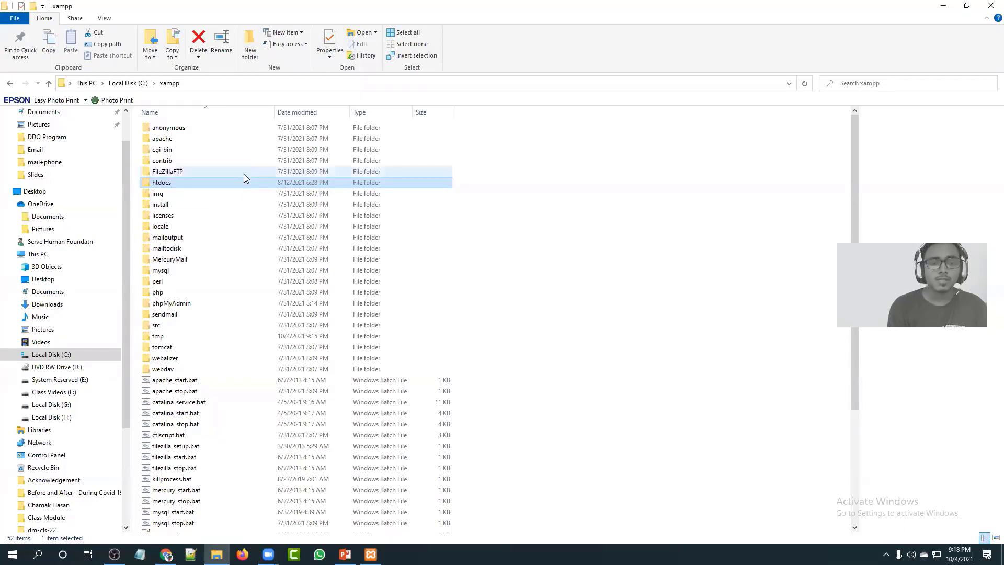
double_click(212, 181)
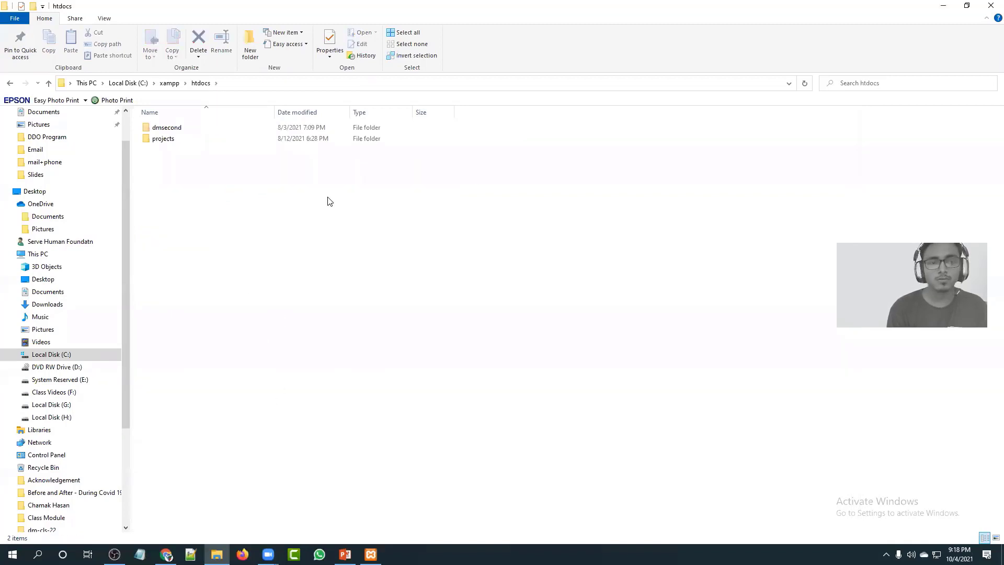
Step: Drag selection boxes across the htdocs file list, then close the File Explorer window
left_click(841, 198)
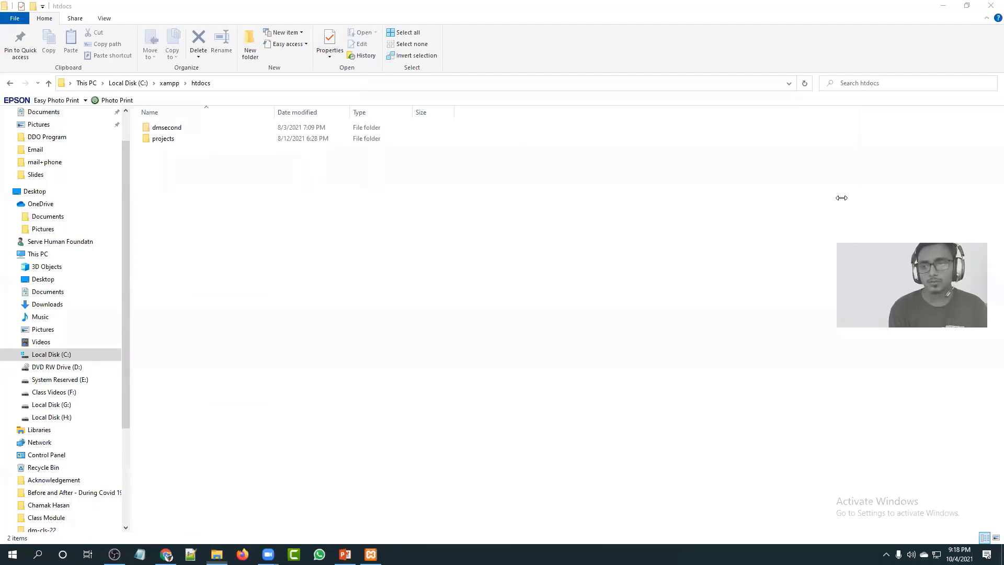
left_click(266, 346)
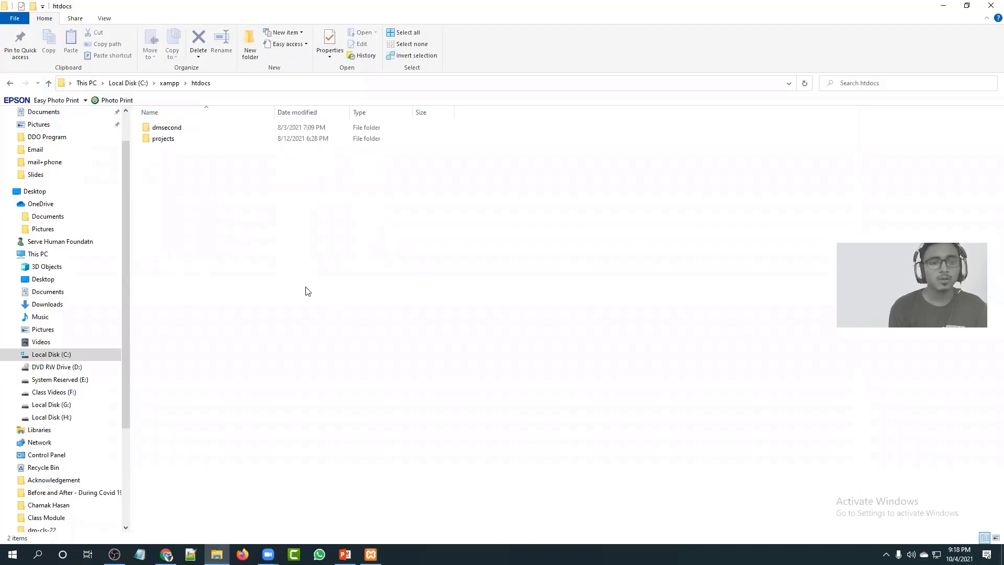
left_click_drag(157, 190, 495, 378)
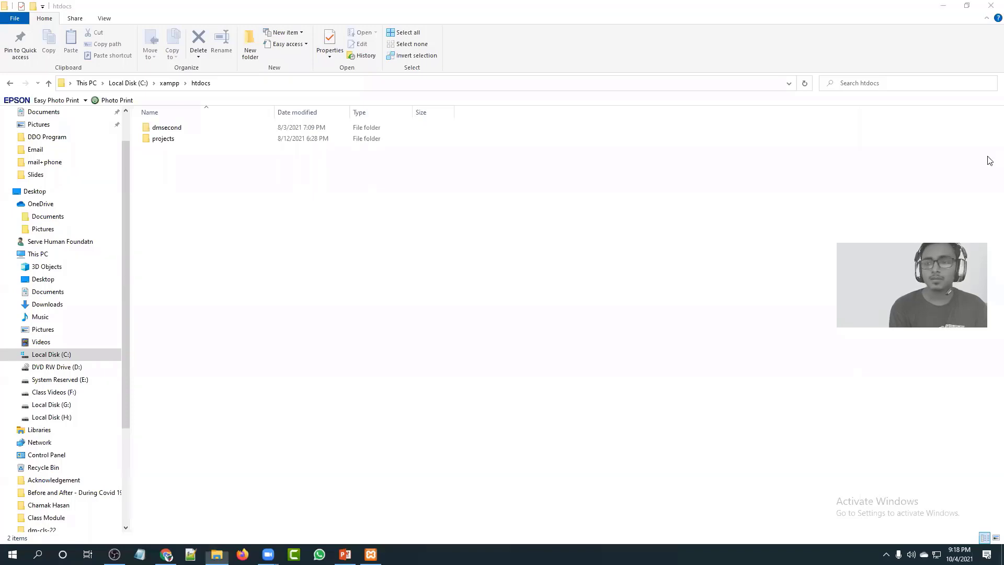
left_click_drag(155, 170, 455, 375)
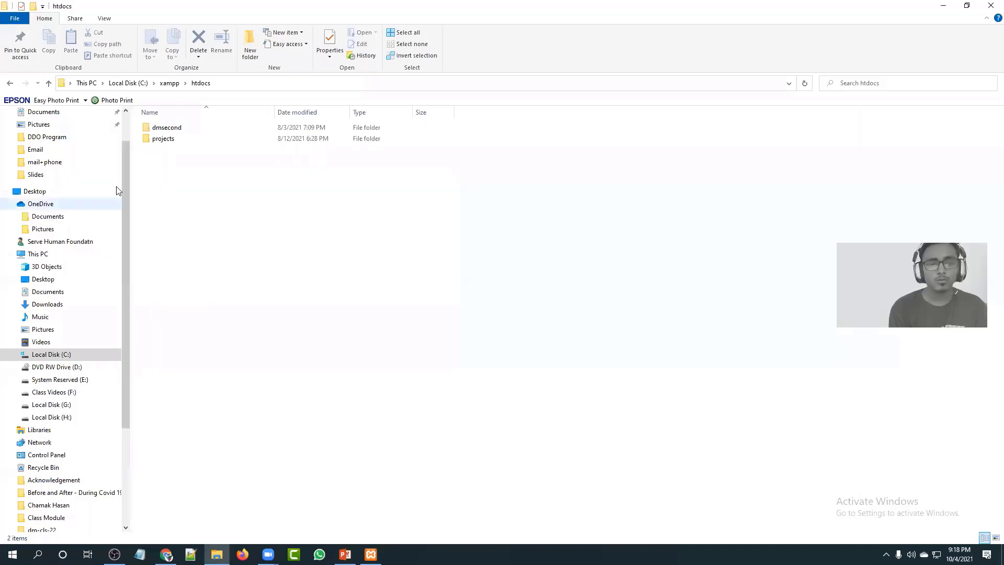
left_click_drag(147, 170, 440, 377)
left_click_drag(146, 169, 434, 184)
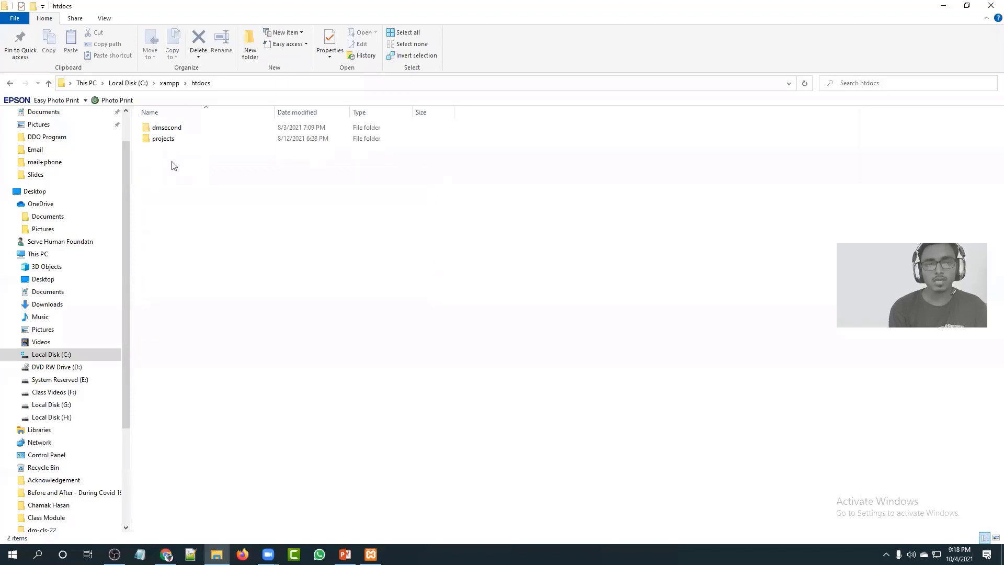
left_click_drag(147, 155, 401, 379)
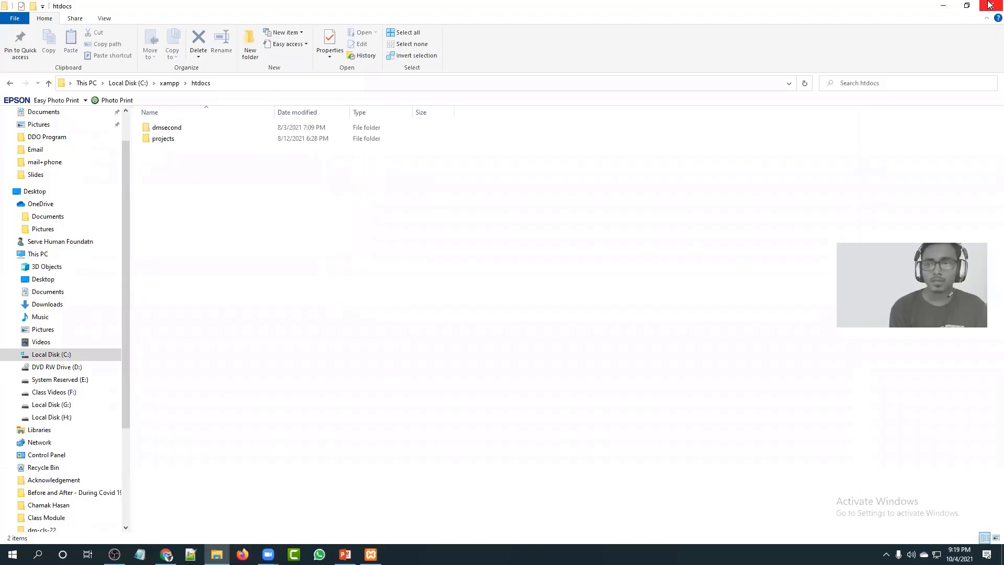
left_click(989, 5)
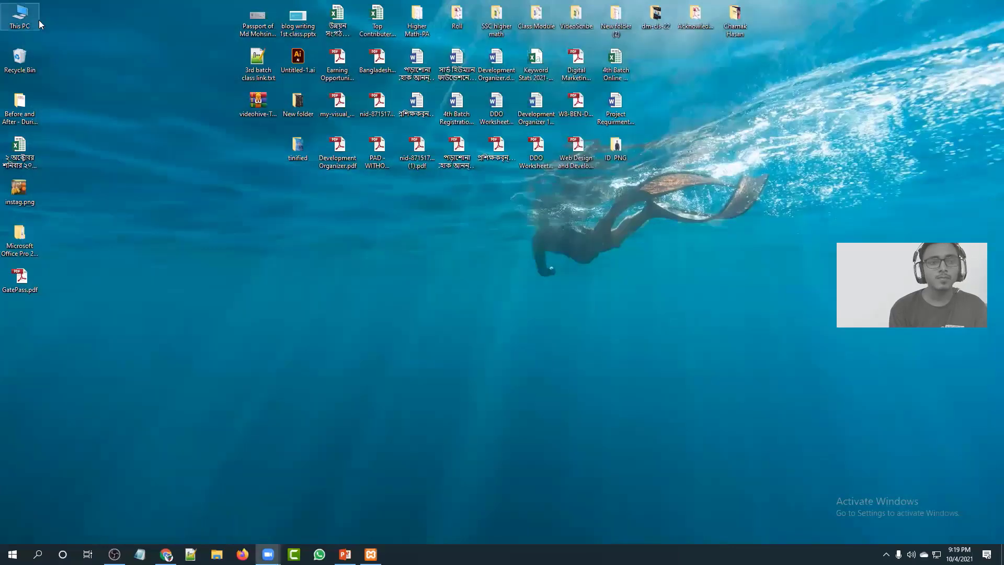
Step: Navigate This PC > Local Disk (C:) > xampp > htdocs, then switch to Google Chrome
double_click(26, 19)
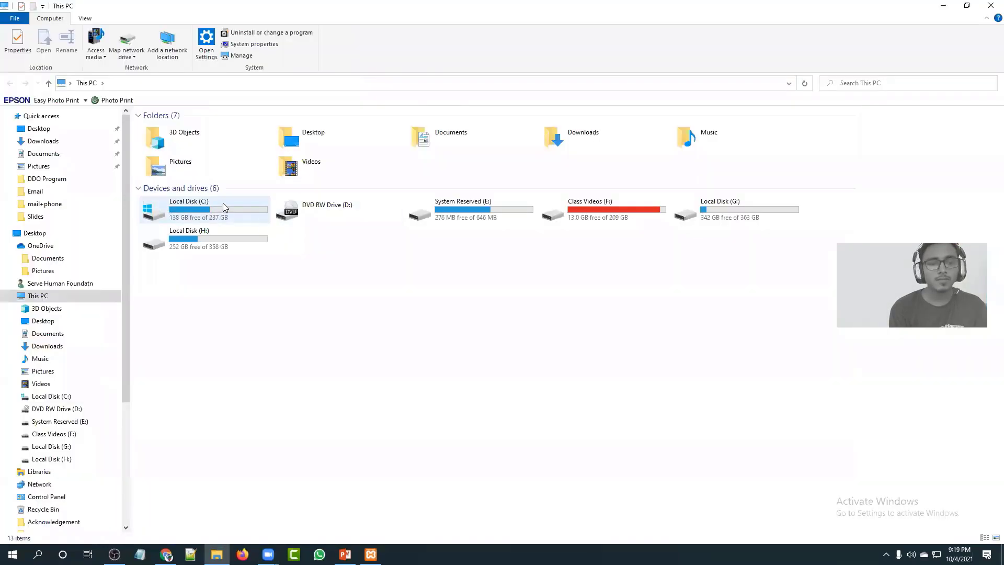
double_click(228, 207)
double_click(163, 195)
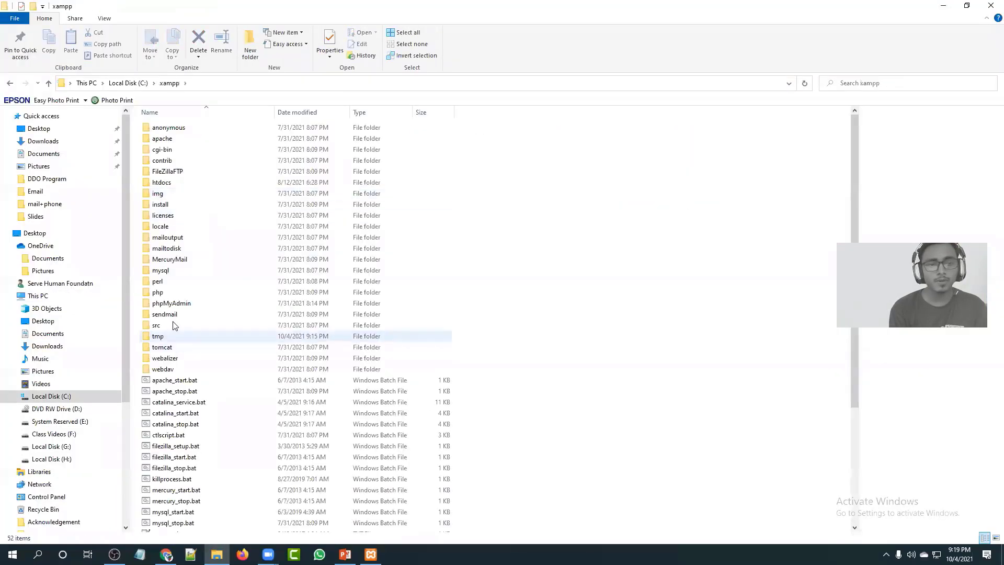
double_click(165, 184)
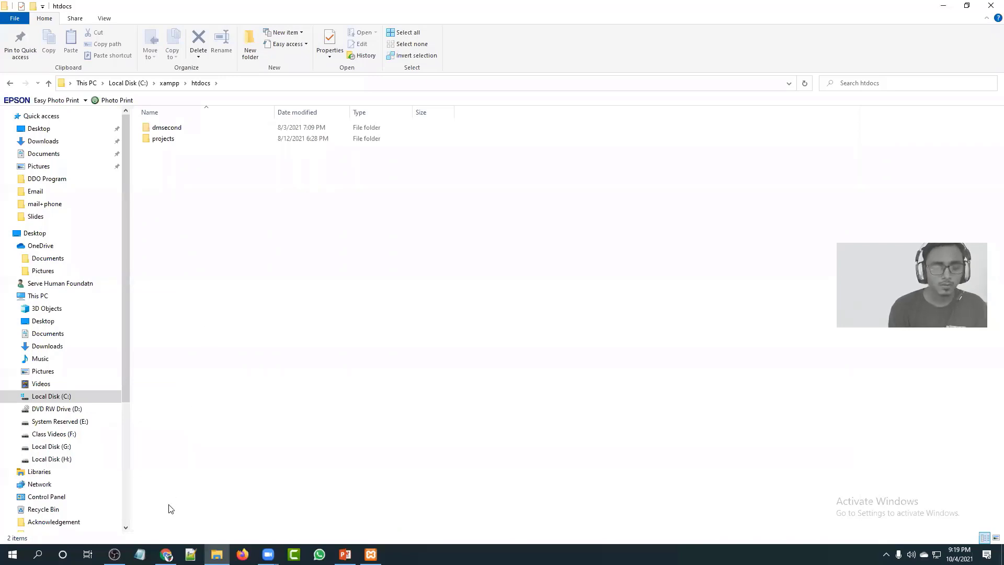
left_click(166, 554)
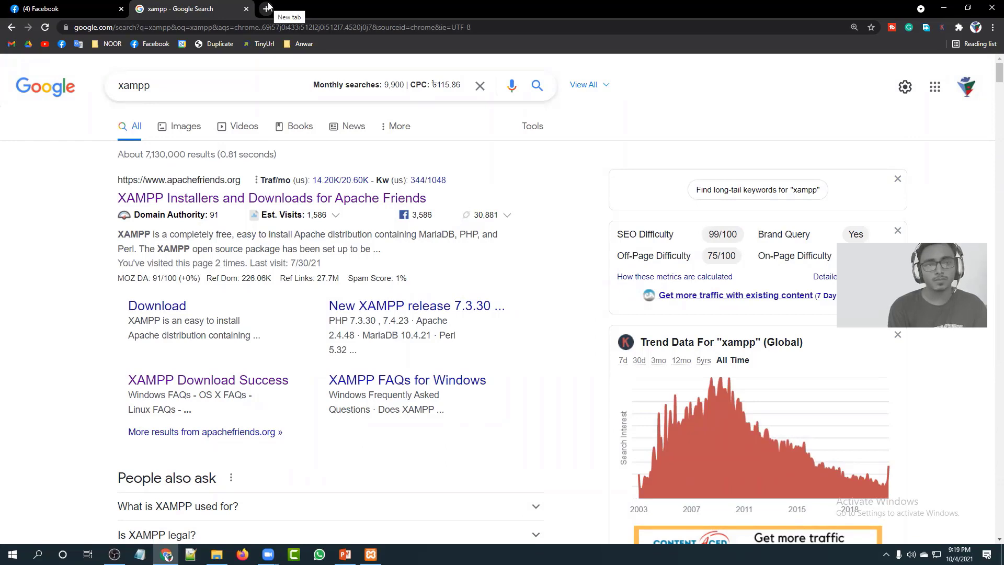
Step: Load wordpress.org in a new browser tab
left_click(268, 9)
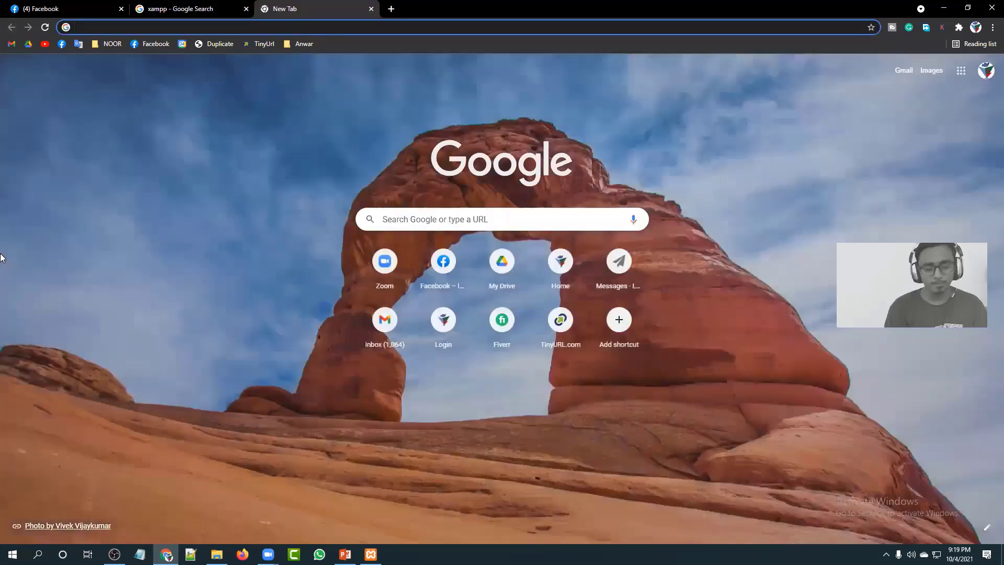
type("wordpress.org")
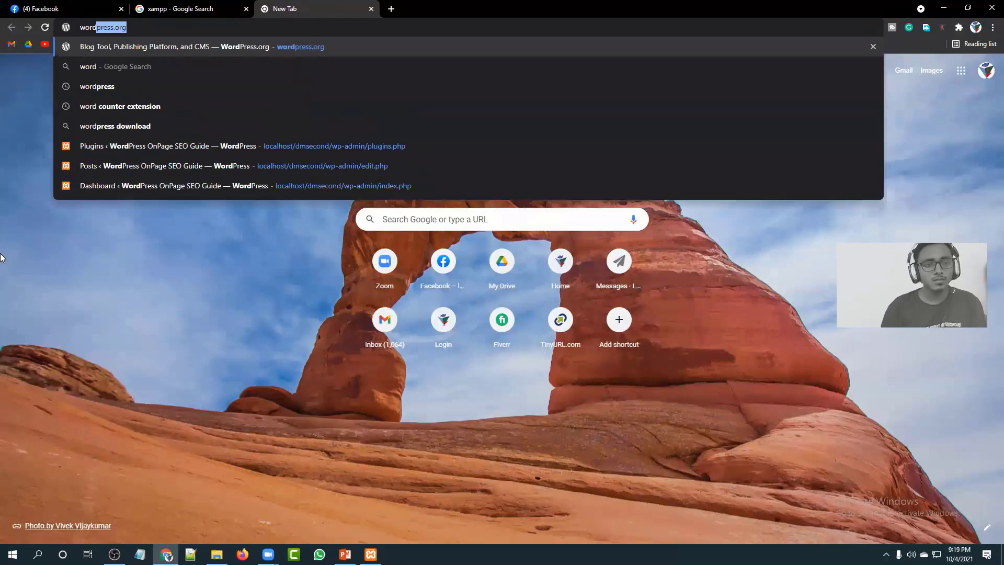
key("Return")
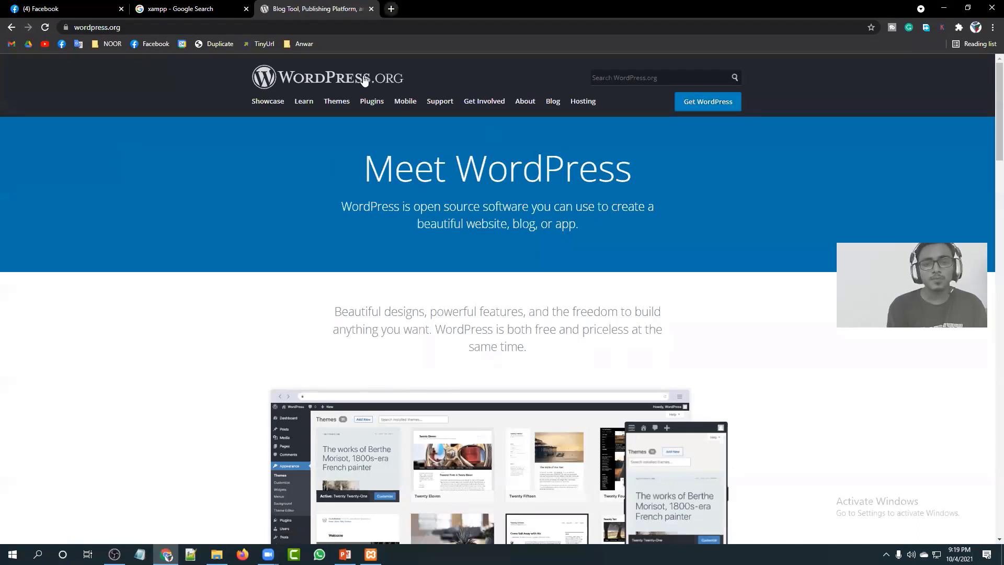
Step: Load wordpress.com in another tab, browse it, then return to the WordPress.org tab
key("ctrl+t")
type("word")
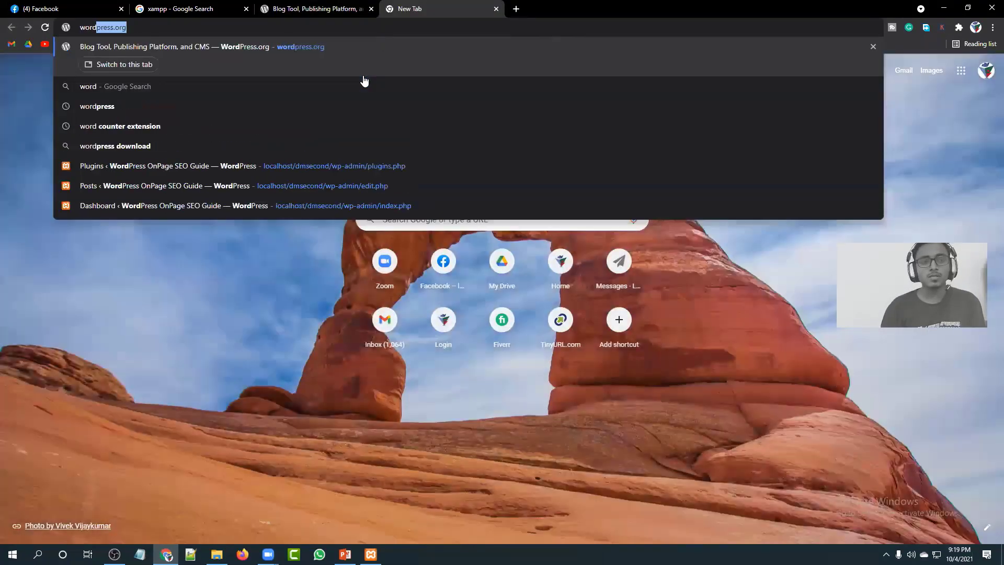
type("press.c")
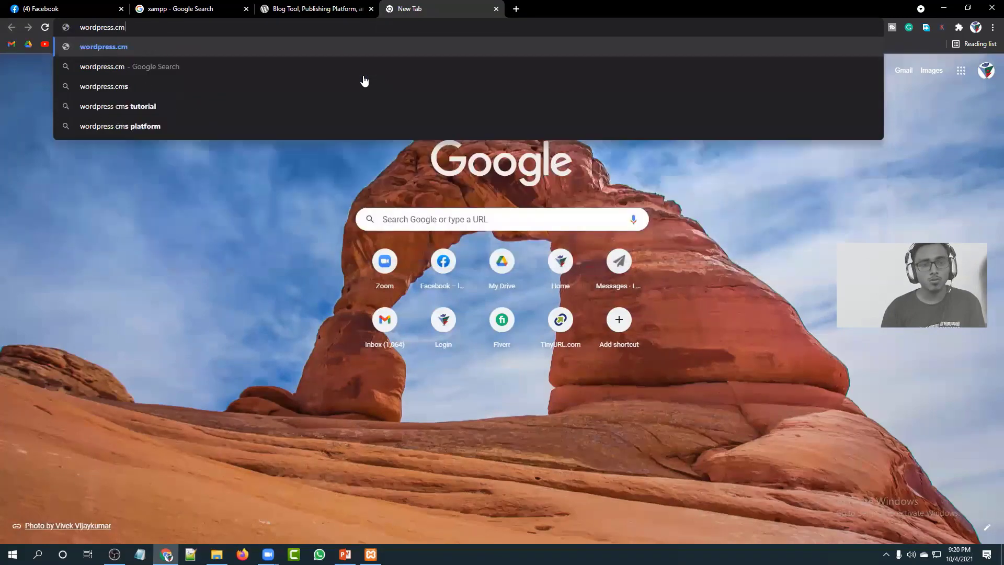
type("om")
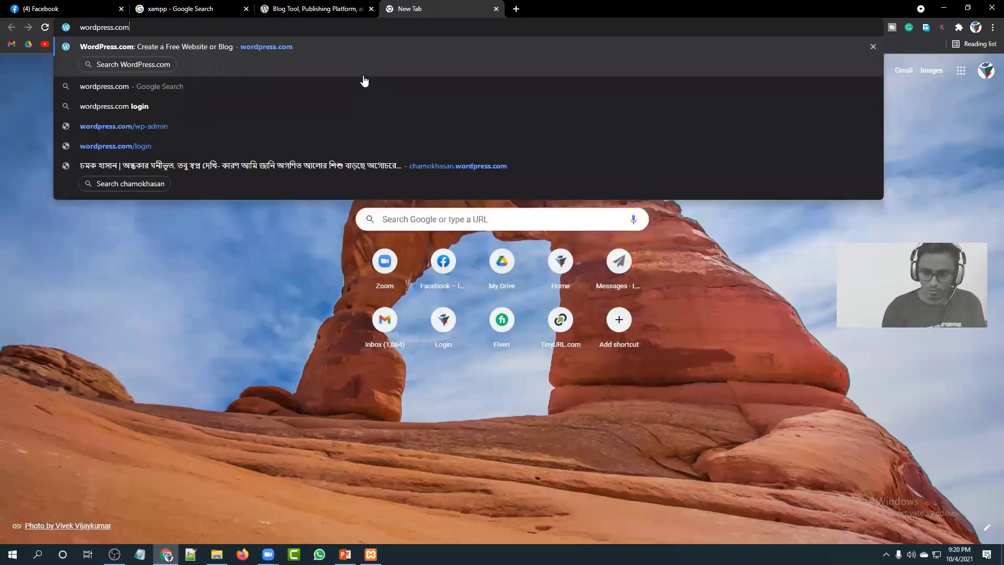
key("Return")
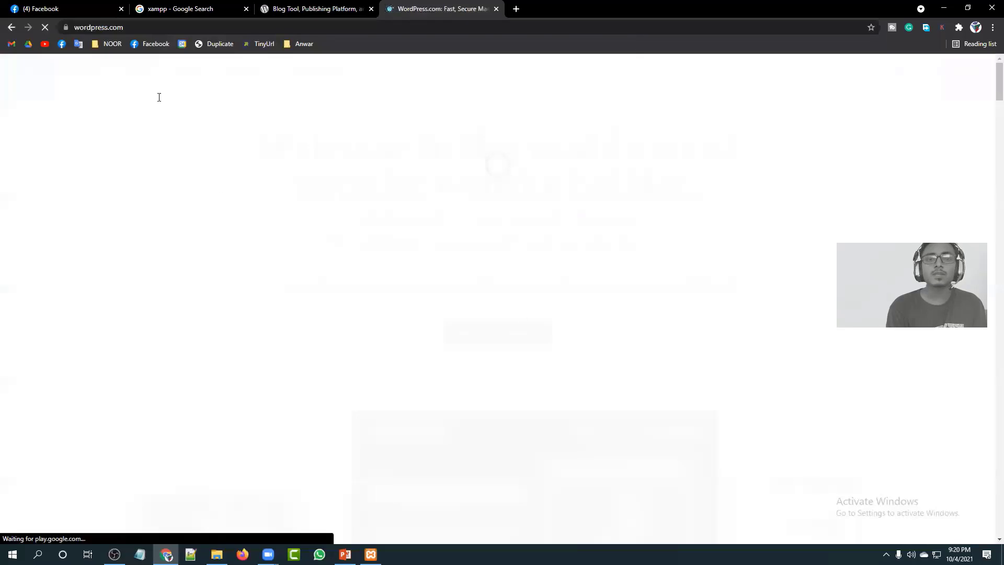
scroll(416, 261, "down", 1)
scroll(416, 262, "down", 10)
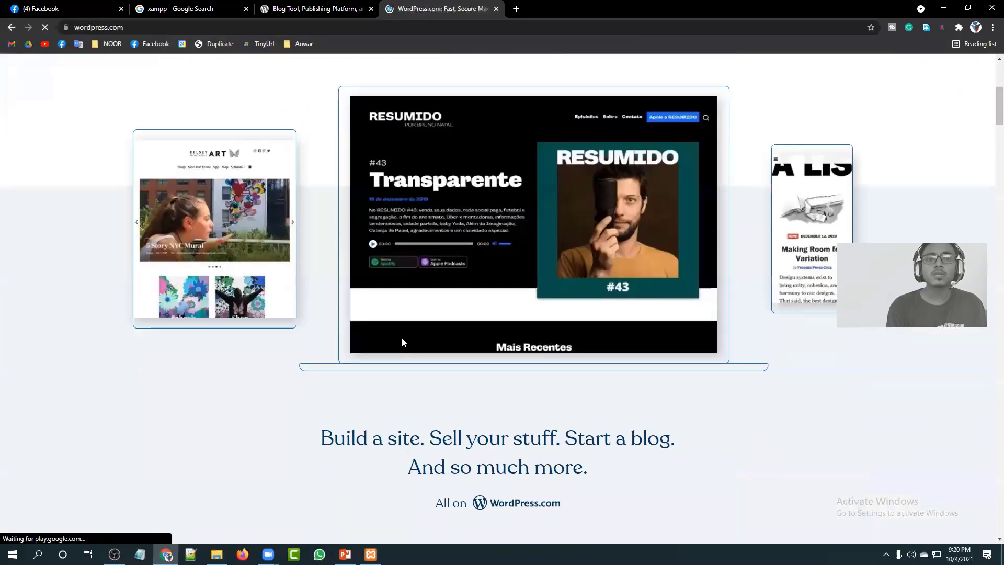
scroll(316, 314, "up", 7)
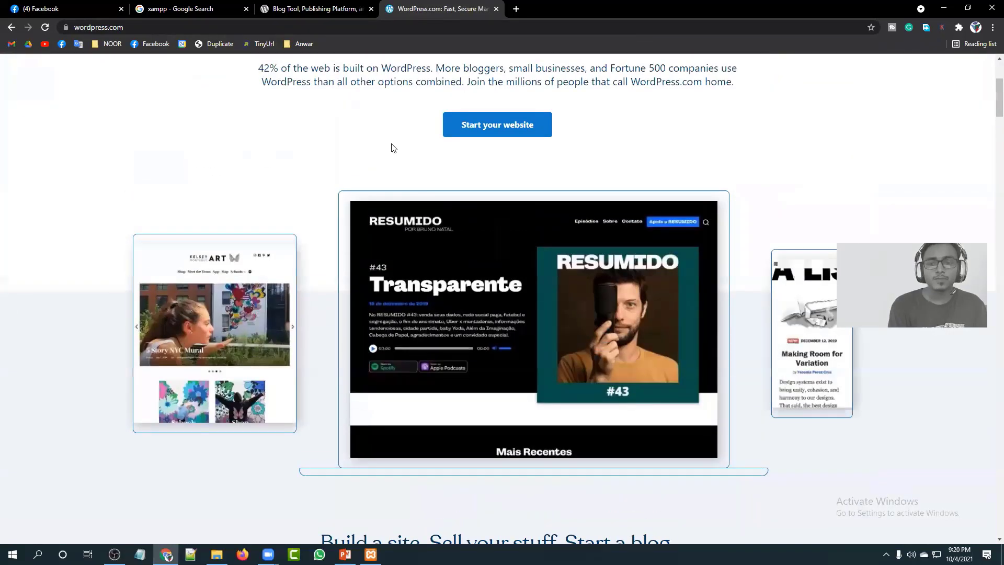
scroll(393, 148, "up", 4)
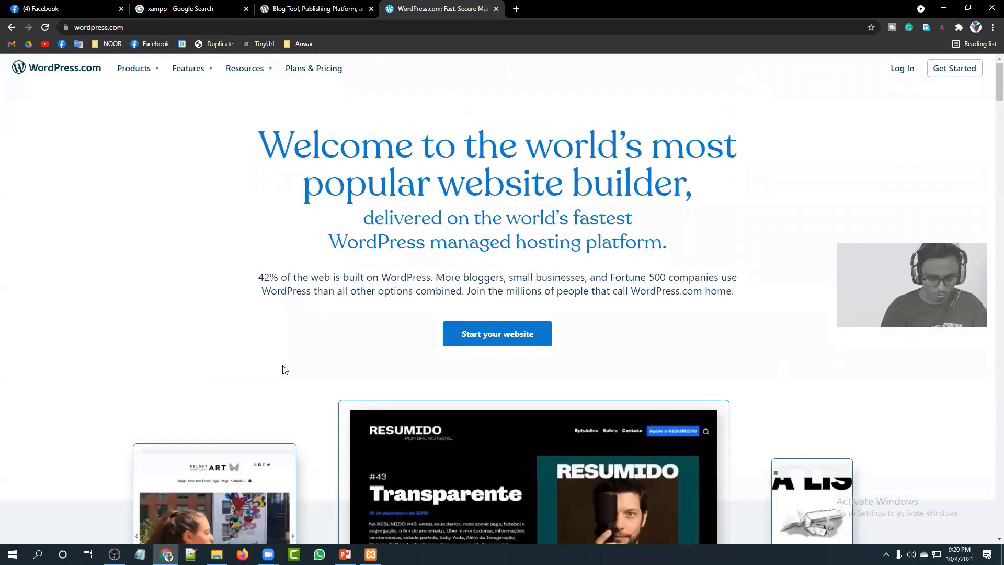
left_click(301, 9)
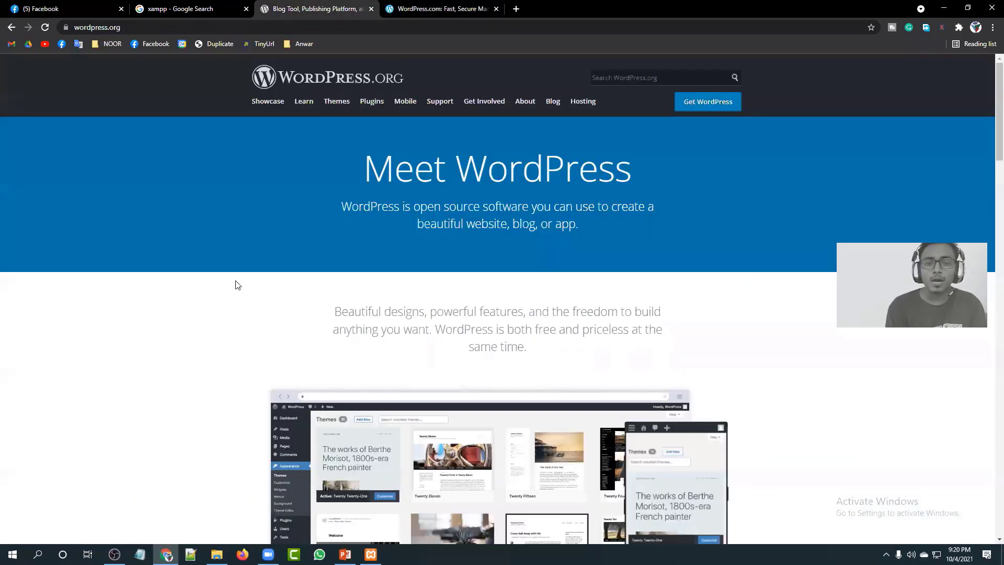
Step: Close the WordPress.com tab and scroll the WordPress.org homepage
left_click(496, 8)
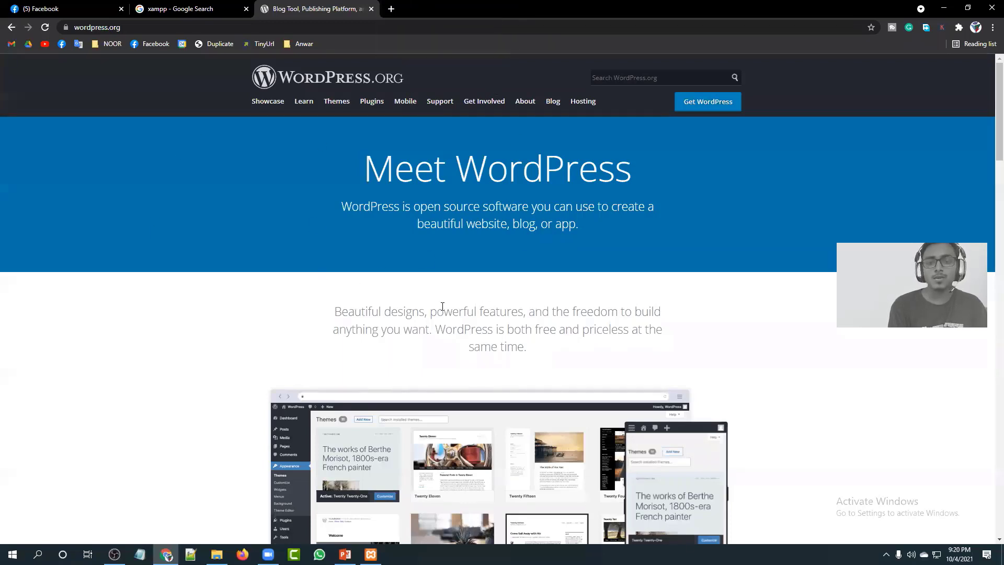
scroll(439, 295, "down", 7)
scroll(438, 293, "down", 3)
scroll(439, 293, "up", 10)
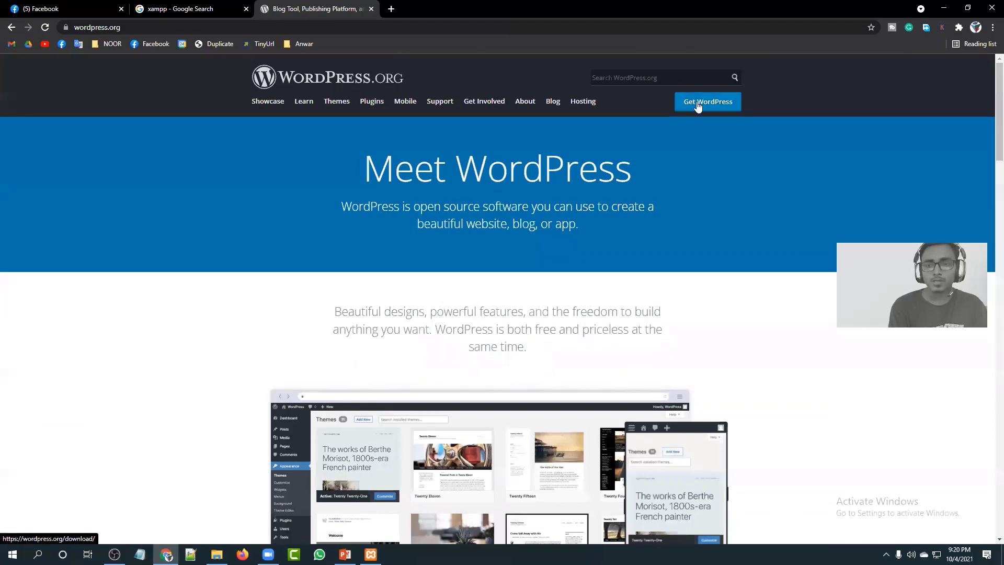
Step: Go to the WordPress download page and scroll to the 'Priceless, and also free' heading
left_click(697, 101)
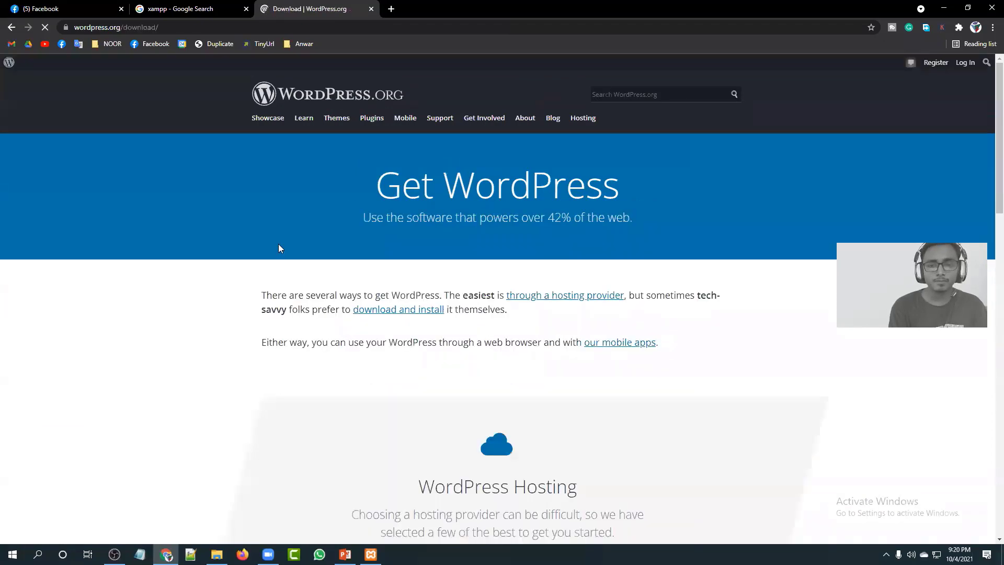
scroll(259, 235, "down", 5)
scroll(254, 251, "down", 4)
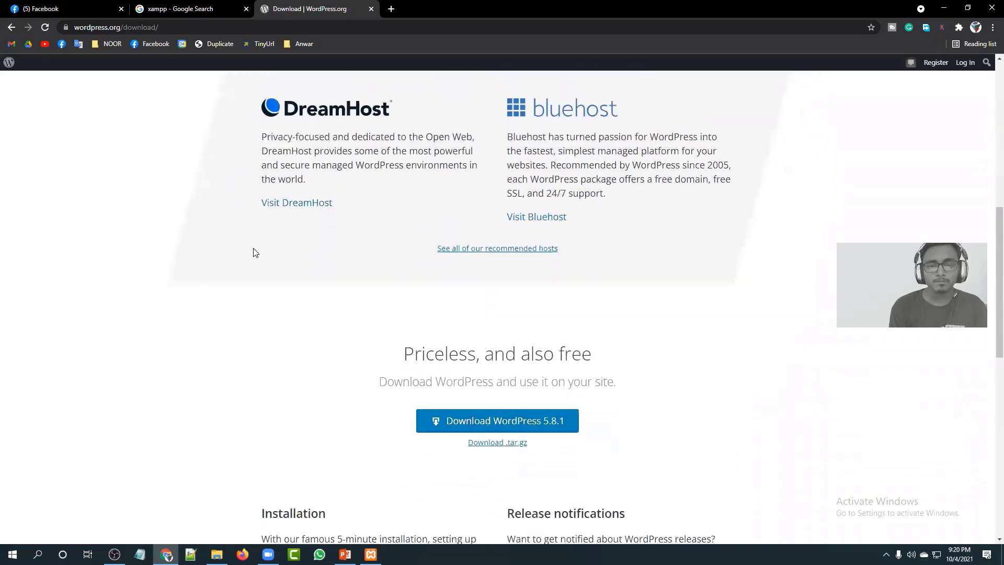
scroll(254, 251, "up", 5)
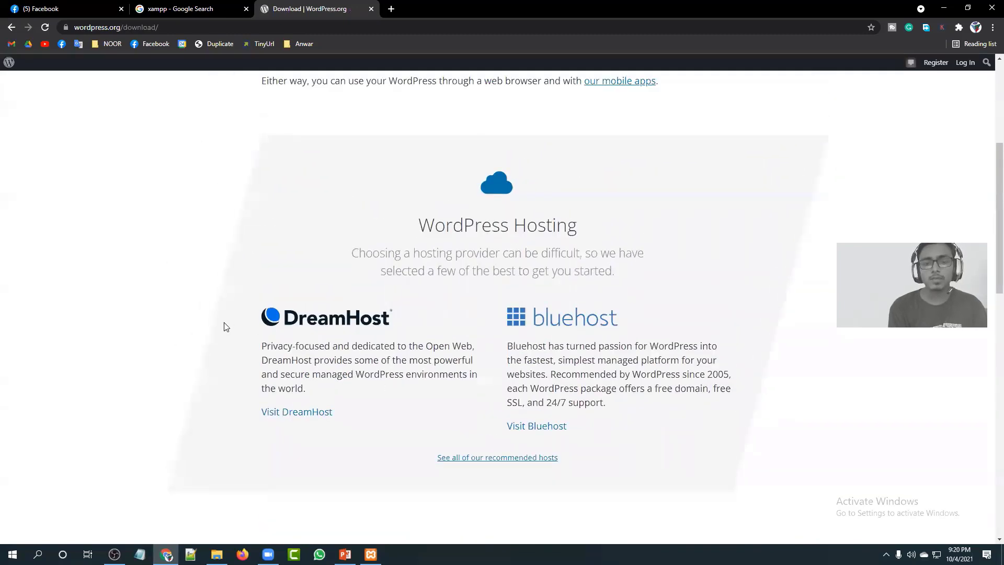
scroll(731, 307, "down", 6)
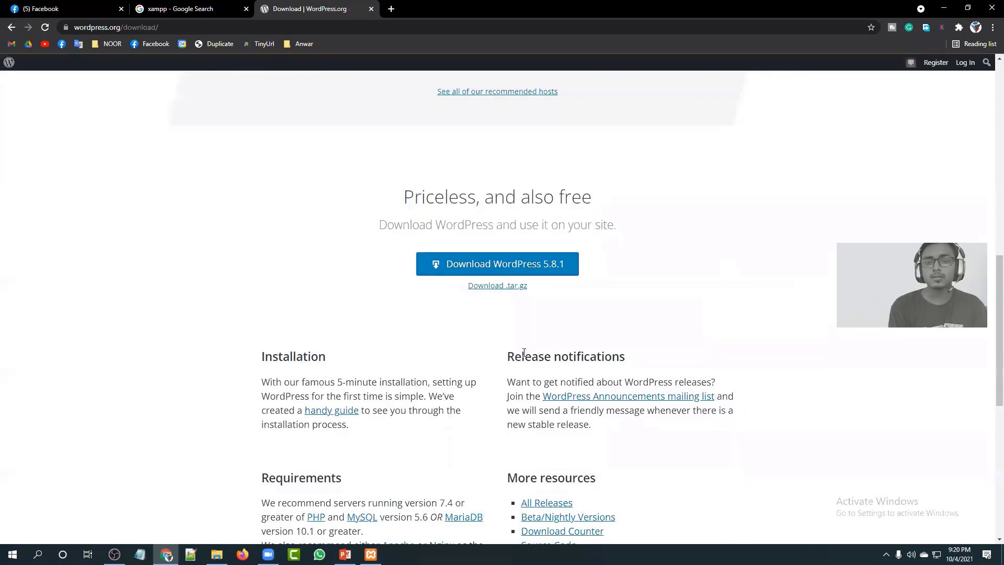
left_click_drag(405, 200, 608, 206)
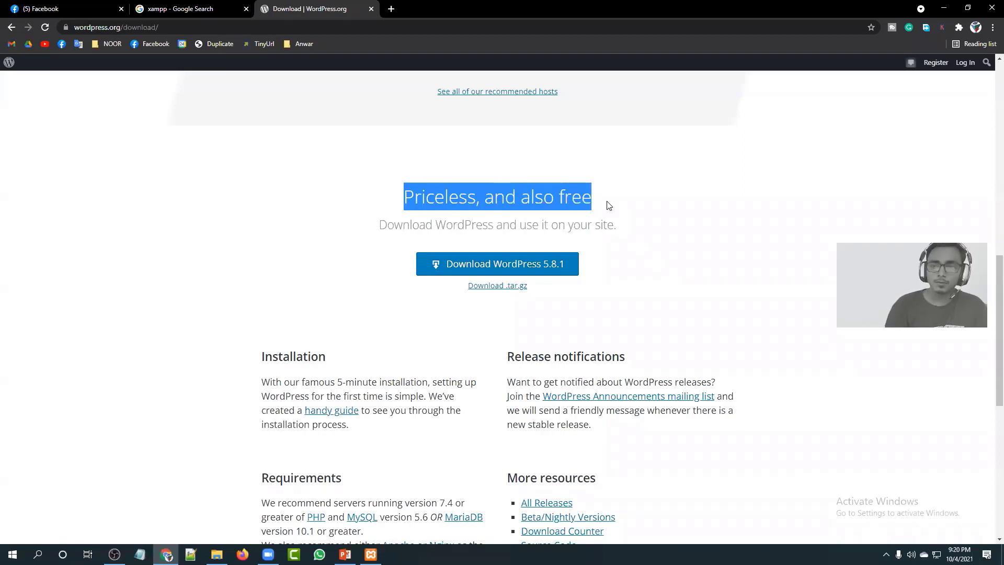
left_click(608, 205)
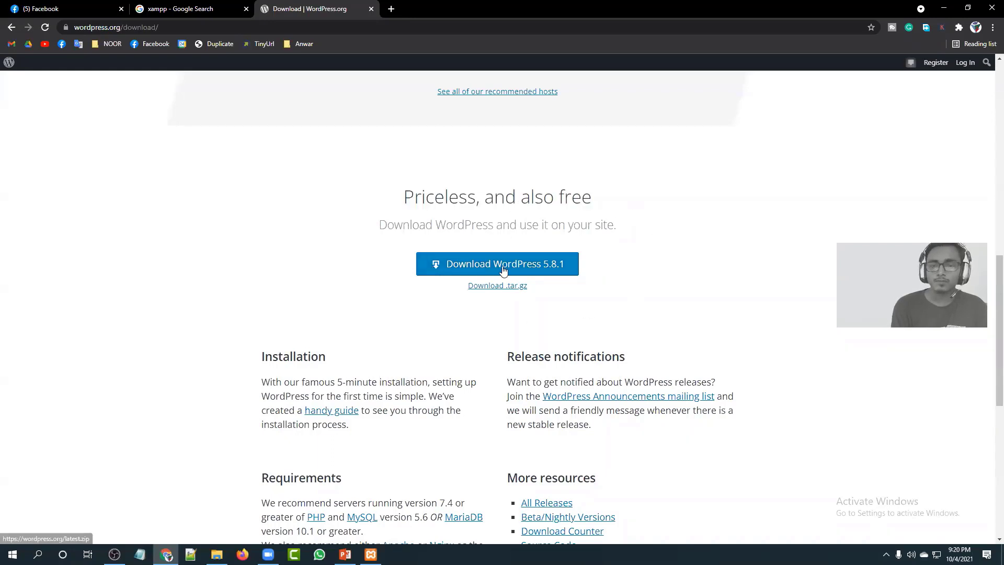
Step: Start the WordPress 5.8.1 download, saving the zip to the Desktop, and dismiss the Hooray popup
left_click(532, 267)
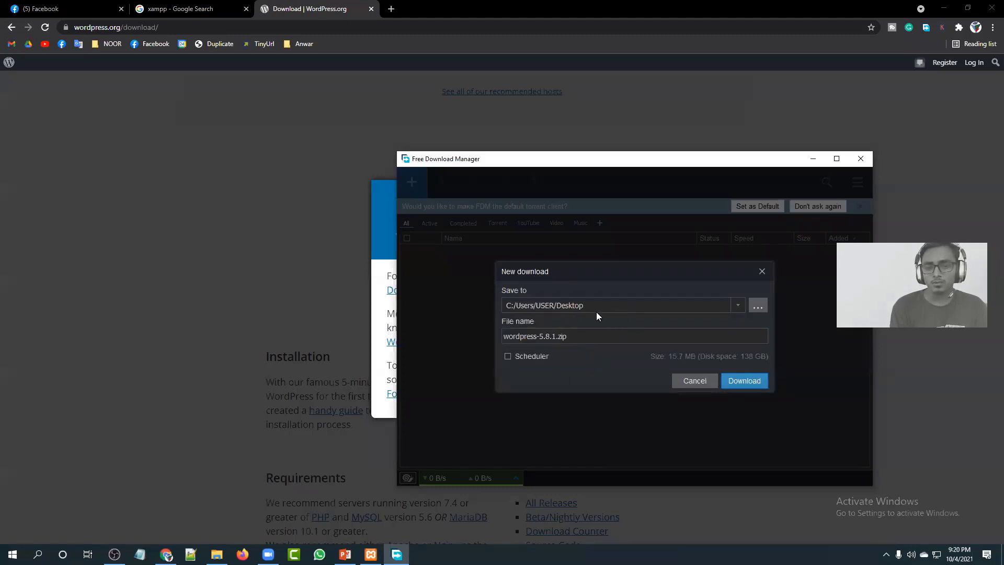
left_click(745, 381)
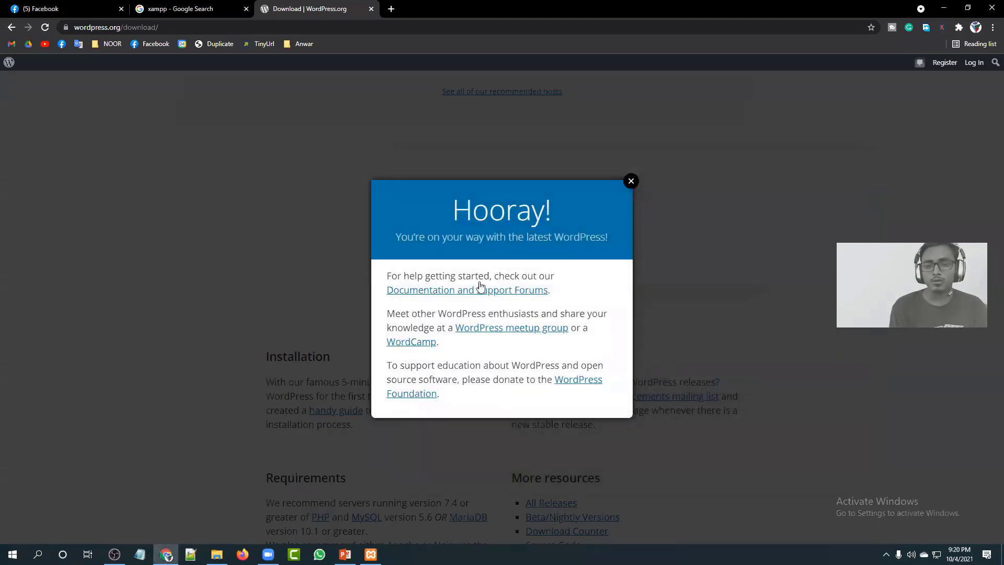
left_click(631, 180)
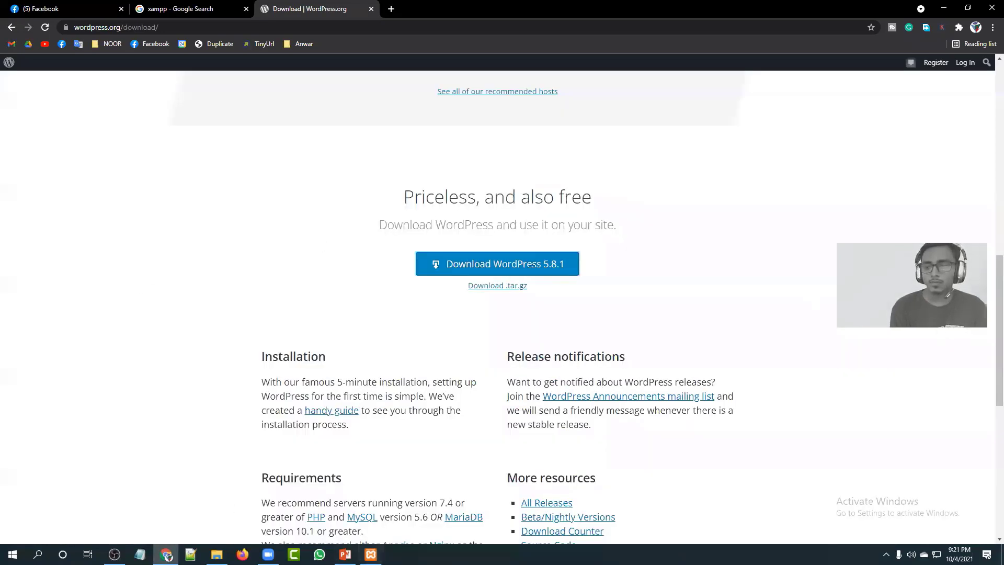
Step: Reopen Free Download Manager from the tray, watch the download finish, then close it
left_click(885, 555)
left_click(876, 533)
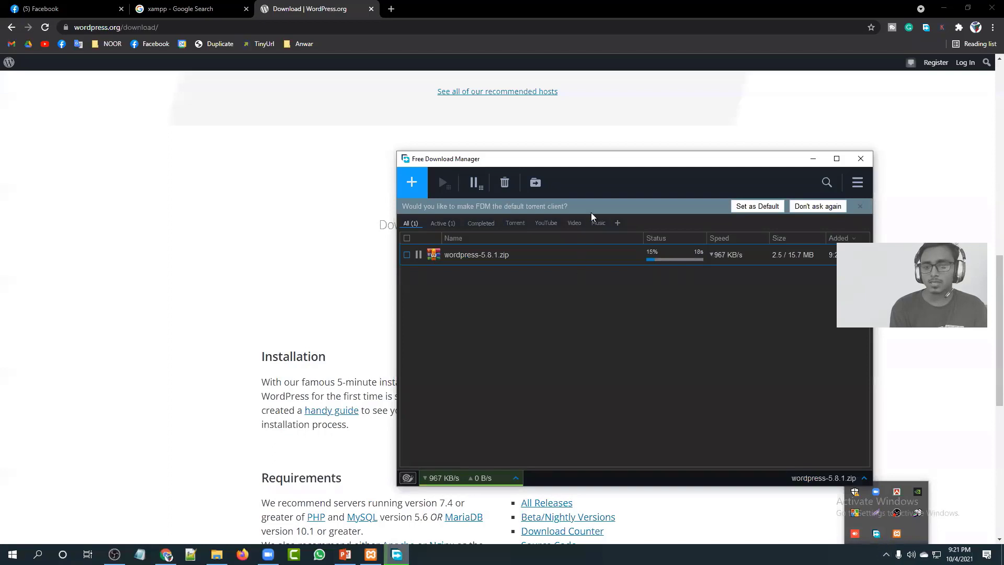
left_click_drag(630, 159, 356, 156)
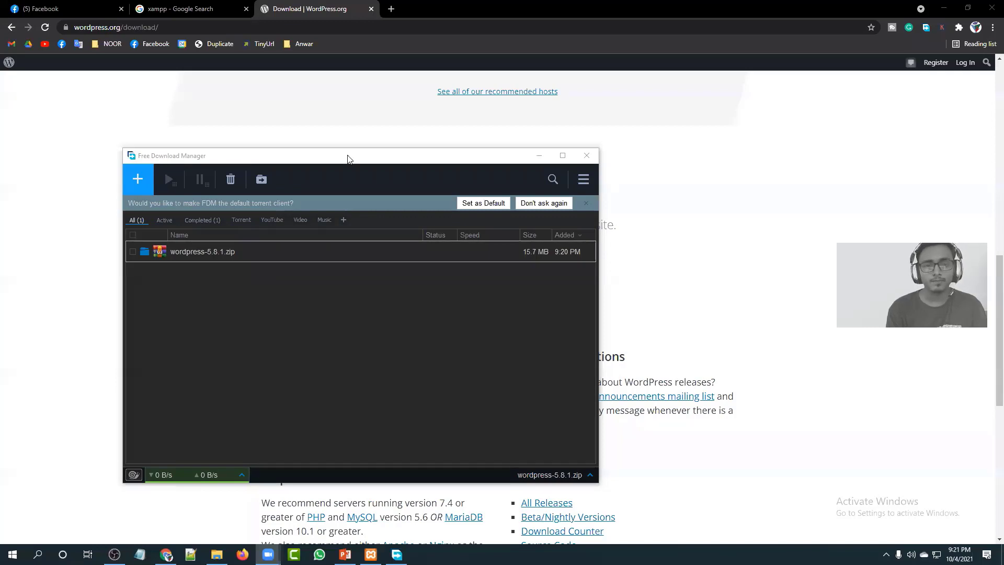
left_click_drag(333, 157, 416, 130)
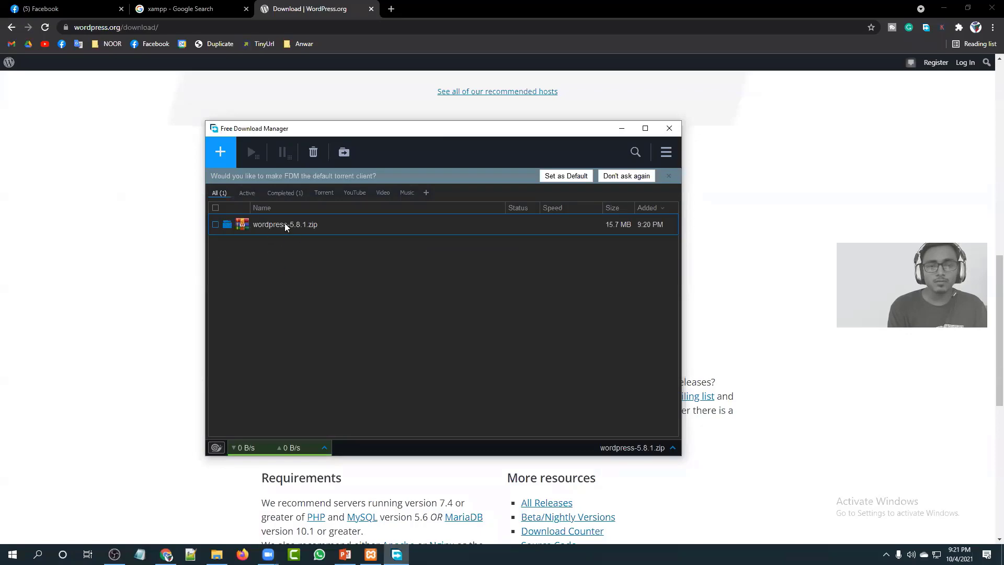
left_click(669, 129)
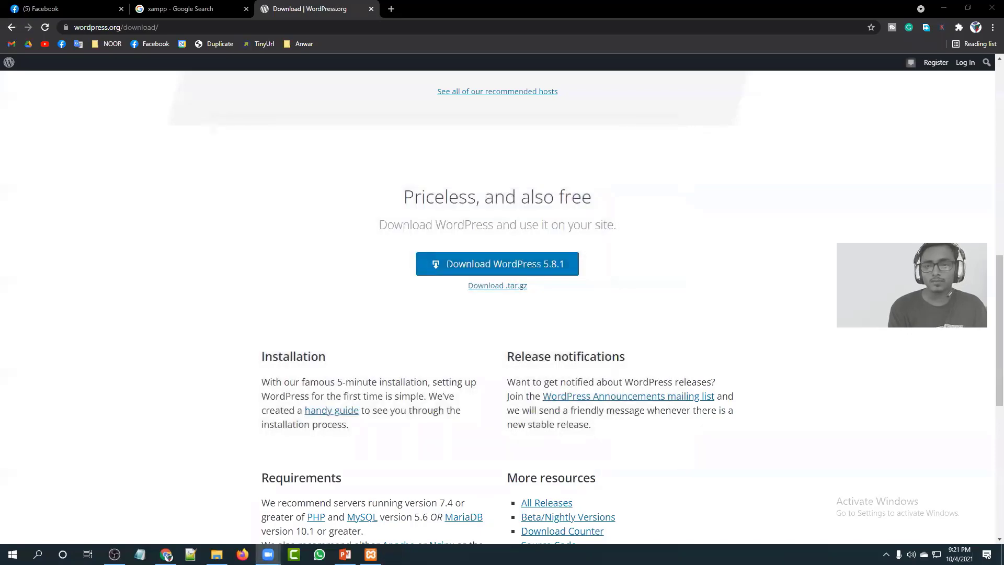
Step: Minimize Chrome, refresh the desktop, and drag wordpress-5.8.1.zip into open space, refreshing again
left_click(1003, 555)
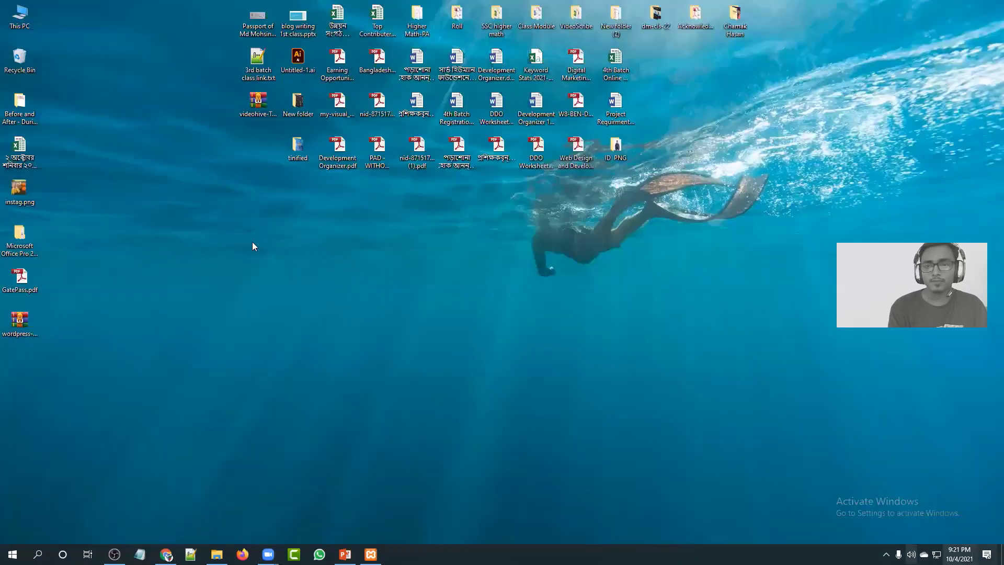
right_click(163, 228)
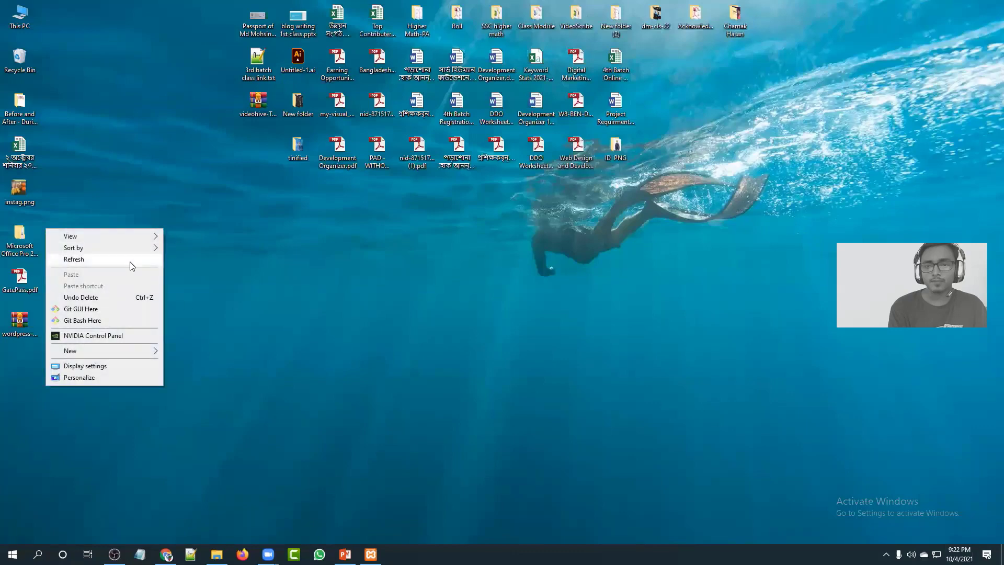
left_click(130, 260)
right_click(164, 232)
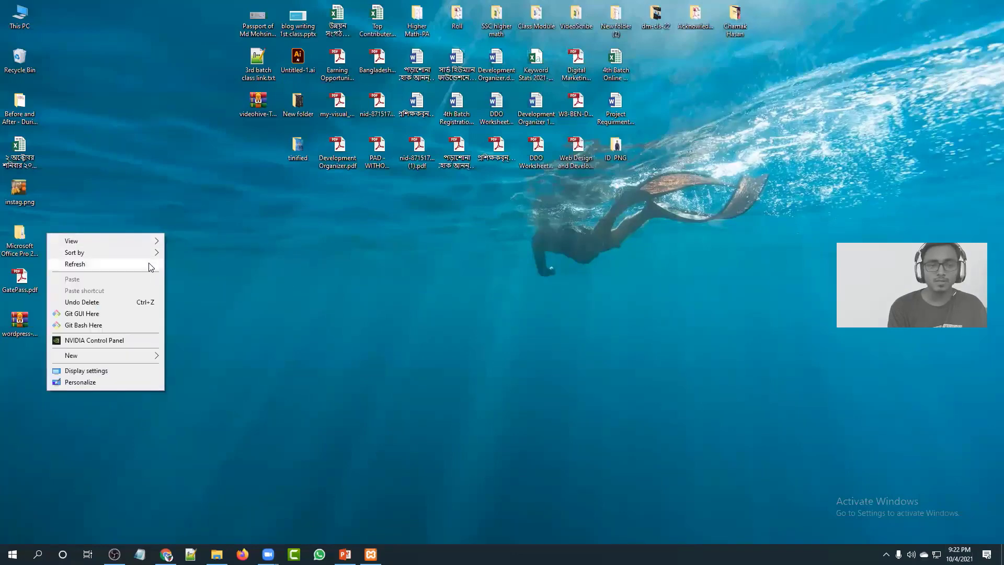
left_click(150, 264)
left_click_drag(27, 326, 181, 279)
right_click(296, 246)
left_click(268, 277)
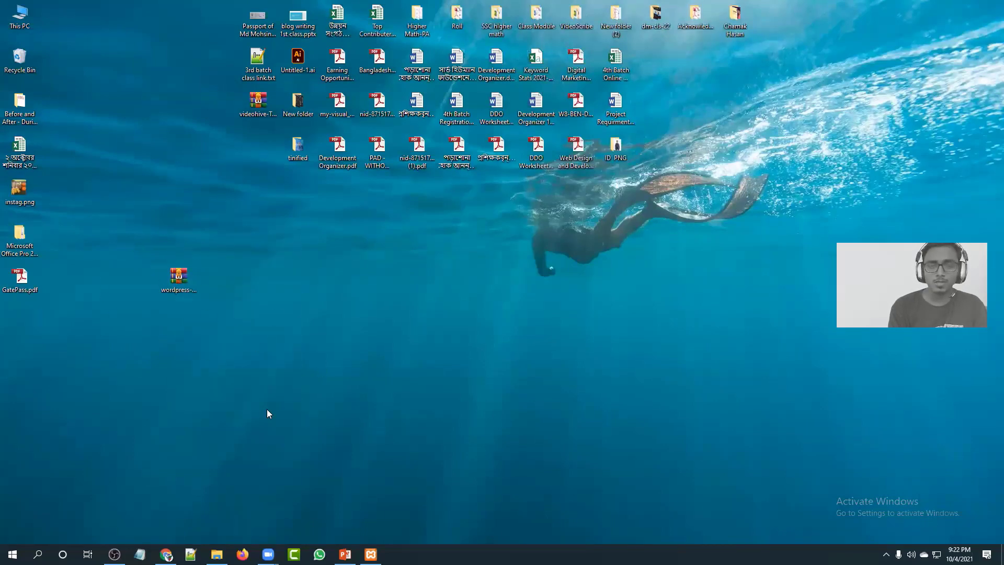
Step: Start a zoomed-in Notepad list: '1. Xampp Download', '2. Install', '3. Go to Xampp Folder from your drive'
left_click(140, 554)
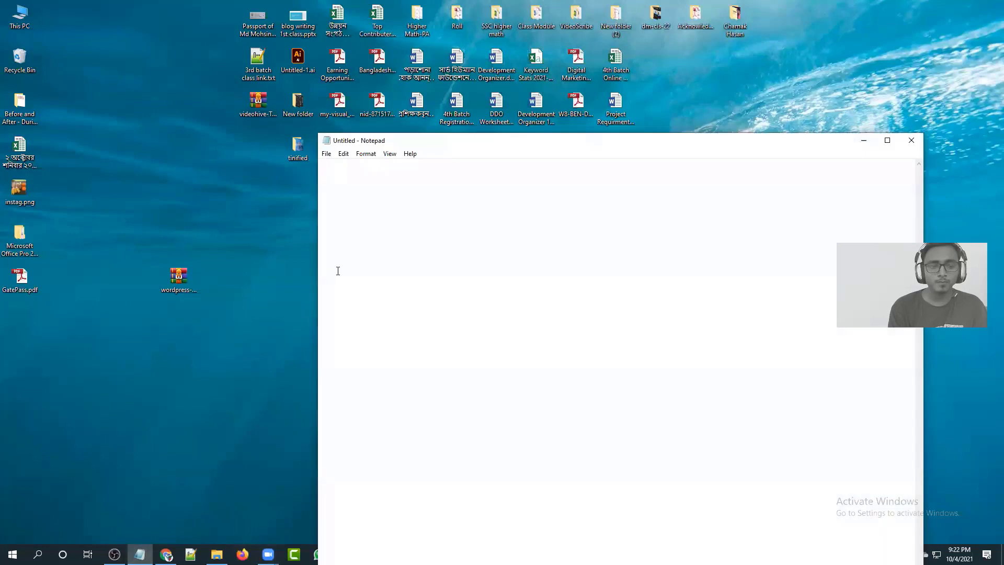
type("1. ")
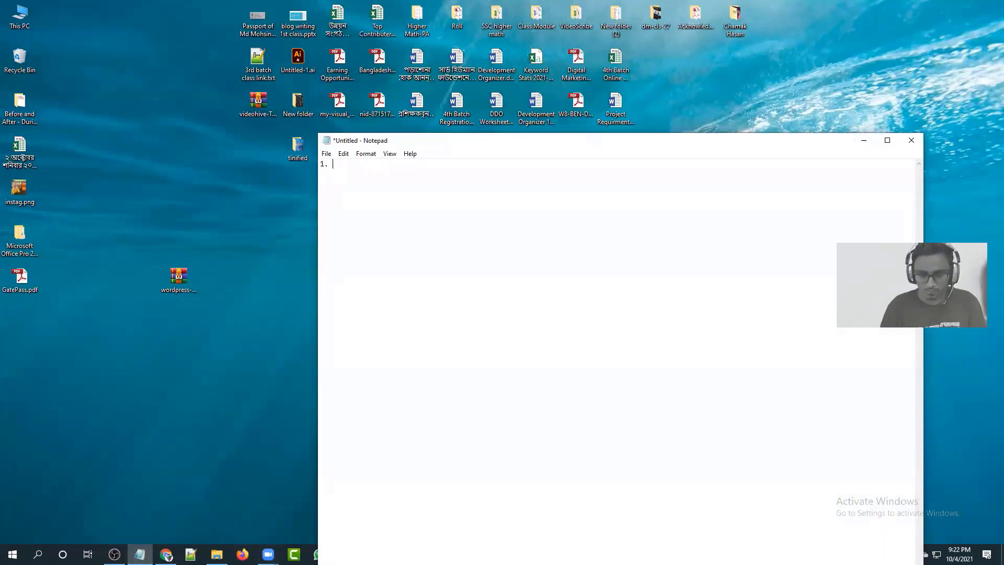
type("Xa+")
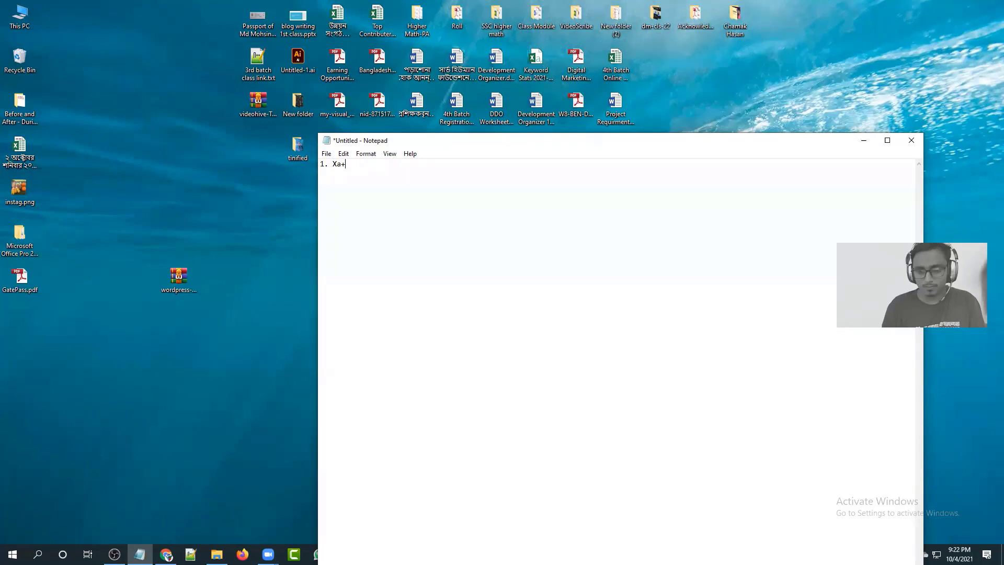
key("BackSpace")
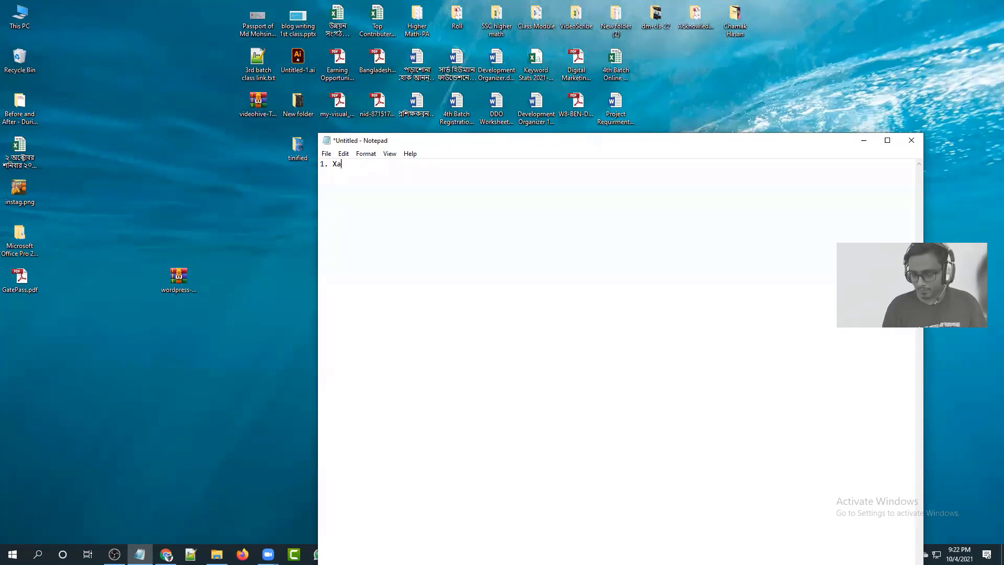
key("ctrl+plus")
key("ctrl+plus")
key("ctrl+plus")
key("ctrl+plus")
key("ctrl+plus")
key("ctrl+plus")
key("ctrl+plus")
key("ctrl+plus")
key("ctrl+plus")
key("ctrl+plus")
key("ctrl+plus")
key("ctrl+plus")
key("ctrl+plus")
key("ctrl+plus")
key("ctrl+plus")
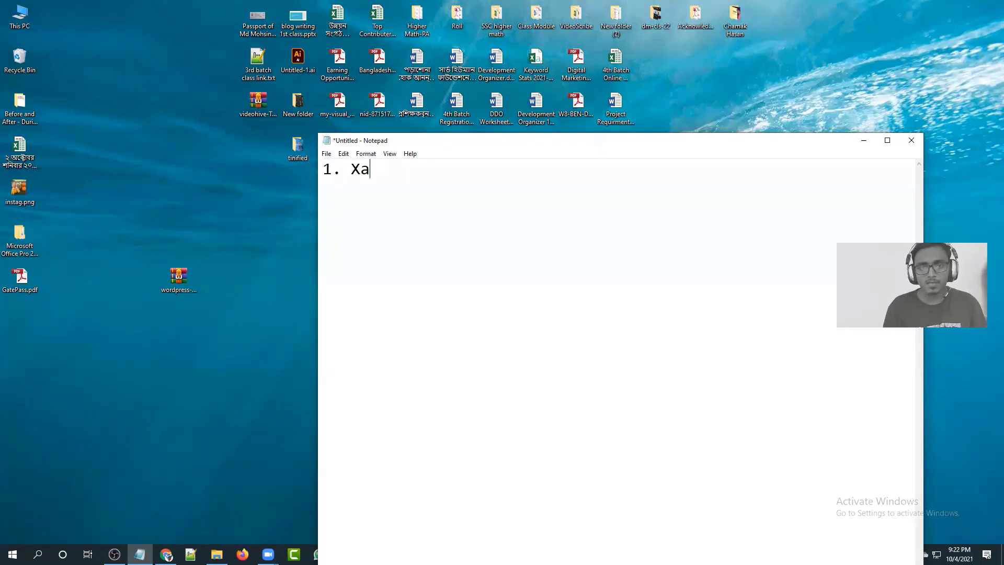
type("mpp ")
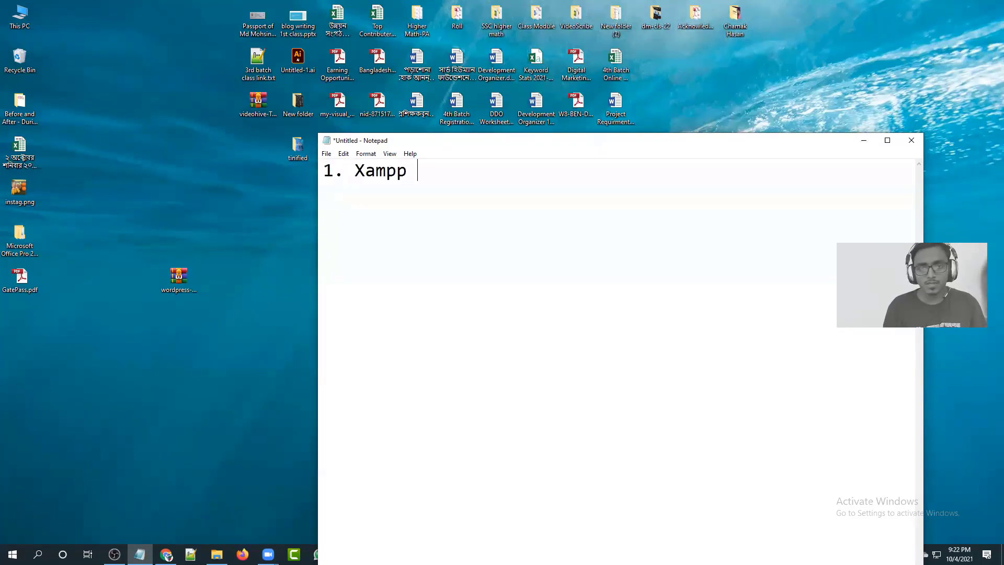
type("Downlaod")
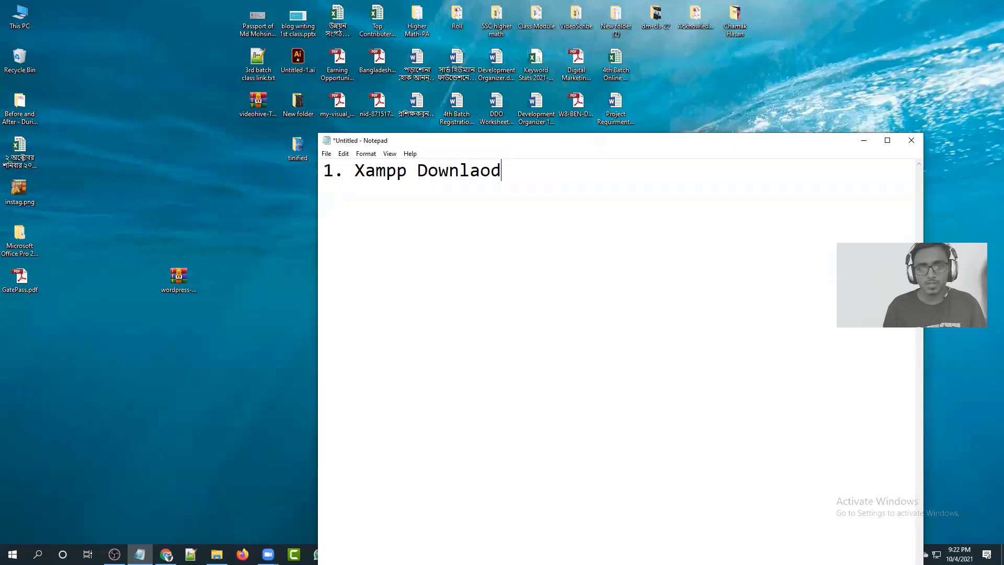
key("BackSpace")
key("BackSpace")
key("BackSpace")
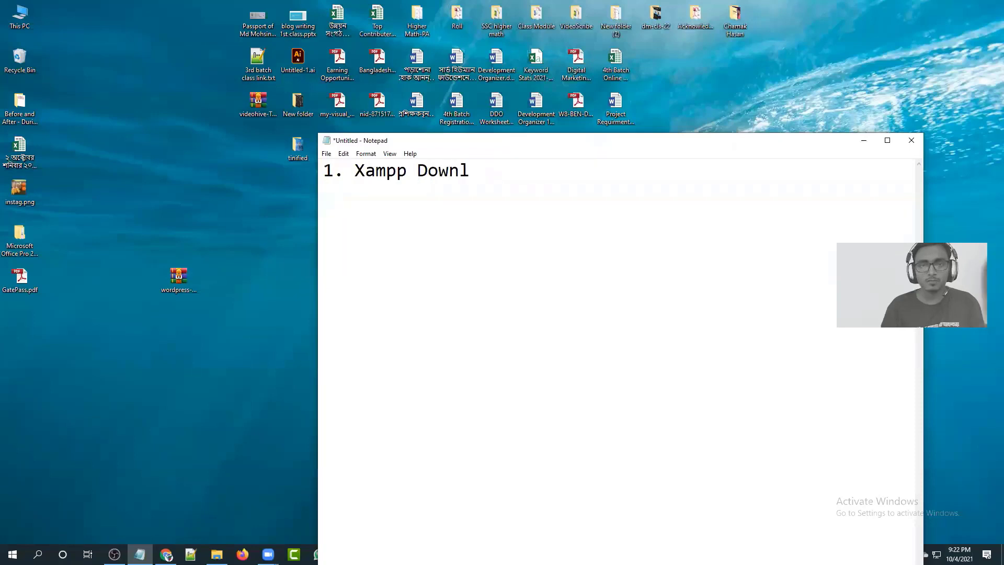
type("oad")
key("Return")
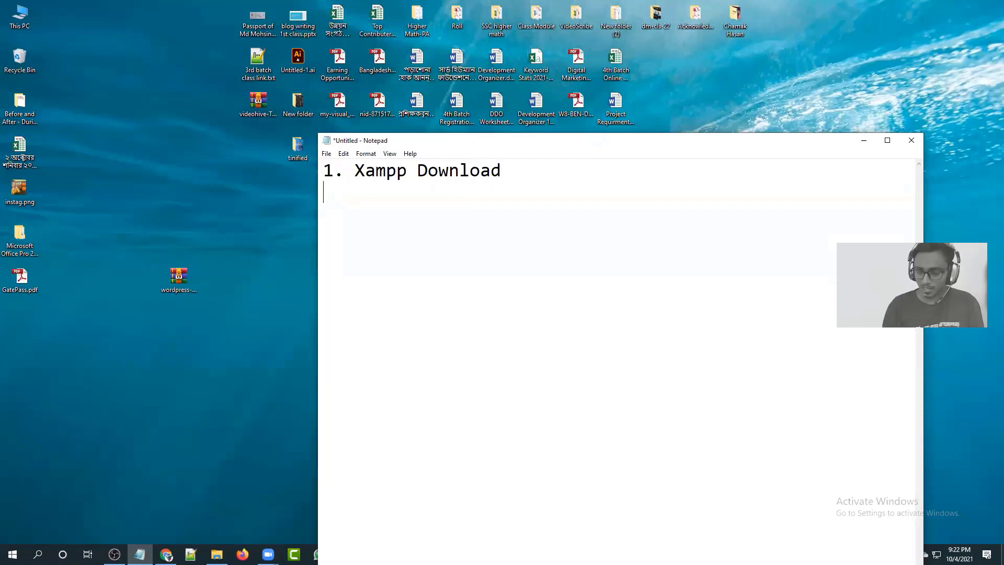
type("2. ")
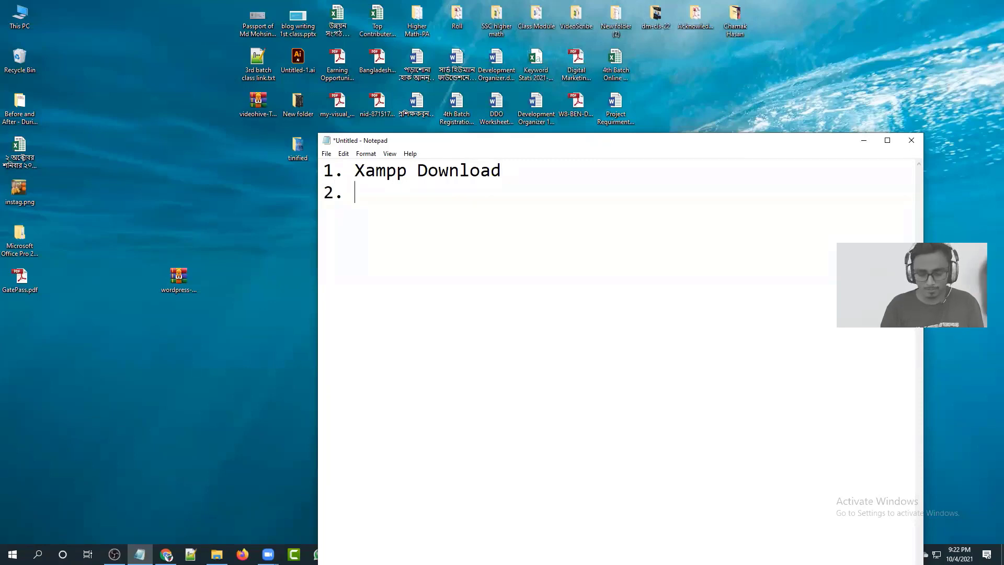
type("Install")
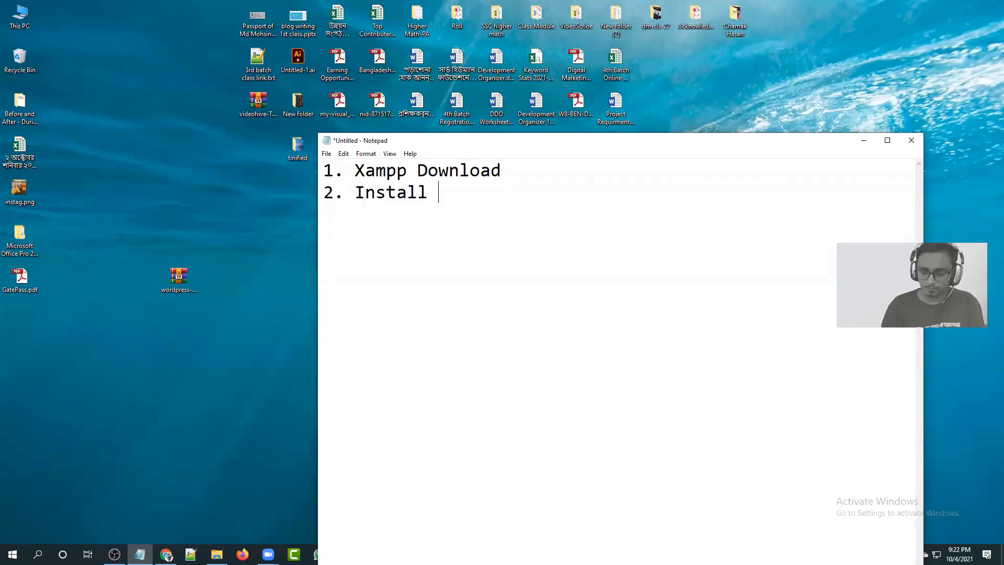
key("Return")
type("3. ")
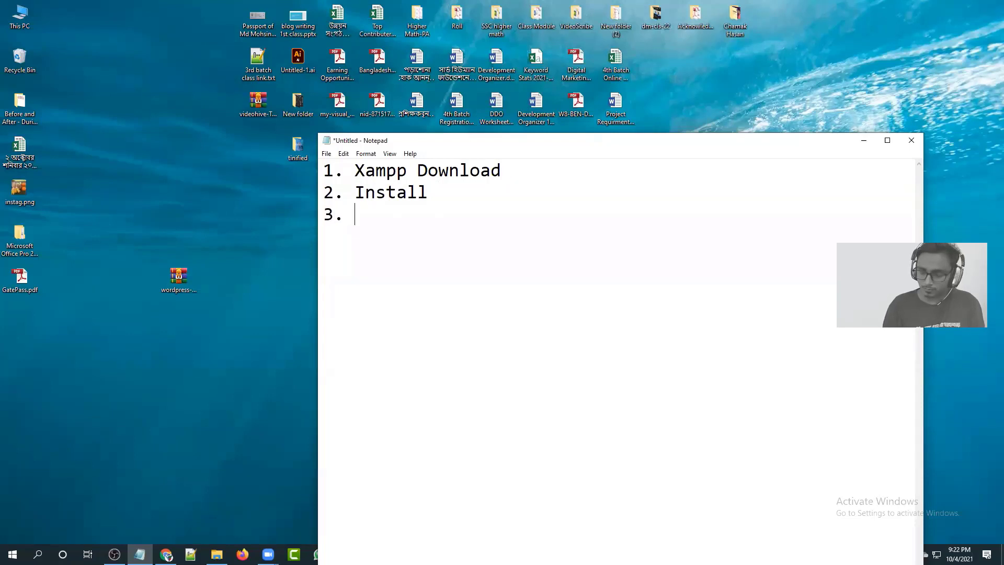
type("Go")
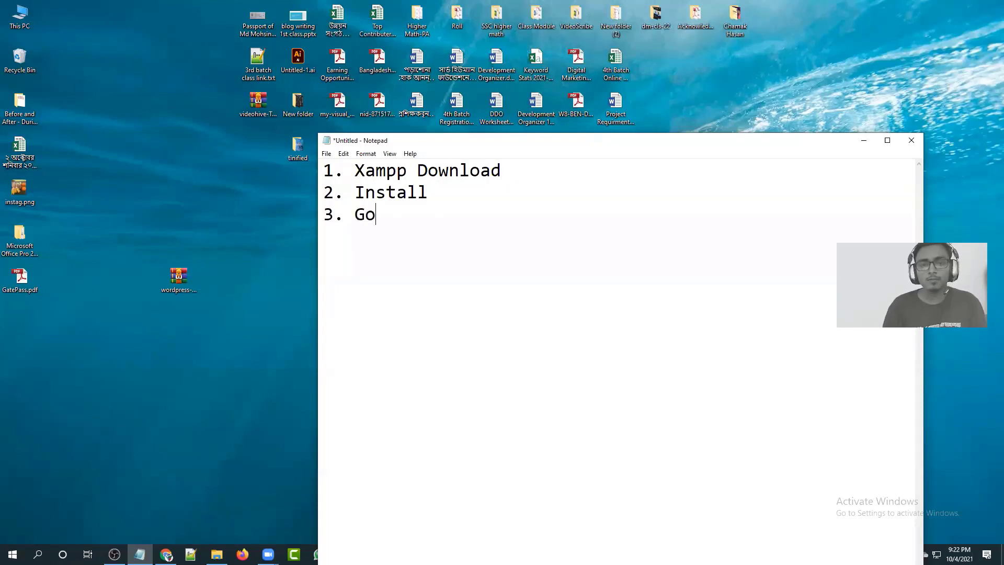
type(" to X")
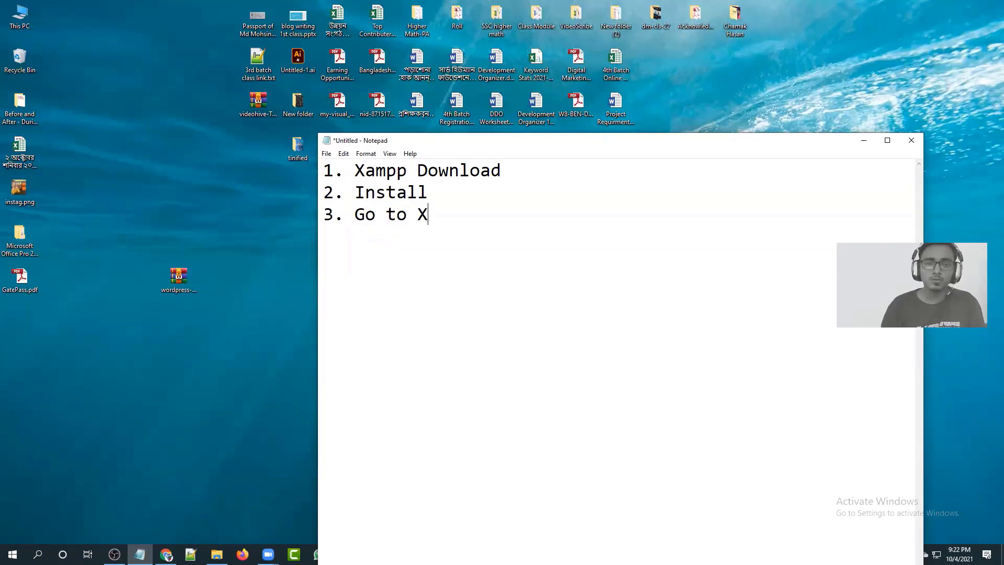
type("amp")
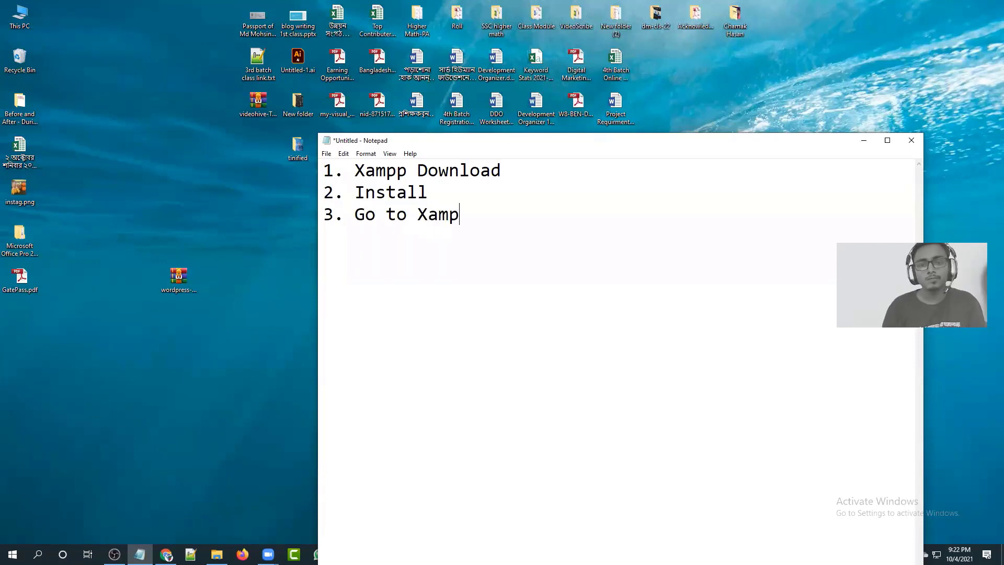
key("BackSpace")
type("p")
type("Fo")
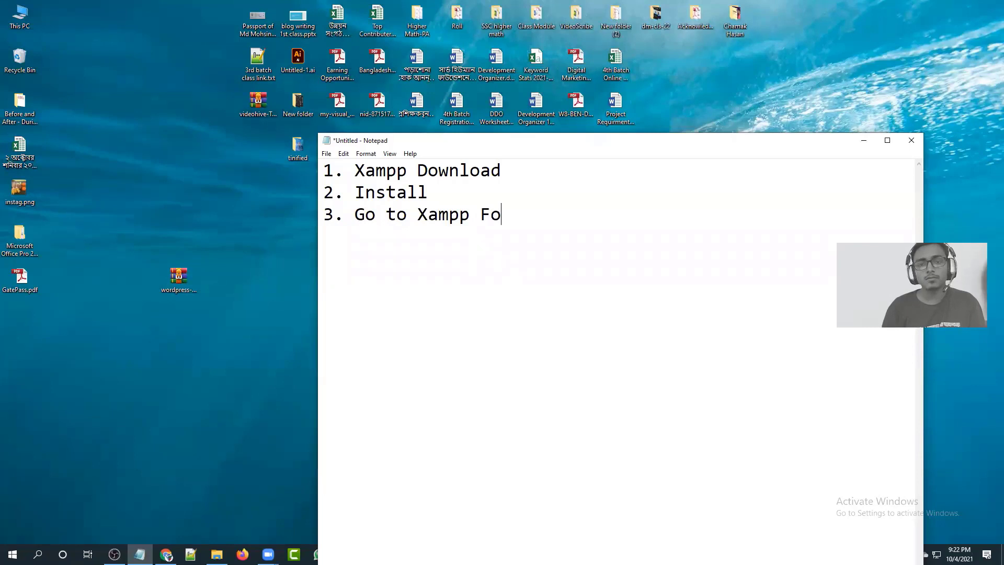
type("lder from your drive")
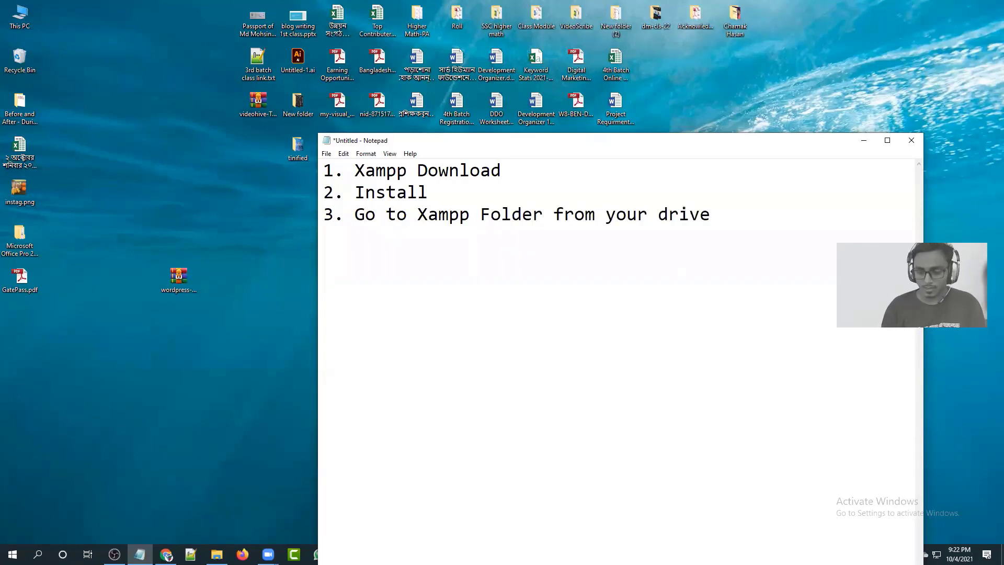
key("Return")
type("4")
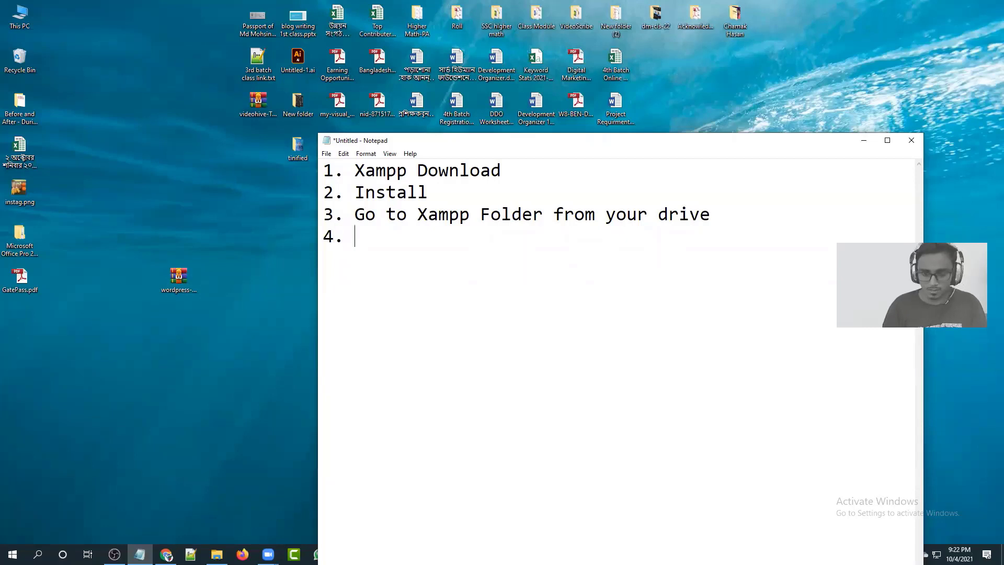
type(". Go to H")
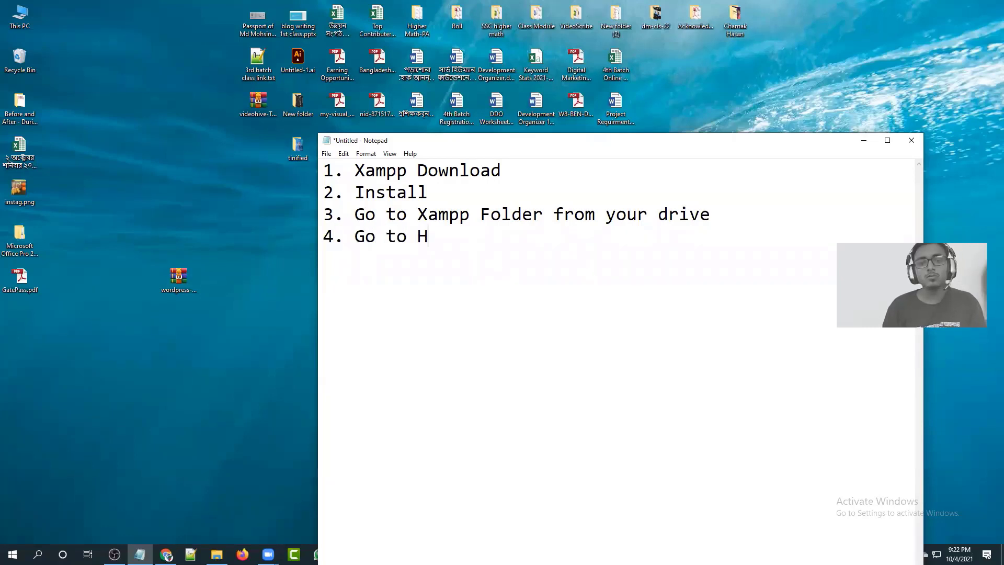
type("tdocs")
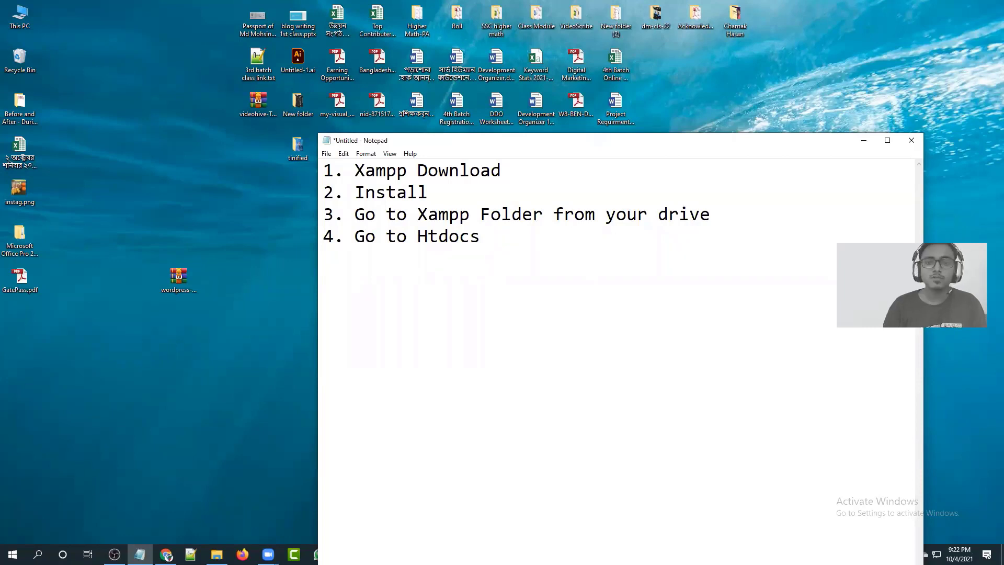
type(" folder ")
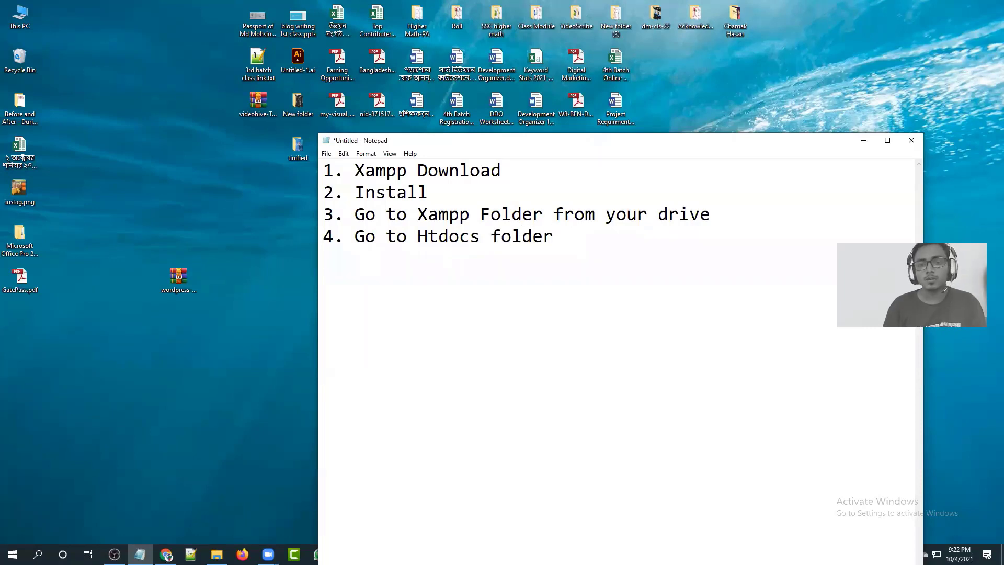
type("5.0")
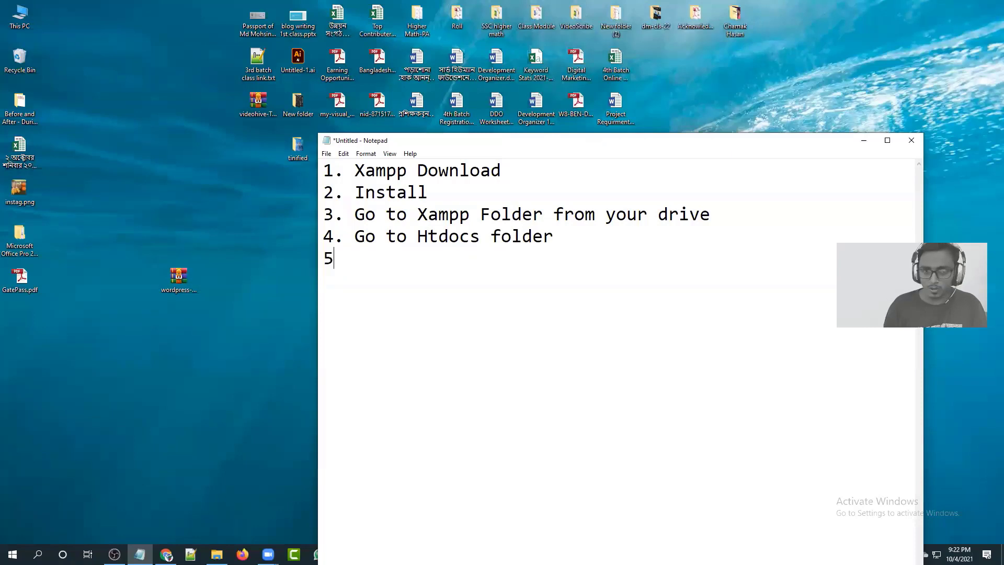
key("BackSpace")
key("BackSpace")
key("BackSpace")
key("Return")
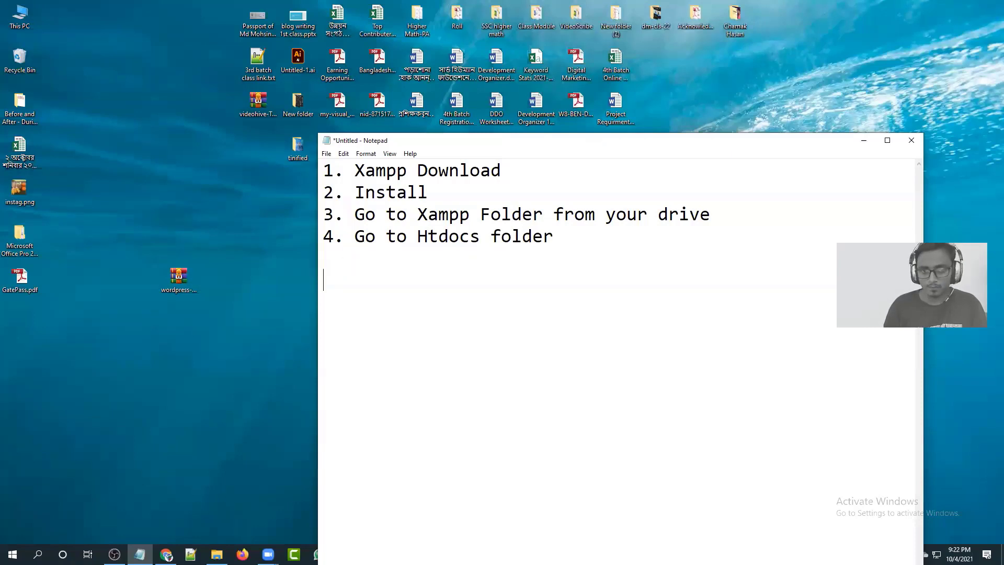
type("5")
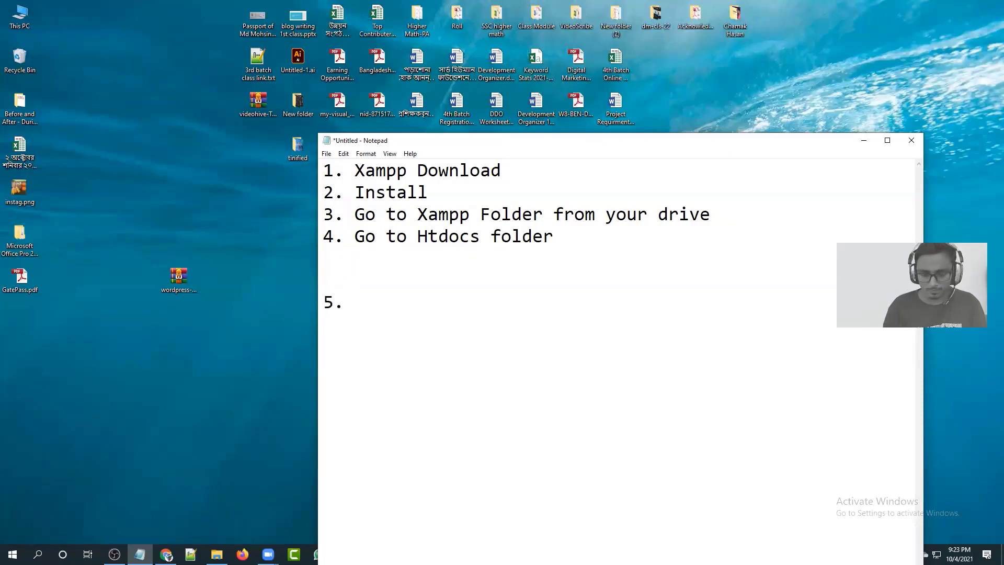
type(". Visit:")
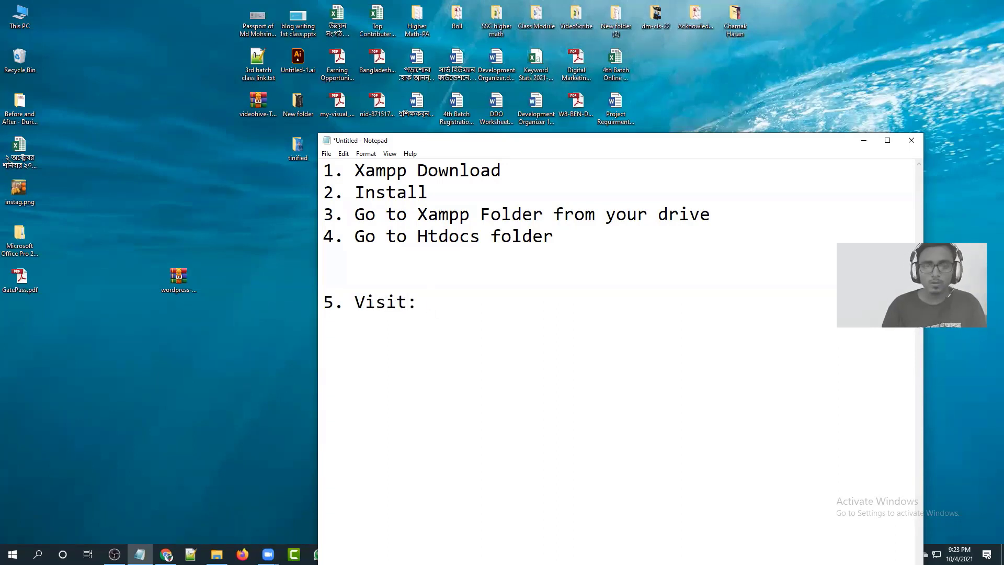
type(" https://s")
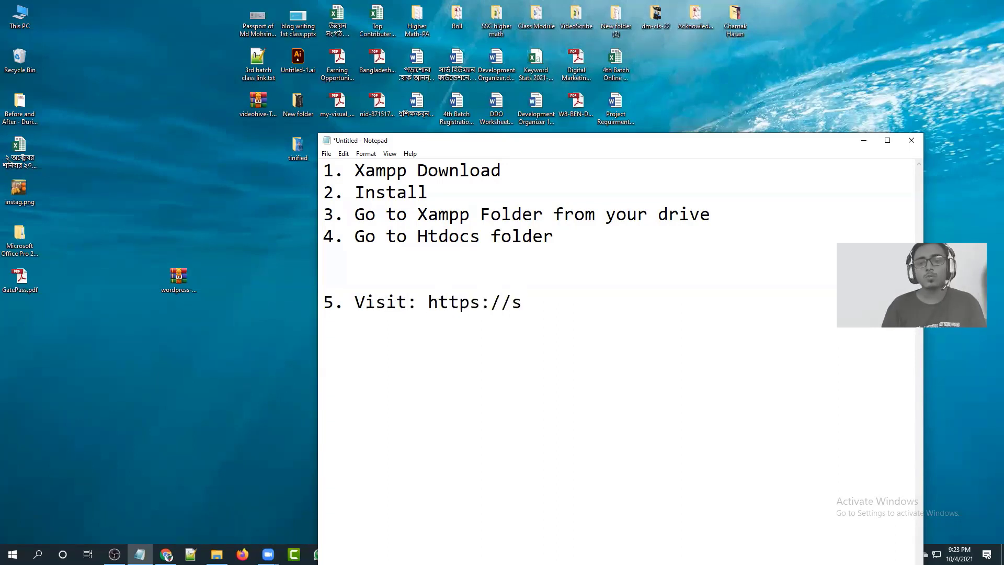
key("BackSpace")
type("wordpress.or")
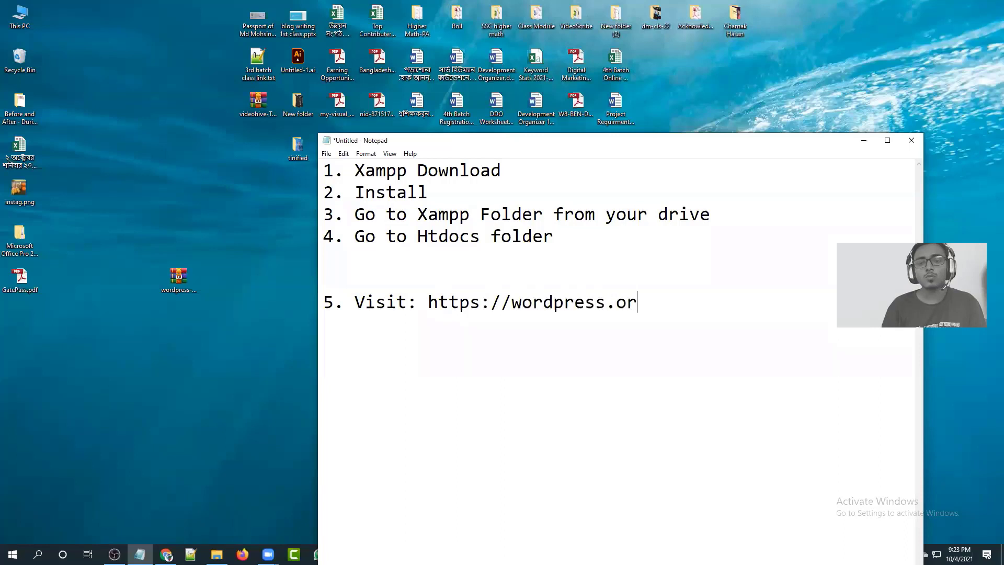
type("g")
key("Return")
type("6. ")
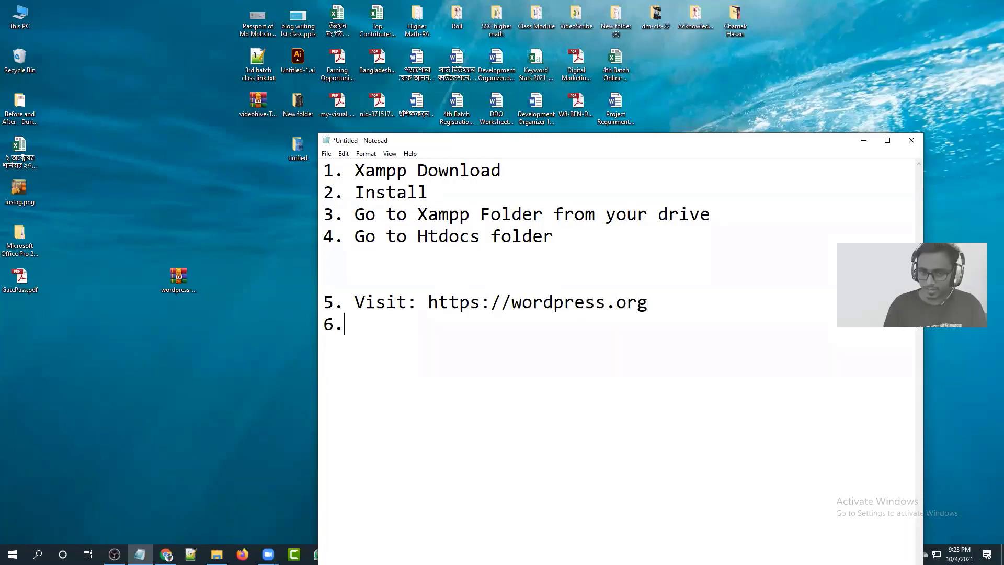
type("Downl")
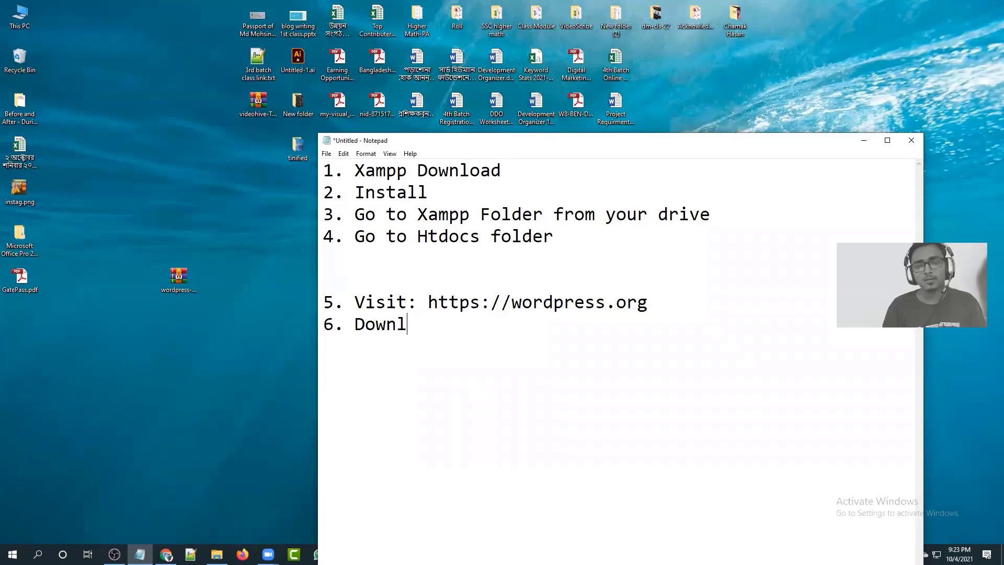
type("oad word")
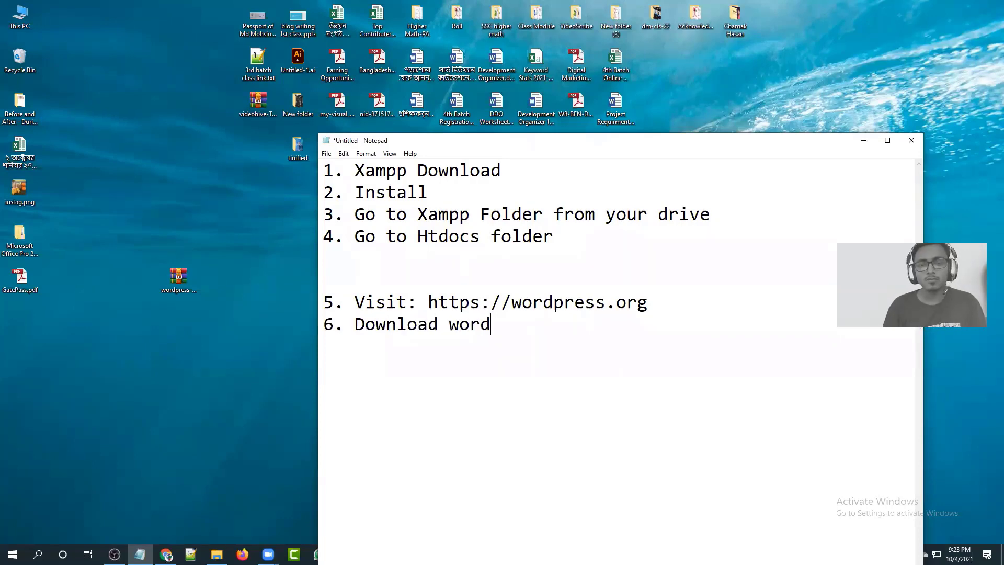
type("press zip")
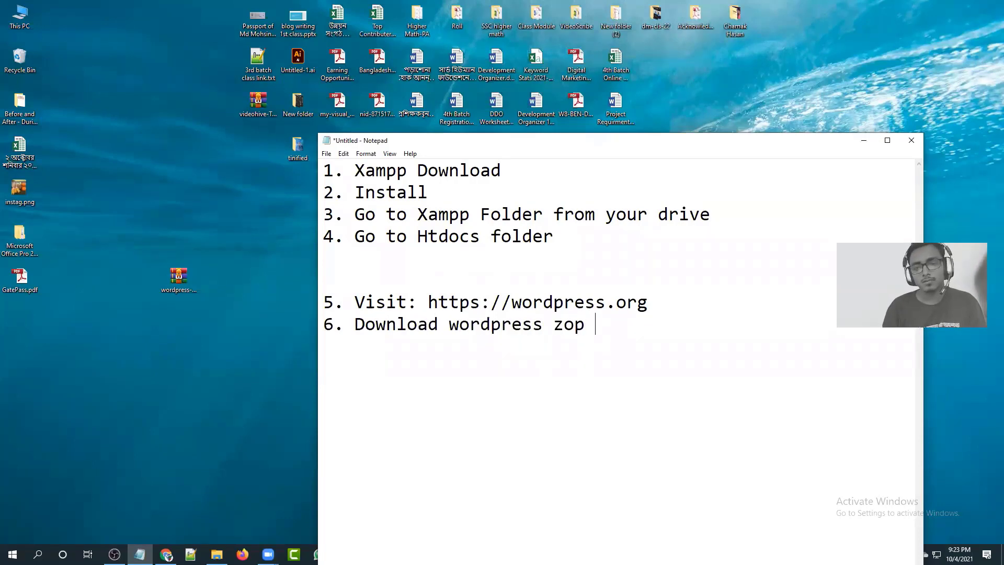
key("BackSpace")
key("BackSpace")
key("BackSpace")
type("zip")
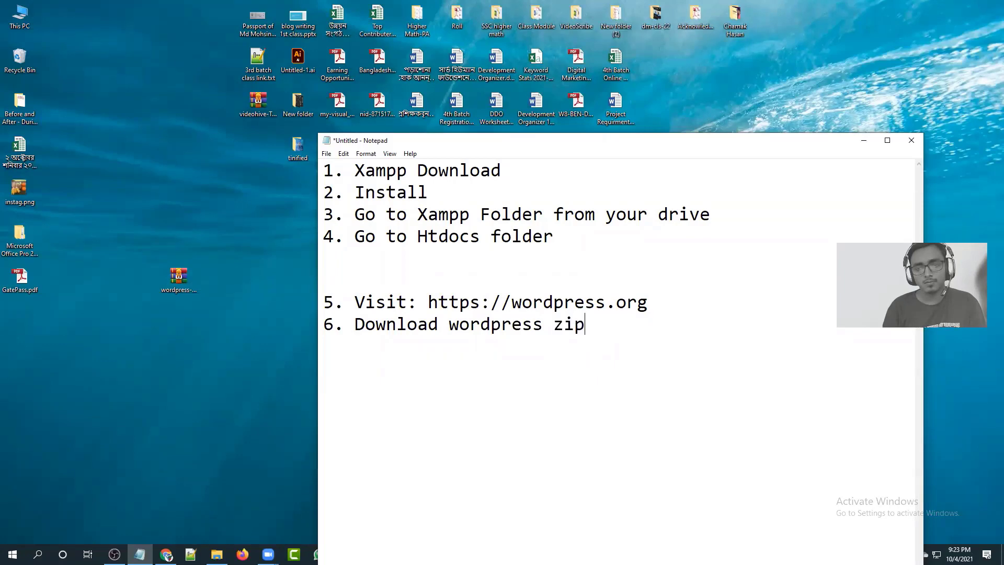
type(" file")
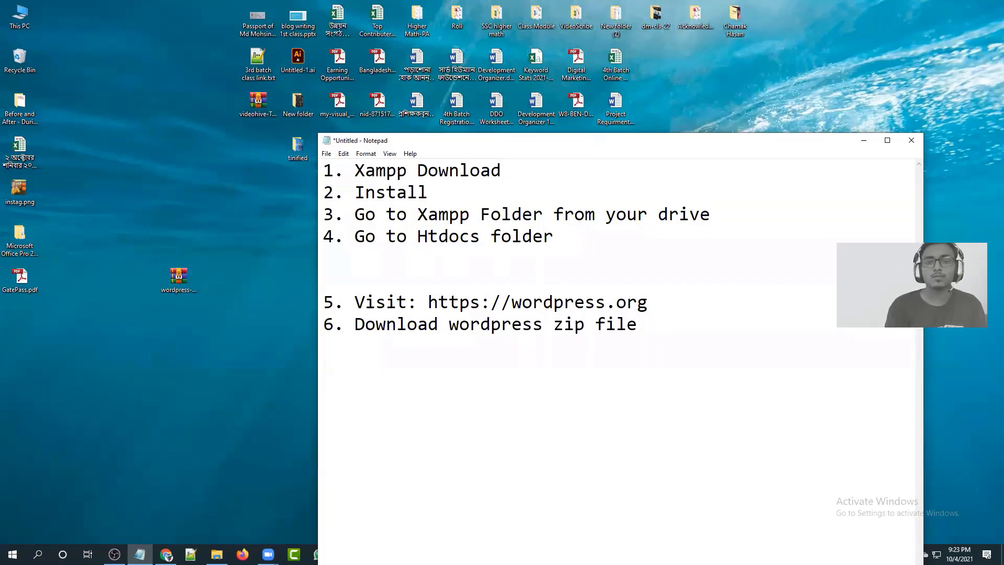
left_click_drag(646, 317, 274, 159)
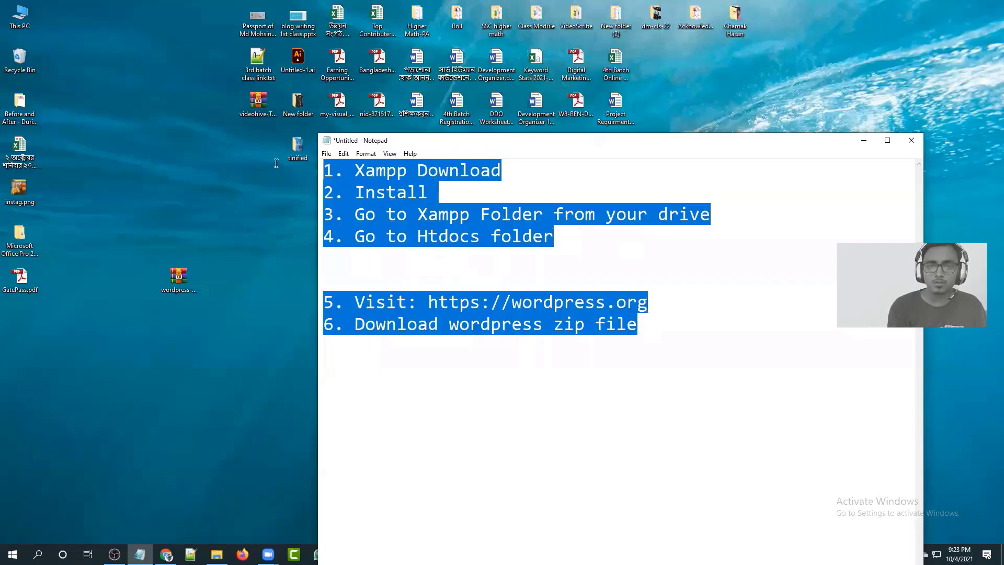
left_click(413, 386)
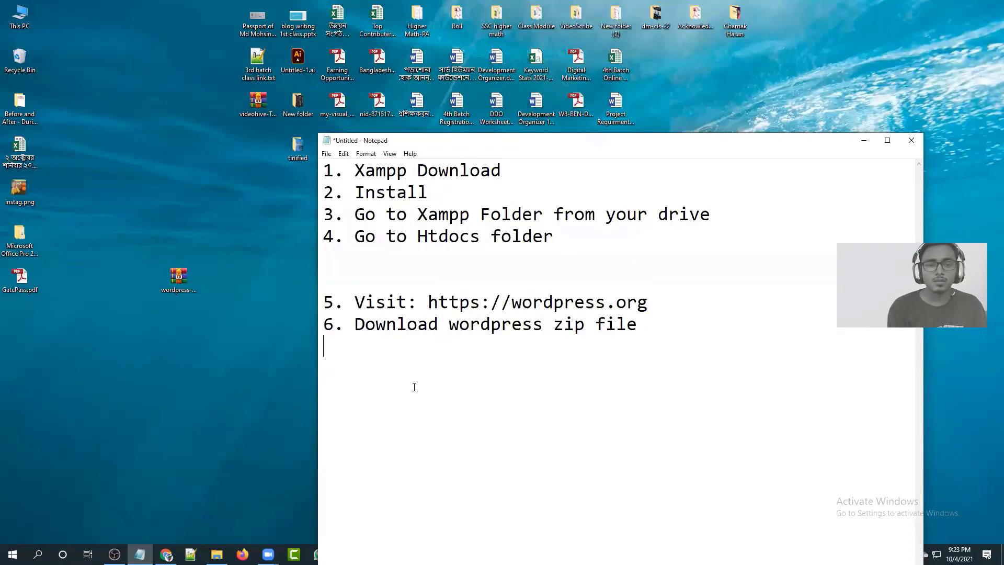
left_click(198, 239)
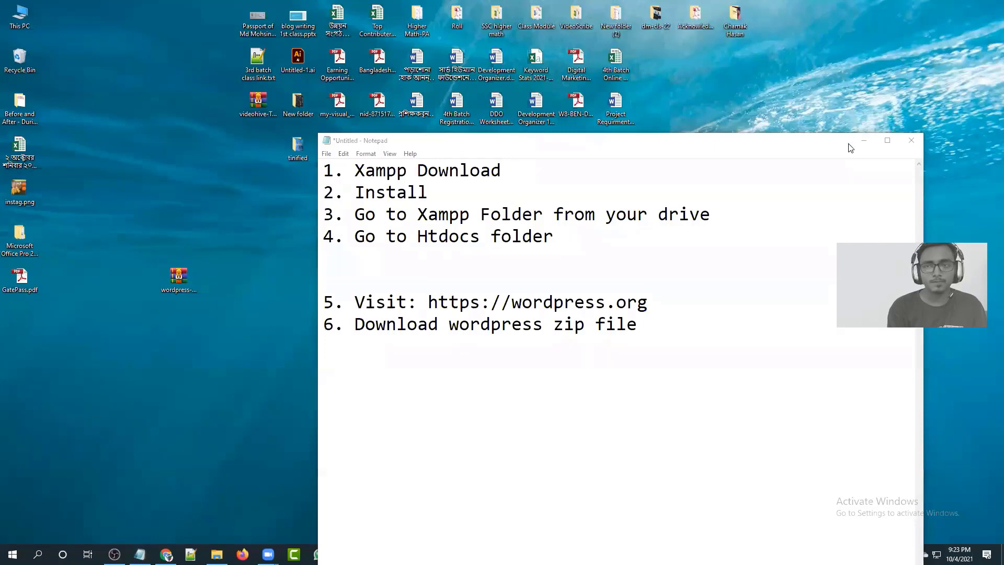
Step: Minimize Notepad and copy wordpress-5.8.1.zip from the desktop
left_click(864, 140)
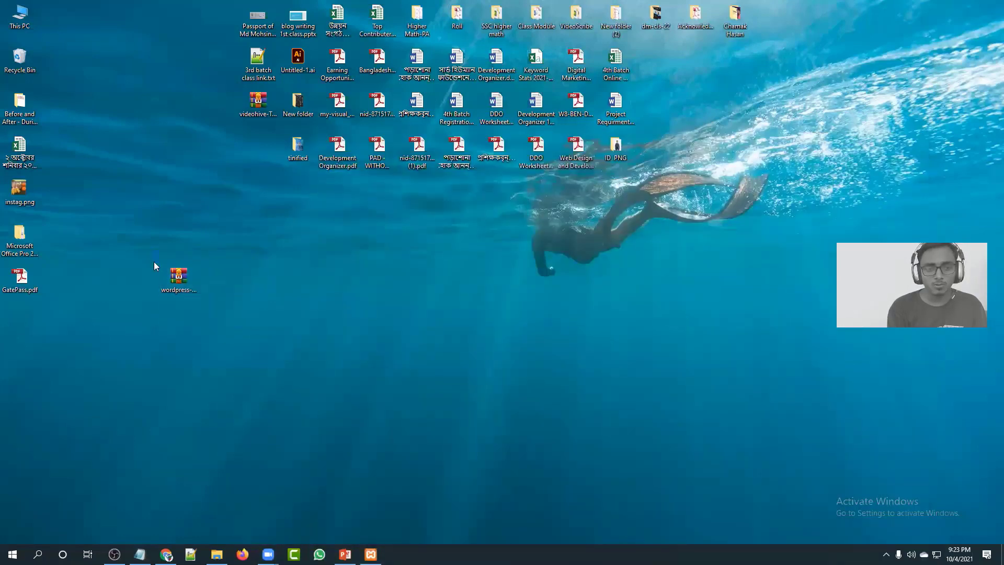
left_click(181, 272)
right_click(180, 272)
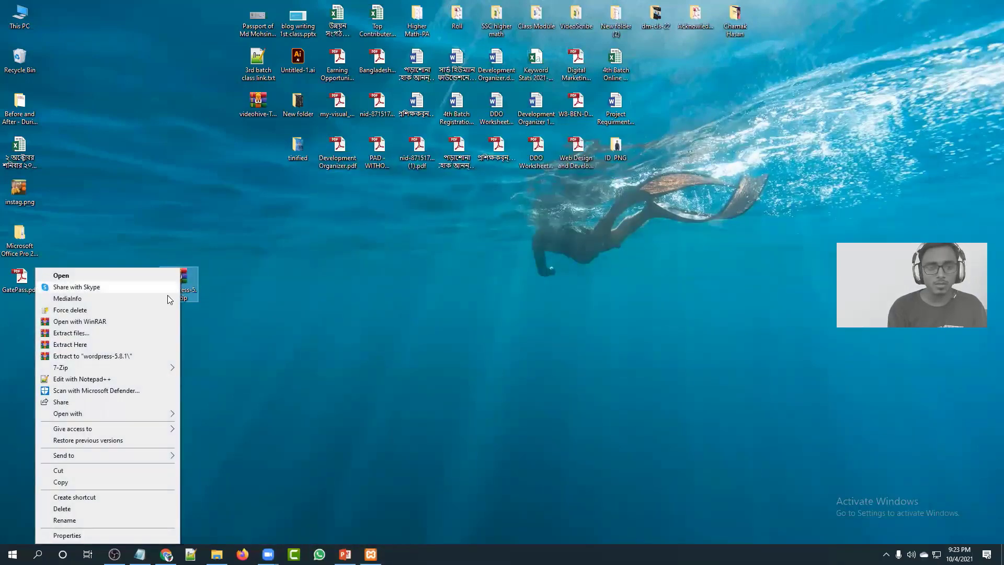
left_click(108, 481)
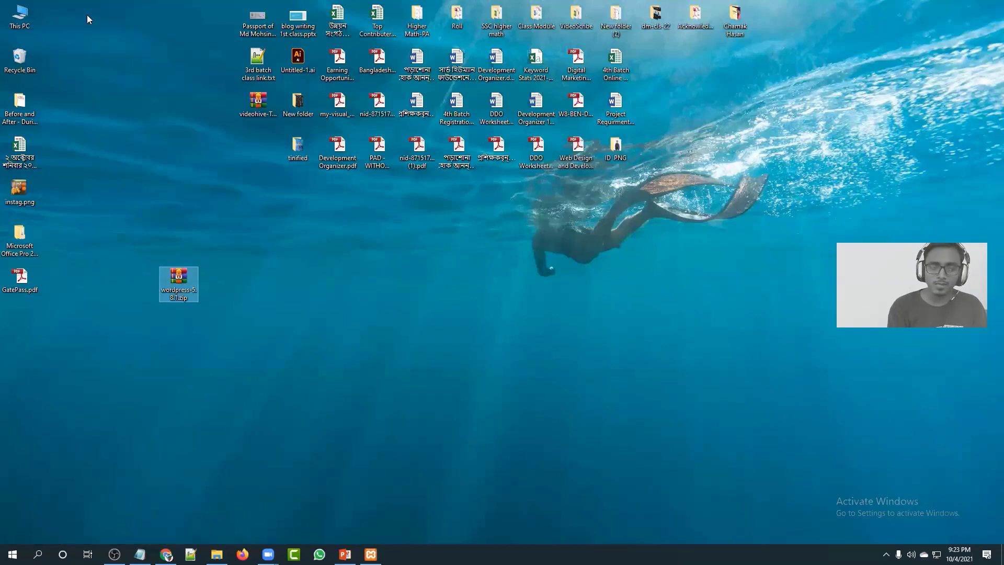
Step: Browse through This PC and Local Disk (C:) to C:\xampp\htdocs
double_click(12, 9)
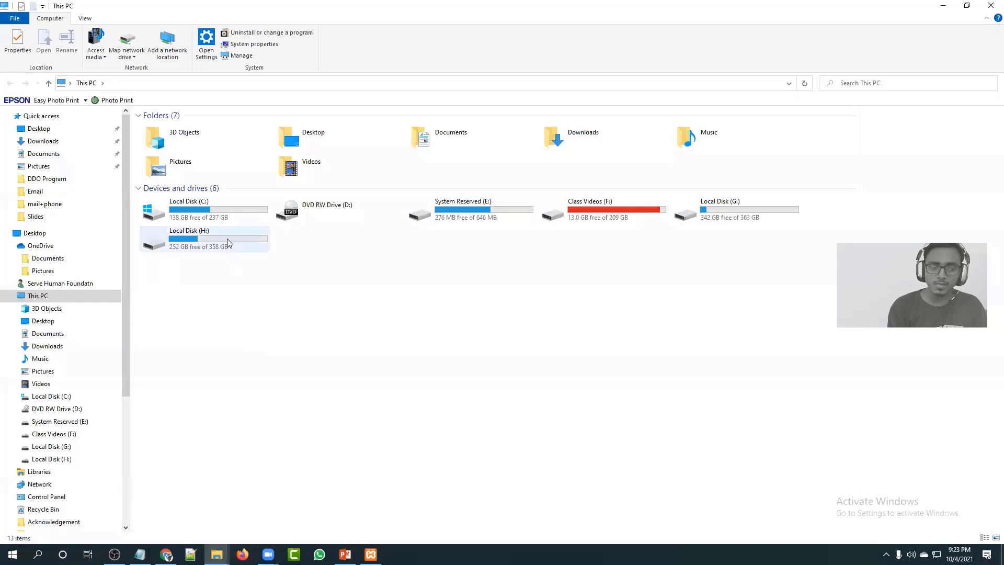
double_click(178, 206)
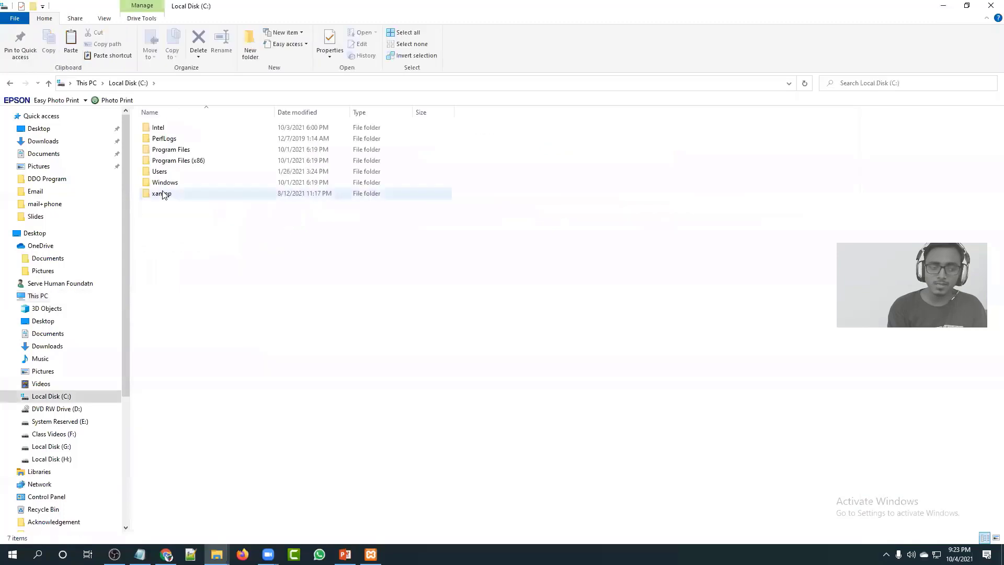
double_click(163, 194)
double_click(182, 183)
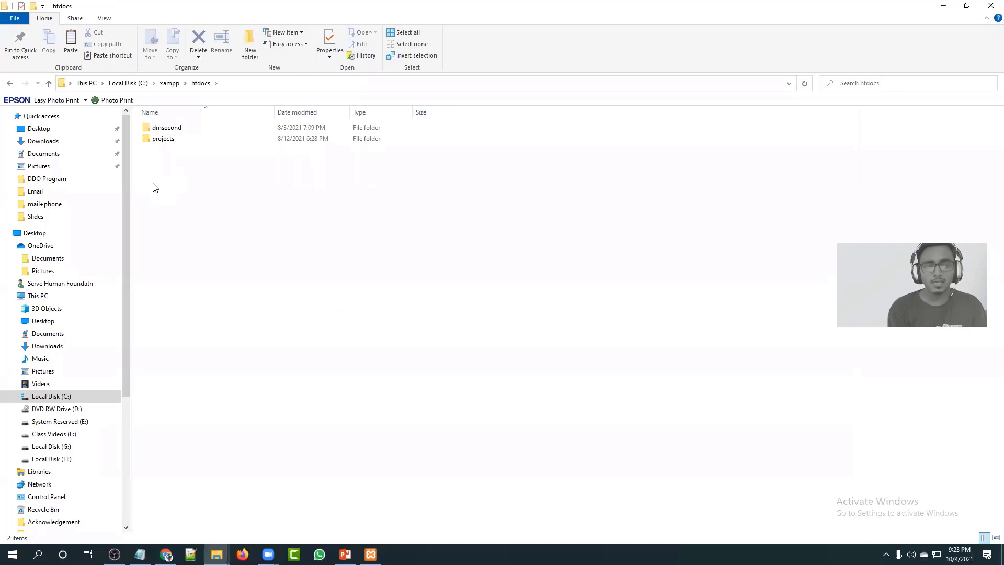
left_click_drag(150, 171, 316, 187)
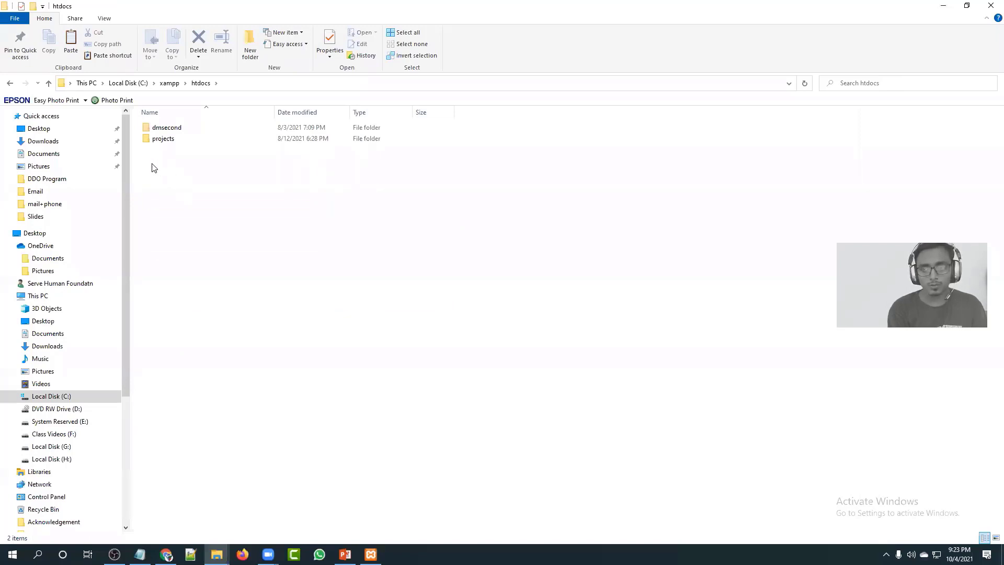
left_click_drag(152, 163, 271, 172)
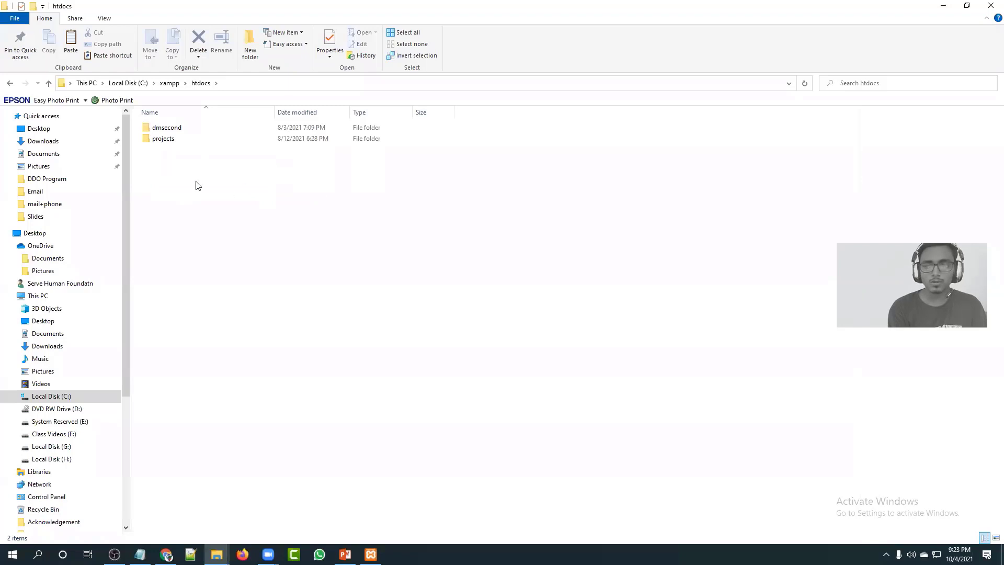
Step: Create a new folder named dmthree in htdocs
right_click(166, 174)
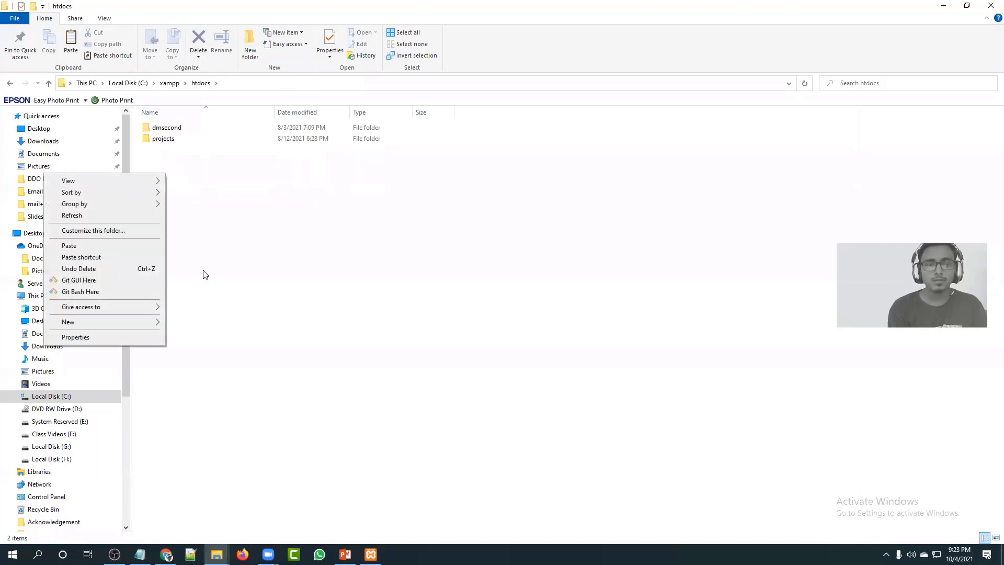
mouse_move(151, 322)
left_click(231, 323)
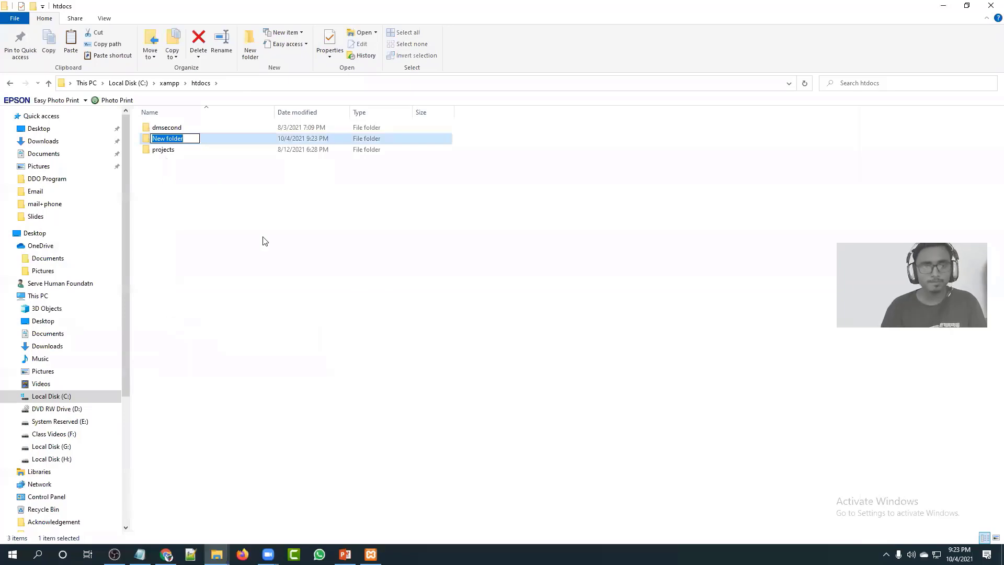
type("dm")
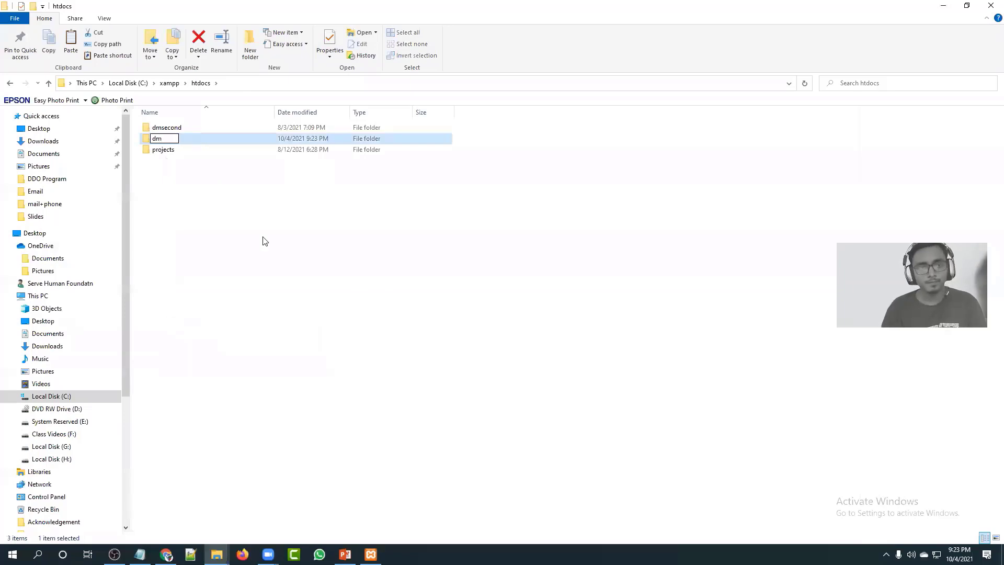
type("batch")
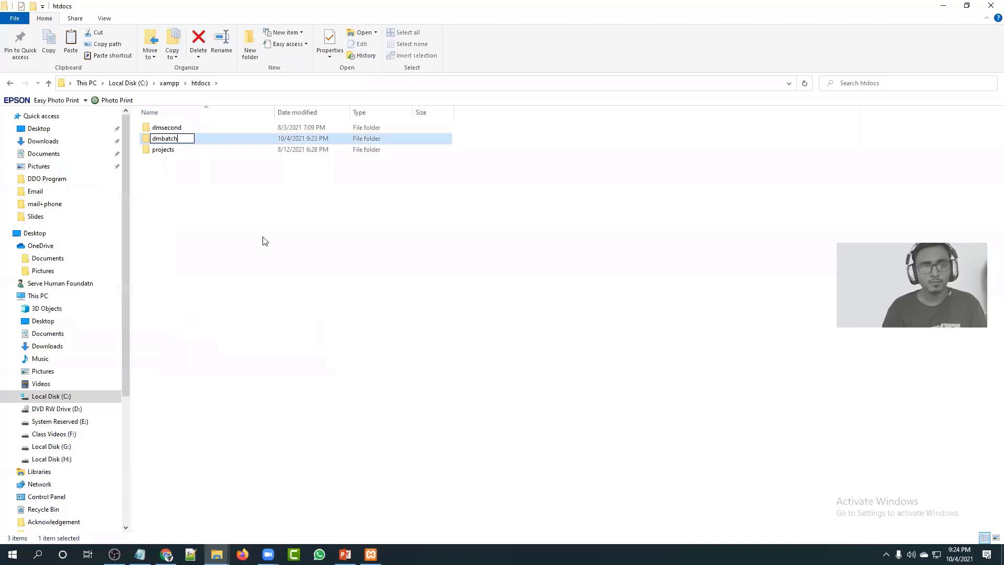
key("BackSpace")
key("BackSpace")
key("BackSpace")
key("BackSpace")
key("BackSpace")
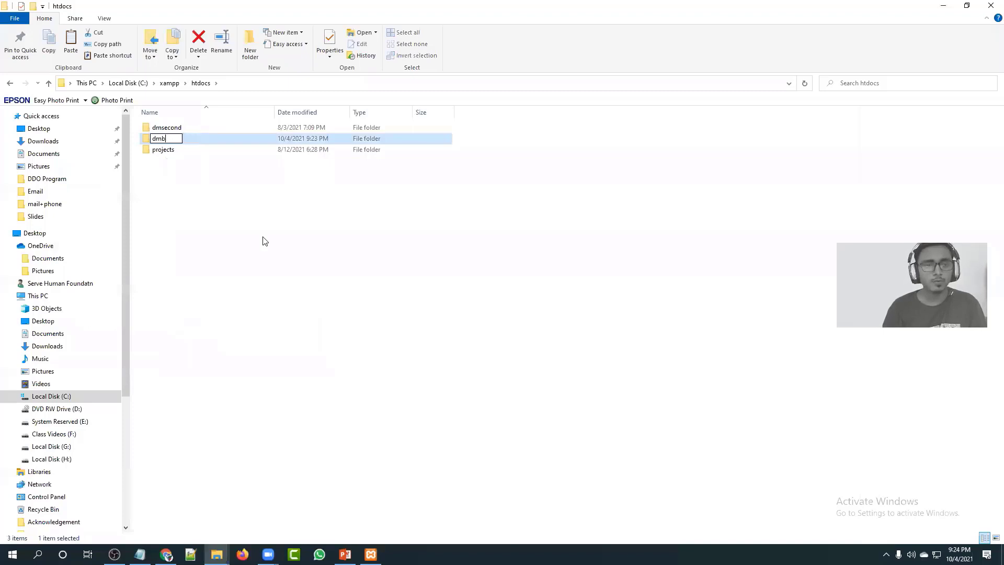
type("four")
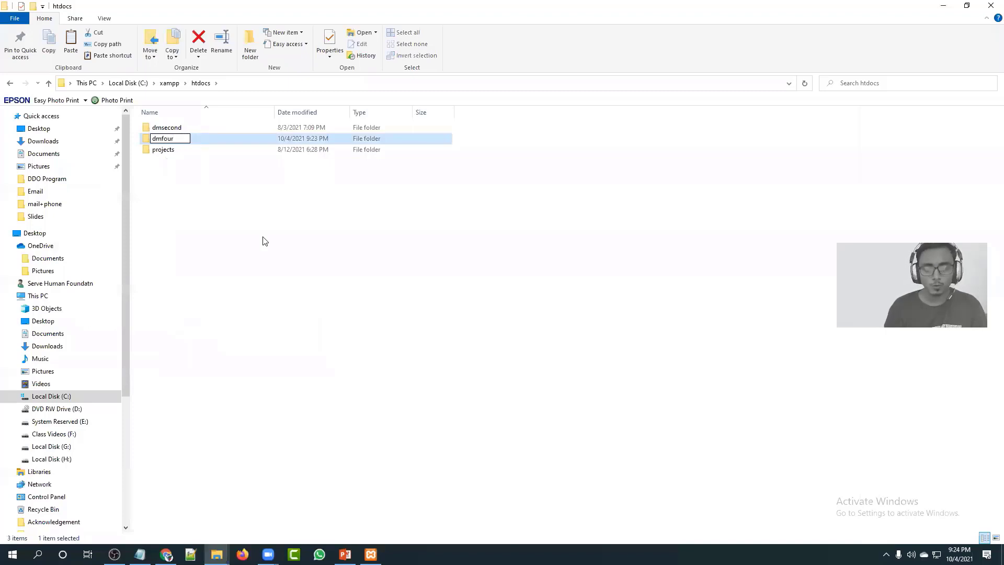
key("BackSpace")
key("BackSpace")
key("BackSpace")
key("BackSpace")
type("three")
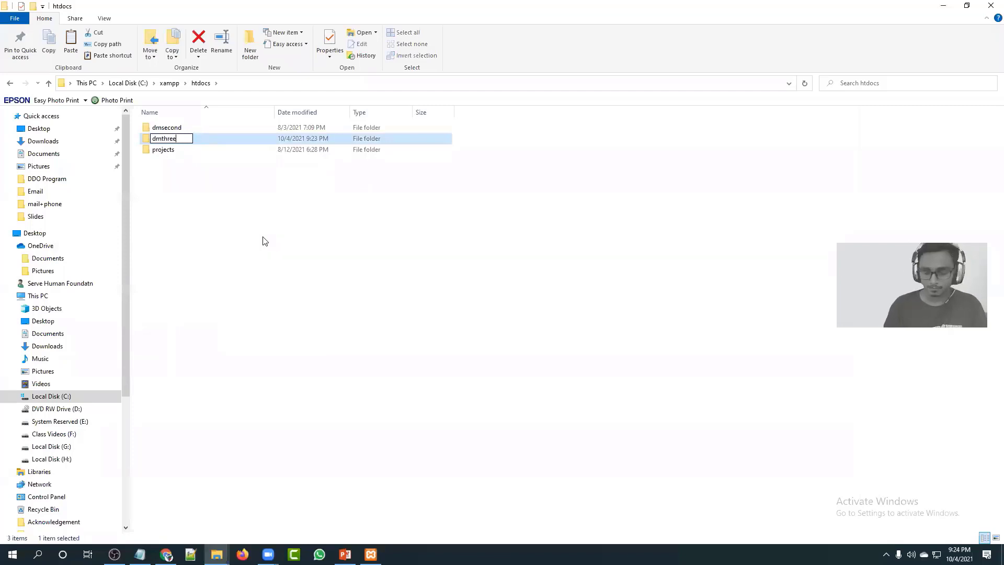
key("Return")
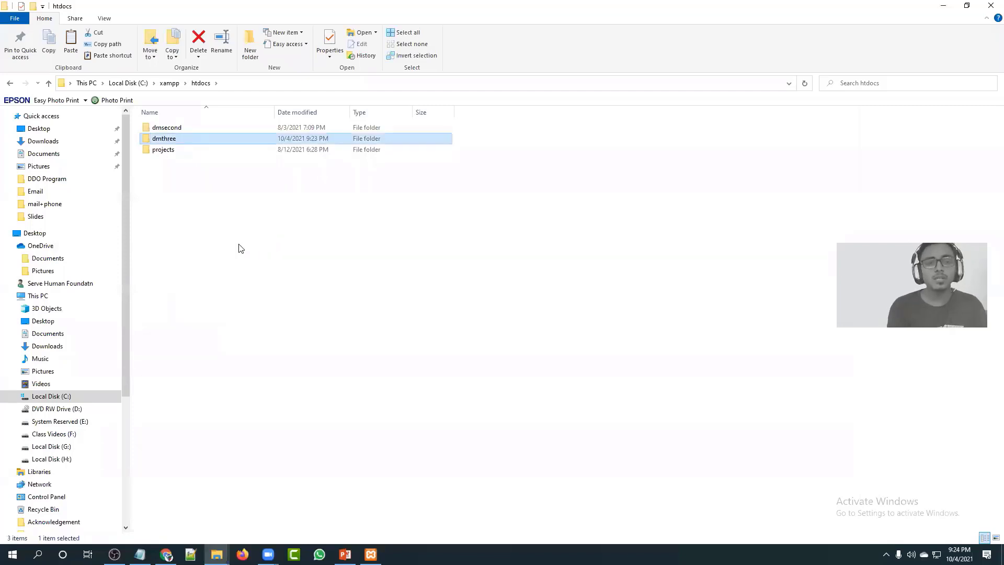
left_click(187, 247)
Step: Paste wordpress-5.8.1.zip into the dmthree folder and refresh the listing
double_click(199, 142)
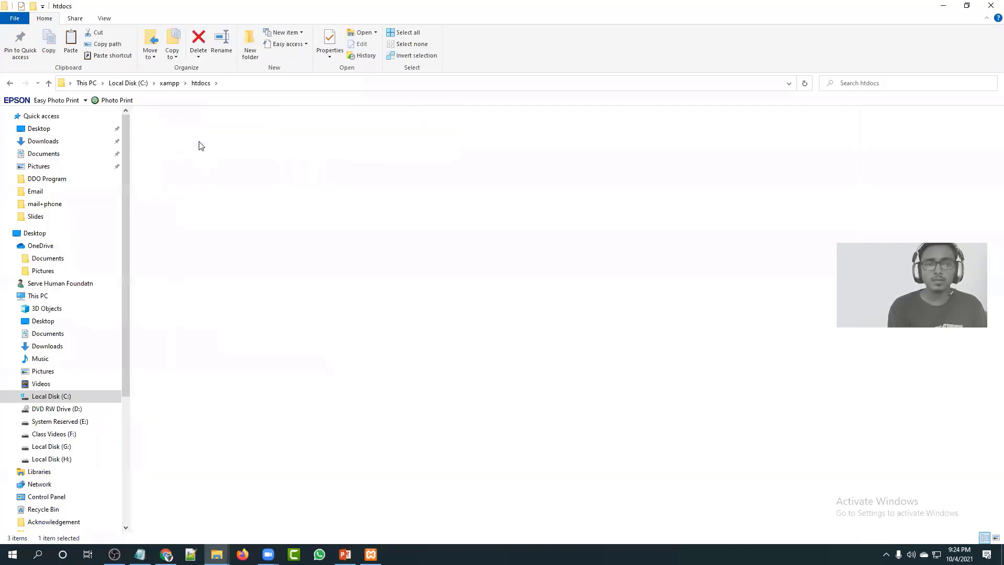
right_click(209, 195)
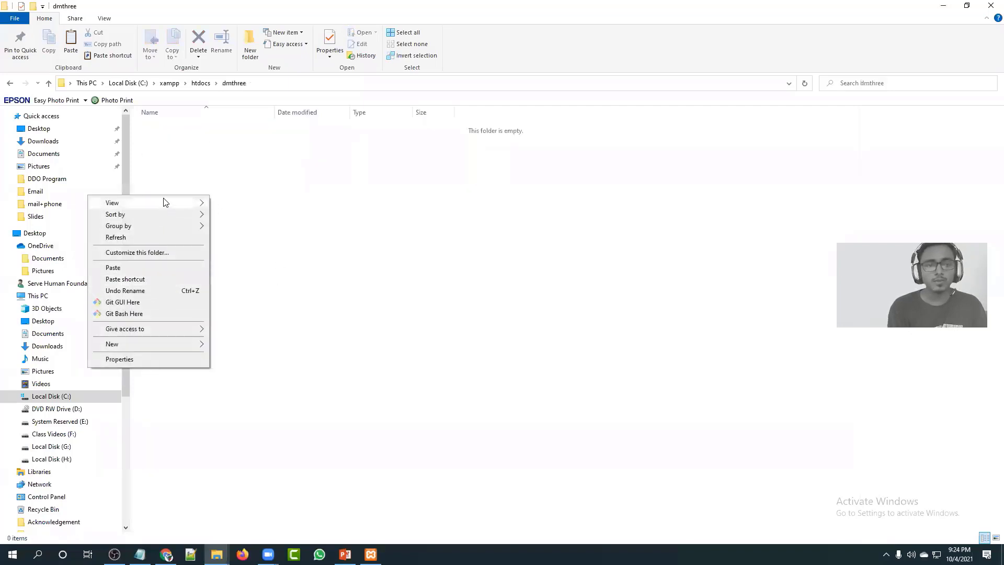
left_click(154, 269)
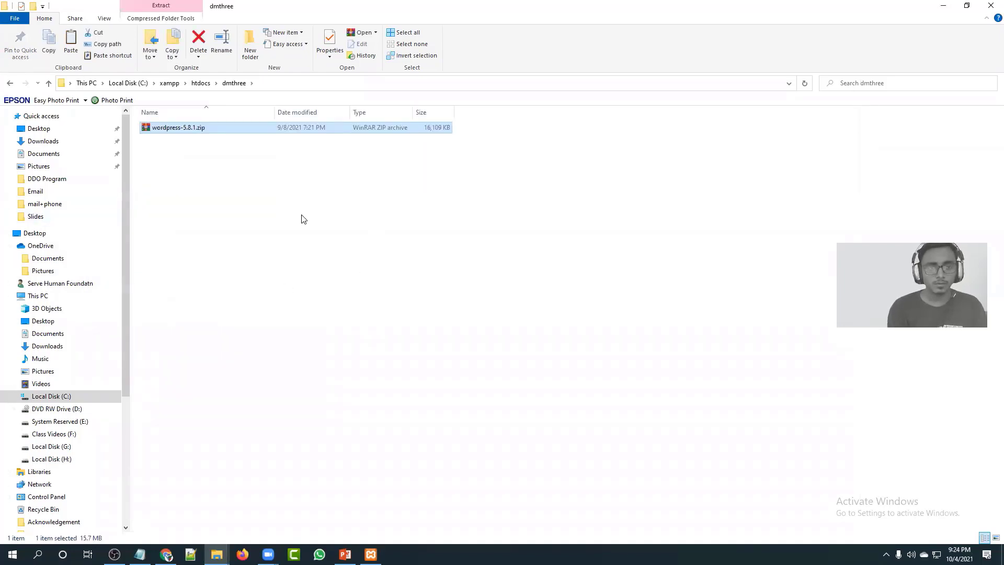
left_click(272, 210)
right_click(272, 210)
left_click(227, 247)
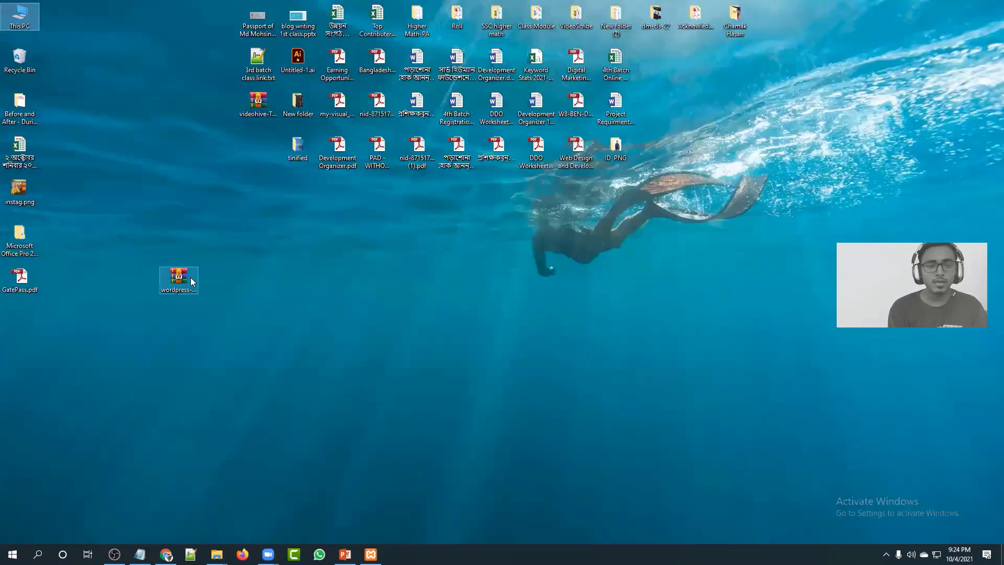
Step: Copy the desktop WordPress zip and browse to C:\xampp\htdocs
right_click(190, 277)
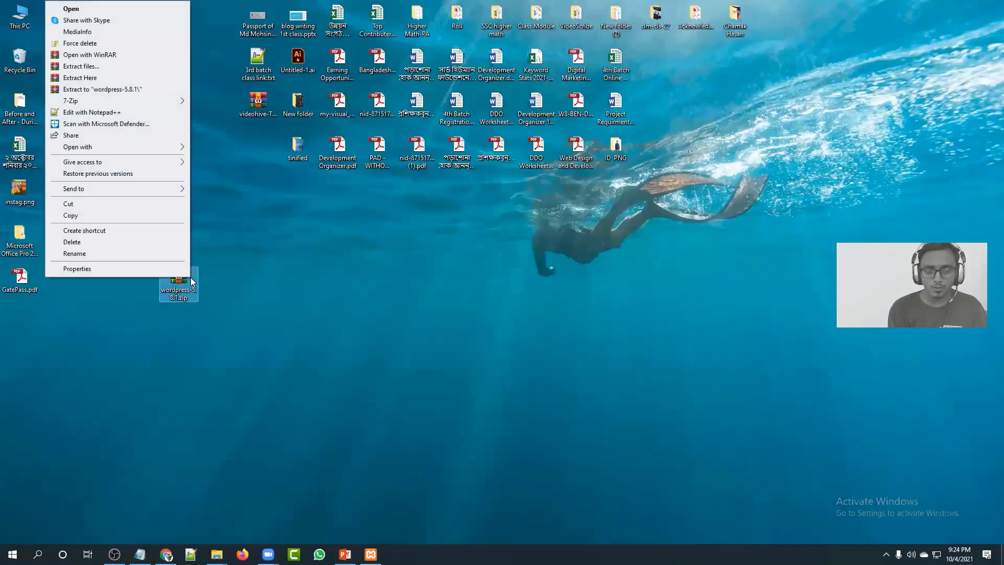
left_click(107, 217)
double_click(19, 16)
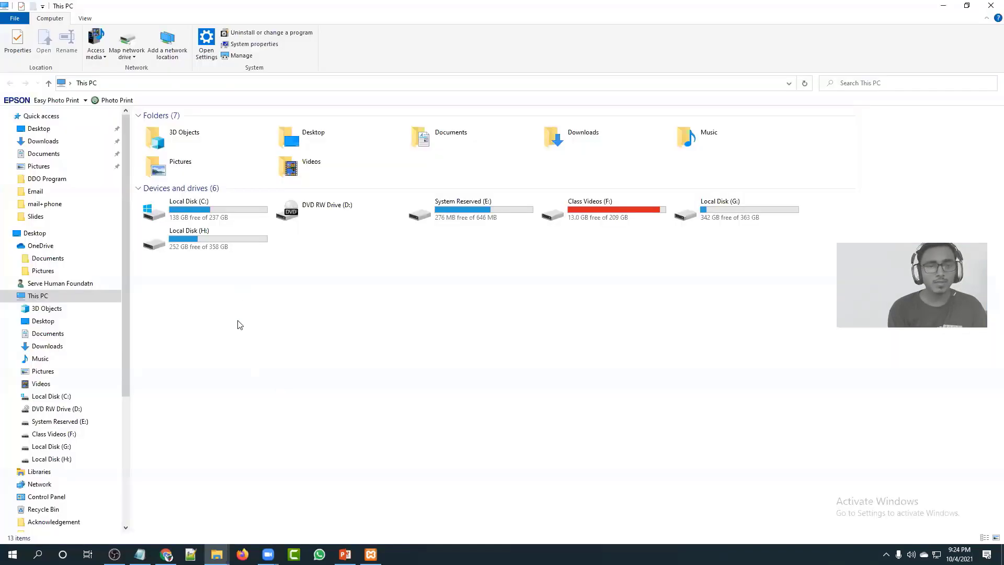
double_click(240, 212)
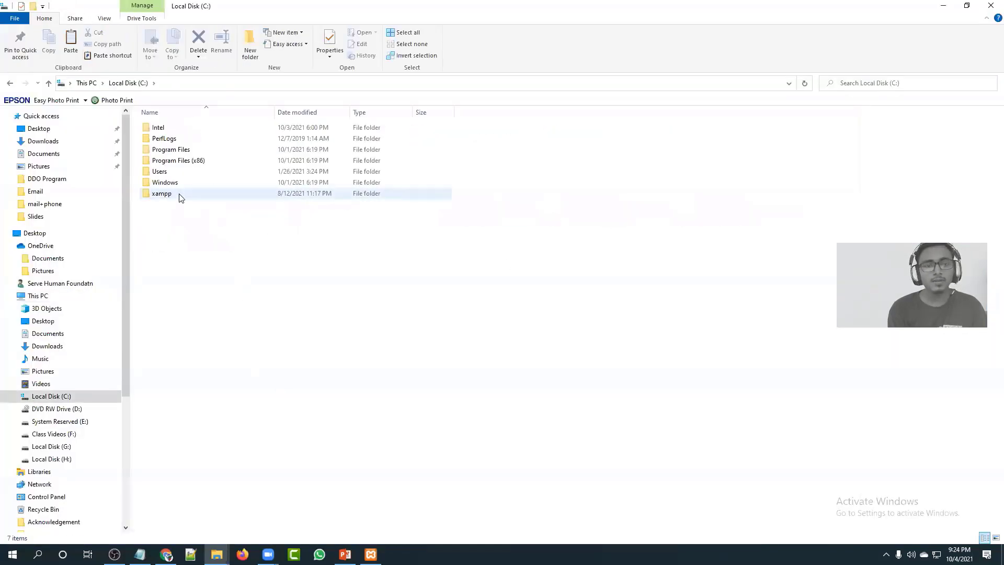
double_click(191, 198)
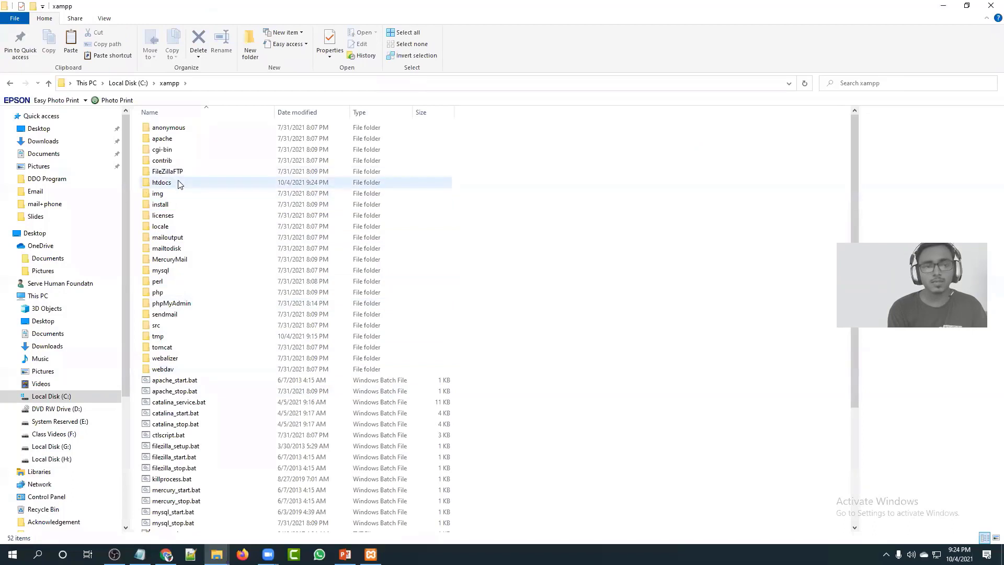
left_click(179, 183)
double_click(179, 183)
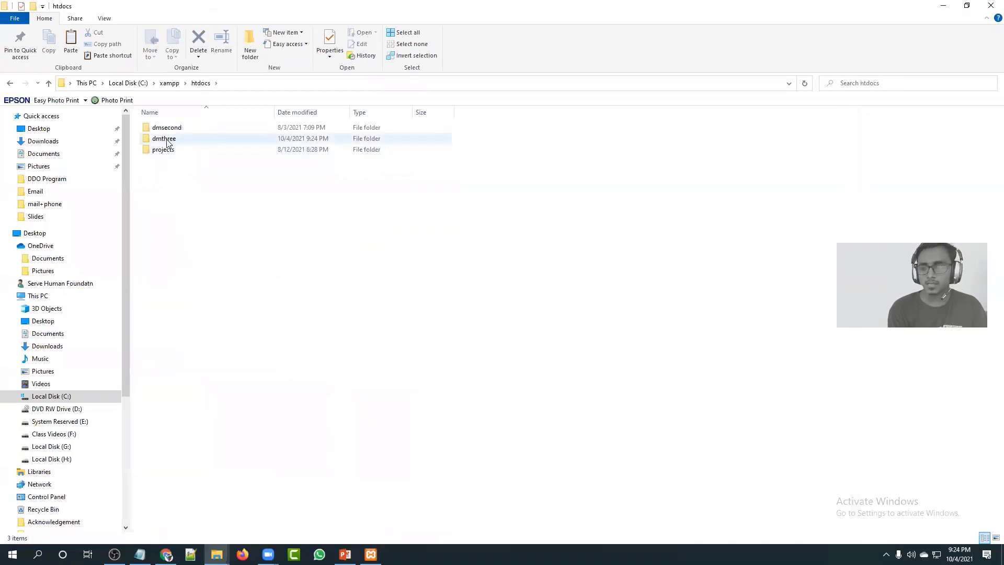
Step: Open dmthree and bring up the context menu for wordpress-5.8.1.zip
double_click(222, 140)
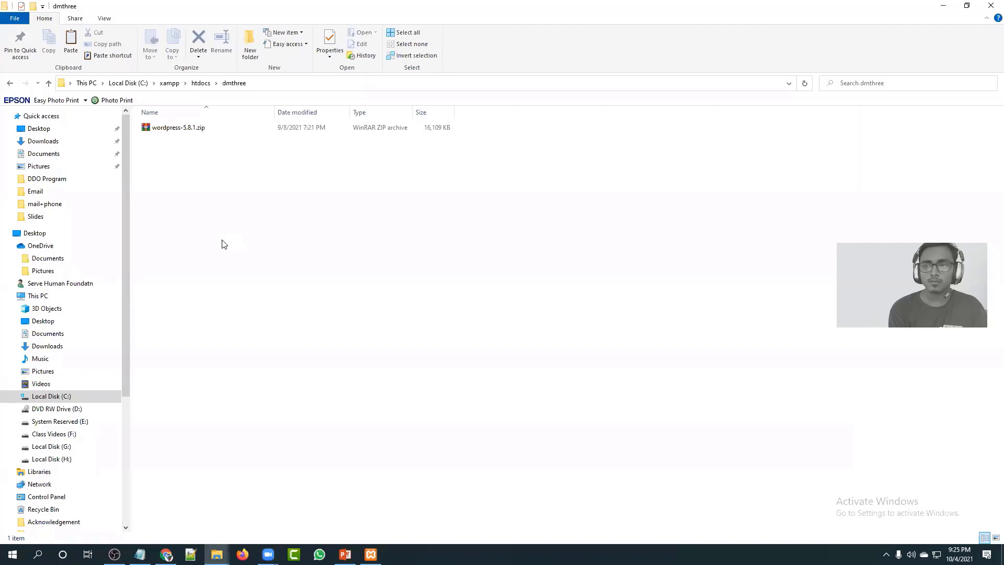
left_click(181, 131)
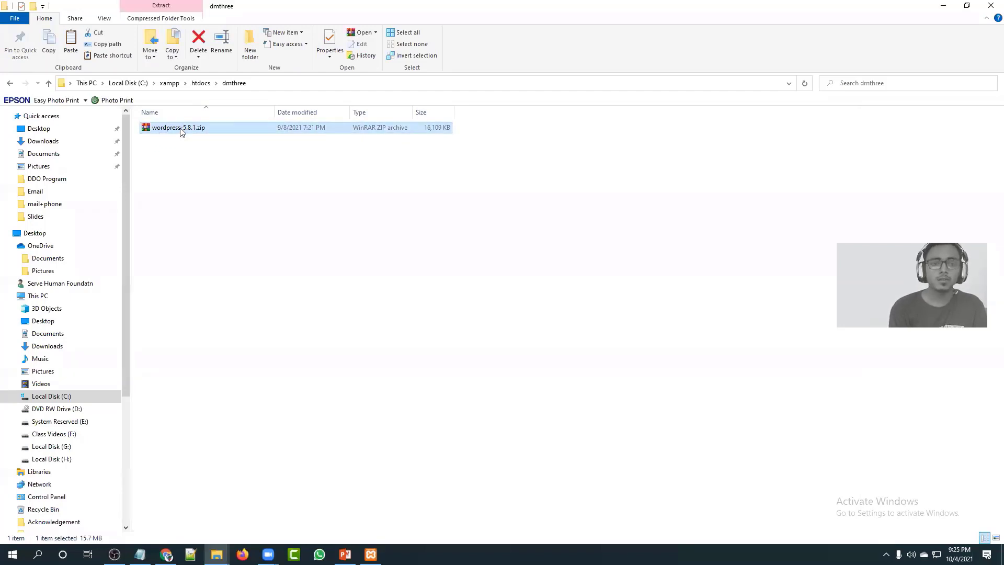
right_click(181, 131)
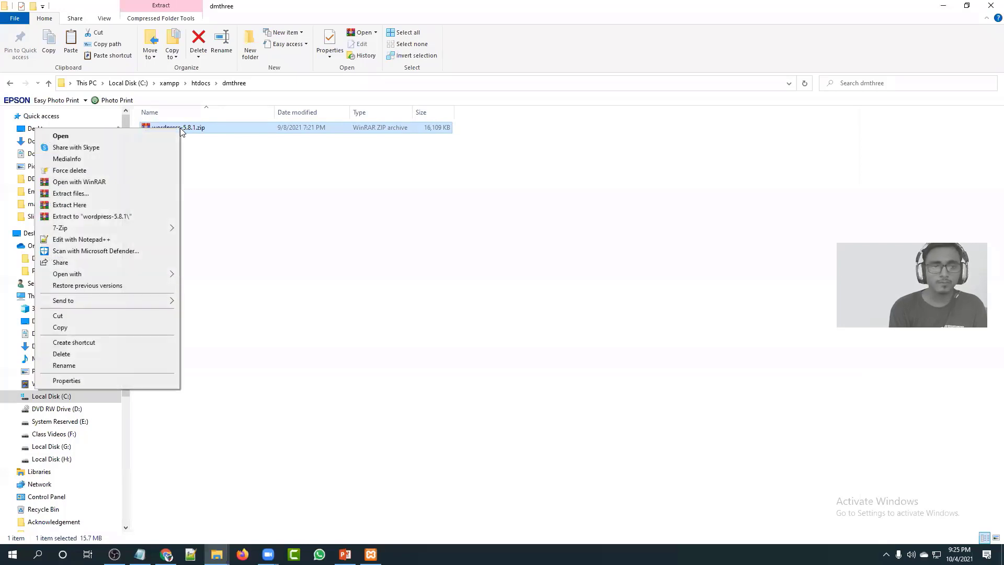
Step: Extract the zip into dmthree\wordpress-5.8.1 and check the extracted folder
left_click(118, 194)
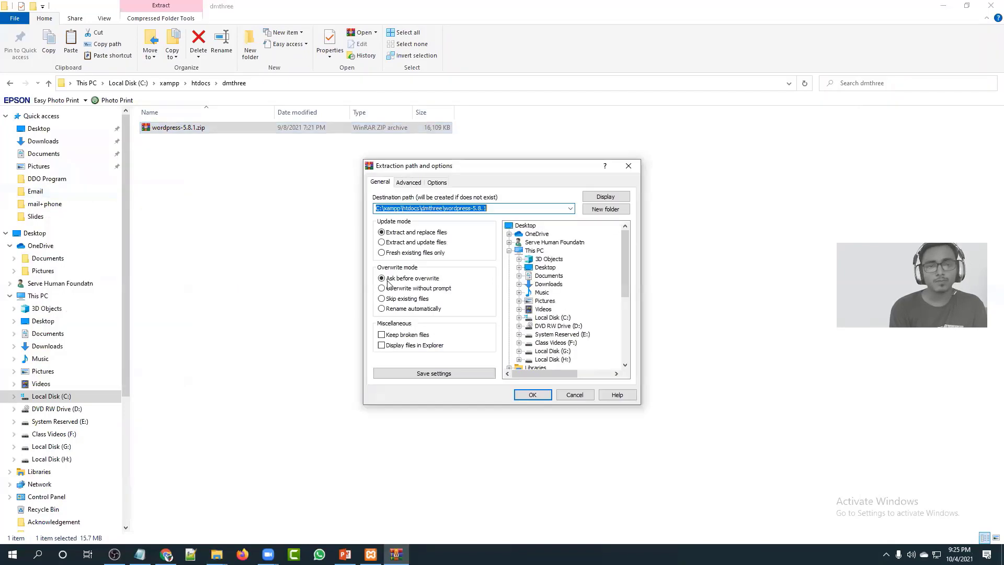
left_click(532, 396)
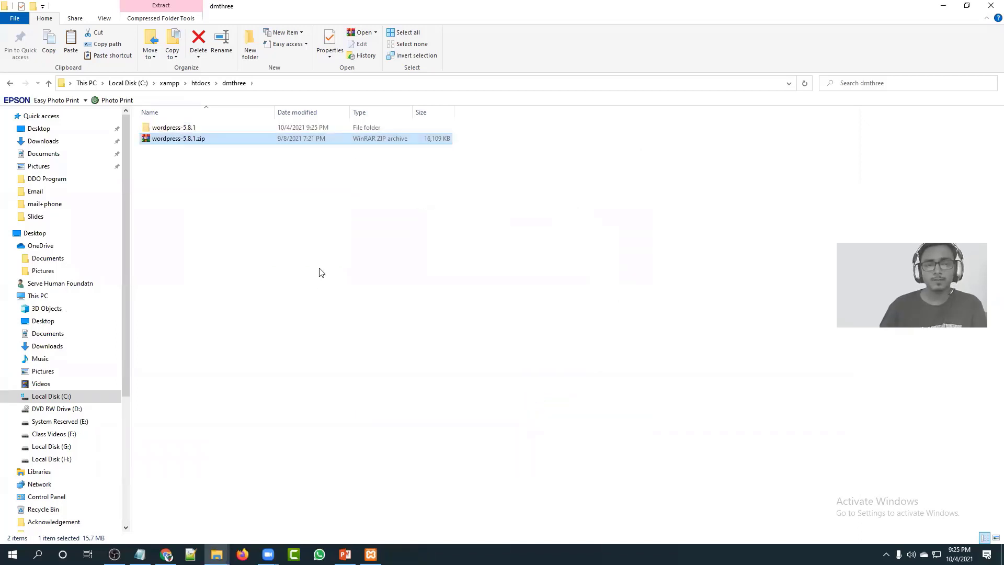
right_click(257, 222)
left_click(214, 262)
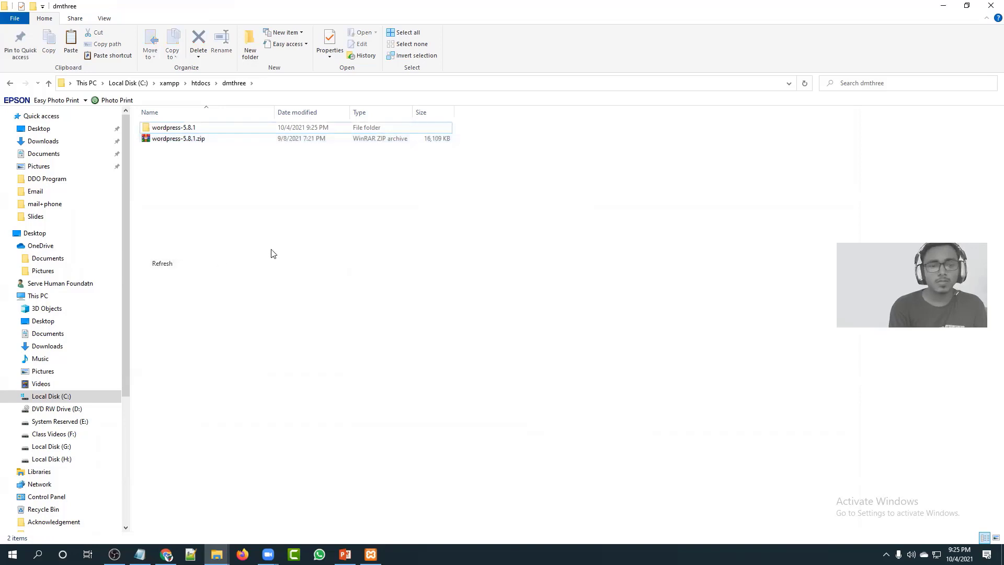
left_click(199, 140)
left_click(224, 249)
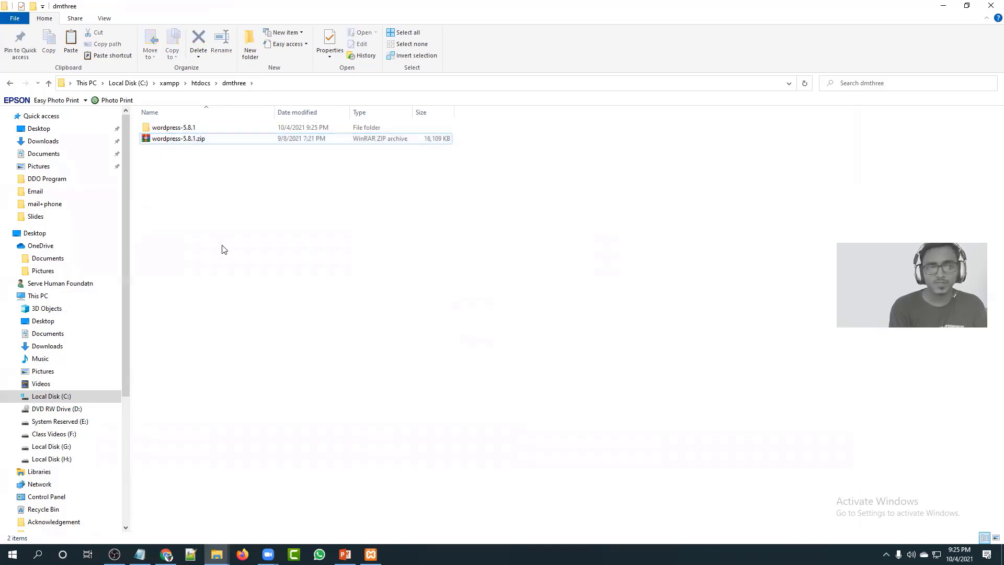
double_click(167, 128)
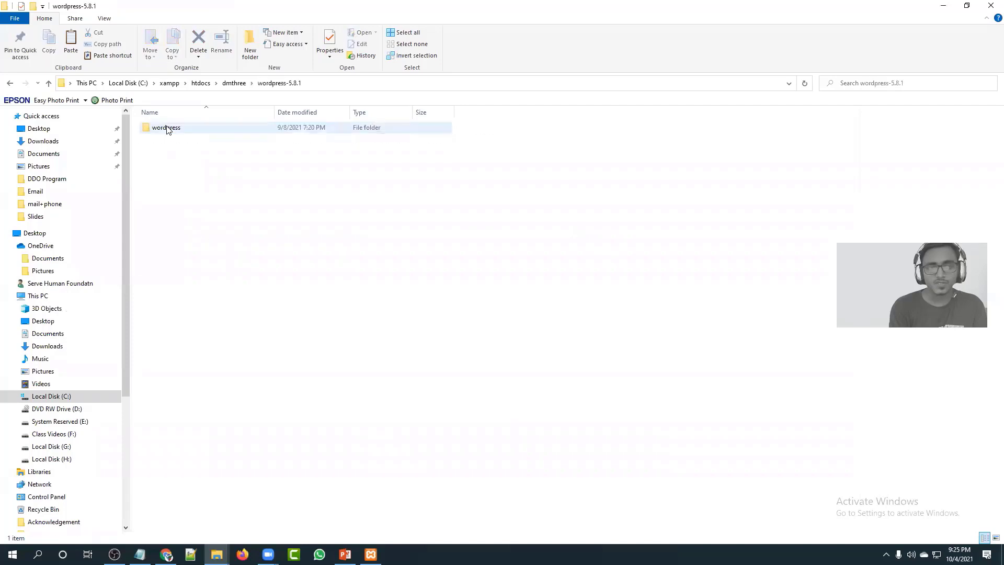
left_click(48, 82)
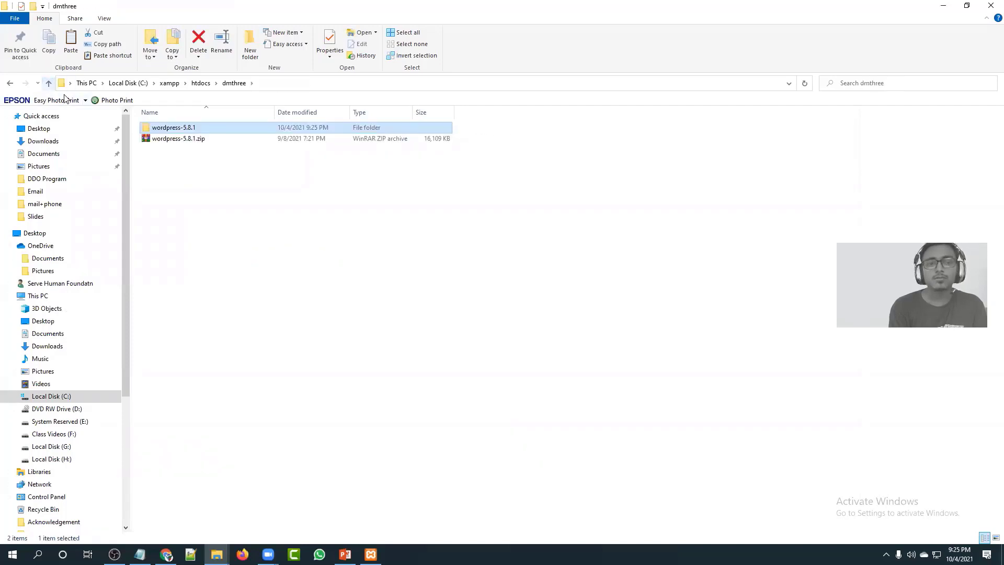
Step: Delete the wordpress-5.8.1.zip archive from dmthree
left_click(188, 139)
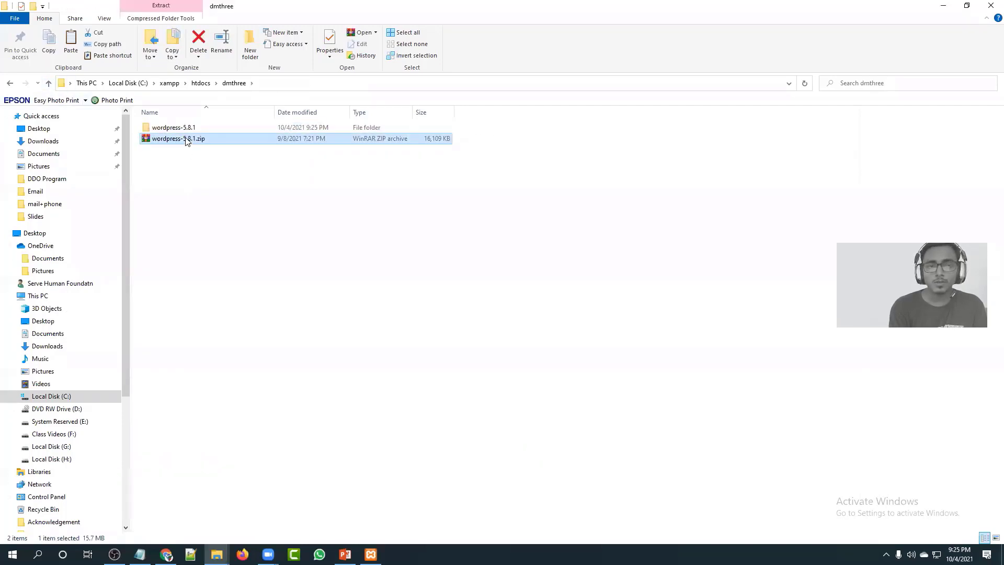
right_click(240, 135)
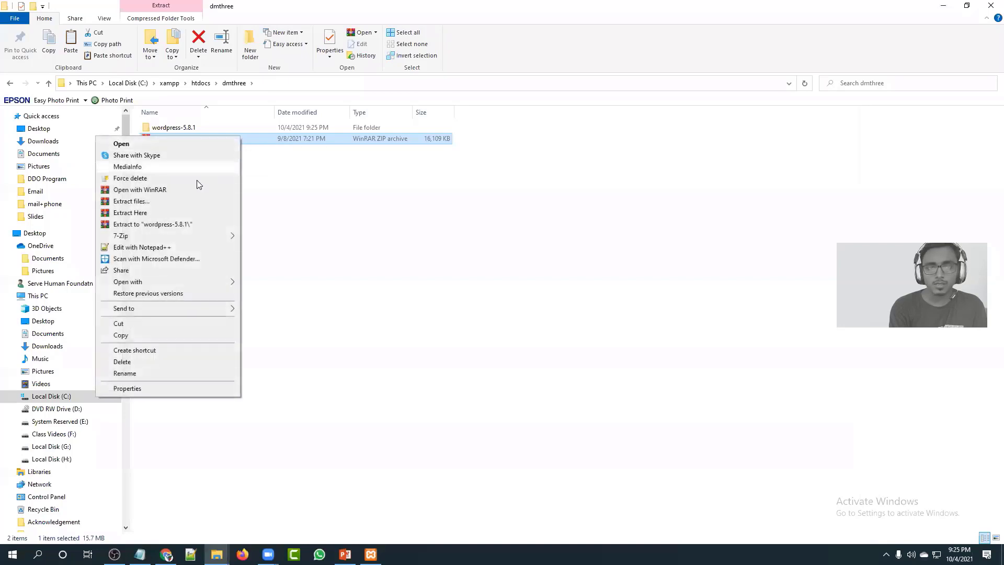
left_click(149, 362)
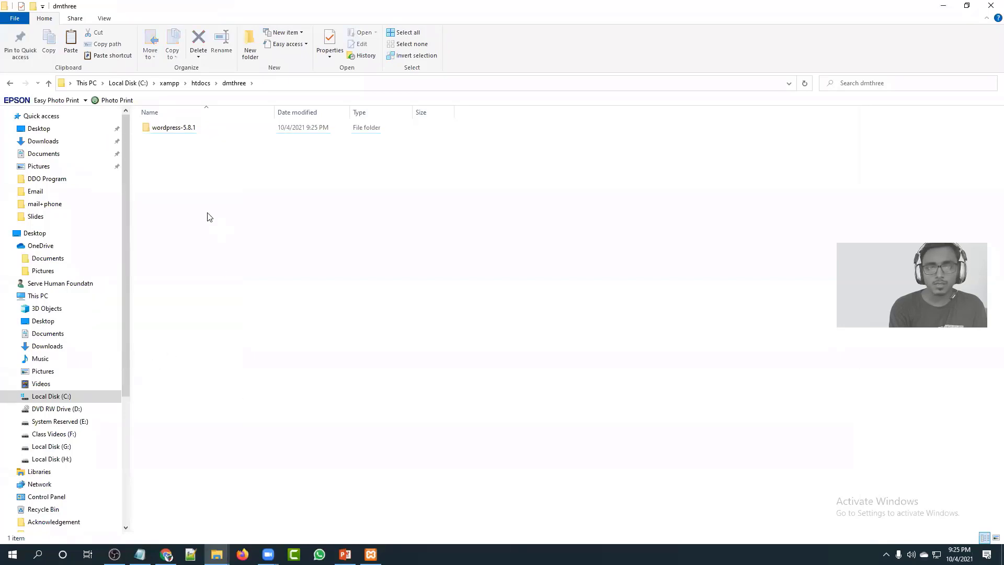
Step: Cut all the files inside wordpress-5.8.1\wordpress
right_click(86, 214)
left_click(162, 256)
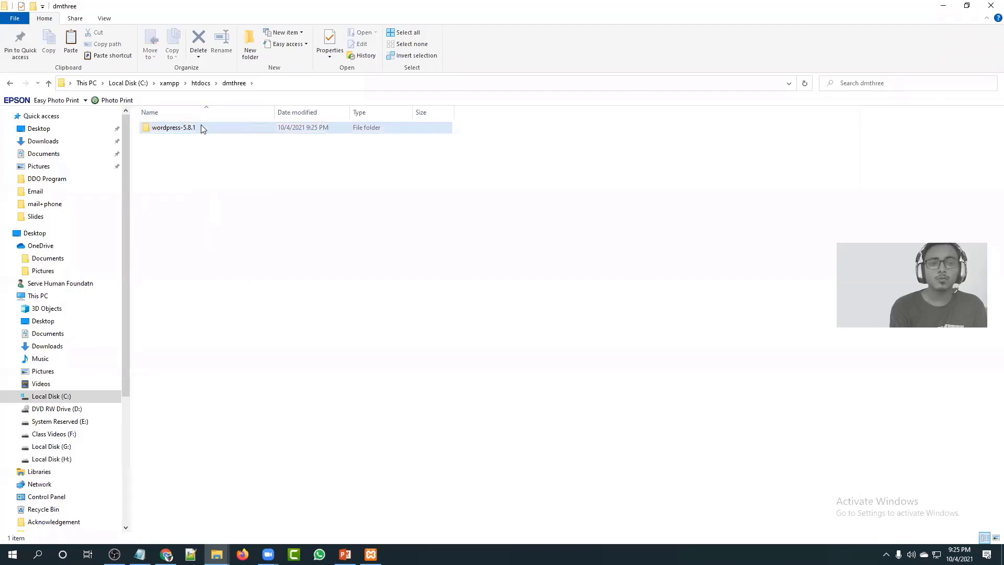
double_click(244, 131)
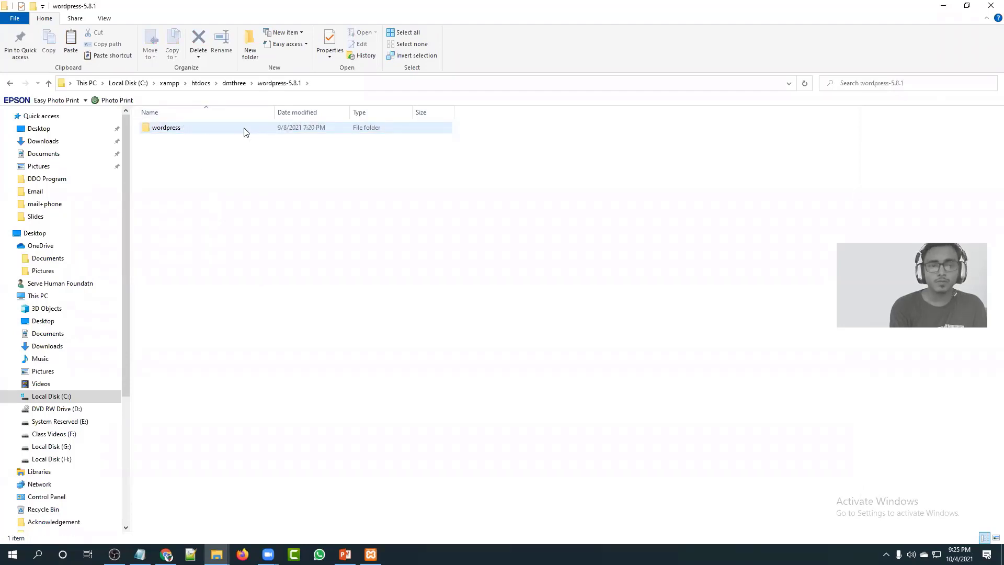
double_click(189, 130)
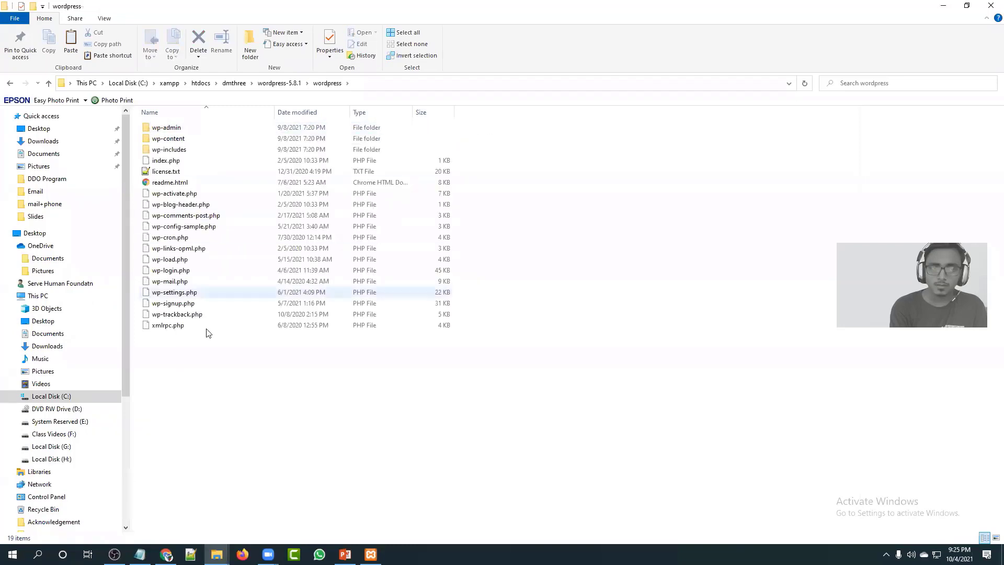
left_click_drag(208, 368, 173, 127)
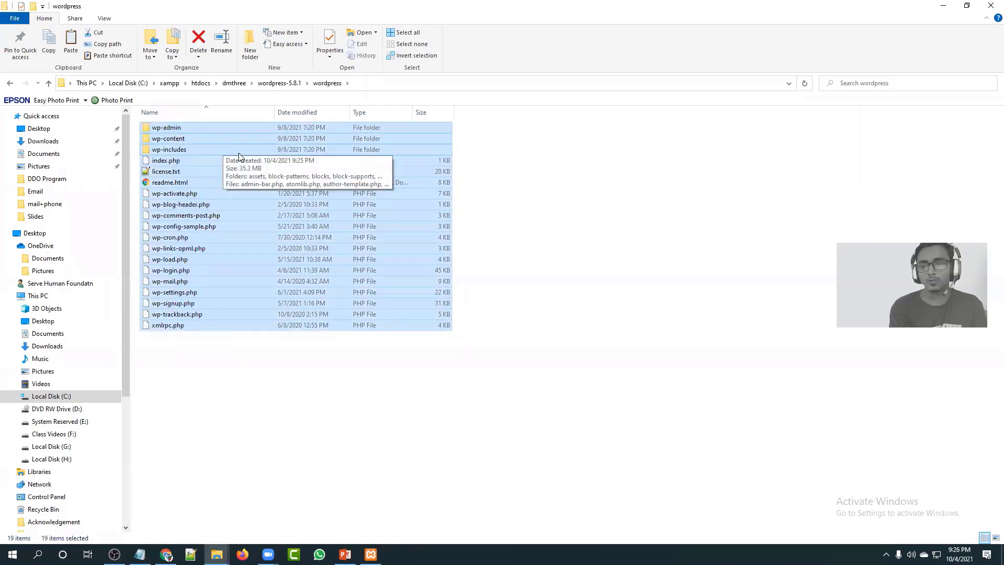
right_click(210, 155)
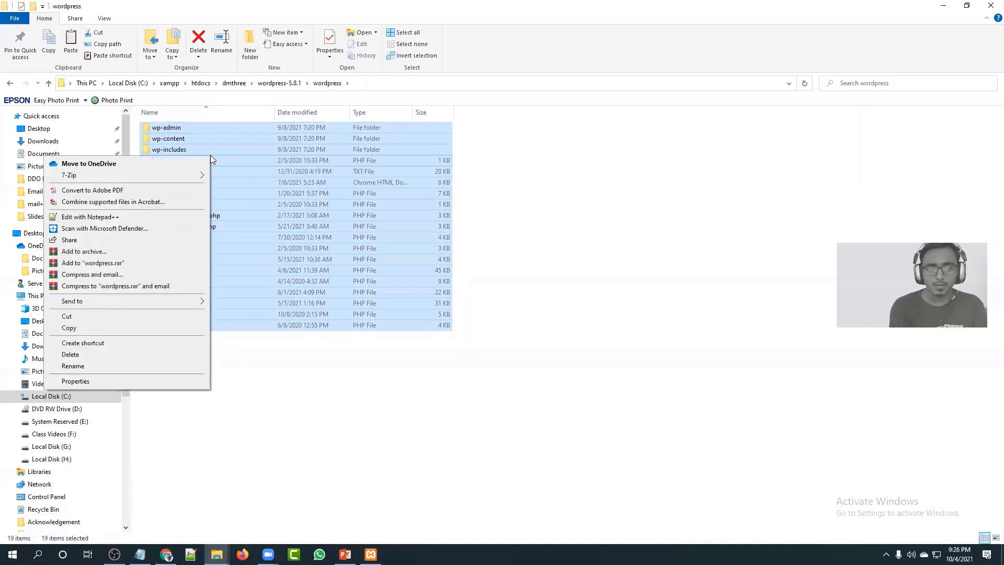
left_click(126, 317)
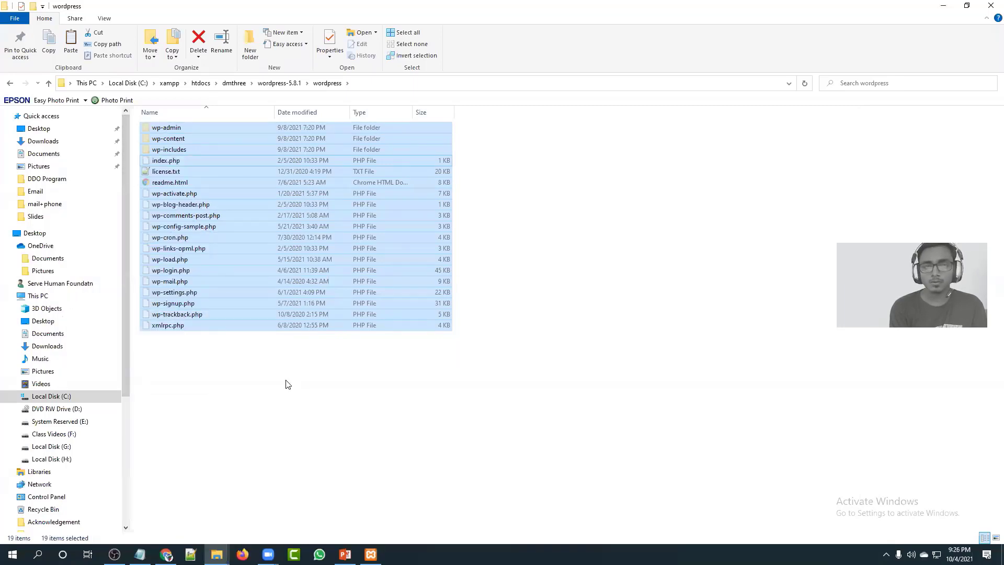
Step: Go back up two levels to the dmthree folder
left_click(49, 83)
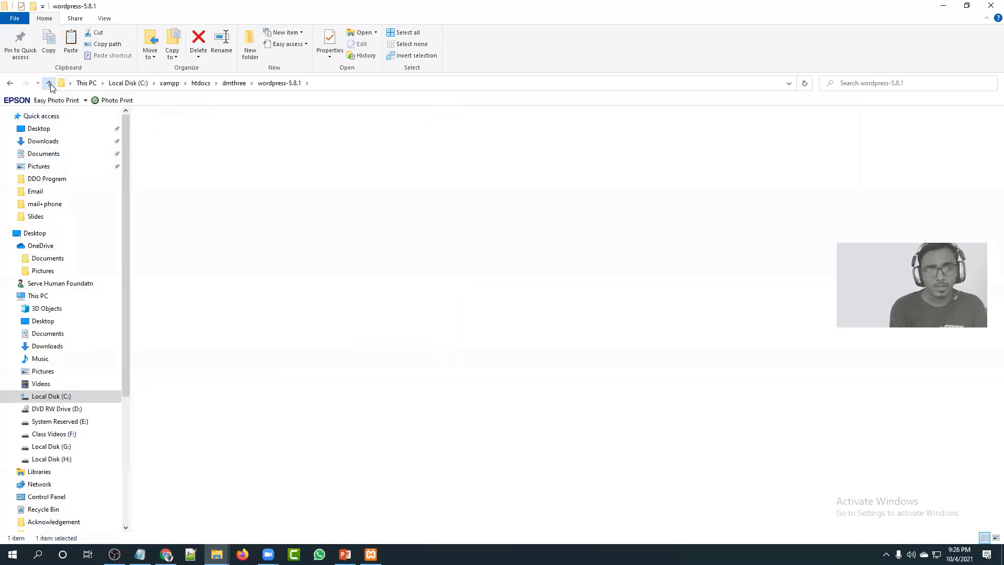
left_click(49, 84)
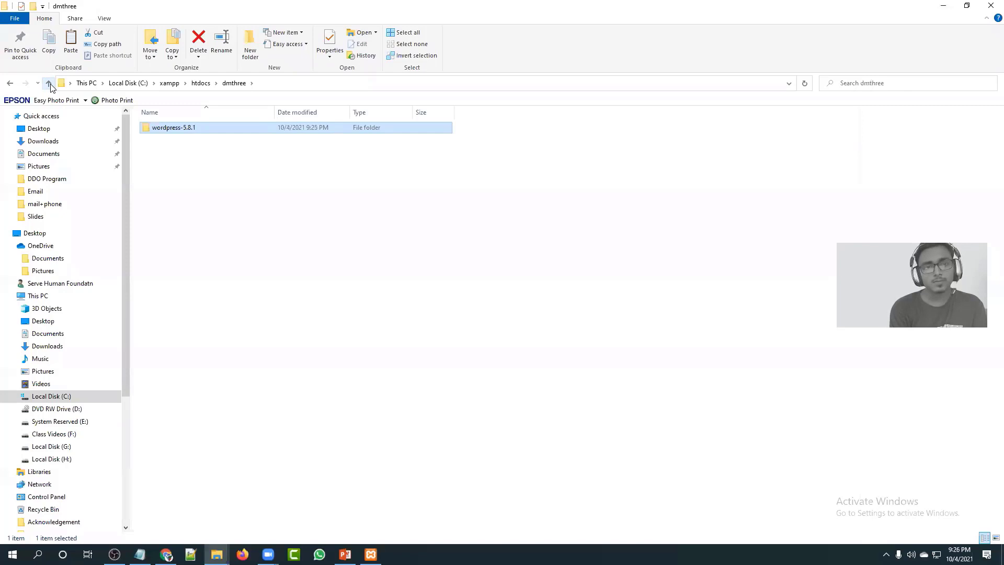
left_click(174, 194)
left_click_drag(157, 168, 427, 309)
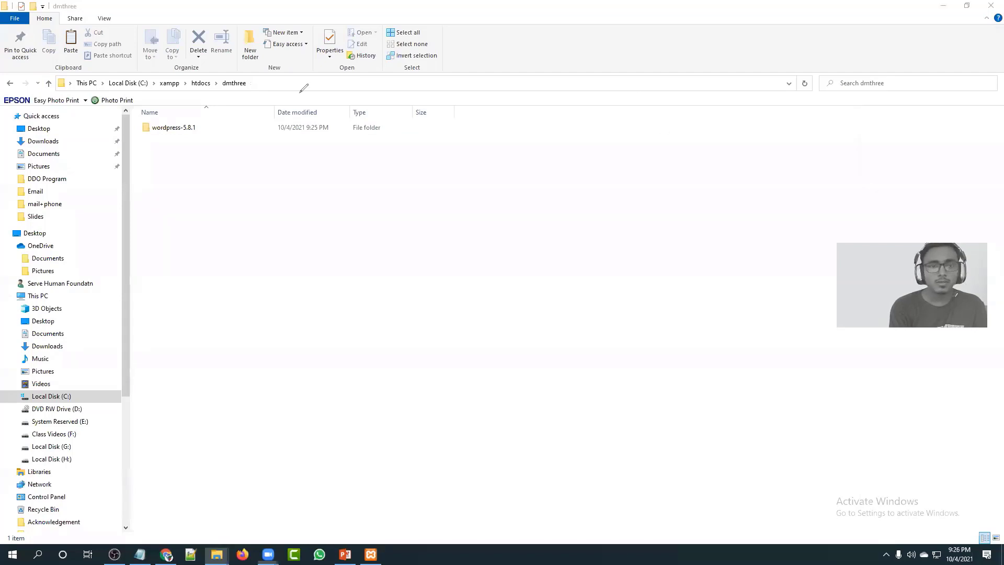
mouse_move(220, 86)
left_mouse_down()
mouse_move(251, 72)
mouse_move(246, 99)
mouse_move(222, 76)
mouse_move(261, 84)
mouse_move(238, 98)
mouse_move(217, 76)
mouse_move(254, 63)
mouse_move(257, 96)
mouse_move(226, 85)
mouse_move(250, 66)
mouse_move(262, 98)
left_mouse_up()
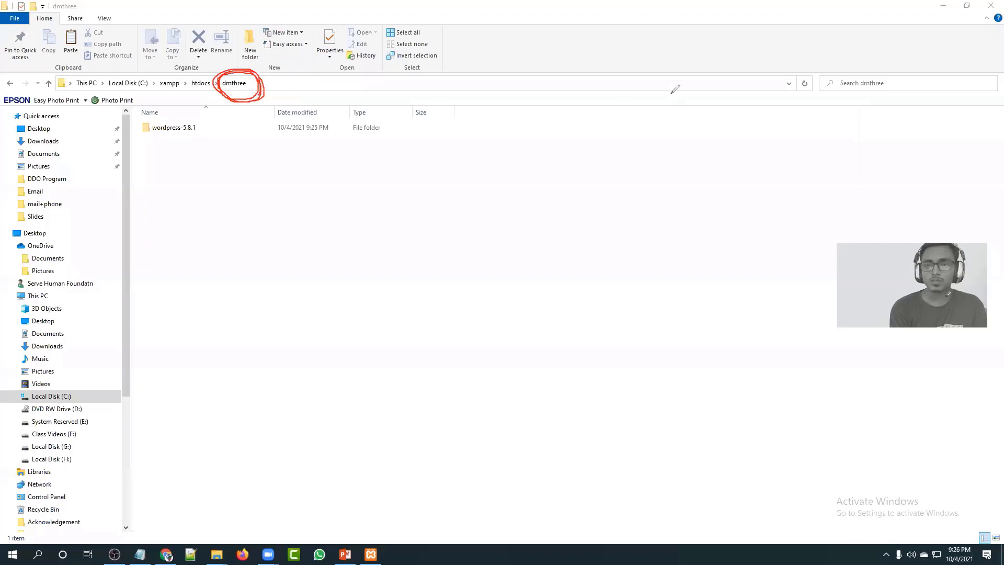
Step: Paste the cut WordPress files directly into dmthree
left_click(248, 207)
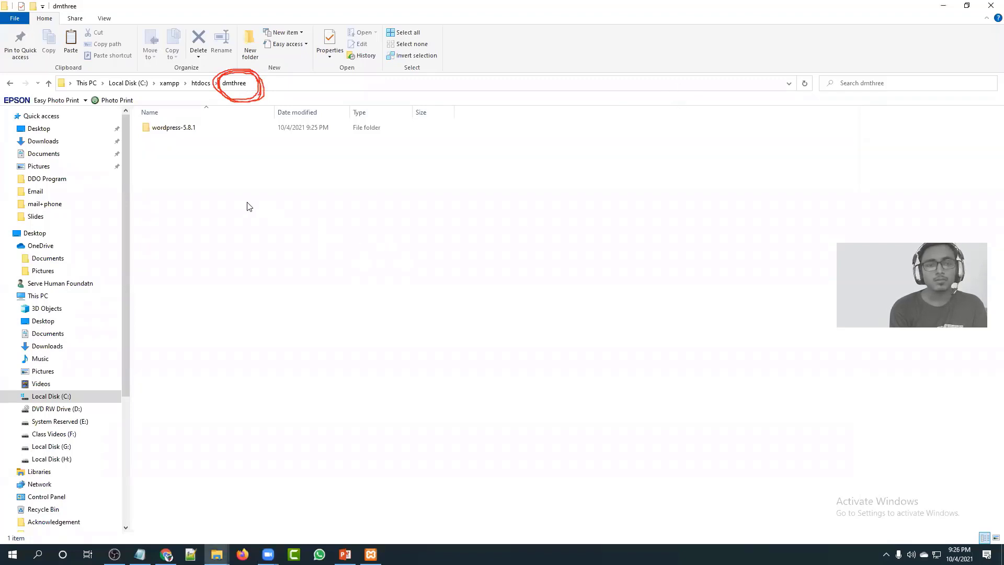
right_click(206, 200)
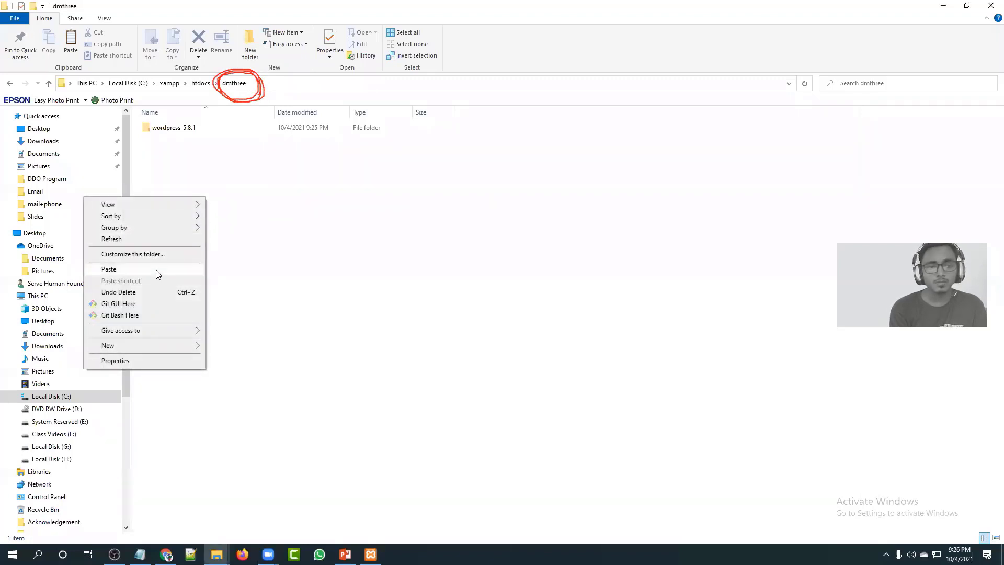
left_click(323, 268)
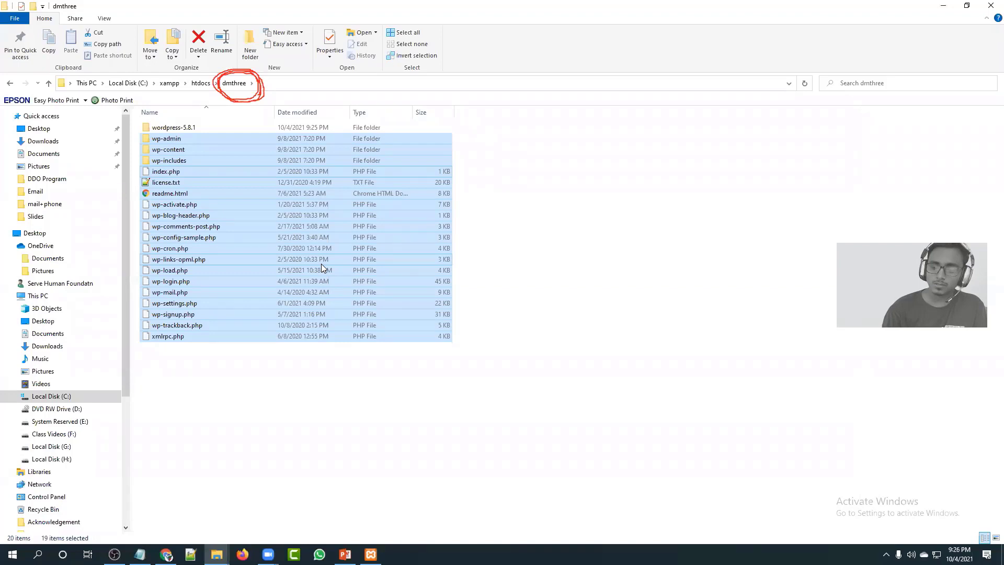
left_click(305, 410)
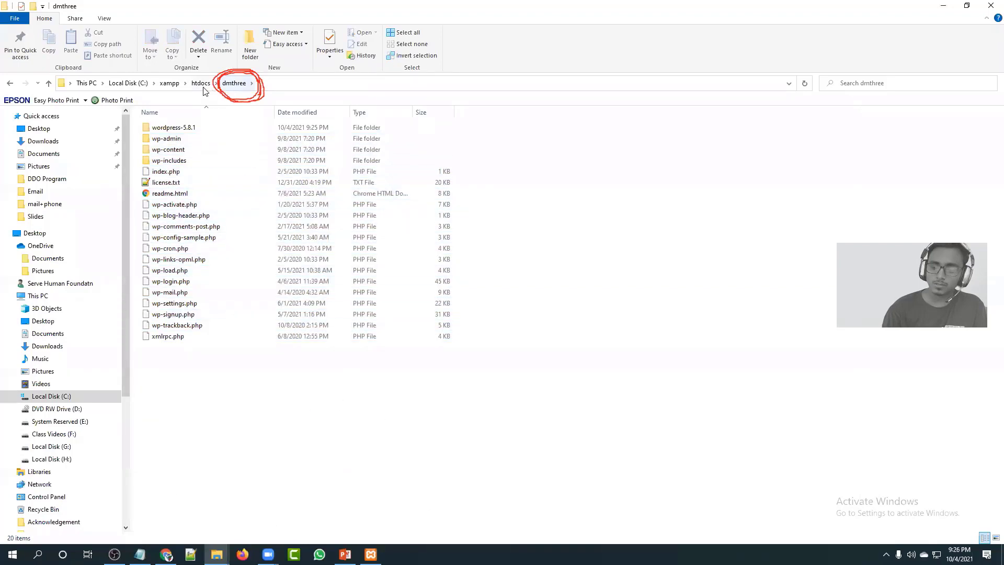
Step: Confirm wordpress-5.8.1\wordpress is empty, then delete the wordpress-5.8.1 folder
double_click(186, 130)
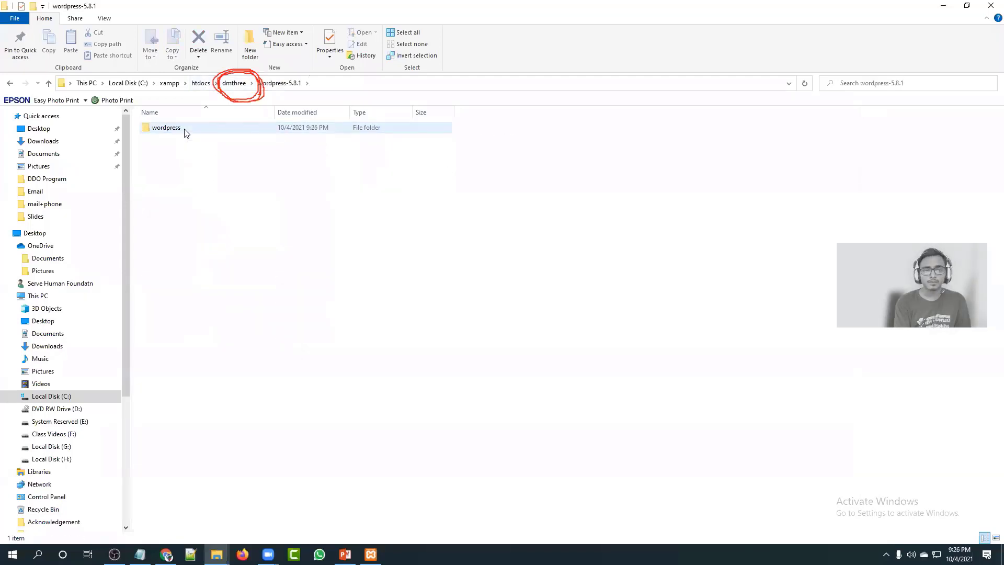
double_click(184, 130)
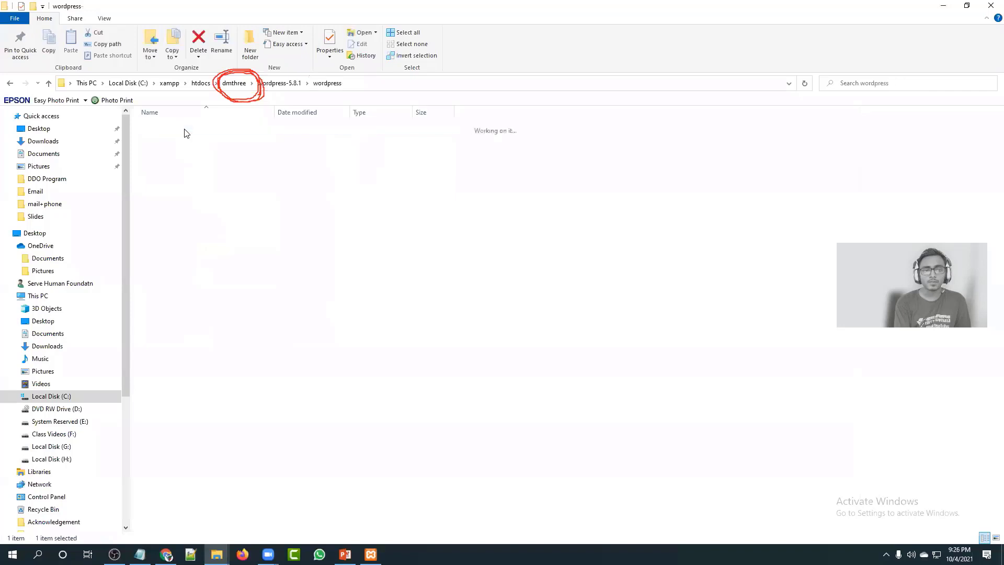
left_click(48, 84)
left_click(49, 83)
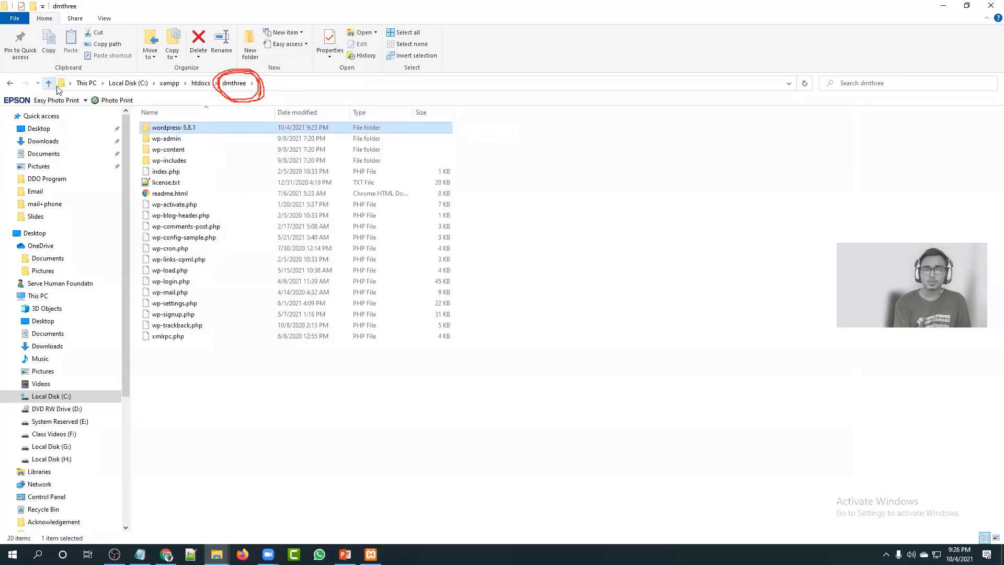
right_click(203, 127)
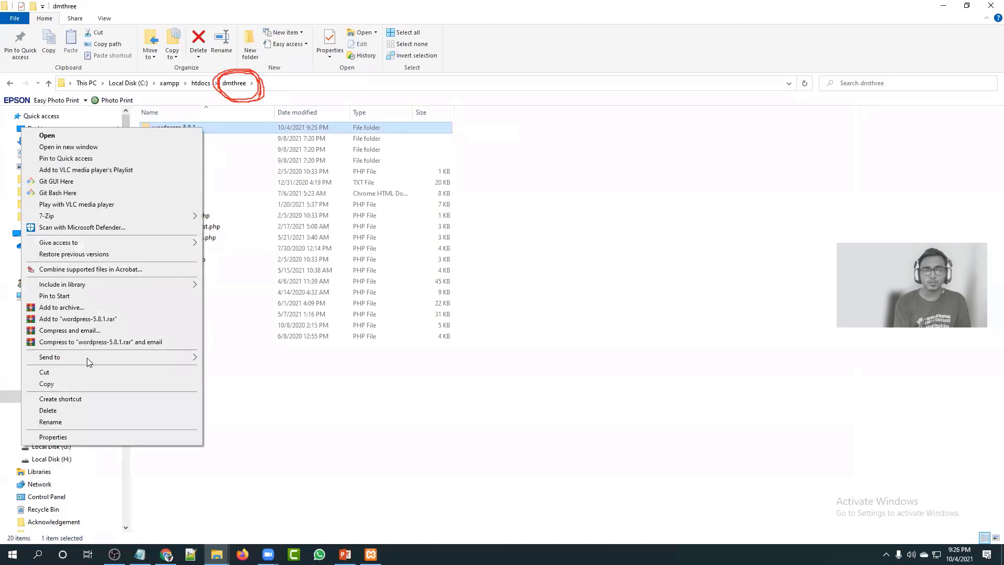
left_click(83, 412)
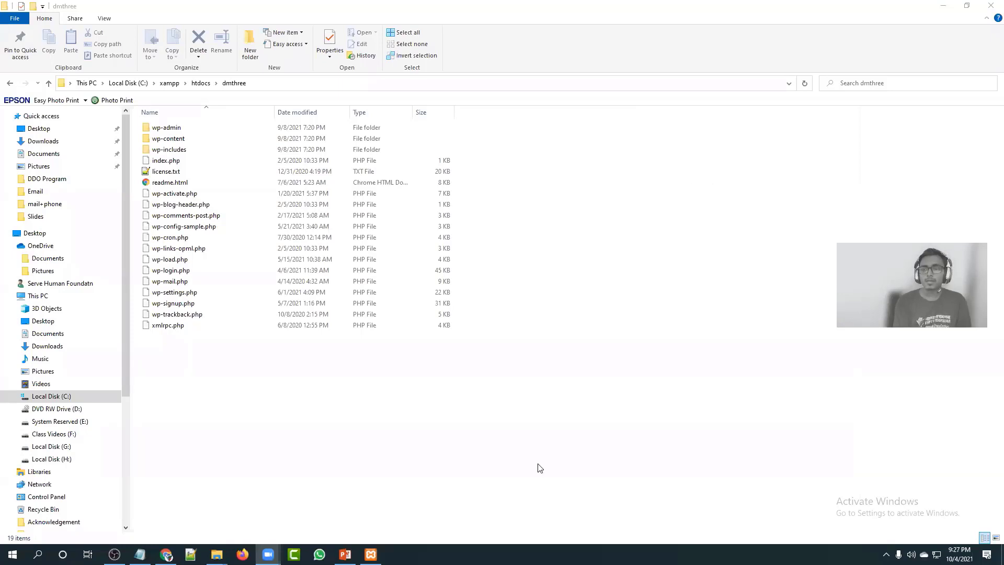
Step: Delete all 19 WordPress items in dmthree, return to htdocs and show the desktop
left_click(48, 84)
double_click(164, 139)
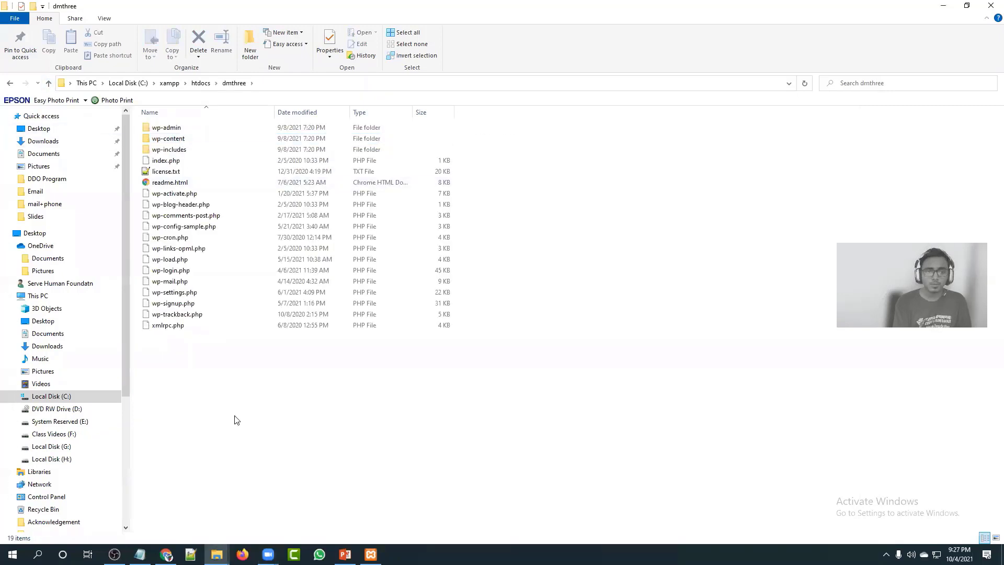
left_click_drag(235, 419, 183, 118)
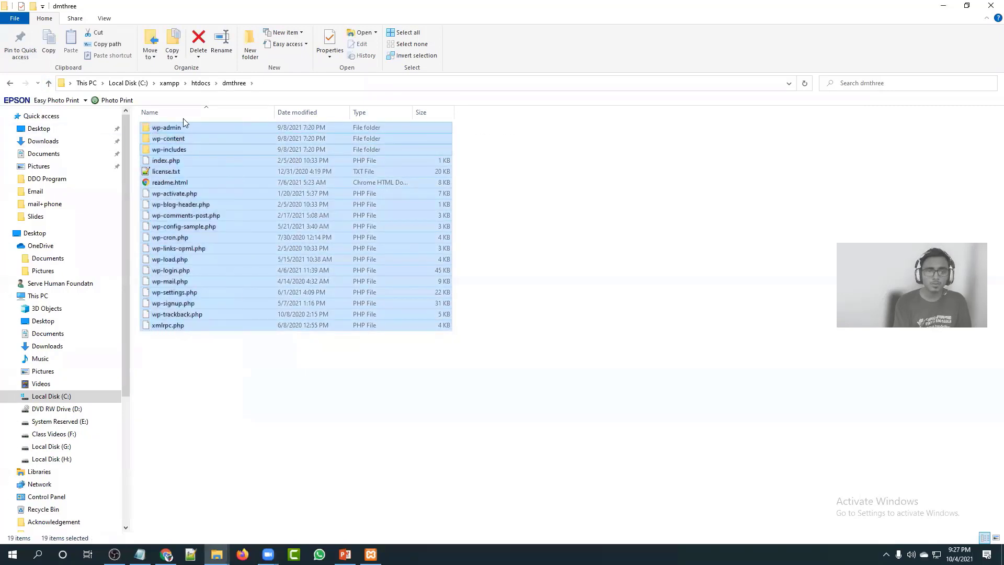
right_click(189, 149)
left_click(146, 326)
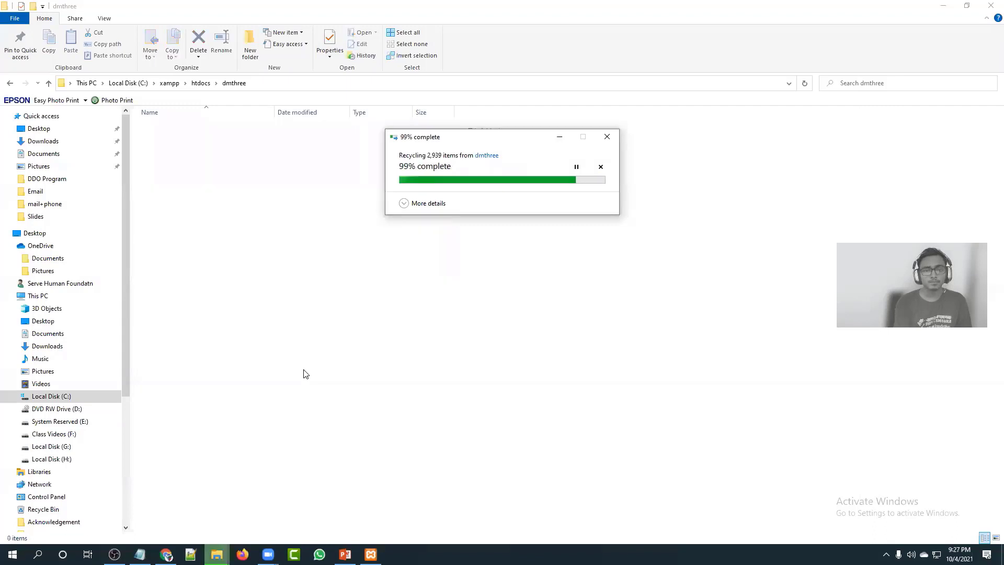
left_click(47, 83)
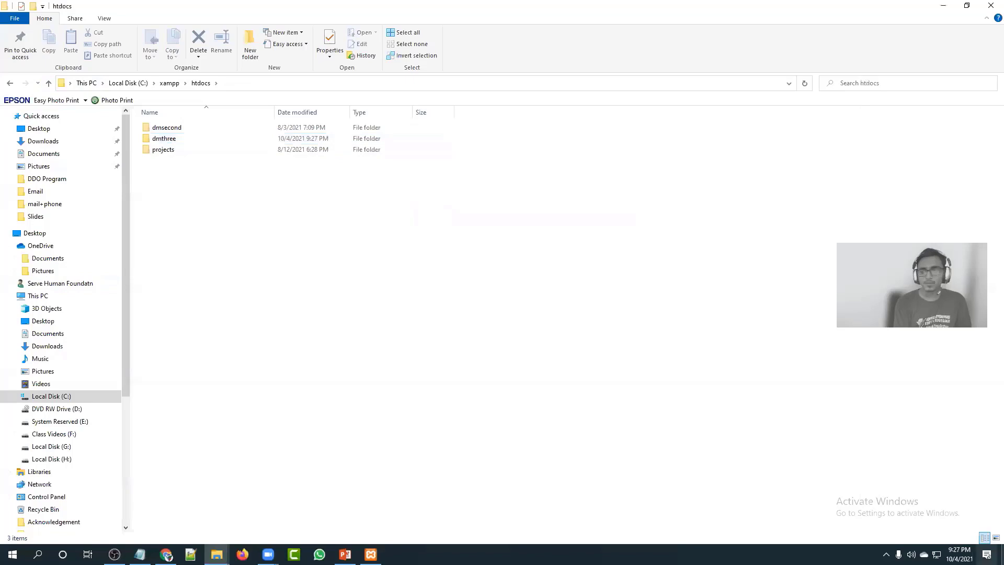
key("super+d")
Step: Copy the desktop WordPress zip and close the old folder windows
right_click(134, 178)
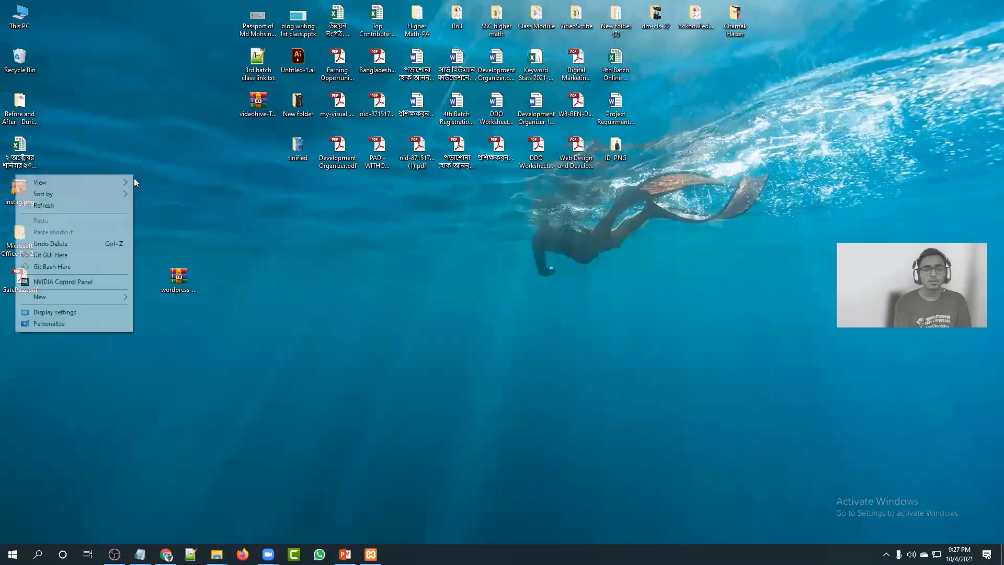
left_click(94, 209)
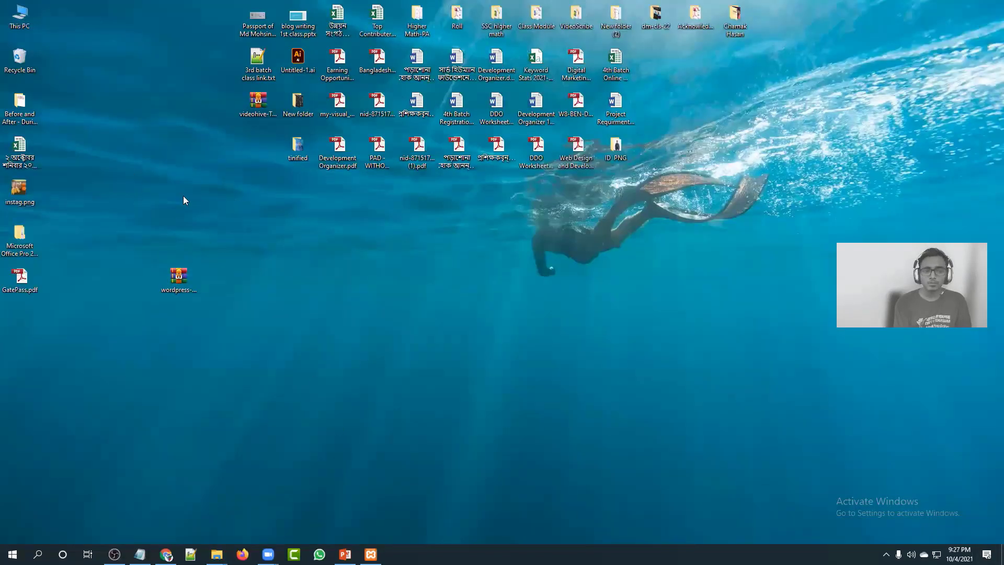
right_click(177, 279)
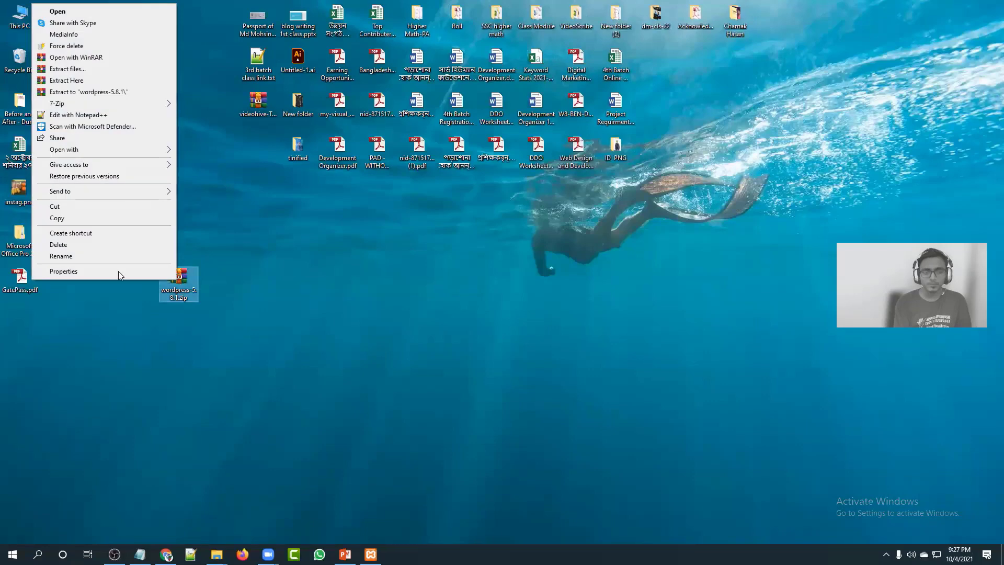
left_click(80, 219)
left_click(166, 554)
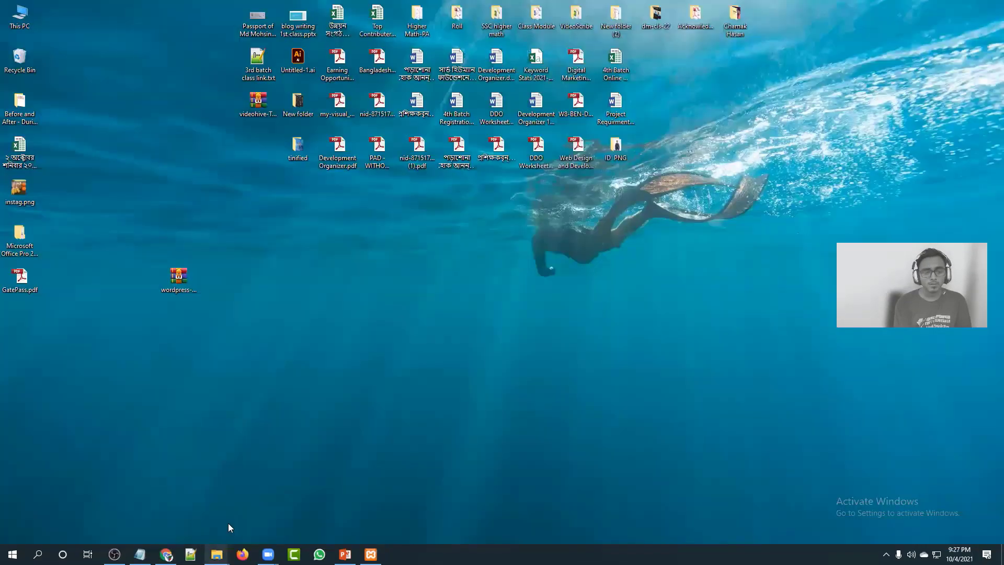
mouse_move(216, 553)
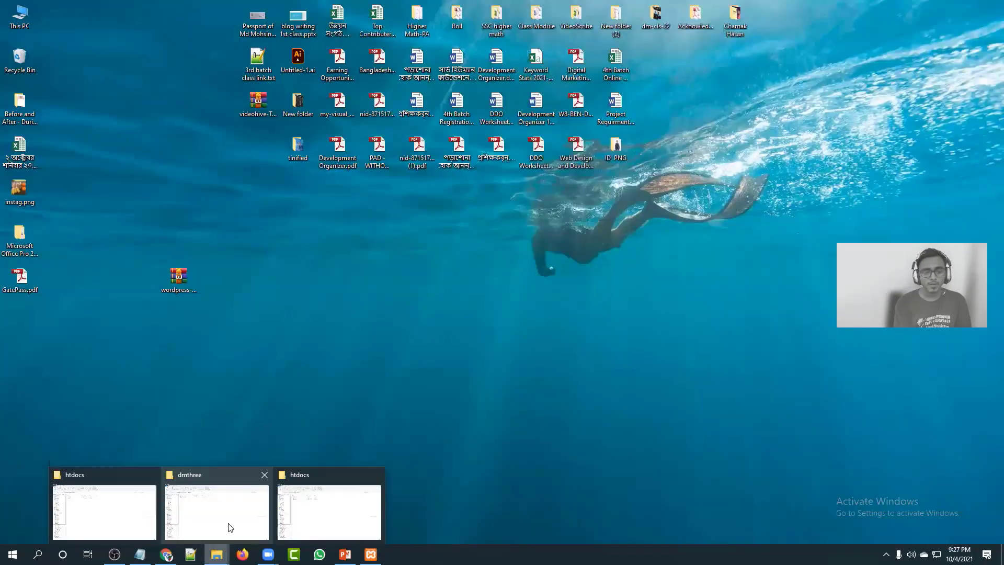
left_click(378, 474)
left_click(320, 475)
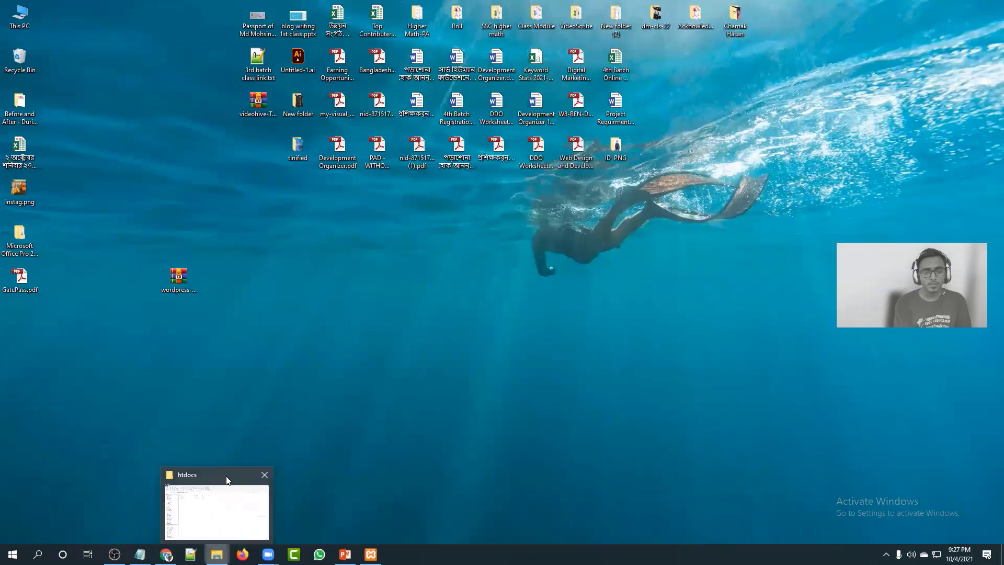
left_click(264, 473)
Step: Open C:\xampp\htdocs\dmthree in a maximized window and paste wordpress-5.8.1.zip there
double_click(27, 26)
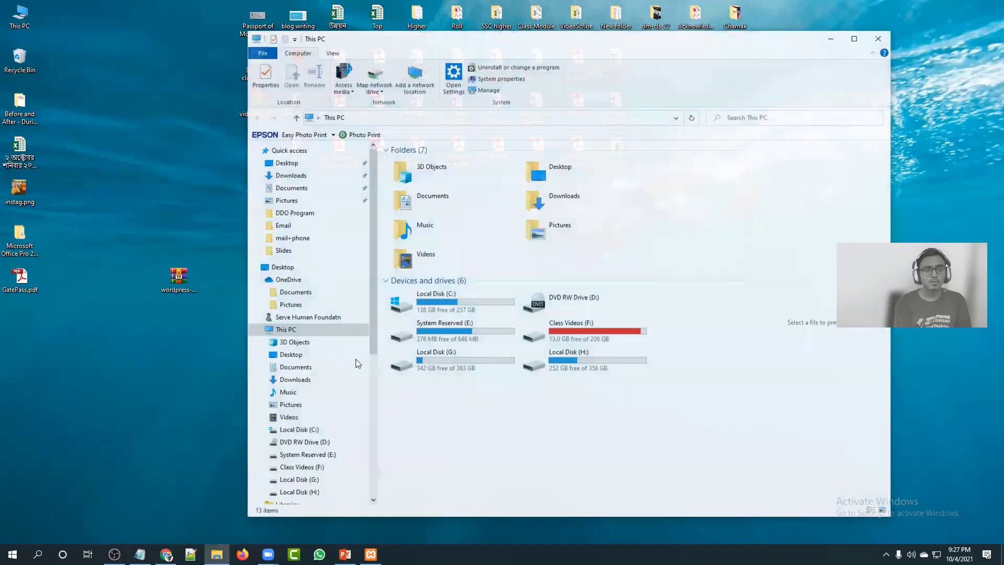
double_click(462, 308)
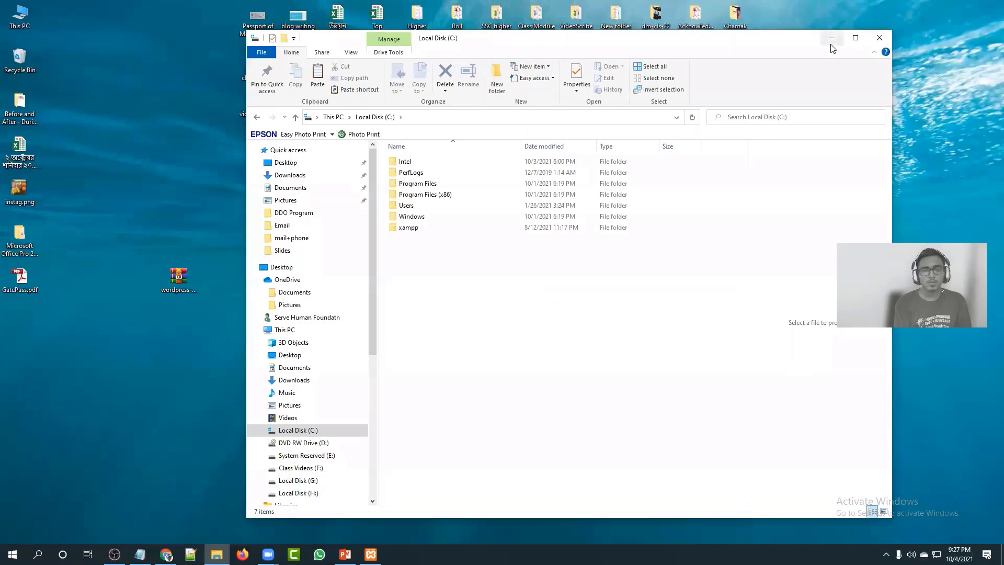
left_click(855, 37)
double_click(205, 195)
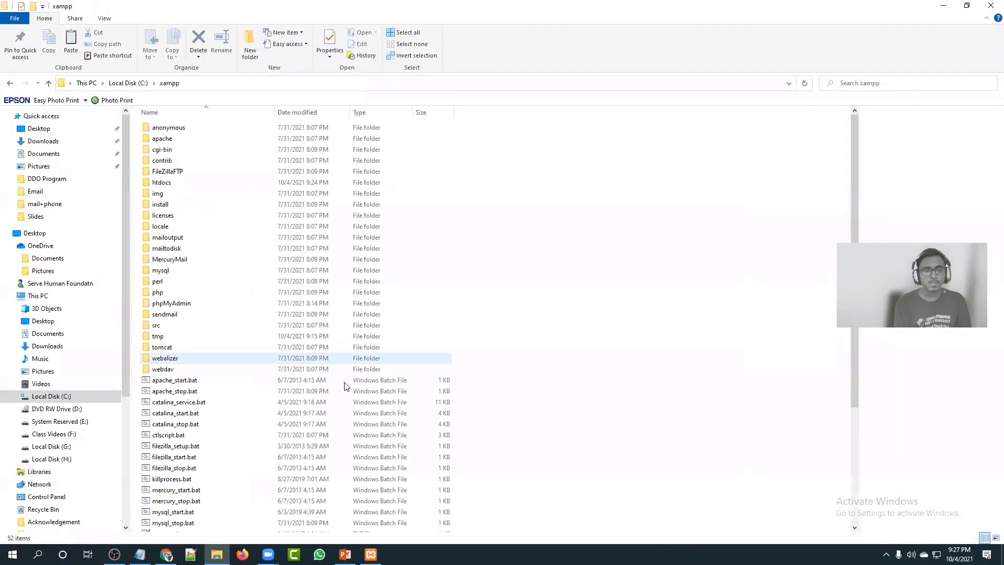
double_click(183, 190)
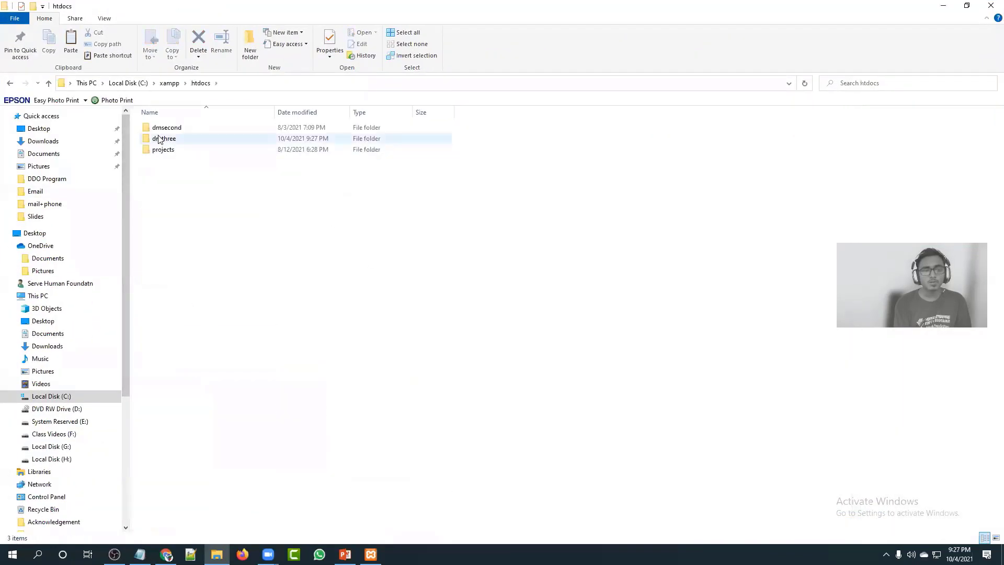
double_click(209, 139)
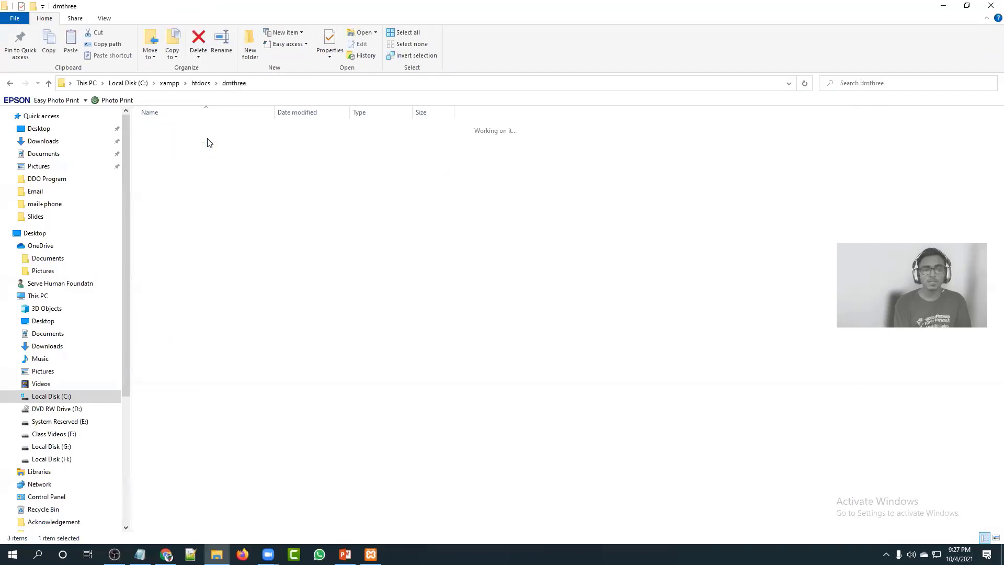
right_click(234, 210)
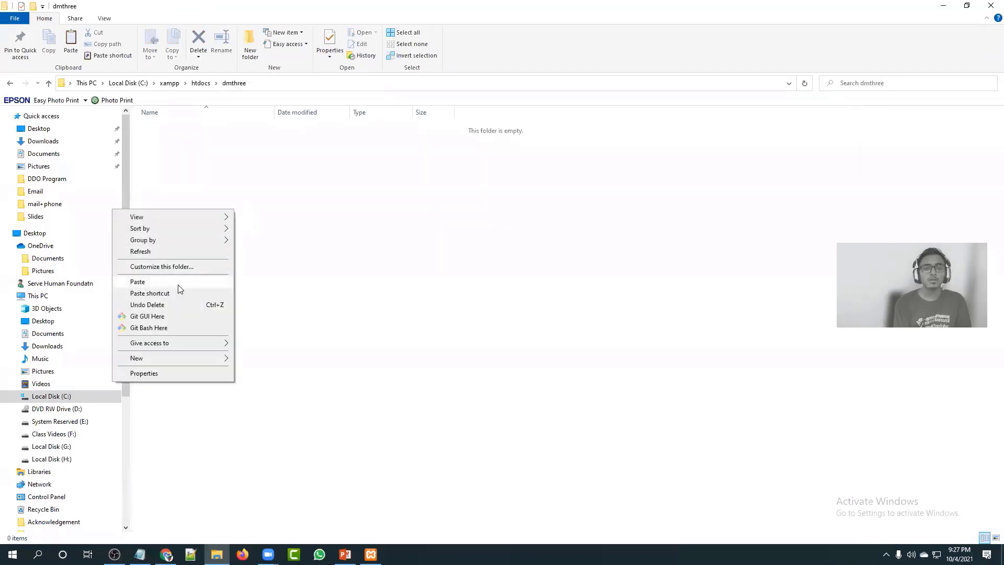
left_click(181, 285)
left_click(315, 262)
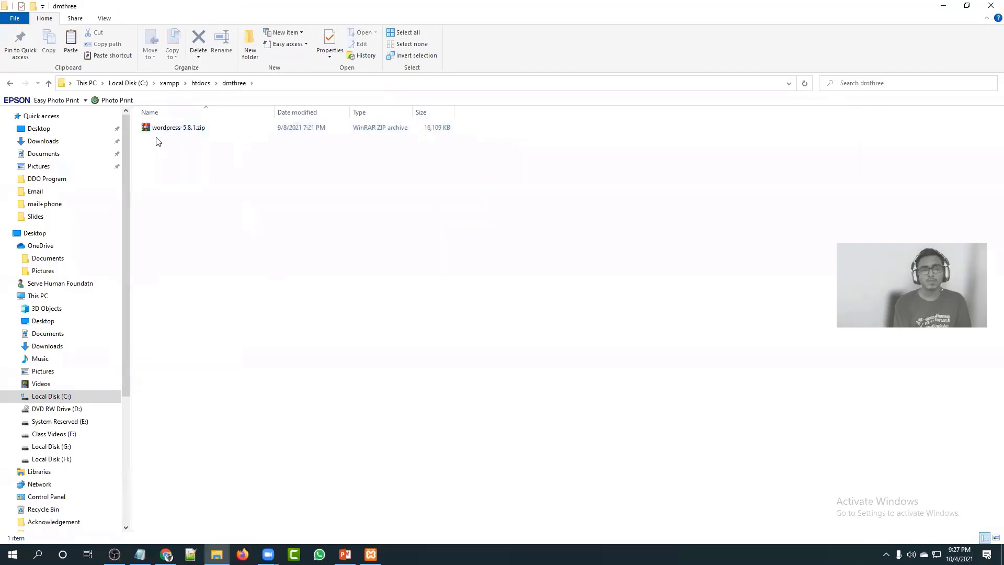
left_click(208, 131)
Step: Extract wordpress-5.8.1.zip into a wordpress-5.8.1 folder, then delete the zip
right_click(207, 131)
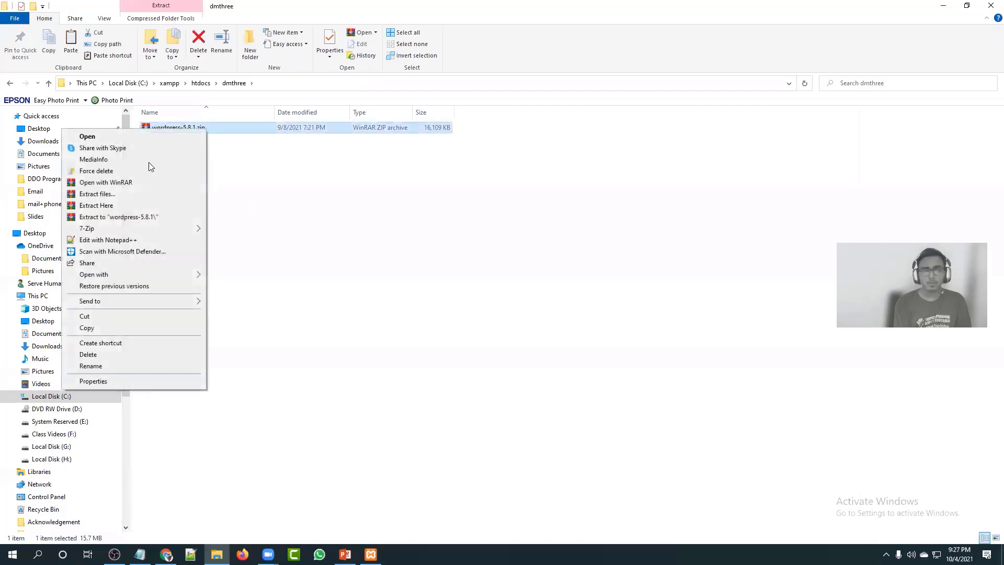
left_click(135, 194)
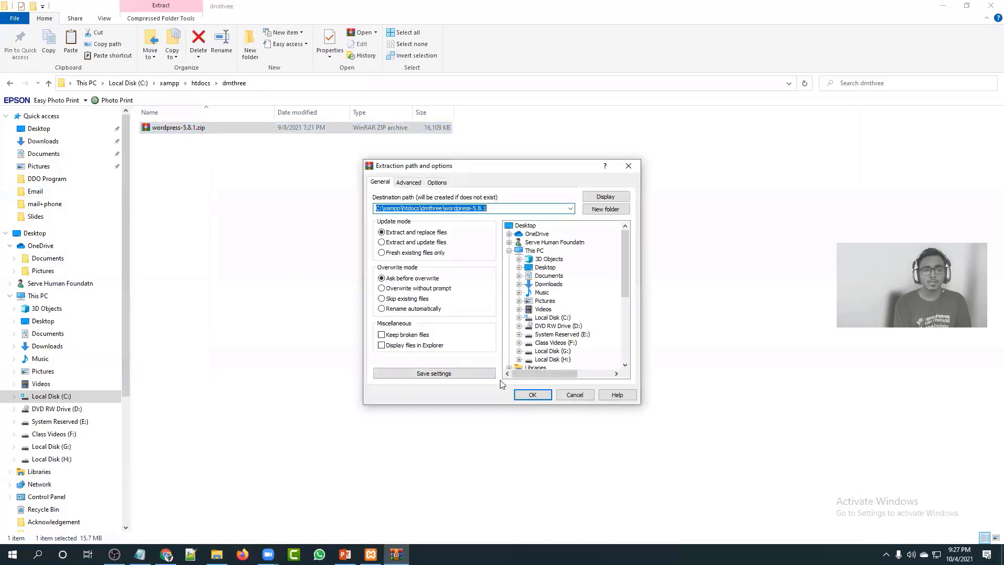
left_click(533, 396)
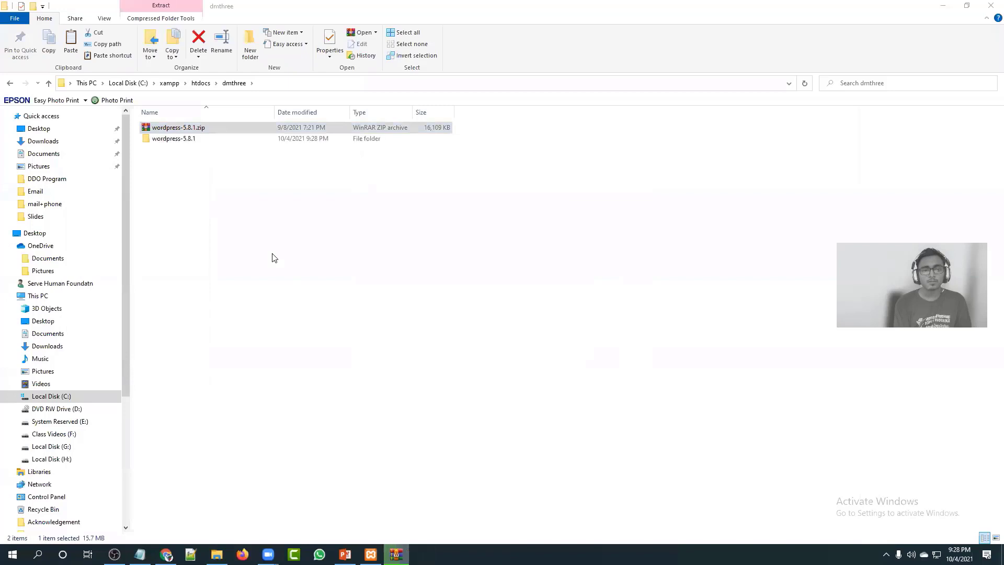
right_click(209, 143)
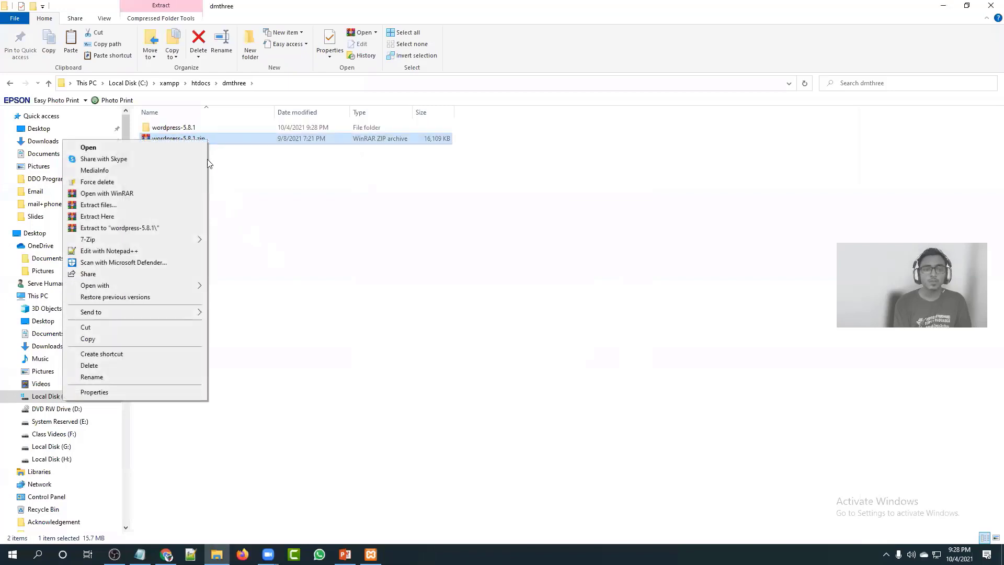
left_click(130, 366)
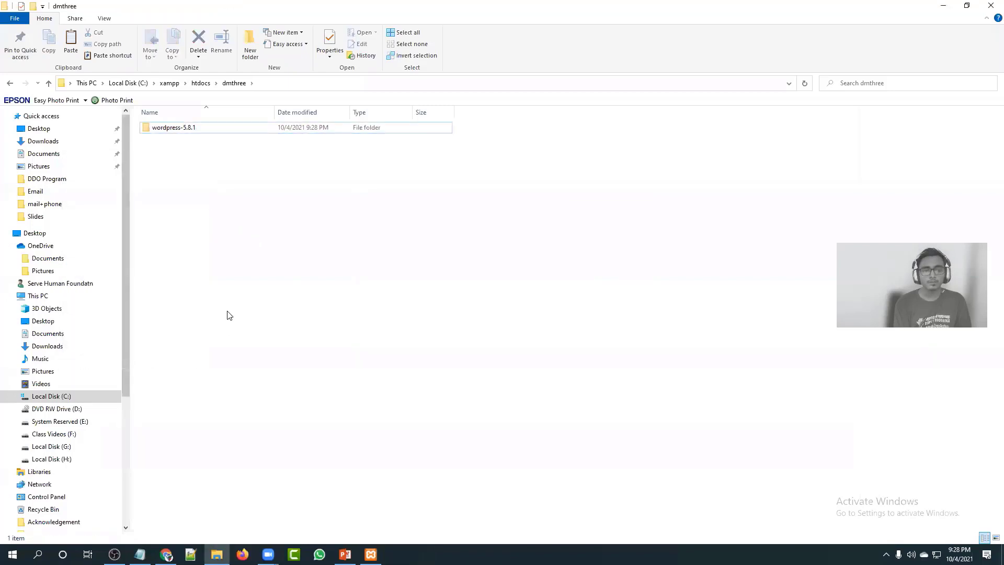
Step: Copy all 19 items from wordpress-5.8.1\wordpress and go back up one level
double_click(187, 132)
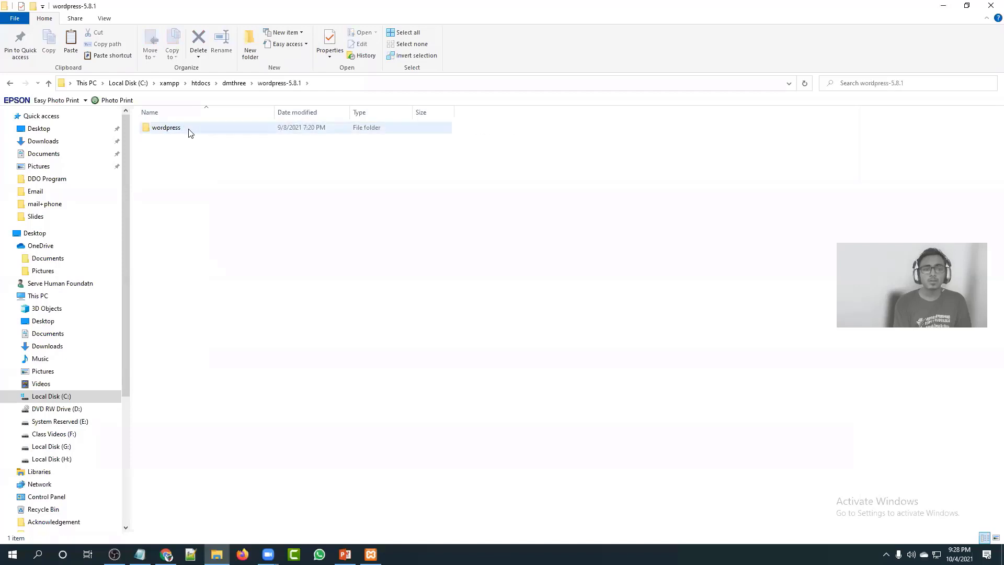
double_click(188, 129)
left_click_drag(297, 421, 212, 125)
right_click(224, 175)
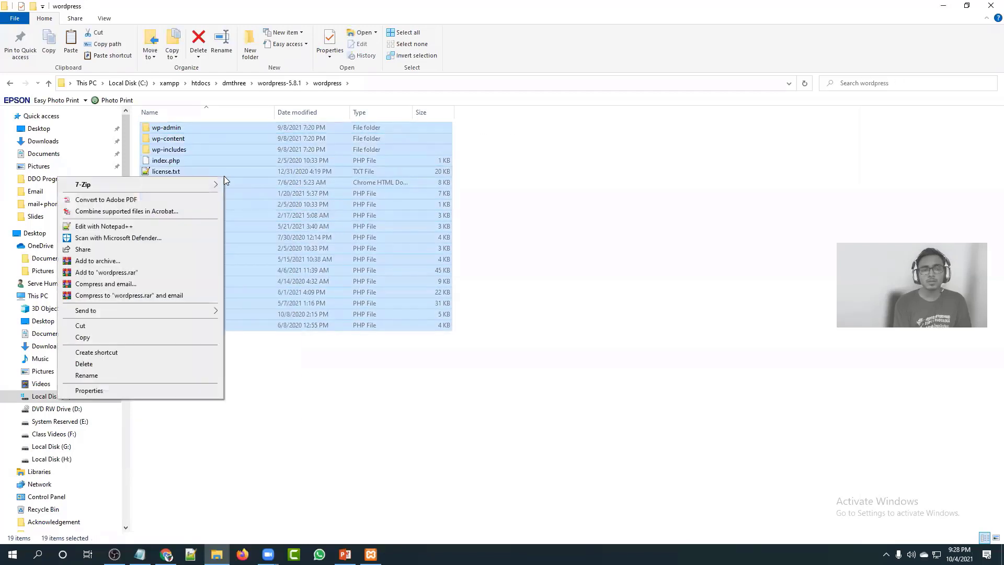
left_click(136, 335)
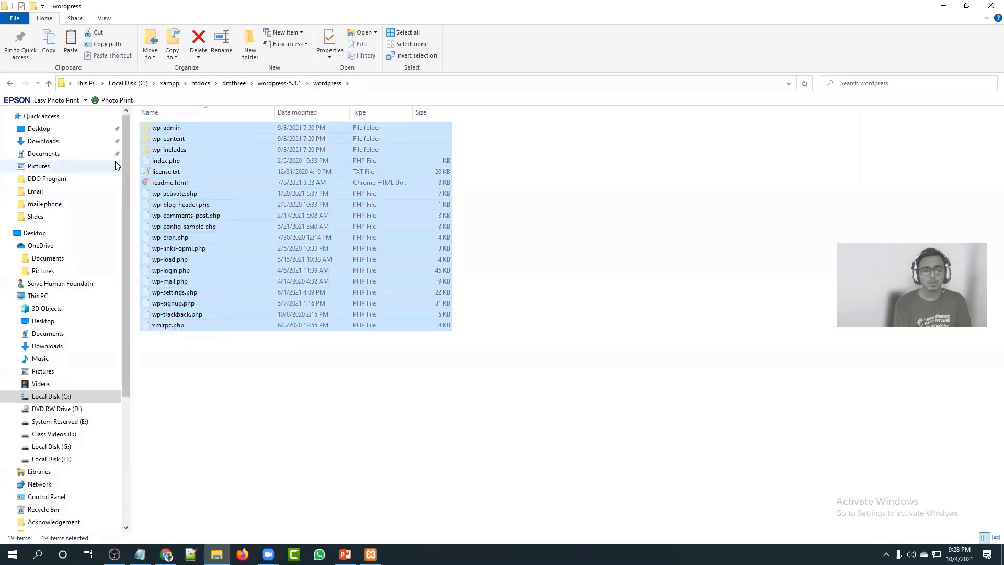
left_click(49, 84)
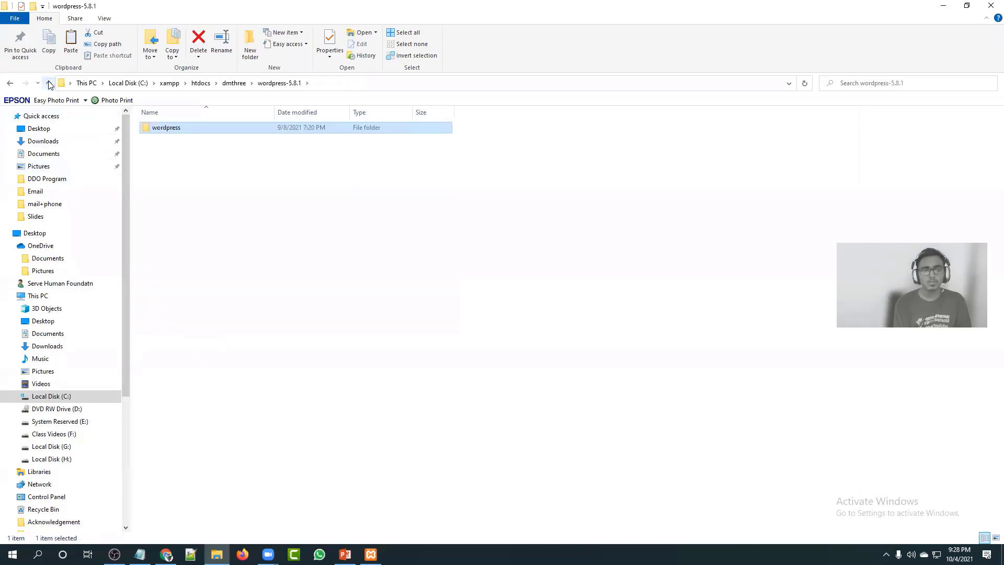
Step: Paste the WordPress files directly into the dmthree folder
left_click(48, 83)
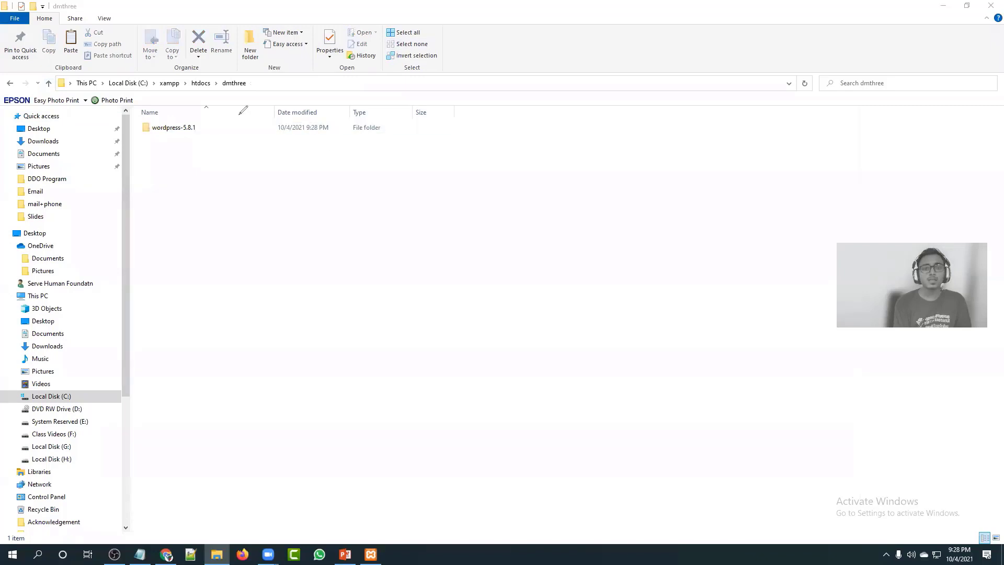
mouse_move(239, 114)
left_mouse_down()
mouse_move(222, 102)
mouse_move(217, 74)
mouse_move(267, 84)
mouse_move(223, 67)
left_mouse_up()
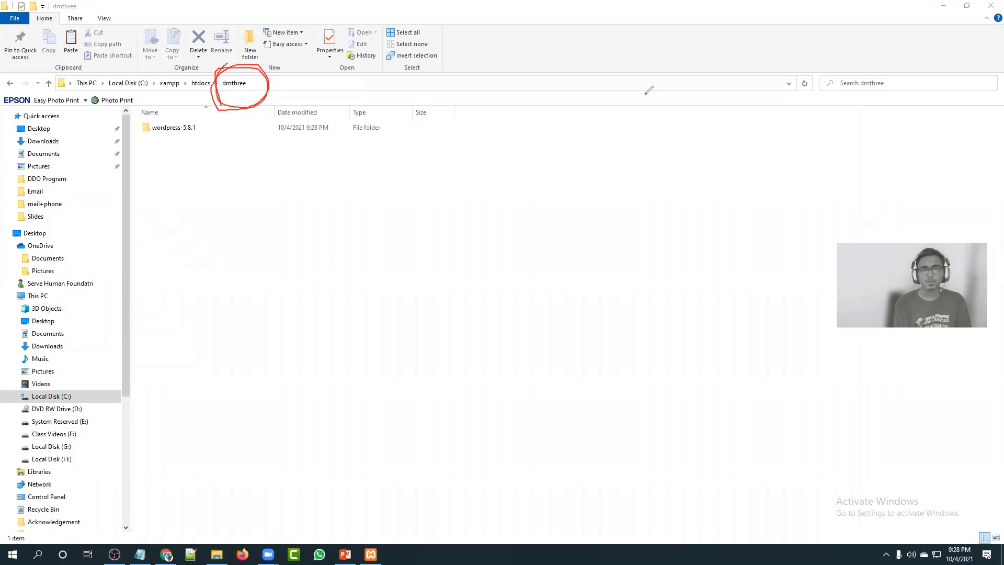
left_click(598, 50)
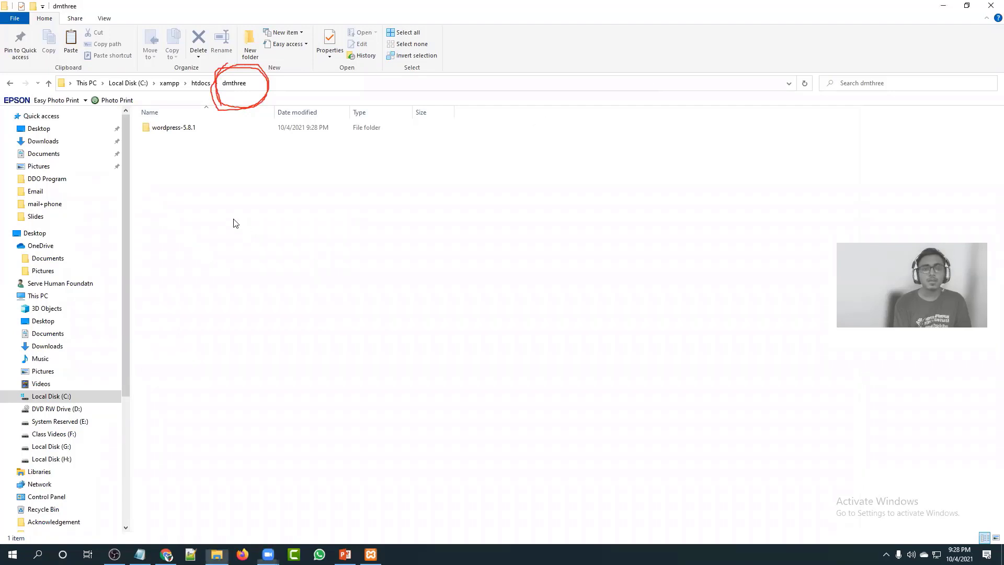
right_click(221, 214)
left_click(123, 285)
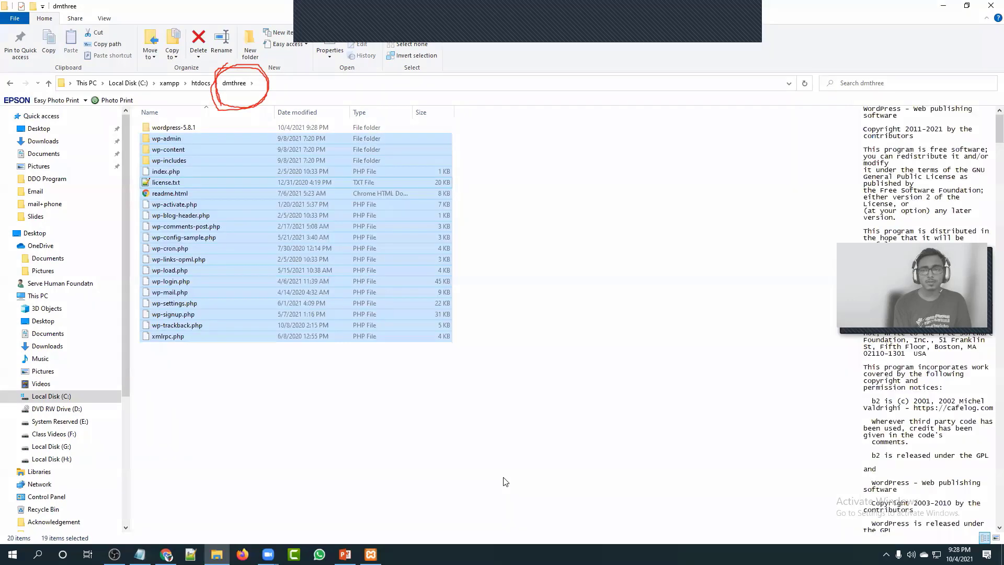
Step: Delete the leftover wordpress-5.8.1 folder from dmthree
left_click(187, 130)
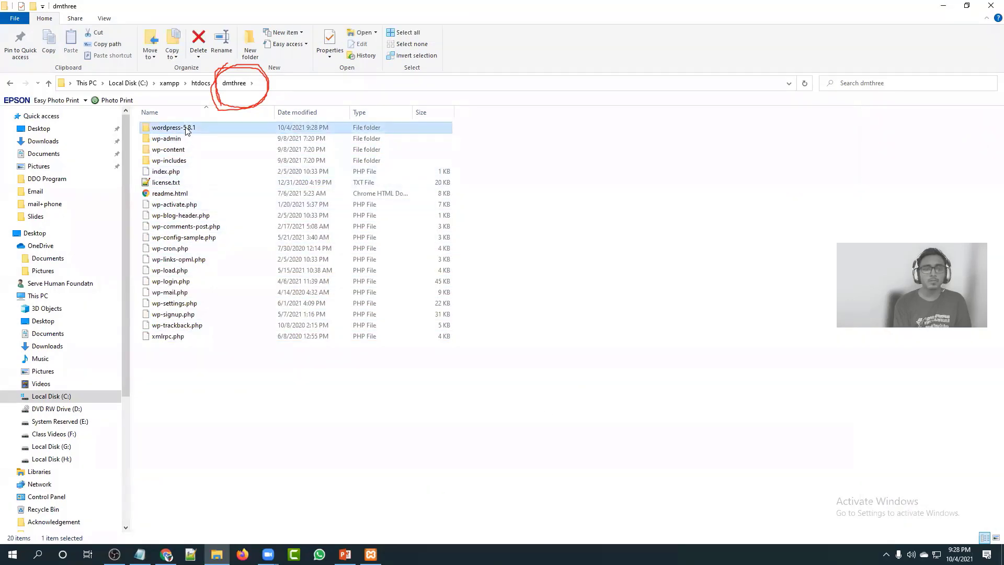
right_click(186, 129)
left_click(31, 410)
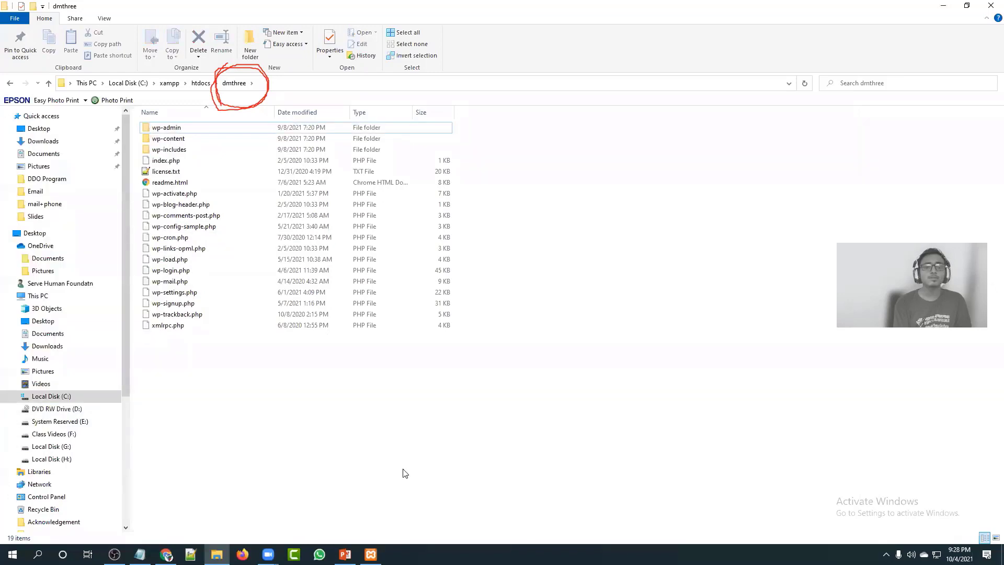
Step: Review the 19 WordPress items in dmthree, including wp-admin, wp-content and wp-includes, then deselect them
right_click(647, 56)
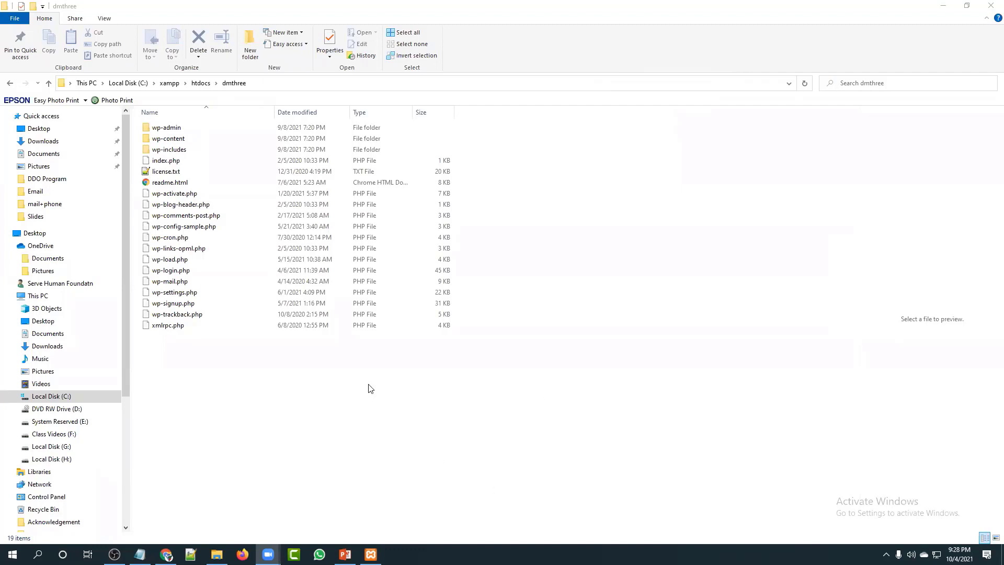
left_click(238, 378)
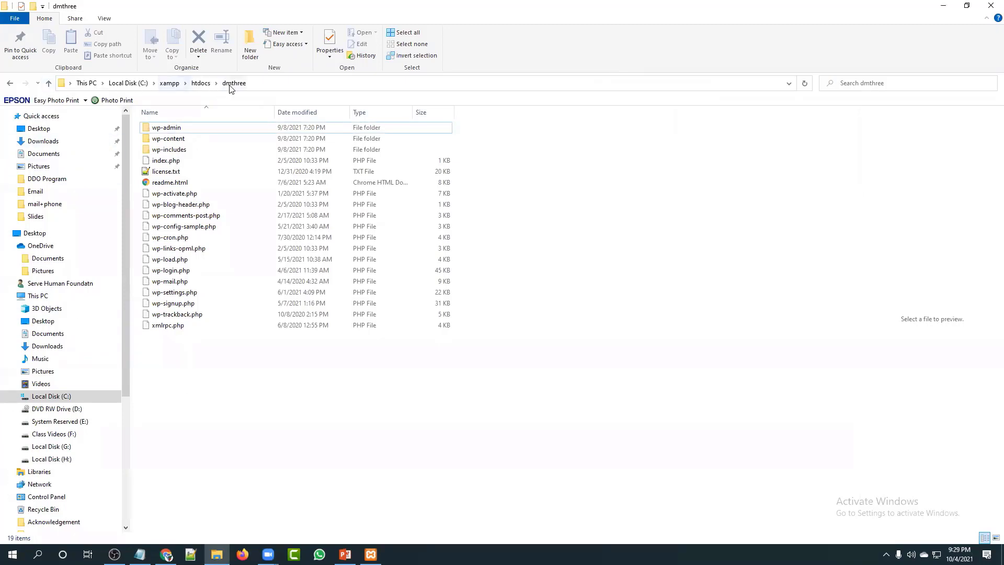
left_click_drag(247, 403, 160, 132)
left_click(175, 385)
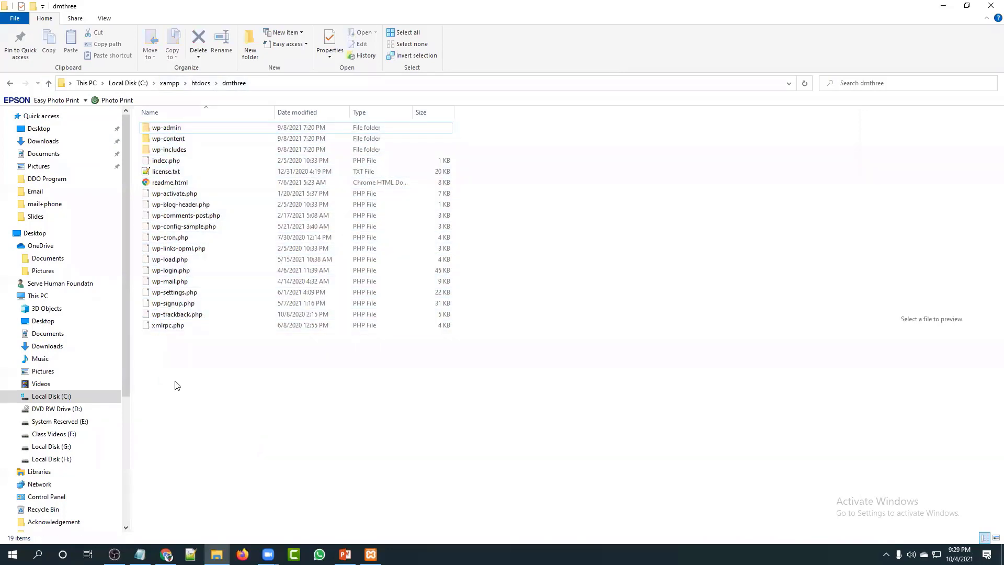
left_click(48, 84)
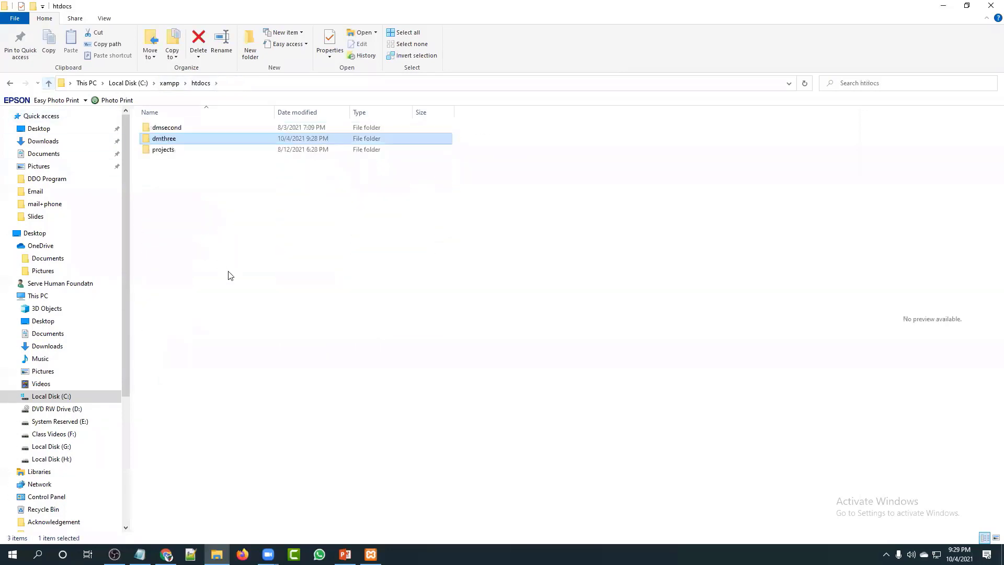
left_click(149, 143)
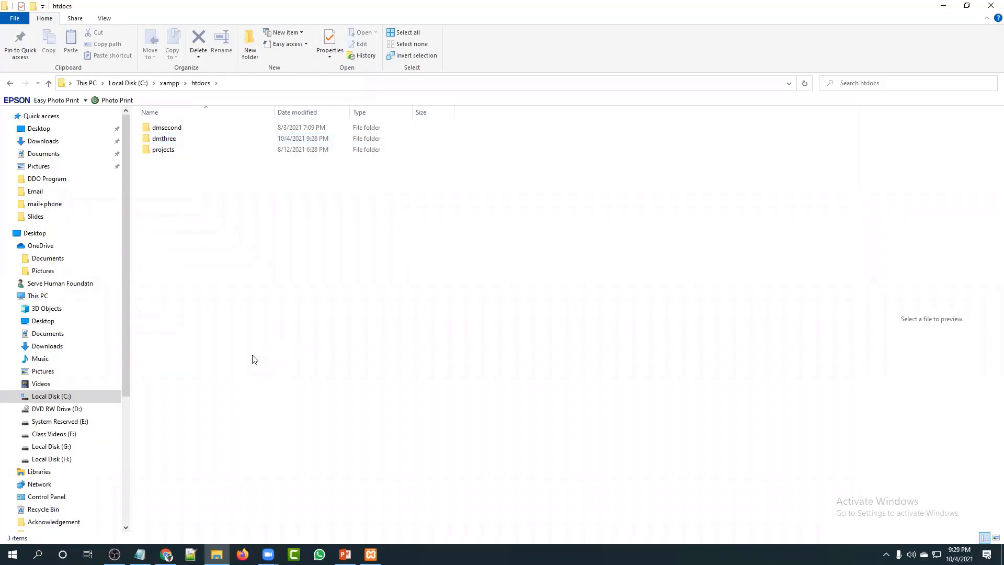
double_click(165, 140)
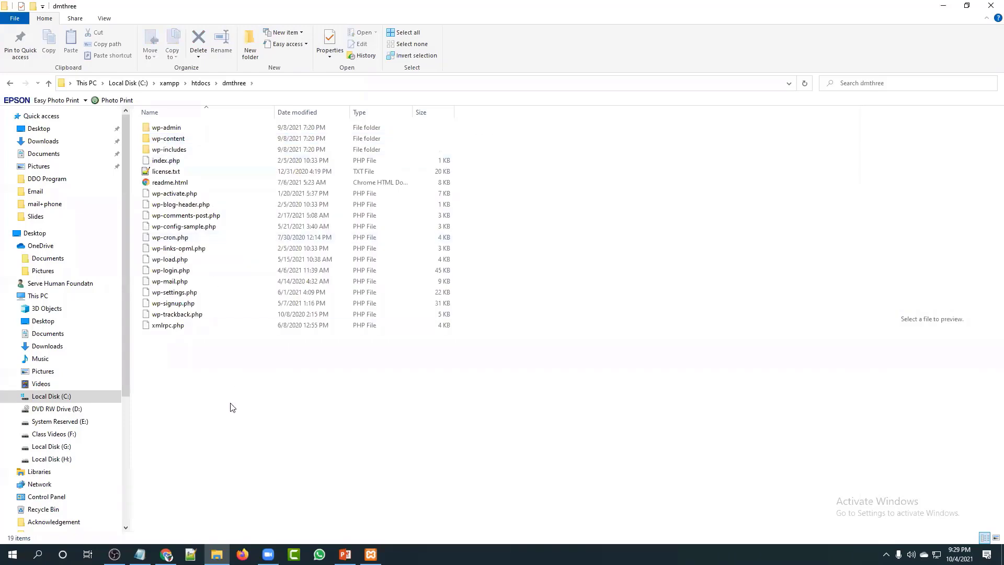
left_click_drag(232, 408, 198, 131)
left_click(244, 428)
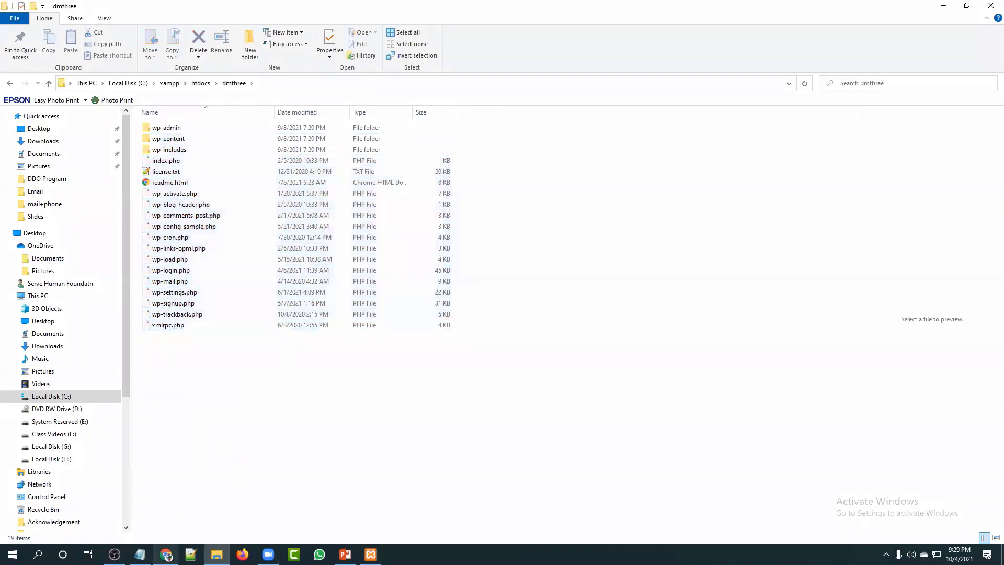
Step: Close the WordPress.org and xampp tabs and load localhost/dmthree in a new tab
left_click(166, 554)
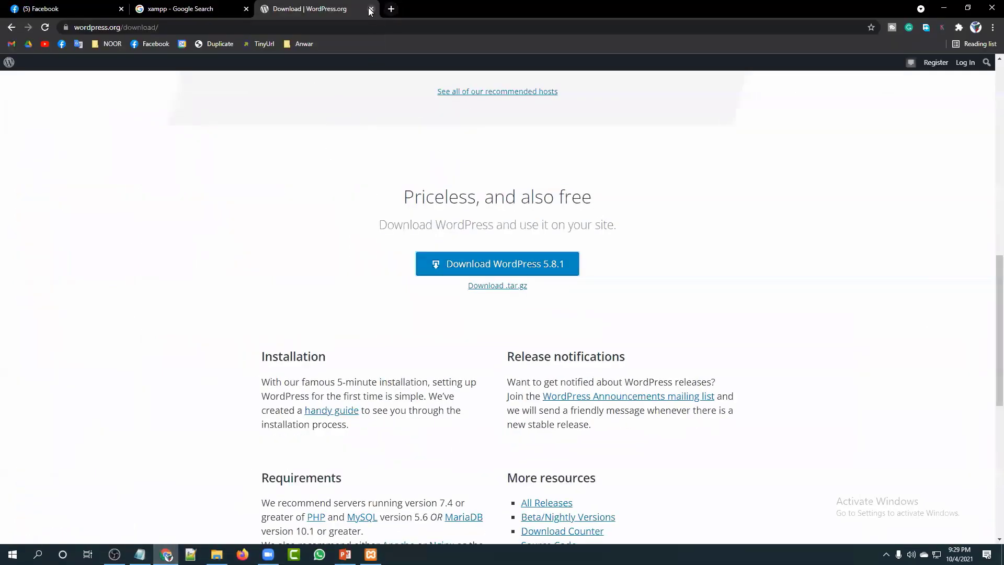
left_click(370, 10)
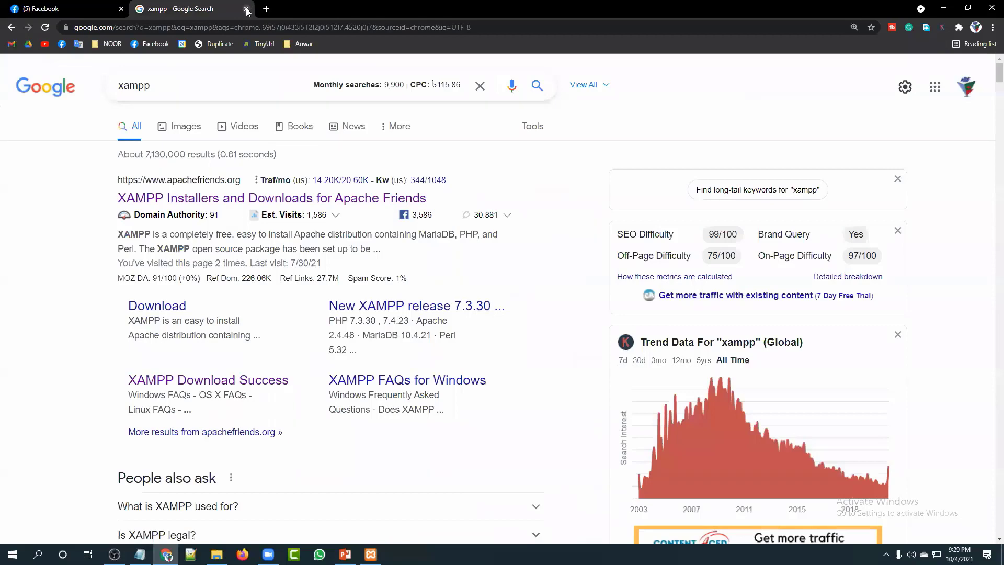
left_click(246, 9)
left_click(137, 9)
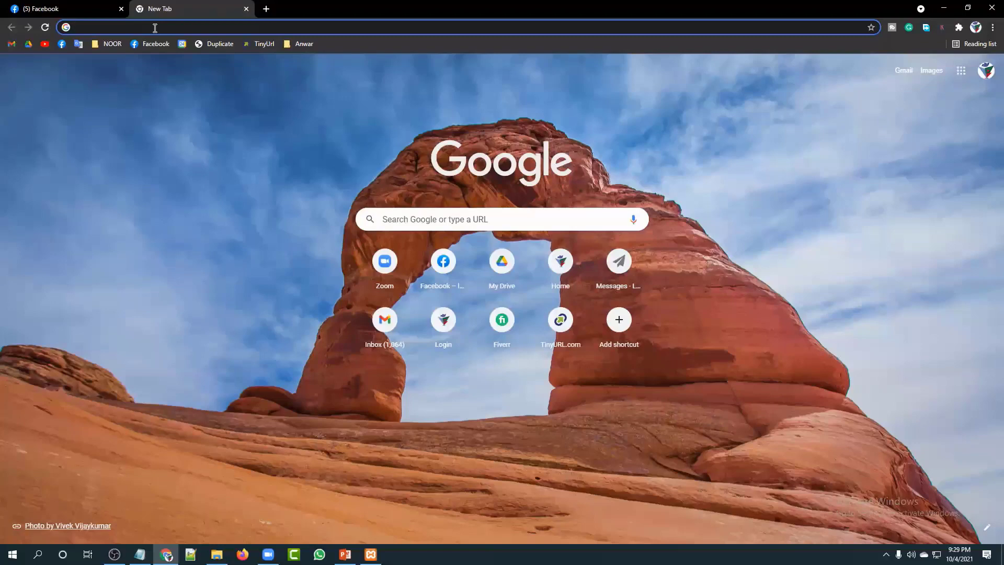
type("loca")
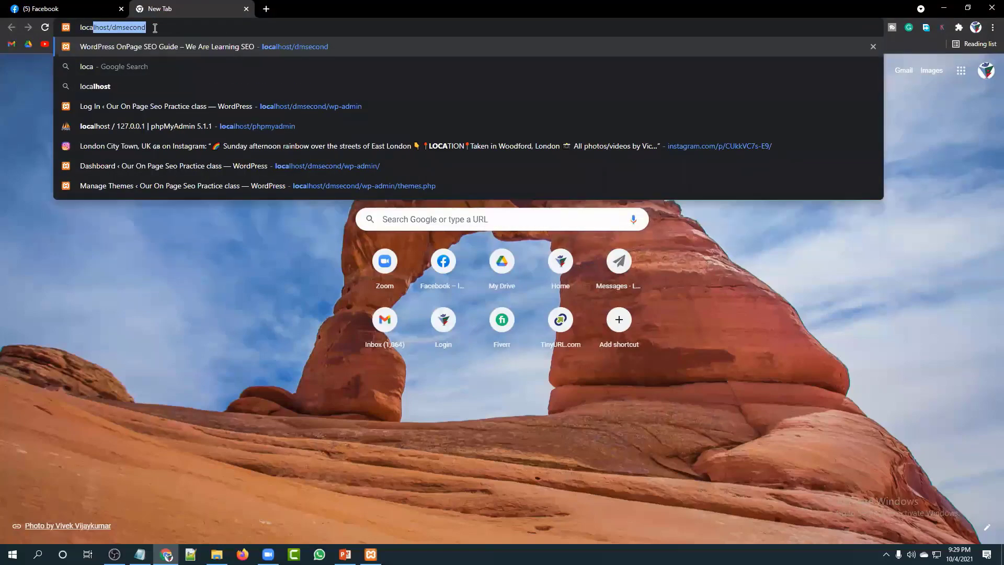
type("lhost/")
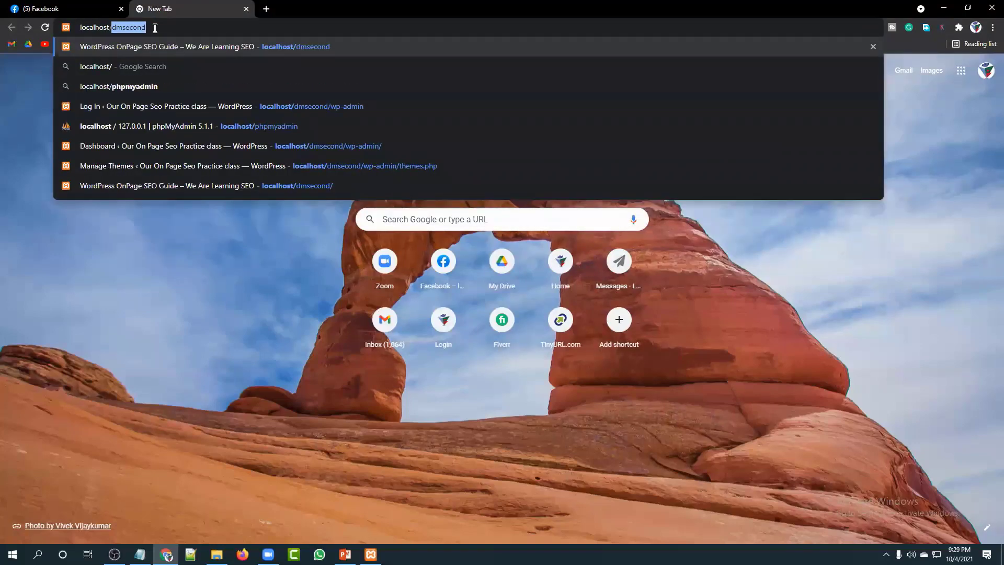
type("dm")
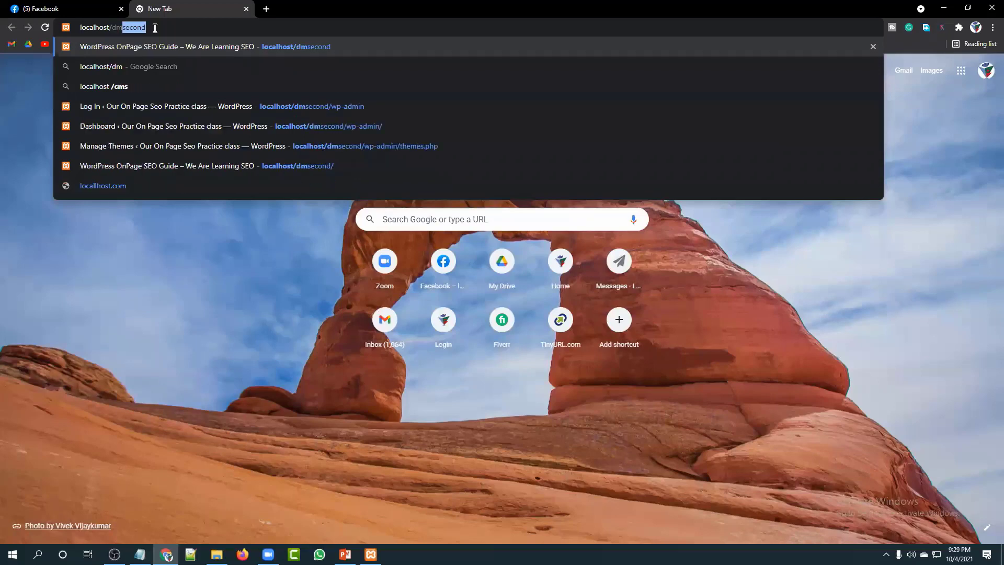
type("three")
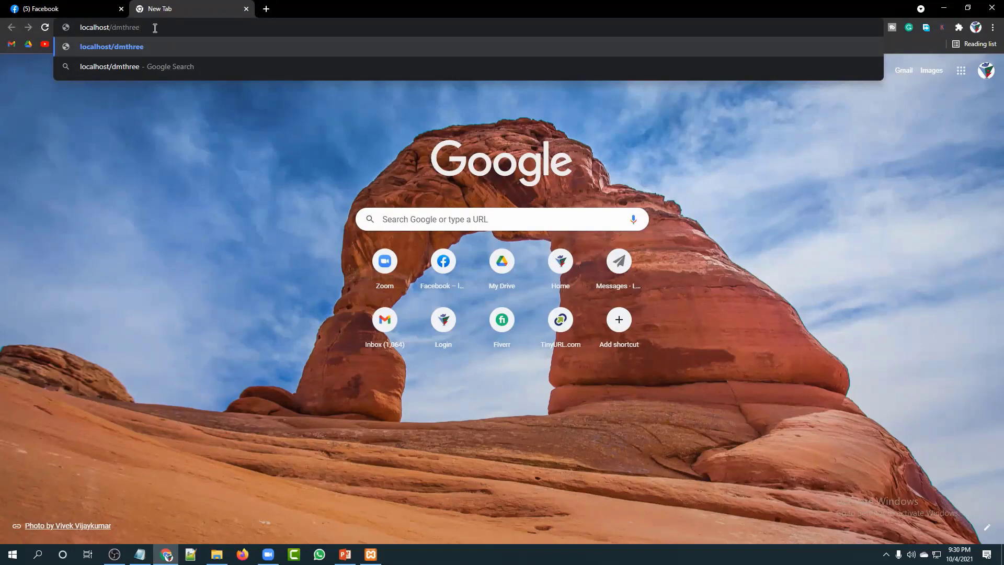
key("Return")
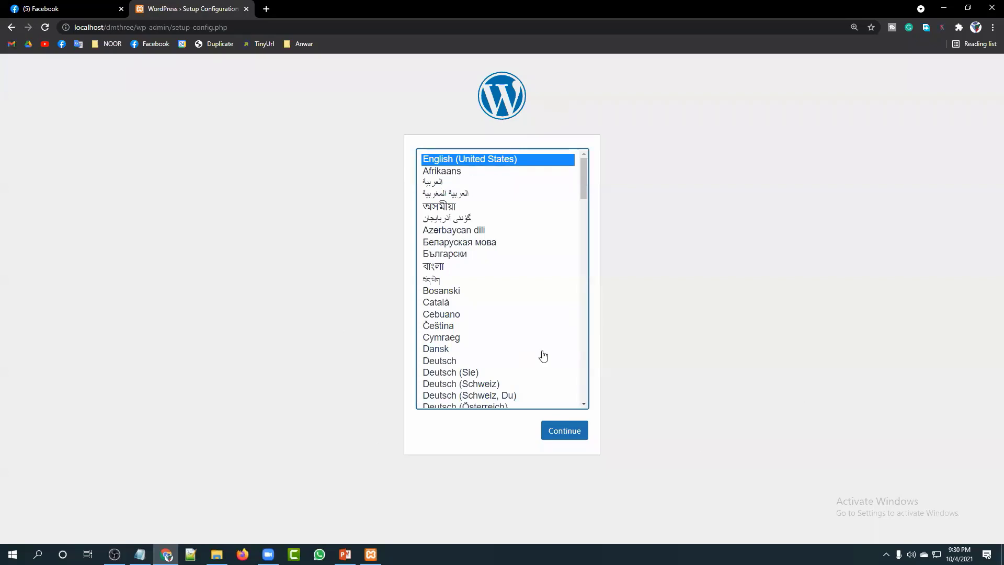
Step: Add a spare blank tab and return to the setup language list, scrolled back to English (United States)
scroll(542, 350, "down", 2)
scroll(544, 355, "down", 10)
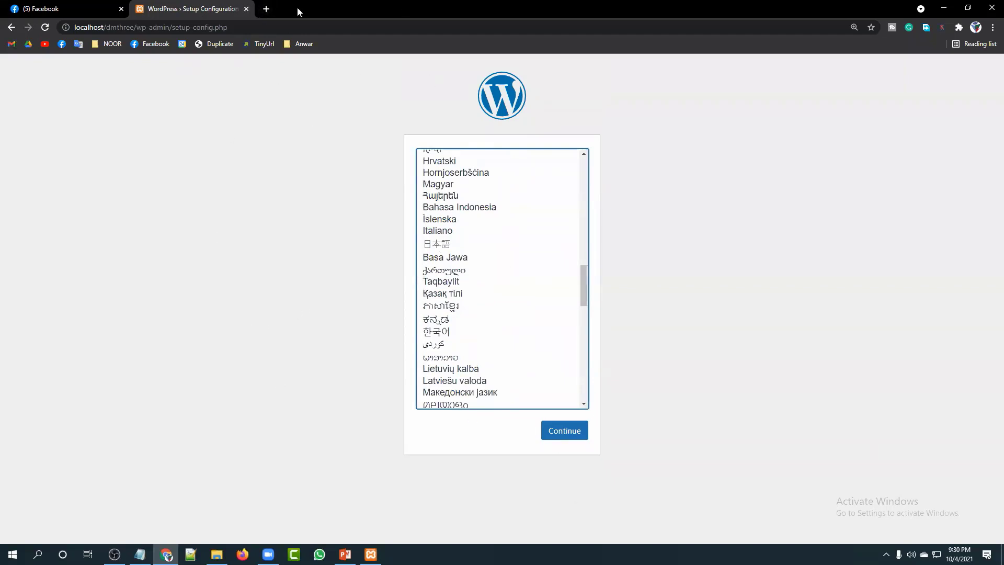
left_click(266, 9)
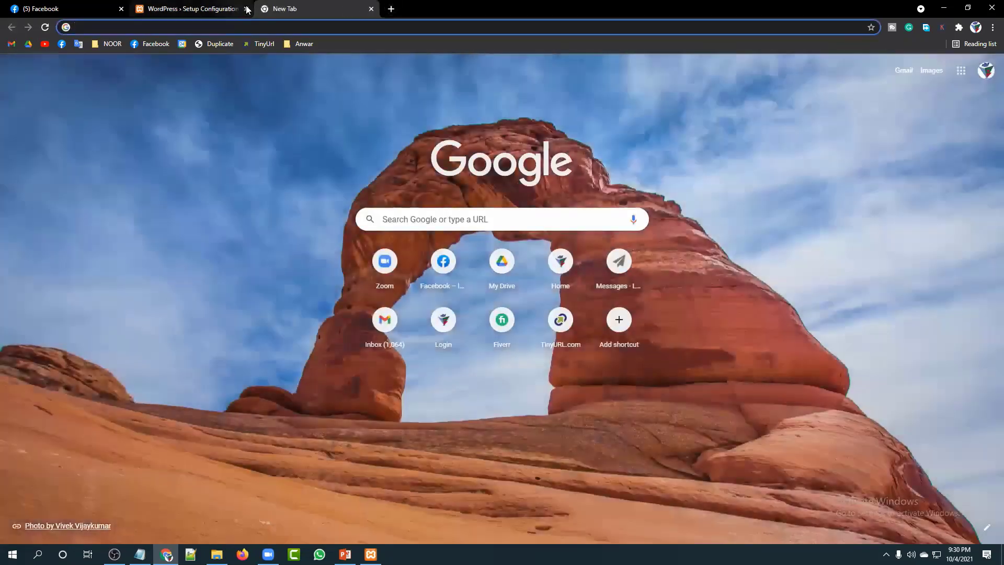
left_click(238, 9)
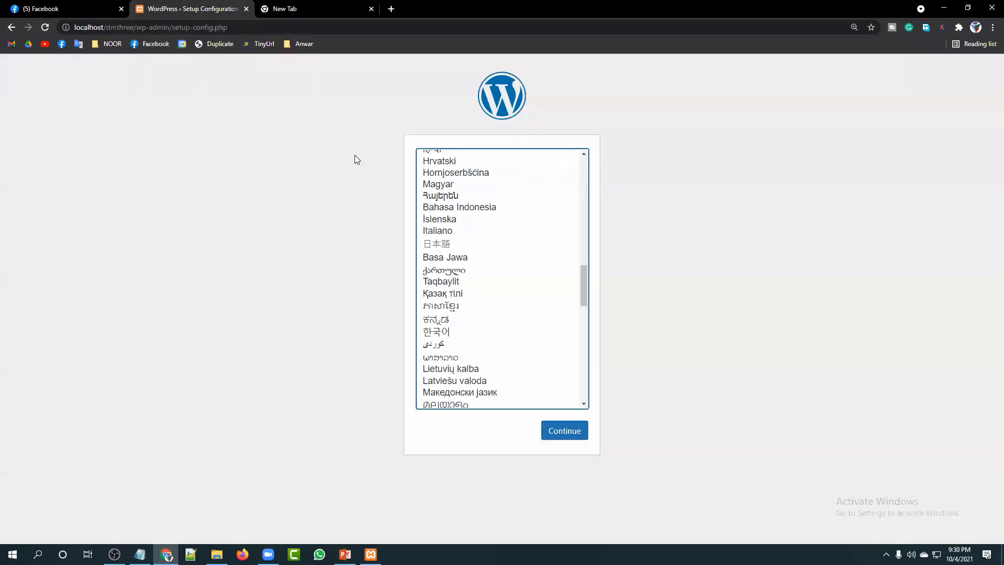
scroll(539, 281, "up", 4)
scroll(539, 281, "up", 8)
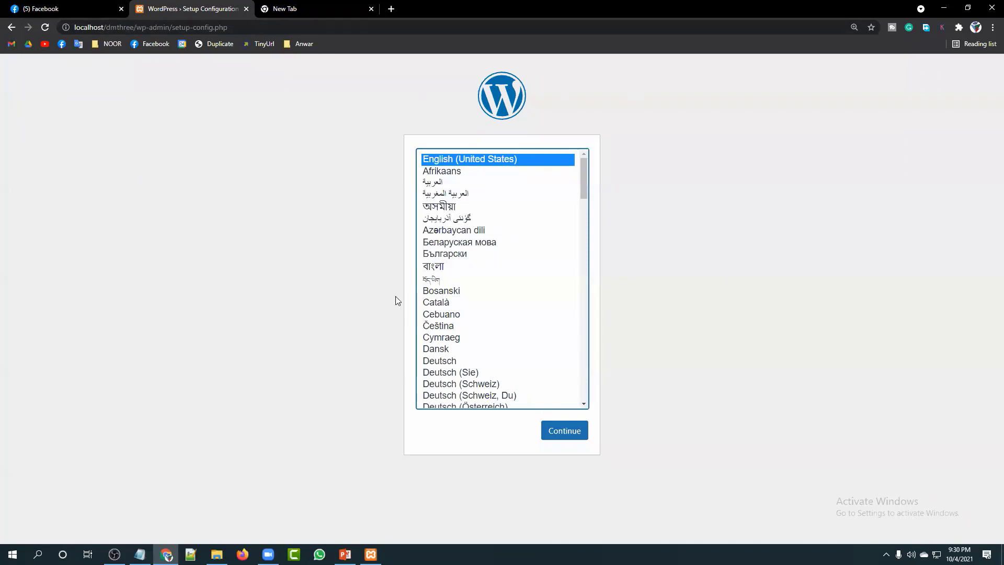
Step: Close the setup tab and load localhost/phpmyadmin in the remaining tab
left_click(246, 9)
left_click(173, 25)
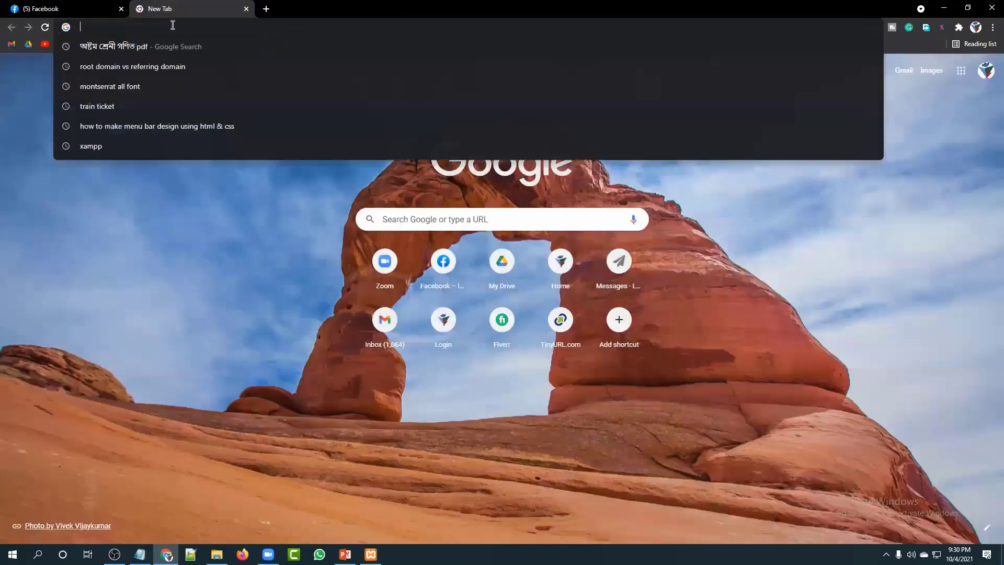
type("loc")
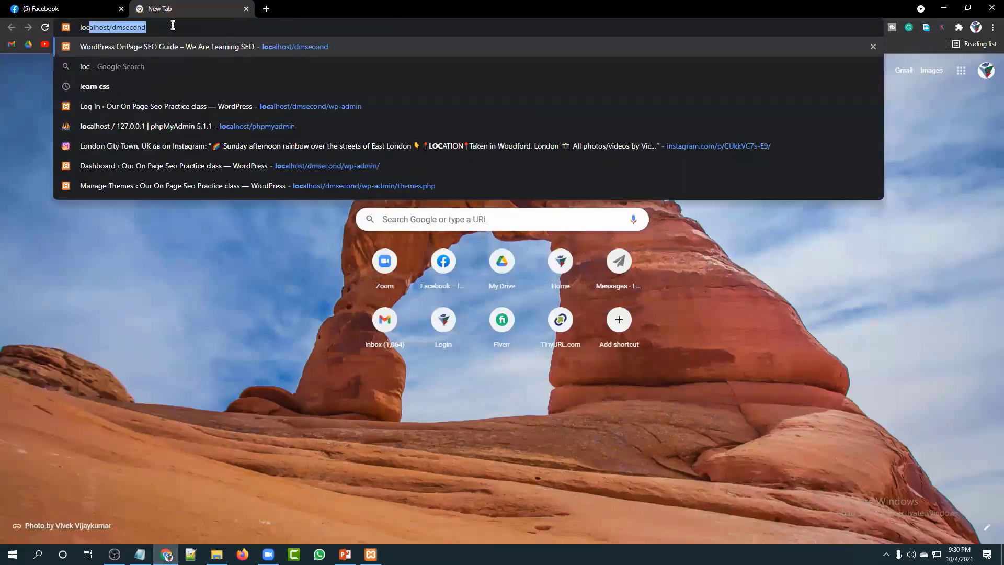
type("al")
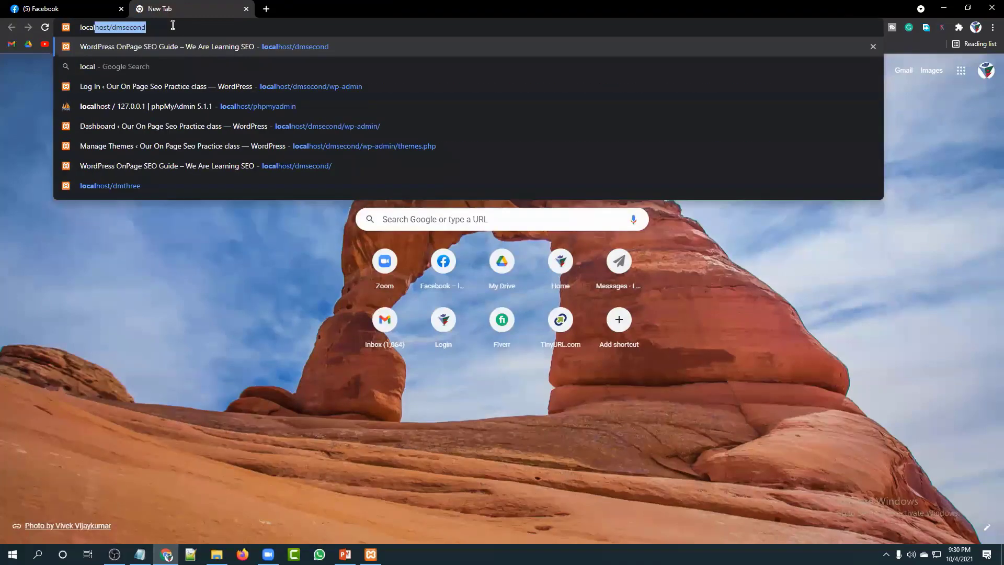
type("host/pho")
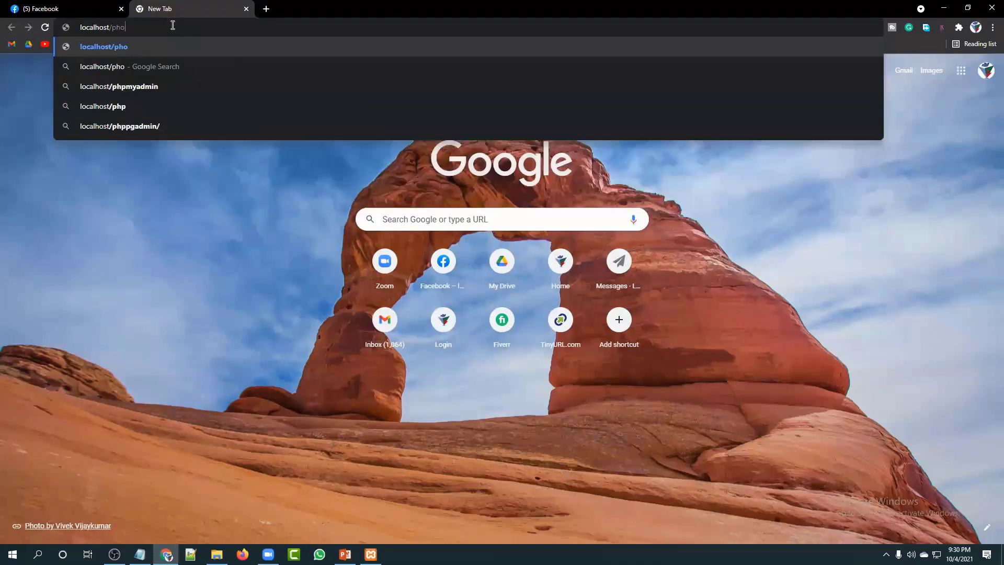
key("BackSpace")
type("pmyad")
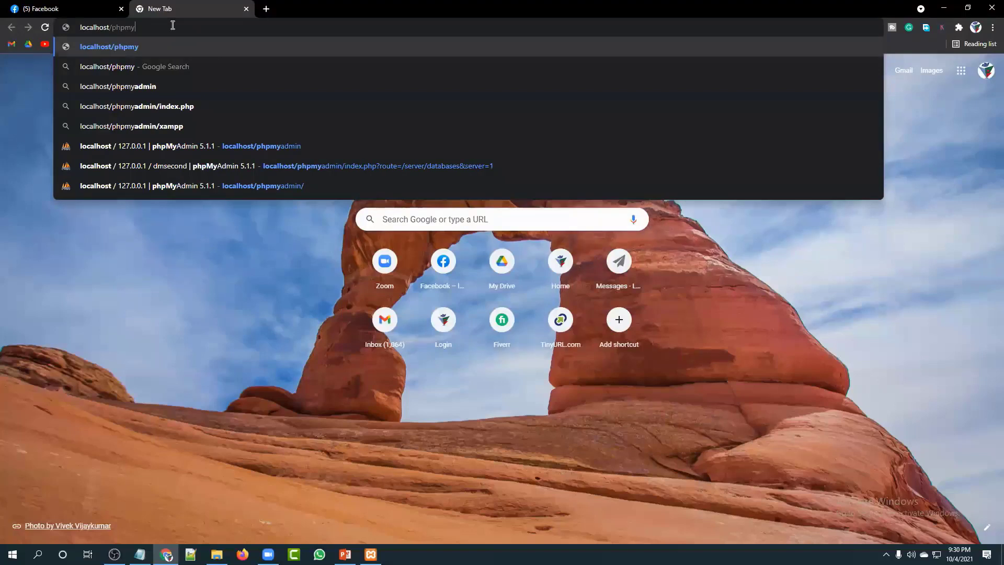
type("min")
key("Return")
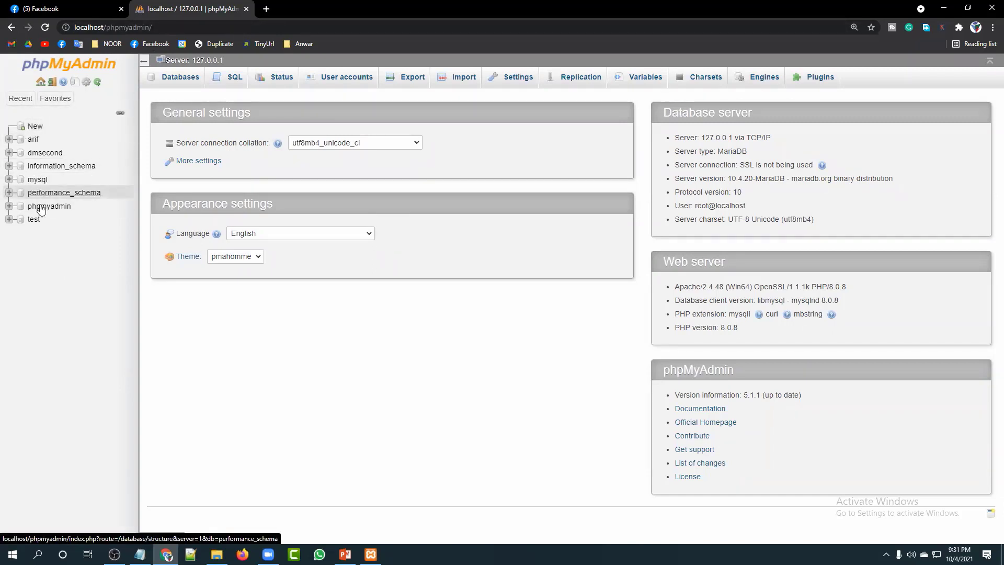
Step: Start a new database from the sidebar's New link and enter dmthree as its name
left_click(32, 130)
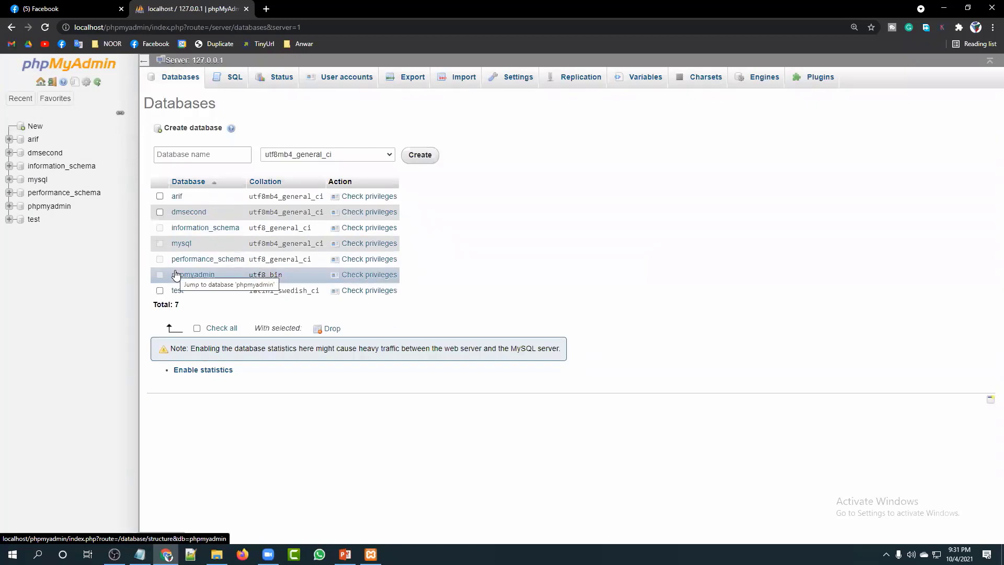
left_click(219, 156)
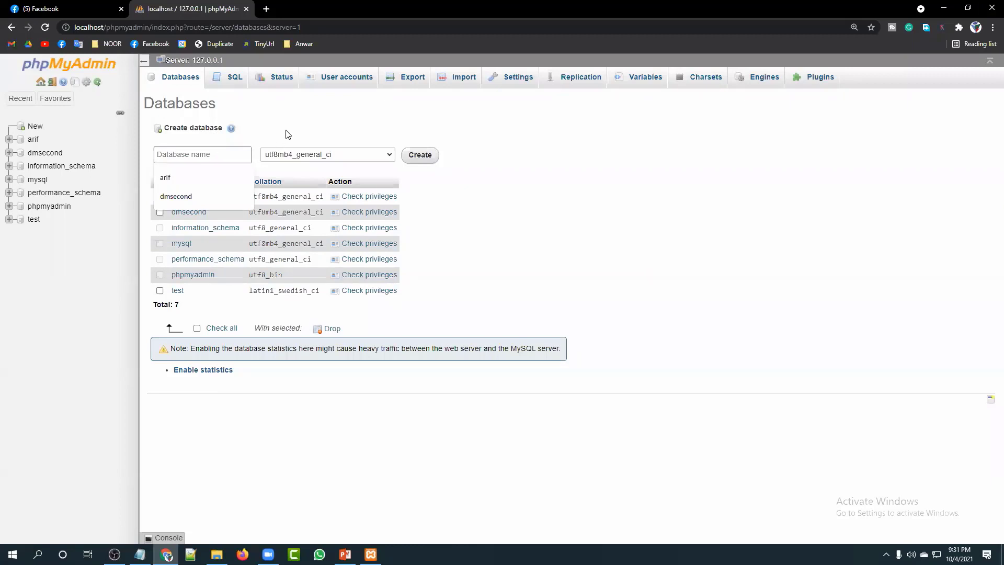
left_click(187, 154)
left_click(355, 123)
left_click(208, 152)
type("dmthr")
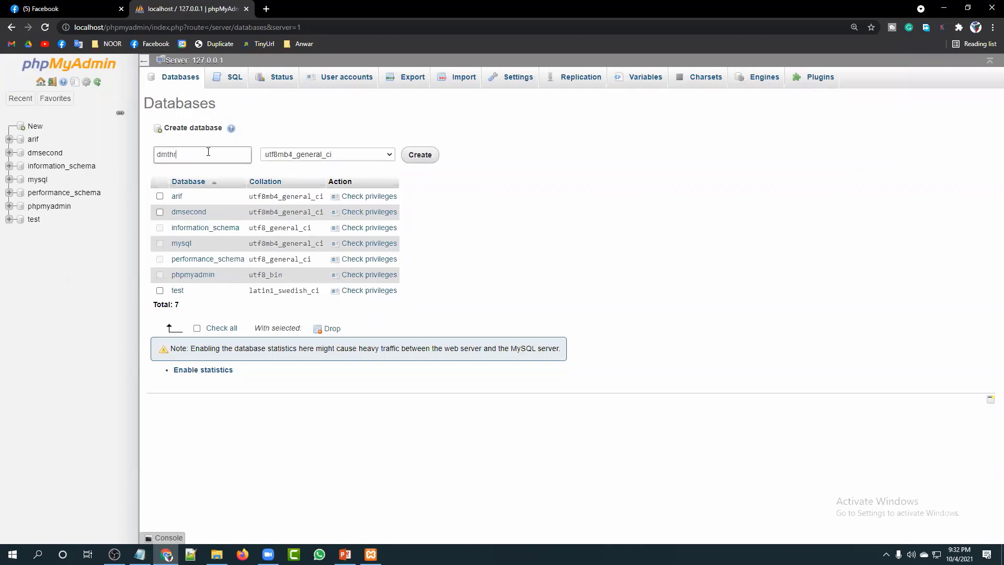
type("ee")
Step: Check the dmthree folder in htdocs, then create the empty dmthree database in phpMyAdmin
left_click(217, 553)
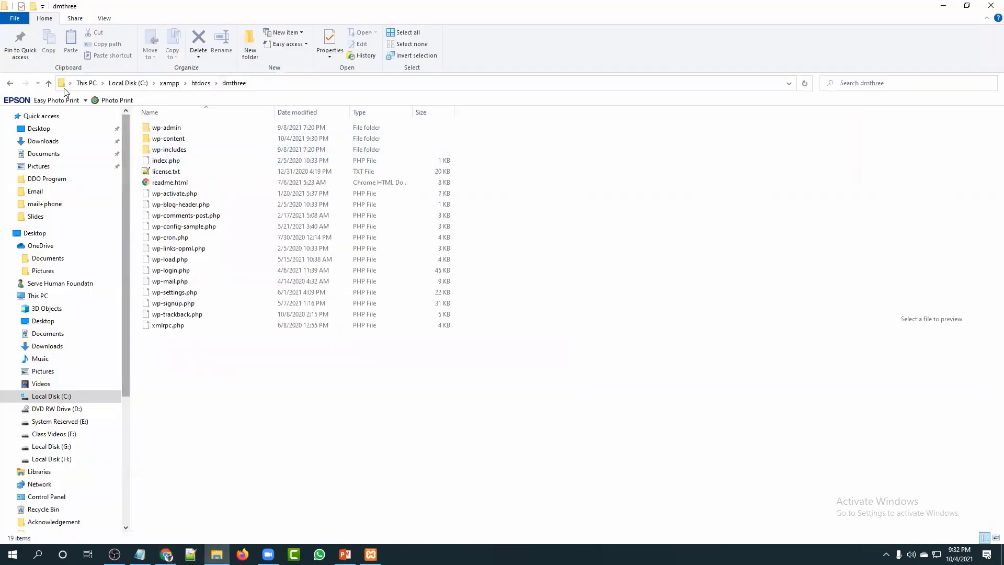
left_click(49, 82)
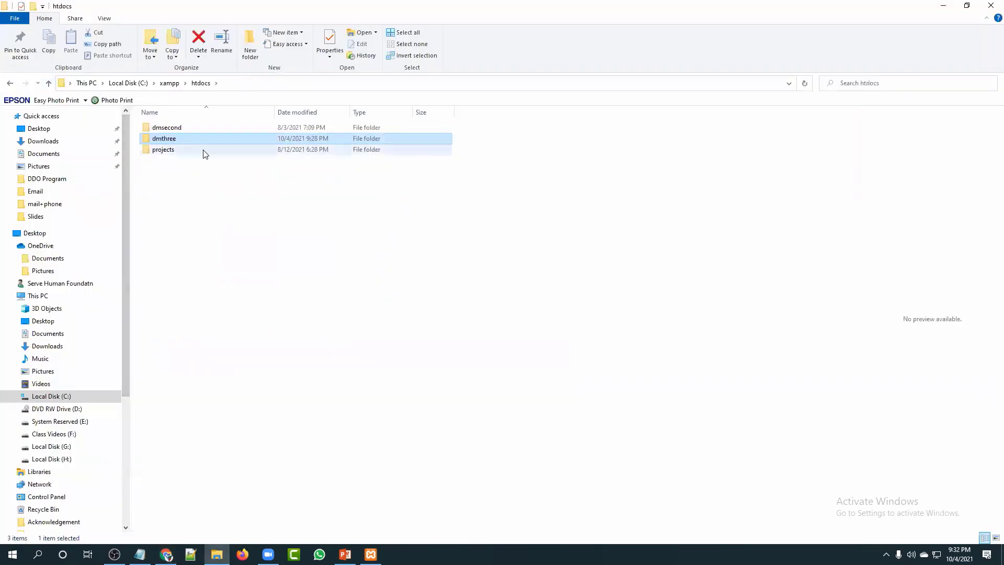
left_click(166, 554)
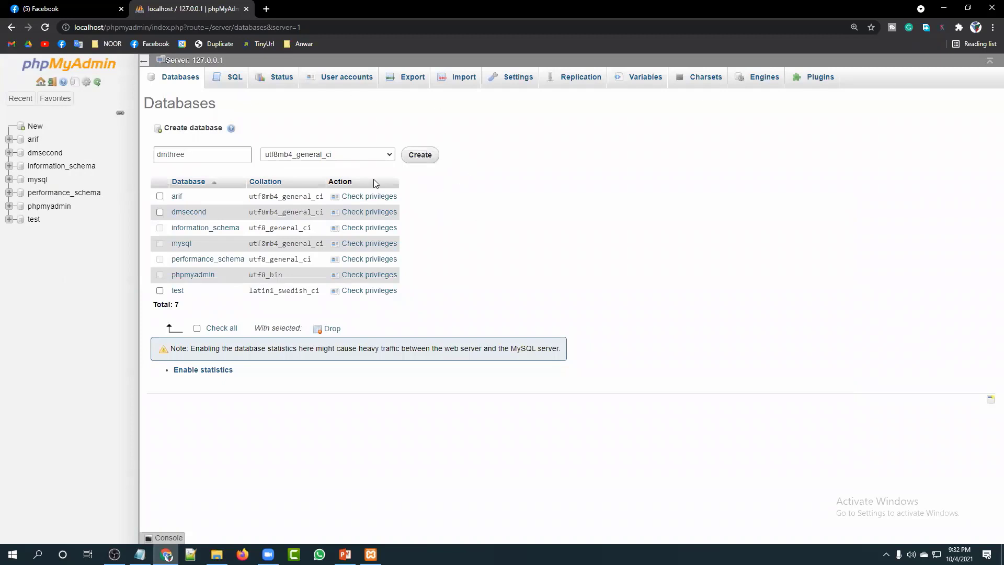
left_click(417, 157)
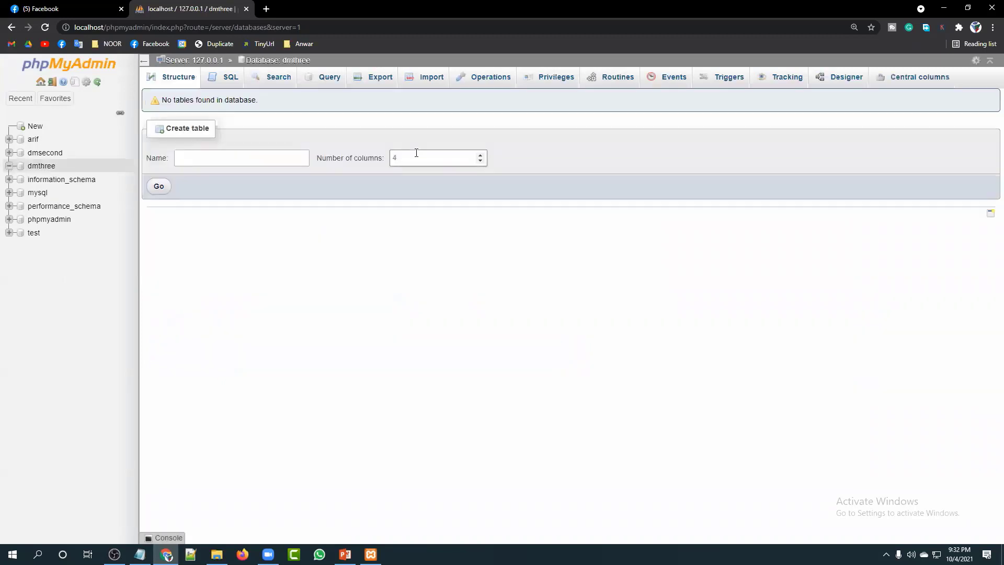
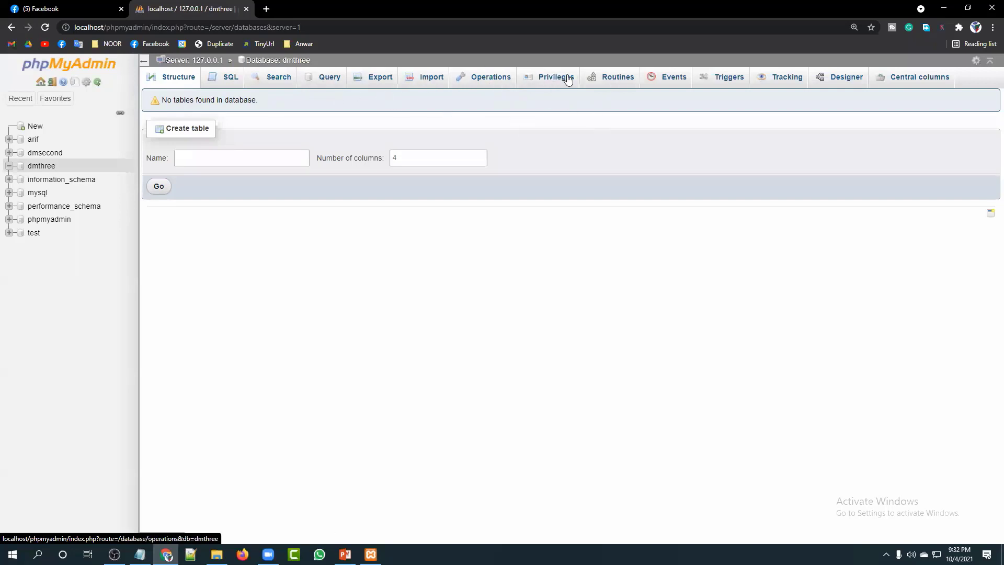
Step: From dmthree's Privileges, start a new user account named dmthree
left_click(554, 85)
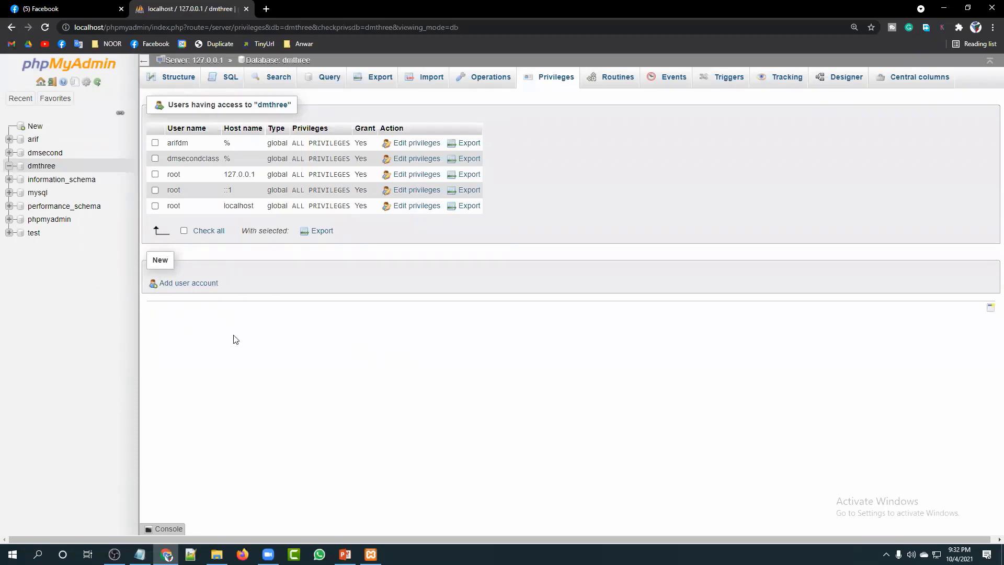
left_click(189, 285)
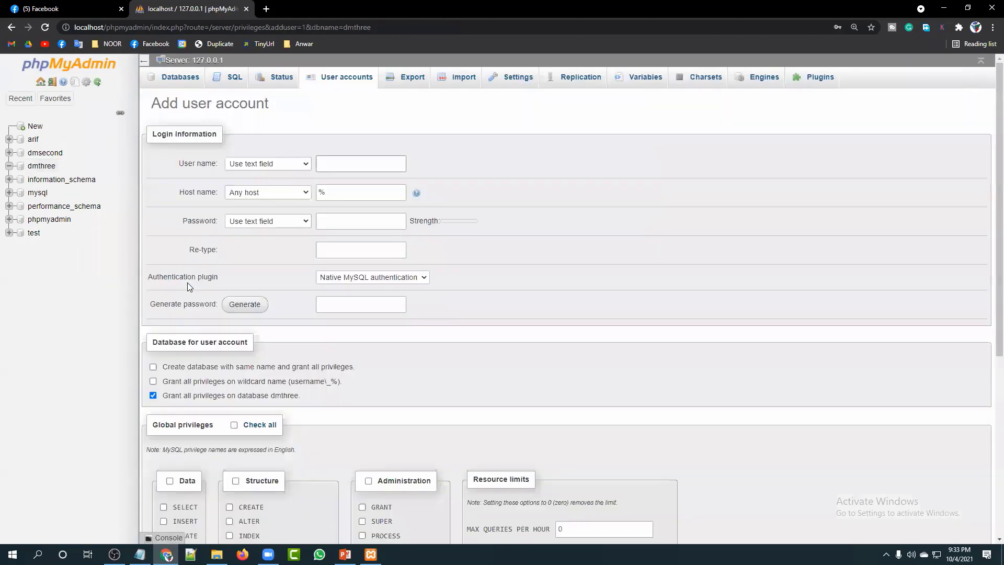
left_click(334, 163)
type("dmthree")
Step: Begin entering the new account's password in the Password field
left_click(347, 223)
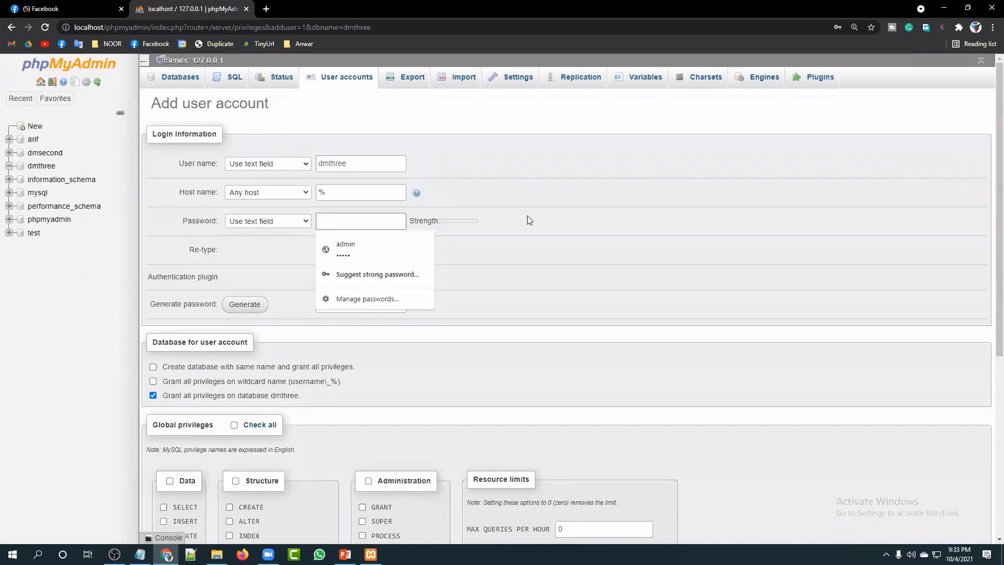
left_click(348, 222)
left_click(349, 221)
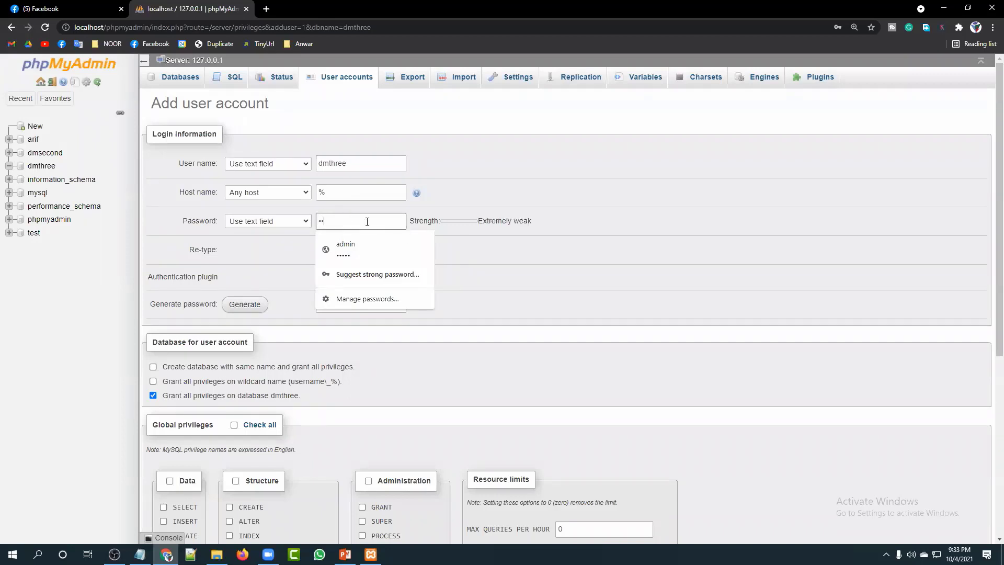
Step: Add a 'Database:' heading with dmthree below the numbered steps in the notes
left_click(139, 554)
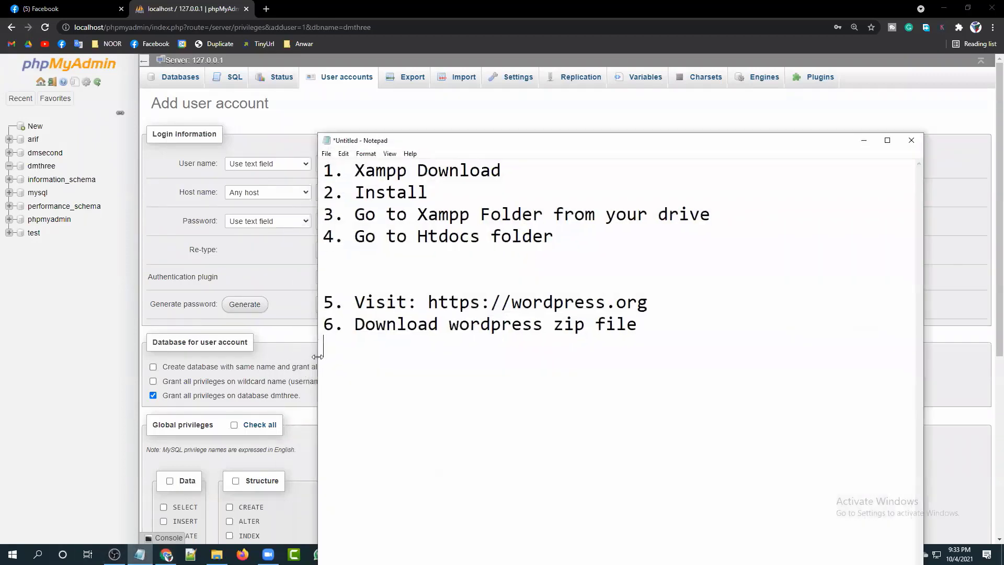
key("Return")
key("Return")
type("dmth")
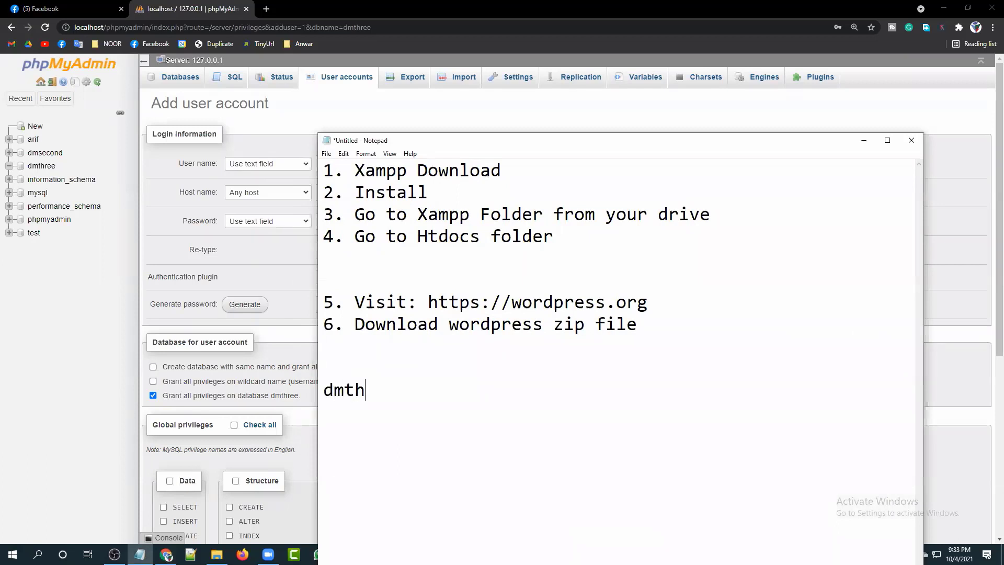
key("BackSpace")
key("BackSpace")
key("BackSpace")
key("BackSpace")
type("DmThree")
left_click(361, 378)
key("Return")
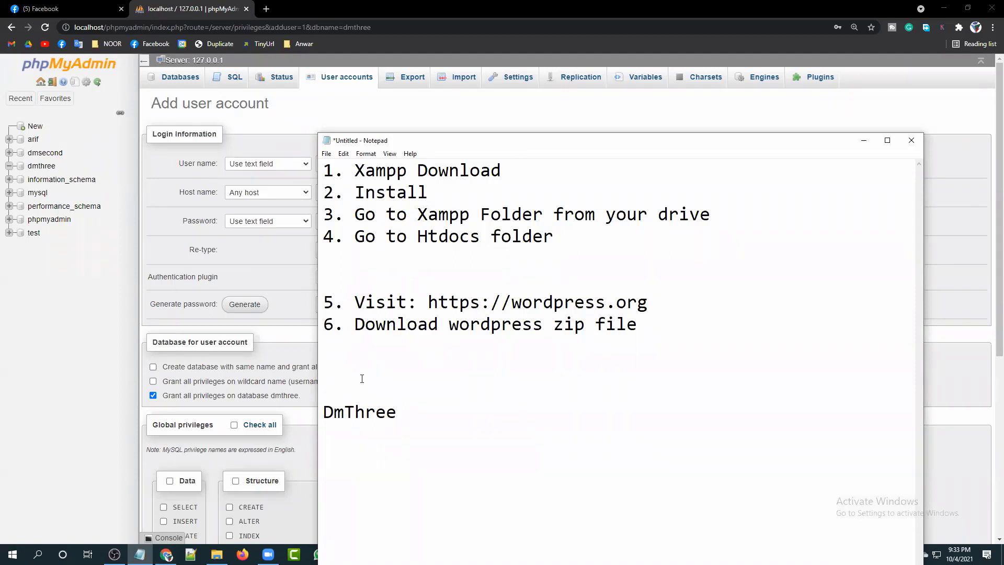
type("Database")
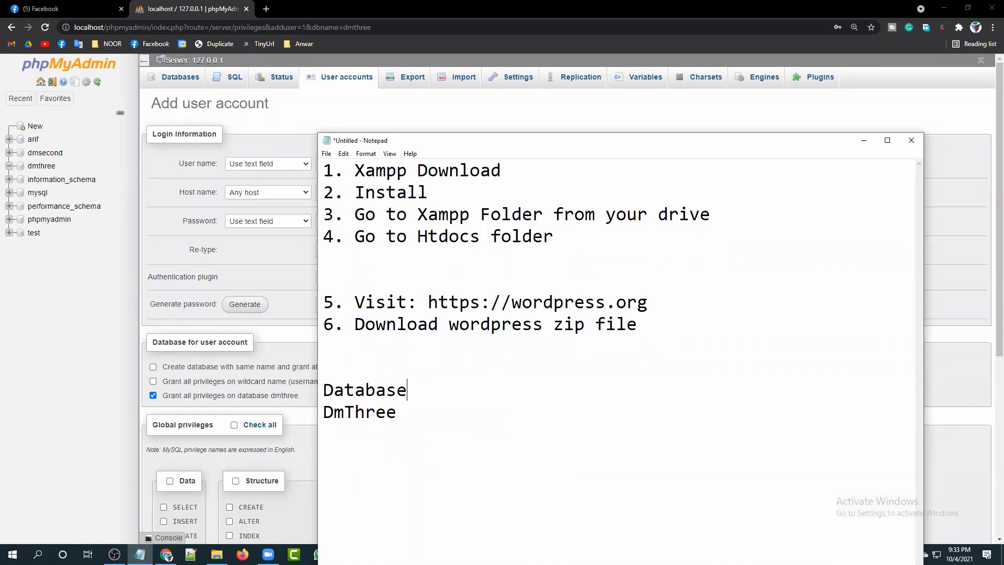
type(":")
key("Return")
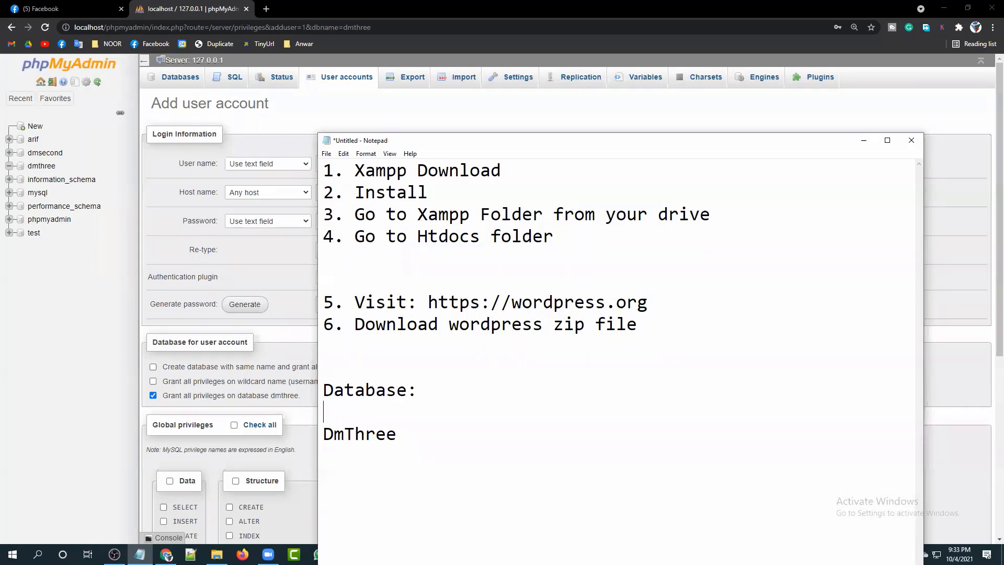
type("dmthree")
key("Return")
key("Return")
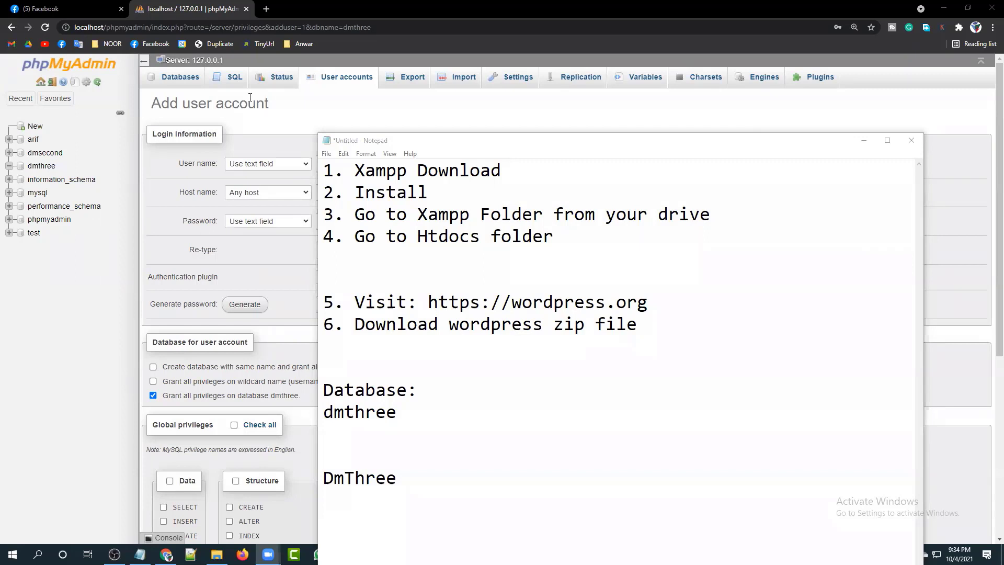
Step: Add 'User:' dmthree and a 'Pass:' line holding the account password
left_click(345, 457)
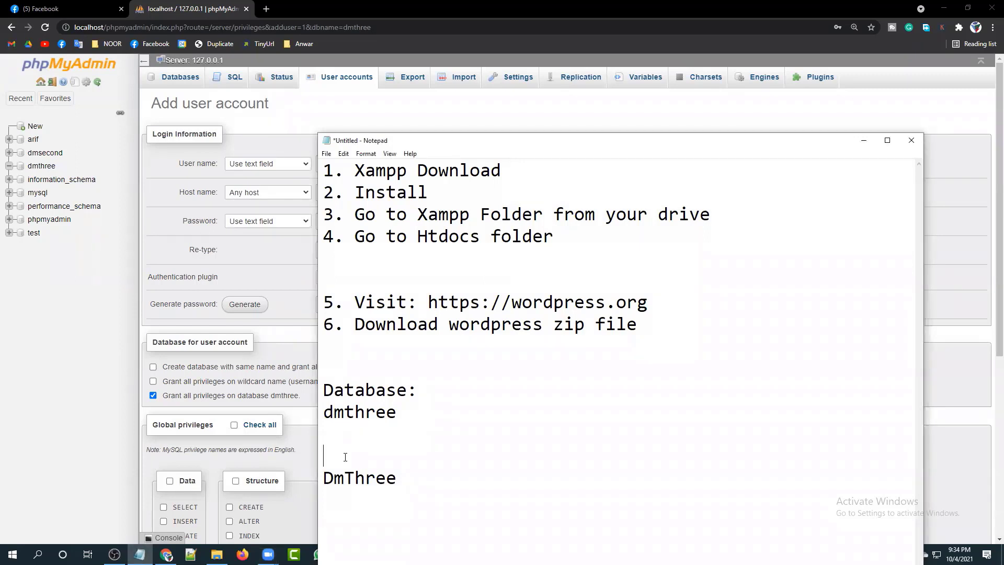
type("User:")
left_click_drag(567, 142, 714, 119)
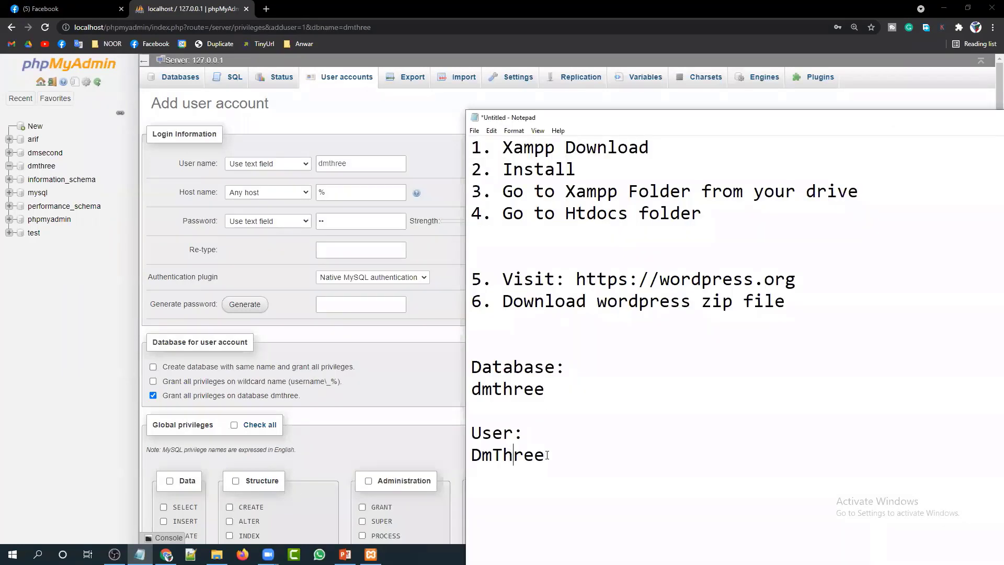
left_click_drag(546, 455, 462, 455)
key("Return")
key("Return")
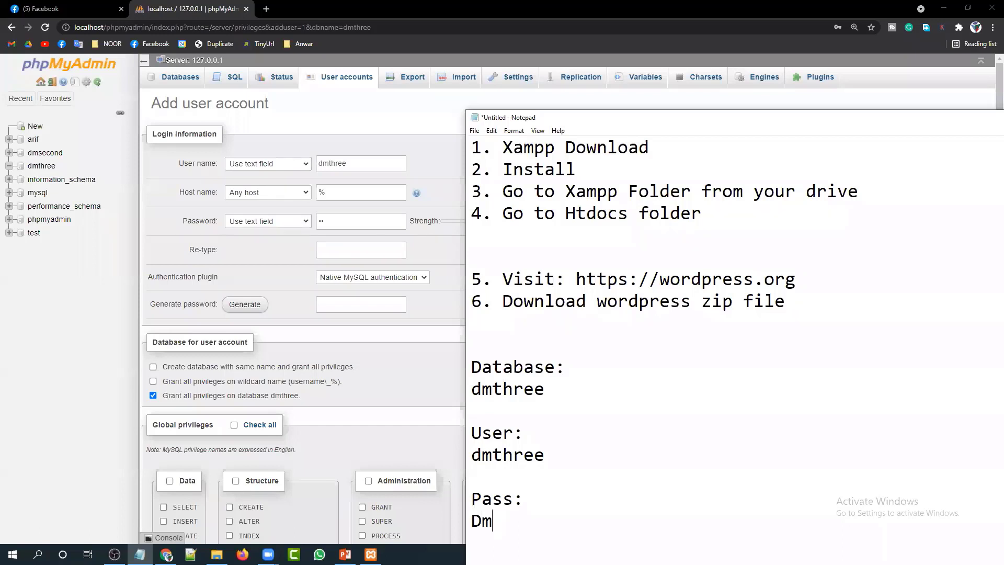
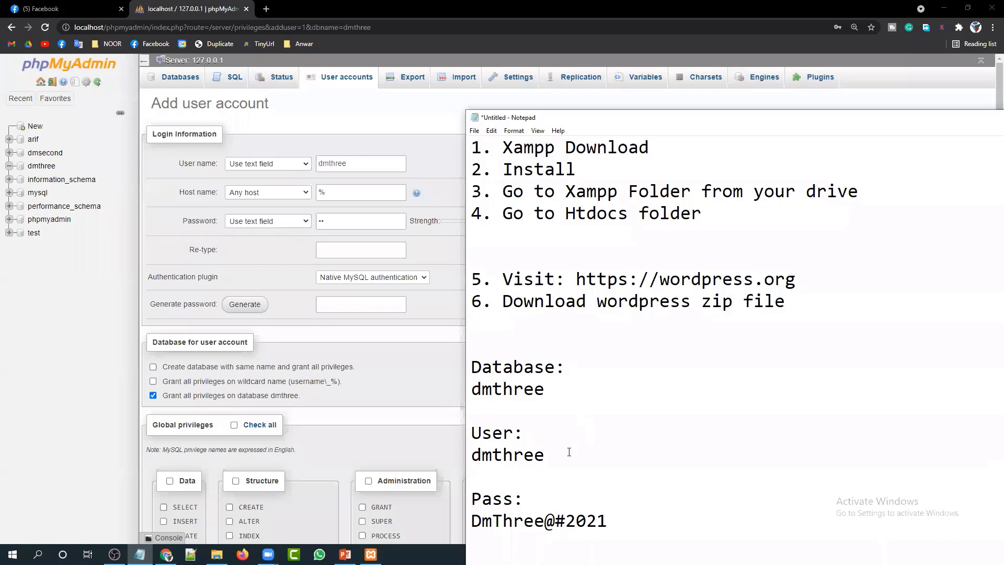
left_click(367, 166)
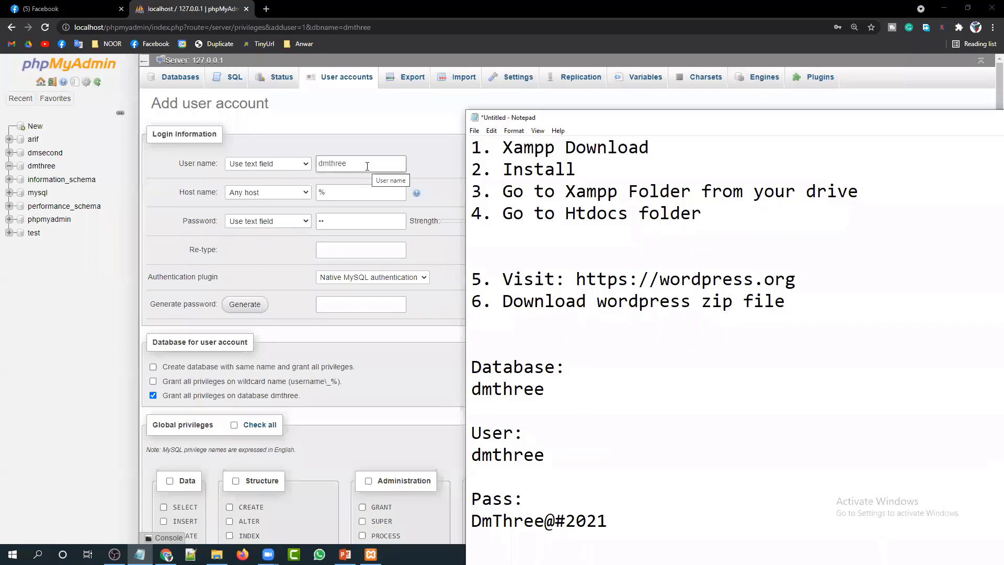
Step: Copy the noted password into both the Password and Re-type fields
left_click(634, 524)
left_click_drag(608, 520, 469, 514)
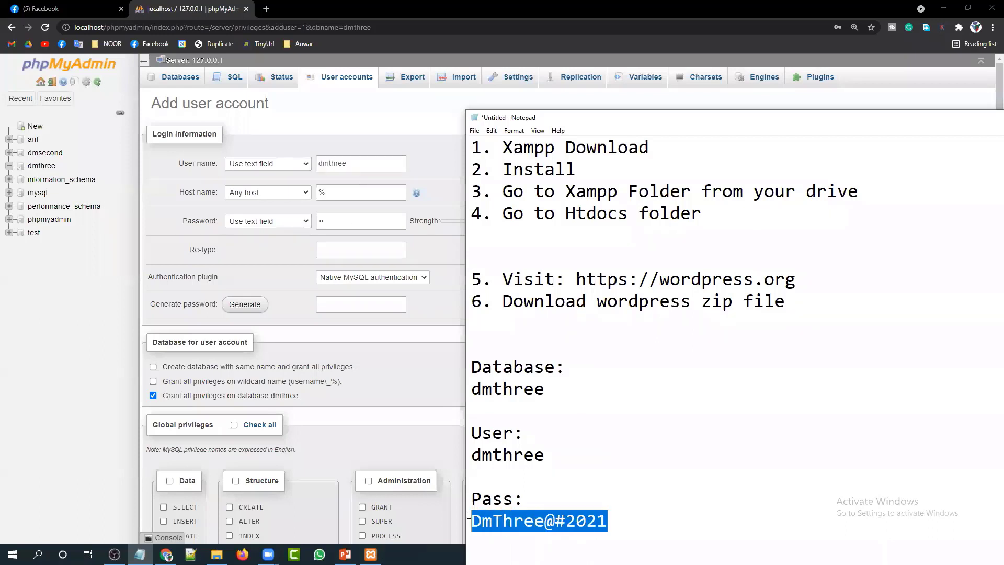
right_click(500, 523)
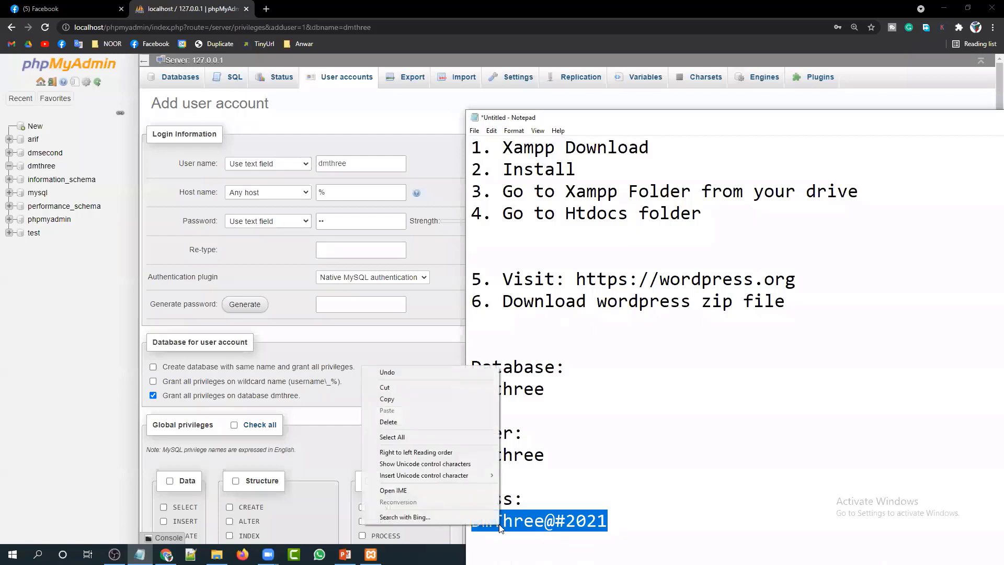
left_click(410, 400)
double_click(349, 219)
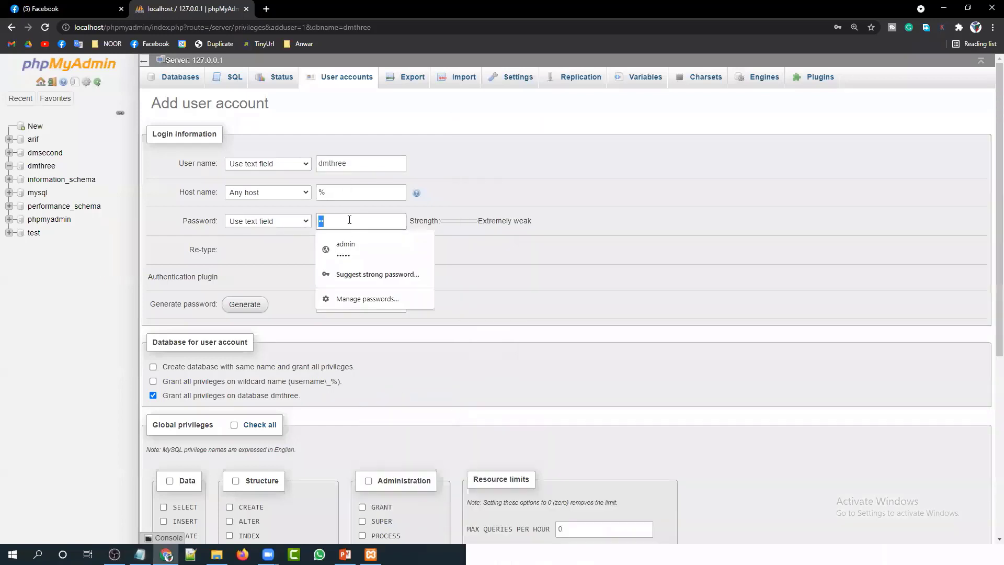
key("BackSpace")
key("ctrl+v")
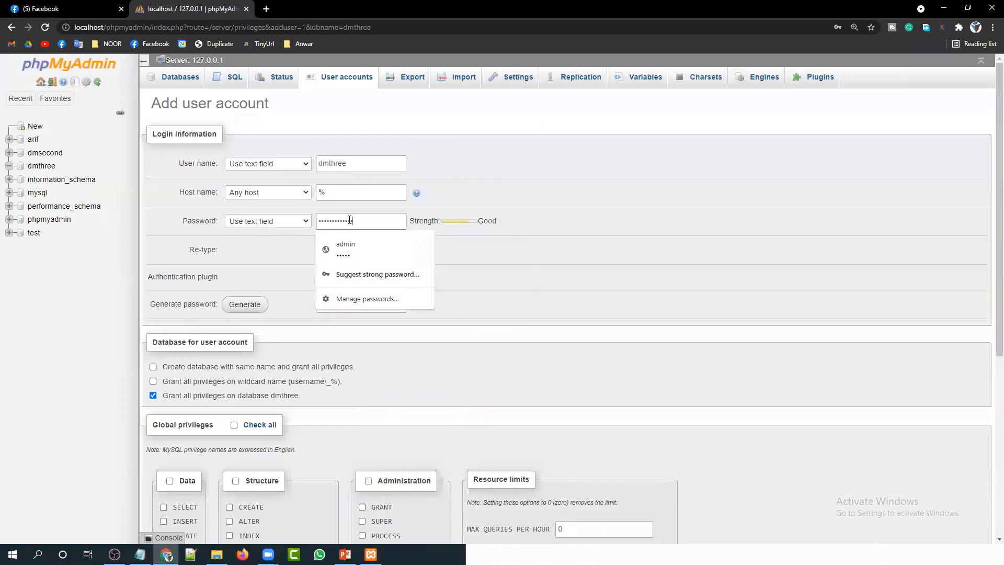
left_click(561, 227)
left_click(341, 249)
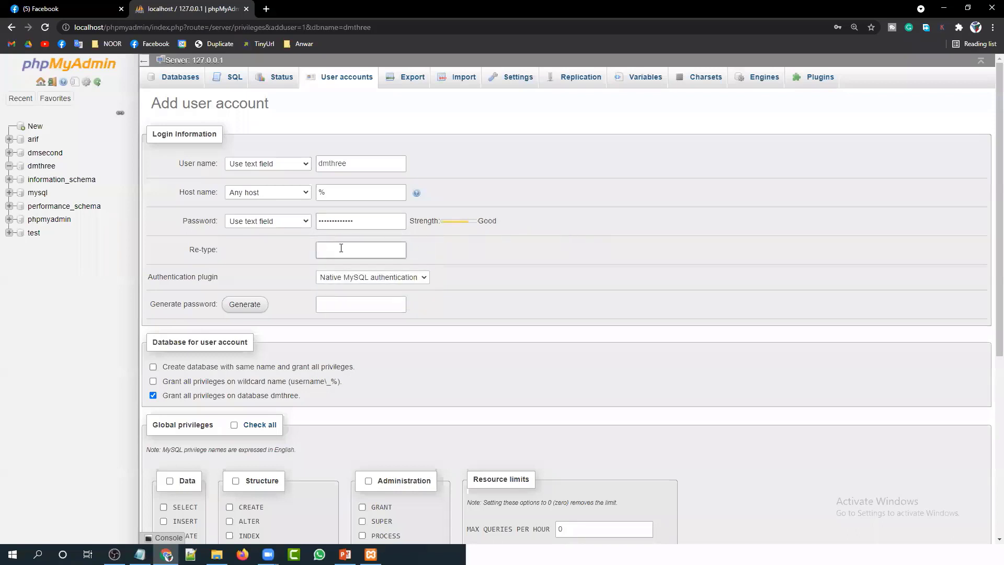
key("ctrl+v")
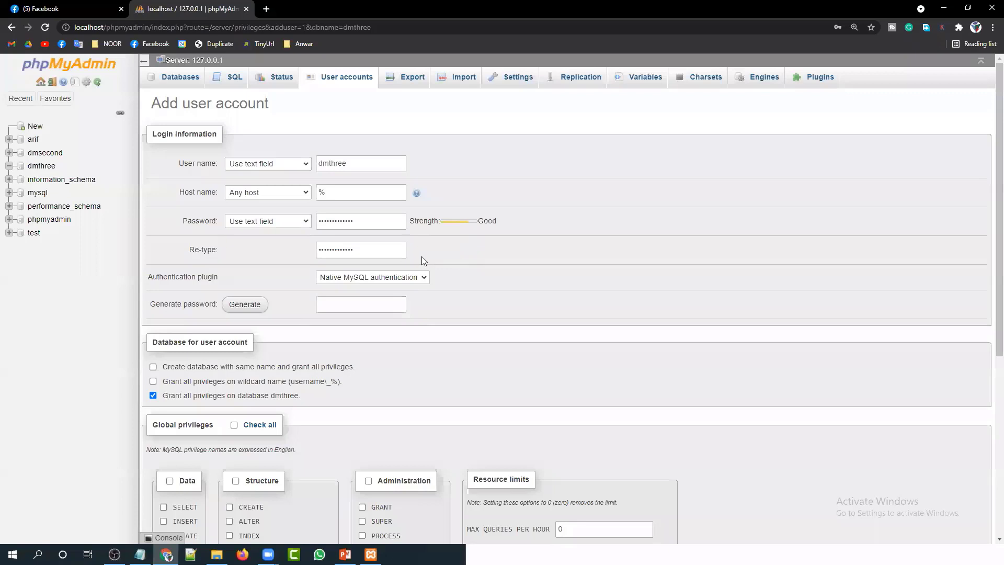
Step: Grant all global privileges, create the dmthree account, decline saving the password, return to notes
scroll(268, 251, "down", 3)
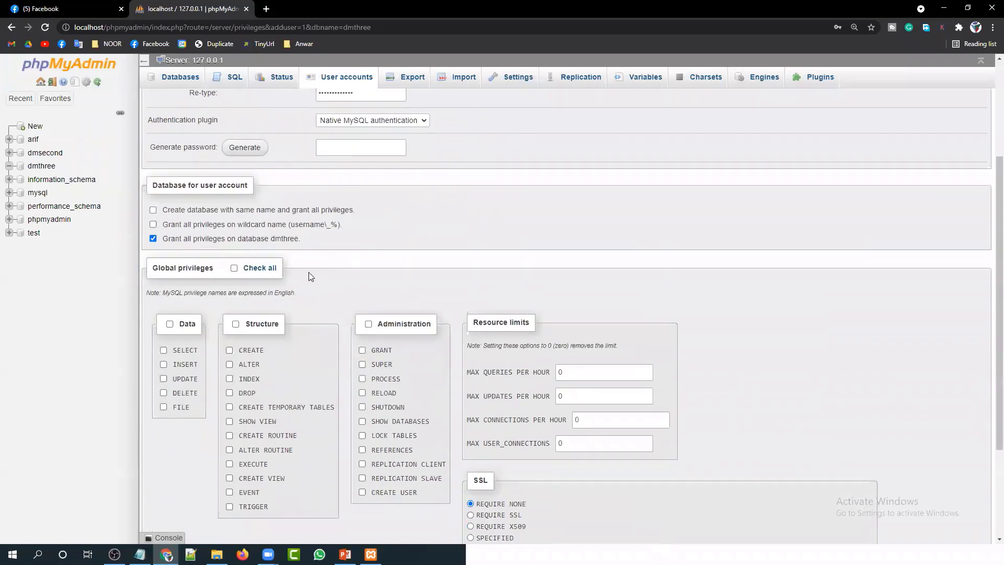
left_click(234, 269)
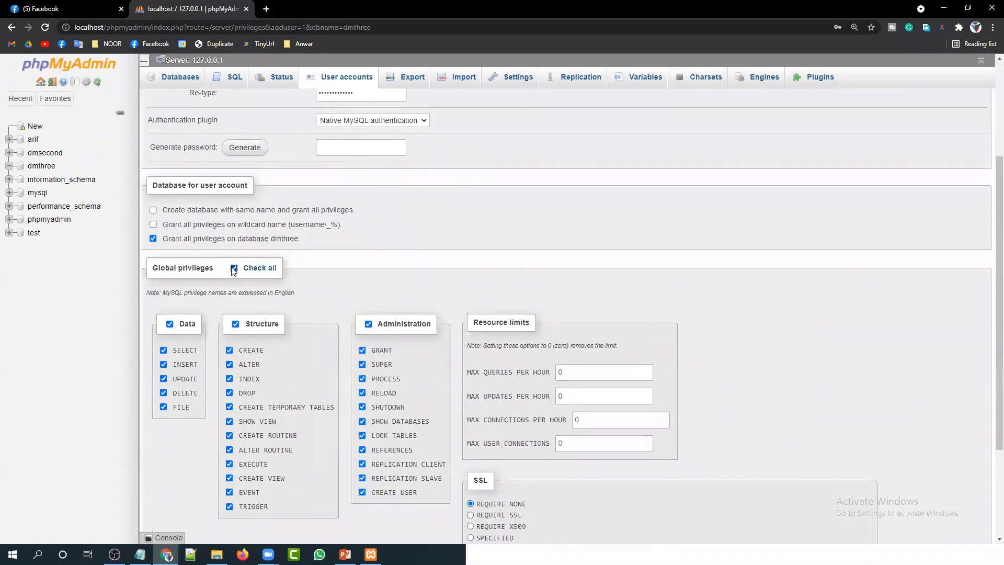
scroll(417, 209, "up", 3)
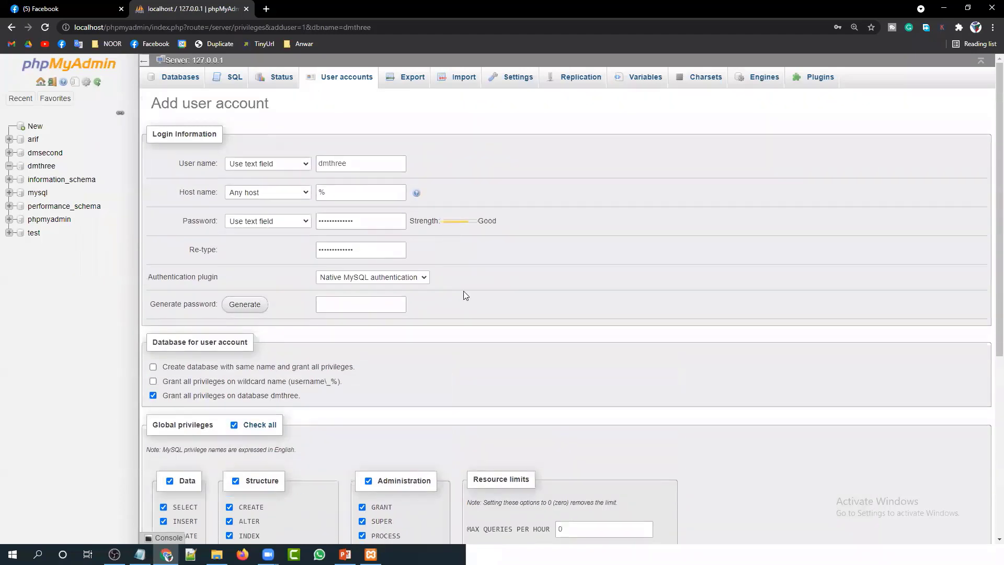
scroll(466, 295, "down", 4)
scroll(465, 295, "up", 4)
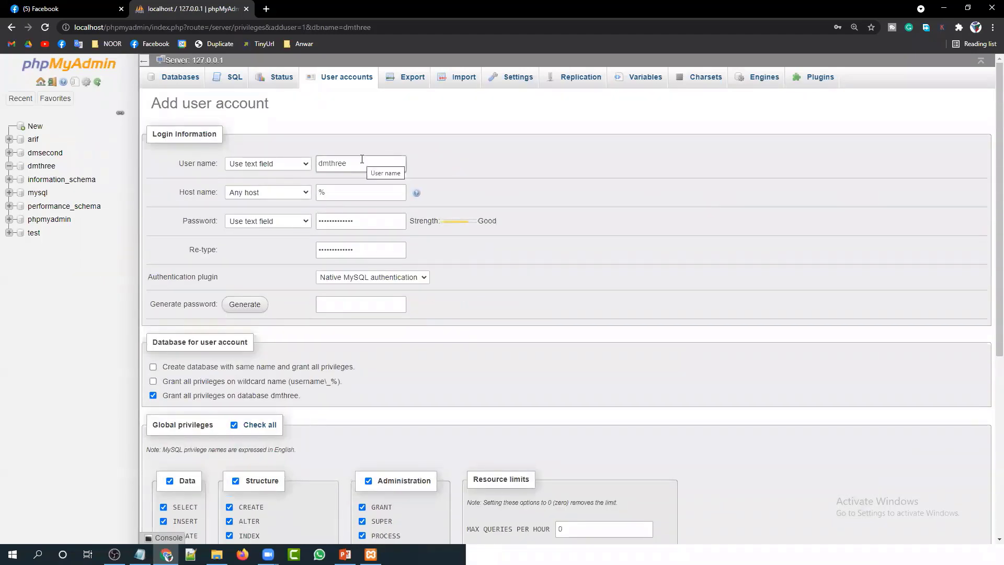
scroll(494, 299, "down", 1)
scroll(494, 299, "down", 4)
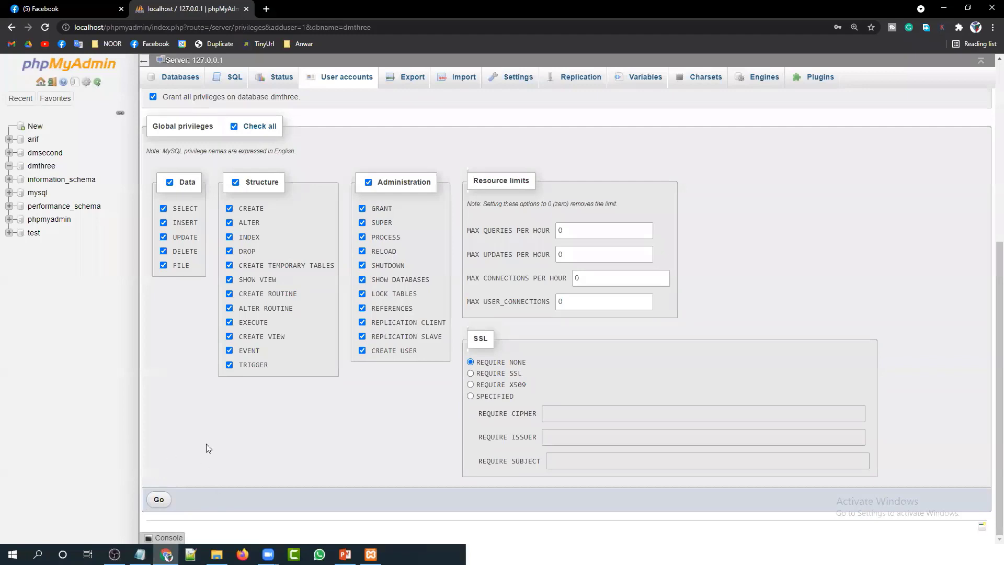
left_click(155, 501)
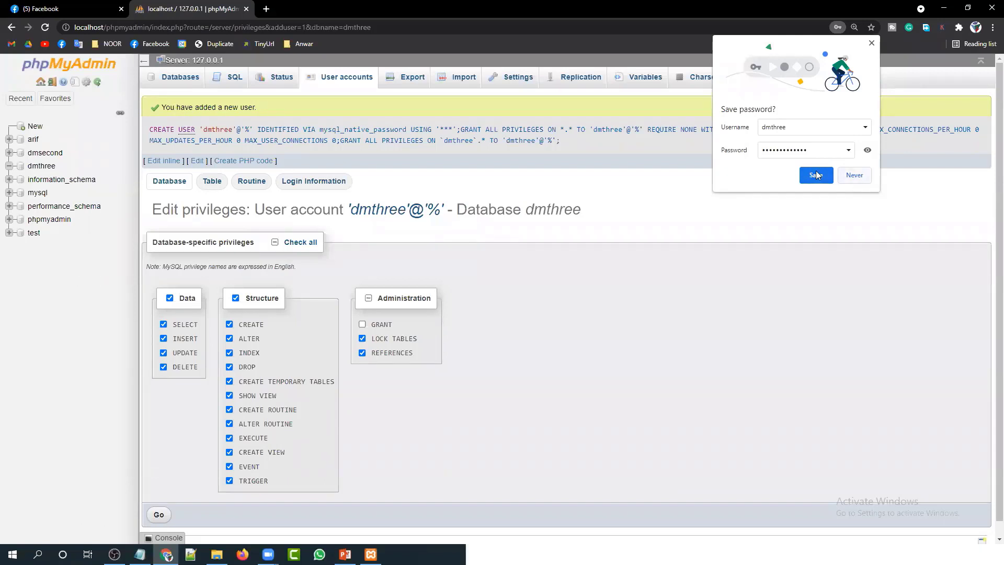
left_click(862, 176)
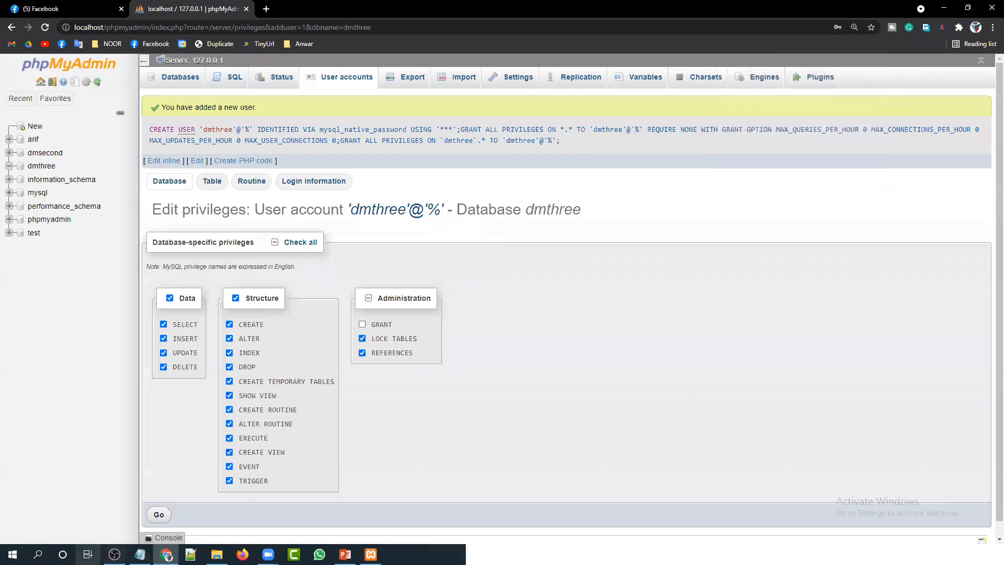
left_click(140, 554)
left_click(512, 322)
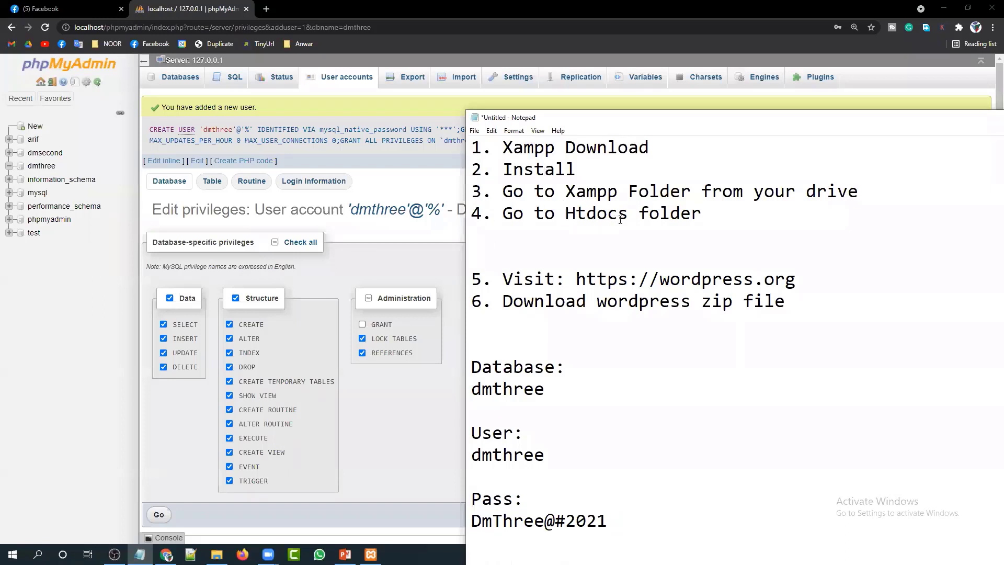
Step: Start step 7 as 'Go to htdocs > Create a folder > Copy & Paste Word…'
left_click(812, 279)
key("Return")
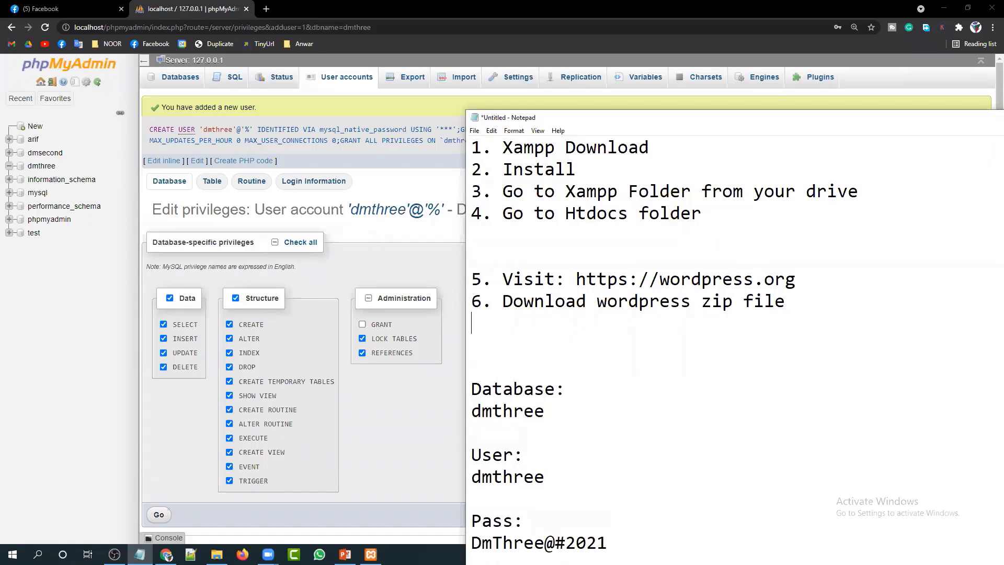
type("7. go")
key("BackSpace")
key("BackSpace")
type("Gpo")
key("BackSpace")
key("BackSpace")
type("o to htdocs ")
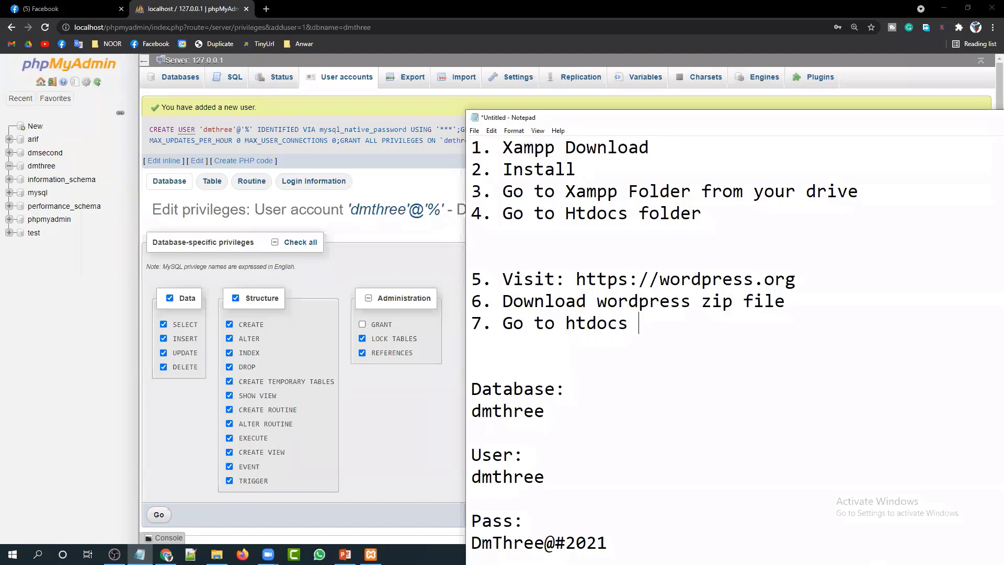
type("> C")
key("BackSpace")
type("Create")
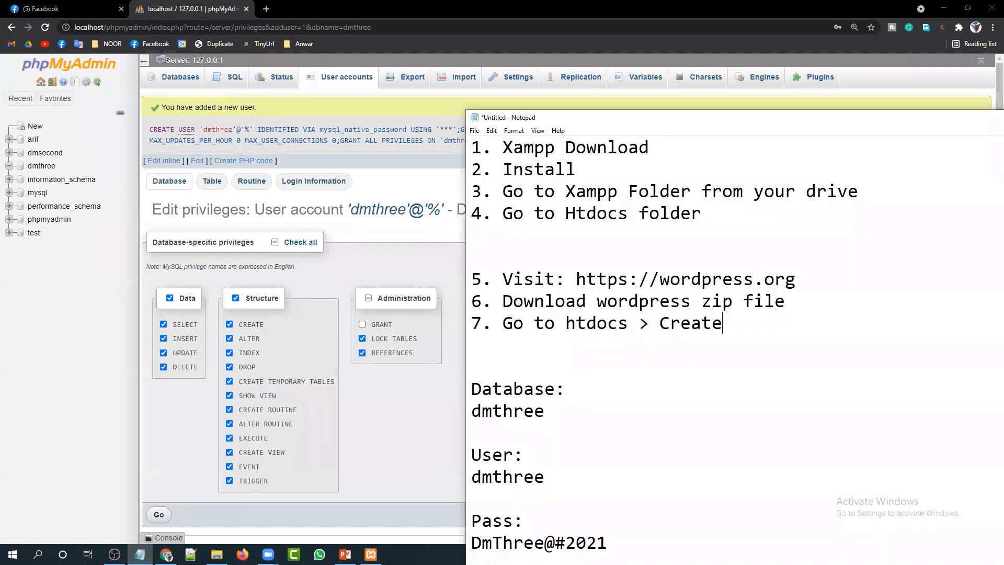
type(" a folder >")
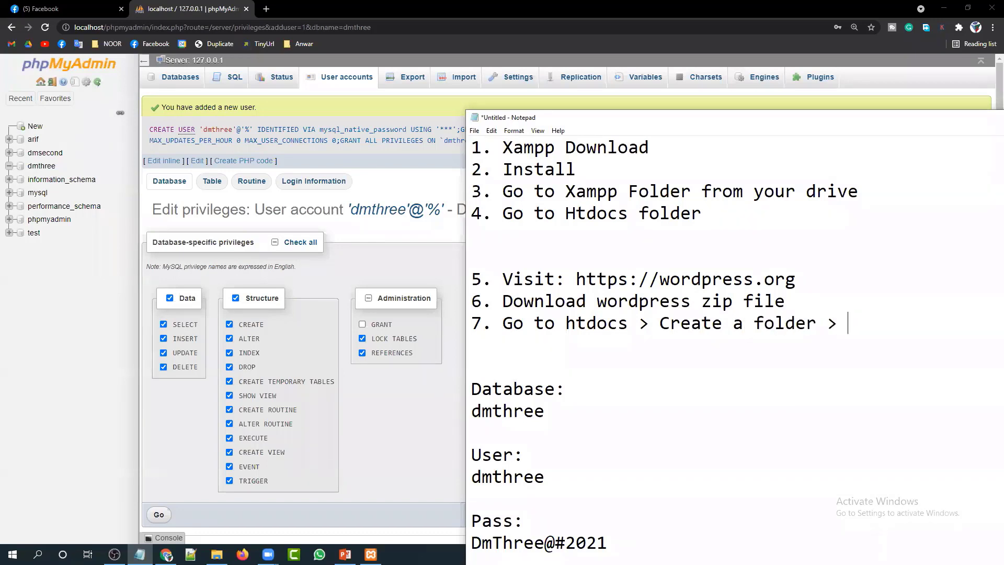
key("BackSpace")
key("BackSpace")
type("C")
type("opyand")
key("BackSpace")
key("BackSpace")
key("BackSpace")
type("& Pas")
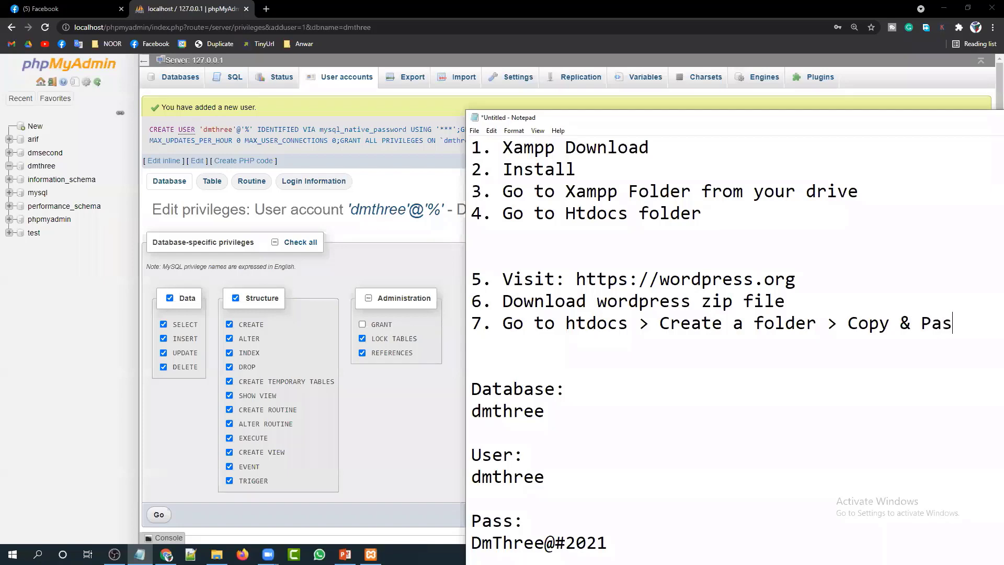
type("te Word")
Step: Maximize Notepad and finish step 7 with 'zip file > Unzip the file into your created folder.'
double_click(784, 119)
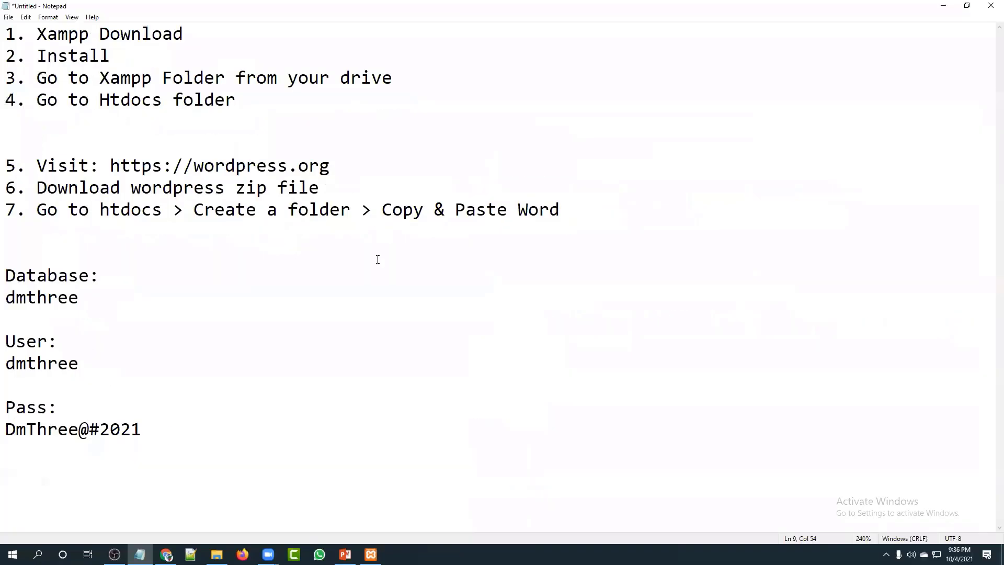
type("press zip five")
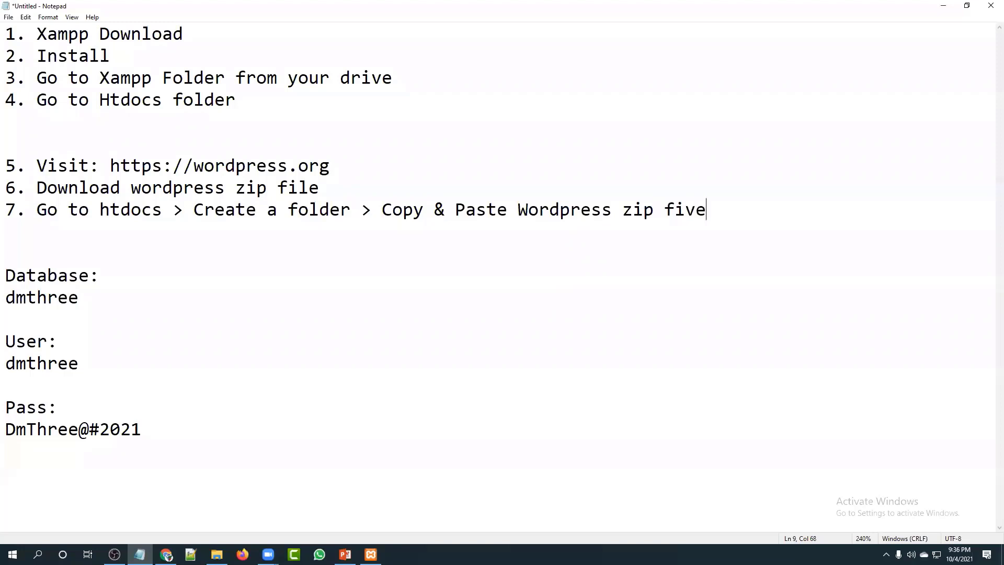
key("BackSpace")
key("BackSpace")
type("le > ")
type("Unzo")
key("BackSpace")
type("ip th")
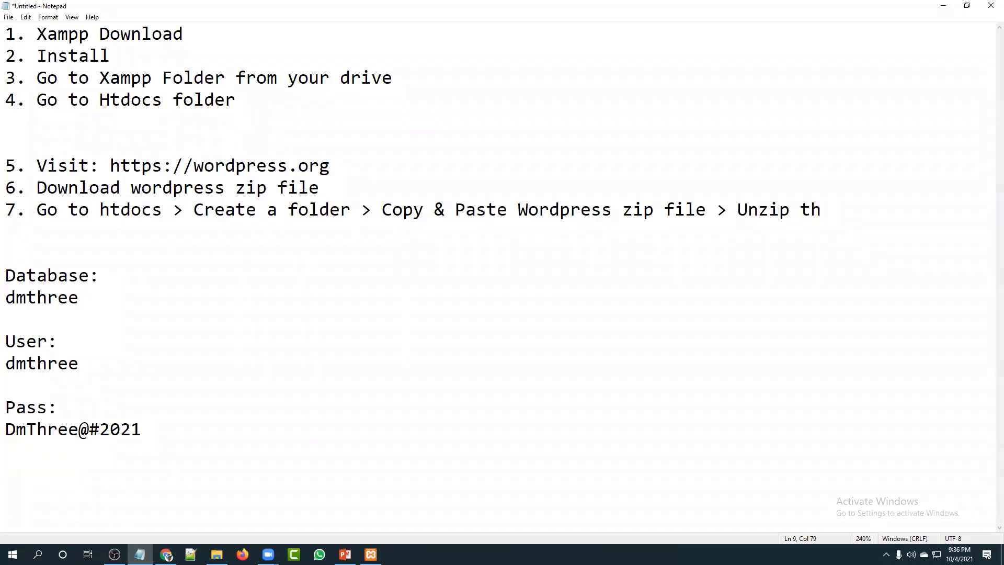
type("e file into to")
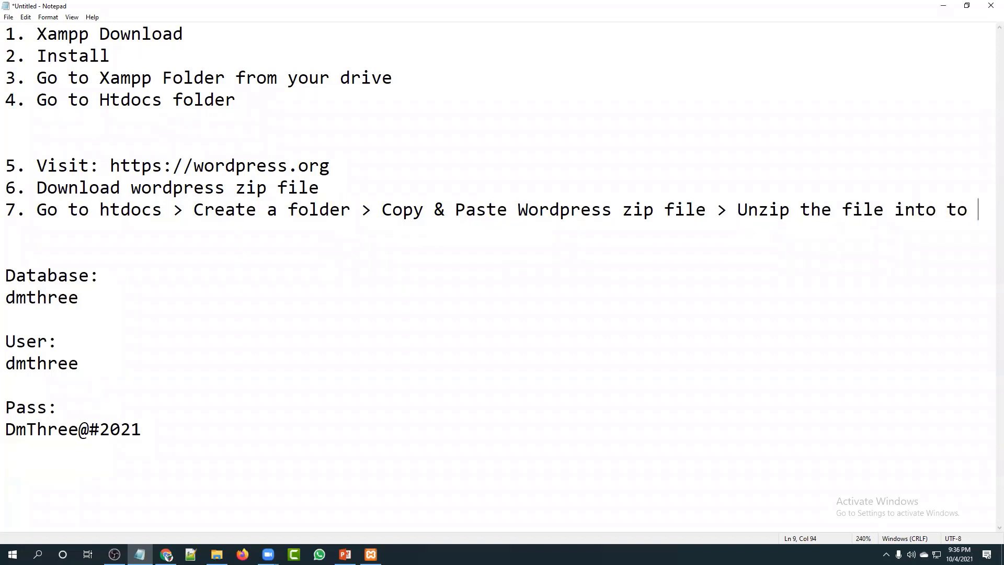
key("BackSpace")
key("BackSpace")
key("BackSpace")
type("your created ")
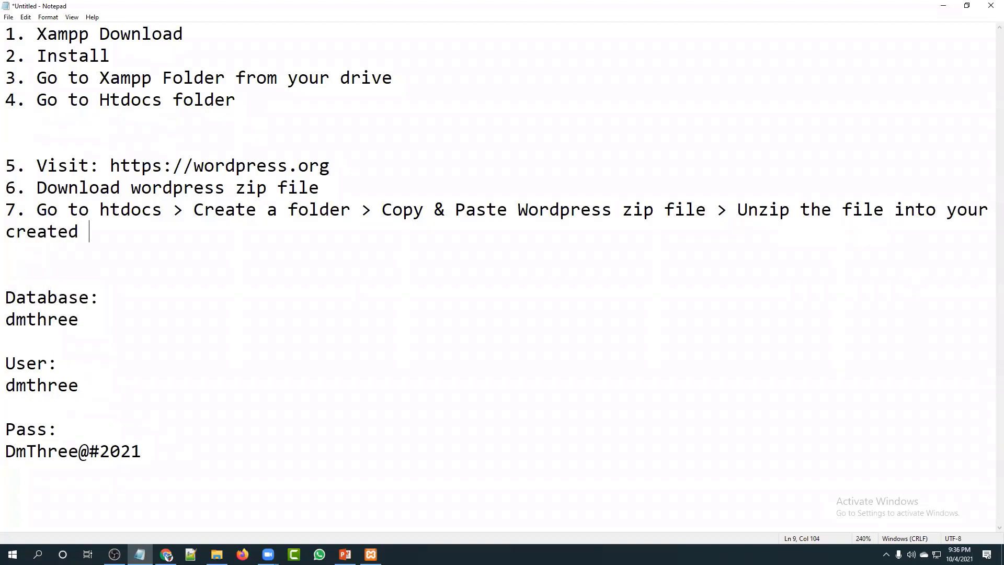
type("folder.")
key("Return")
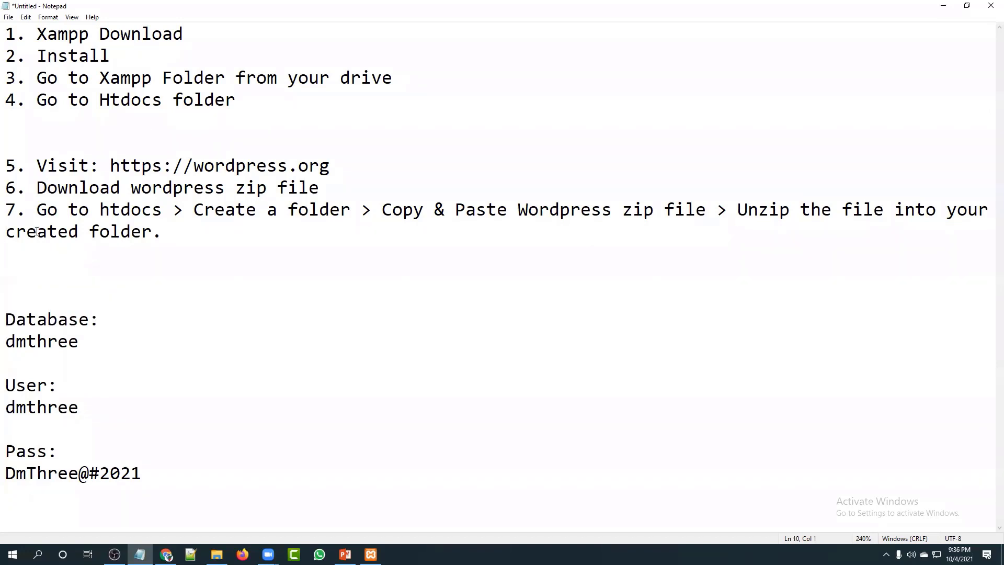
Step: Split step 7 into three Tab-indented sub-lines and leave space for step 8
left_click(176, 209)
key("Return")
key("Tab")
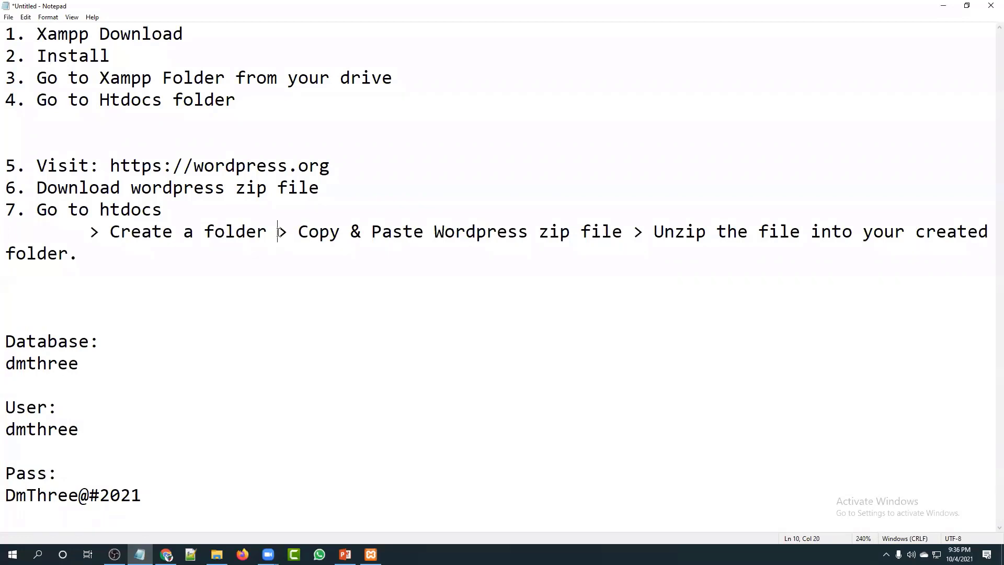
key("Return")
key("Tab")
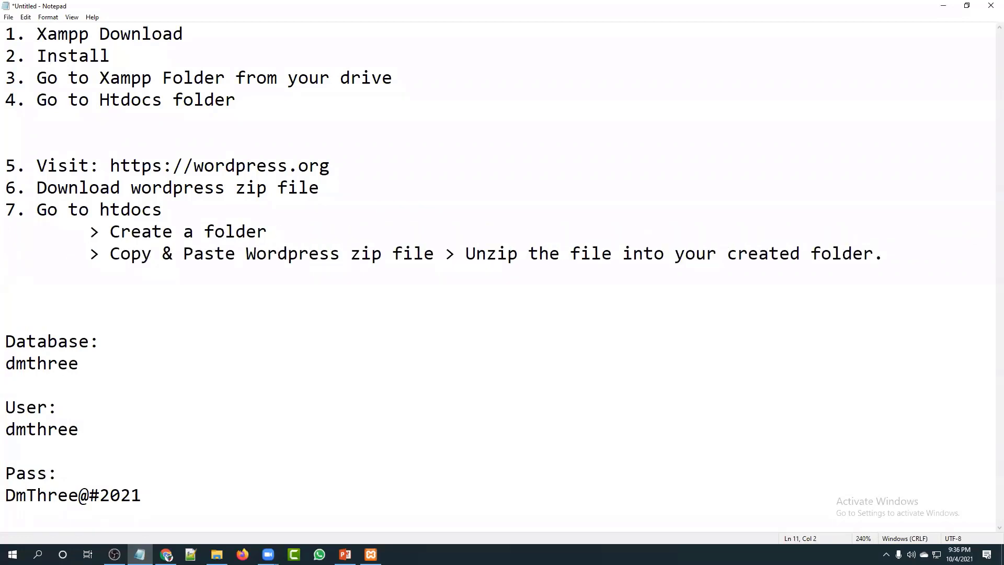
left_click(448, 253)
key("Return")
key("Tab")
left_click(544, 287)
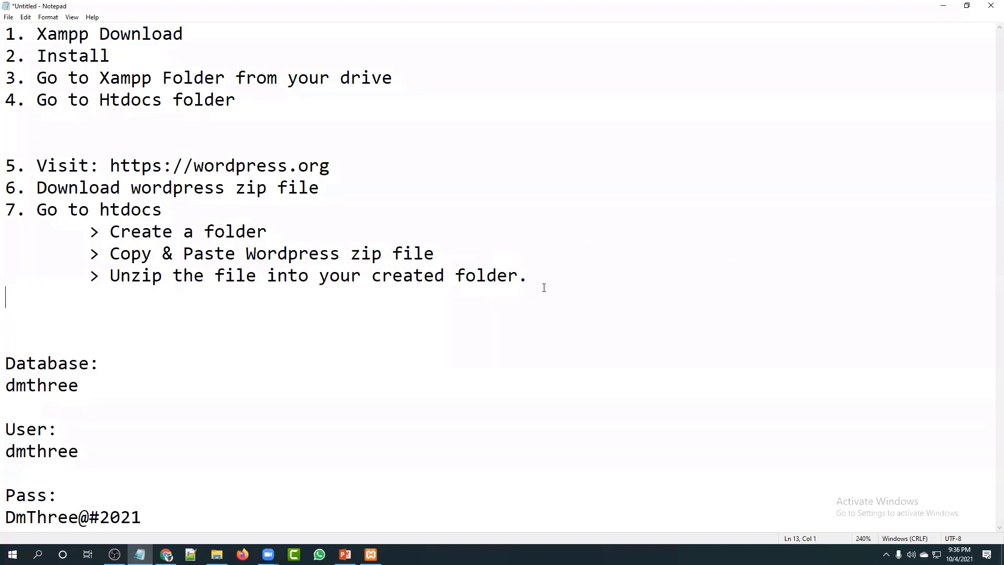
key("BackSpace")
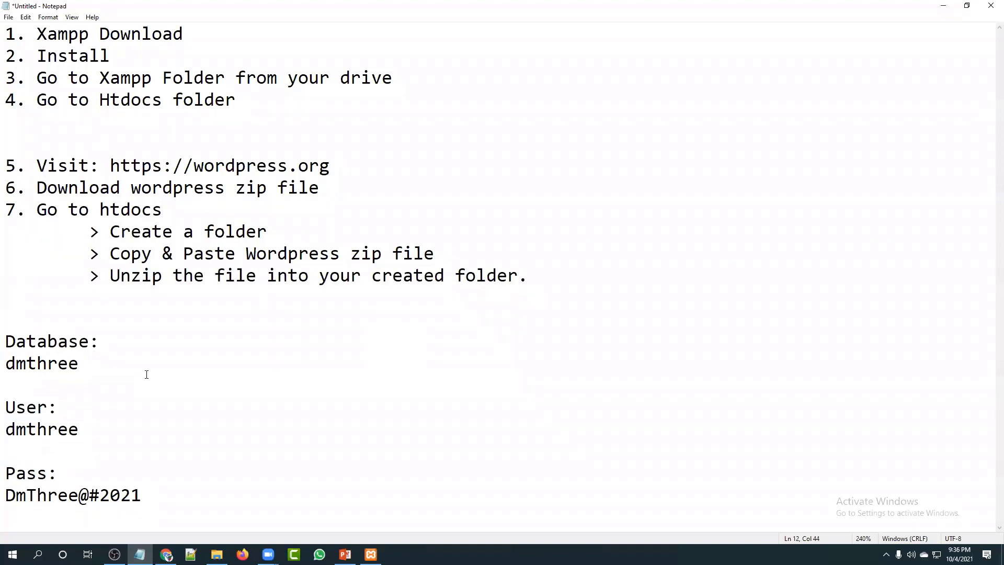
key("Return")
key("Return")
Step: Add step 8 'Go to Browser' with sub-points localhost/phpmyadmin and 'Create New From left site.'
type("8.")
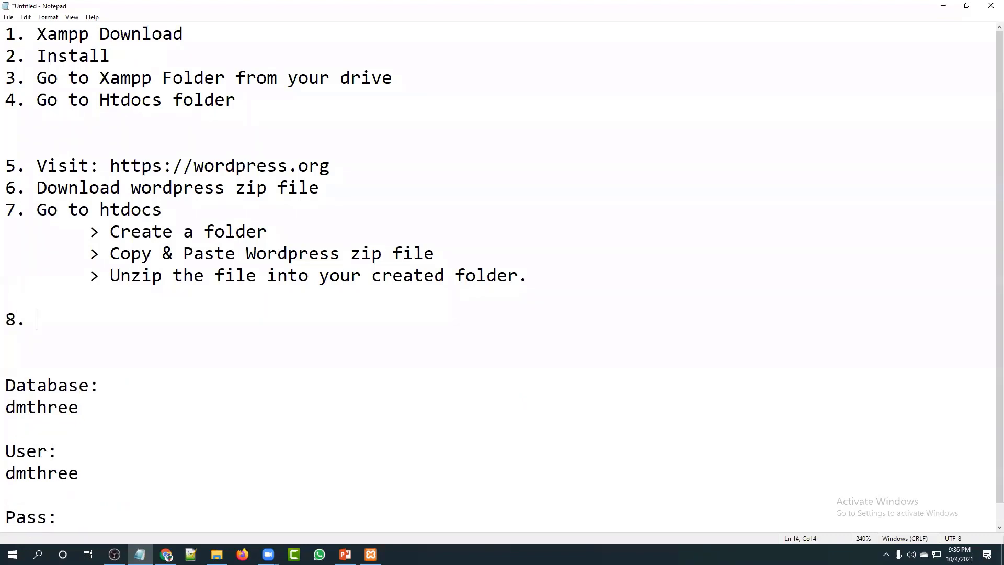
type(" Go to Browser")
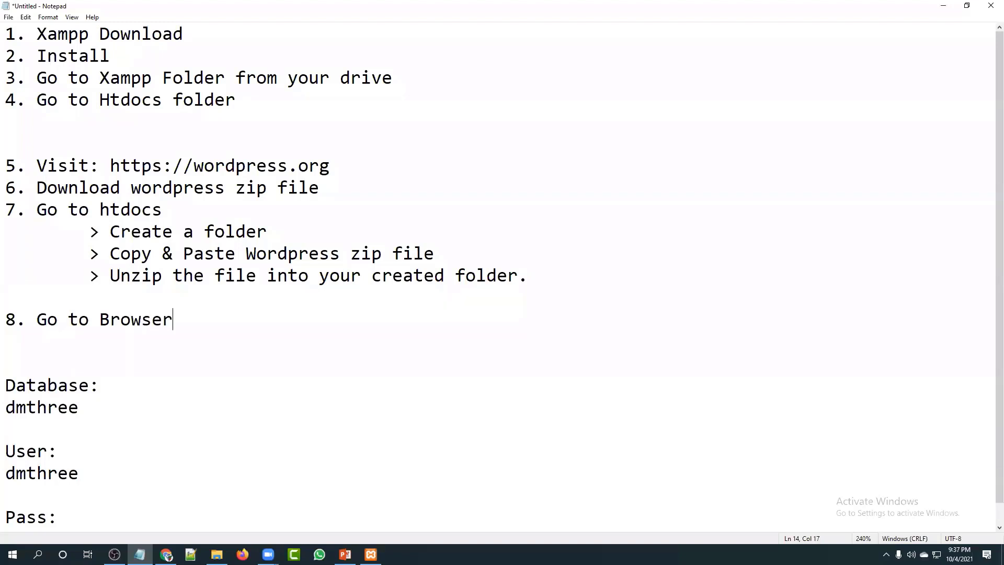
key("Return")
key("Tab")
type("> ")
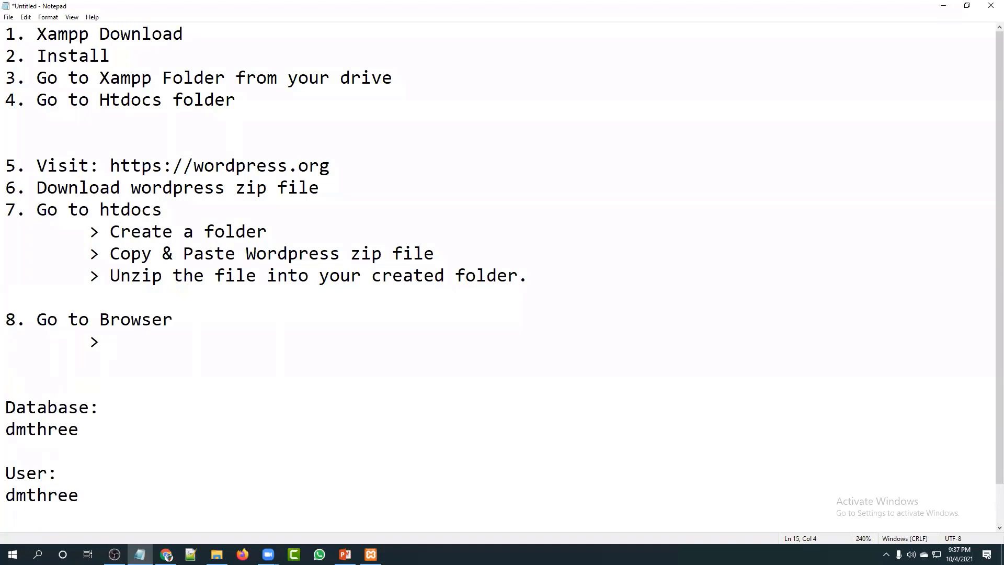
type("localhost/")
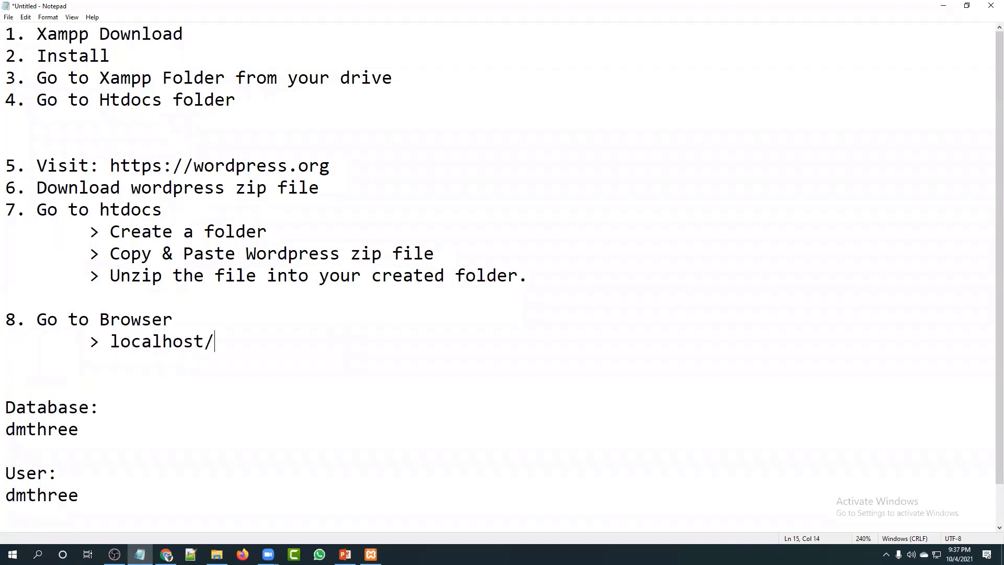
type("phpmyadmin")
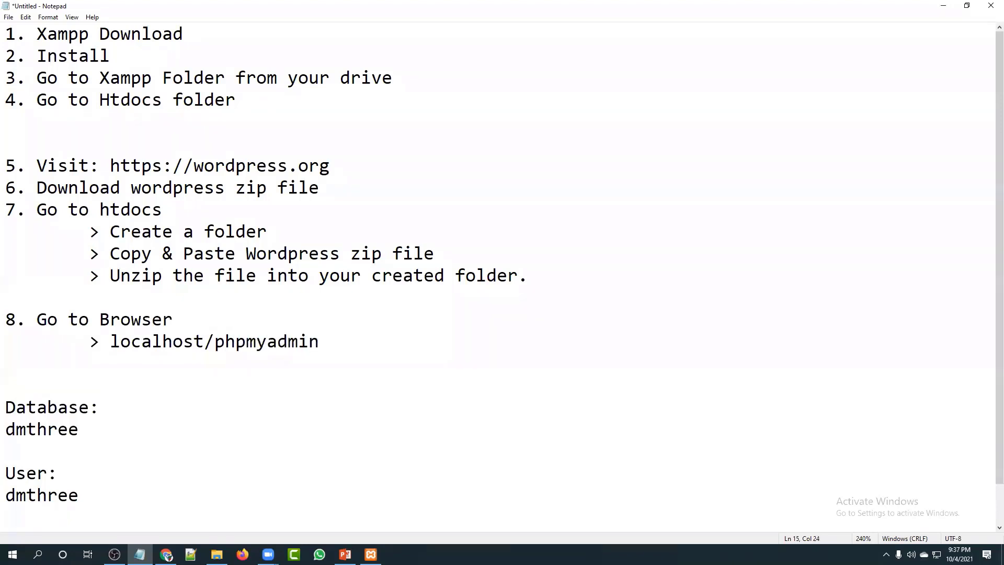
key("Return")
key("Tab")
type("> ")
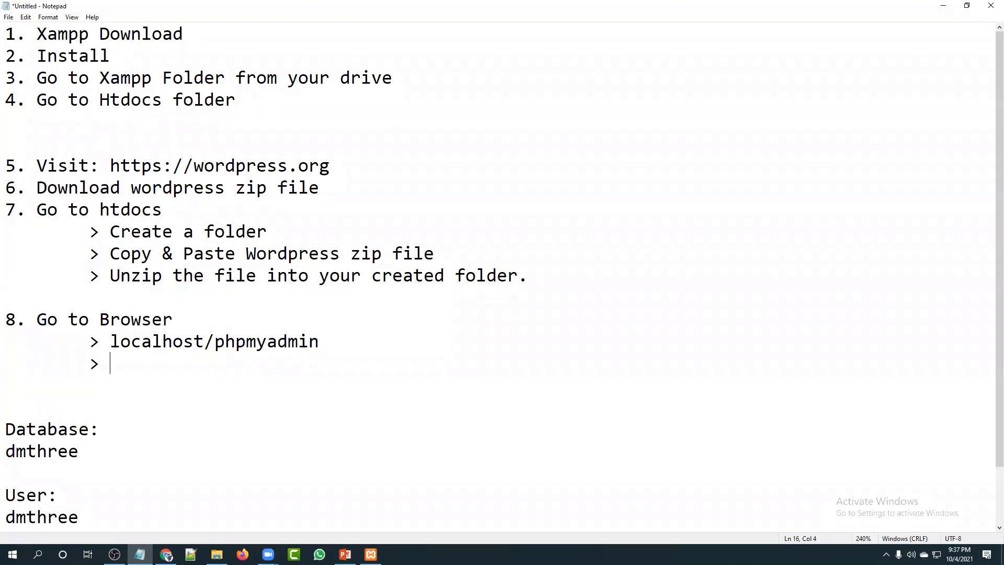
type("Create New ")
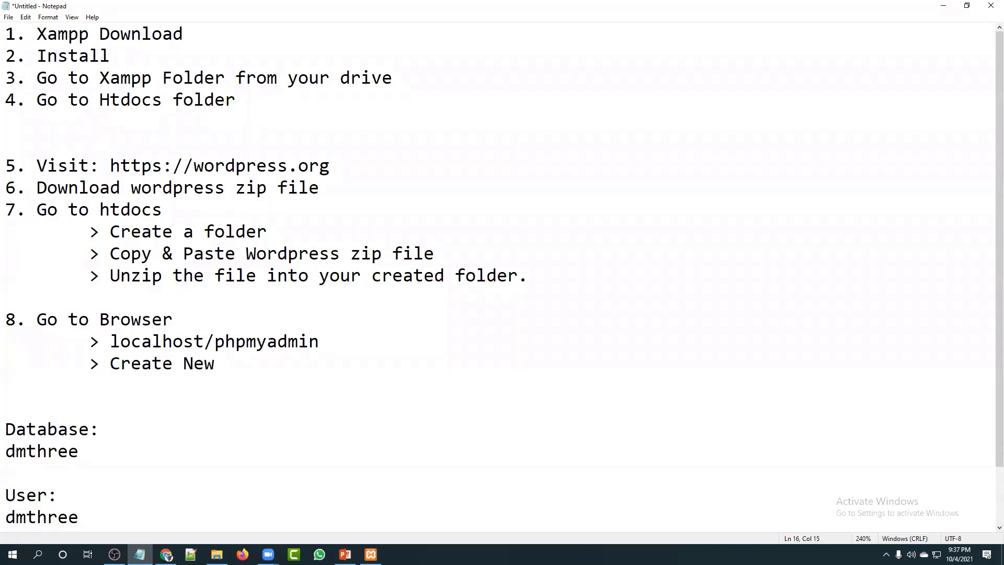
type("From lef")
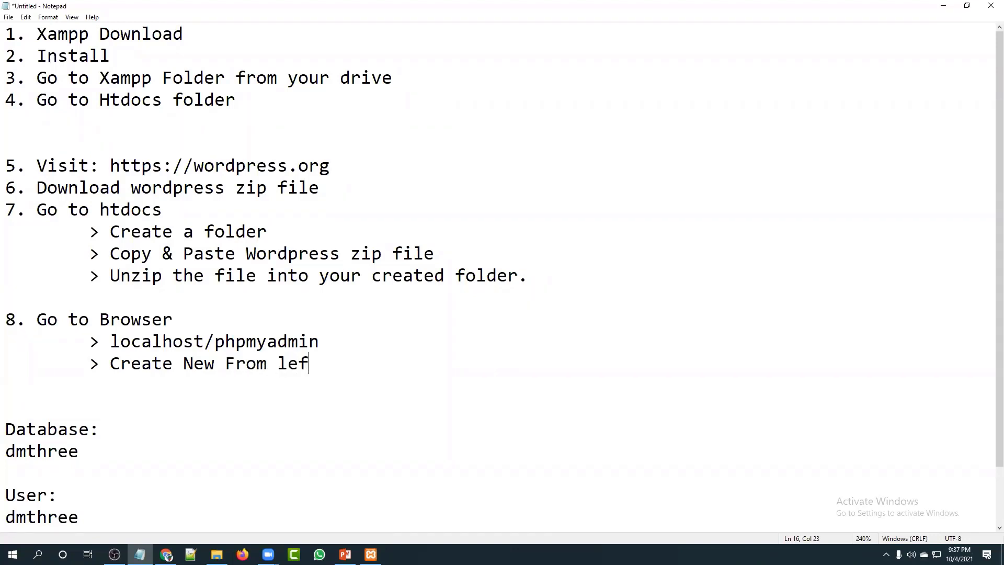
type("t site.")
Step: Quote "New" and add sub-point 'Create a Database with "Created Folder's Name"'
left_click(177, 363)
type("\"")
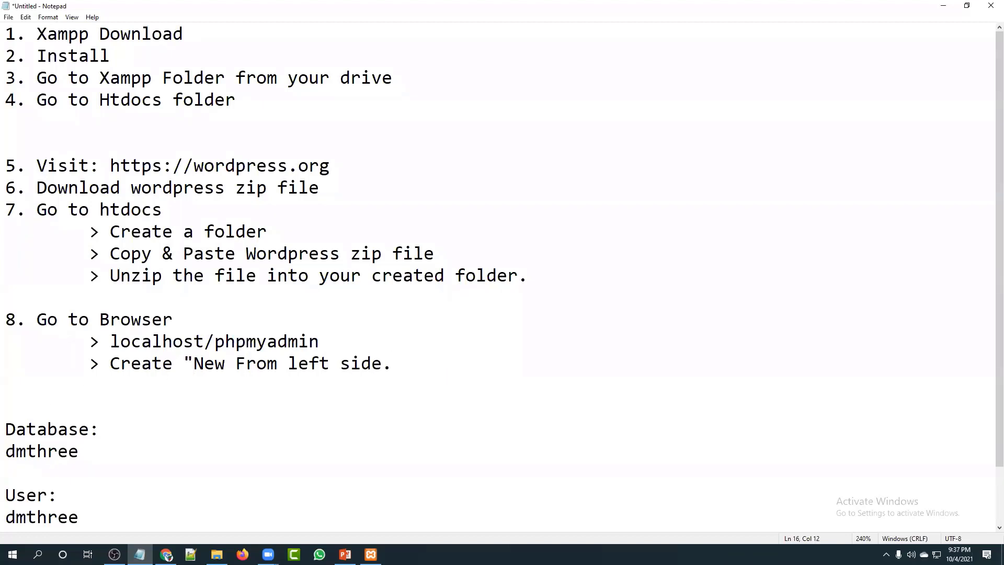
left_click(225, 364)
type("\"")
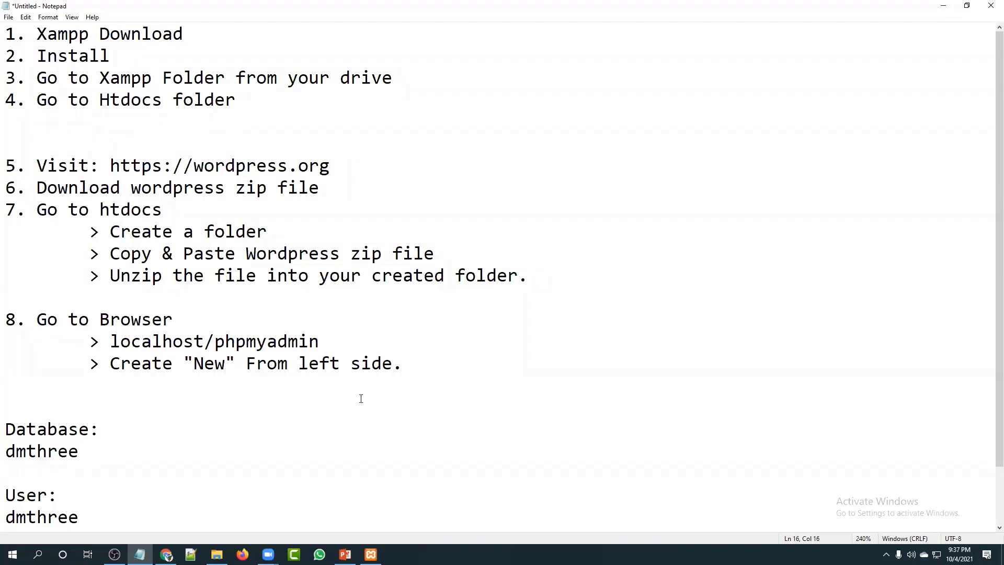
left_click(417, 371)
key("Return")
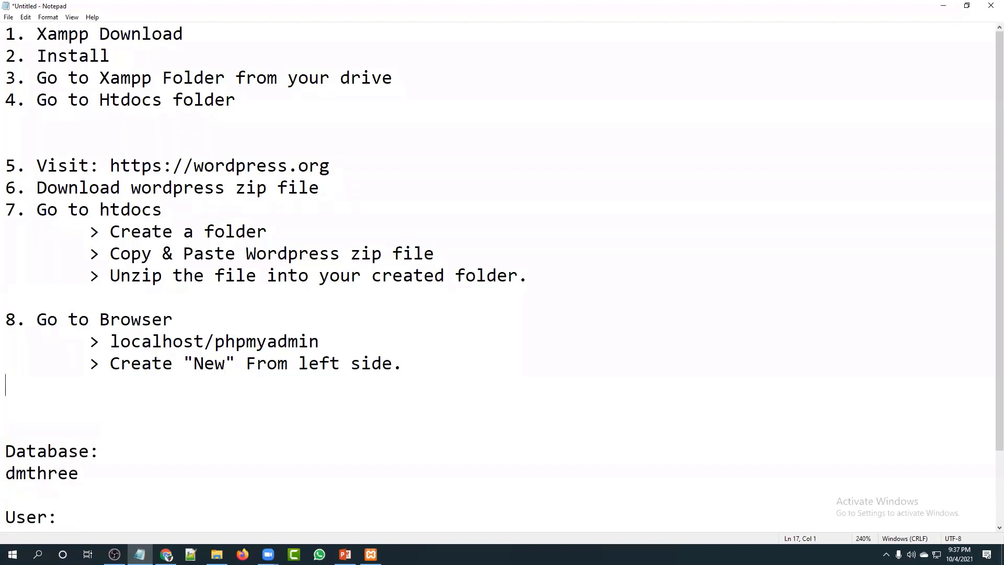
type("> Create ")
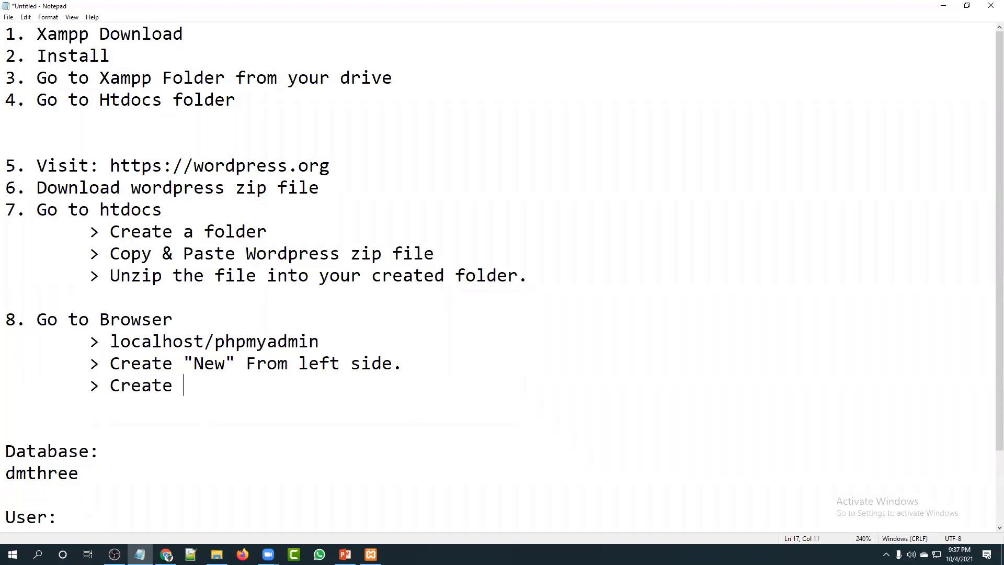
type("a Databa")
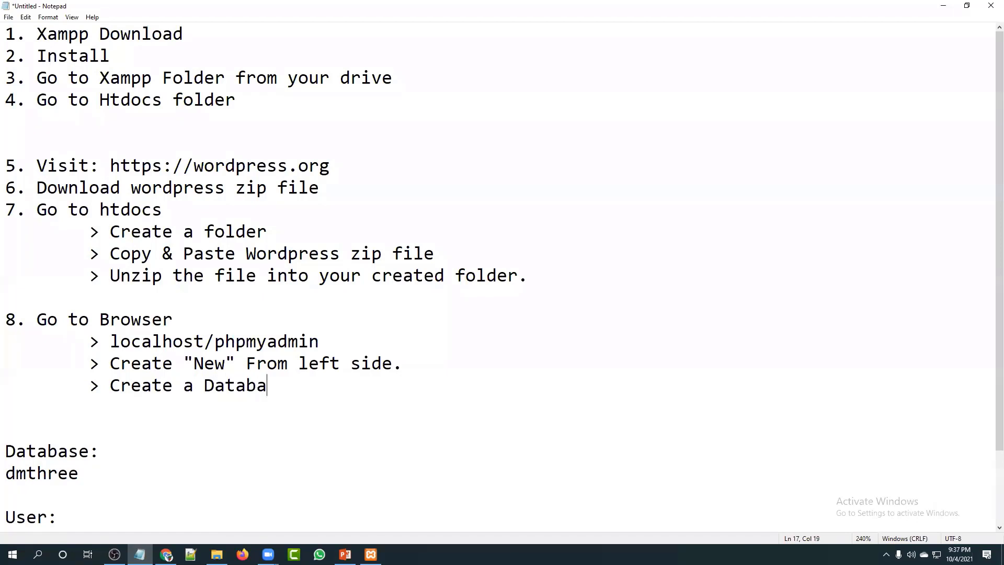
type("se with ")
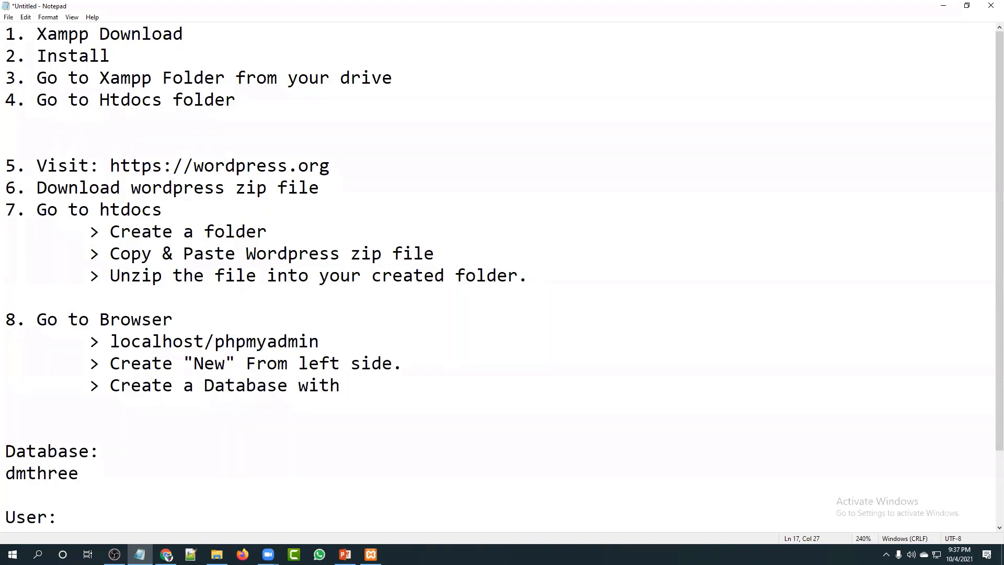
type("\"\"")
key("Left")
type("Created F")
type("older")
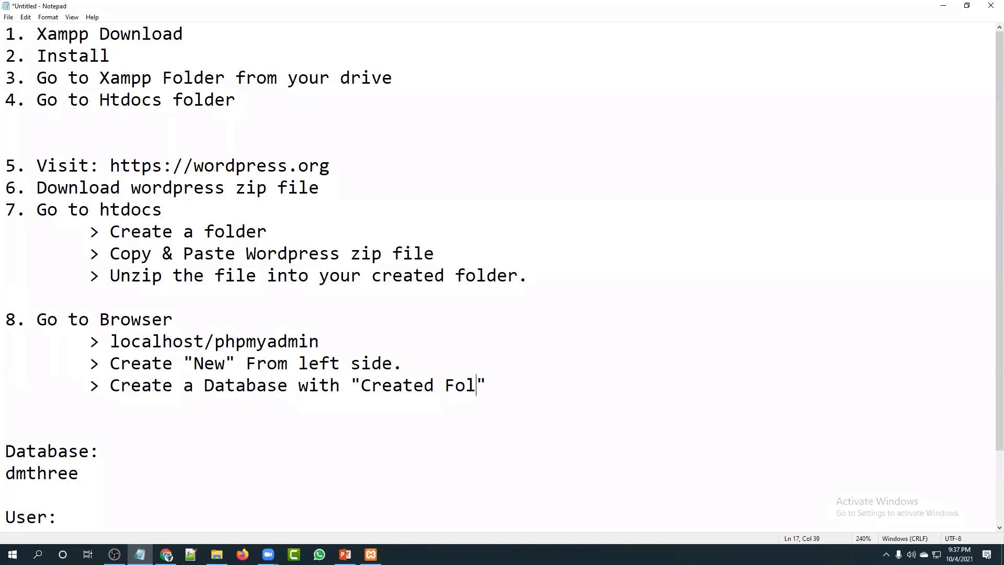
key("BackSpace")
type("'s Name")
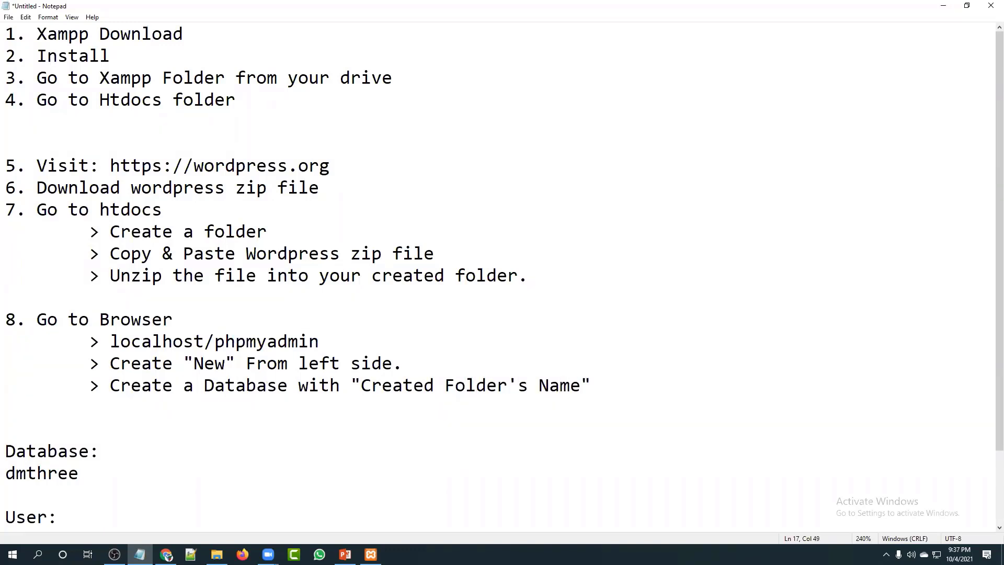
key("End")
key("Return")
key("Tab")
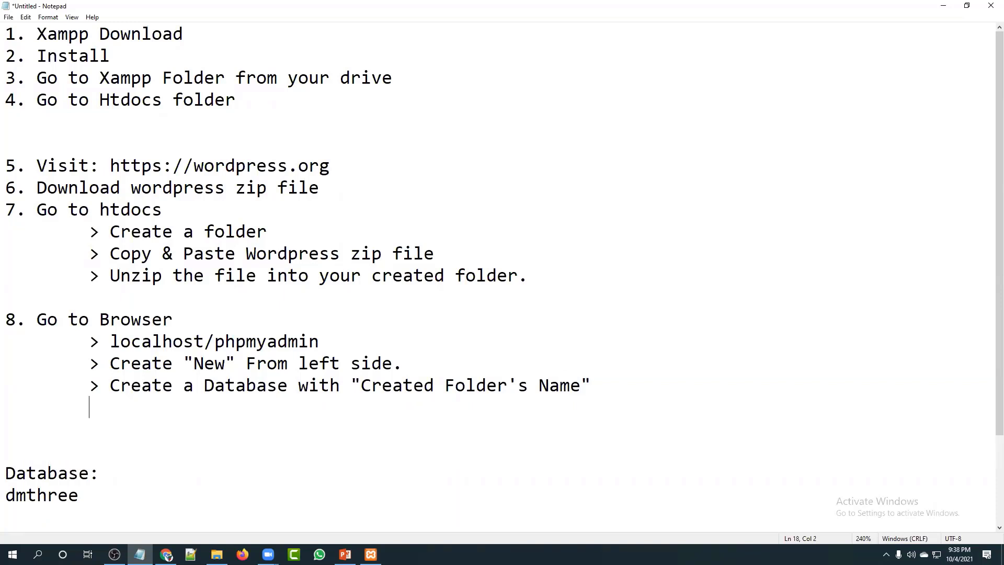
Step: Add '> Click Privillage option' with indented sub-steps 'Create a new User' and 'Create a user name'
type("> Click Privillag")
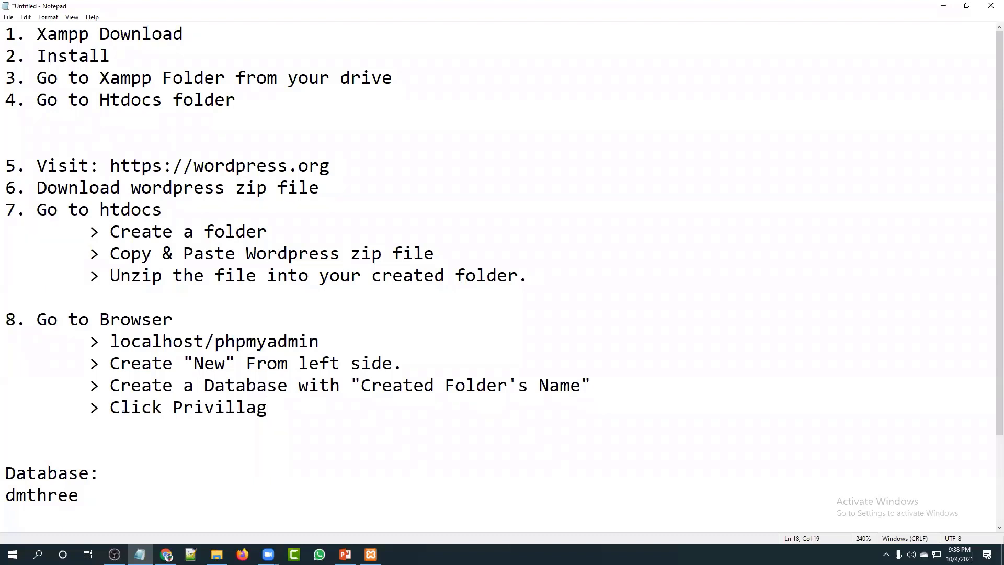
type("e option")
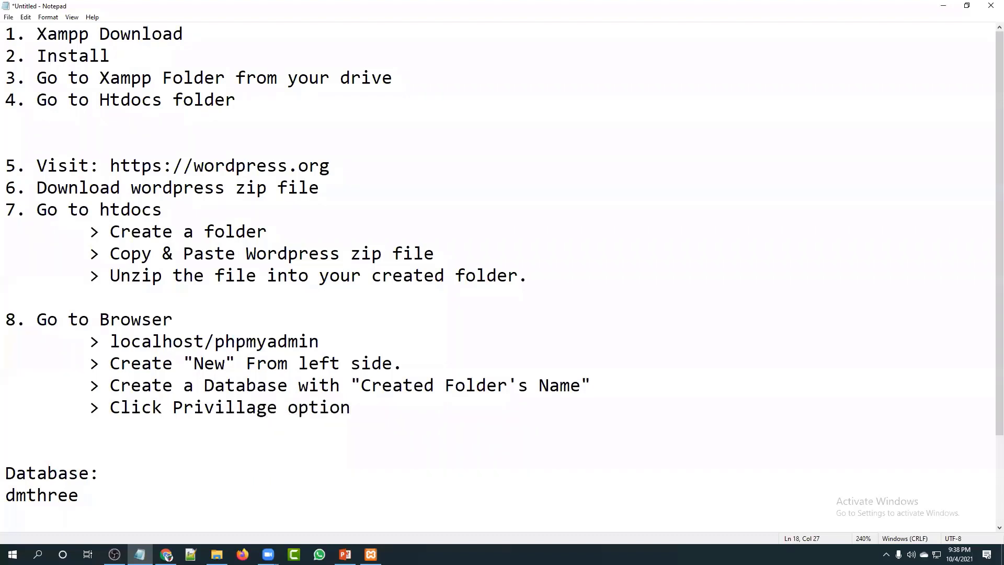
key("Return")
key("Tab")
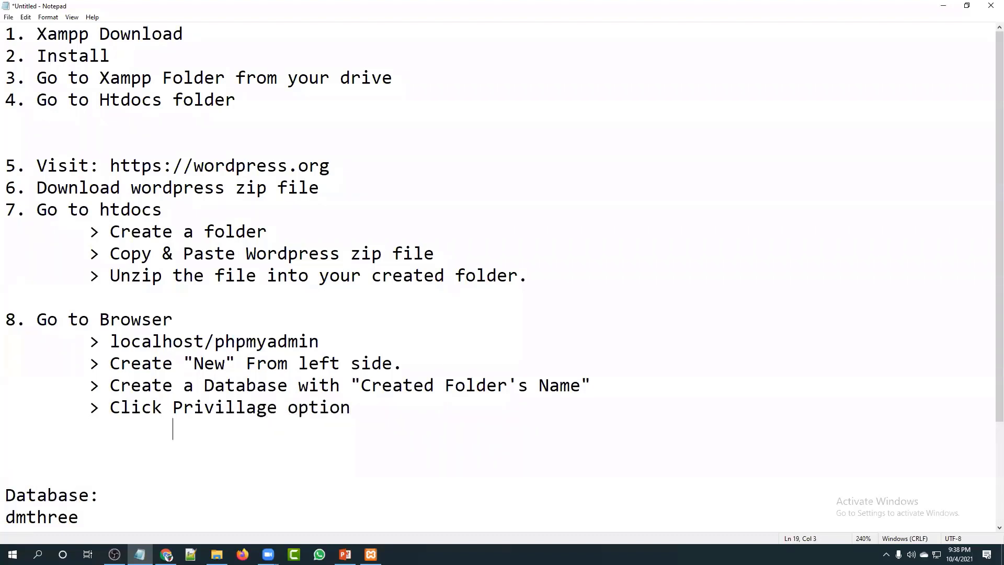
type("> Create")
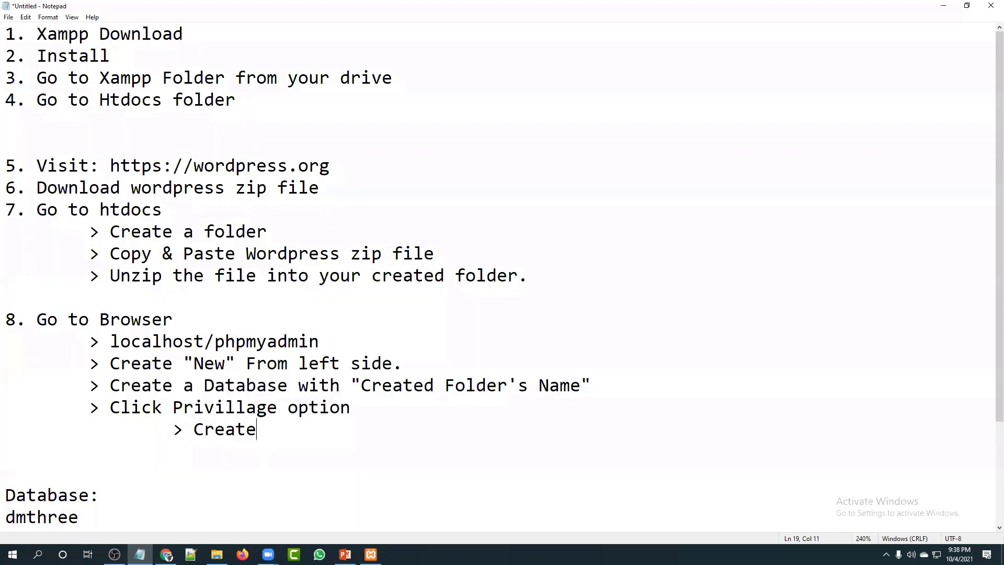
type(" a new User")
key("Return")
key("Tab")
key("Tab")
key("Tab")
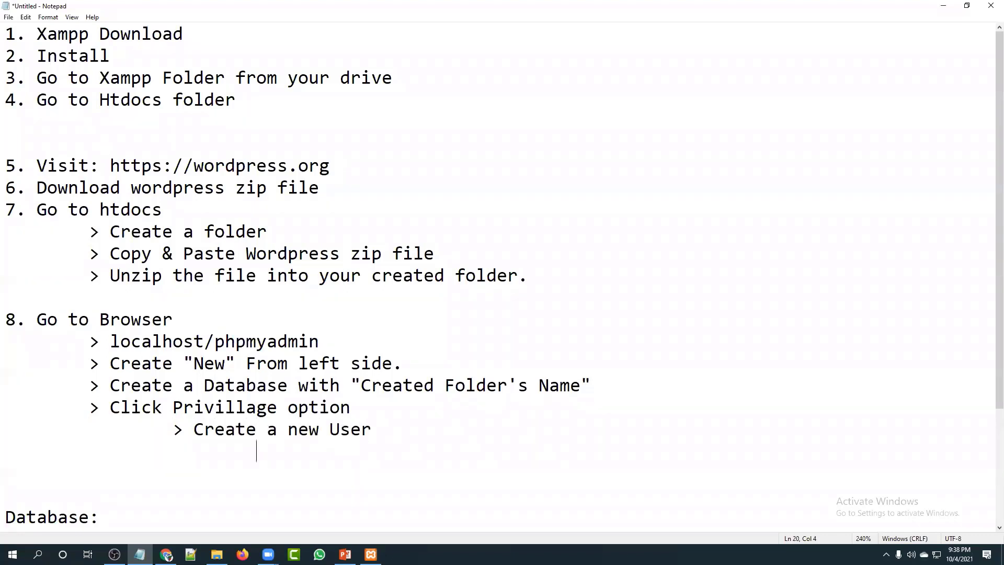
key("BackSpace")
type("> Create a user name")
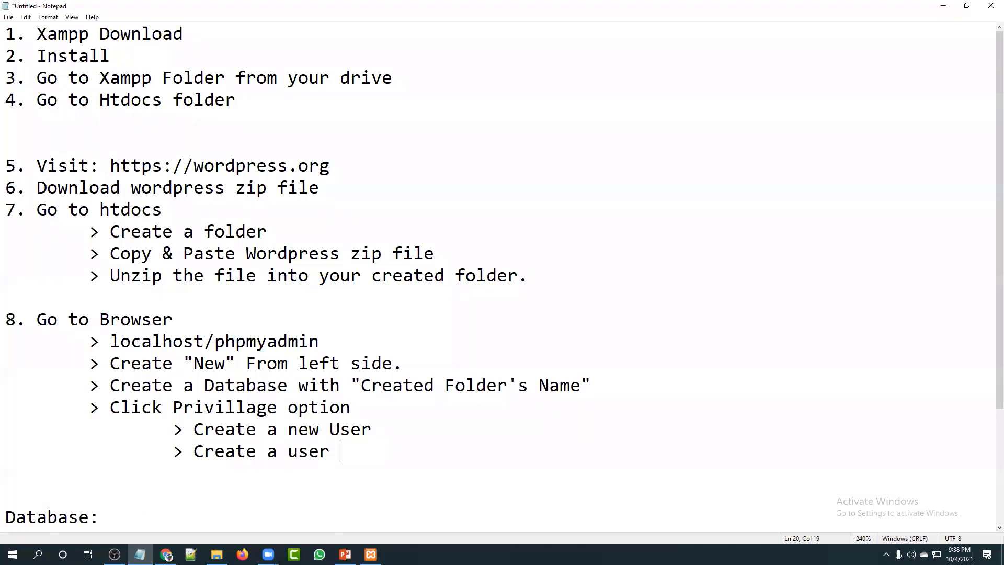
Step: Add the indented sub-steps 'Create a Password' and 'Click "Go"'
key("Return")
key("Tab")
key("Tab")
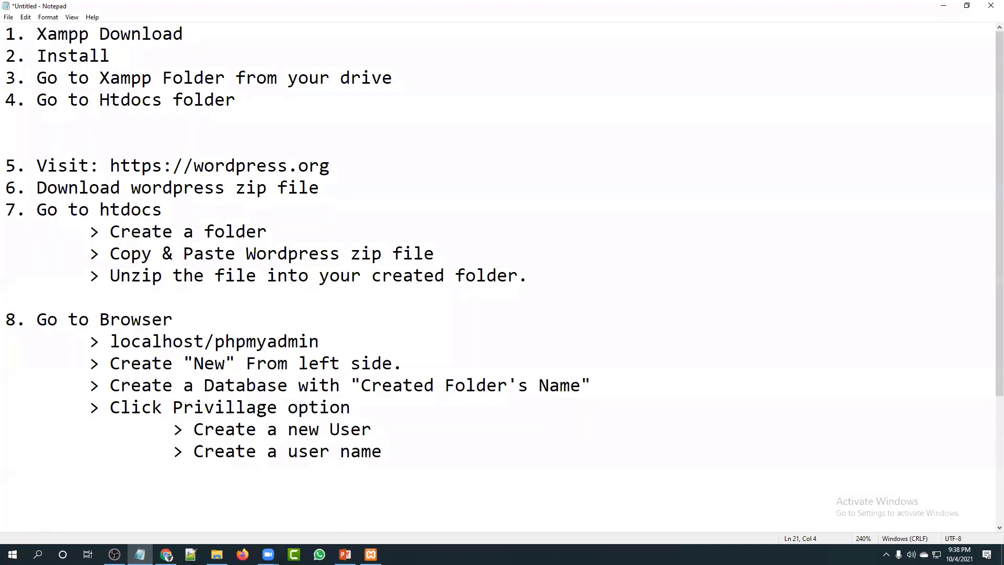
type("> Crea")
key("BackSpace")
key("BackSpace")
key("BackSpace")
key("BackSpace")
type("Create a ")
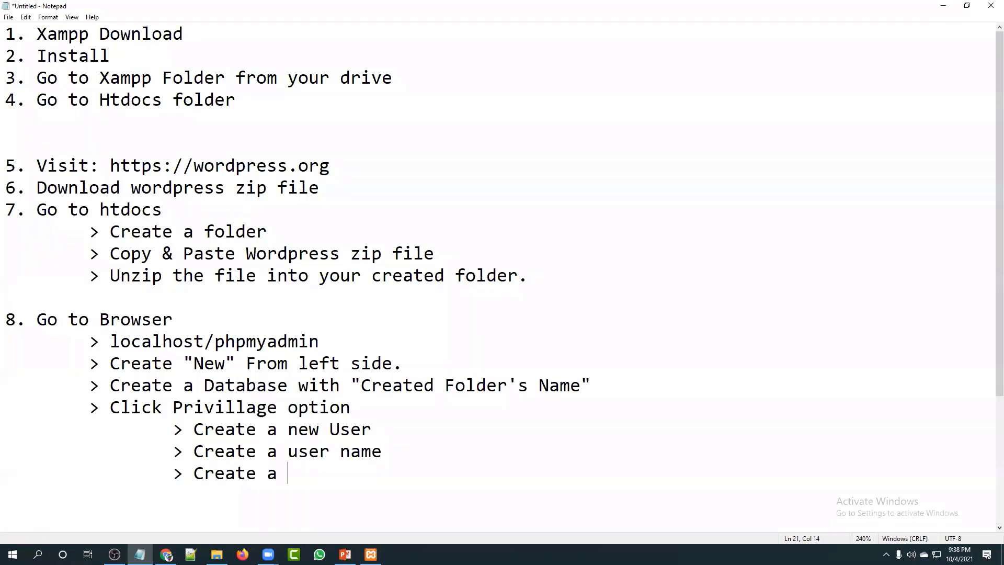
type("Passwero")
key("BackSpace")
key("BackSpace")
key("BackSpace")
type("ord")
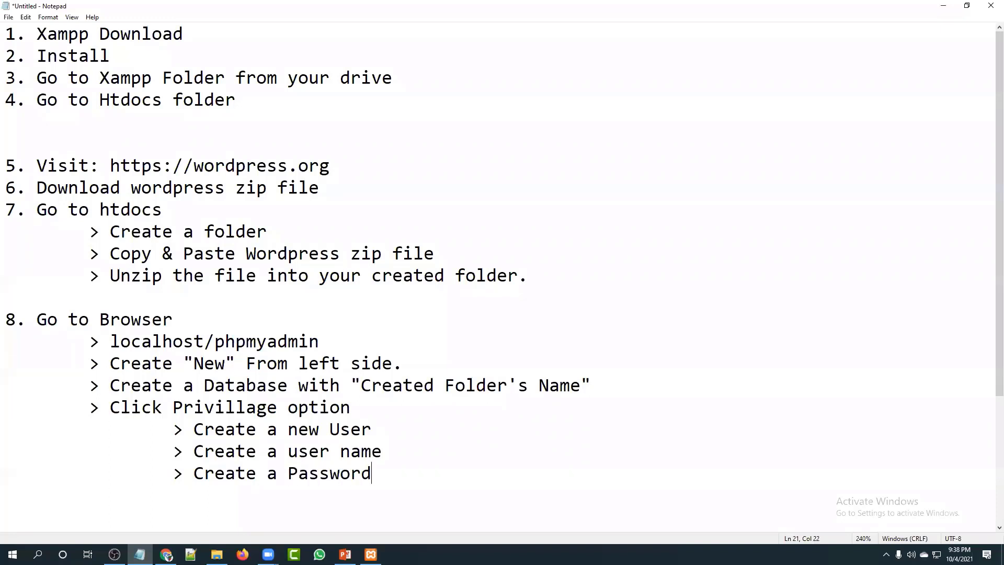
key("Return")
key("Tab")
key("Tab")
type("> Click")
key("BackSpace")
type("ck ")
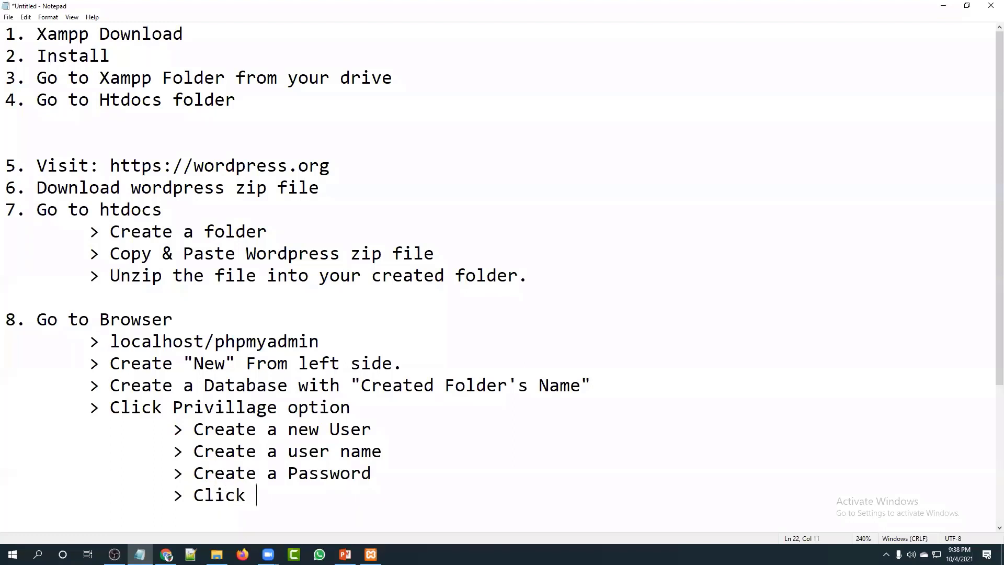
type("Go\"")
key("Left")
key("Left")
key("Left")
type("\"")
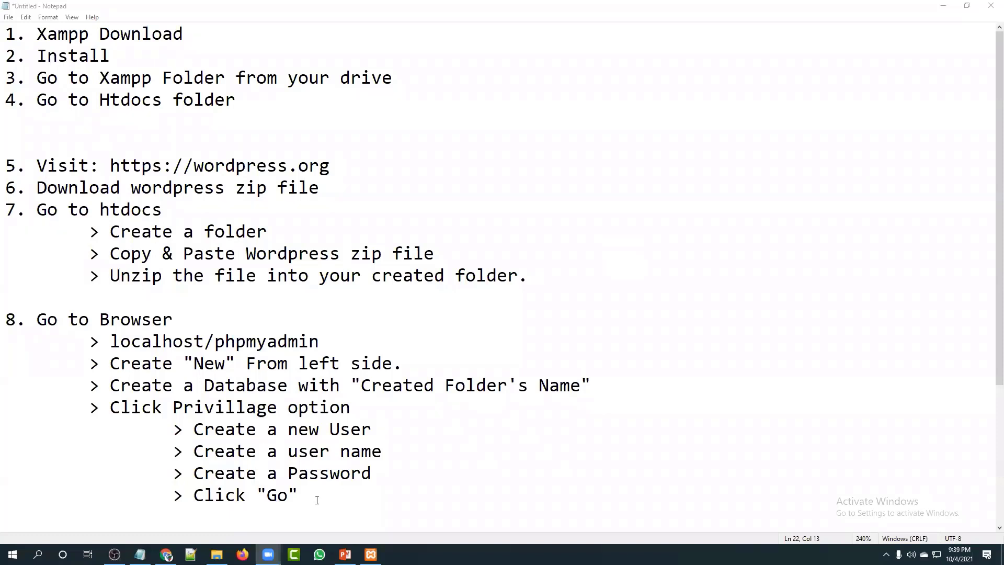
Step: Review the written steps and saved credentials, then return to phpMyAdmin's dmthree privileges page
left_click_drag(317, 500, 8, 18)
left_click(147, 139)
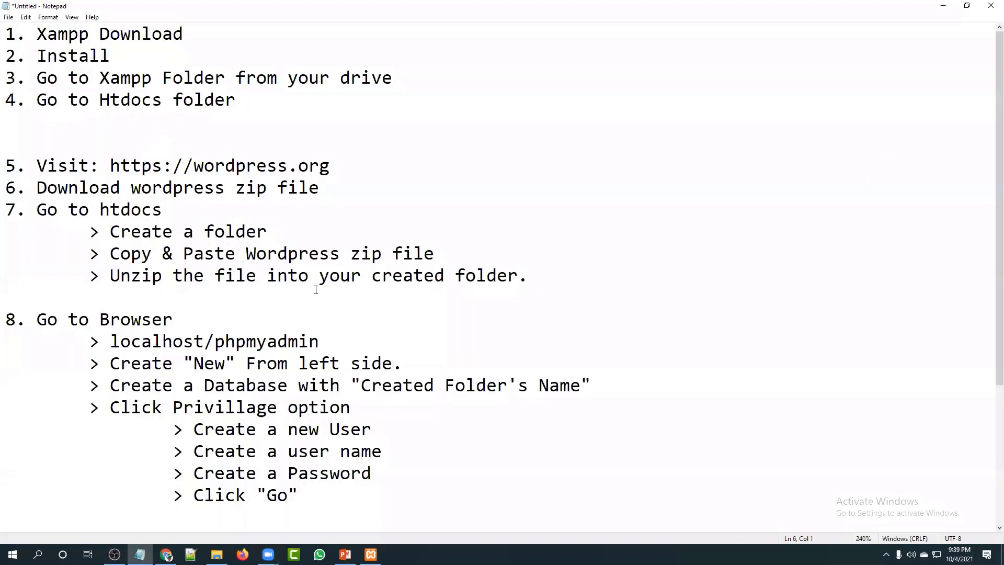
left_click_drag(302, 497, 7, 21)
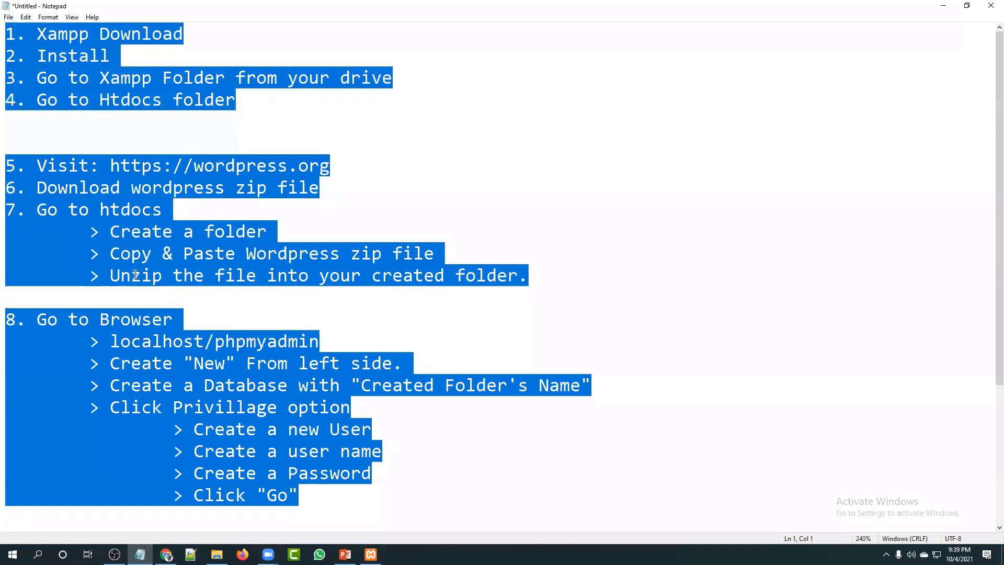
left_click(105, 288)
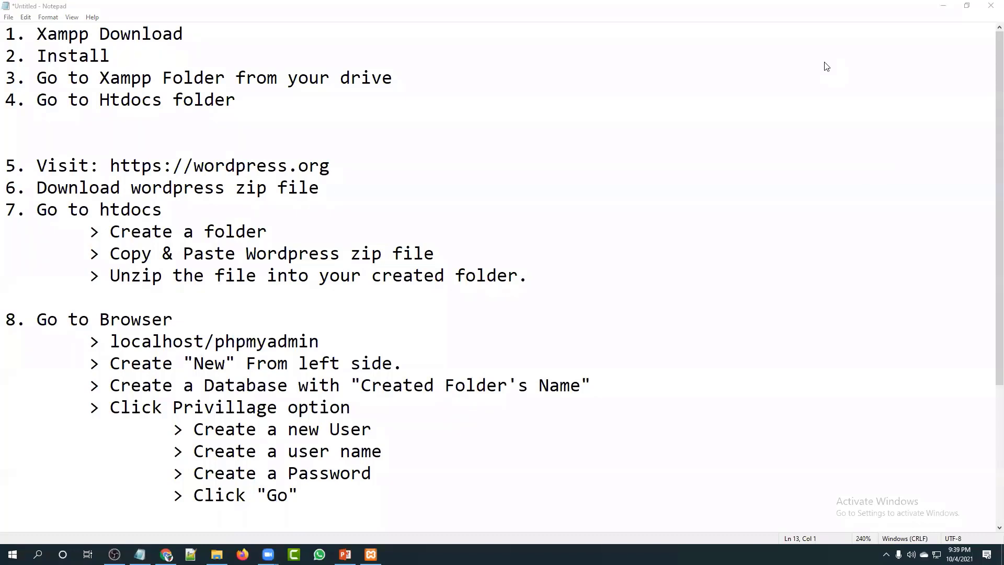
left_click(322, 506)
scroll(172, 419, "down", 1)
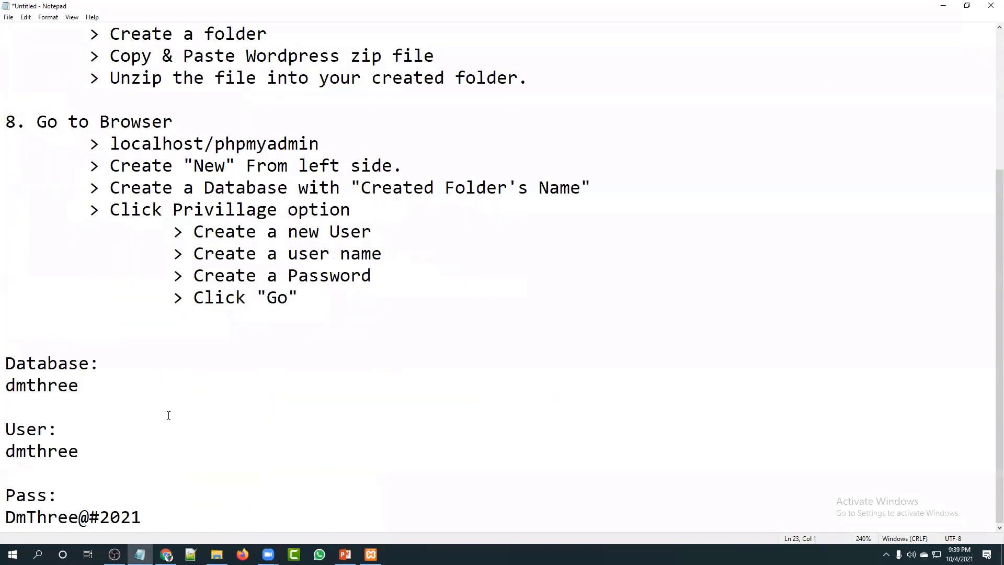
left_click(166, 554)
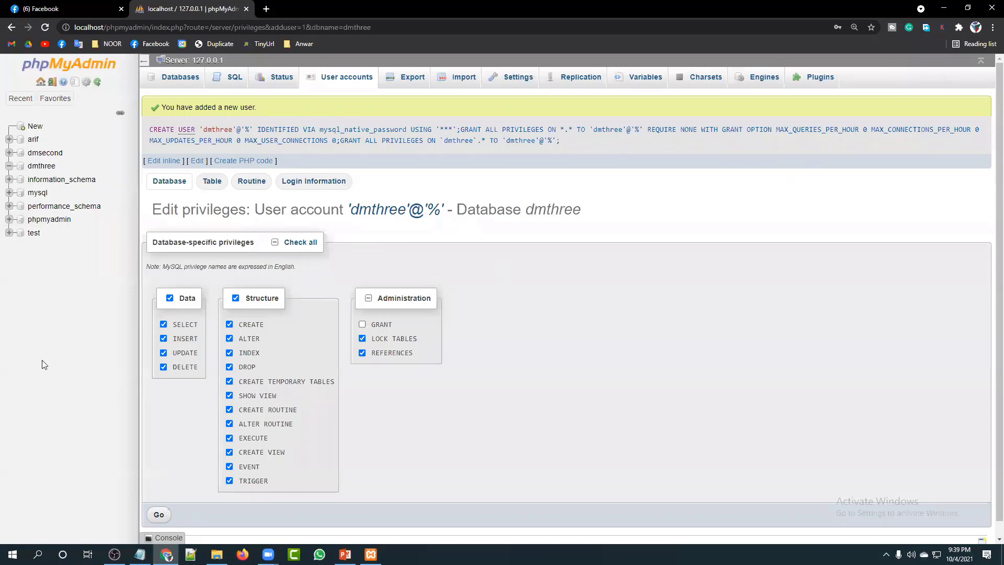
left_click(266, 9)
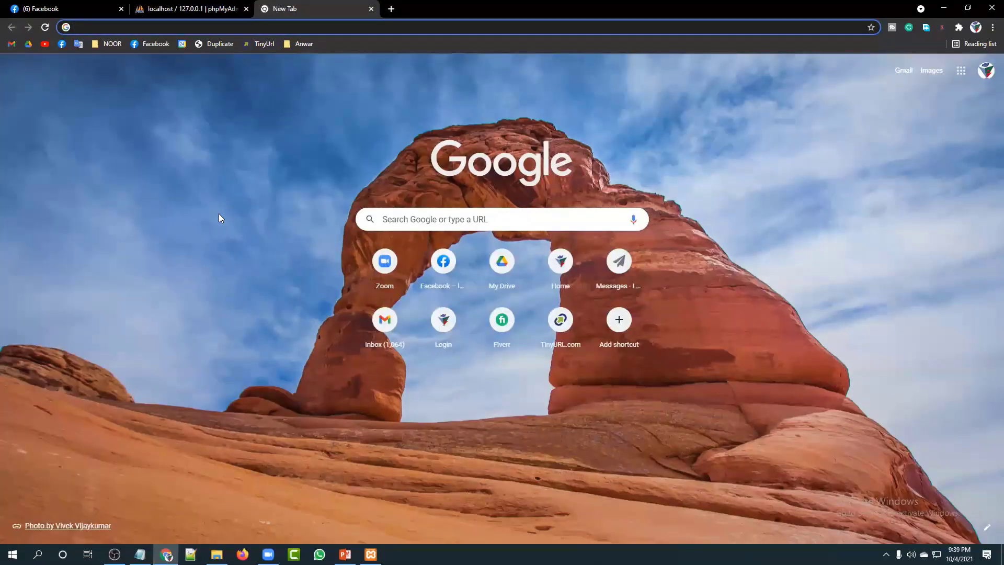
Step: Load localhost/dmthree in the new tab to reach the WordPress language page
type("loc")
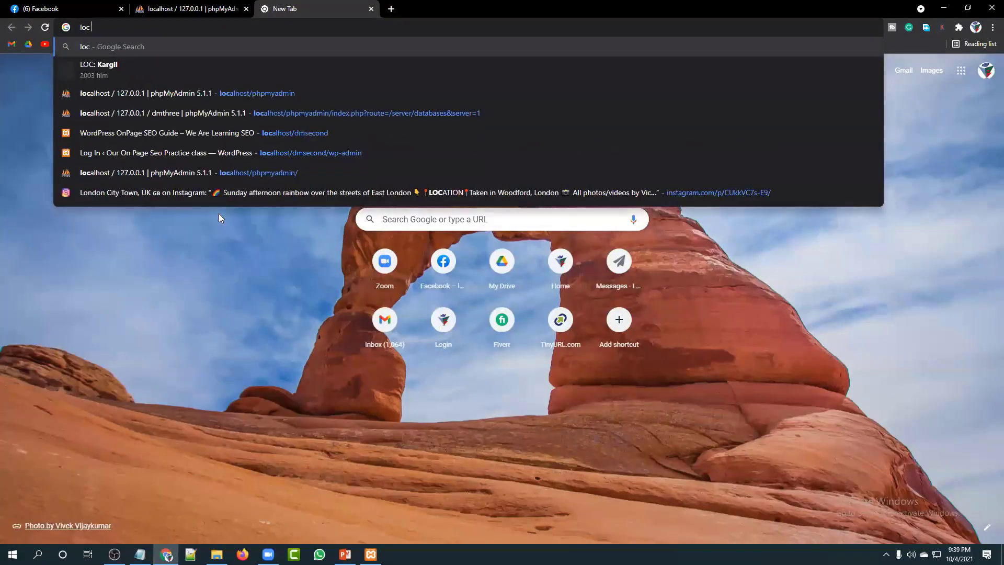
type("alhost/")
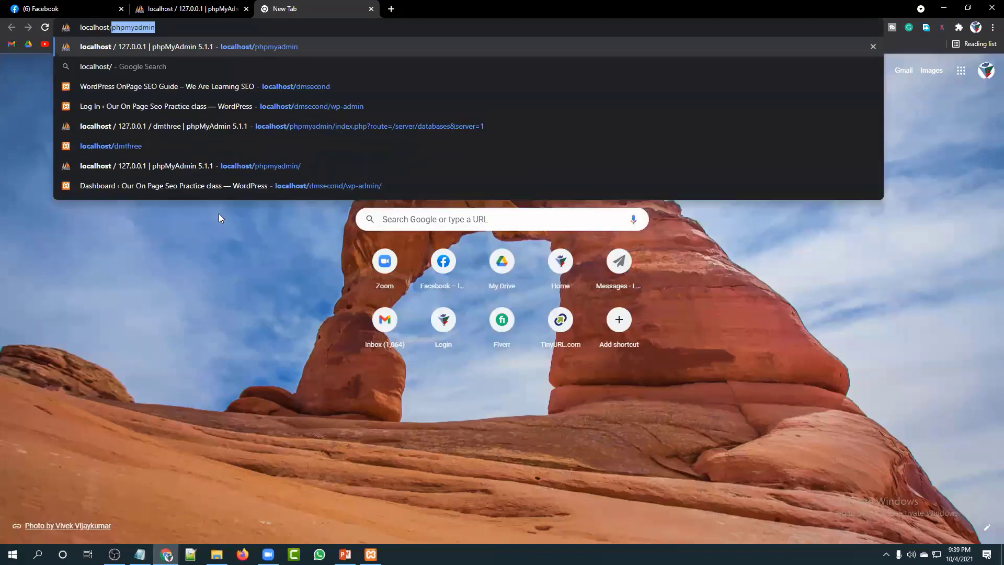
type("dmthree")
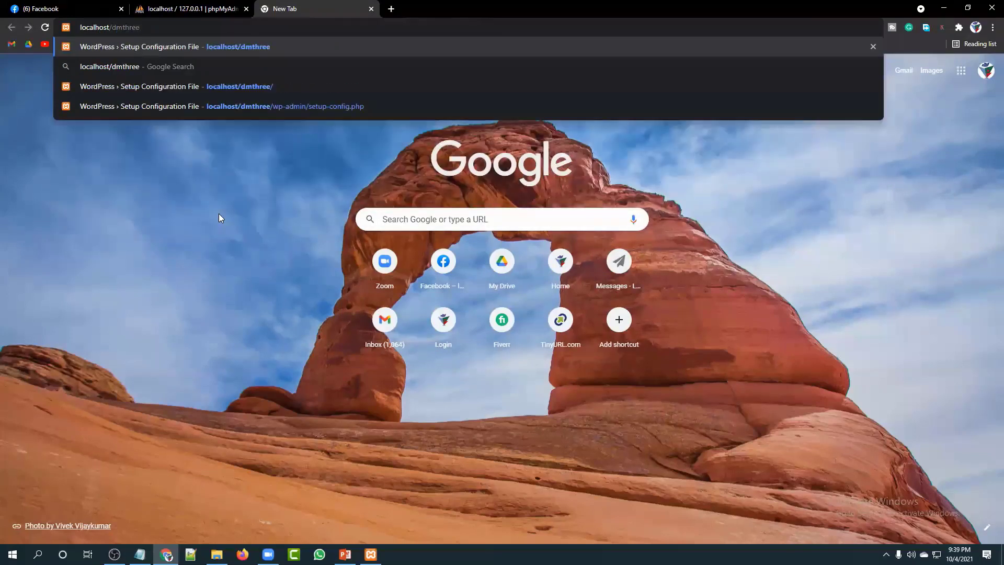
key("Return")
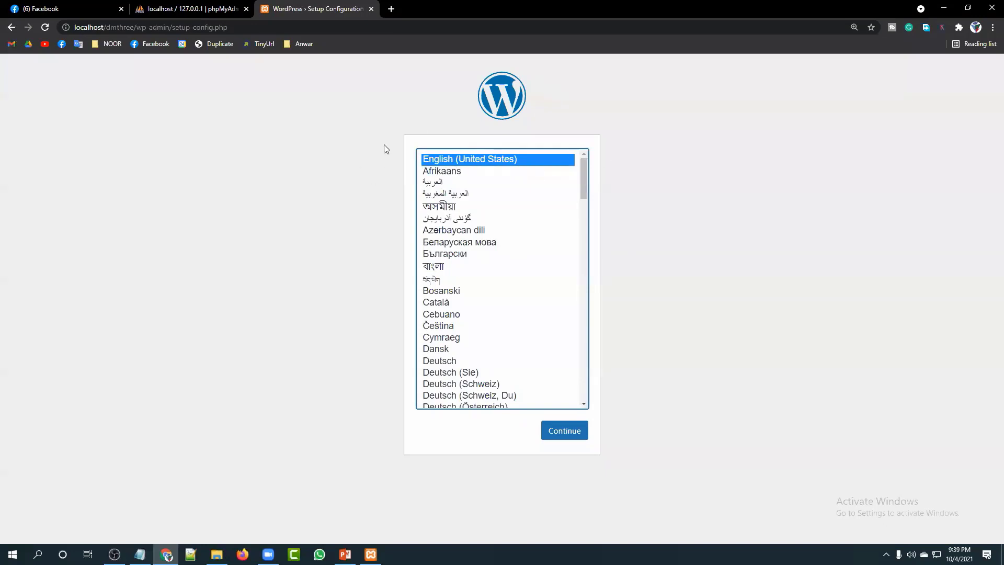
Step: Continue in English (United States) and review the required database name, username and password
left_click(565, 429)
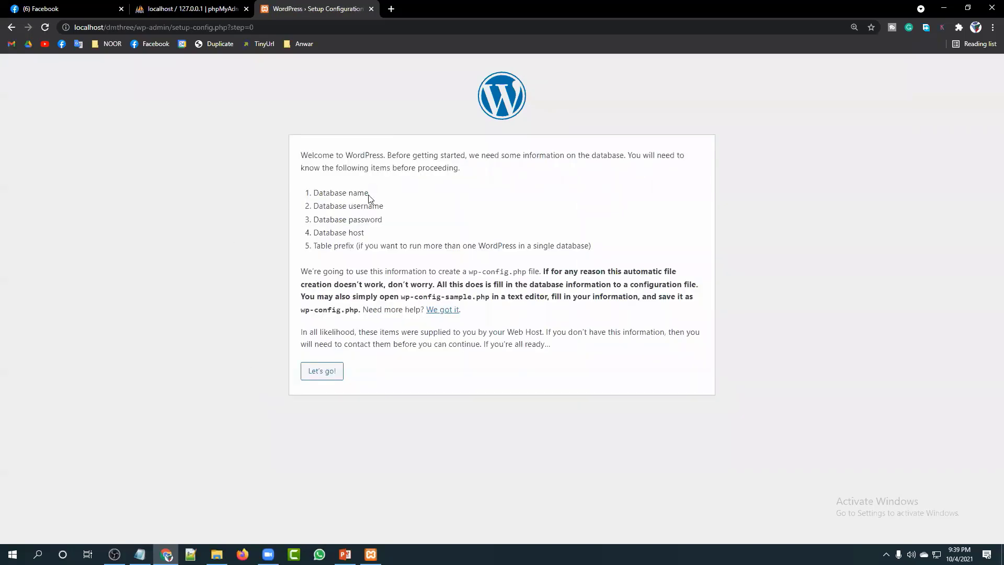
left_click_drag(369, 194, 313, 195)
left_click(314, 195)
left_click_drag(383, 206, 350, 222)
left_click(350, 207)
left_click(350, 222)
Step: Check the saved dmthree database credentials in Notepad, then proceed to the database form
left_click(140, 554)
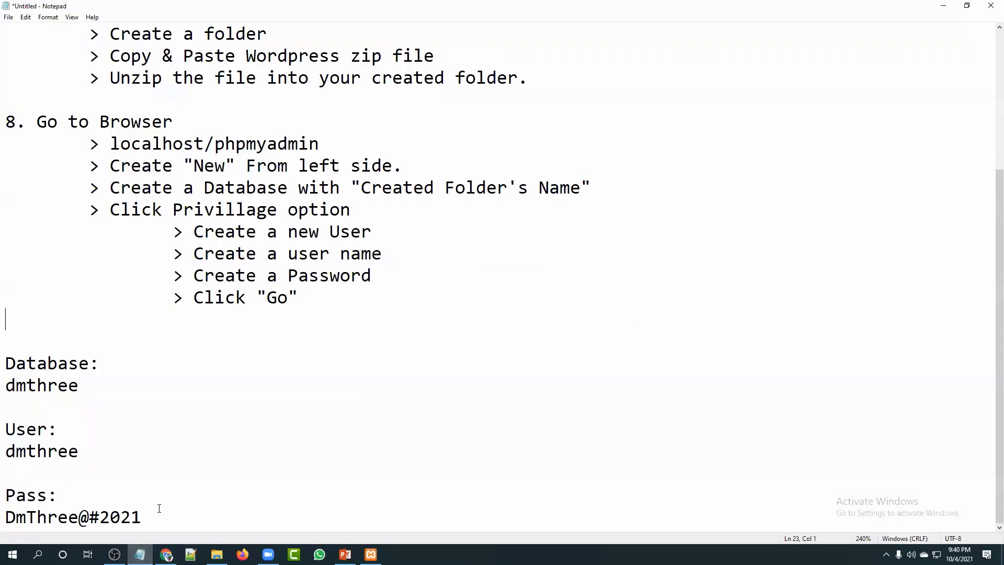
left_click_drag(150, 520, 6, 363)
double_click(42, 385)
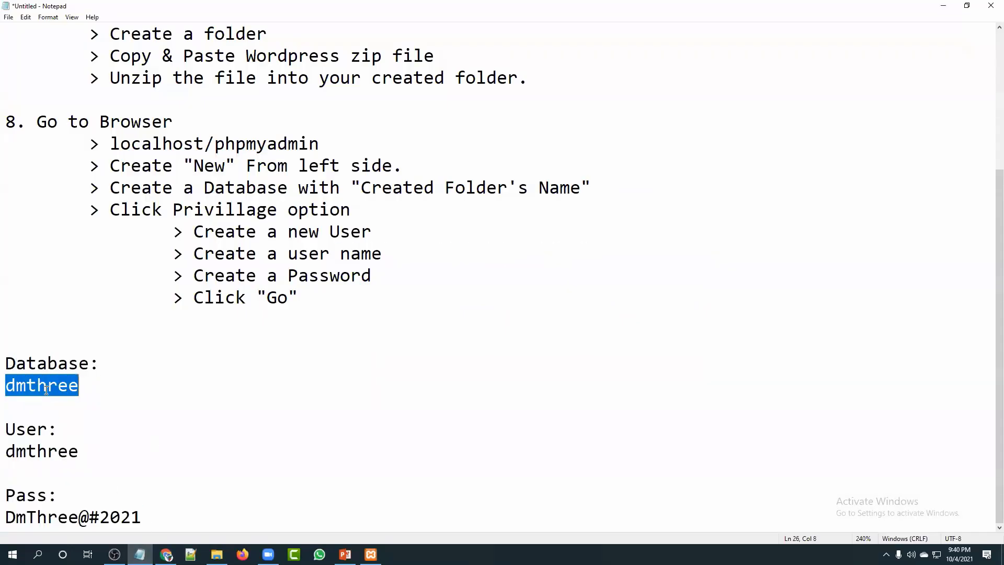
double_click(37, 459)
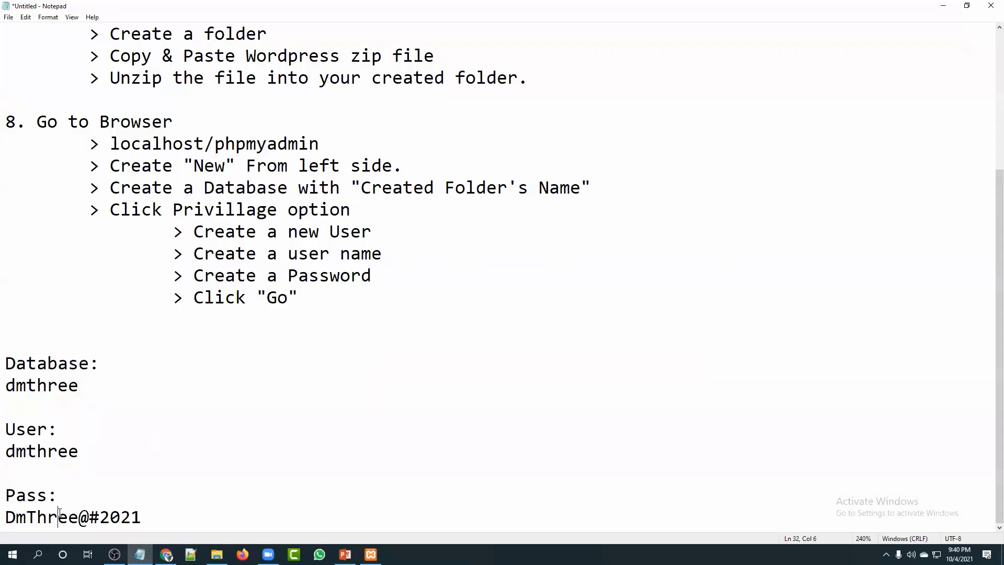
double_click(58, 516)
left_click(145, 500)
left_click(167, 554)
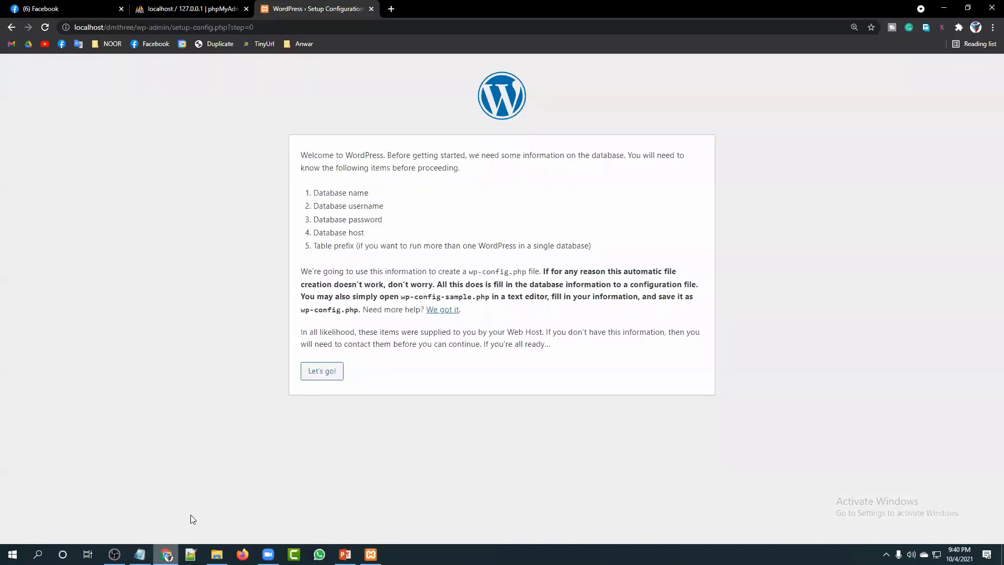
left_click(339, 375)
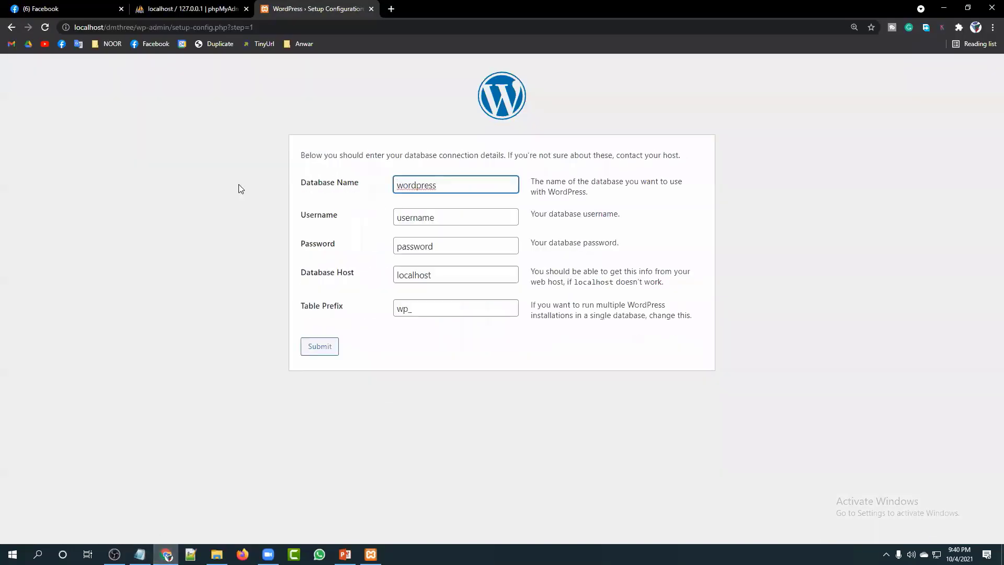
Step: Enter dmthree as both the database name and the database username
left_click(343, 185)
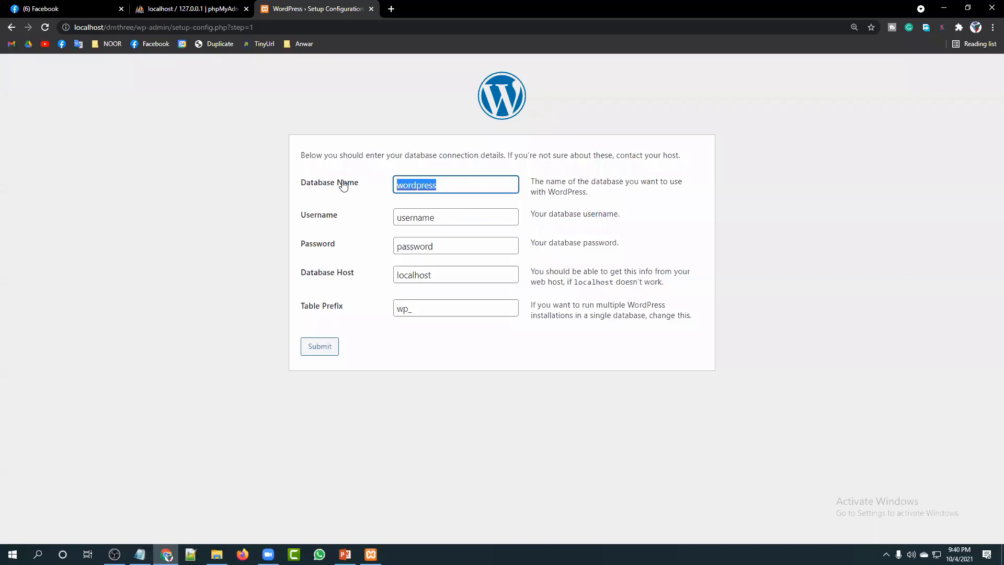
type("dm")
key("BackSpace")
type("mt")
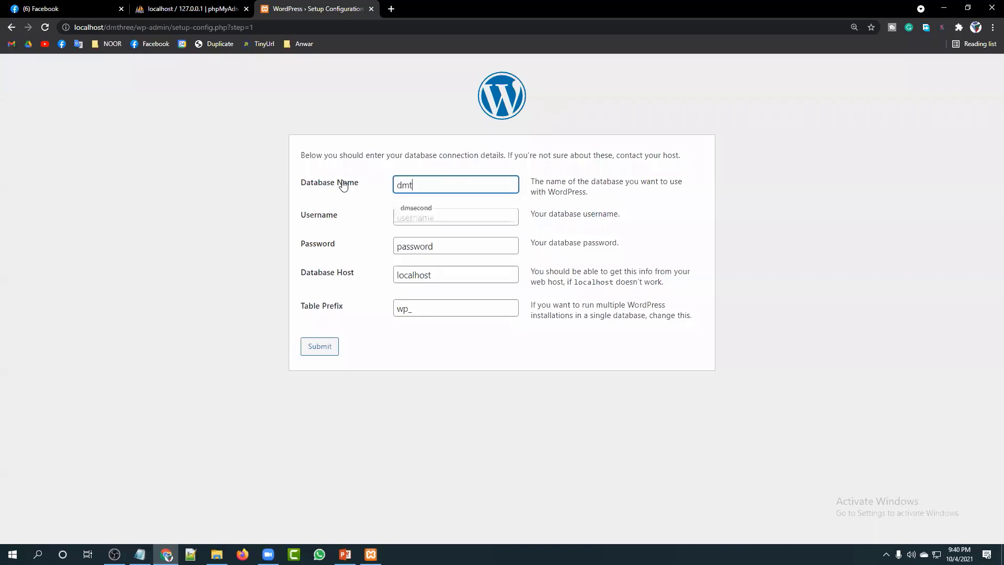
type("hree")
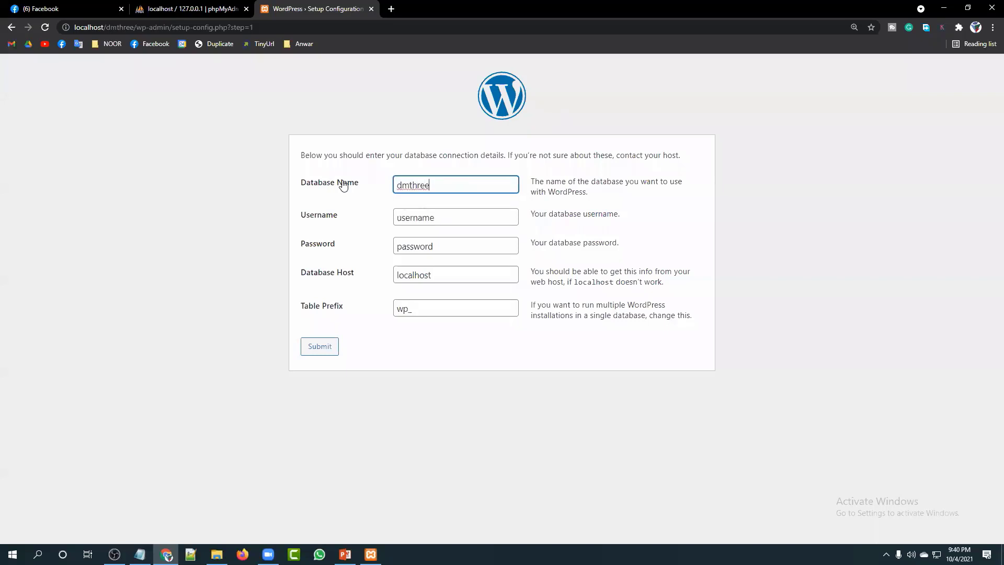
key("Tab")
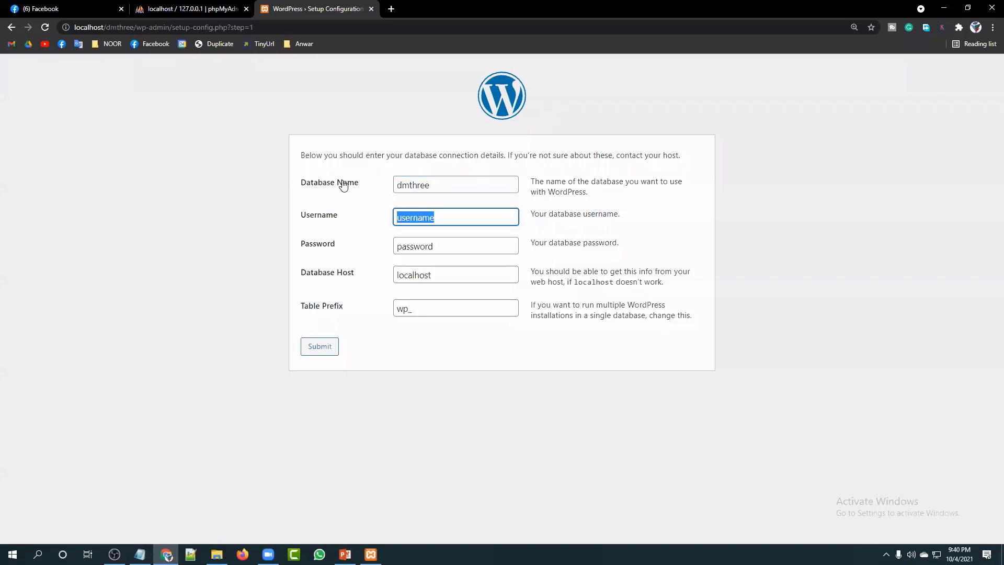
type("dm")
key("BackSpace")
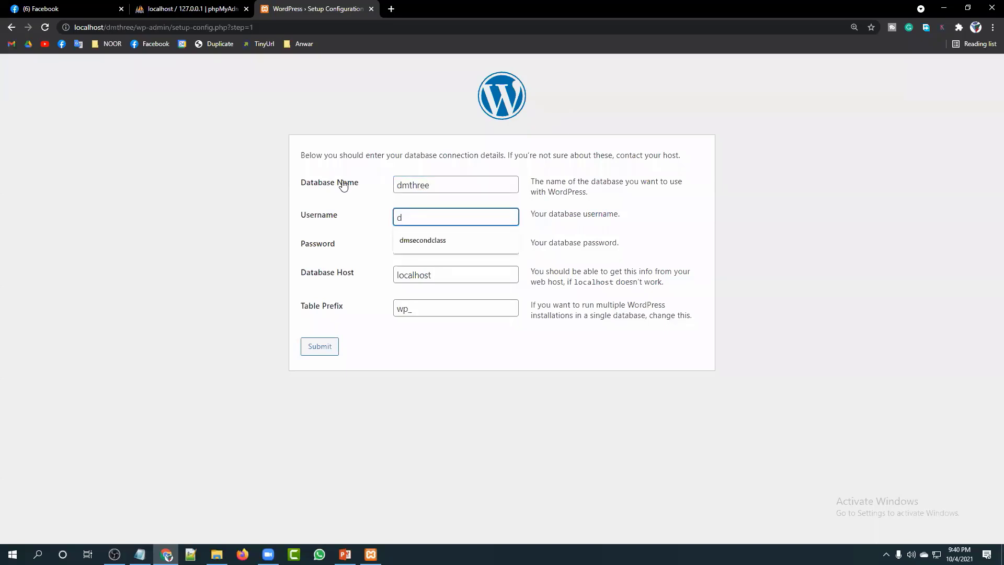
type("mthree")
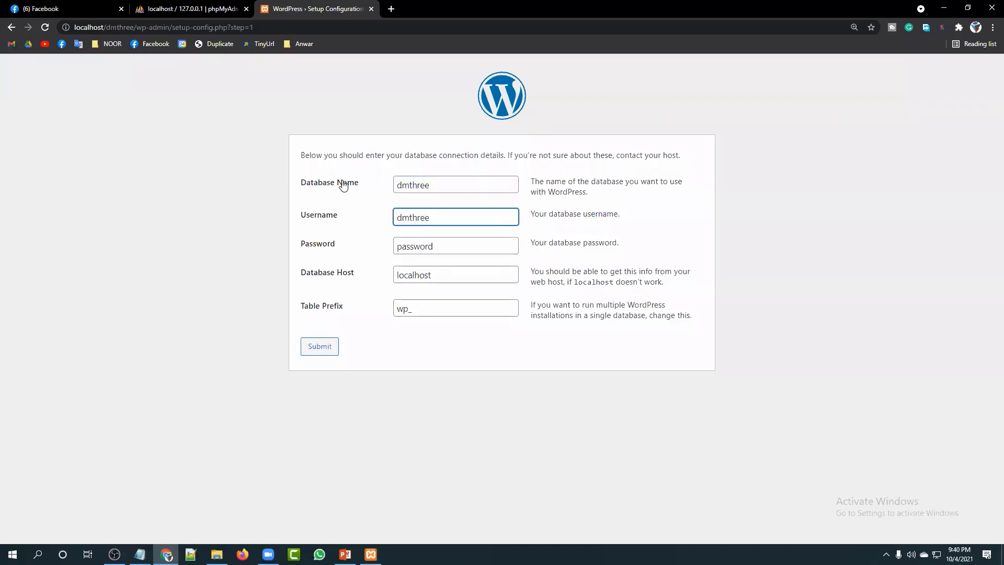
key("Tab")
Step: Paste the saved database password from Notepad, keep host localhost, and submit the details
left_click(140, 554)
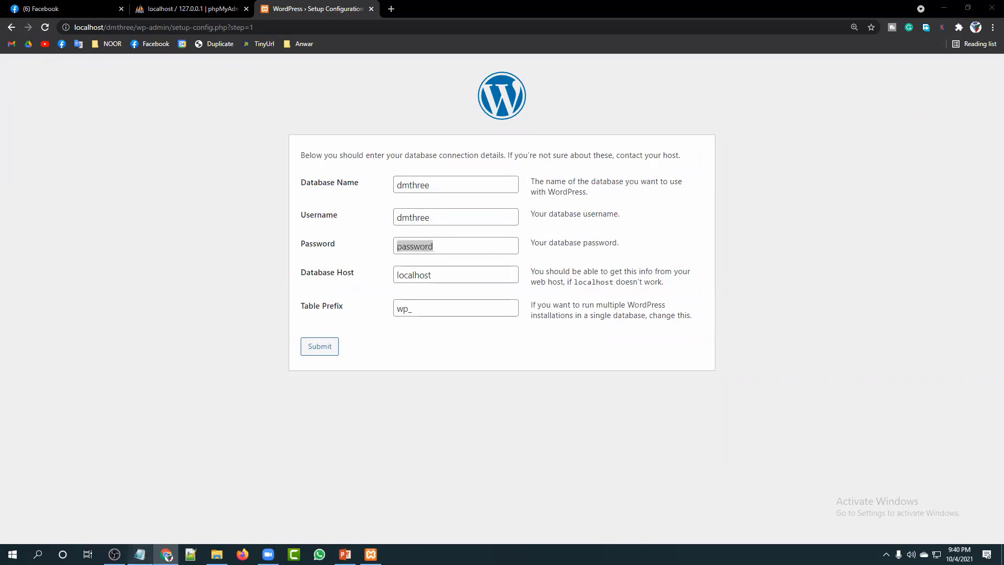
left_click(72, 518)
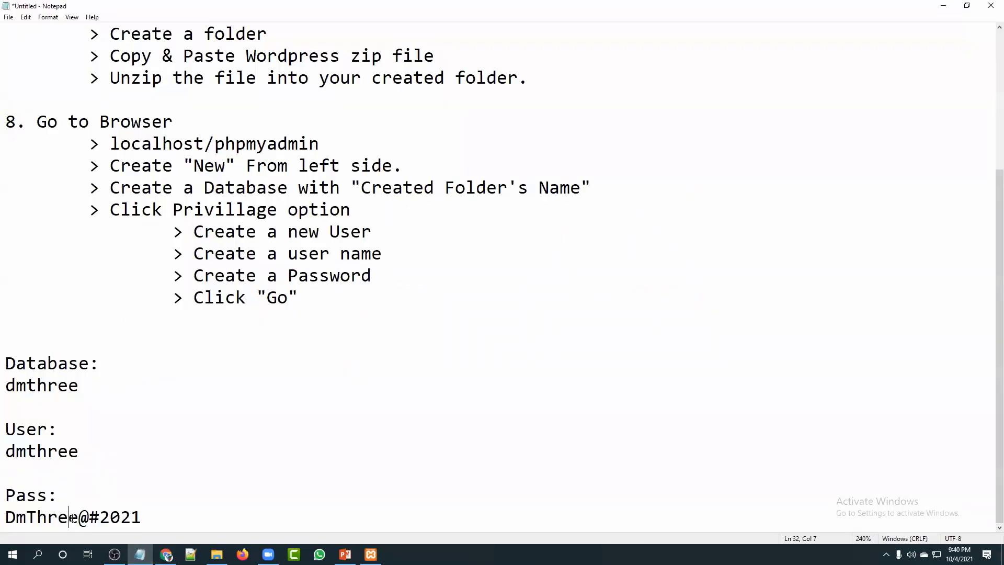
double_click(72, 518)
key("ctrl+c")
left_click(166, 555)
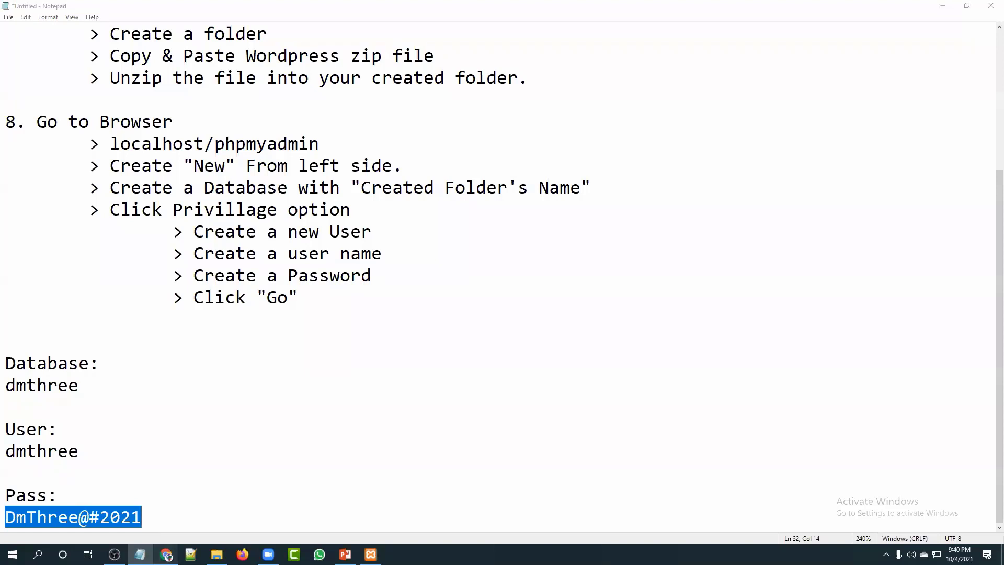
key("ctrl+v")
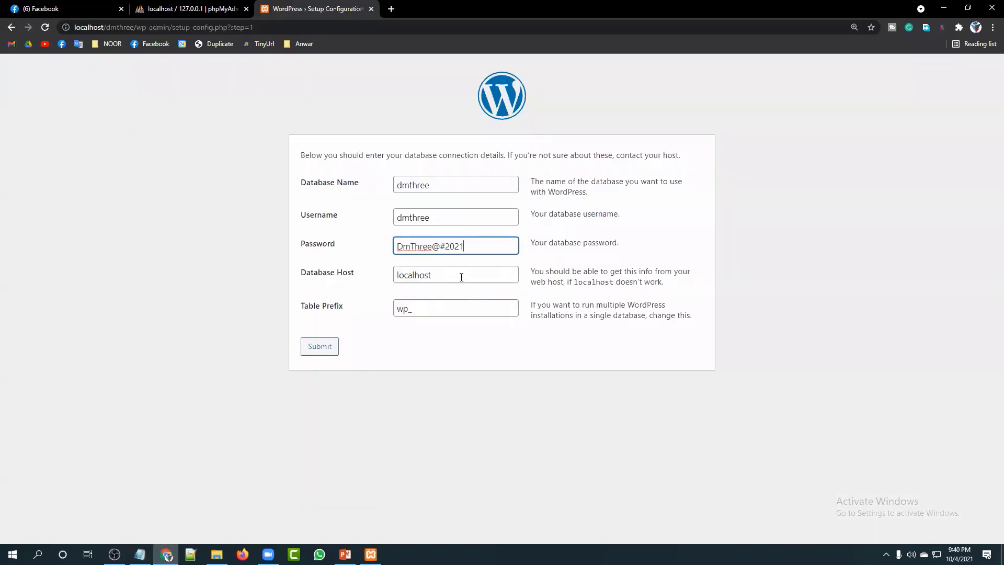
left_click(323, 276)
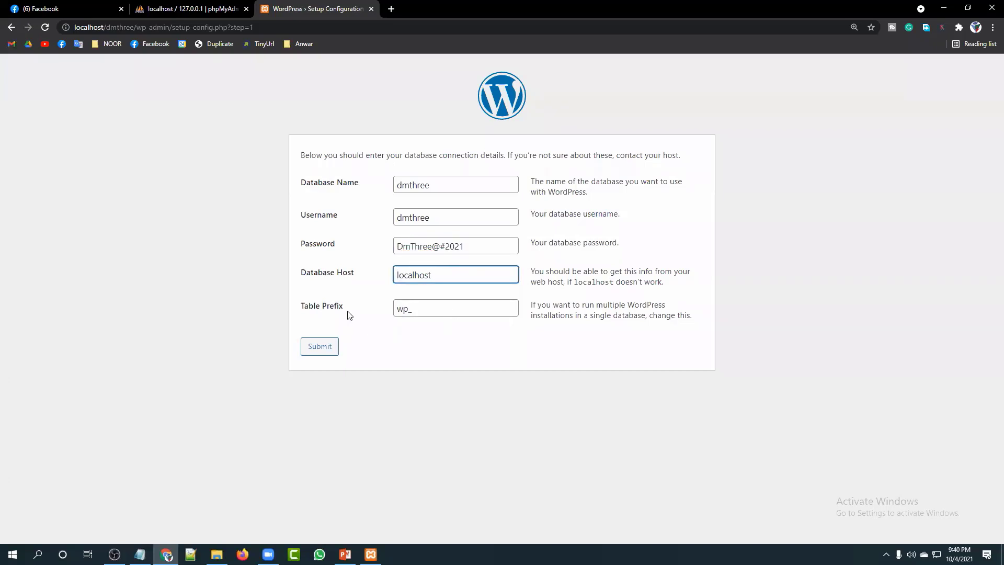
left_click(440, 339)
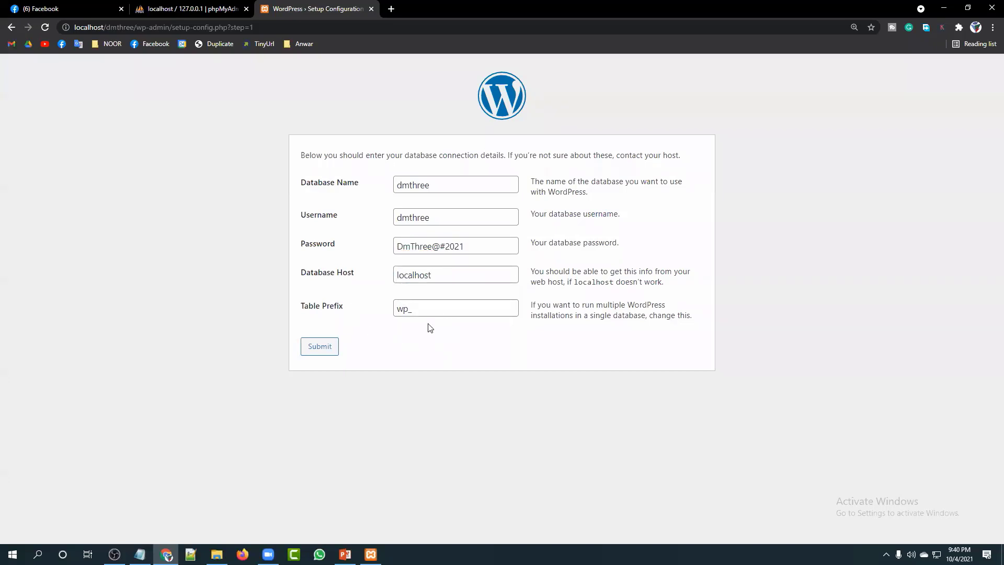
left_click(320, 347)
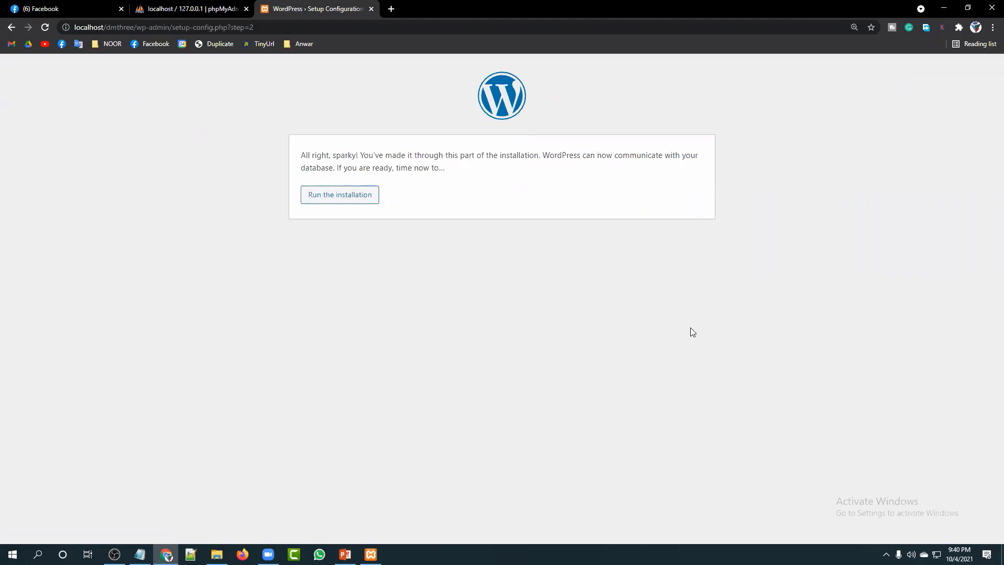
Step: Run the installation and enter the site title 'Digital marketing Batch four'
left_click(363, 198)
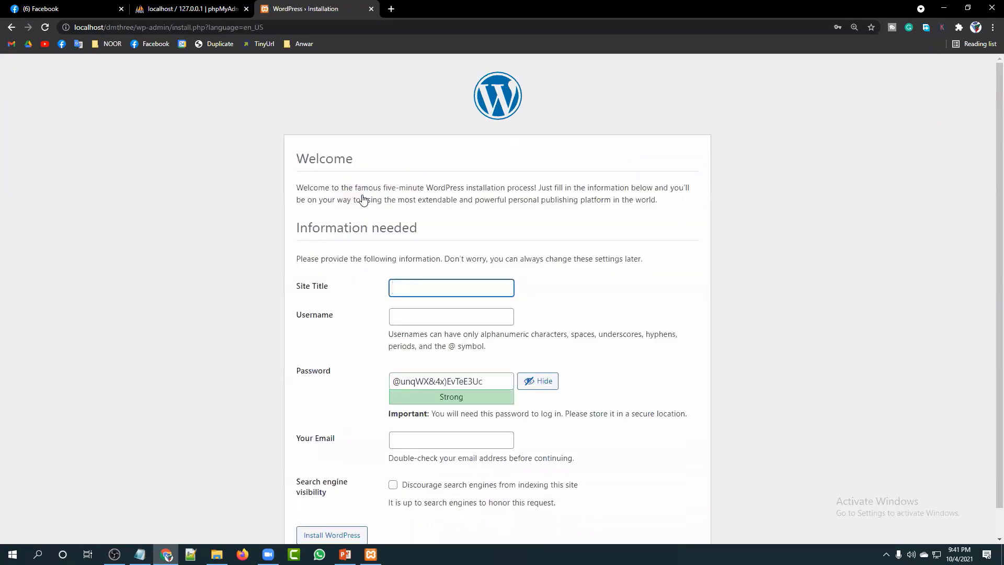
scroll(523, 199, "down", 1)
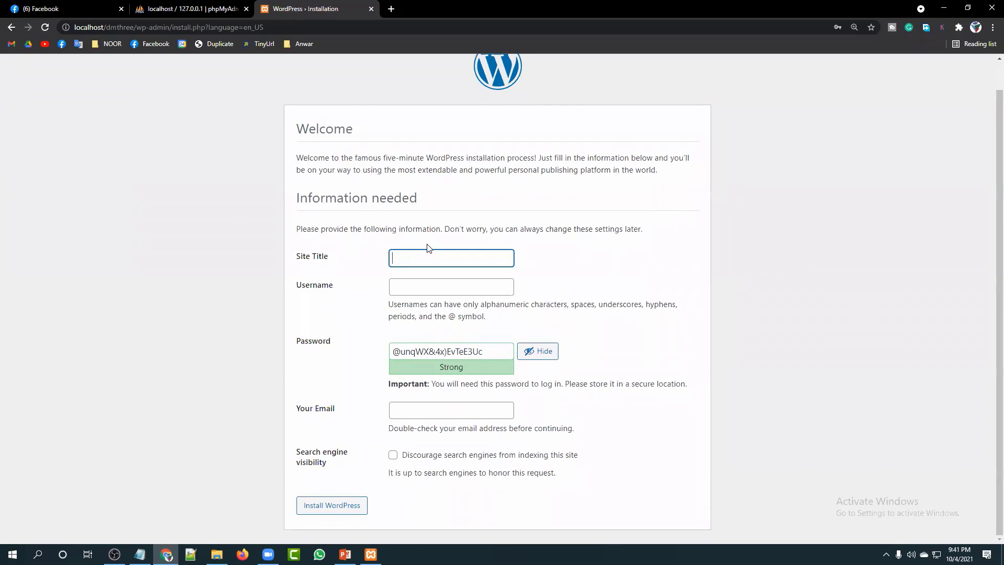
type("Digital marketing Batch four")
Step: Fill in an admin username and copy it to the clipboard
key("Tab")
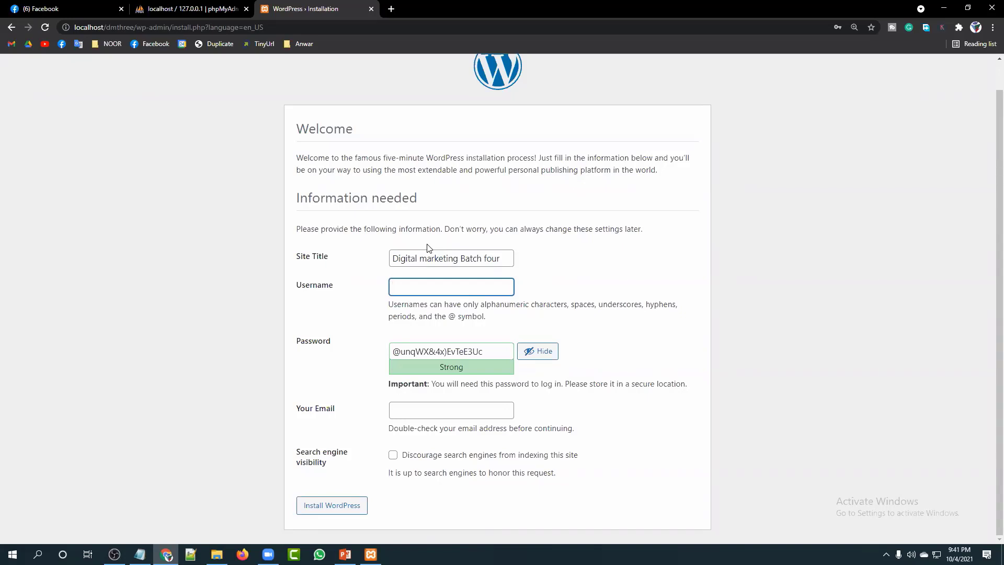
type("dmbatch4")
double_click(410, 290)
right_click(410, 289)
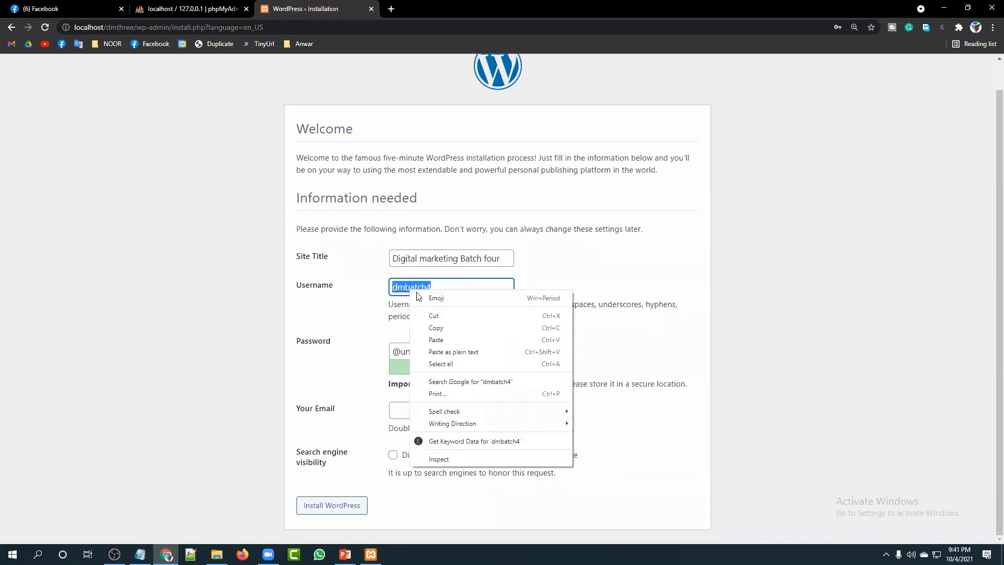
left_click(441, 333)
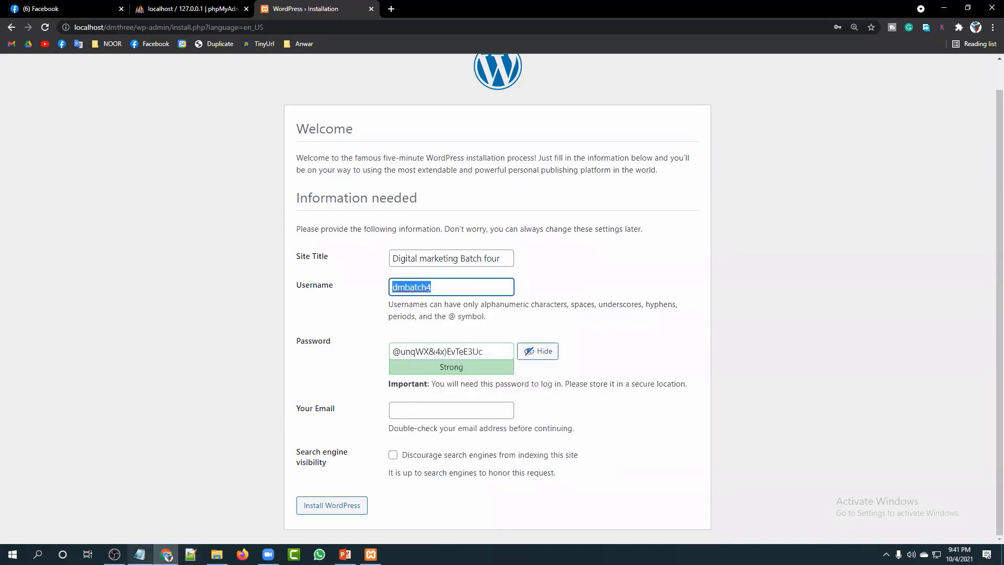
left_click(139, 555)
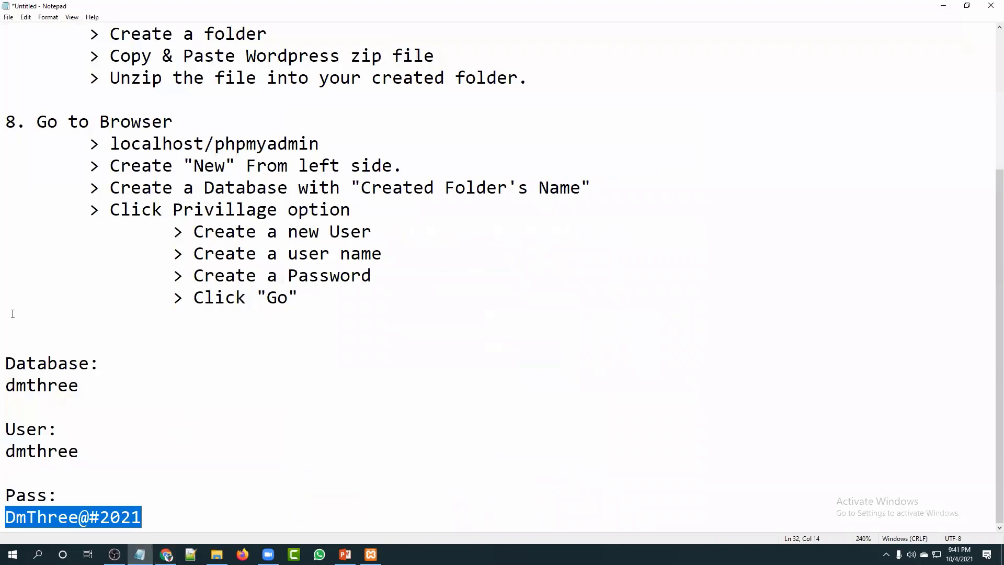
Step: Insert item '9. Go to Browser' above the Database: notes
left_click(13, 334)
key("Return")
key("Return")
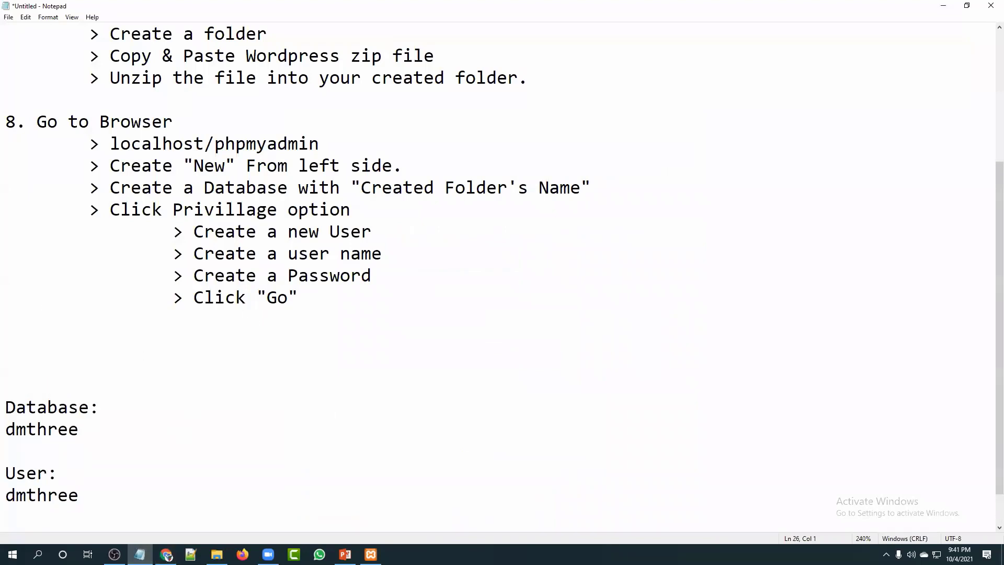
type("9.")
key("Return")
key("Return")
key("Return")
key("Up")
key("Up")
key("End")
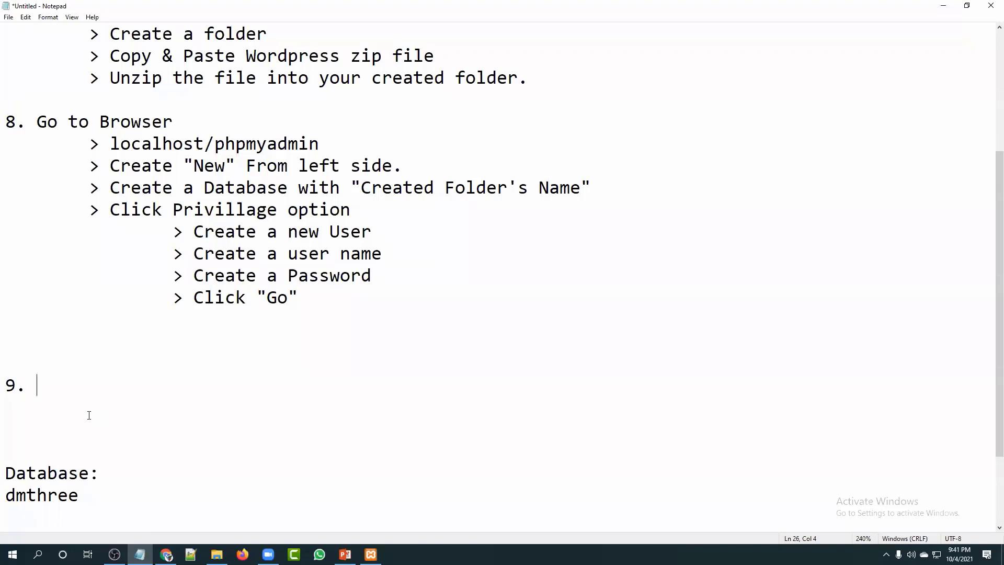
type("Visit")
key("BackSpace")
key("BackSpace")
key("BackSpace")
key("BackSpace")
key("BackSpace")
key("BackSpace")
type("Go to Browser")
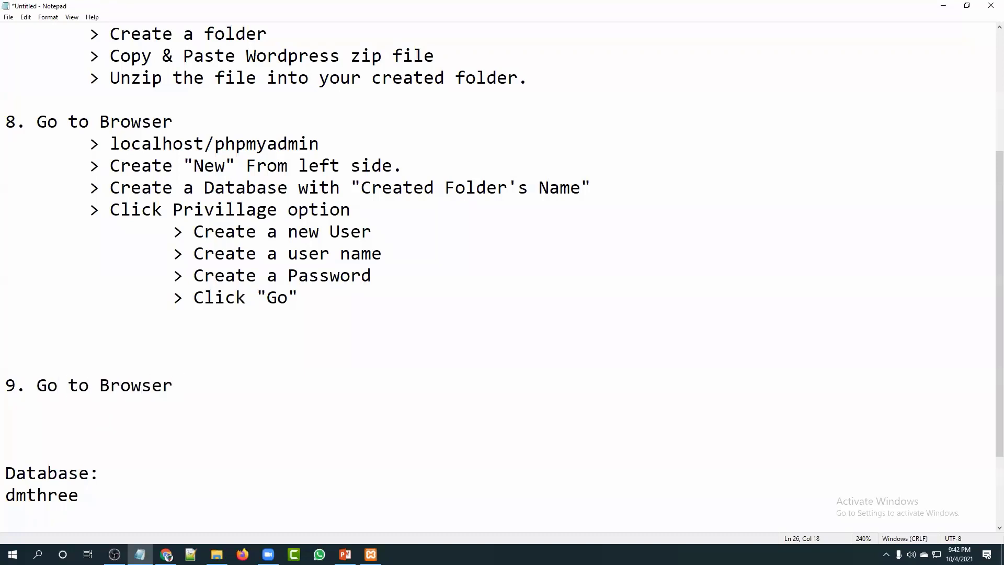
Step: Add indented sub-points '> localhost/dmthree' and '> Follow Next Step' under item 9
key("Return")
key("Tab")
type("> ")
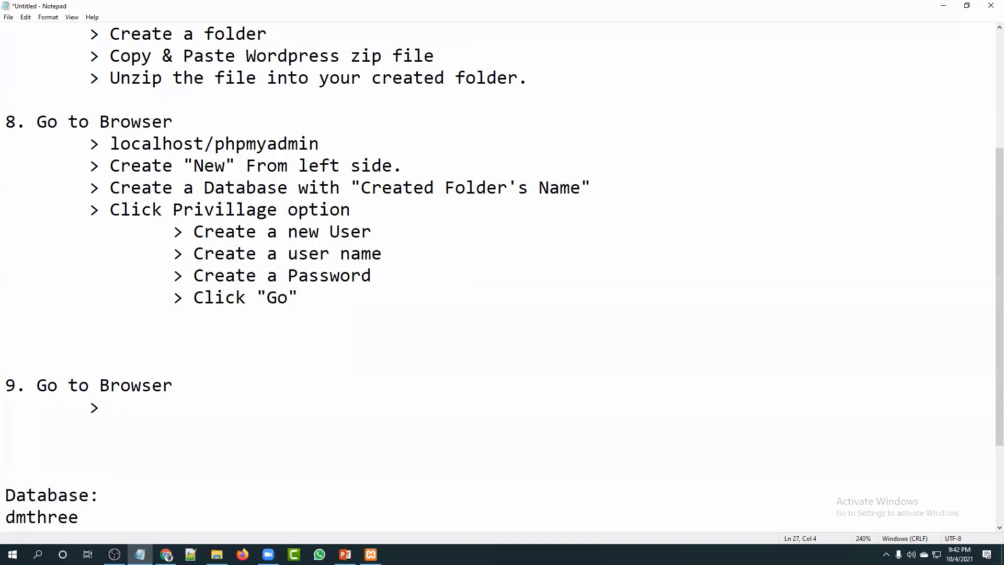
type("localhost")
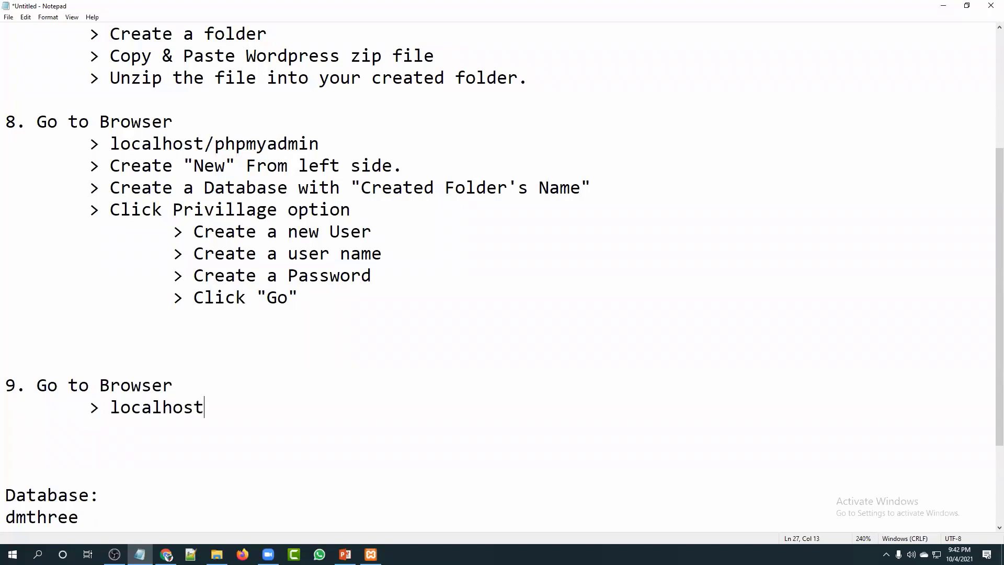
type("/c")
key("BackSpace")
type("dh")
key("BackSpace")
type("mthree")
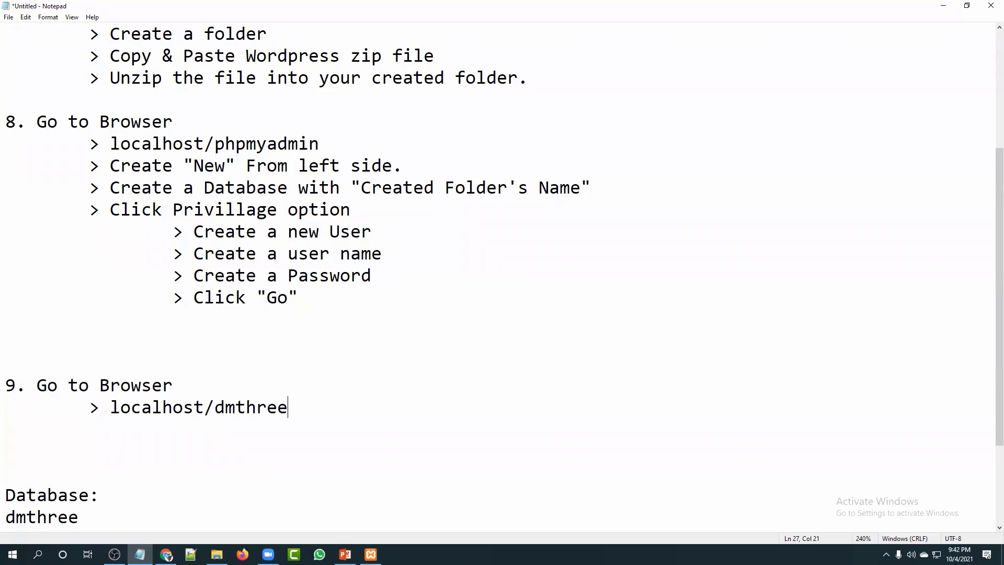
key("Return")
key("Tab")
type("> ")
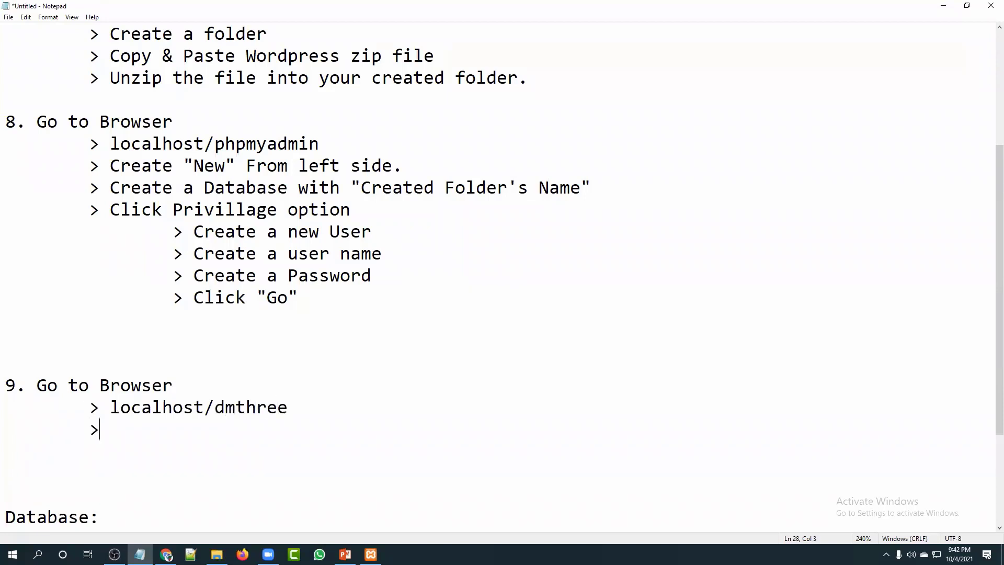
type("Follow Next ")
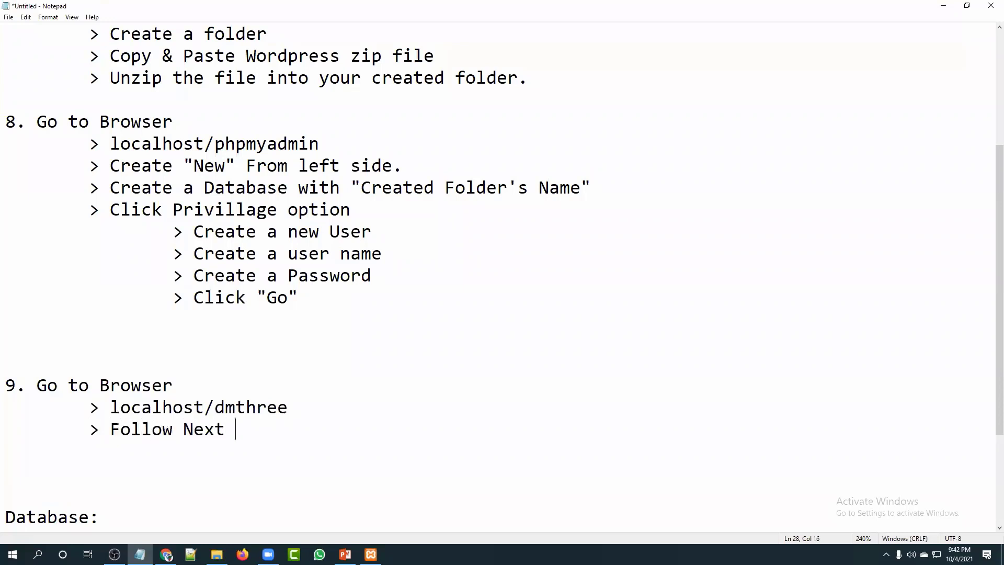
type("Step")
Step: Copy the admin username again from the WordPress install form
left_click(166, 554)
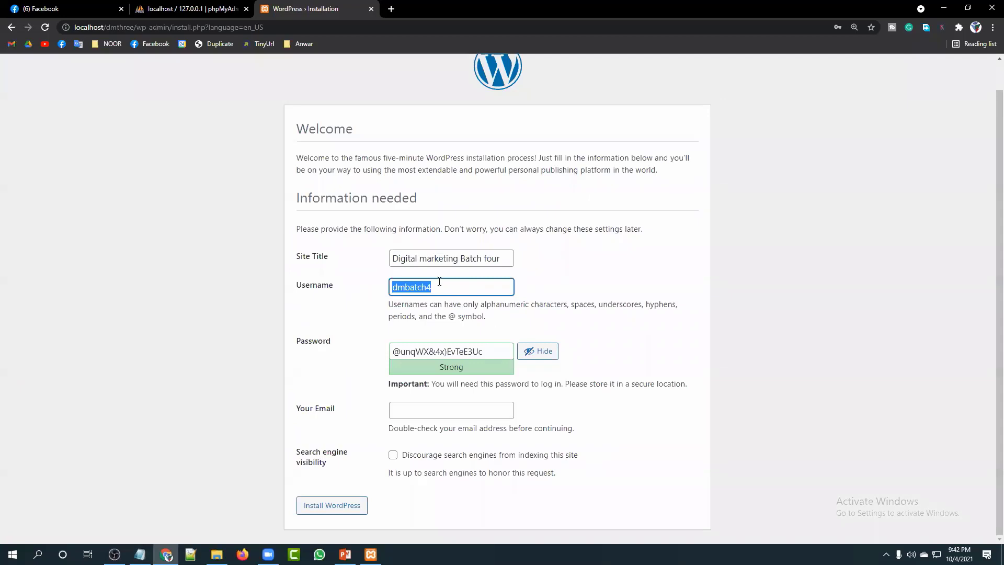
right_click(413, 287)
left_click(442, 321)
Step: Start item '10. Wordpress installation' on the empty line below step 9
left_click(140, 555)
left_click(77, 473)
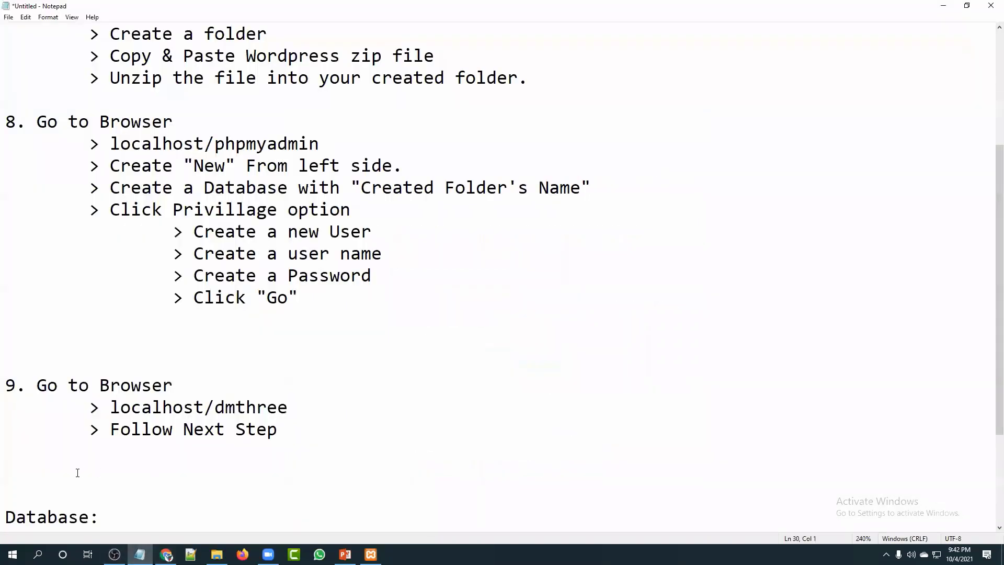
type("10. OUr")
key("BackSpace")
key("BackSpace")
key("BackSpace")
left_click(167, 556)
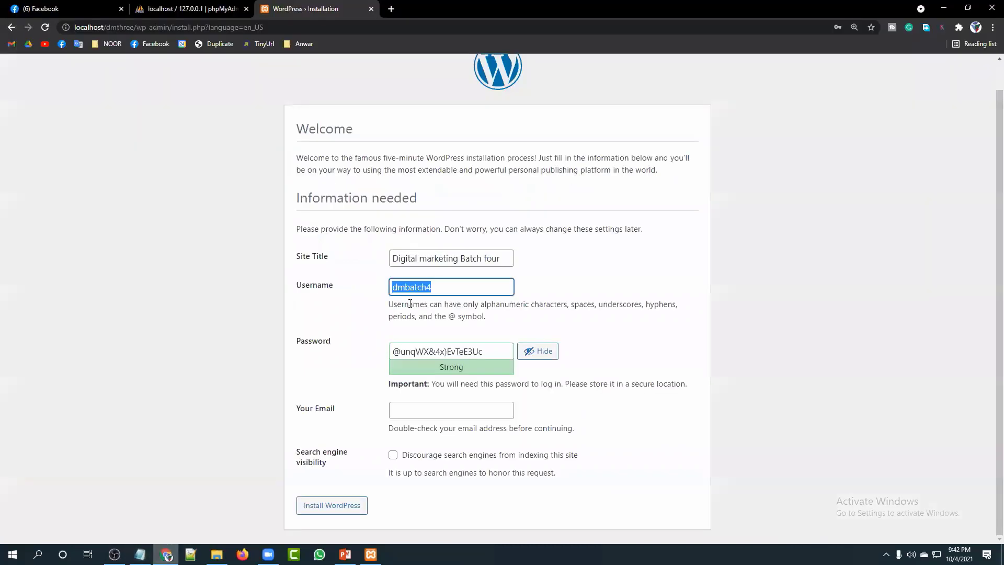
left_click(442, 287)
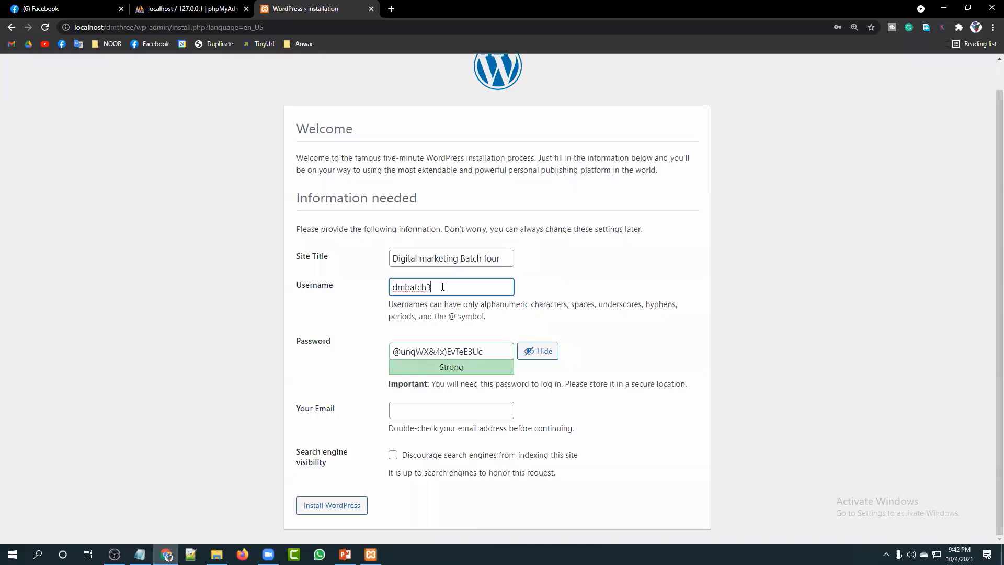
left_click(731, 198)
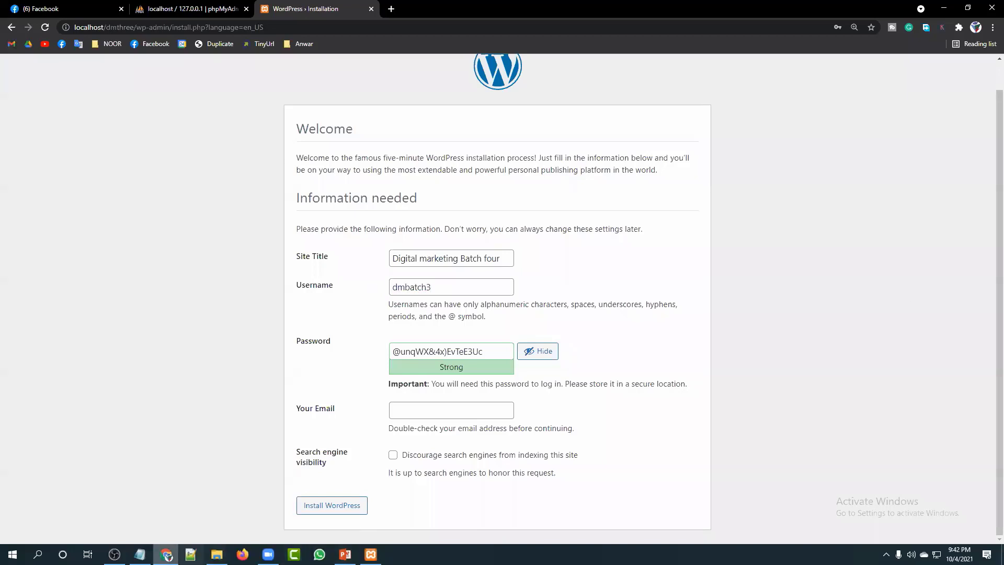
left_click(140, 554)
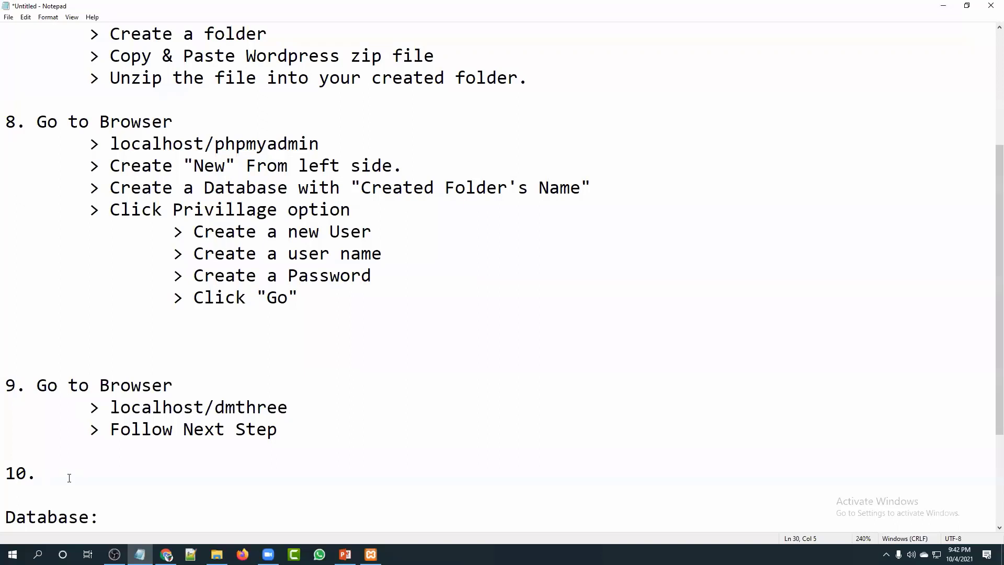
type("Wordpress")
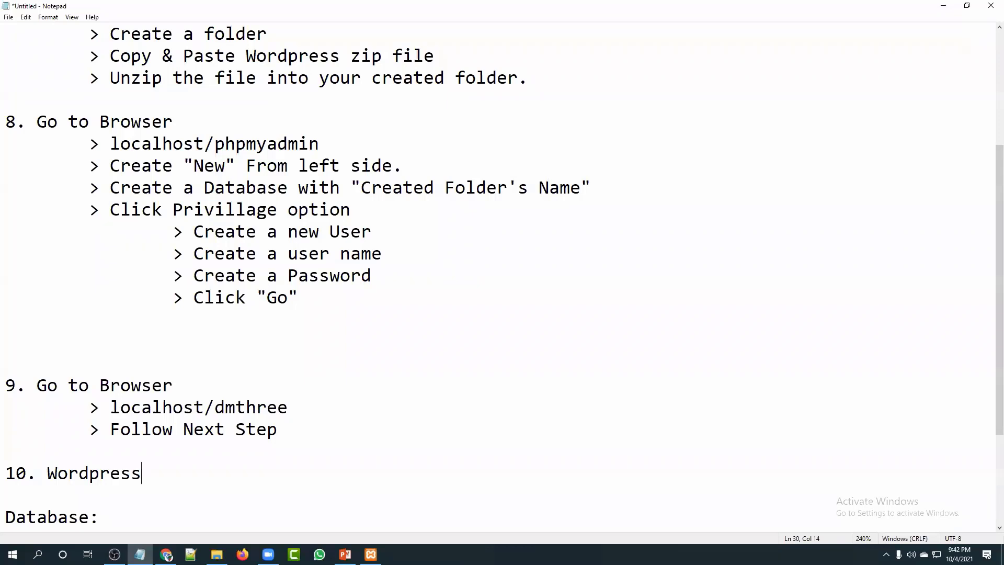
key("BackSpace")
type("s A")
key("BackSpace")
type("install")
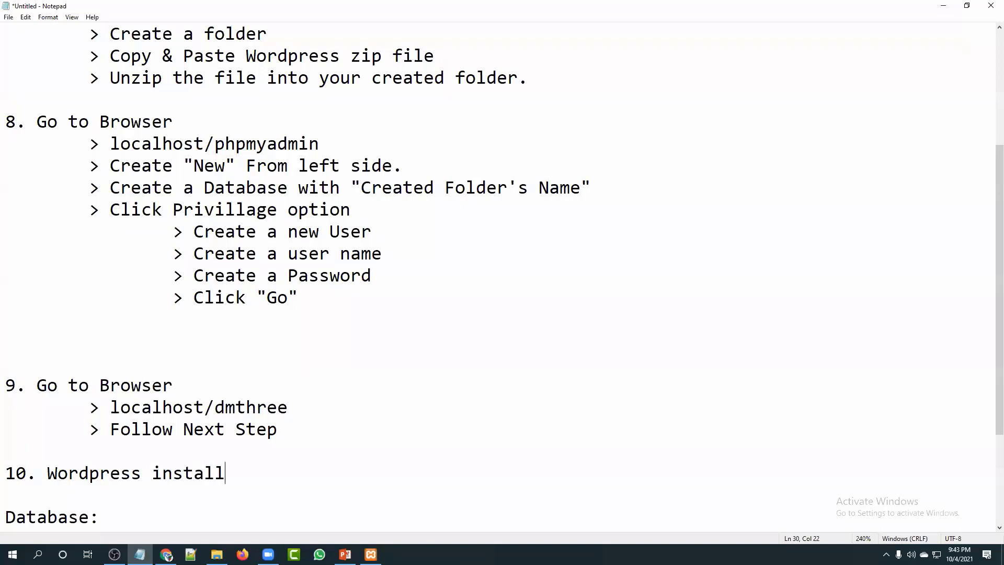
type("ation")
Step: Record the admin username as an indented '> user =' line under item 10
key("Return")
key("Tab")
type("> ")
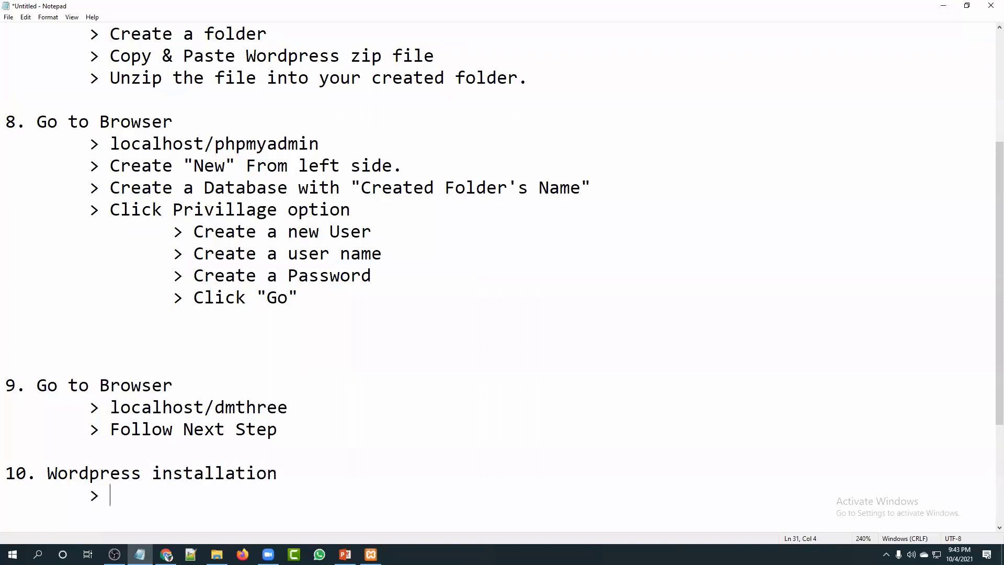
type("user = dmba")
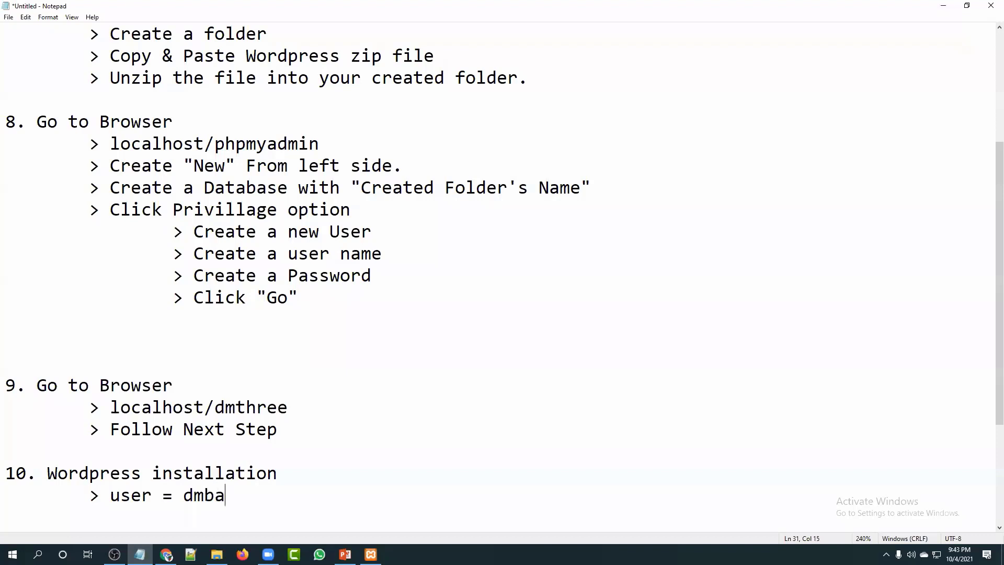
type("tch3")
scroll(48, 486, "down", 3)
key("Return")
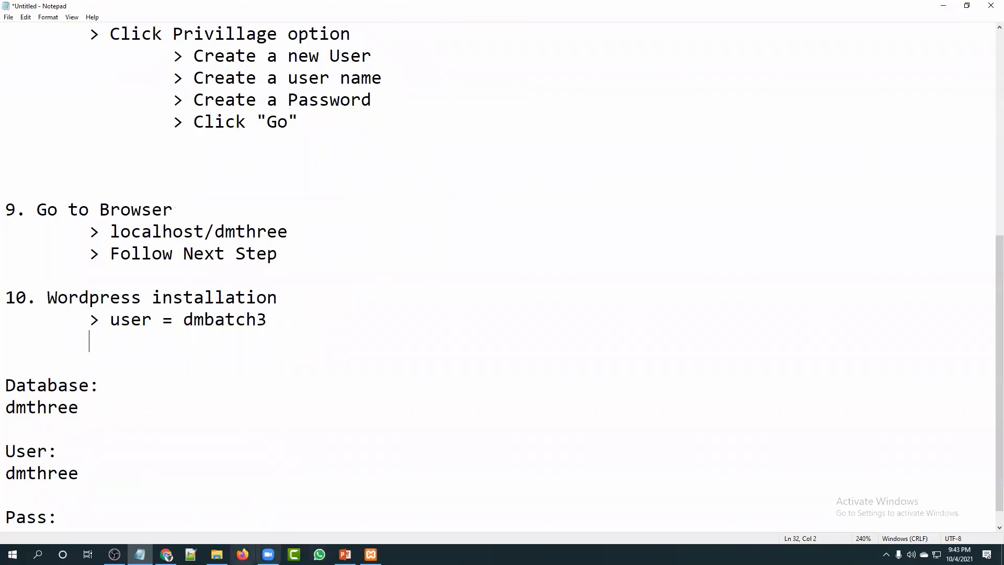
left_click(167, 554)
Step: Change the site title to 'Digital marketing Batch Three'
left_click(503, 257)
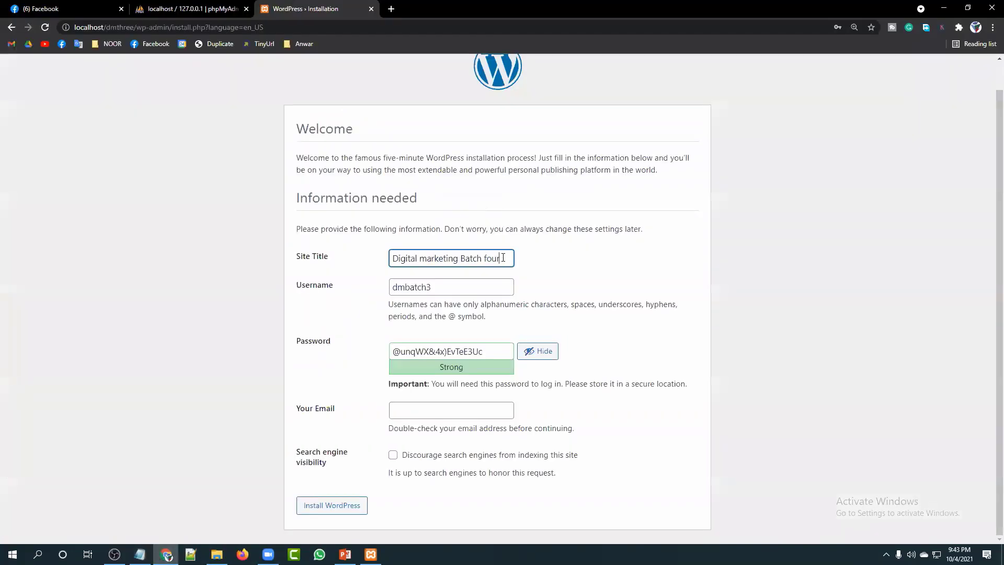
key("BackSpace")
key("BackSpace")
key("BackSpace")
key("BackSpace")
type("Three")
left_click(575, 316)
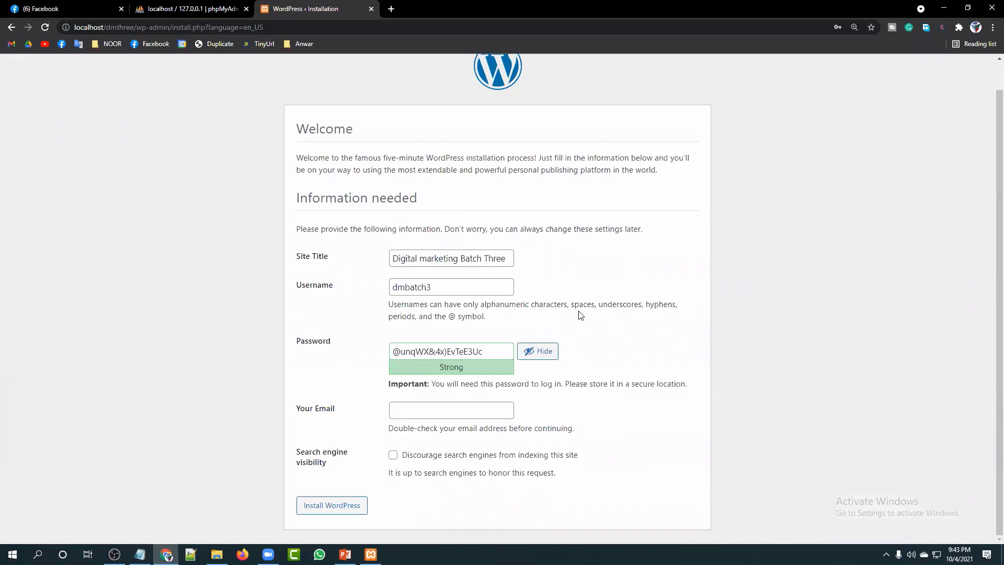
Step: Replace the generated password with a custom one and note it in Notepad as '> Pass ='
left_click_drag(484, 351, 319, 348)
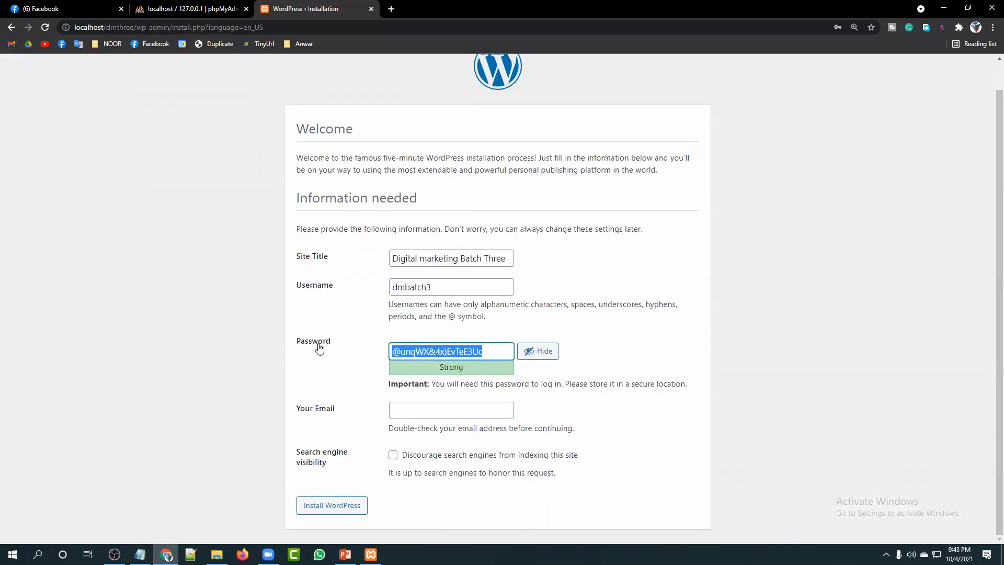
type("Dm")
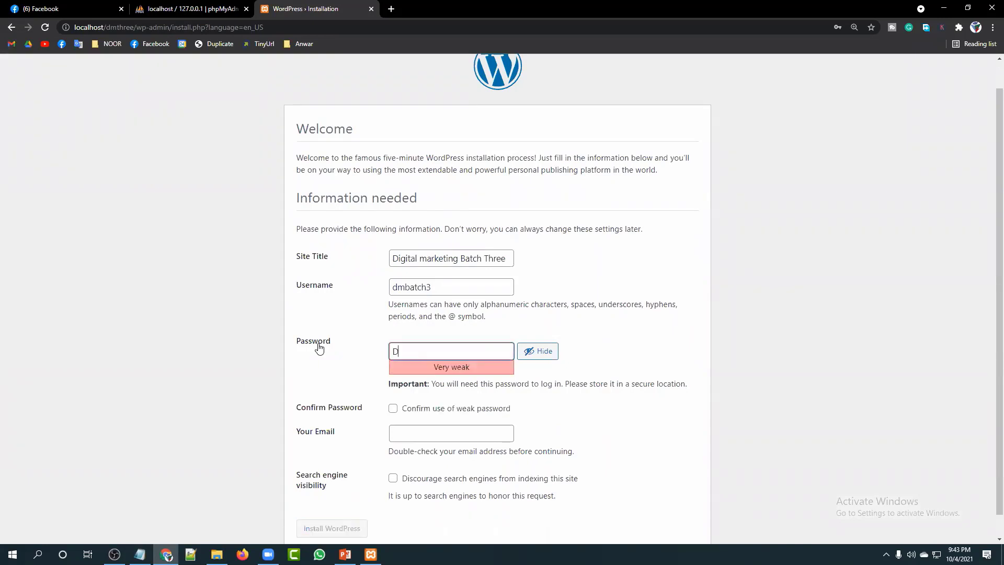
key("BackSpace")
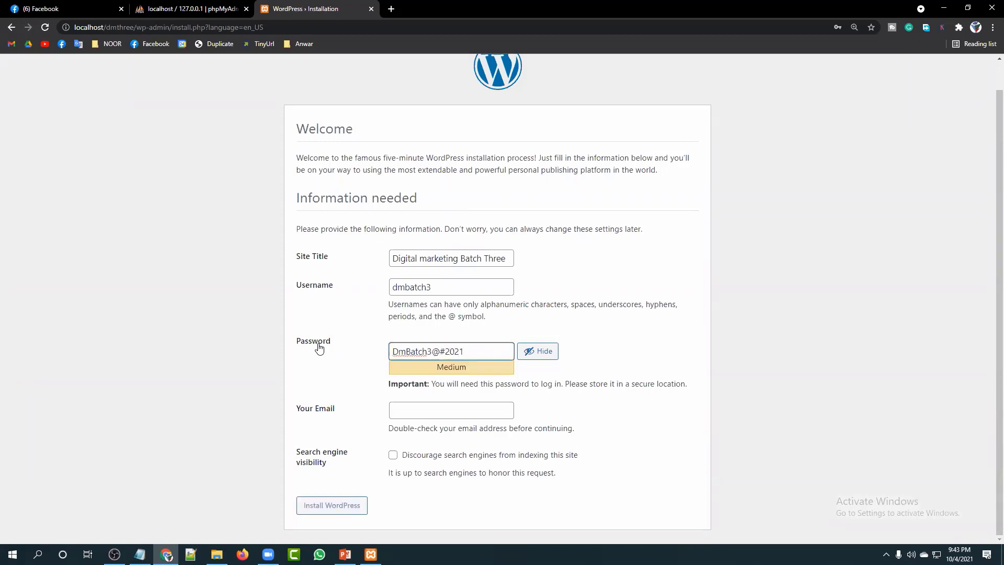
left_click_drag(465, 352, 365, 354)
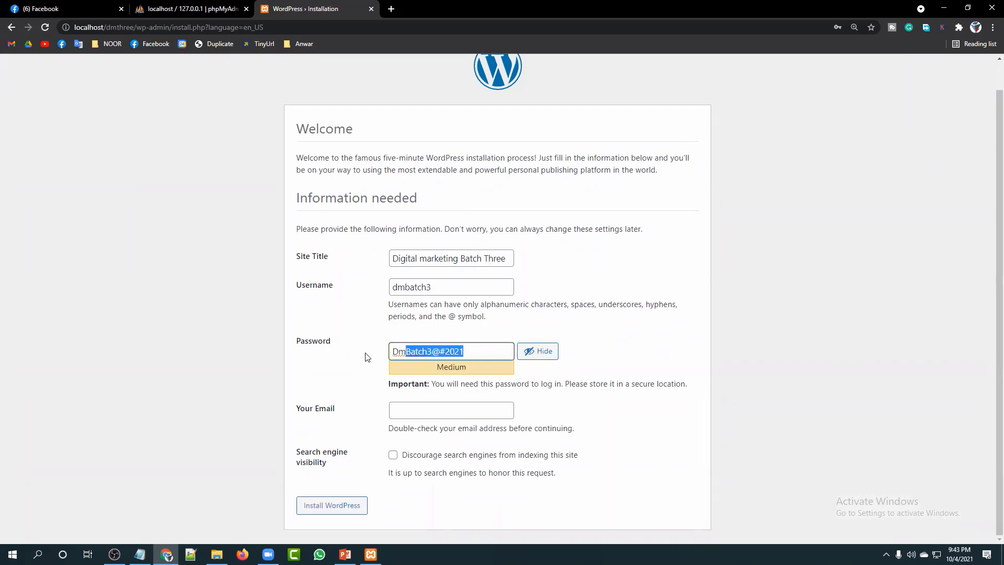
right_click(407, 355)
left_click(424, 392)
left_click(139, 554)
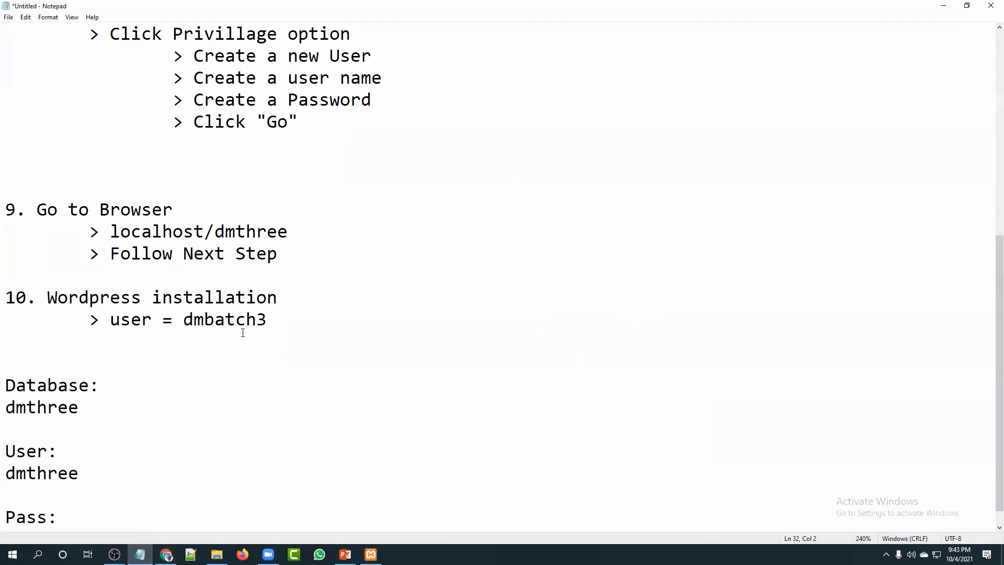
type("> Pass =")
key("ctrl+v")
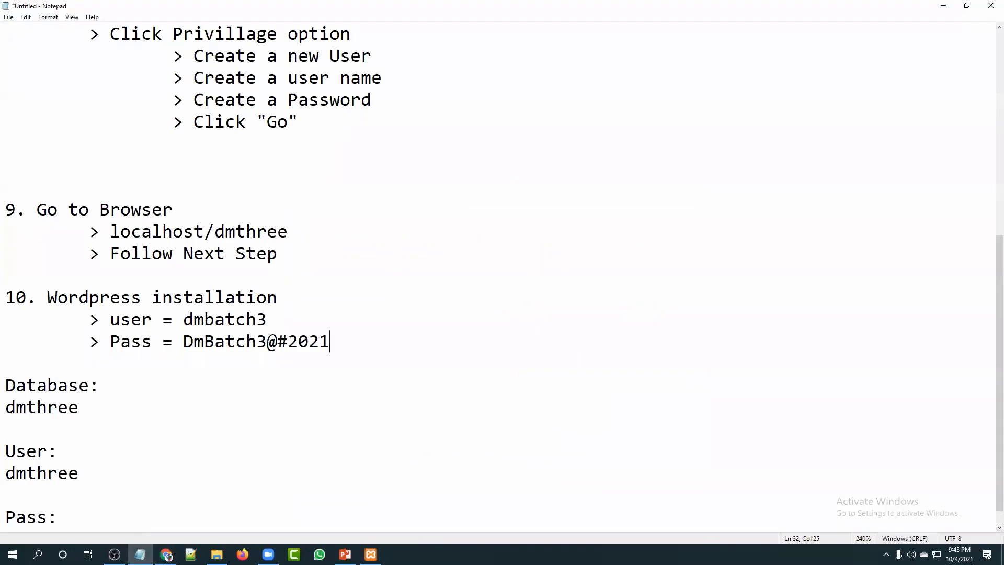
Step: Fill the admin email from the autofill suggestion and install WordPress
left_click(166, 554)
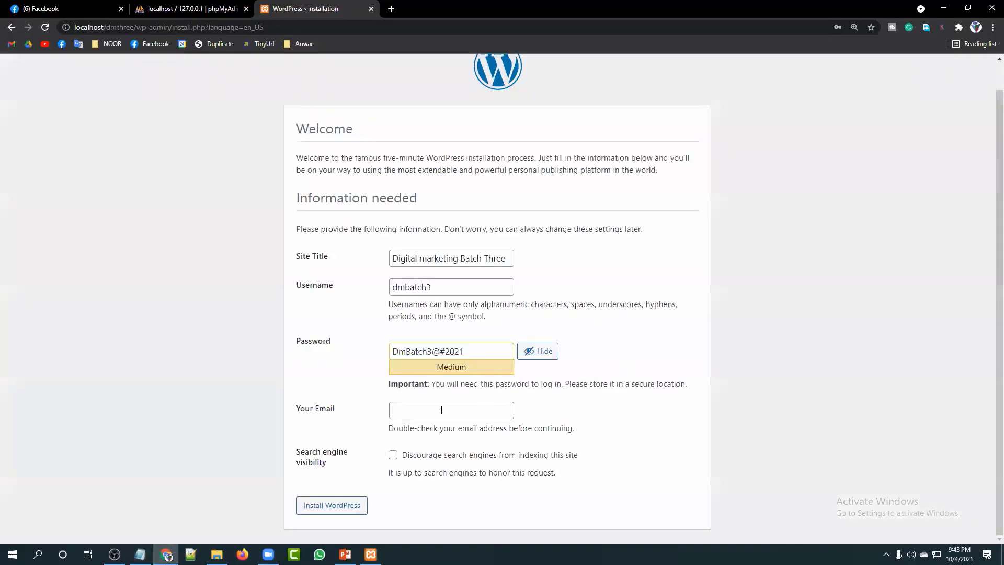
left_click(442, 409)
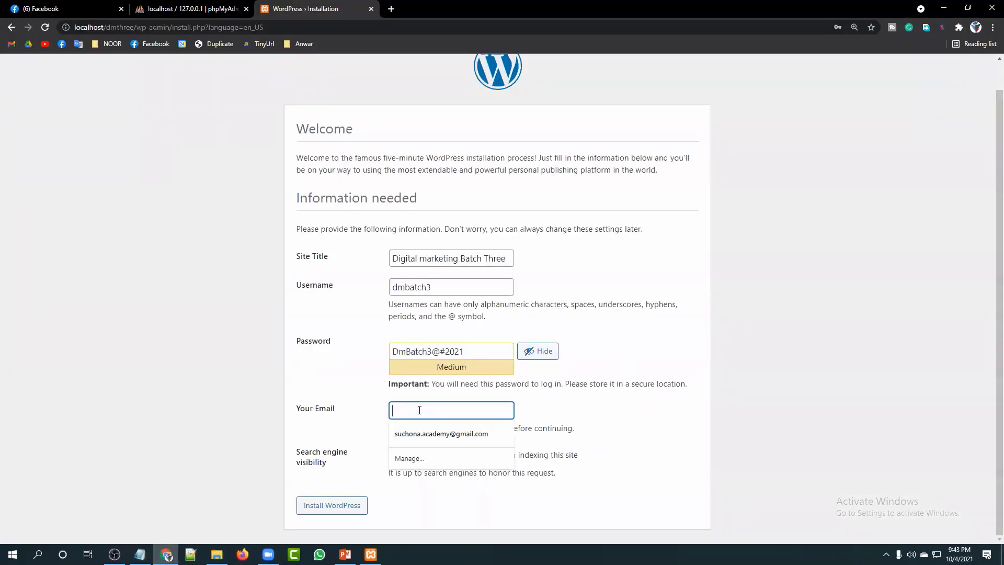
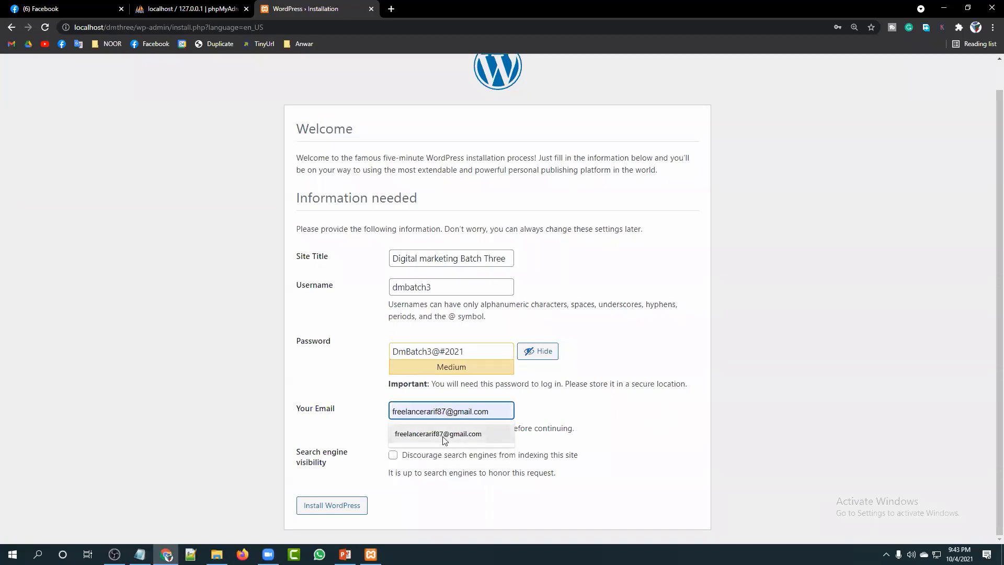
left_click(443, 434)
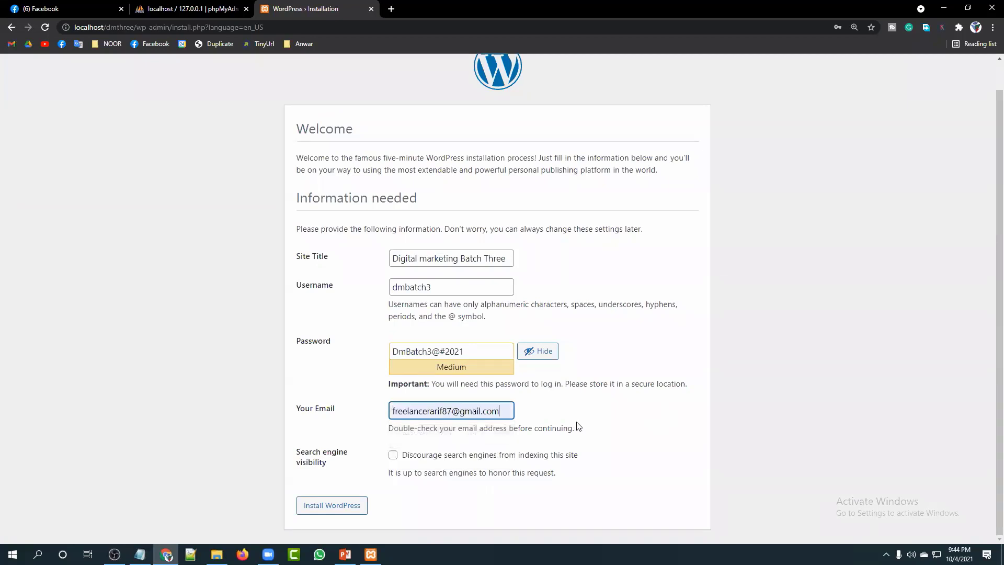
left_click(602, 418)
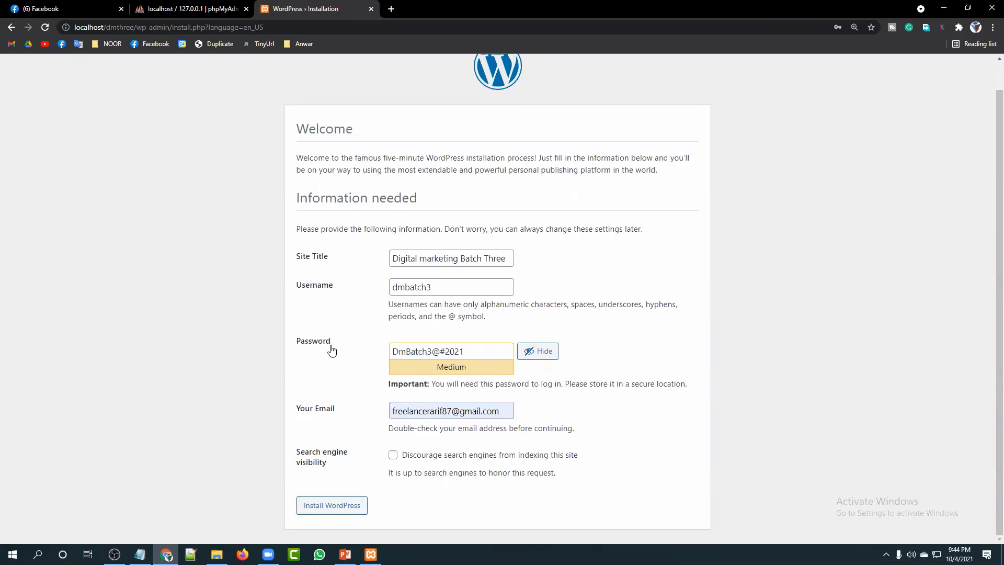
left_click(321, 506)
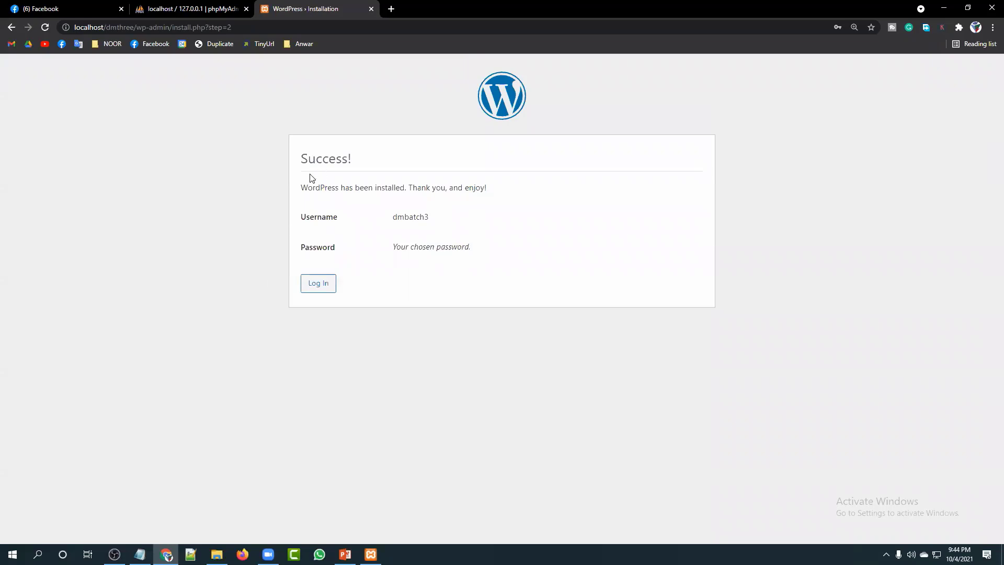
Step: Go to the new site's login page, where a saved admin login gets autofilled
left_click_drag(302, 187, 497, 196)
left_click(497, 196)
left_click(318, 284)
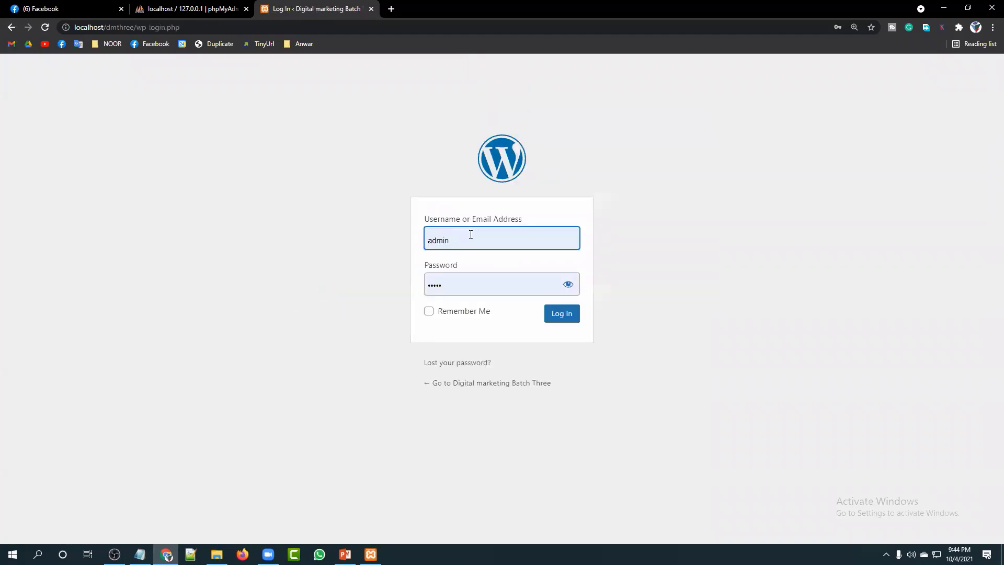
type("ad")
key("Down")
key("Return")
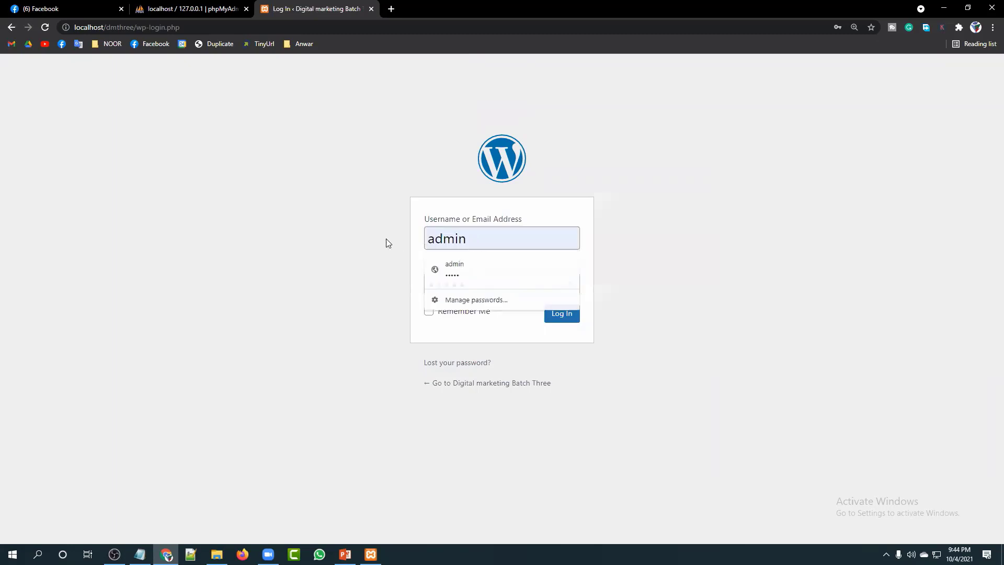
Step: Replace the autofilled username with the new admin username copied from the notes
left_click(139, 554)
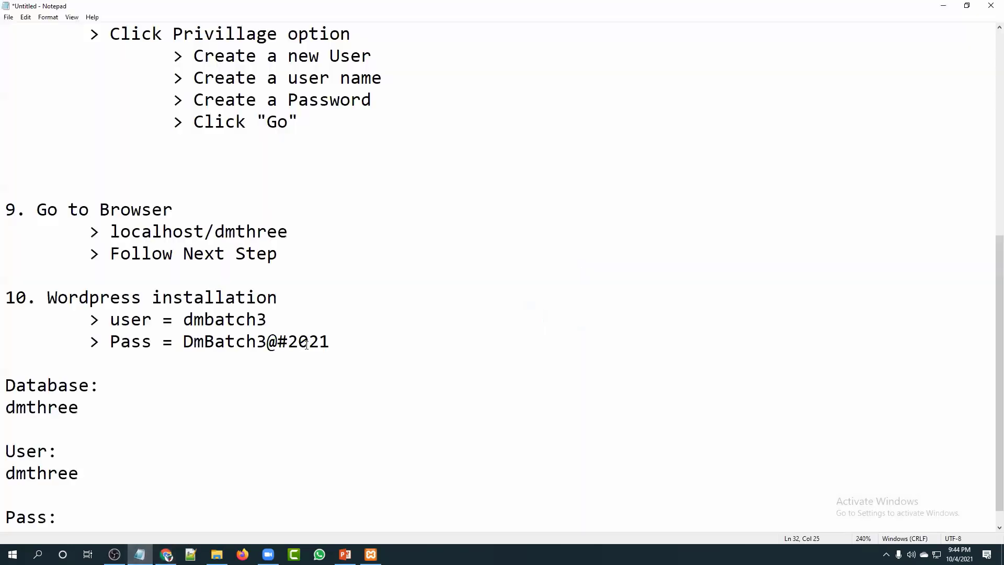
left_click_drag(268, 320, 183, 319)
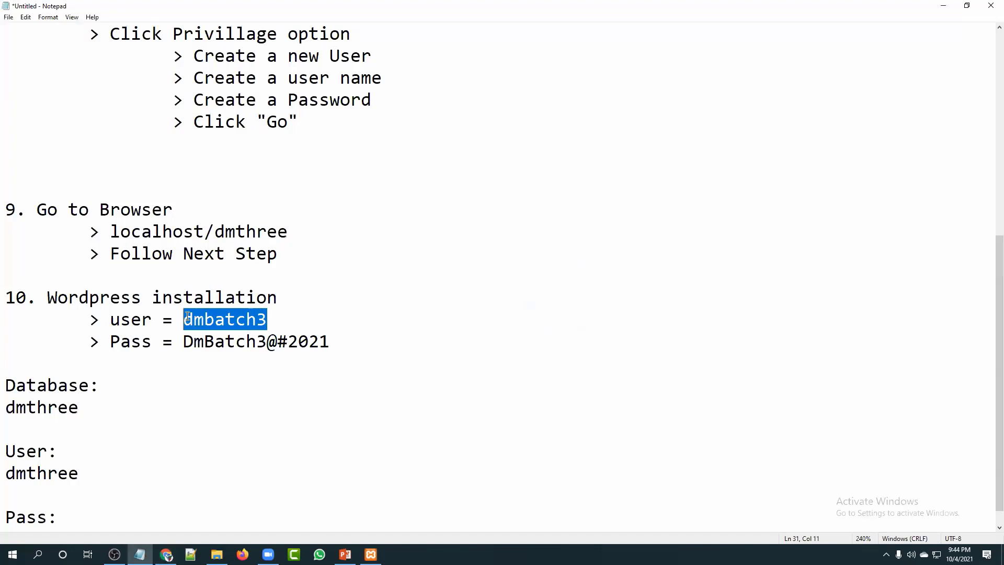
left_click(253, 320)
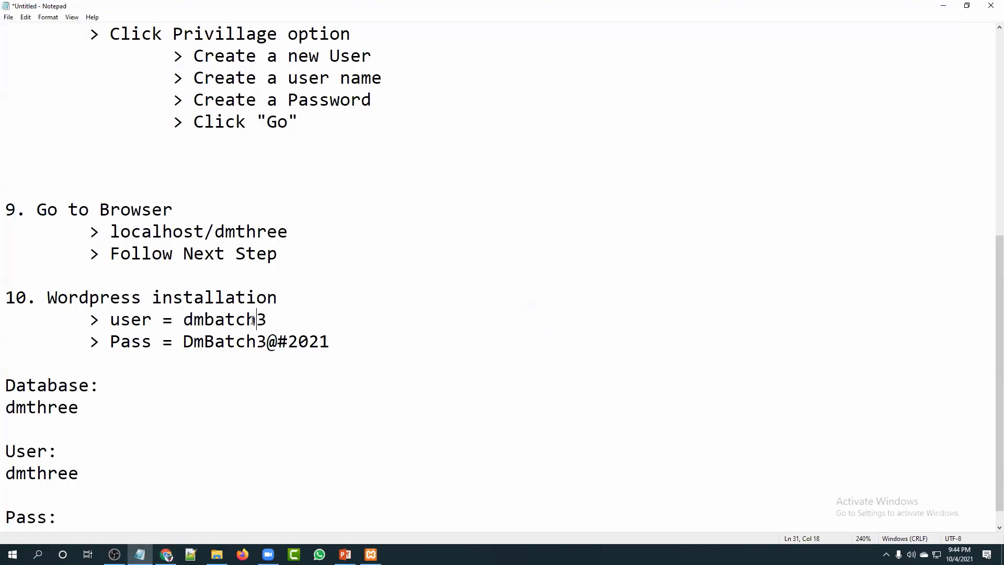
double_click(216, 320)
right_click(216, 320)
left_click(157, 354)
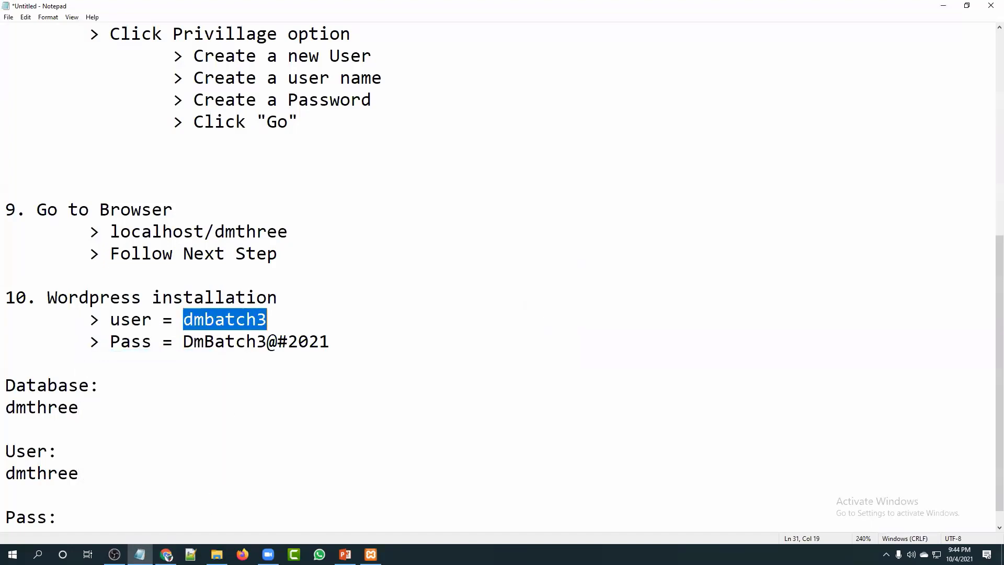
left_click(166, 554)
double_click(491, 243)
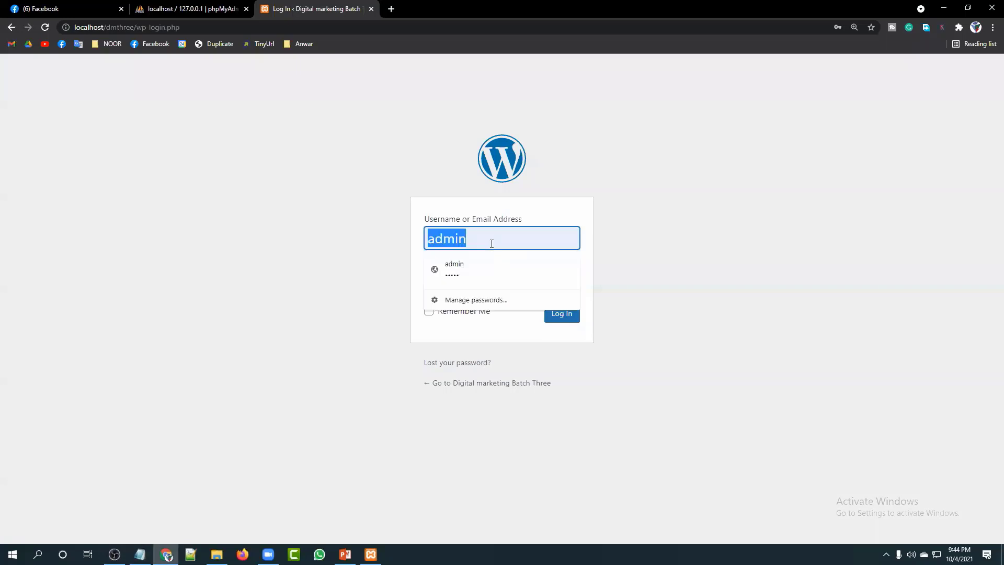
key("ctrl+v")
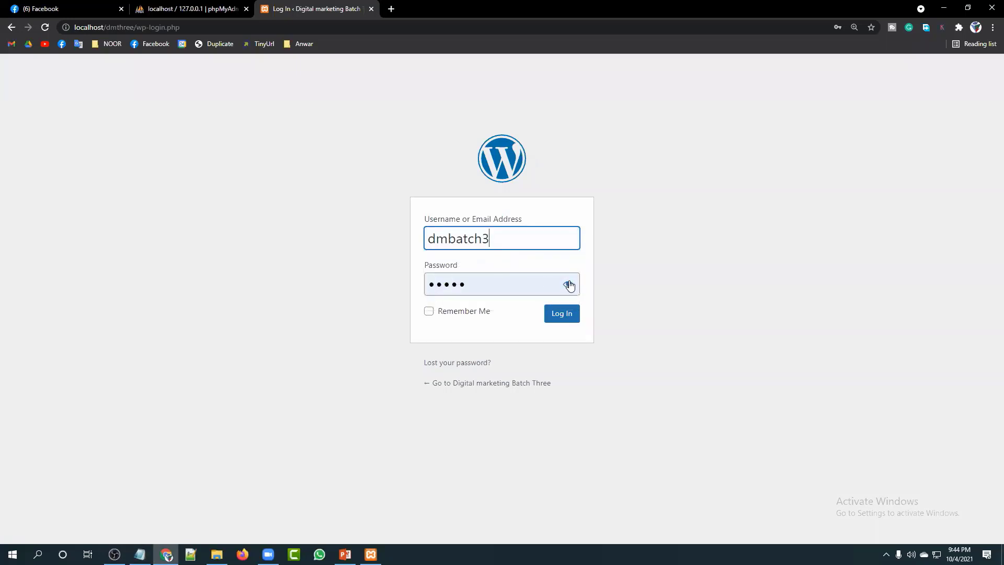
Step: Replace the password with the noted one, tick Remember Me, and log in
left_click(568, 283)
left_click_drag(494, 283, 417, 285)
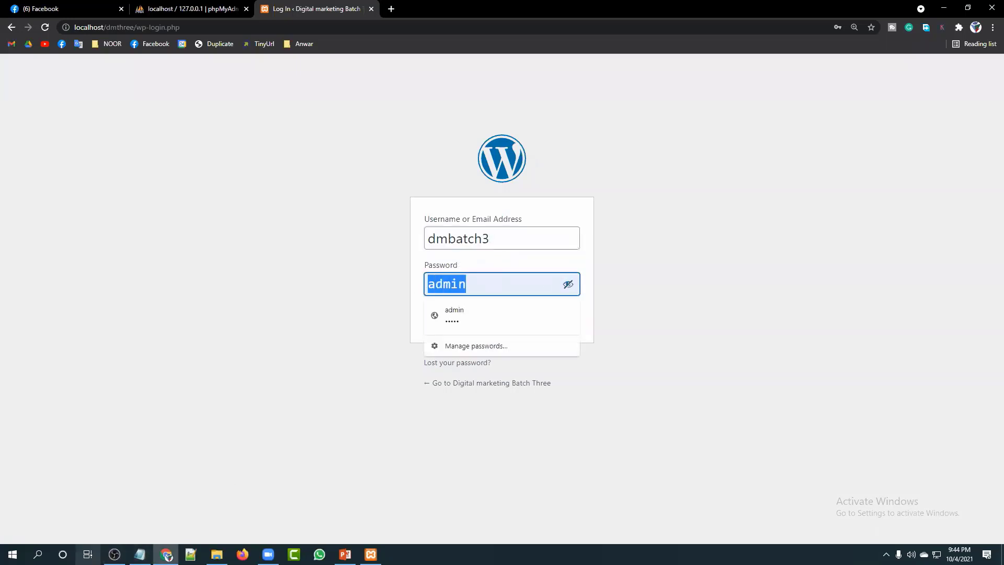
left_click(139, 554)
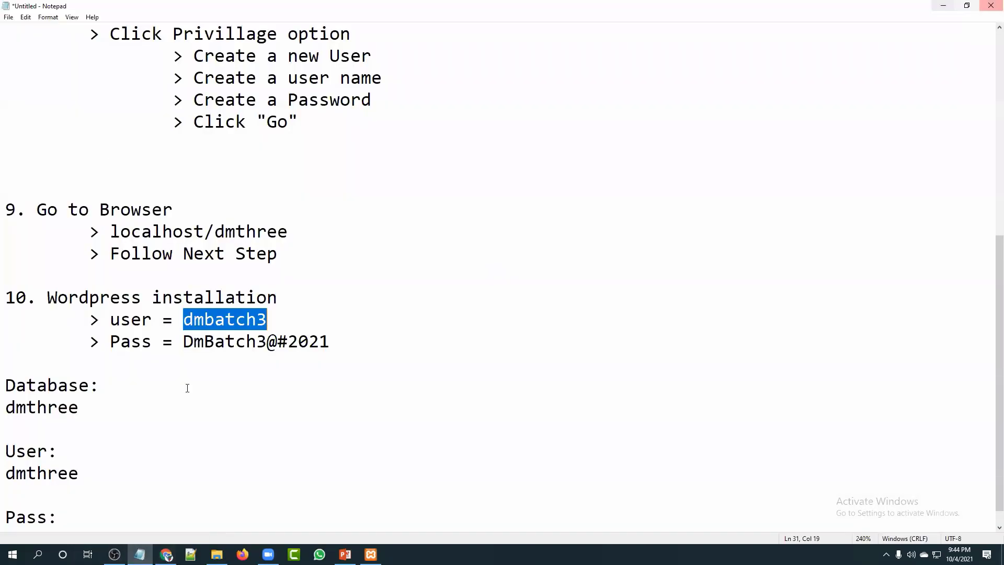
double_click(249, 343)
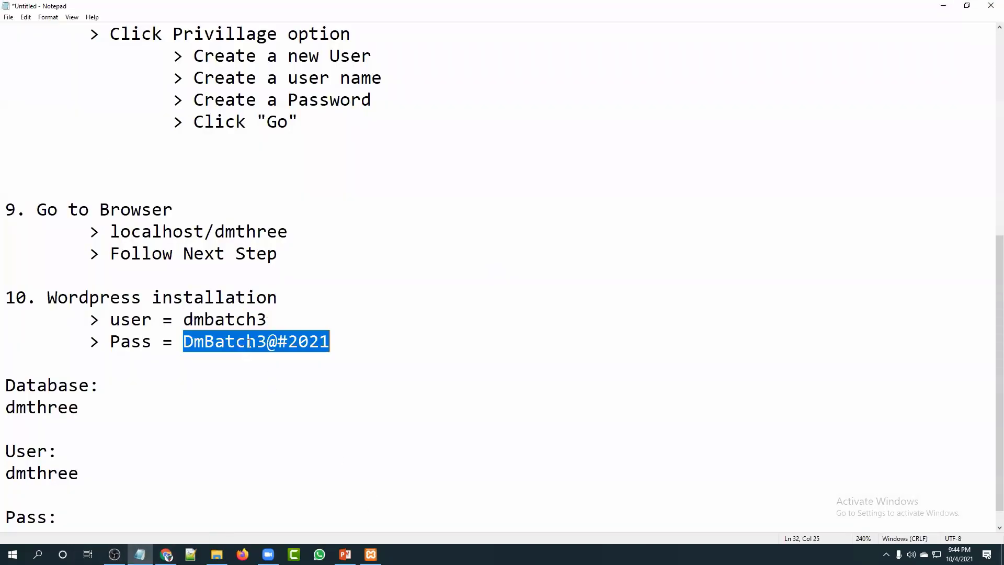
left_click(167, 555)
key("ctrl+v")
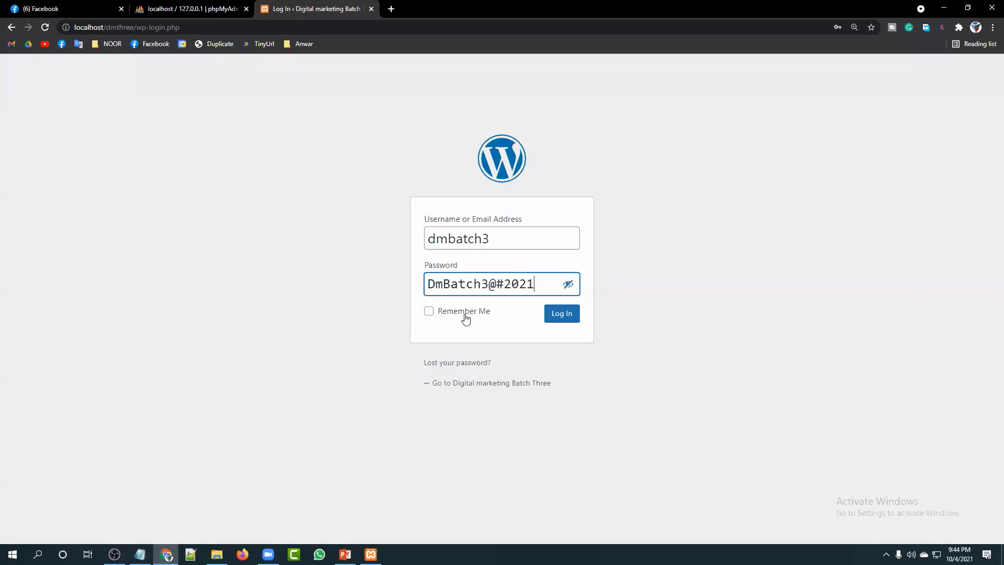
left_click(429, 312)
left_click(564, 318)
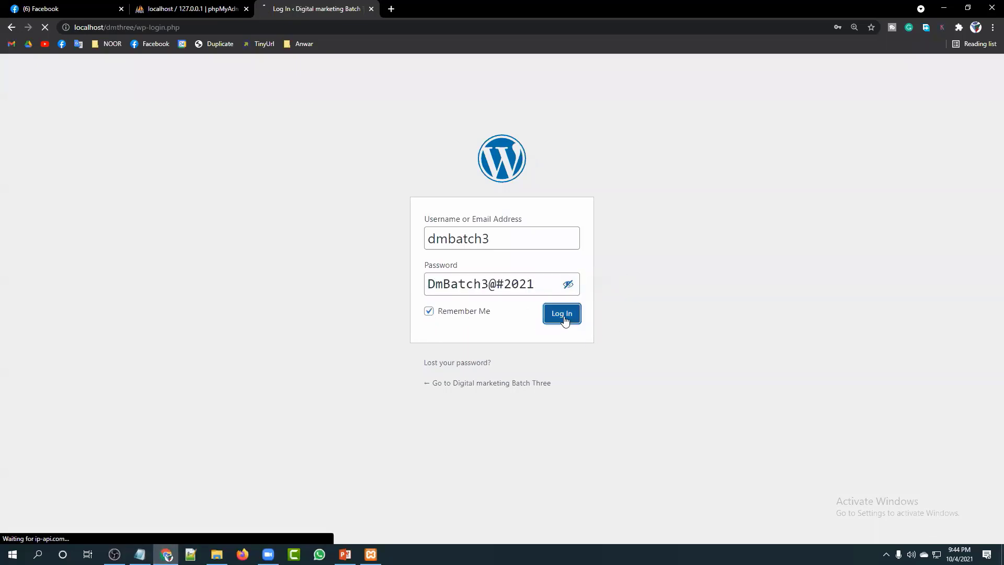
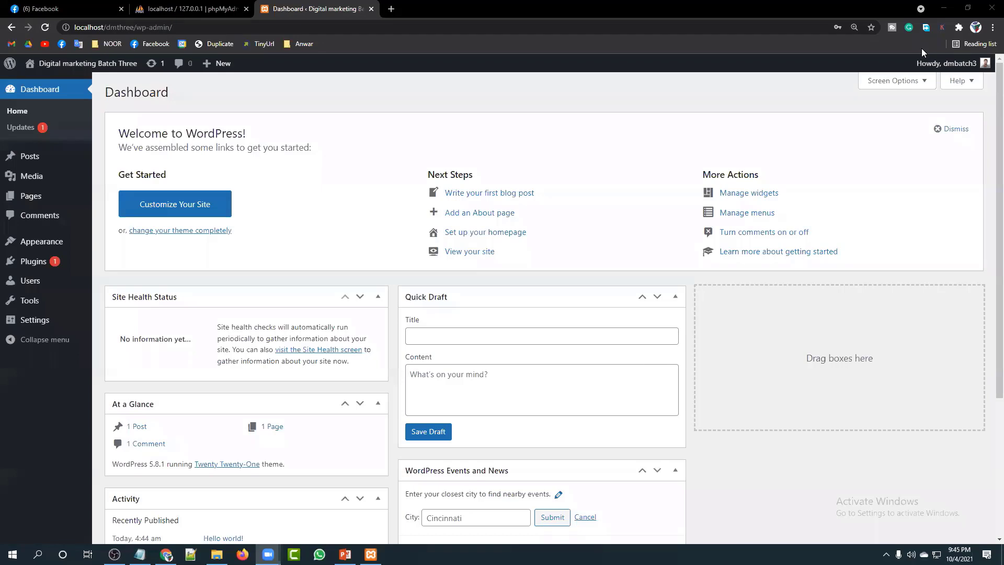
Step: Close the htdocs file browser, the WordPress dashboard and phpMyAdmin tabs, and minimise Chrome
left_click(370, 128)
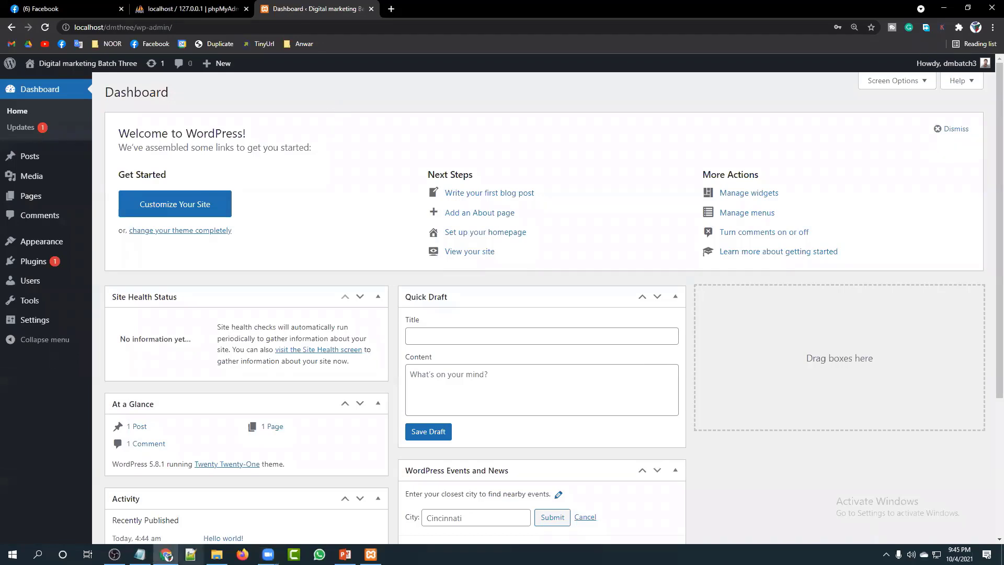
left_click(216, 554)
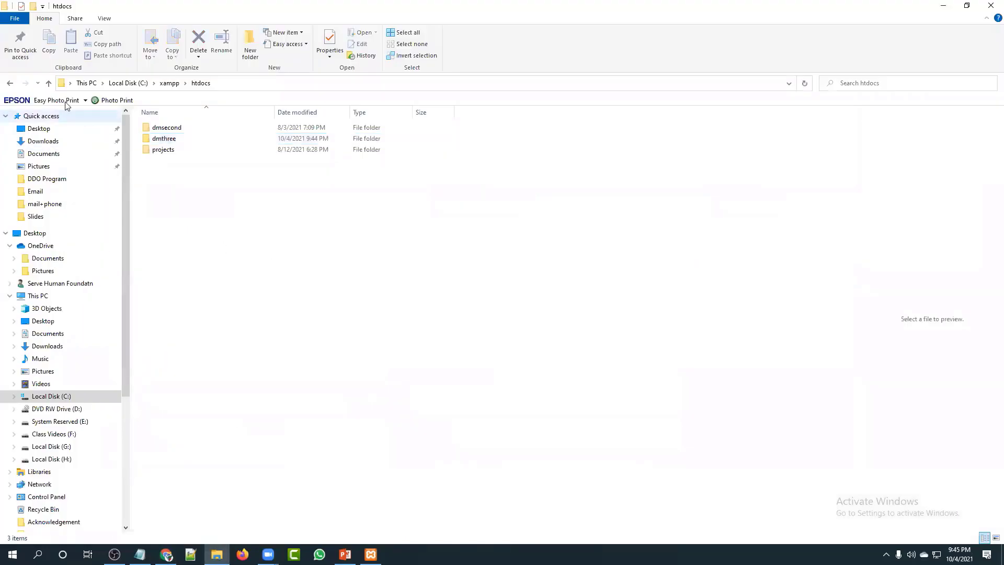
left_click(990, 5)
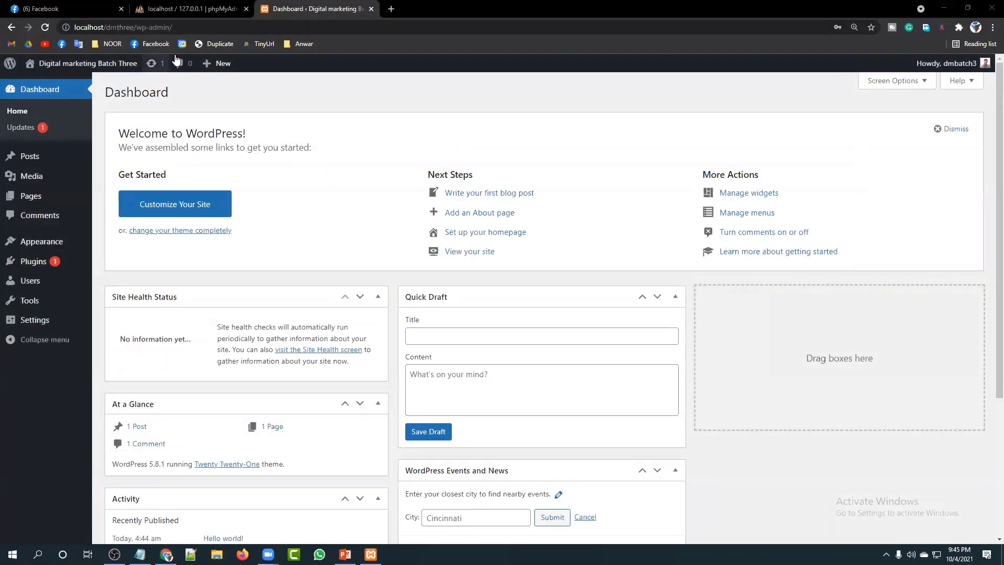
left_click(276, 7)
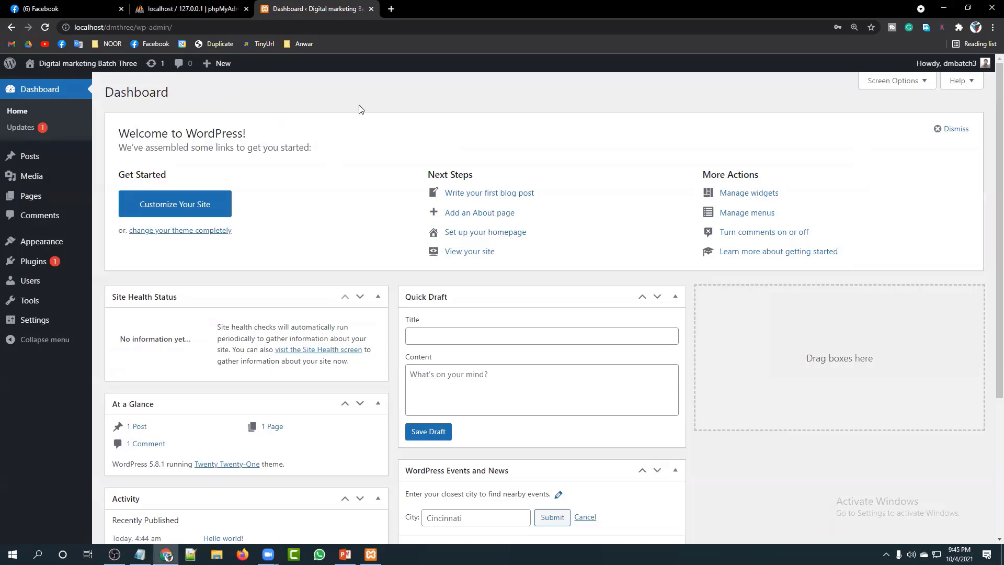
left_click(371, 8)
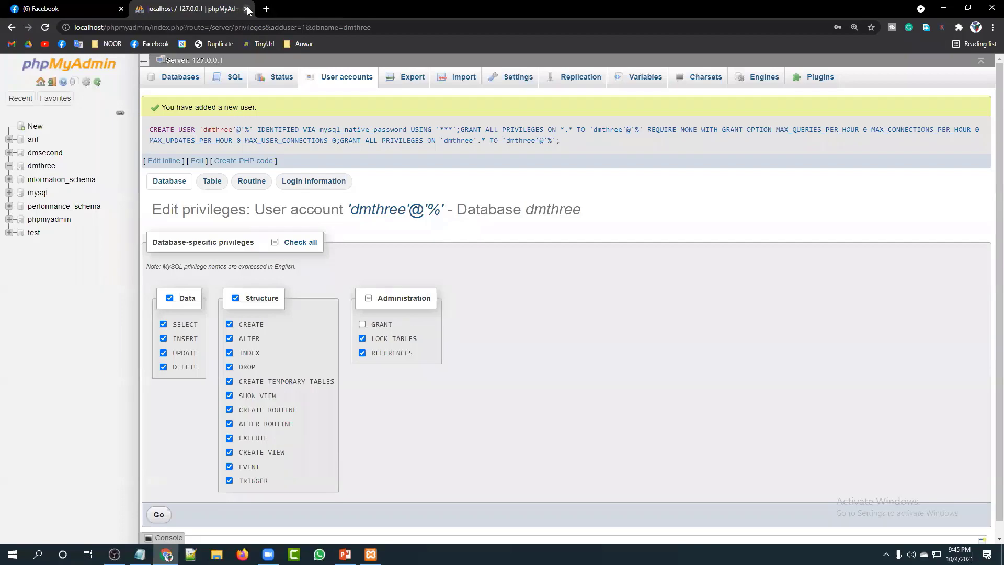
left_click(247, 9)
left_click(1001, 554)
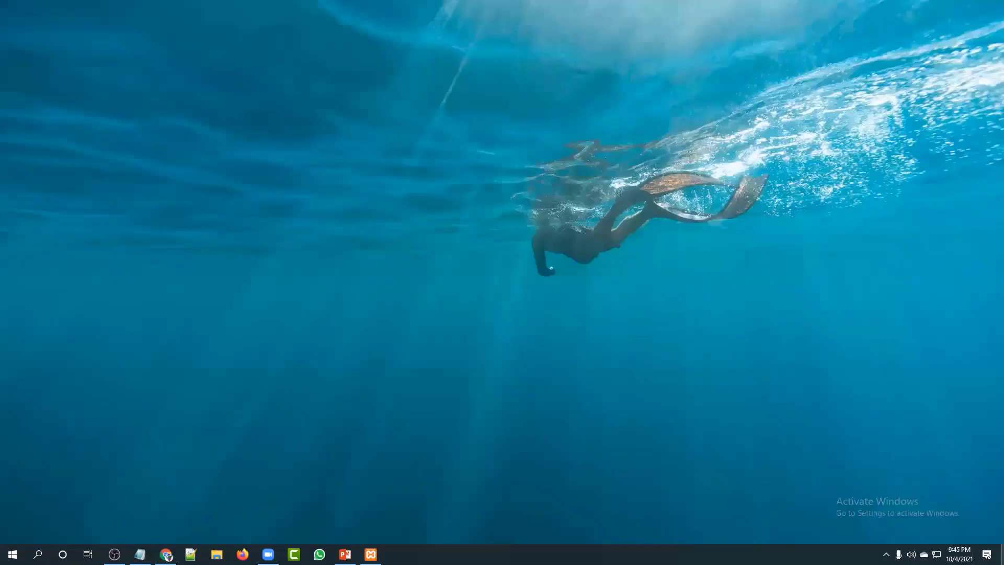
Step: Refresh the desktop and browse File Explorer to C:\xampp\htdocs
right_click(137, 89)
left_click(103, 119)
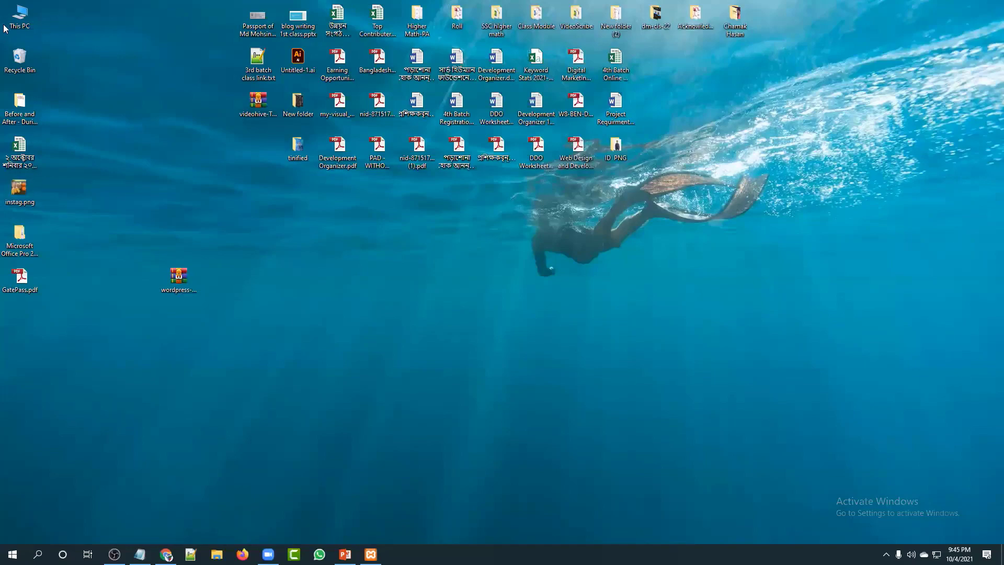
key("super+e")
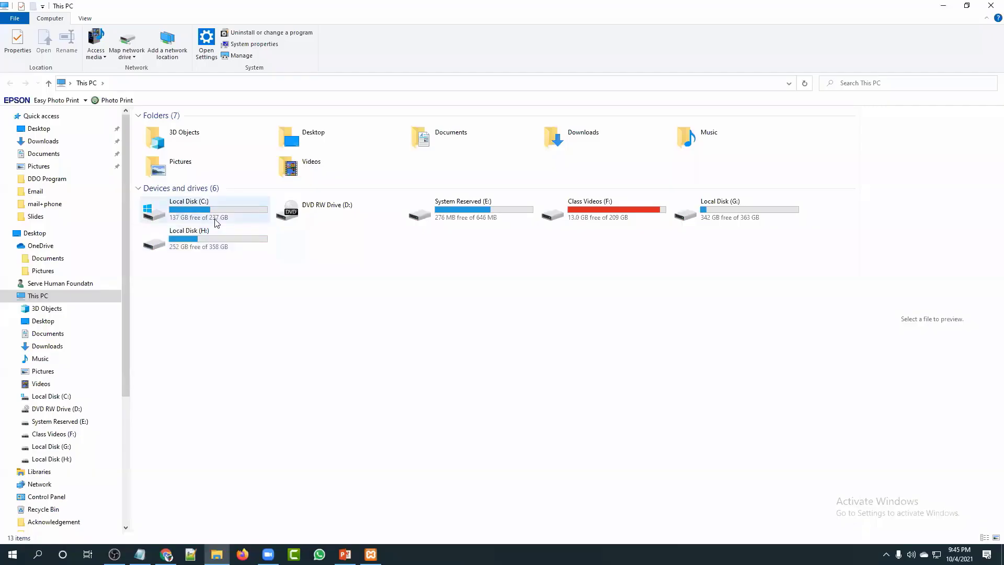
double_click(216, 223)
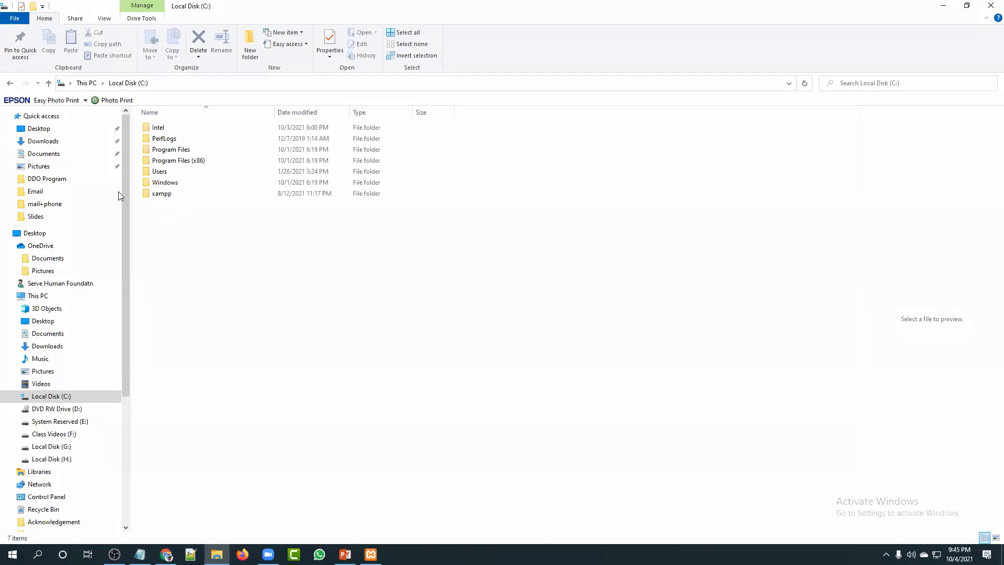
double_click(165, 194)
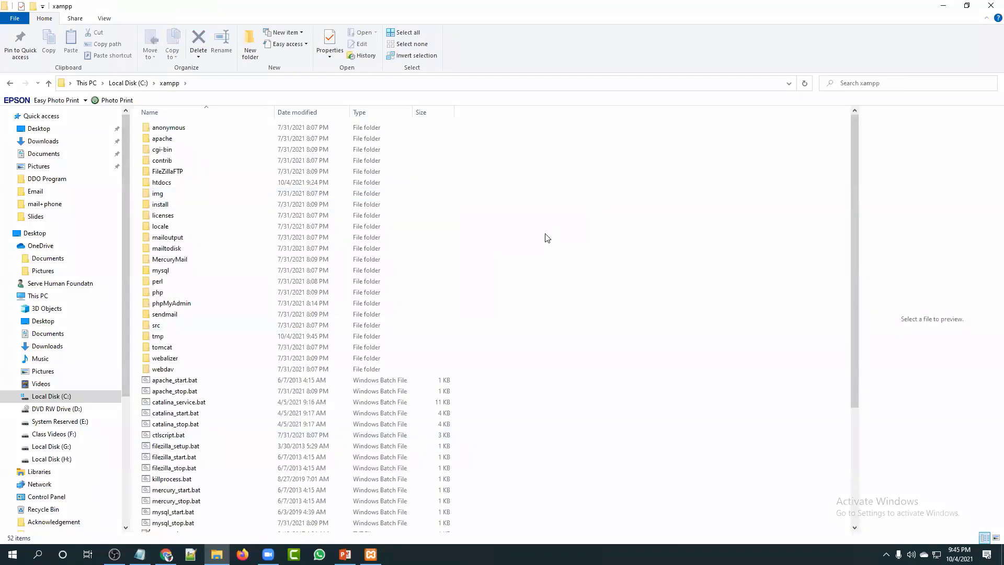
double_click(184, 180)
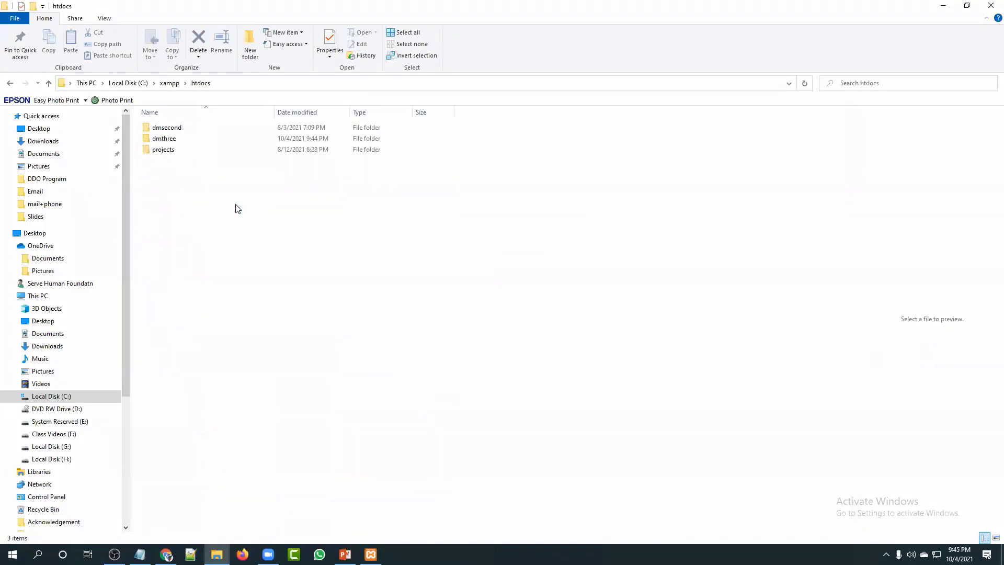
Step: Create a new folder in htdocs named with the user's name and refresh the listing
right_click(195, 234)
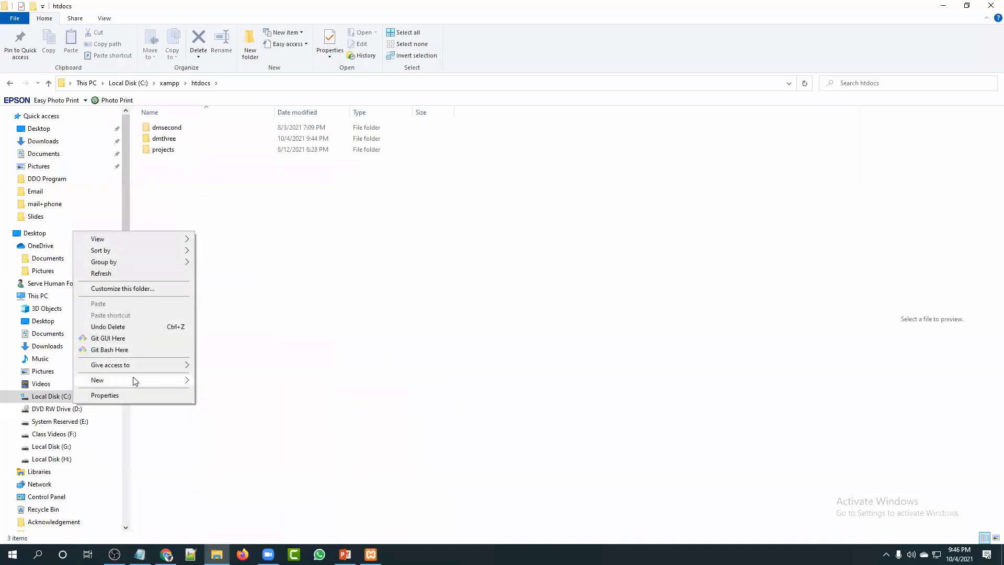
mouse_move(135, 381)
left_click(209, 382)
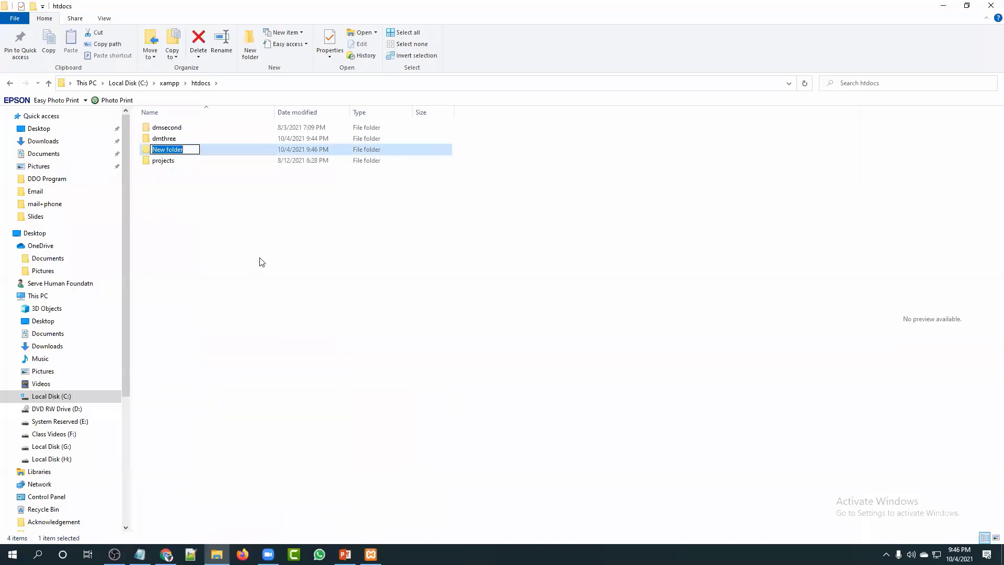
key("Return")
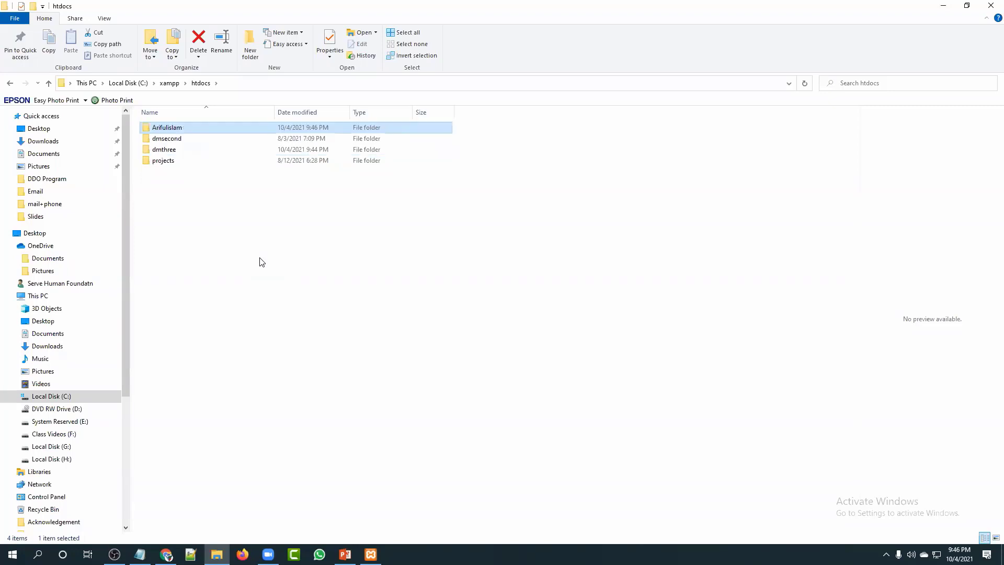
right_click(261, 260)
left_click(165, 301)
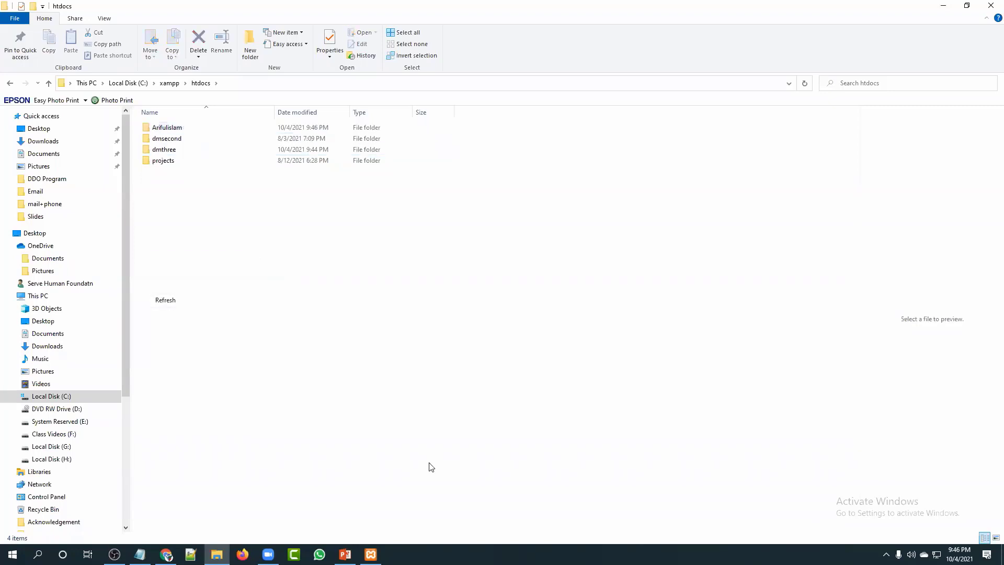
Step: Copy wordpress-5.8.1.zip from the desktop into the new project folder
left_click(1002, 554)
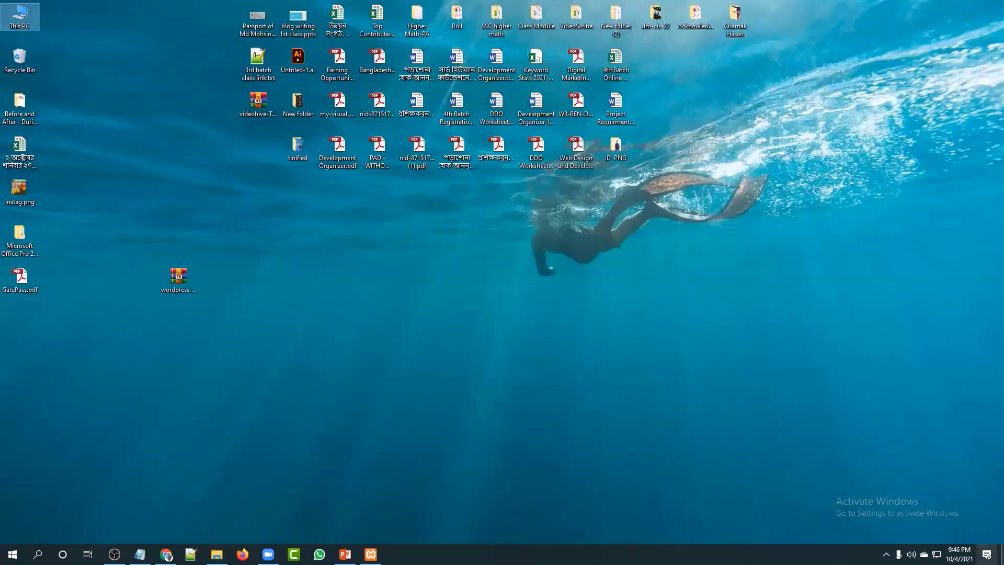
right_click(184, 280)
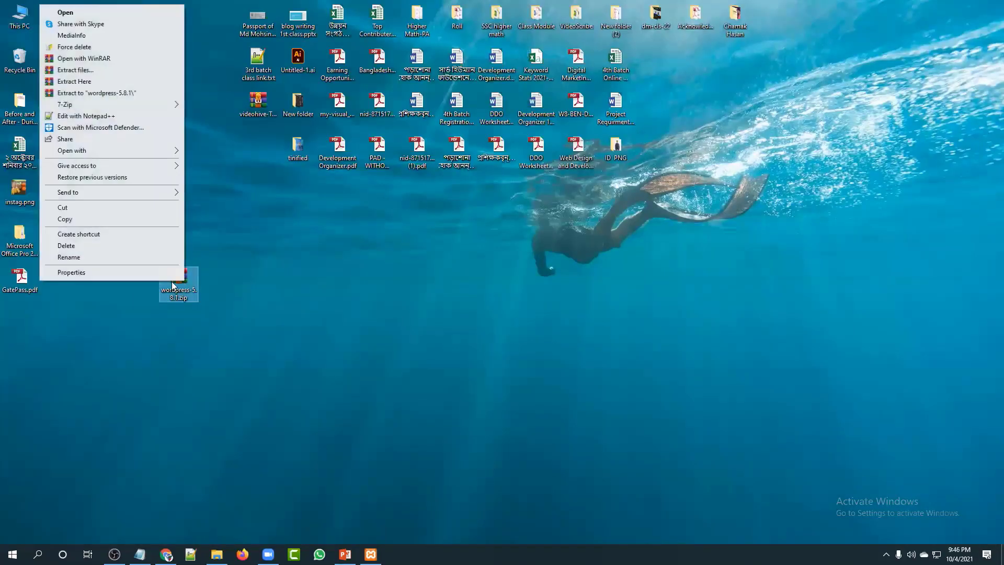
left_click(86, 218)
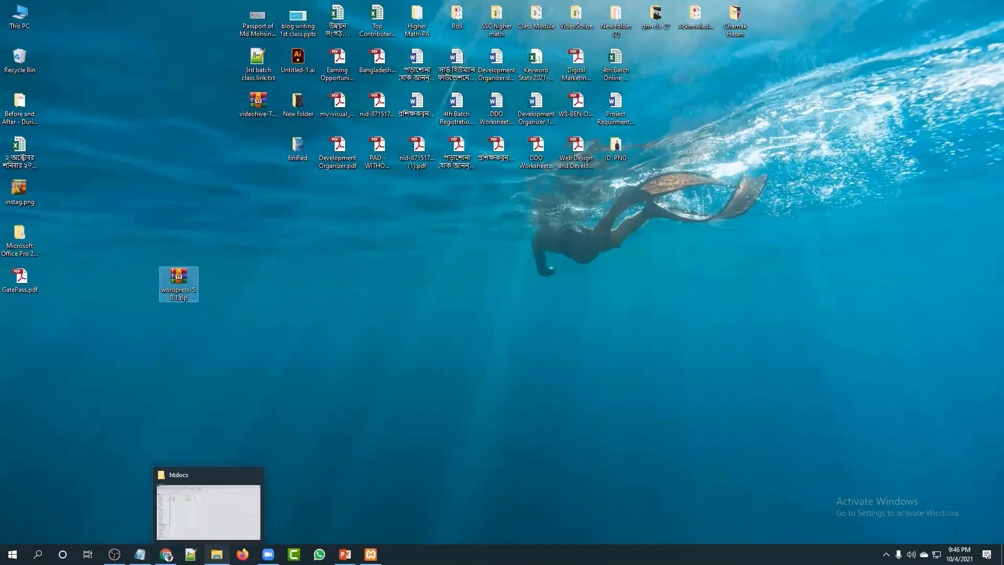
left_click(216, 554)
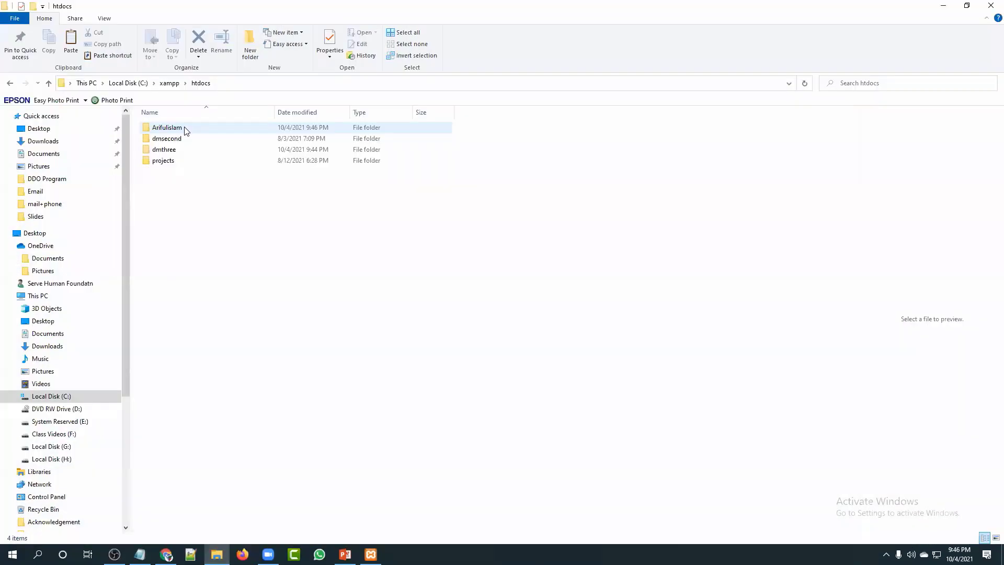
double_click(183, 134)
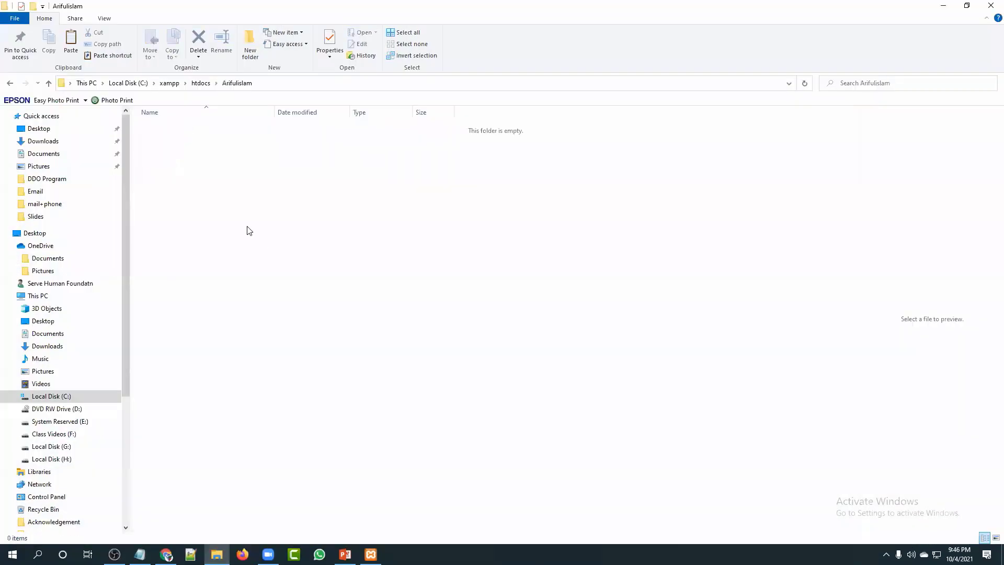
right_click(209, 176)
left_click(143, 249)
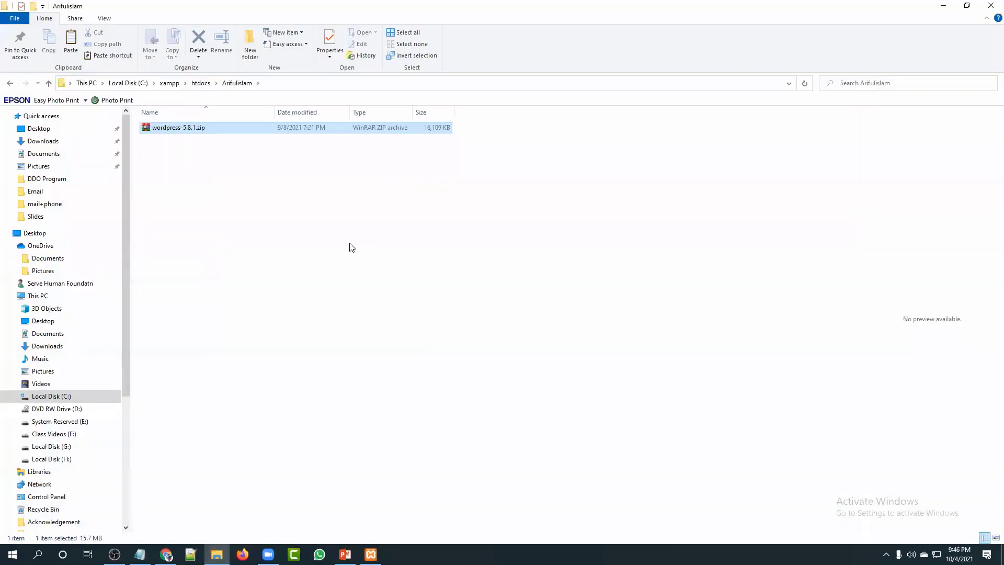
Step: Extract wordpress-5.8.1.zip here, then delete the zip archive
left_click(211, 125)
right_click(210, 125)
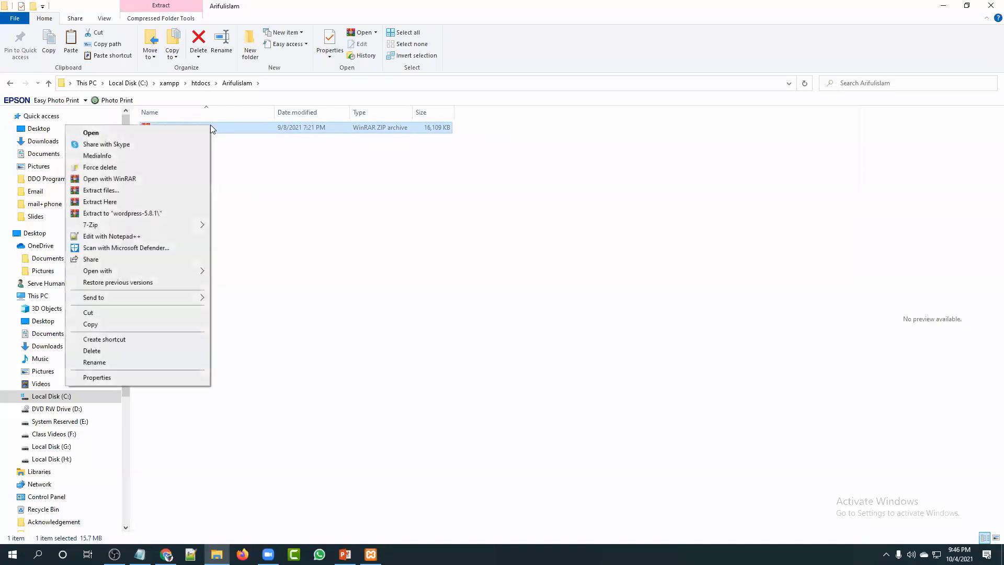
left_click(126, 201)
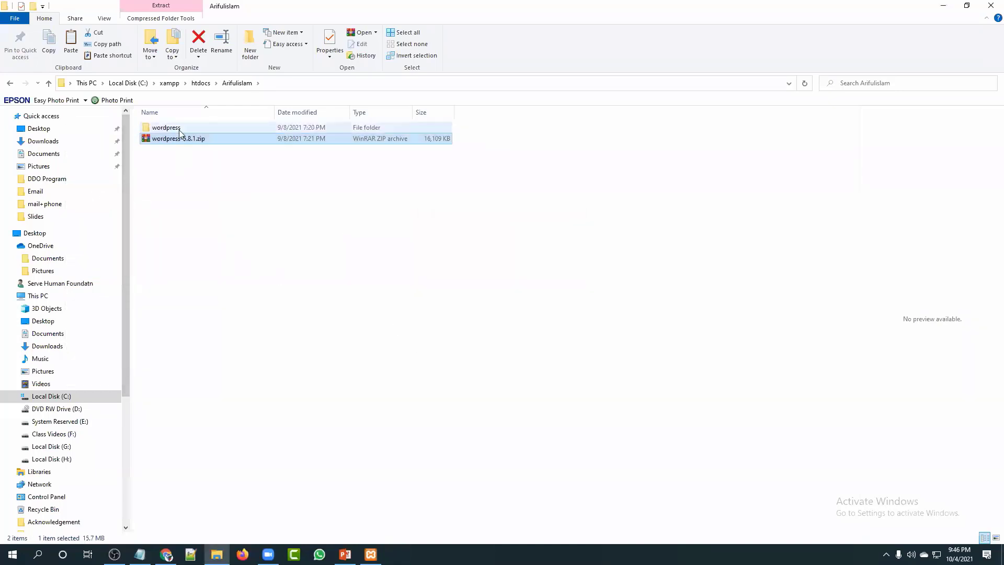
right_click(192, 140)
left_click(104, 368)
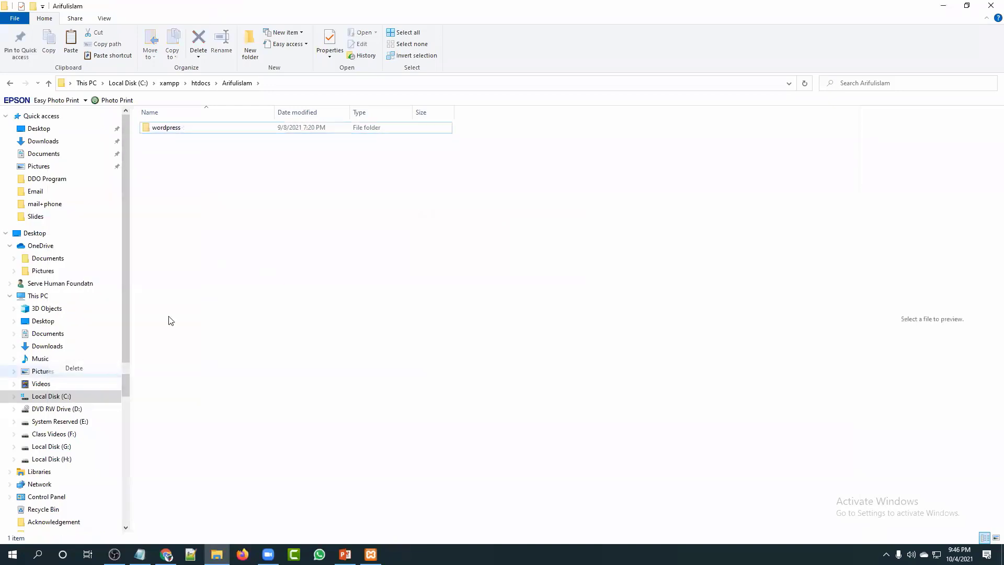
Step: Move all 19 WordPress files out of the wordpress subfolder into the project folder
double_click(224, 128)
left_click_drag(270, 398, 205, 129)
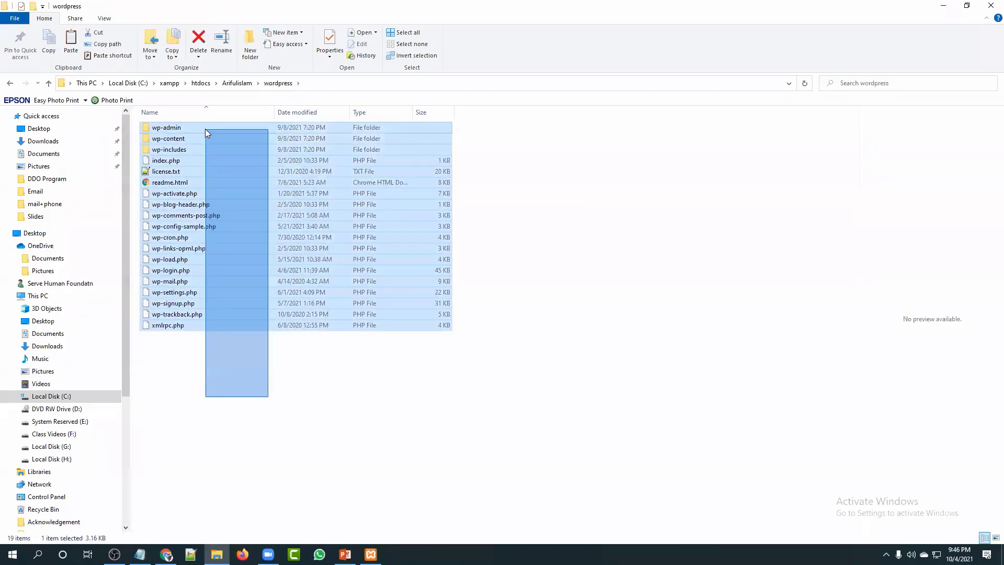
right_click(205, 129)
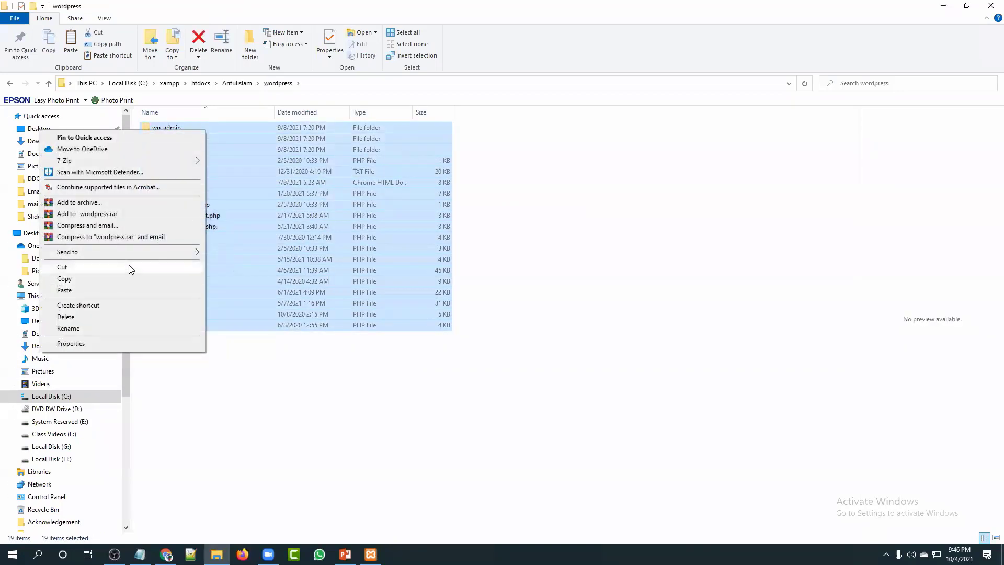
left_click(128, 268)
left_click(53, 85)
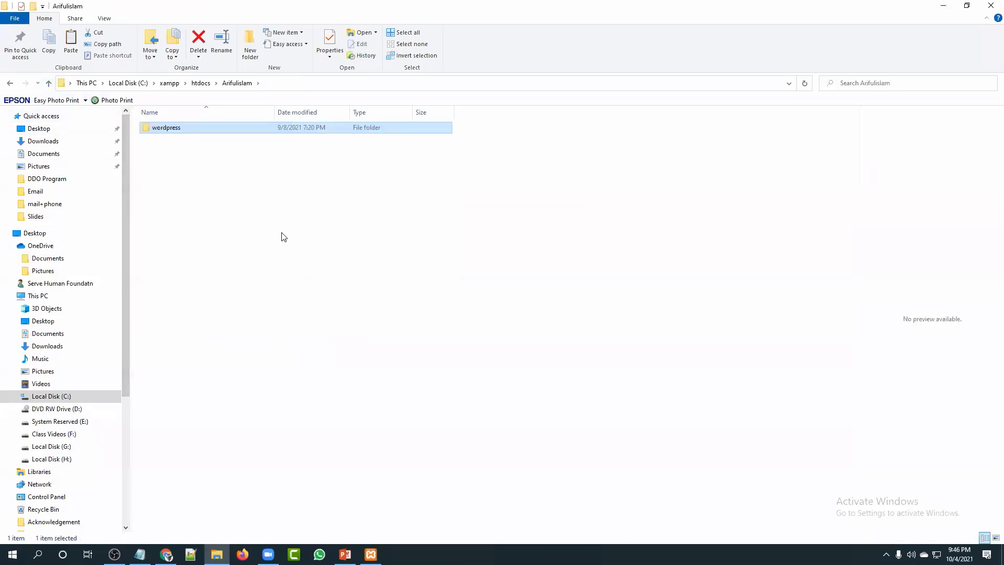
right_click(244, 211)
left_click(182, 282)
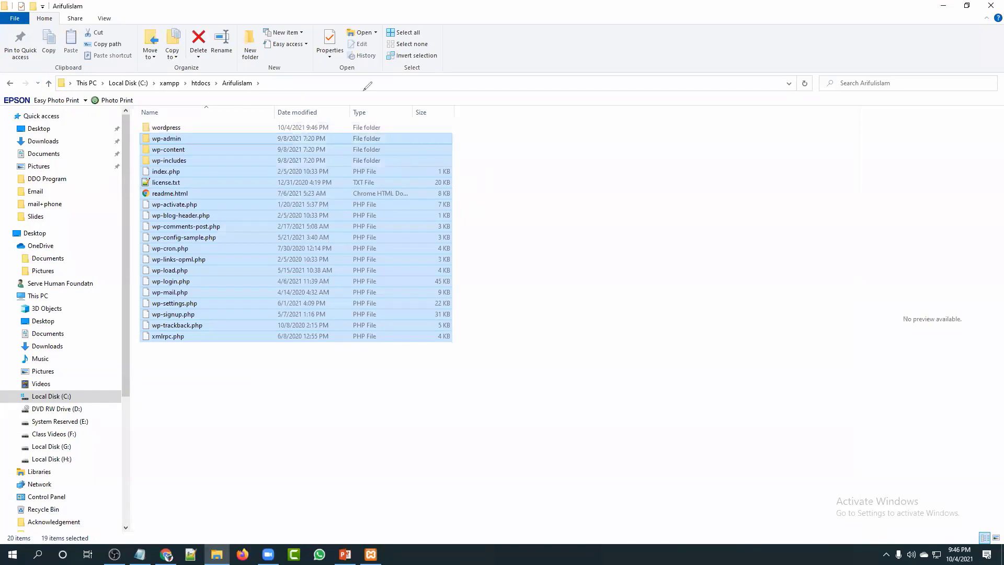
mouse_move(256, 97)
left_mouse_down()
mouse_move(217, 86)
mouse_move(254, 73)
left_mouse_up()
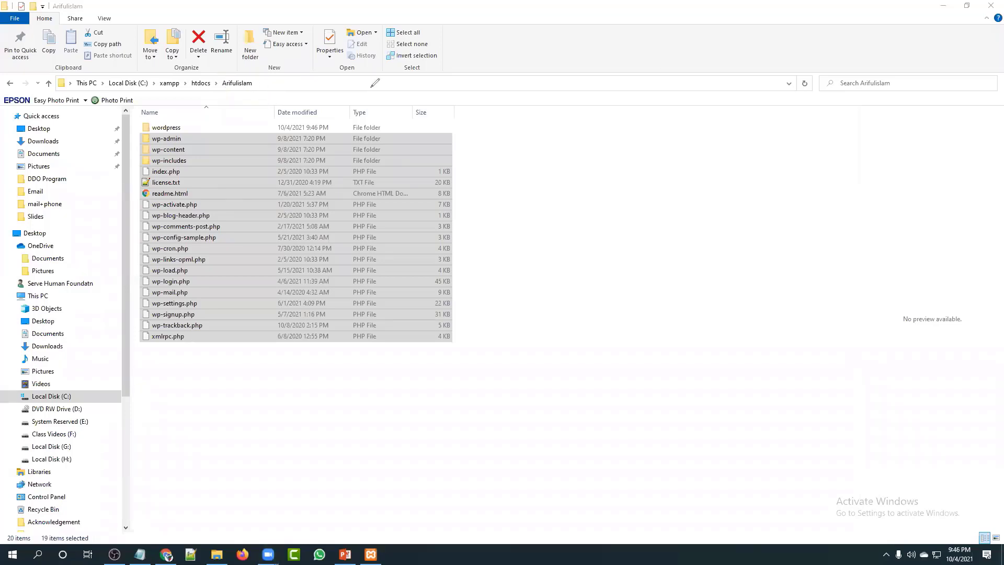
Step: Delete the emptied wordpress folder and refresh the project folder listing
left_click(207, 128)
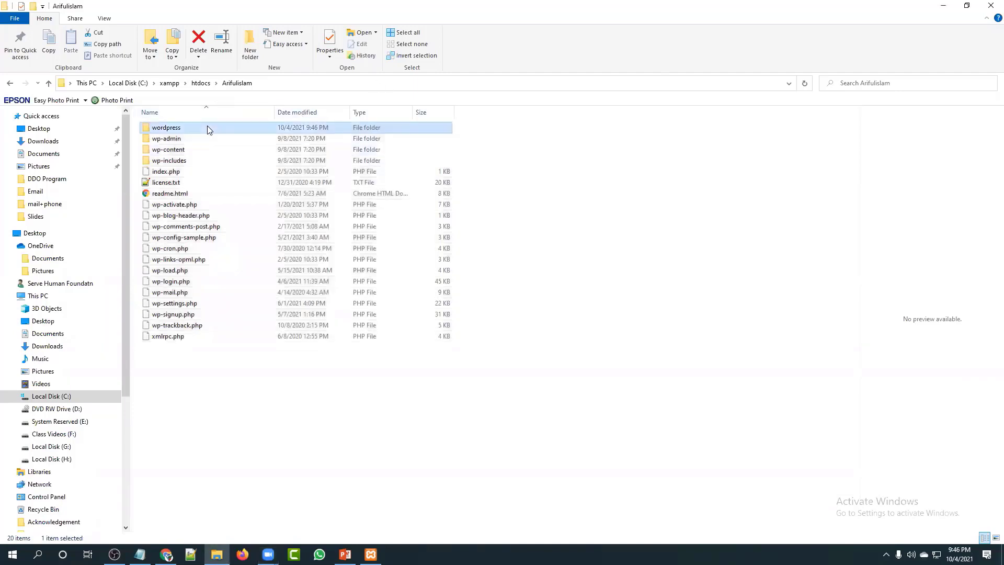
key("Delete")
key("ctrl+a")
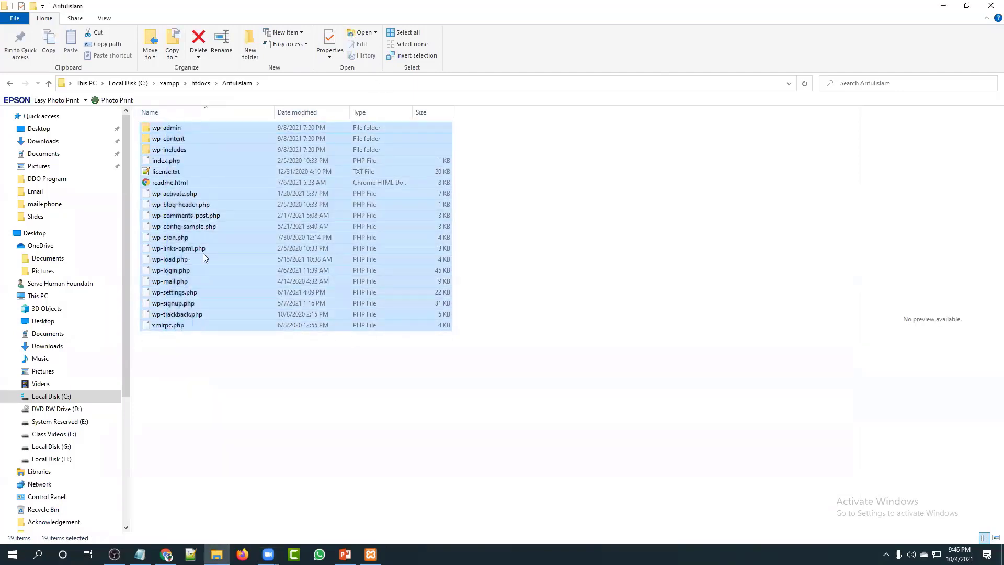
left_click(314, 358)
right_click(314, 358)
left_click(222, 399)
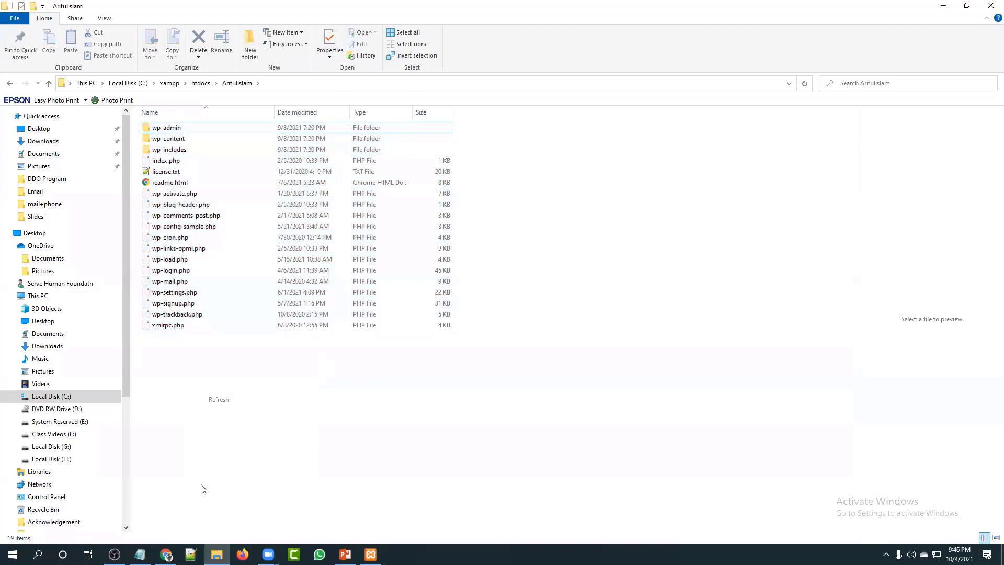
left_click(166, 554)
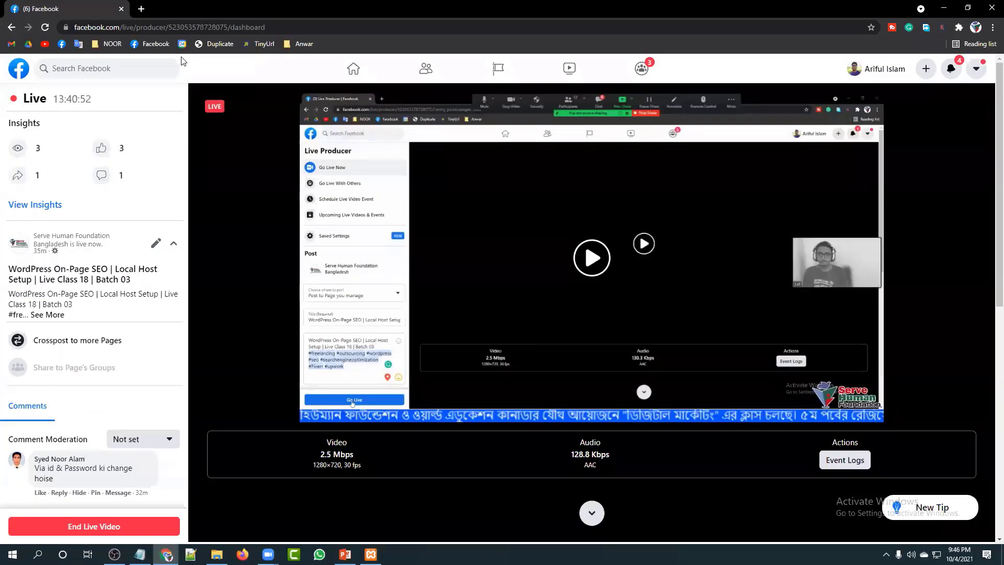
Step: Open localhost/phpmyadmin and start a new database, typing the site's name
left_click(141, 9)
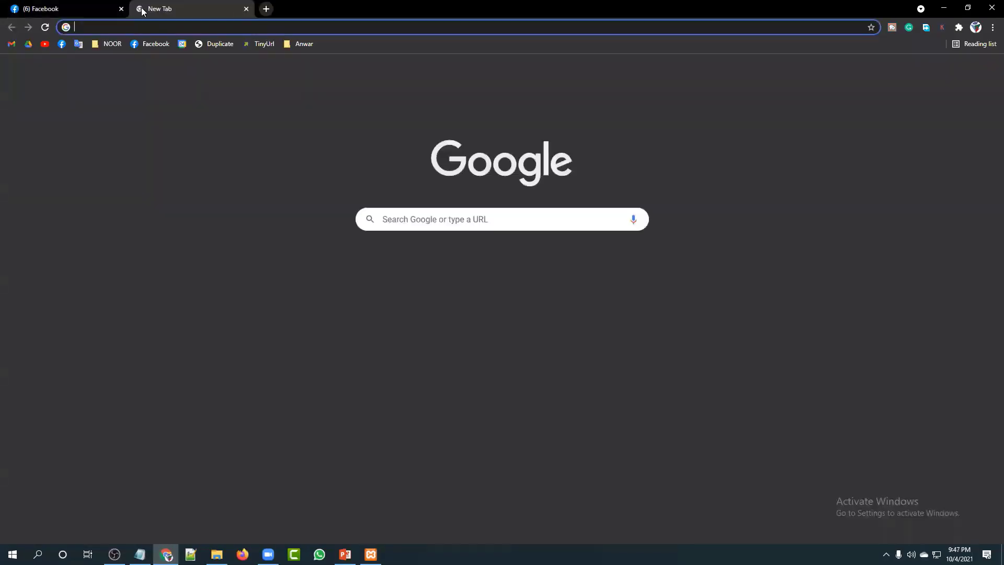
type("localhost/phpmyadmin")
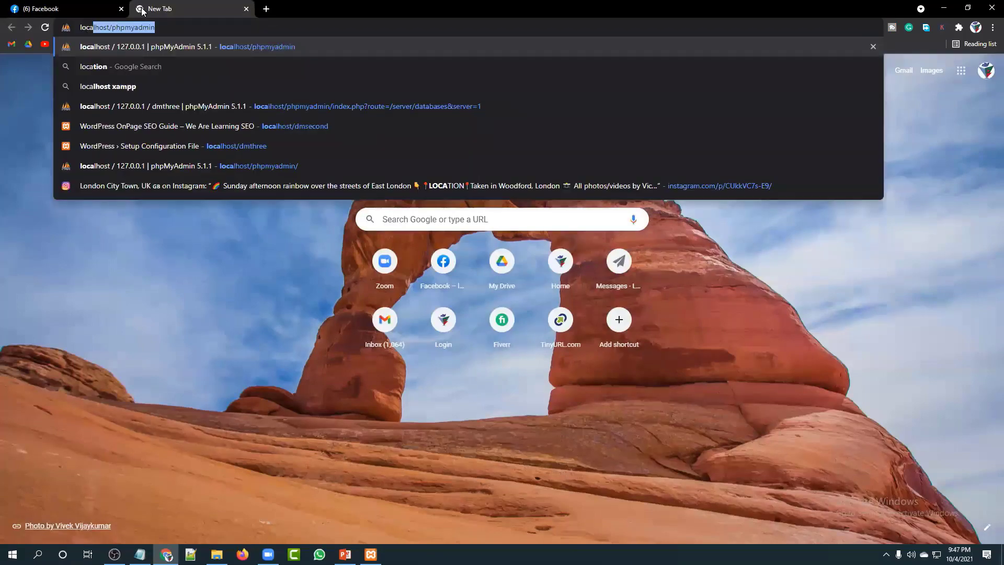
key("Return")
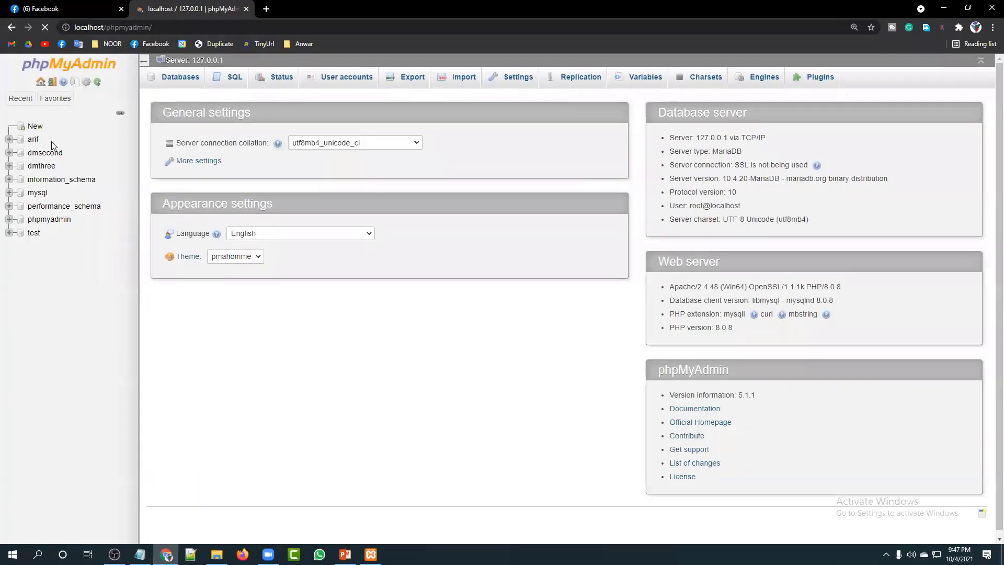
left_click(35, 126)
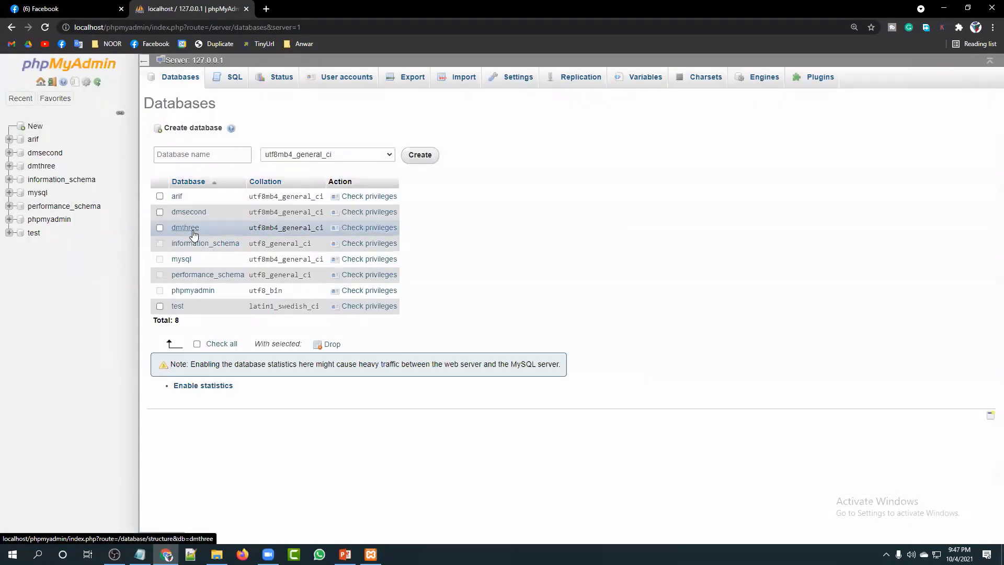
left_click(211, 155)
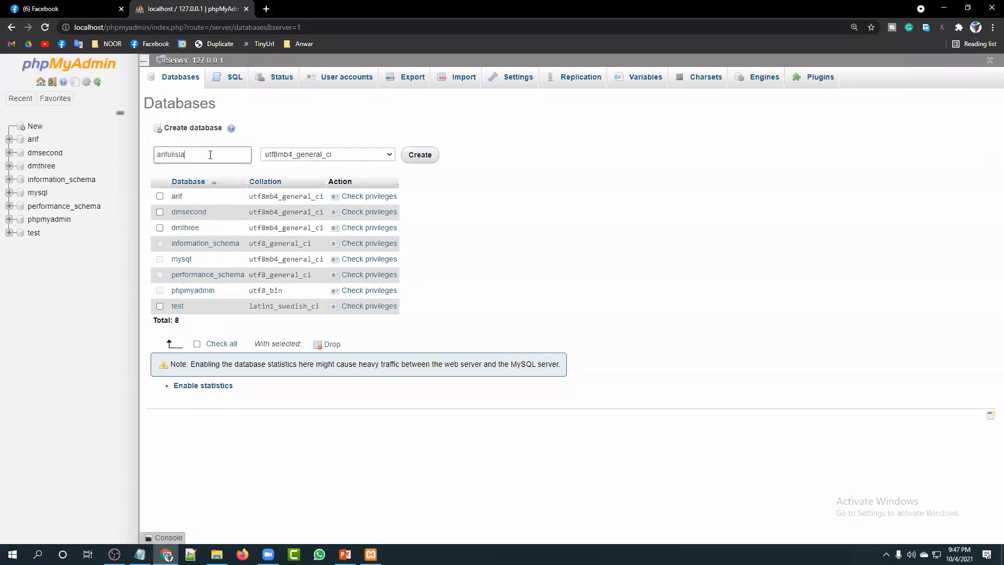
Step: Use the copied project folder name as the database name, create it, and view Privileges
key("alt+Tab")
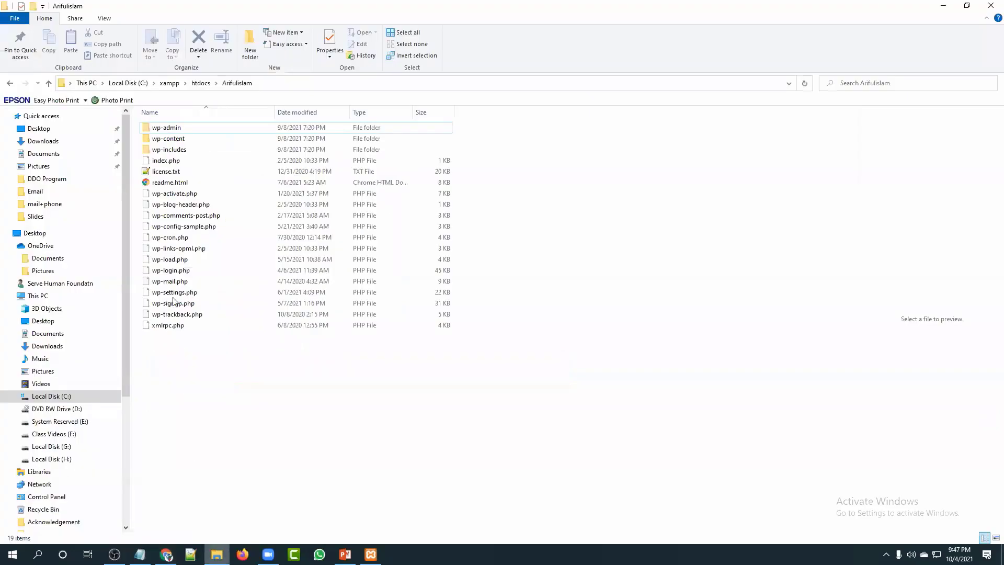
left_click(49, 82)
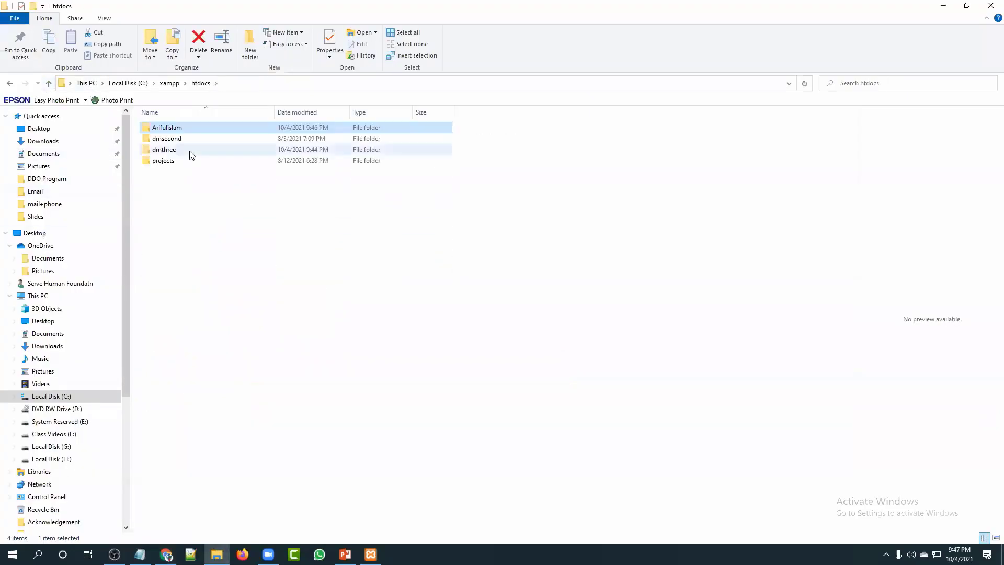
left_click(168, 129)
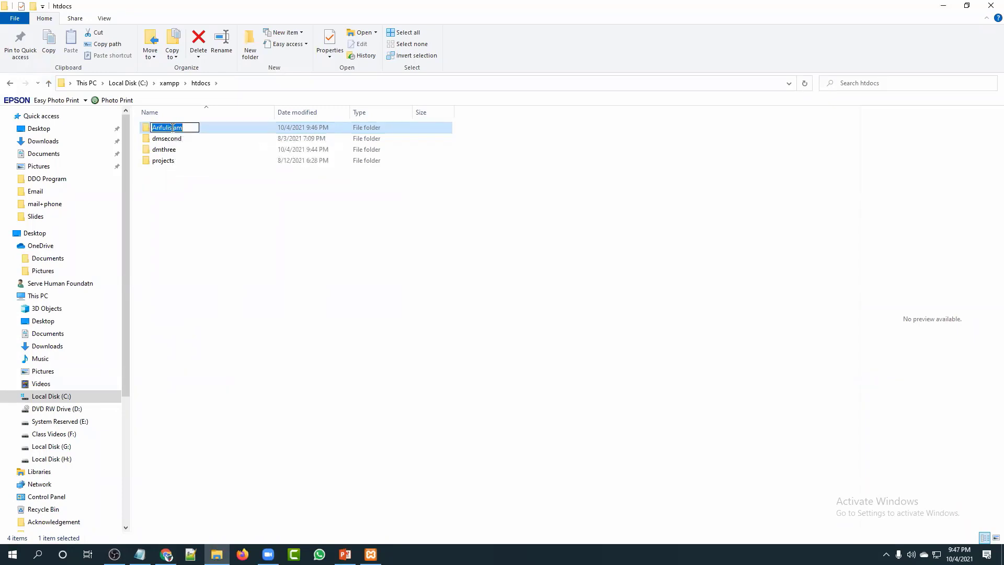
right_click(173, 132)
left_click(88, 161)
left_click(166, 555)
key("ctrl+a")
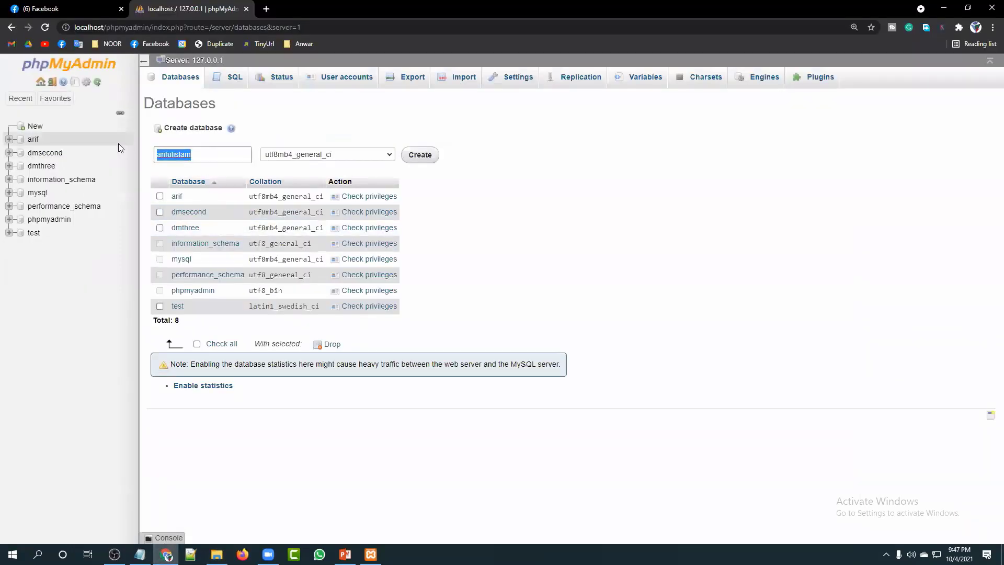
key("ctrl+v")
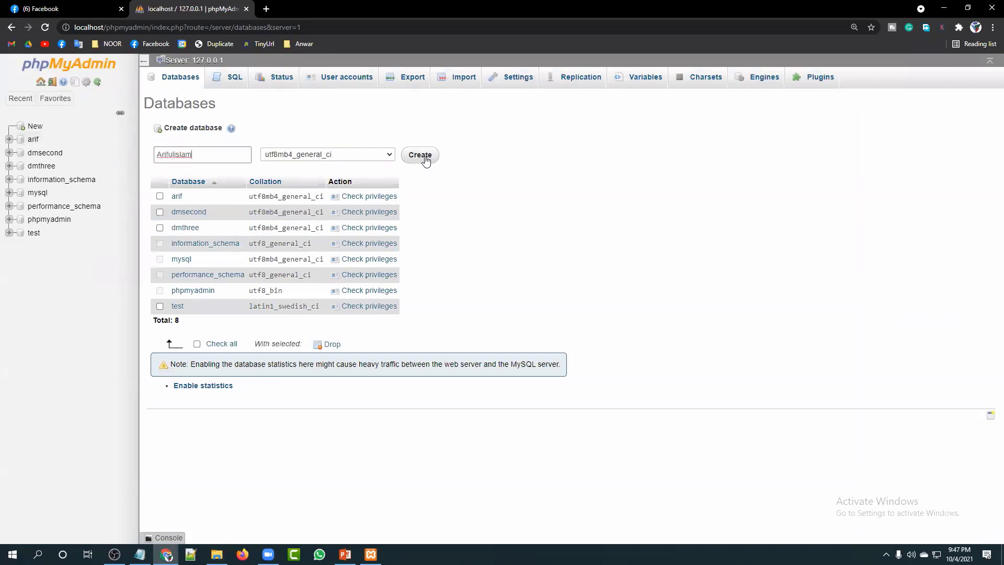
left_click(424, 155)
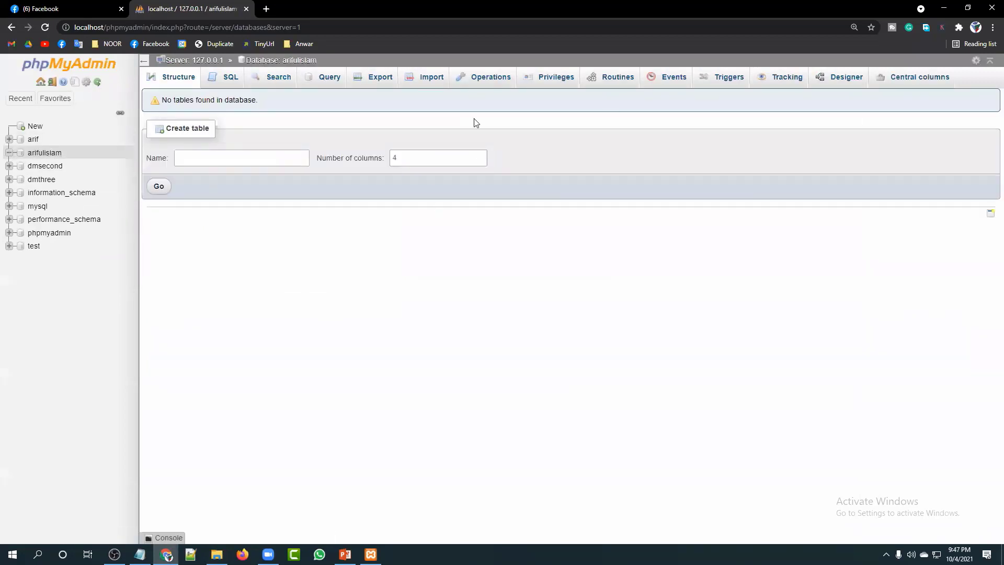
left_click(545, 79)
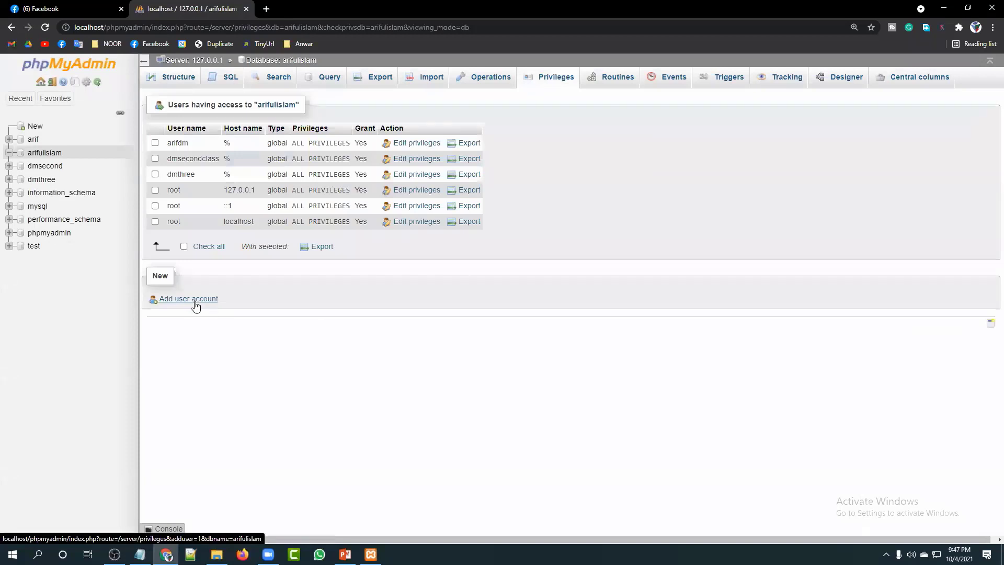
Step: Start a user account named after the project folder and write its password in Notepad
left_click(195, 299)
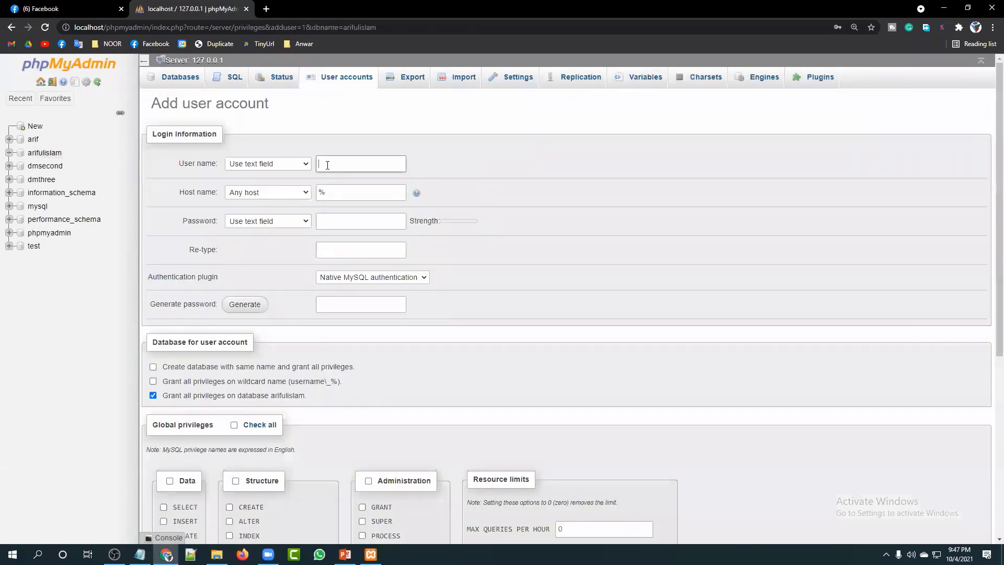
key("ctrl+v")
left_click(361, 221)
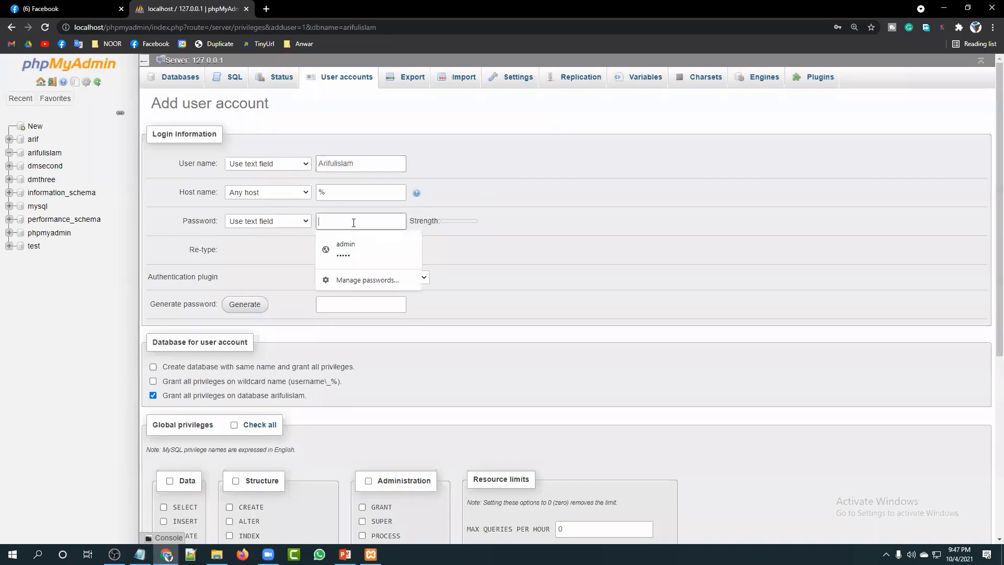
key("alt+Tab")
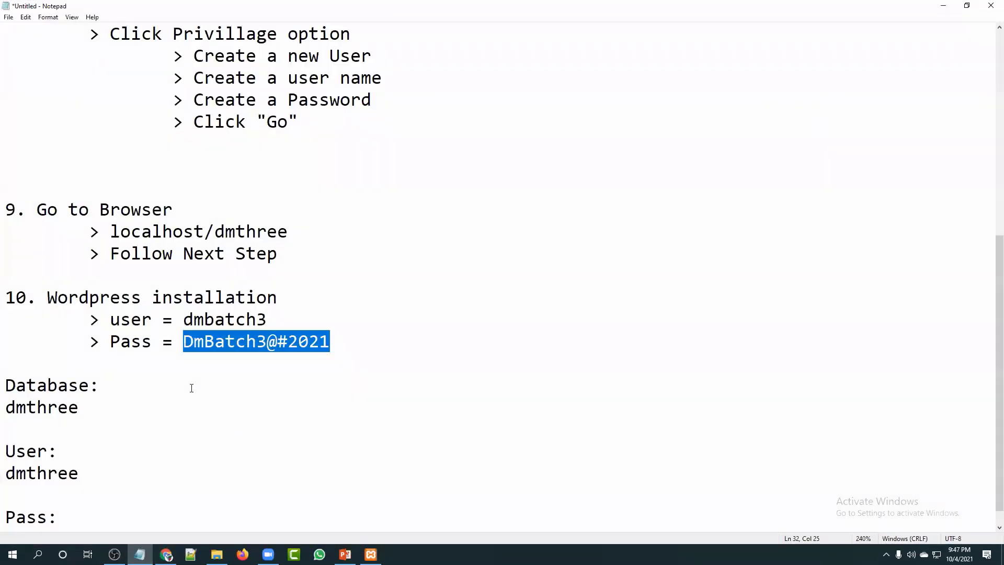
left_click(183, 378)
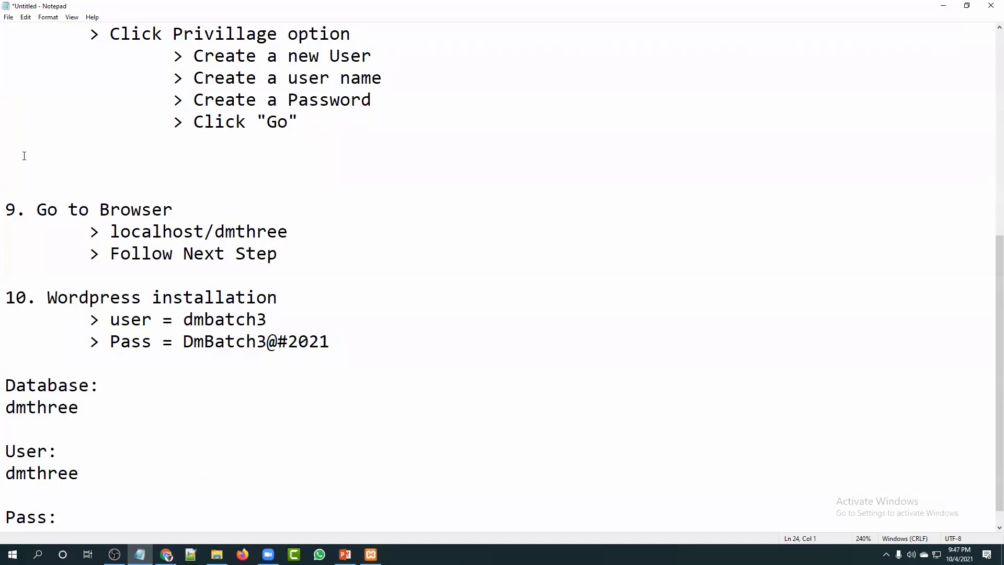
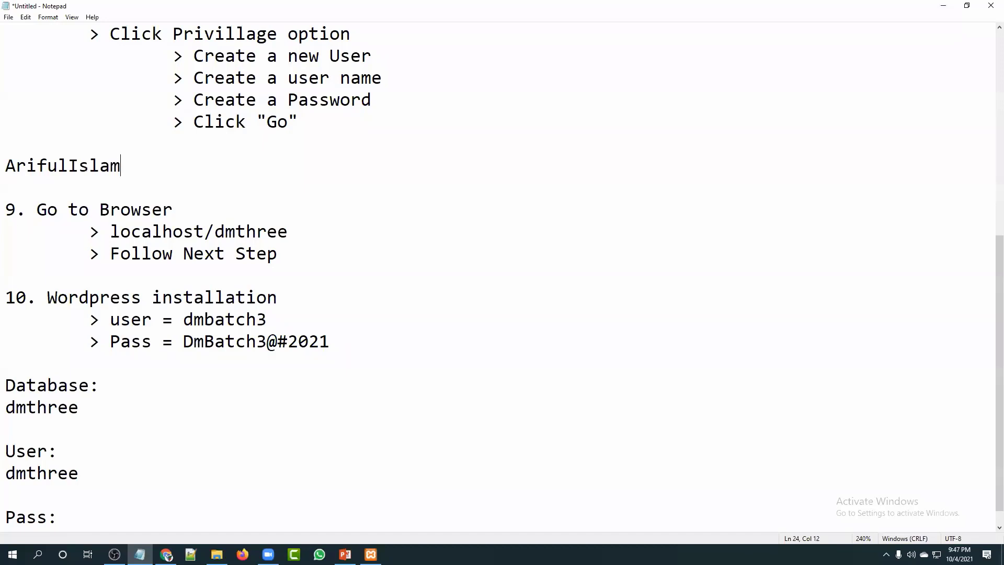
double_click(66, 166)
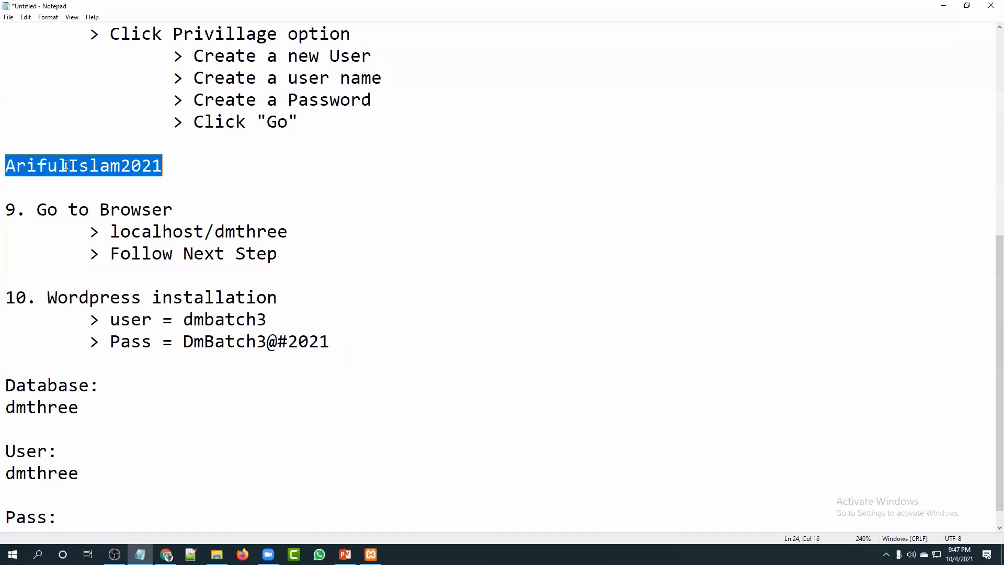
Step: Paste the password into both password fields, grant all global privileges, and create the account
left_click(166, 554)
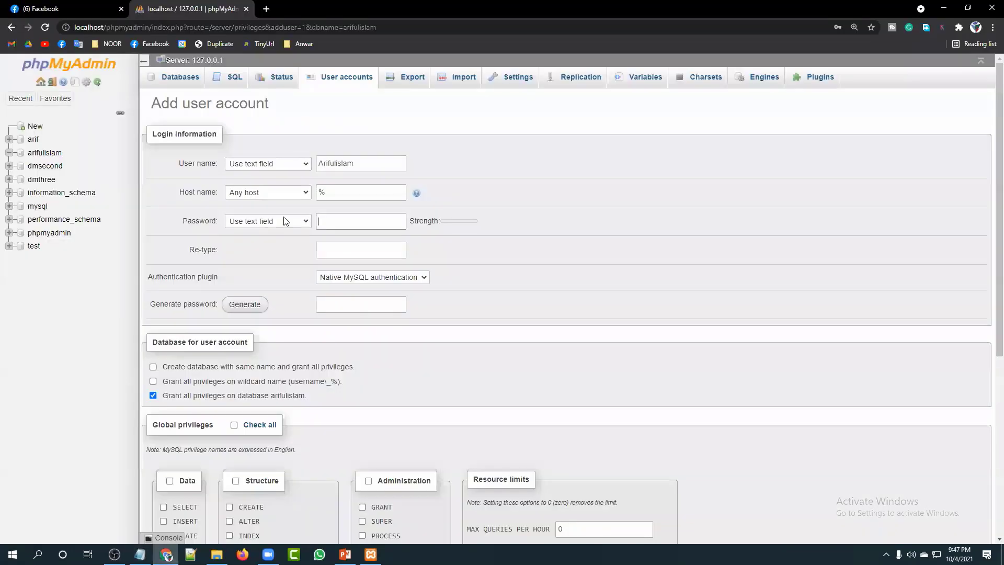
left_click(327, 215)
key("ctrl+v")
left_click(340, 249)
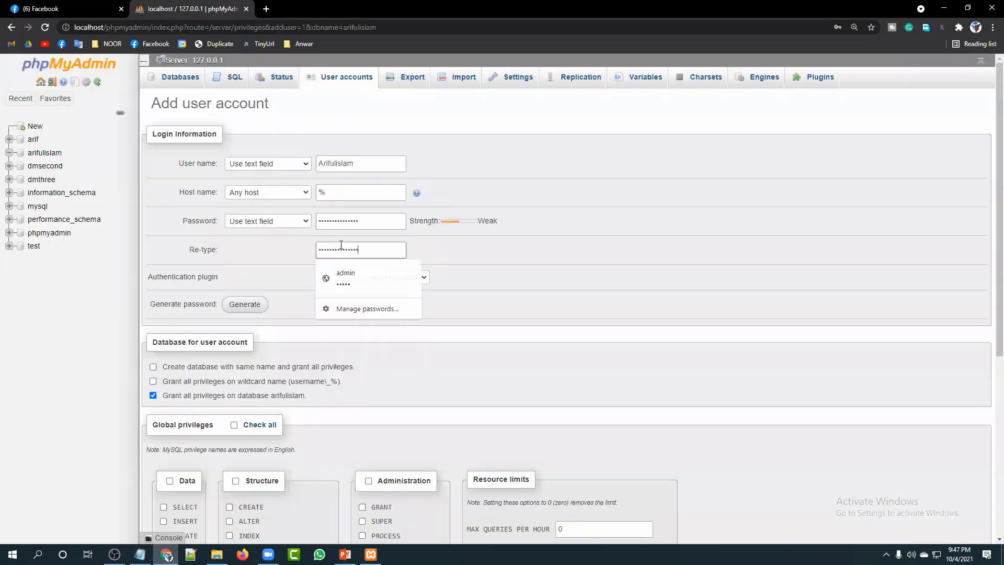
key("ctrl+v")
scroll(271, 309, "down", 5)
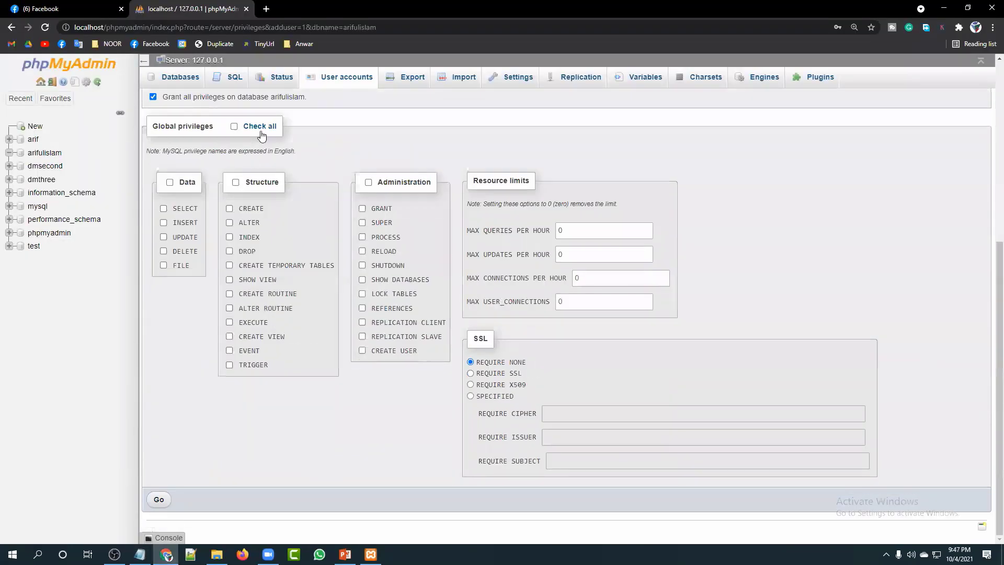
left_click(234, 127)
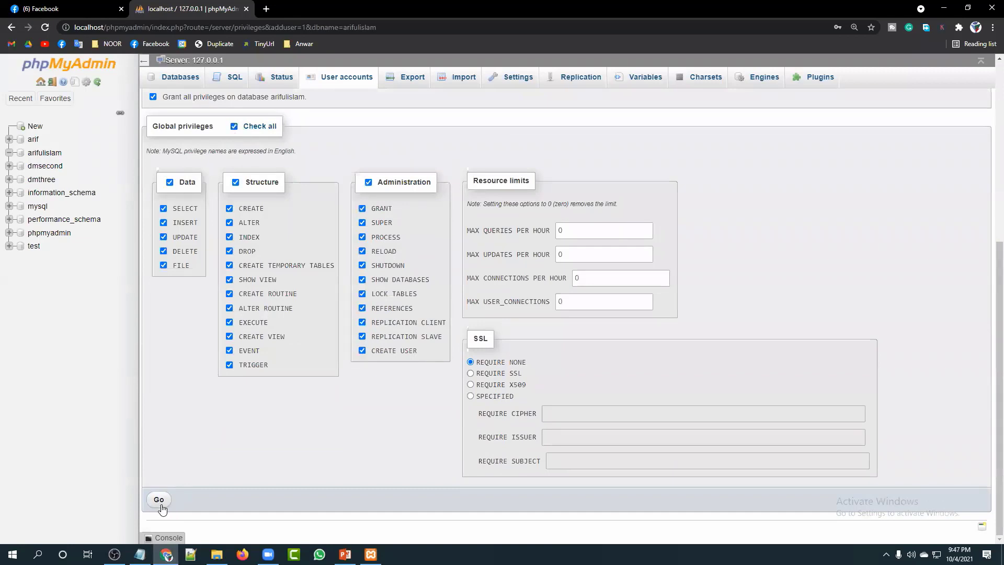
left_click(159, 500)
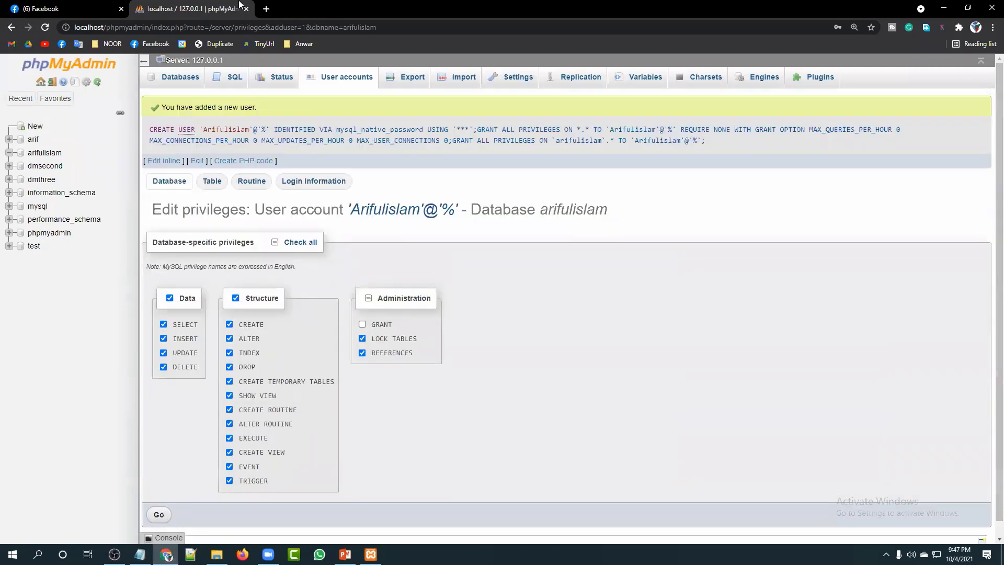
left_click(265, 9)
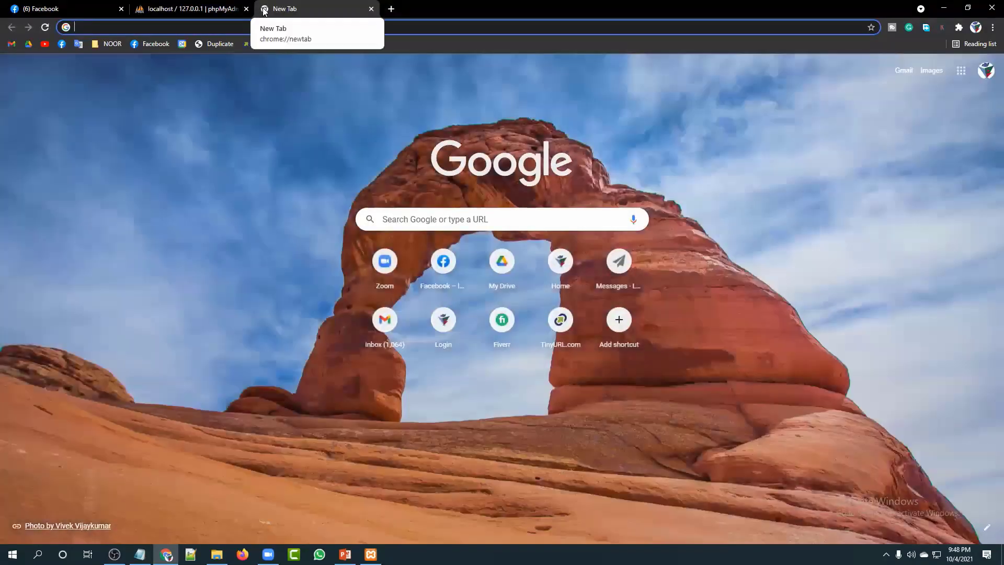
Step: Load localhost/ followed by the project folder name, checking the exact folder name in File Explorer
type("localhost/phpmyadmi")
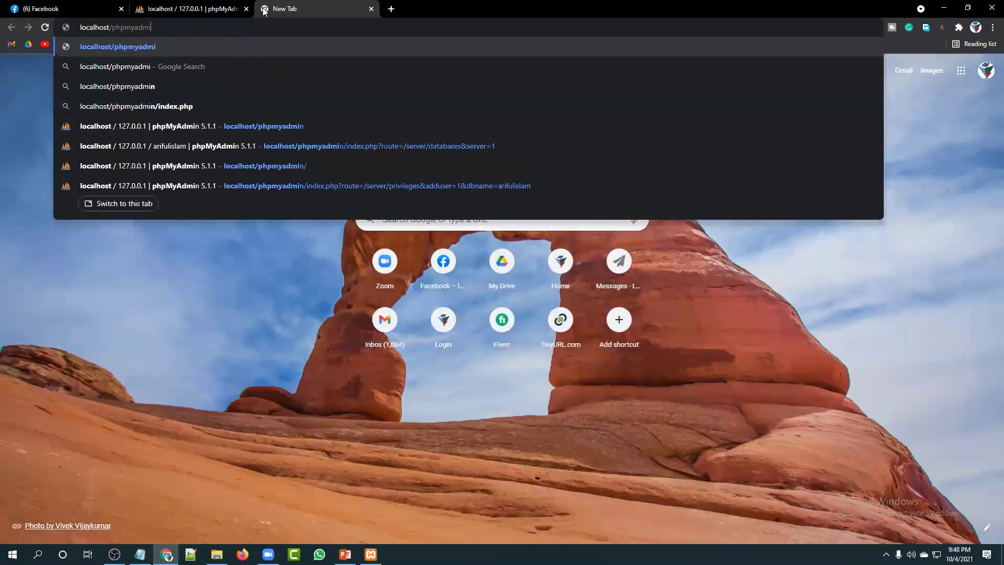
key("BackSpace")
key("BackSpace")
key("BackSpace")
key("BackSpace")
key("BackSpace")
key("BackSpace")
key("BackSpace")
key("BackSpace")
key("BackSpace")
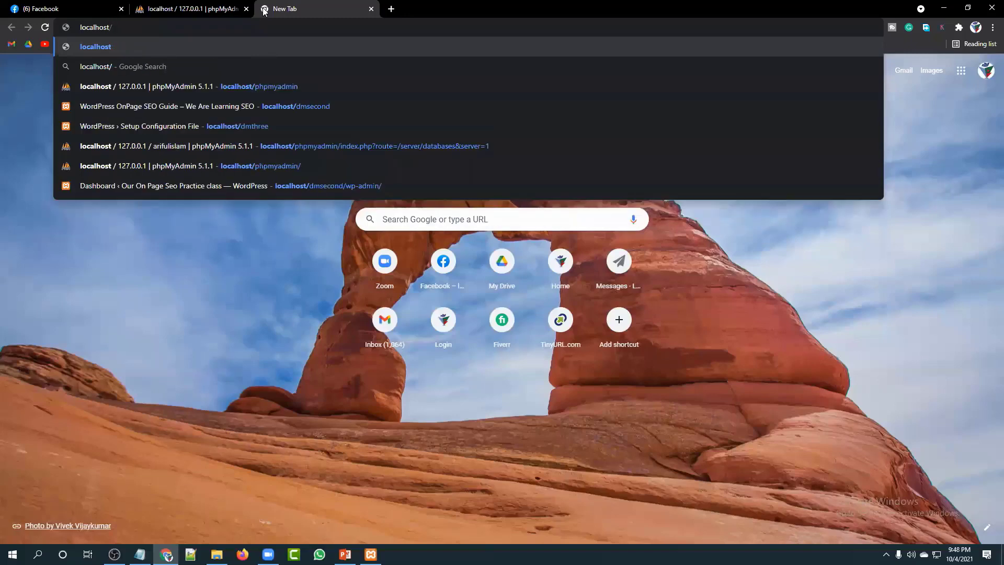
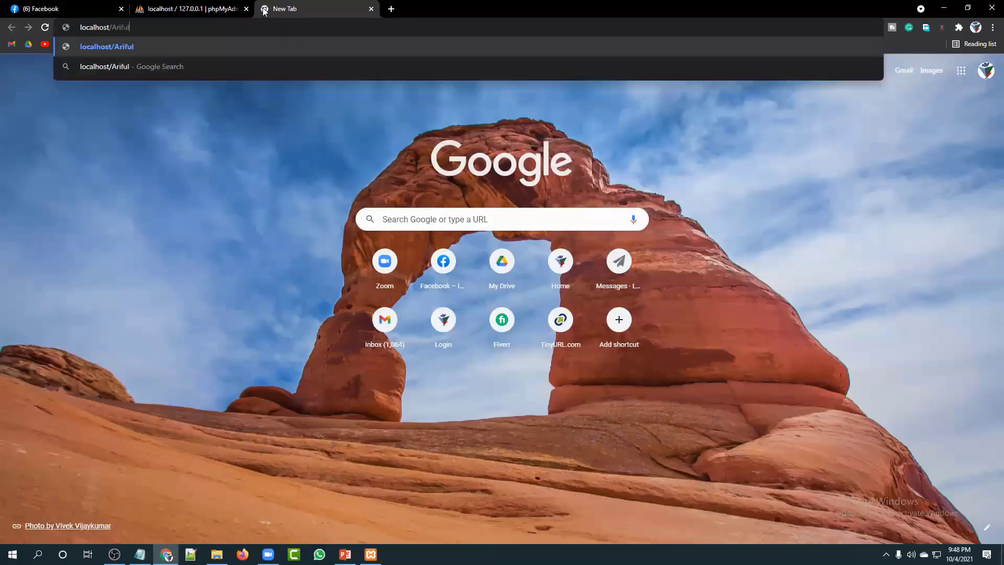
left_click(217, 554)
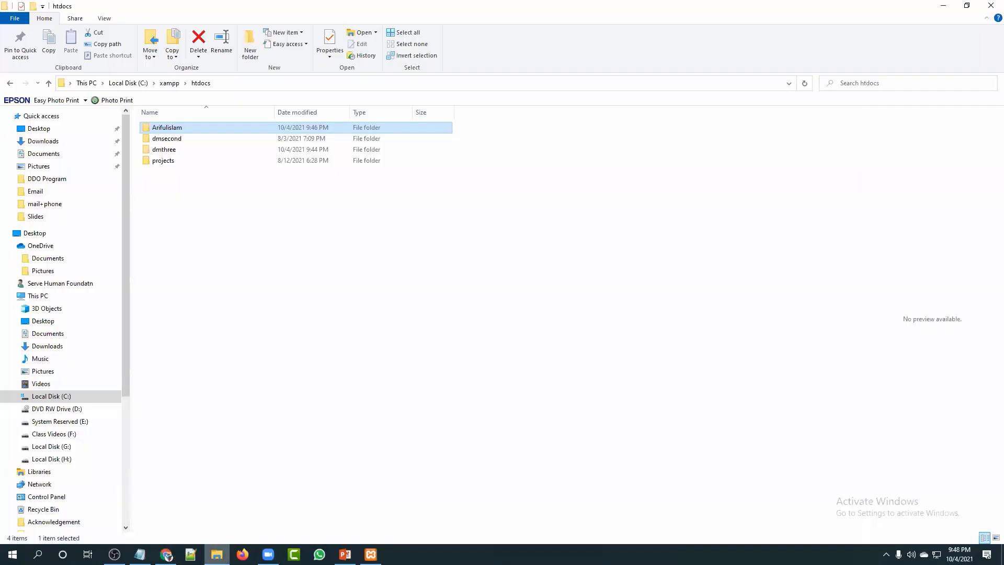
left_click(217, 554)
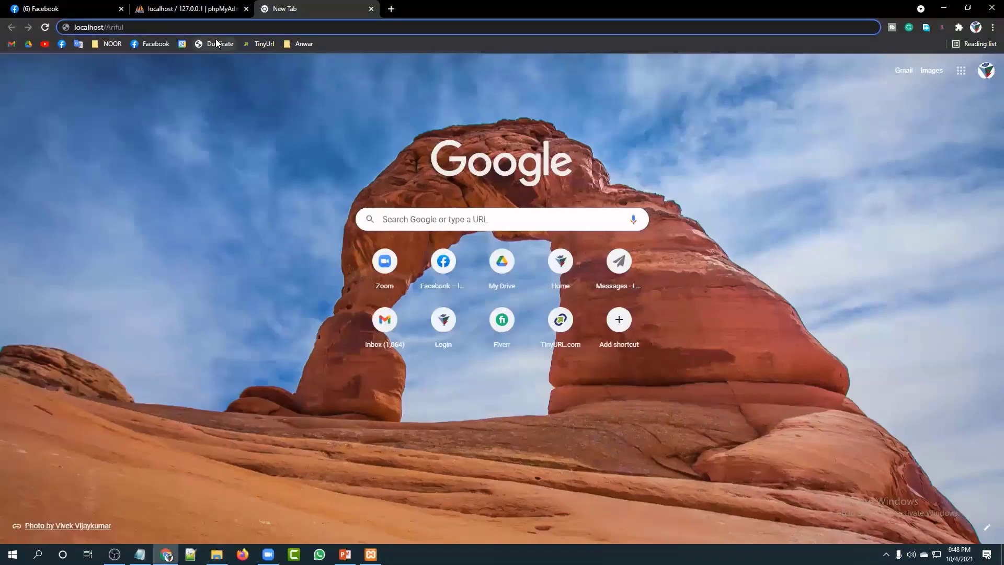
type("islam")
key("Return")
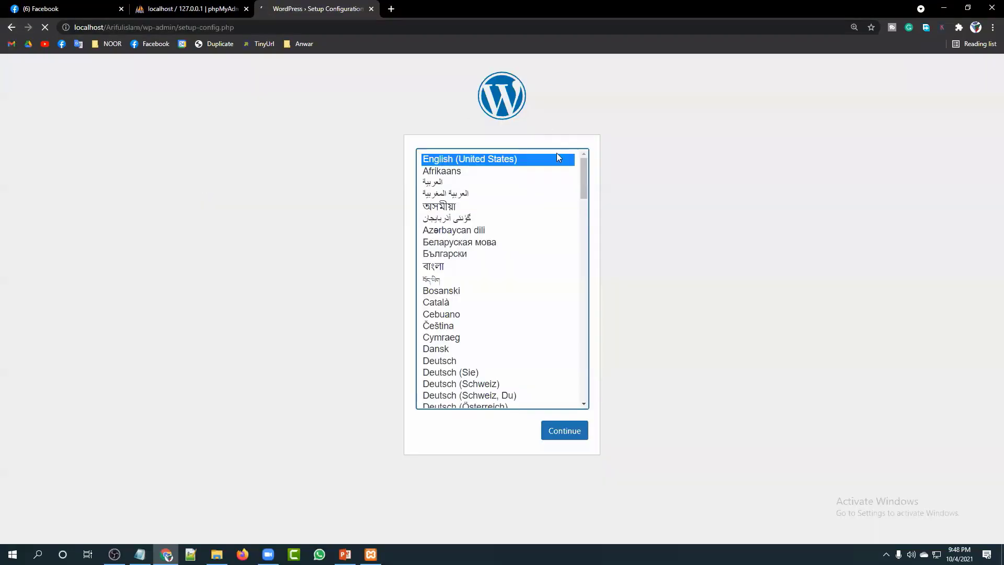
Step: Continue in English (United States) and enter the project's database name in the setup form
left_click(570, 435)
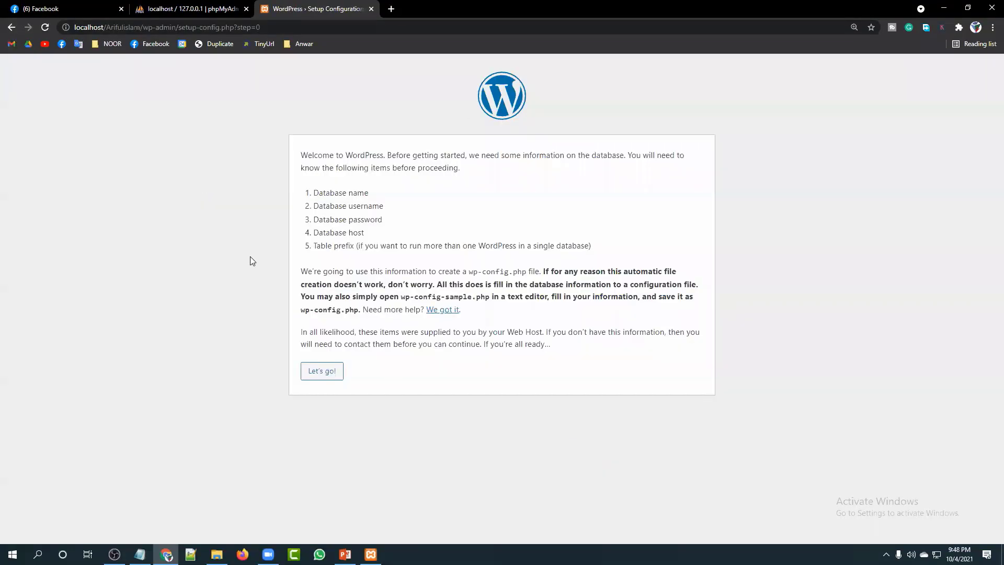
left_click(309, 372)
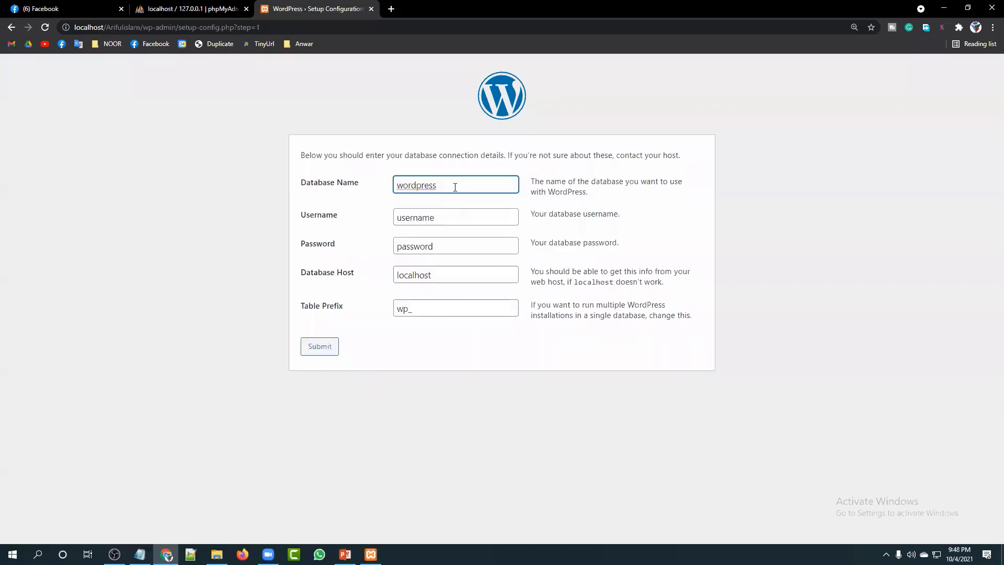
double_click(454, 187)
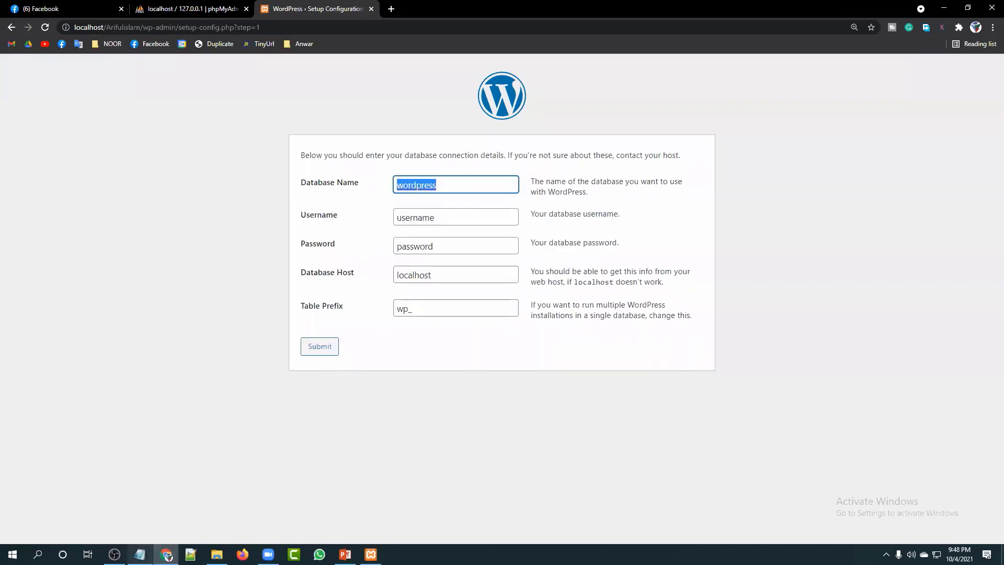
left_click(140, 554)
left_click(165, 554)
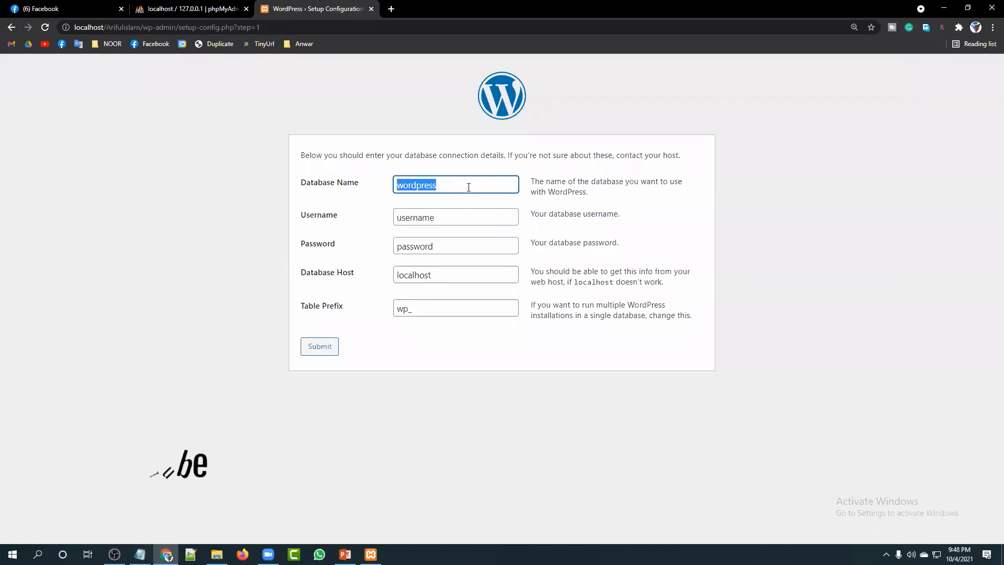
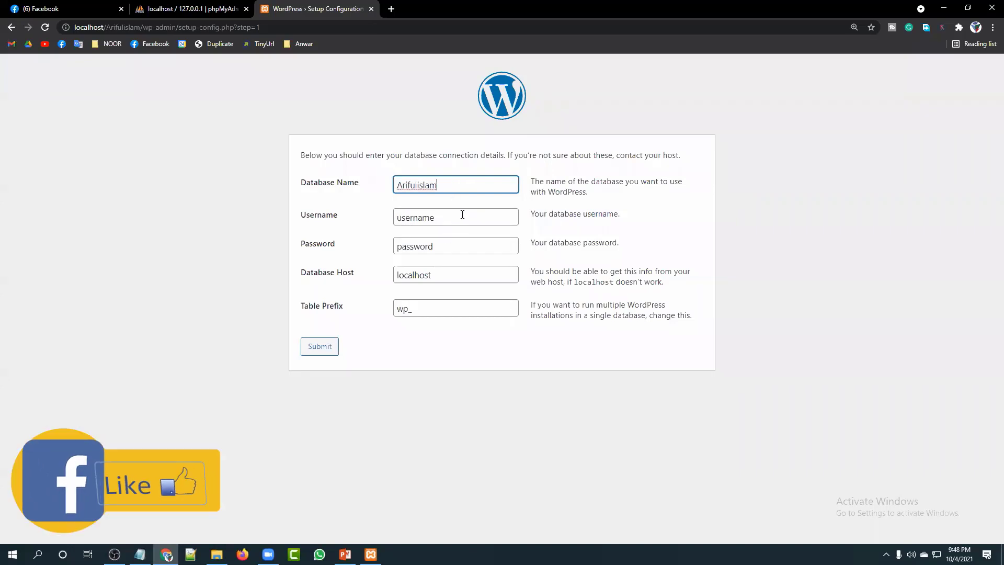
double_click(451, 188)
right_click(410, 187)
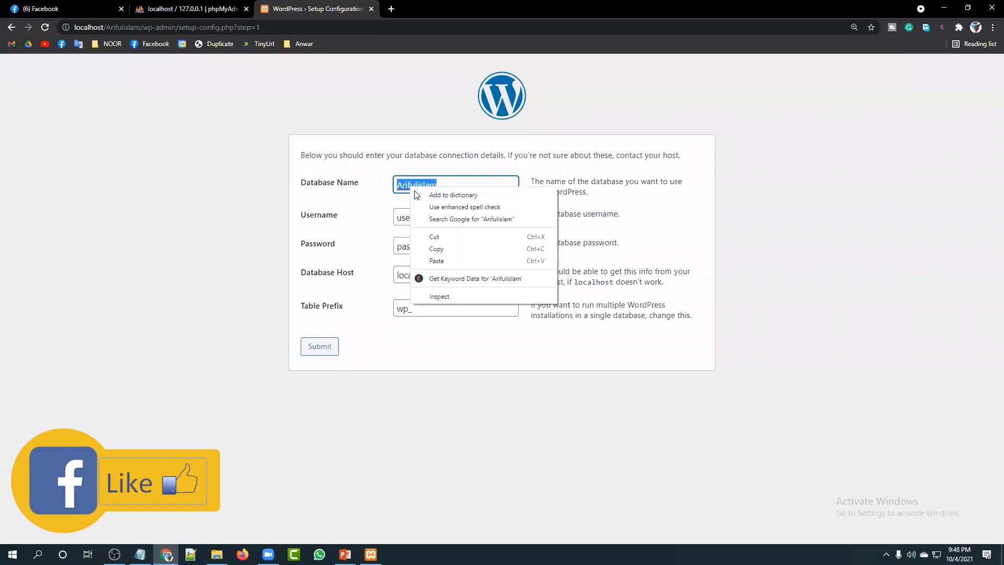
left_click(433, 245)
Step: Fill in the database name as username and the noted password, submit, and run the installation
left_click_drag(446, 215, 383, 217)
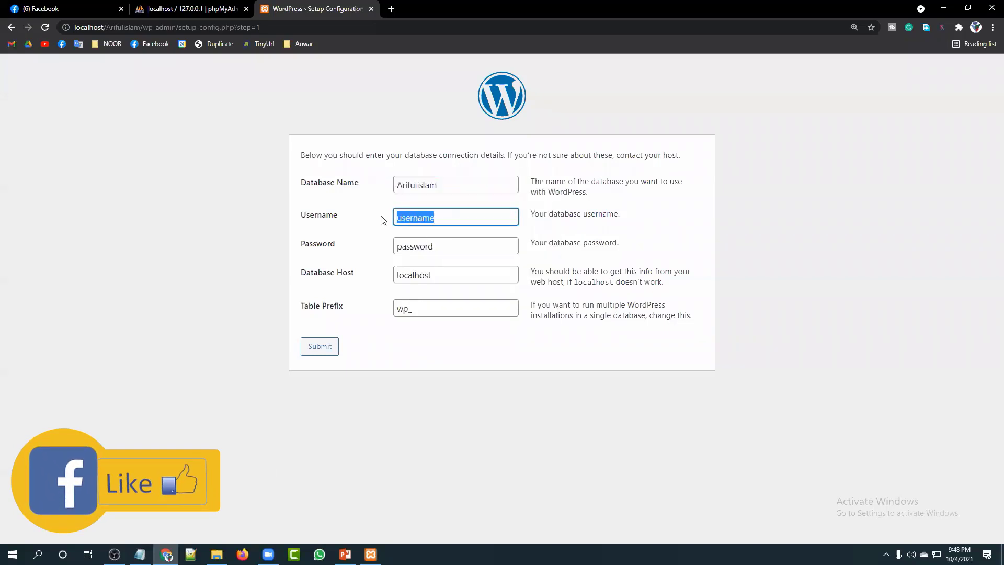
key("ctrl+v")
left_click_drag(462, 242, 348, 245)
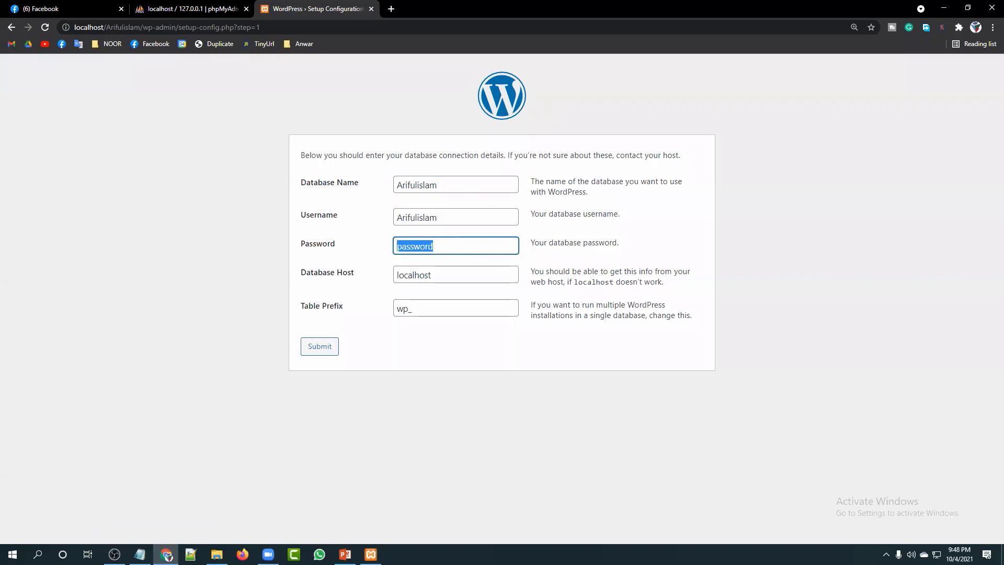
left_click(140, 554)
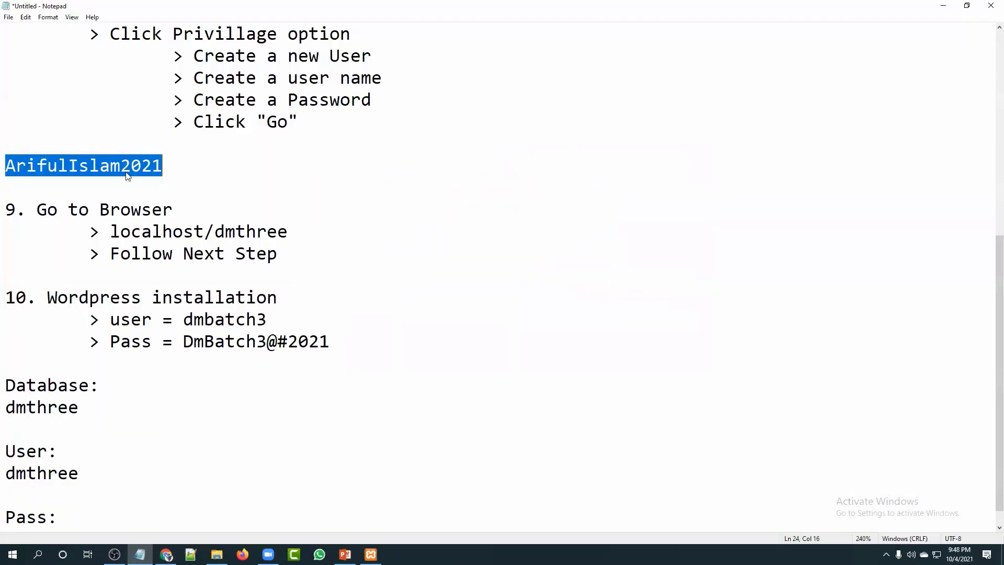
right_click(4, 172)
left_click(78, 212)
left_click(166, 554)
key("ctrl+v")
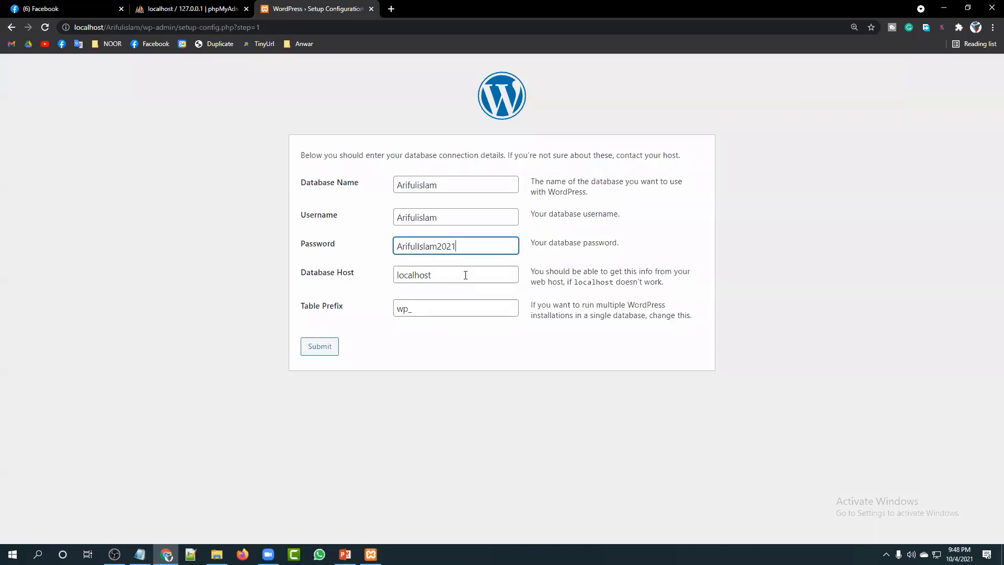
left_click(345, 260)
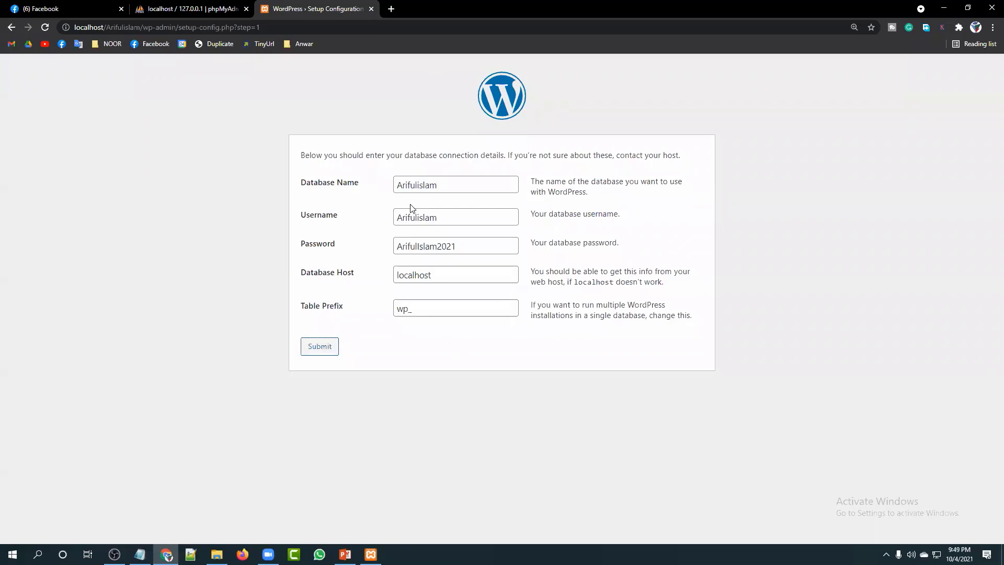
left_click(314, 353)
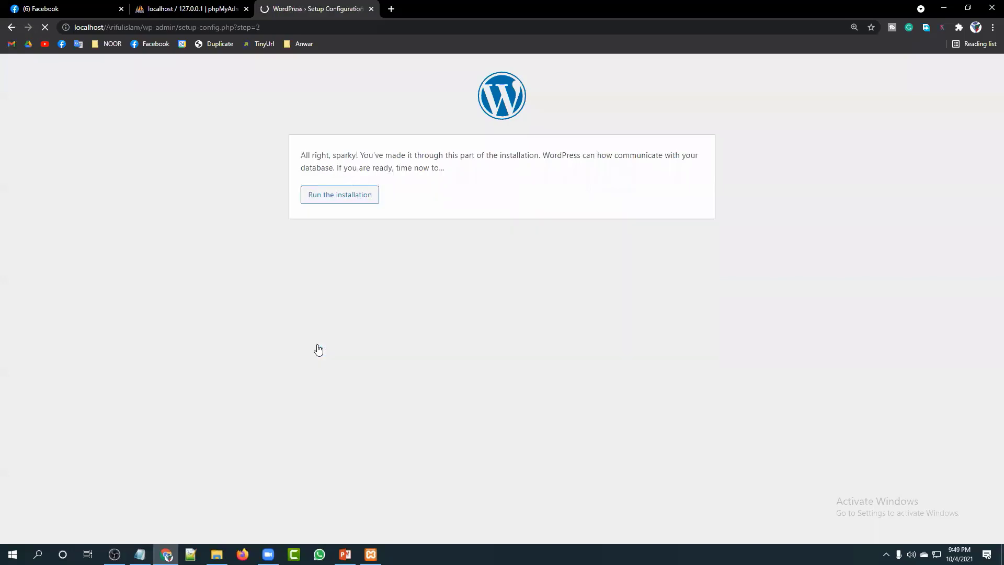
left_click(340, 196)
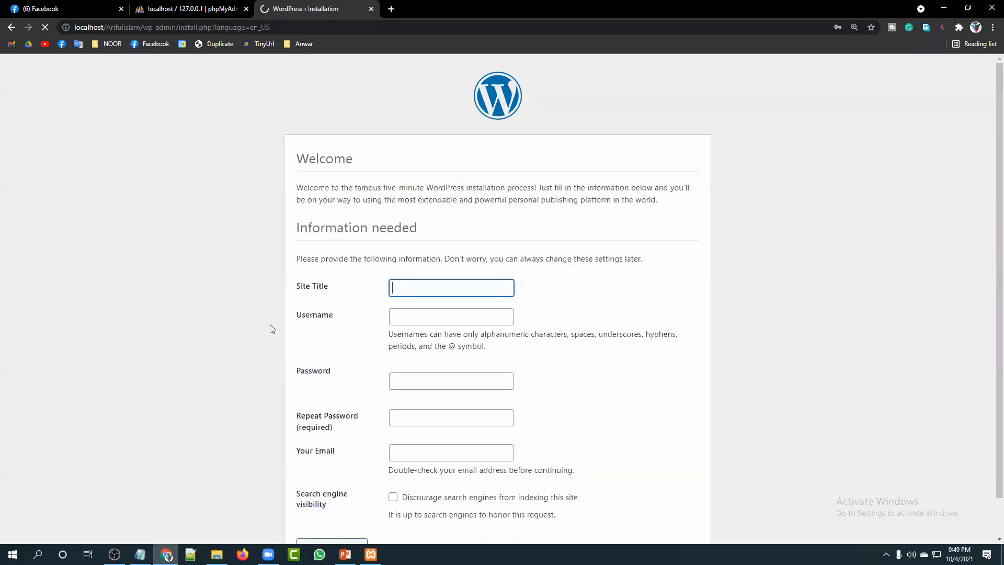
Step: Enter site title 'This is Another site', username admin, and a short replacement password
scroll(291, 262, "down", 1)
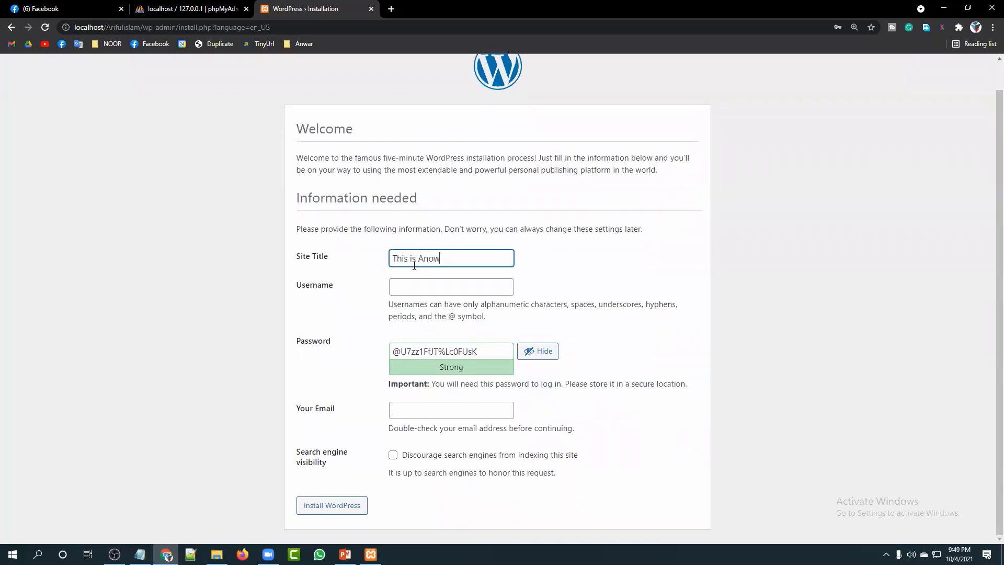
type("thr")
type("r site")
left_click(416, 285)
type("admin")
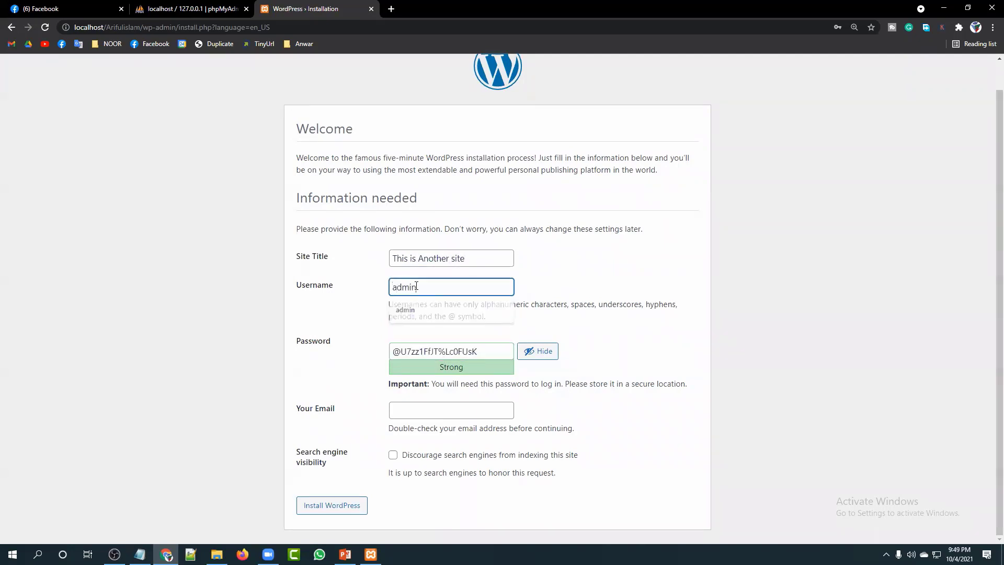
left_click_drag(481, 357, 336, 341)
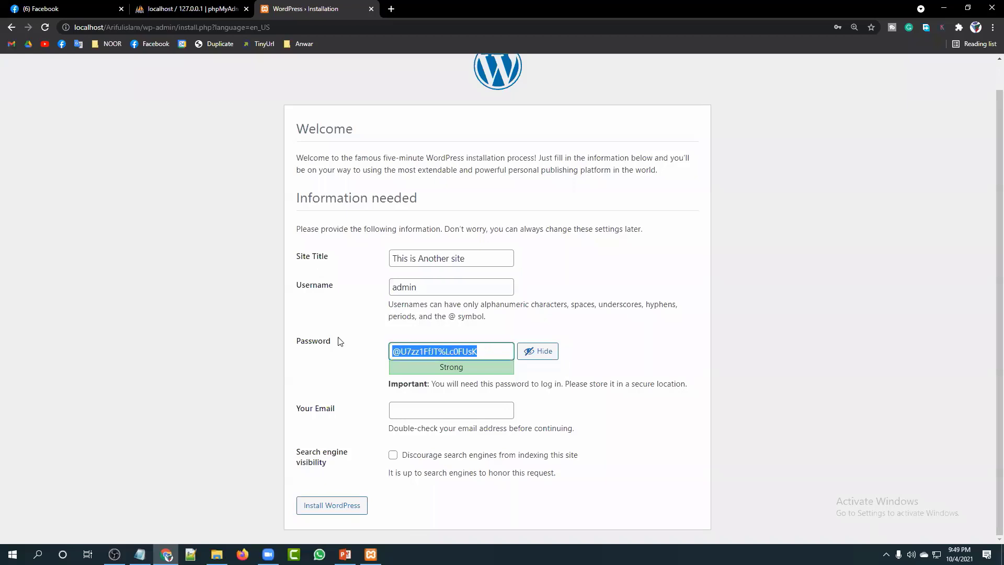
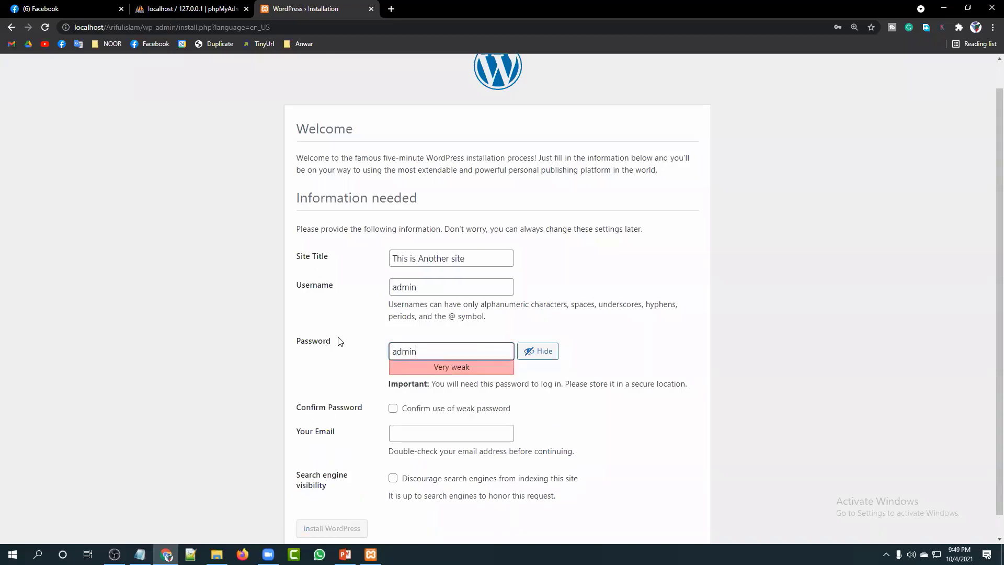
Step: Confirm the weak password, fill the admin e-mail from autofill, and install WordPress
scroll(338, 341, "down", 1)
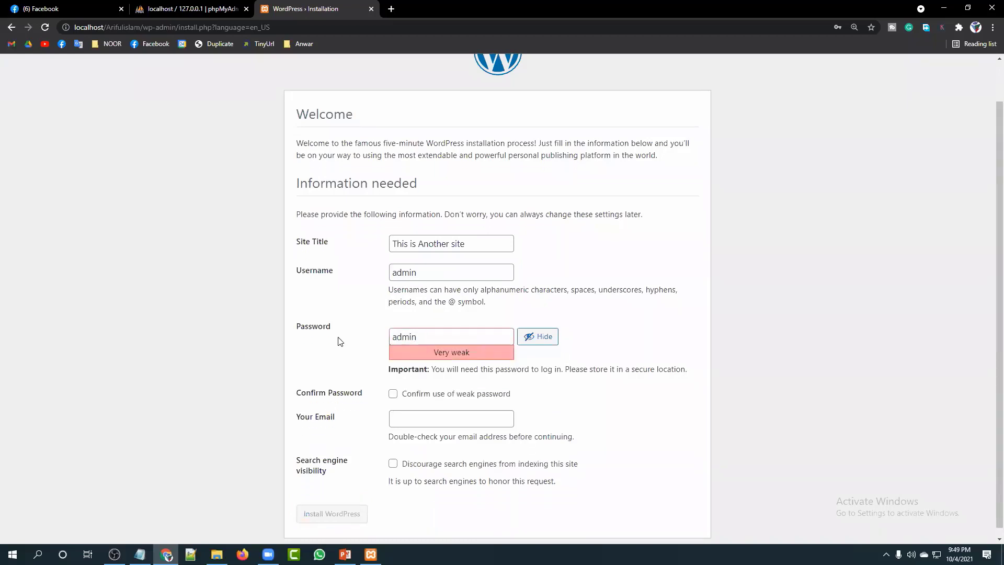
left_click(394, 386)
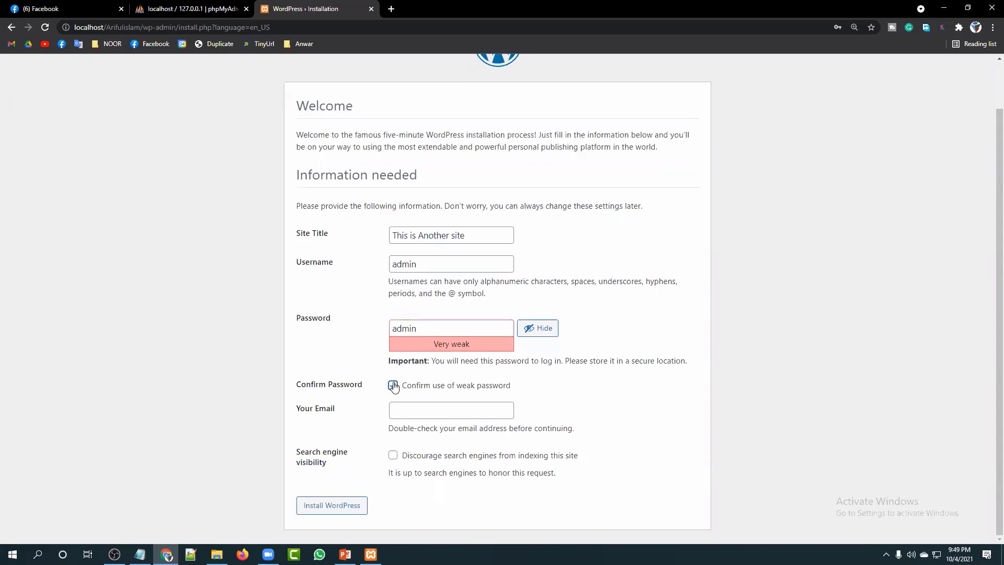
left_click(421, 408)
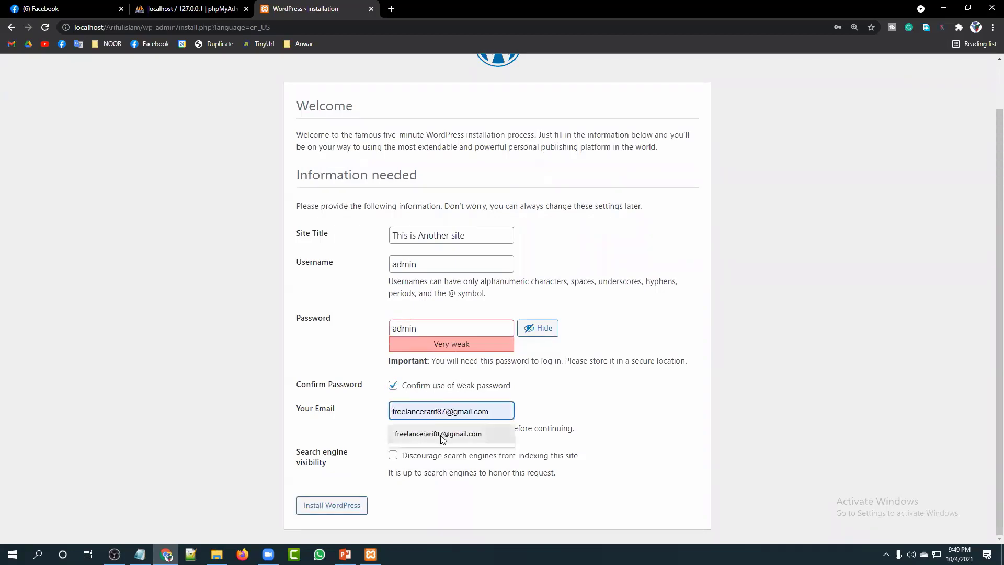
left_click(441, 438)
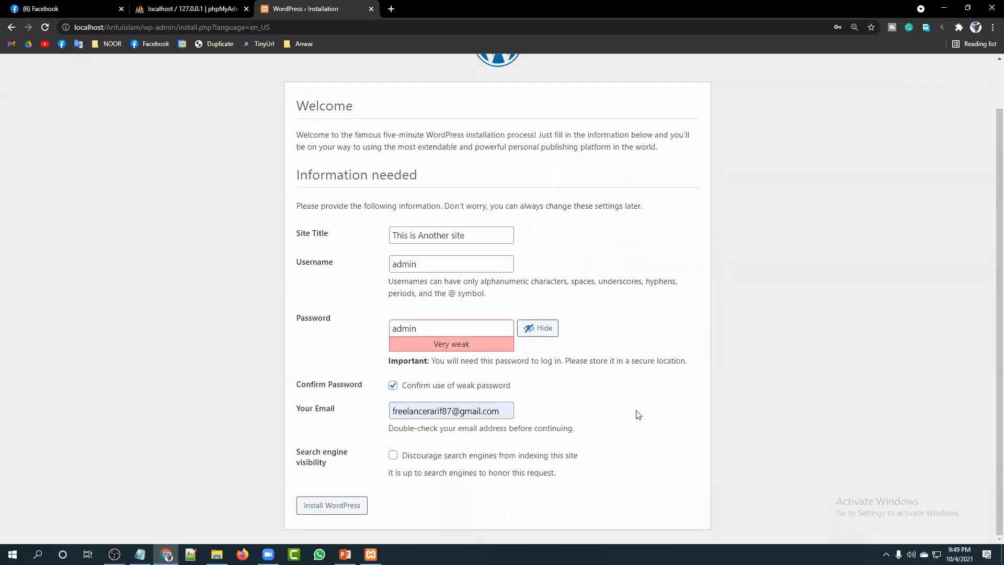
left_click(332, 504)
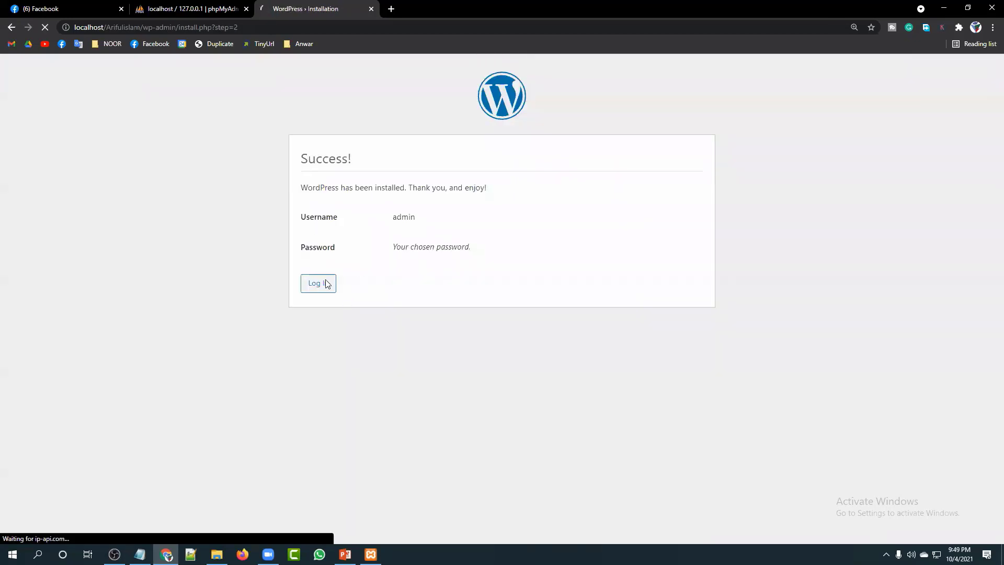
Step: Log in as admin with Remember Me ticked, dismissing the browser's password breach warnings
left_click(326, 284)
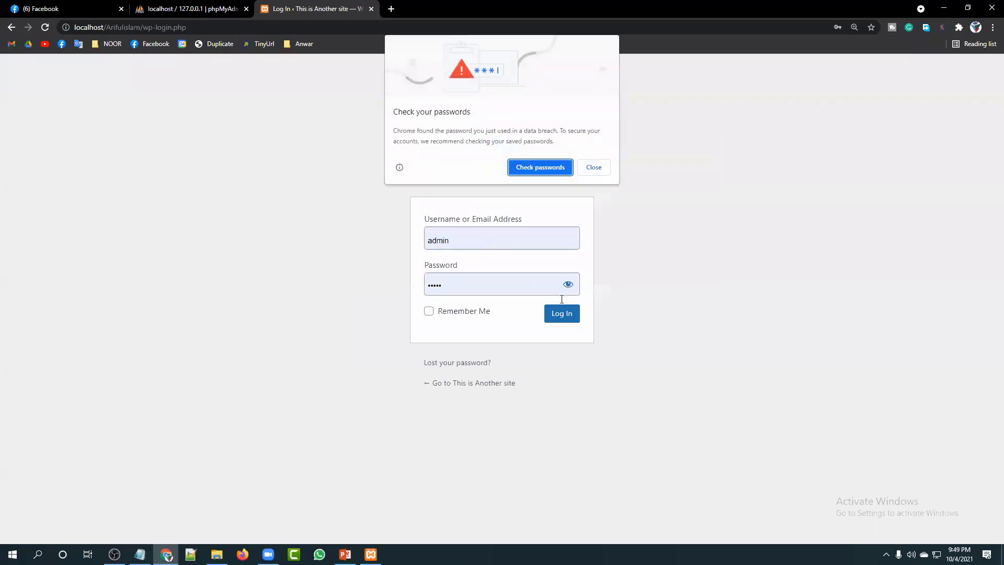
left_click(593, 167)
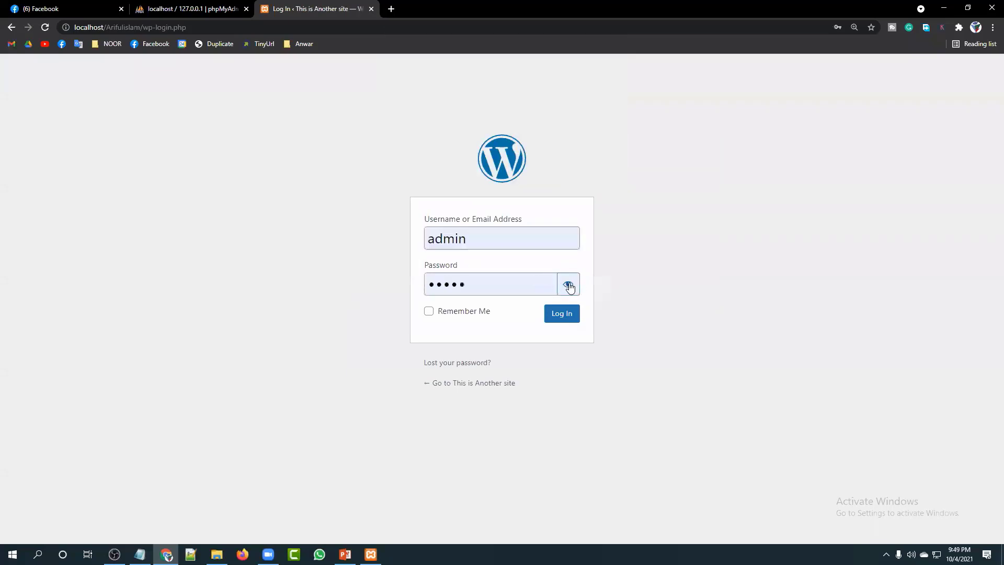
left_click(569, 285)
left_click(446, 311)
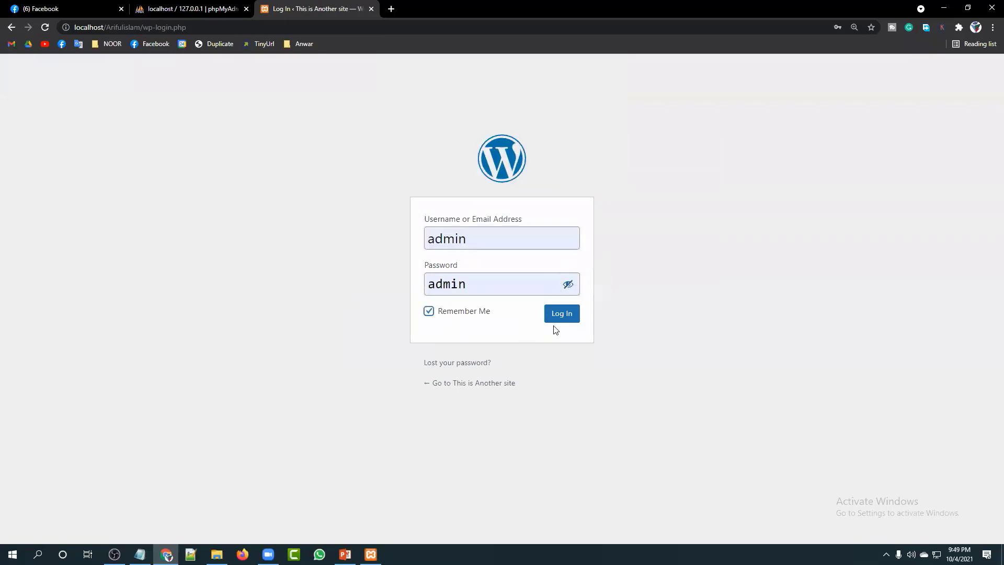
left_click(561, 314)
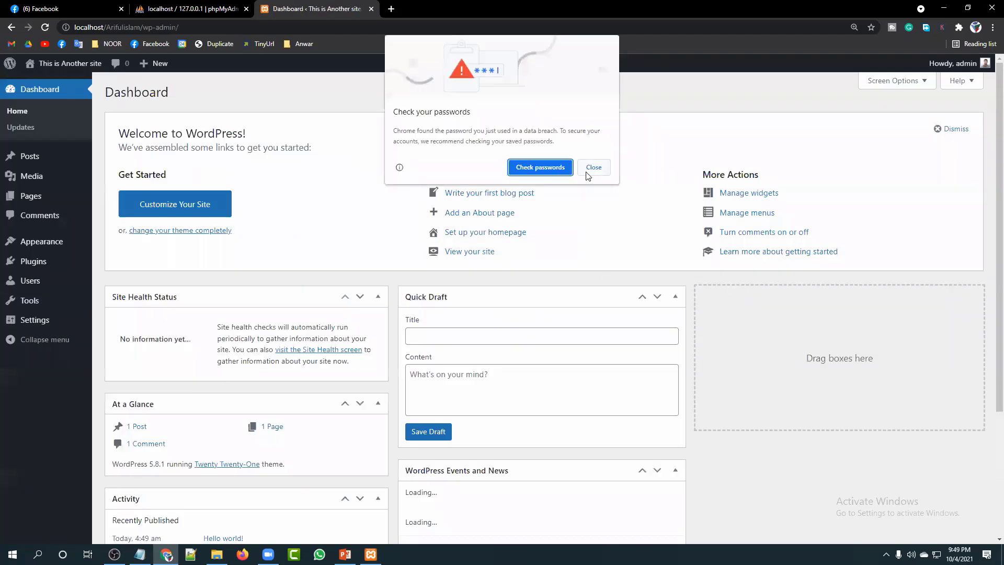
left_click(596, 167)
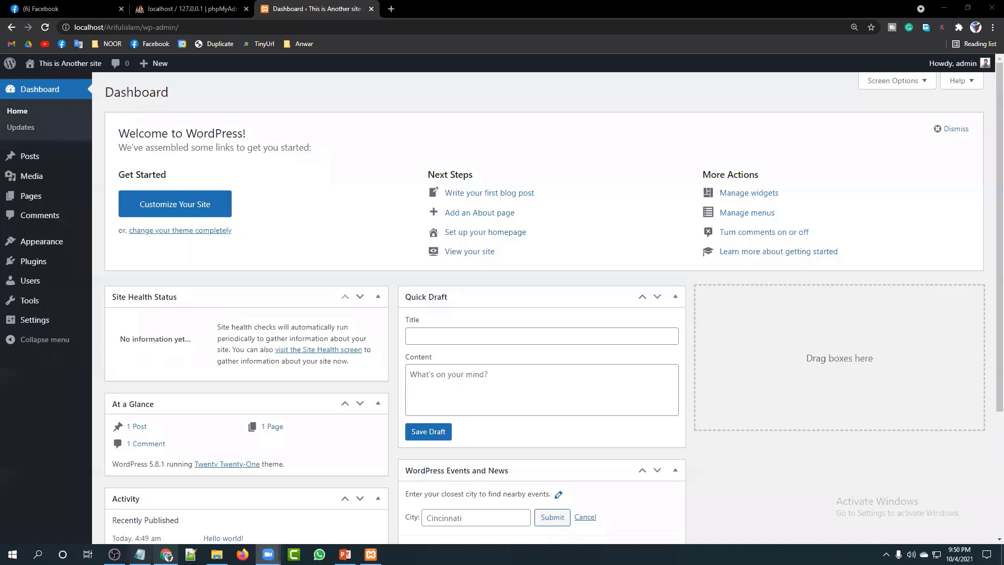
left_click(140, 554)
Step: Delete the leftover credential line and the database, user and password notes from the setup notes
left_click_drag(195, 184, 5, 139)
key("Delete")
key("BackSpace")
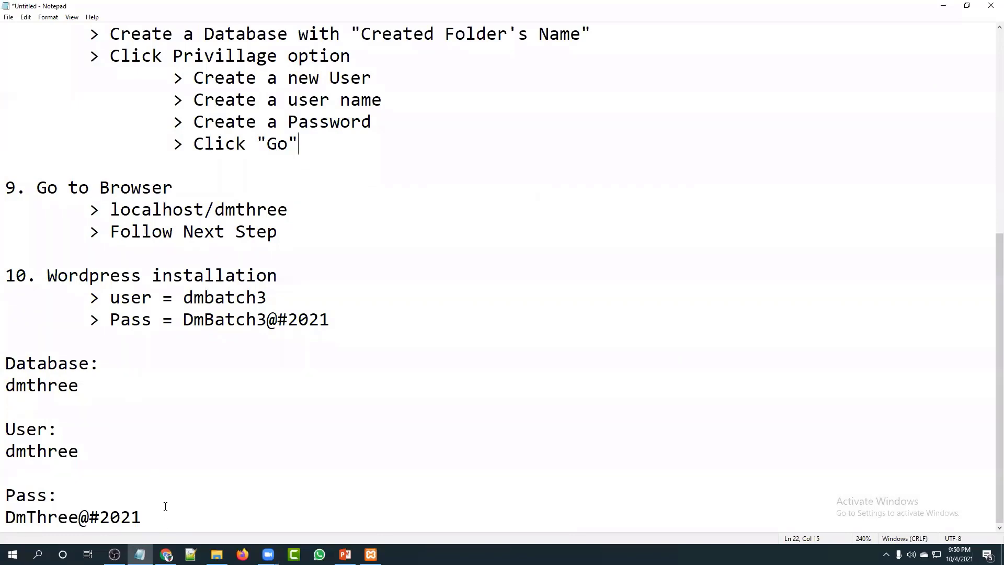
scroll(401, 354, "up", 5)
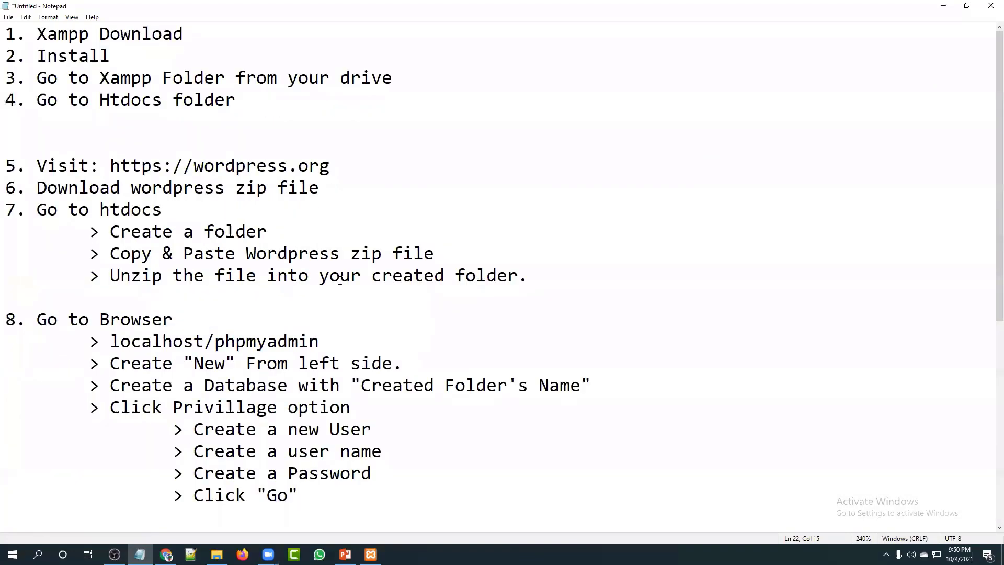
scroll(339, 279, "down", 5)
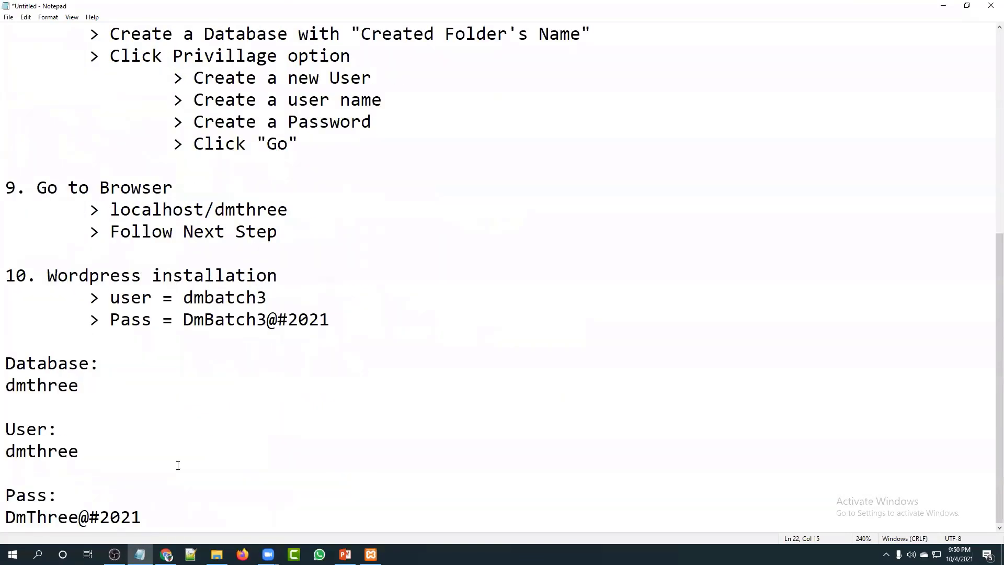
left_click_drag(150, 517, 5, 362)
key("BackSpace")
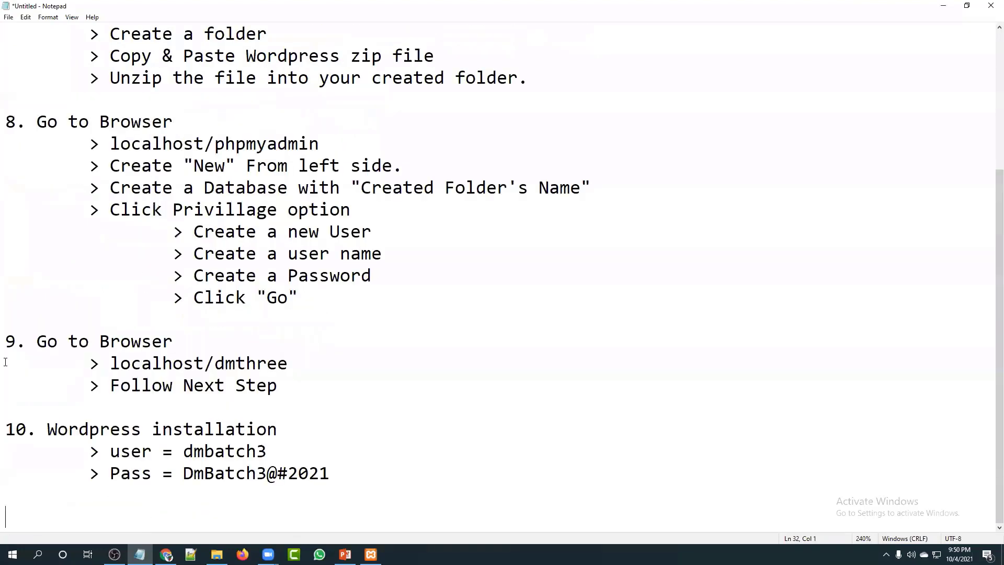
Step: Check the remaining notes up to step 7, then minimize Notepad to reveal the WordPress dashboard
scroll(303, 463, "up", 3)
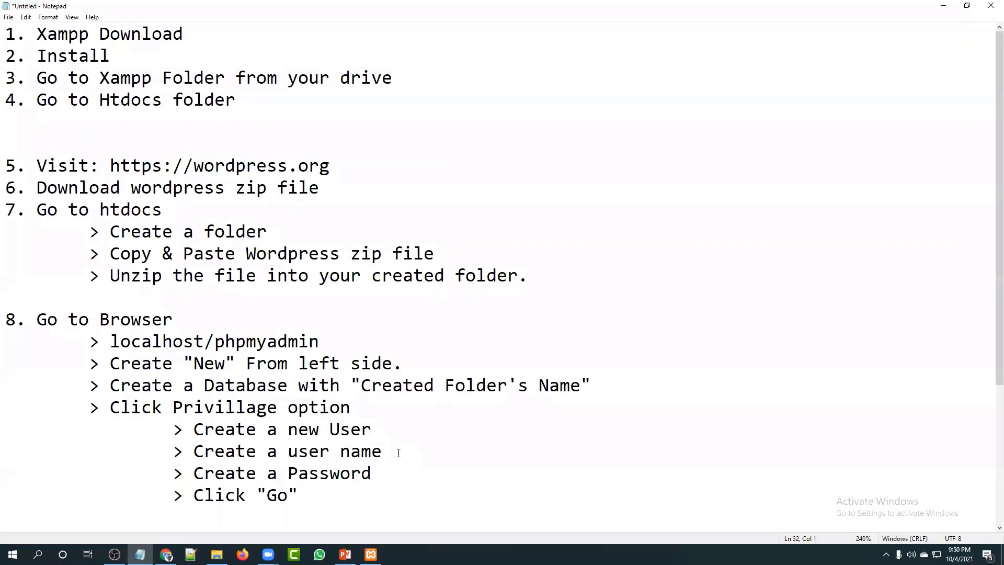
scroll(174, 238, "down", 3)
scroll(41, 329, "up", 3)
left_click(26, 77)
key("Down")
key("Down")
key("Down")
key("Down")
key("Down")
key("Down")
scroll(192, 289, "down", 3)
left_click_drag(349, 466, 8, 34)
scroll(110, 159, "up", 1)
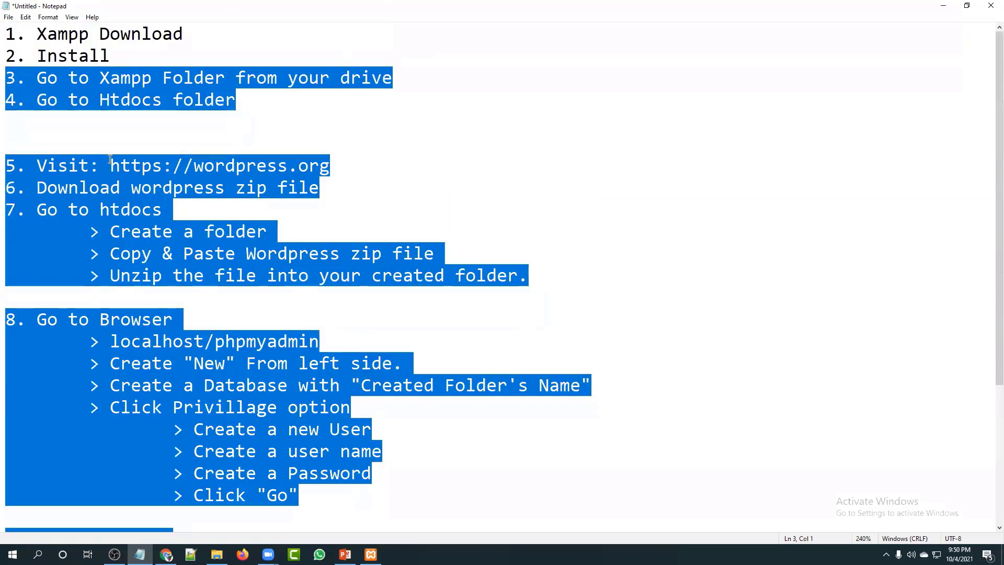
key("ctrl+a")
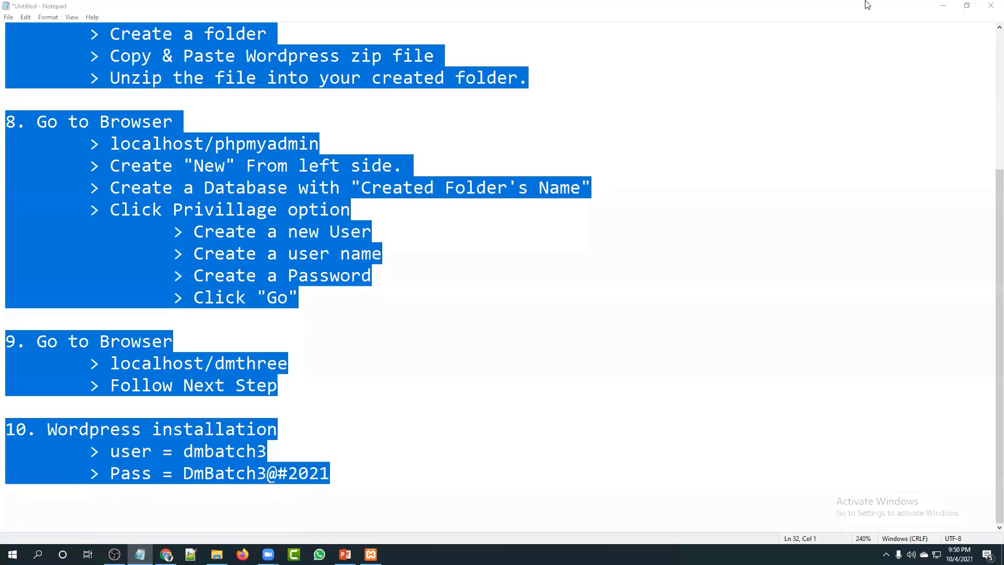
scroll(471, 295, "up", 3)
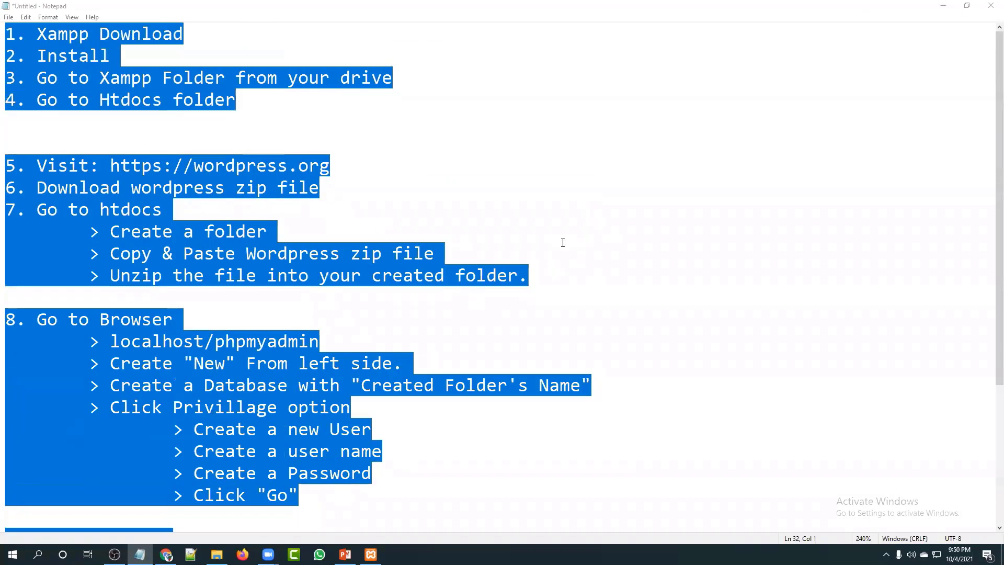
left_click(392, 184)
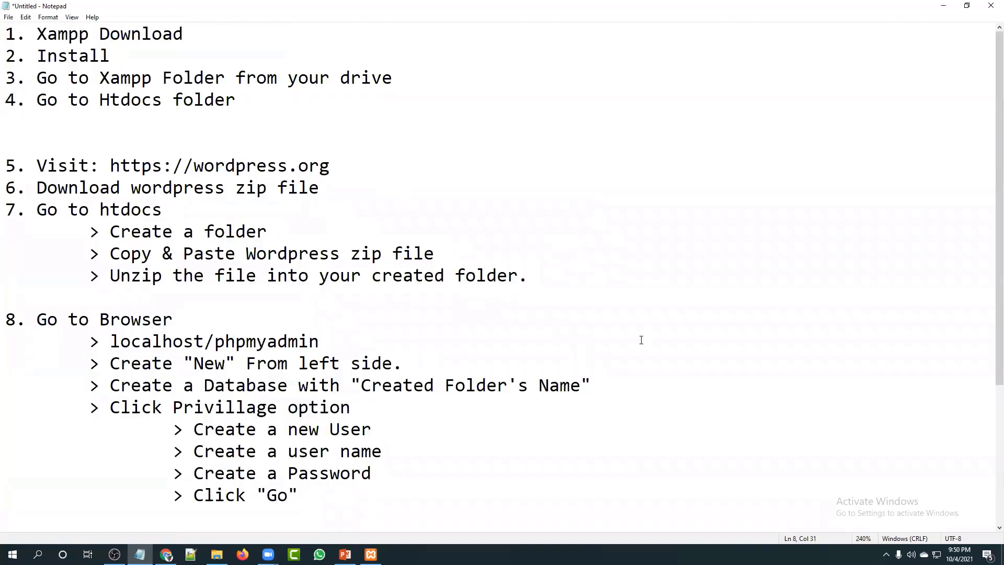
left_click(368, 209)
left_click(943, 5)
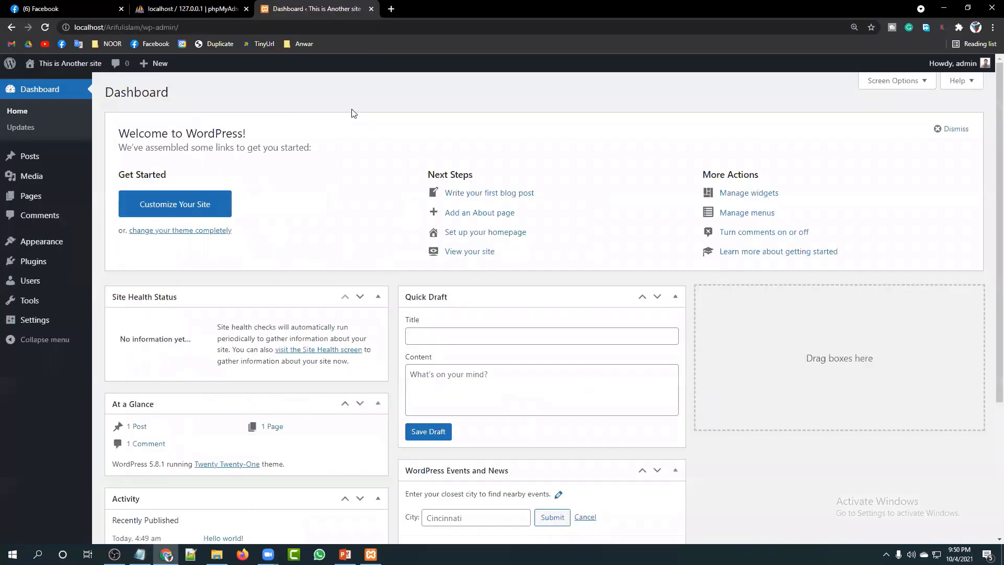
Step: Log out of the admin account, close the phpMyAdmin and WordPress login tabs, and start a blank tab
mouse_move(973, 63)
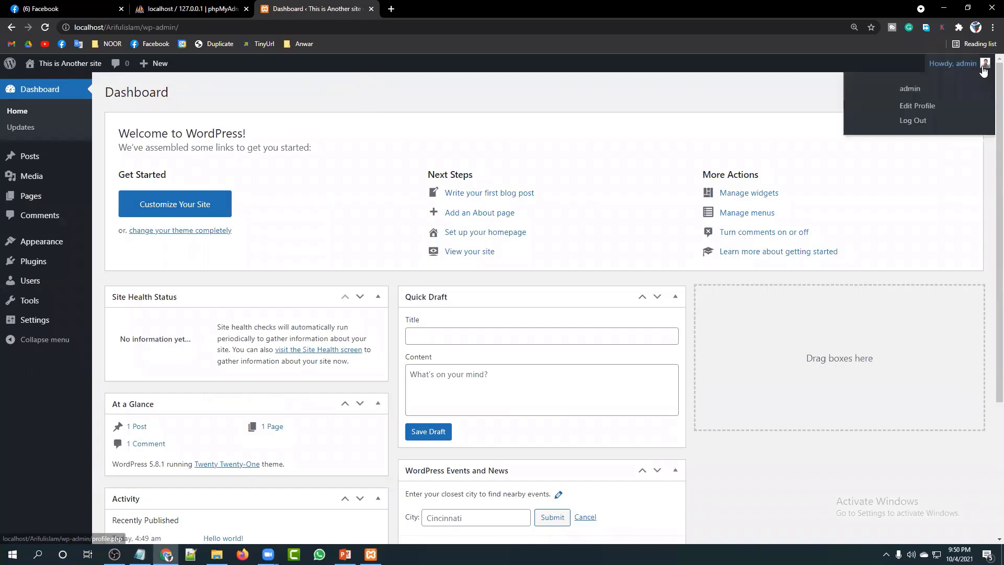
left_click(913, 121)
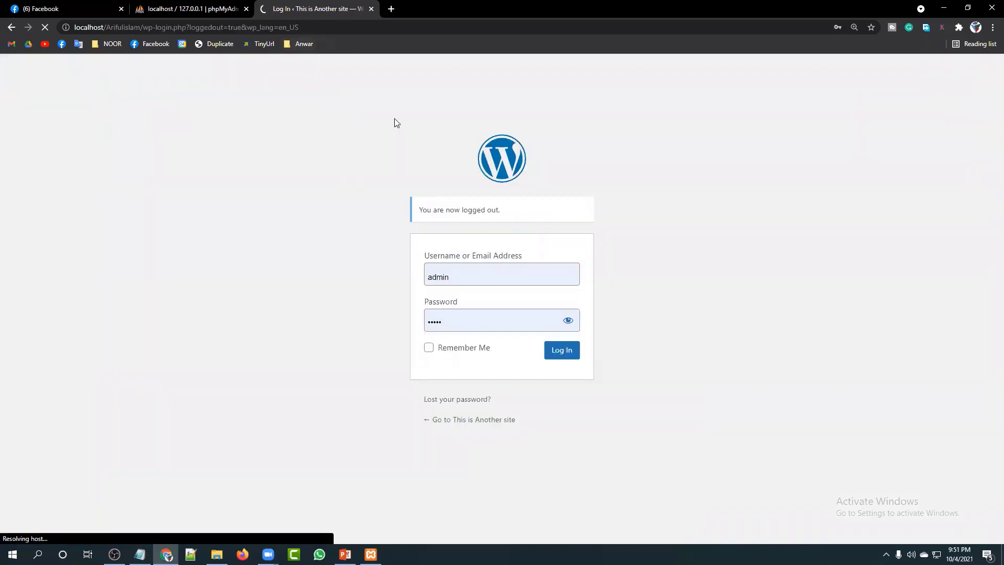
left_click(246, 9)
left_click(243, 9)
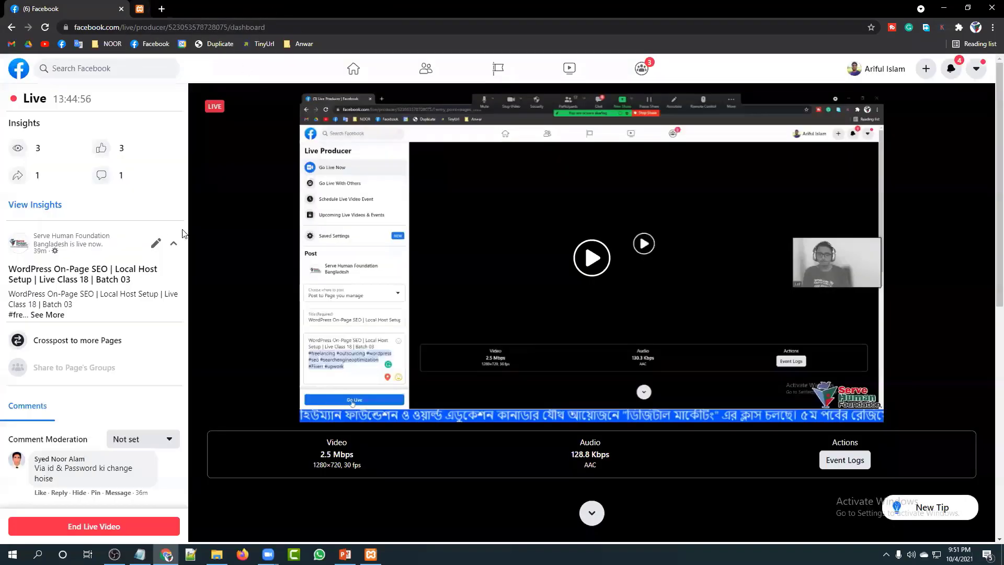
left_click(159, 8)
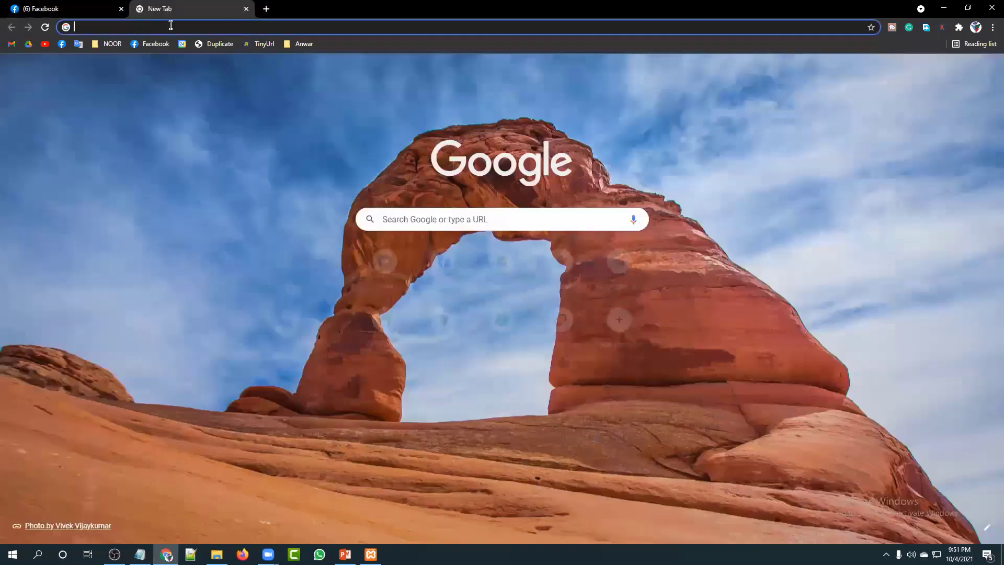
Step: Load localhost/dmthree/wp-admin to reach the dmthree dashboard, then add another blank tab
type("loc")
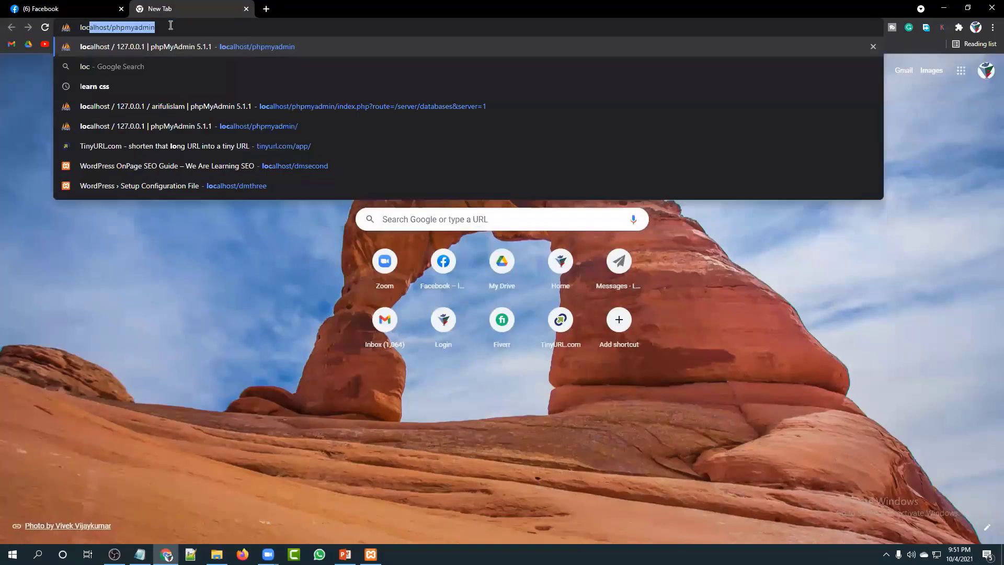
type("alh")
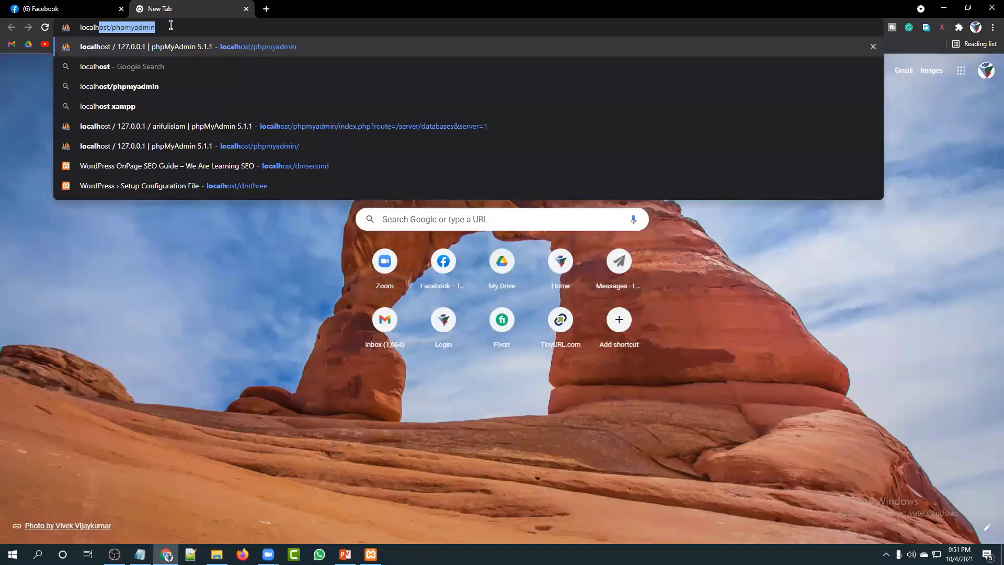
type("ost/dm")
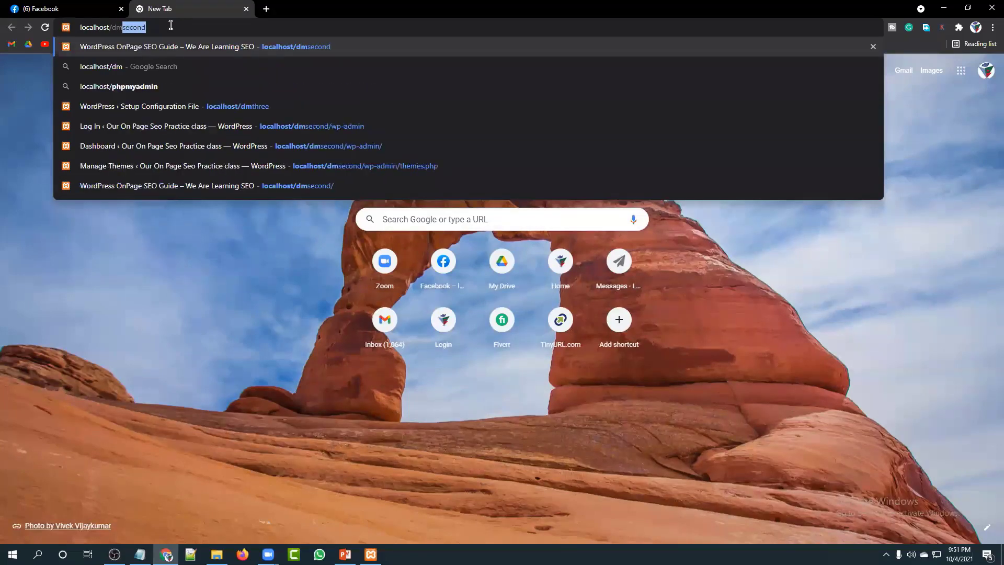
type("three")
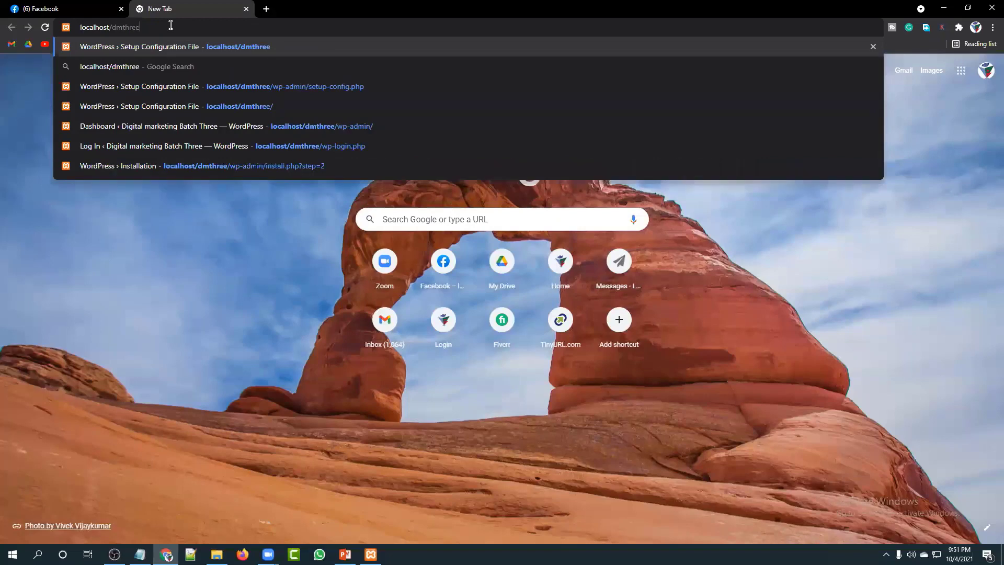
type("/wp")
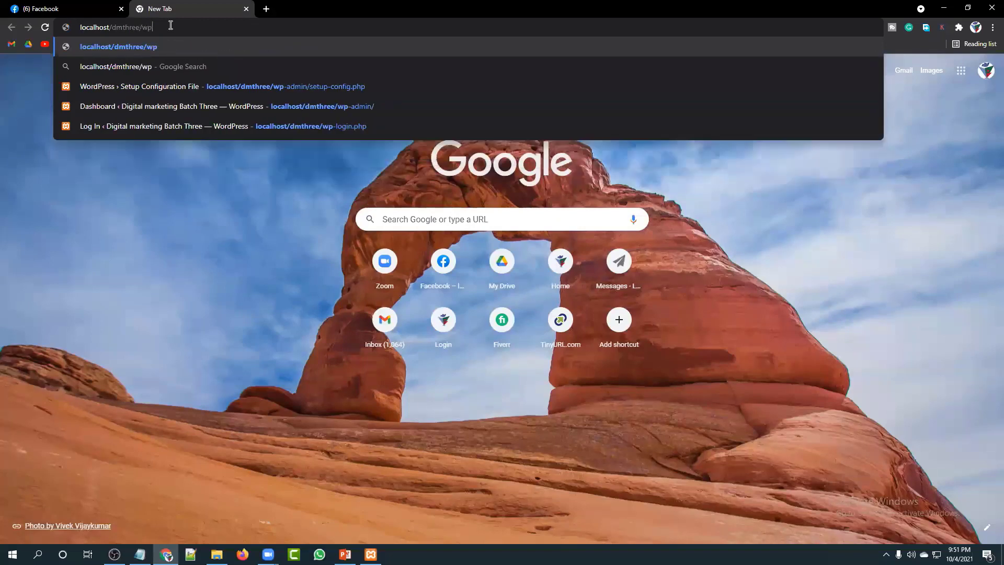
type("-admin")
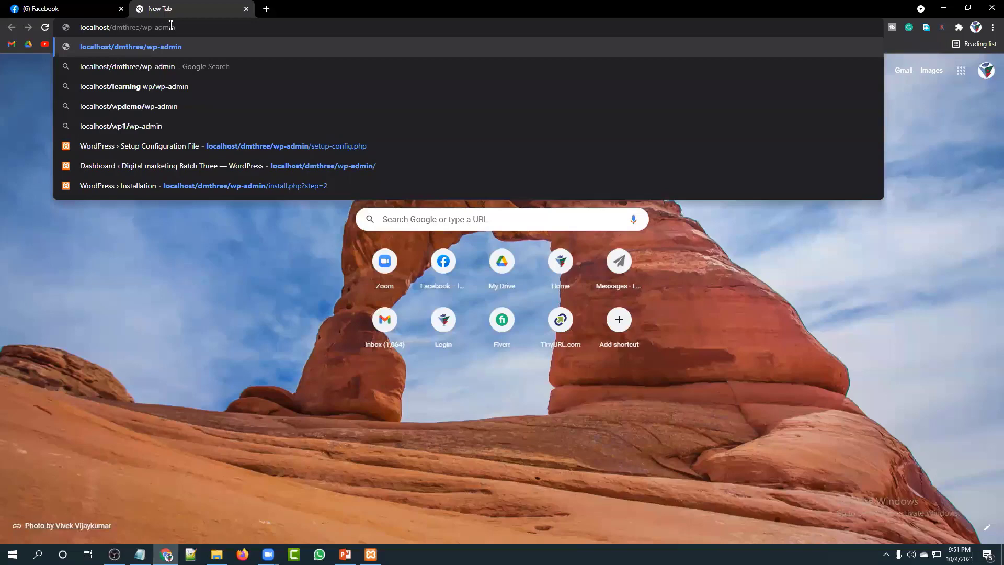
key("Return")
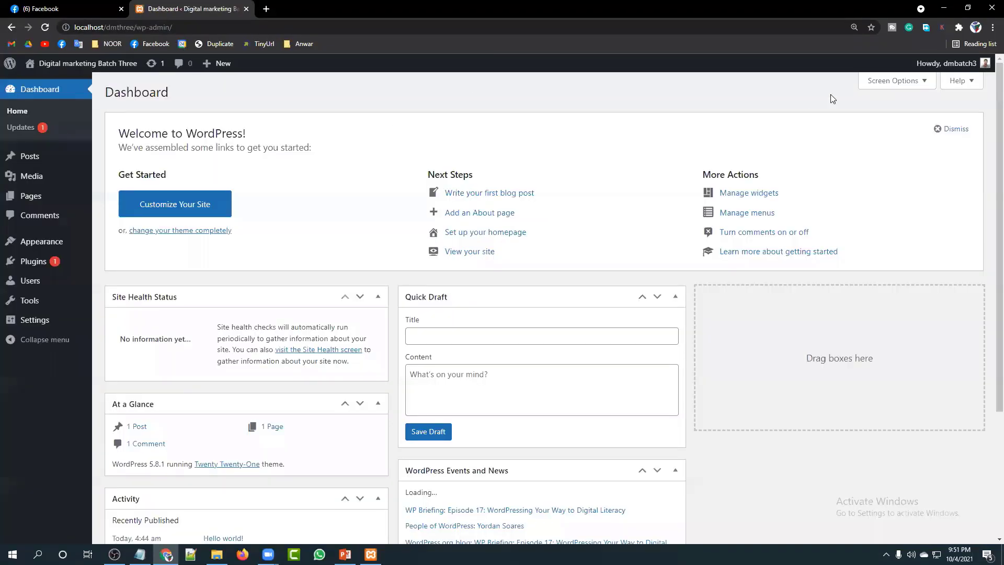
mouse_move(983, 63)
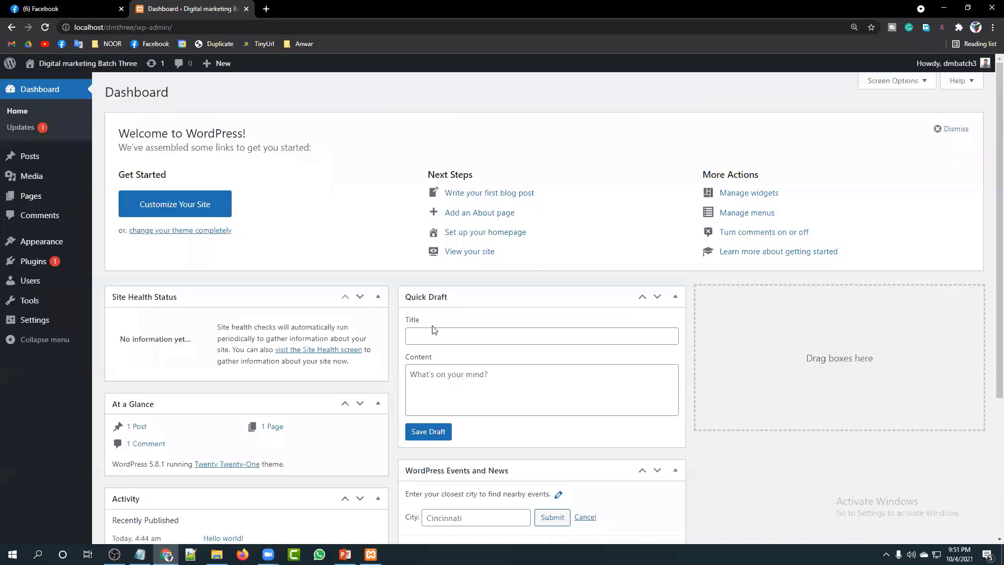
left_click(267, 8)
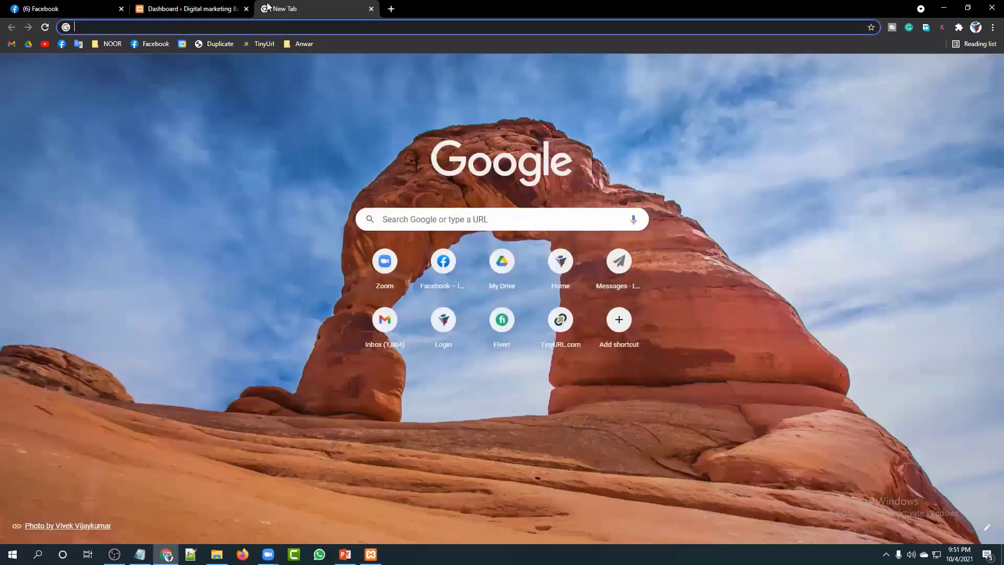
Step: Paste and load freelancingstation.com, scroll through its home page, then close that tab
type("freelancingstation.com")
key("Return")
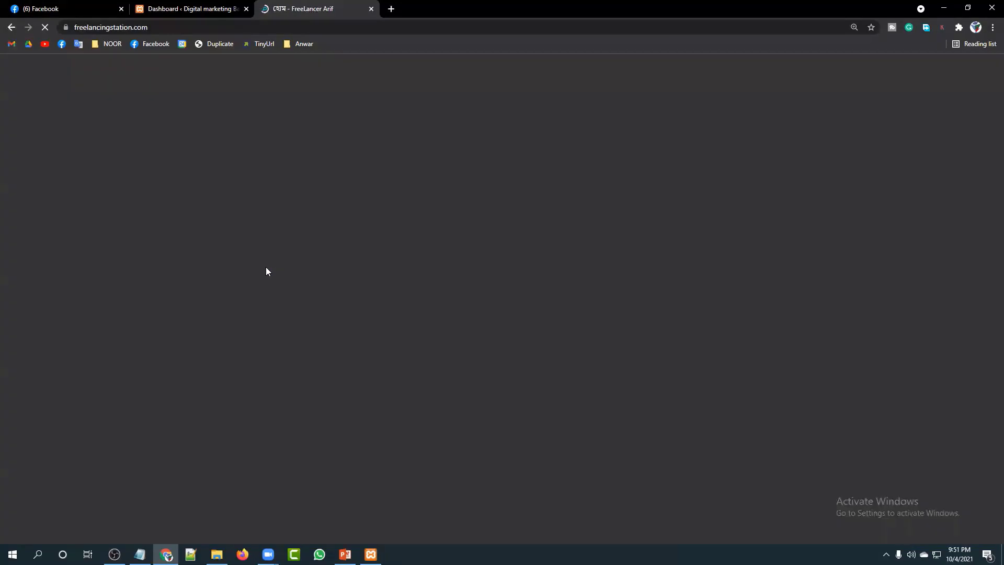
scroll(409, 250, "down", 8)
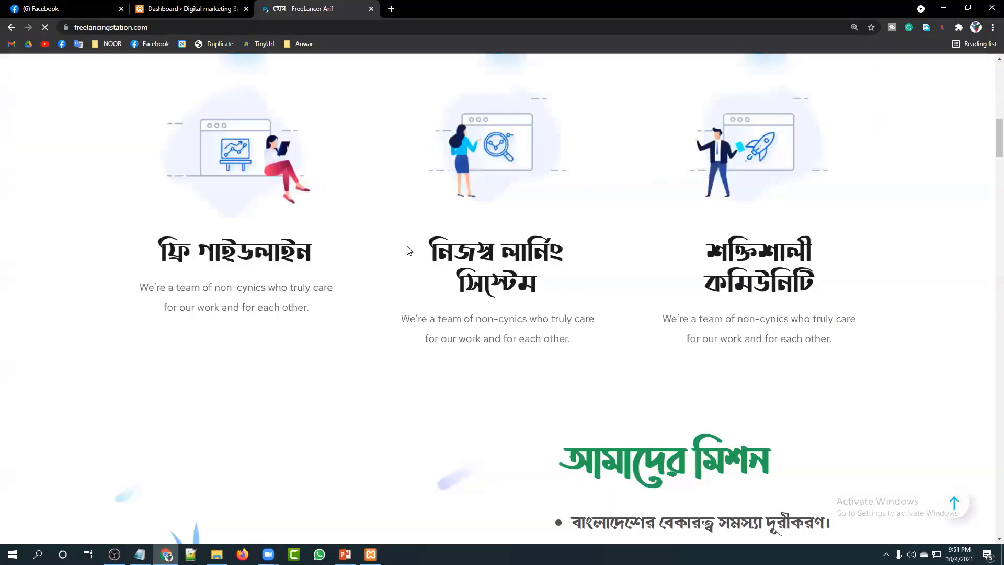
scroll(472, 287, "down", 8)
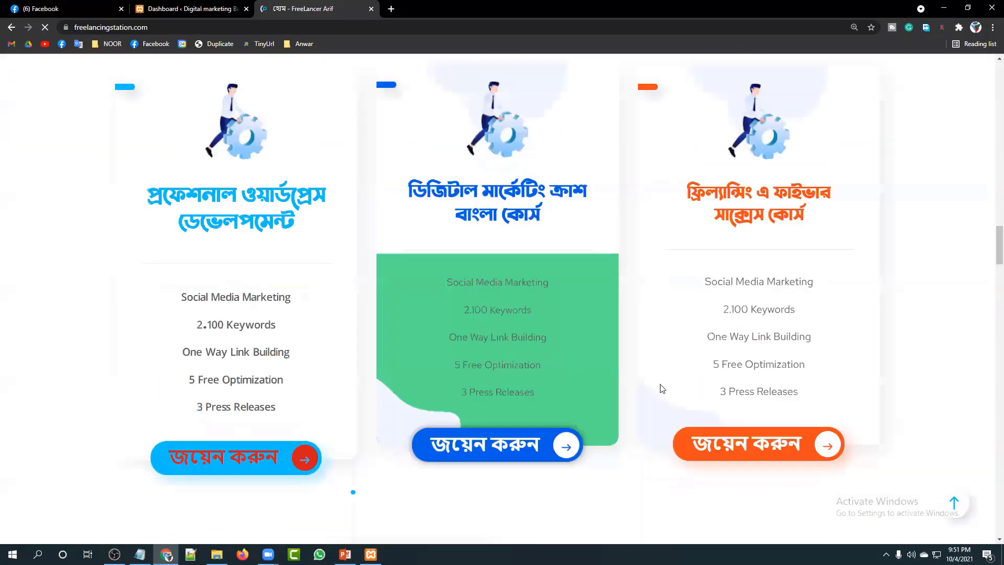
scroll(667, 387, "down", 5)
scroll(990, 261, "up", 8)
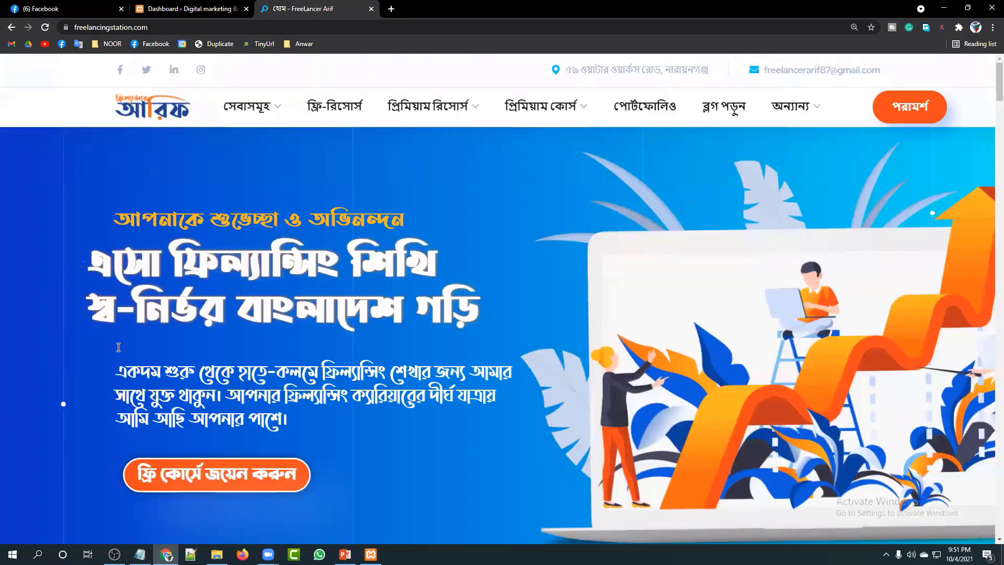
key("ctrl+w")
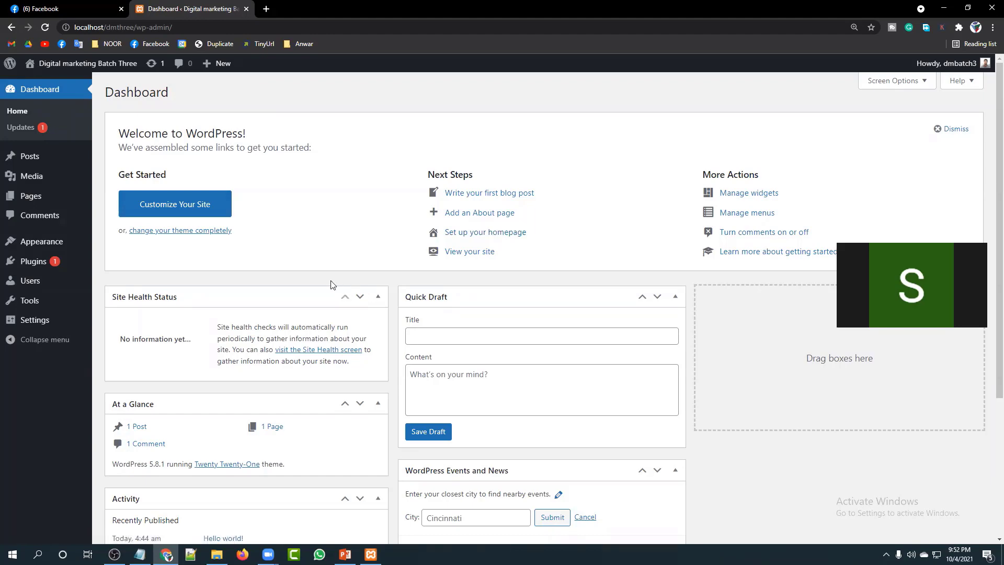
Step: In Screen Options, untick Site Health Status, At a Glance, Activity, Quick Draft, Events and News, and Welcome
scroll(332, 285, "down", 3)
scroll(156, 217, "up", 3)
scroll(554, 197, "down", 4)
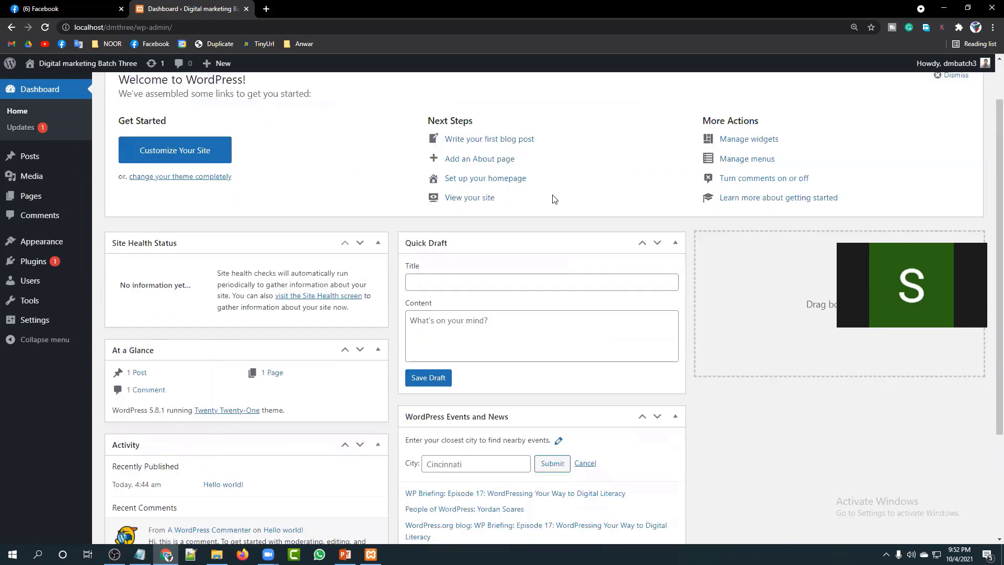
scroll(682, 343, "up", 4)
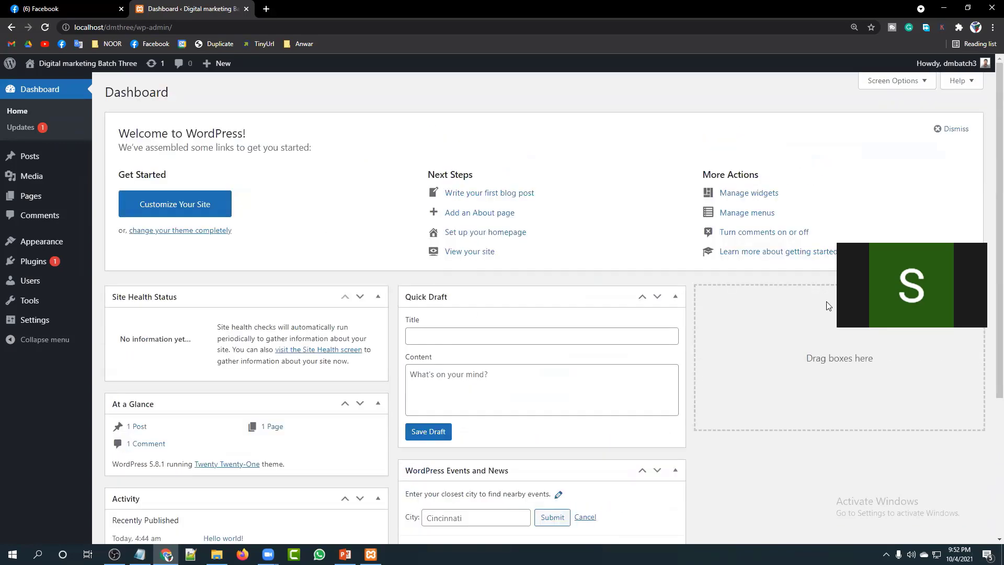
left_click(903, 84)
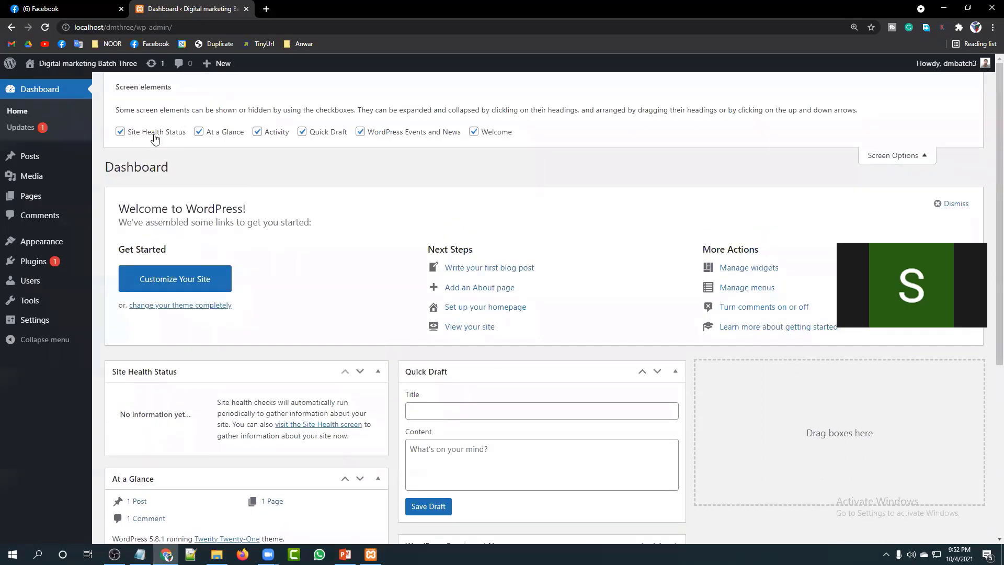
left_click(154, 137)
left_click(209, 134)
left_click(278, 134)
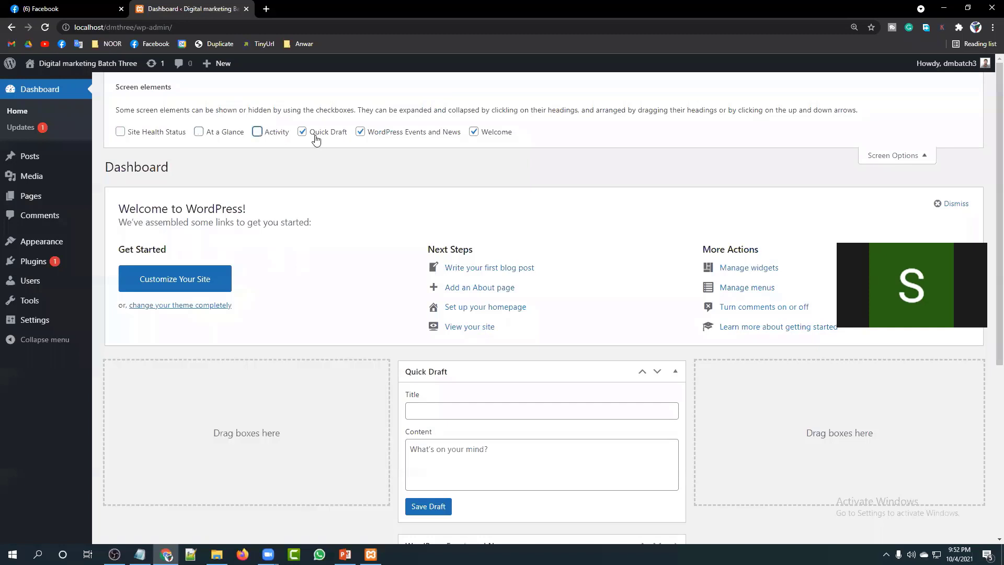
left_click(320, 135)
left_click(370, 139)
left_click(491, 138)
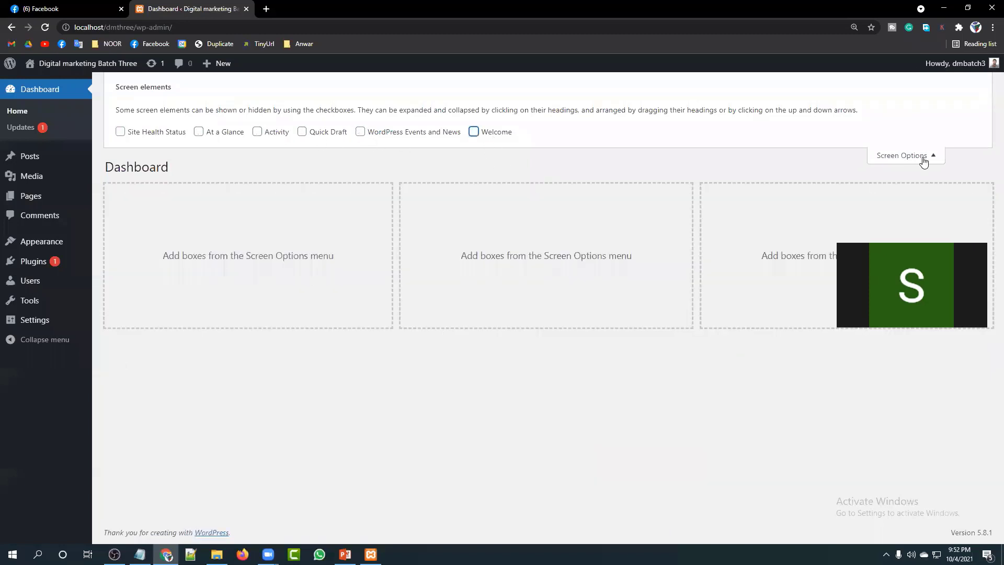
left_click(924, 160)
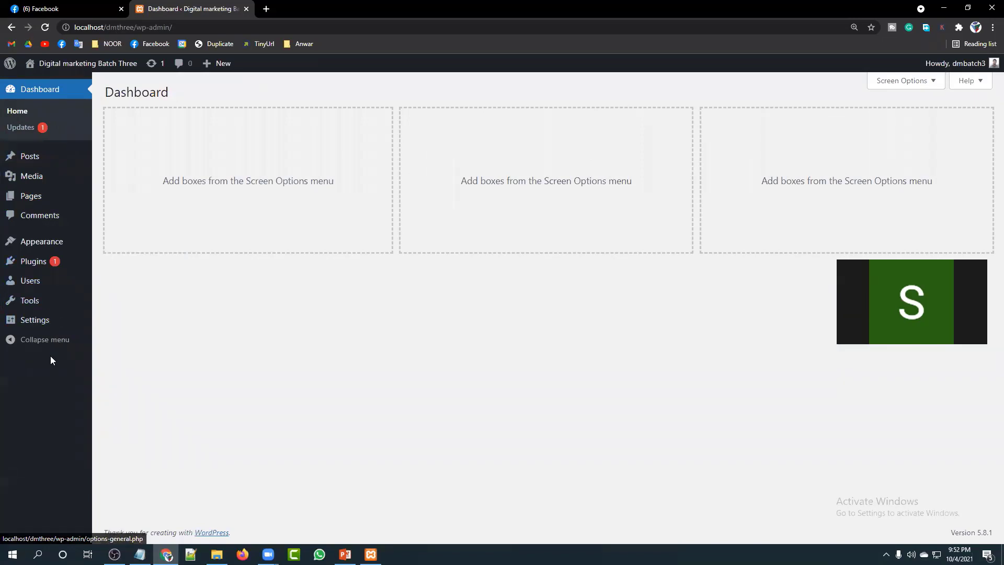
Step: Collapse the admin menu to icons, expand it back to full labels, and go to Dashboard > Updates
left_click(20, 345)
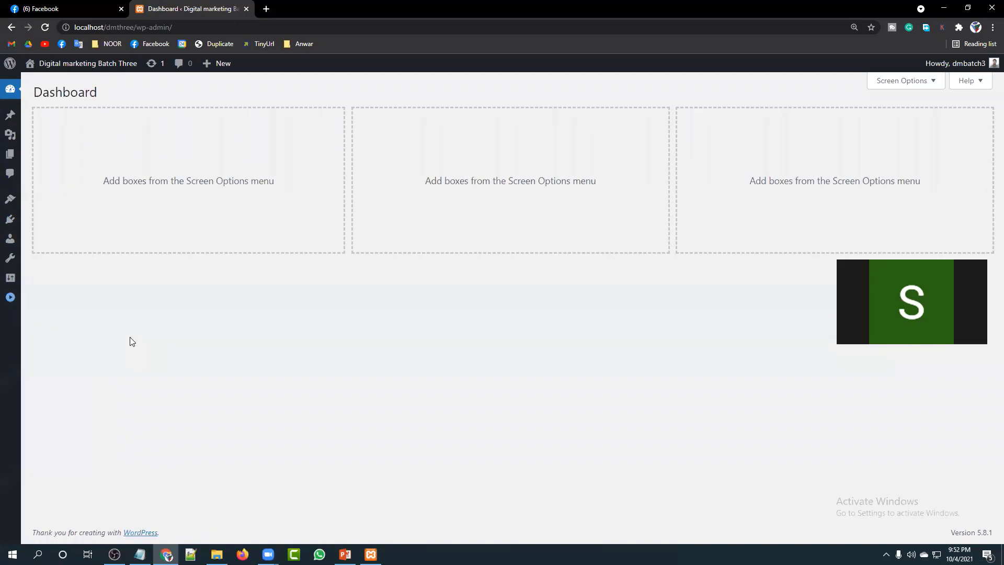
left_click(10, 301)
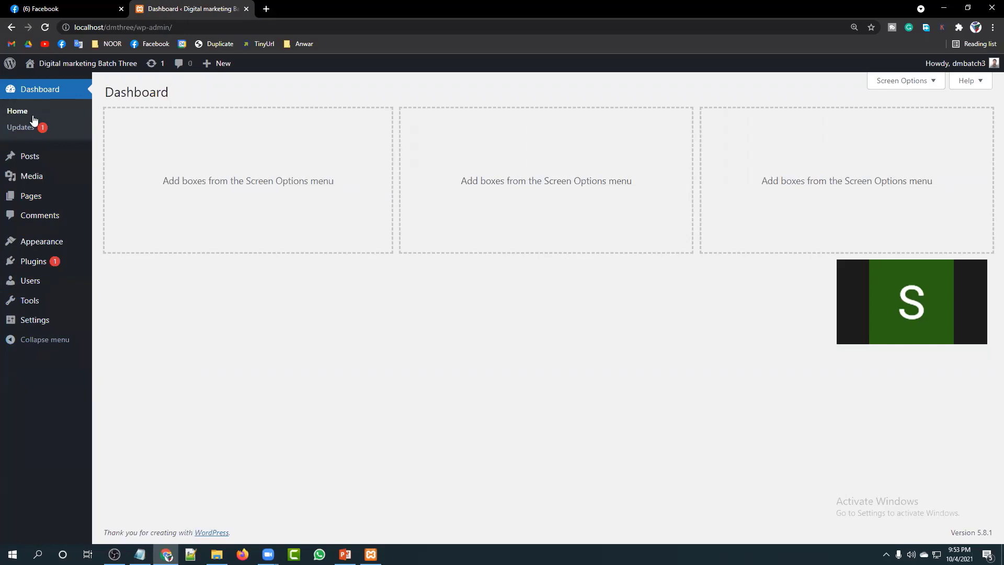
left_click(9, 130)
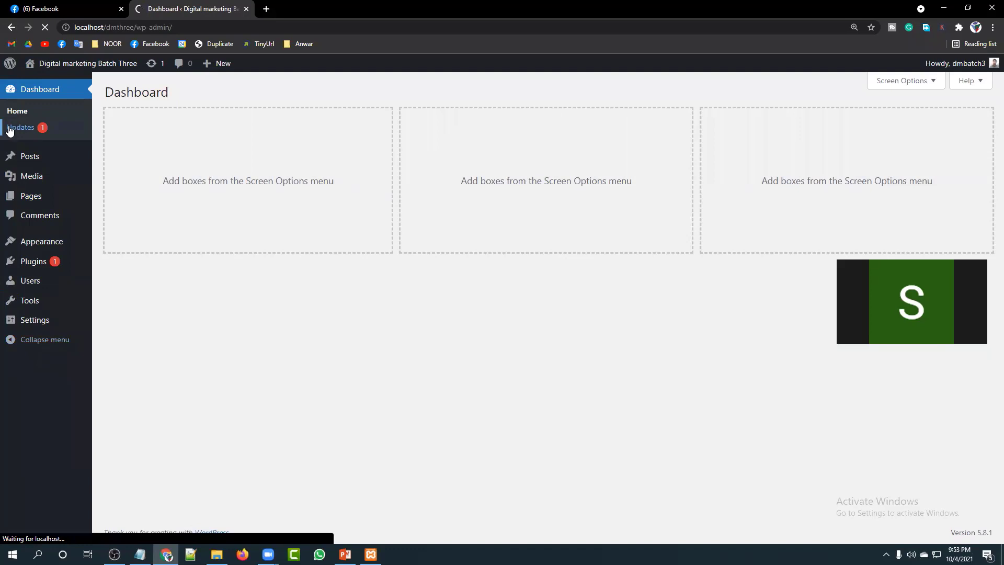
Step: Read the 5.8.1 latest-version notice and the plugin update instructions on the Updates page
scroll(429, 225, "down", 2)
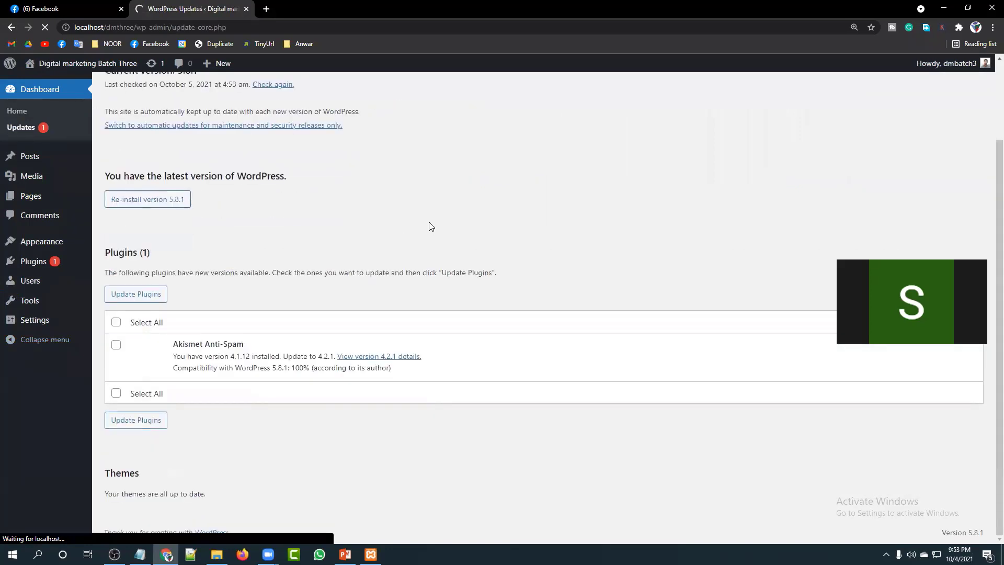
left_click_drag(116, 176, 316, 181)
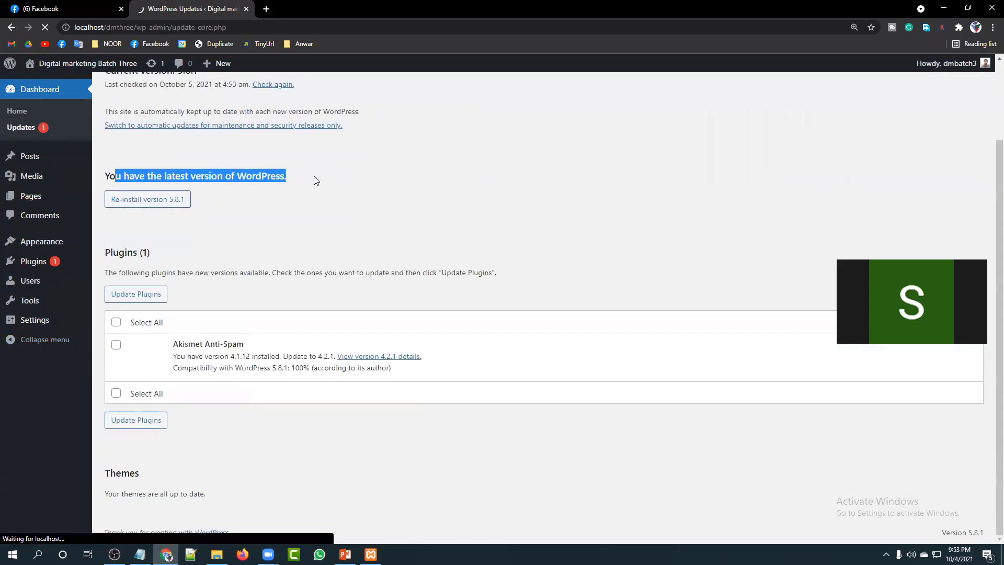
left_click(316, 180)
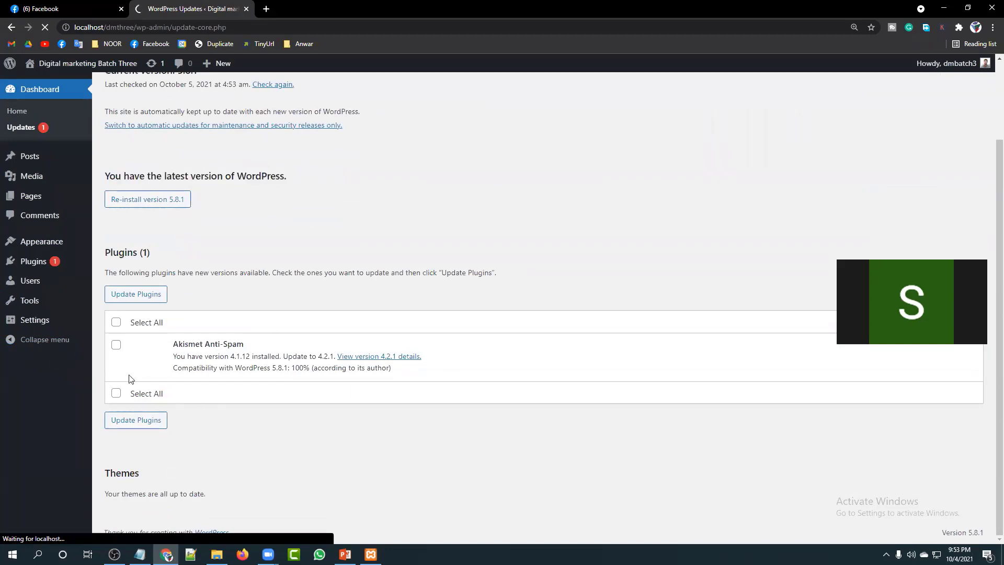
mouse_move(117, 273)
left_mouse_down()
mouse_move(440, 274)
mouse_move(107, 269)
left_mouse_up()
left_click(440, 275)
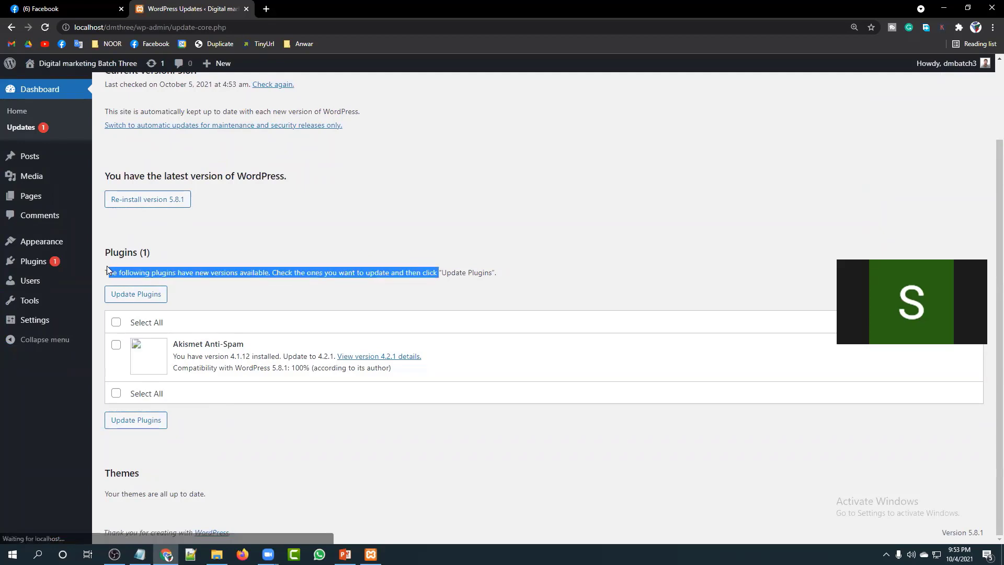
left_click(162, 268)
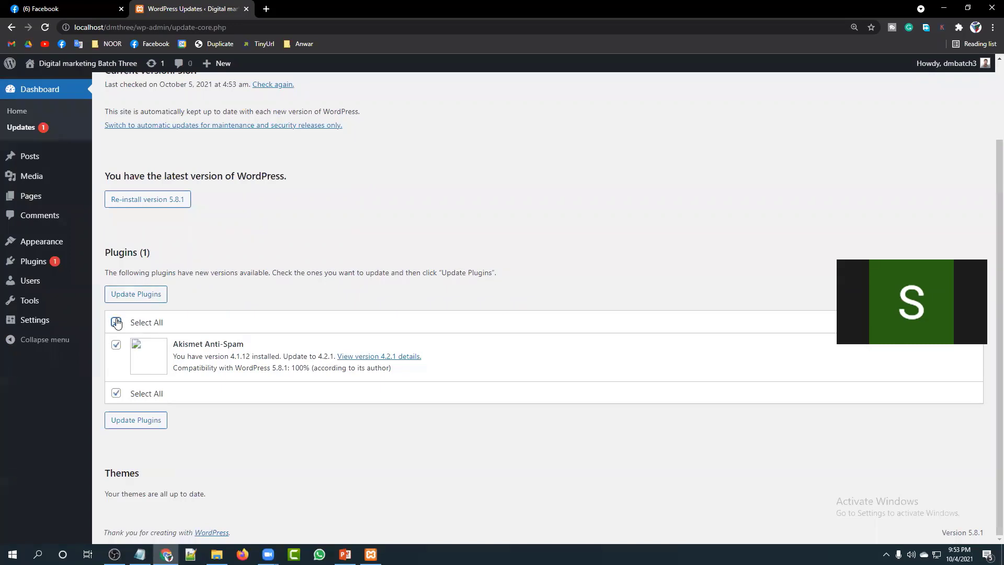
scroll(549, 318, "up", 1)
scroll(634, 480, "down", 1)
Step: Bulk-delete the checked Akismet Anti-Spam and Hello Dolly plugins, confirm, and return to the Dashboard
left_click(32, 266)
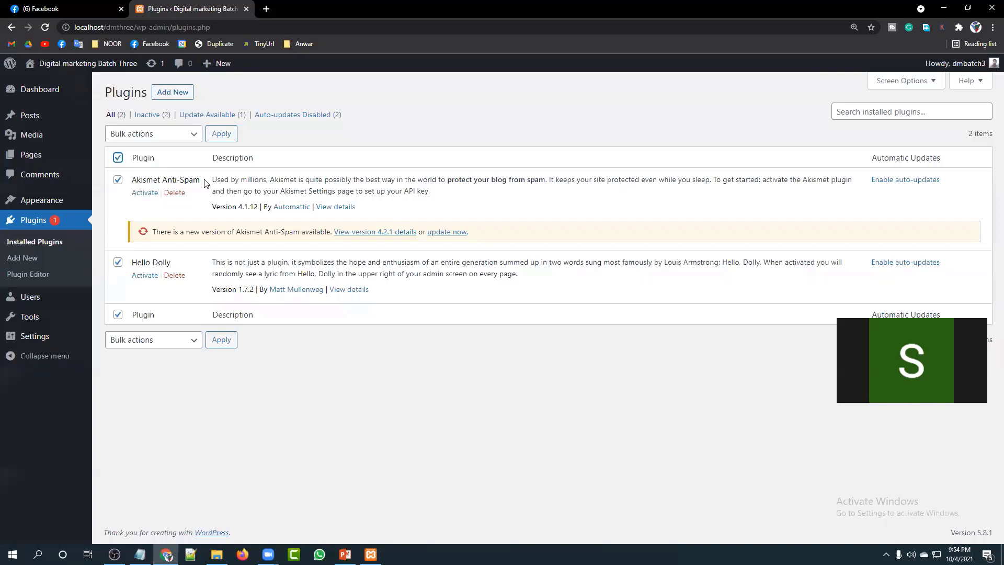
left_click_drag(131, 262, 184, 267)
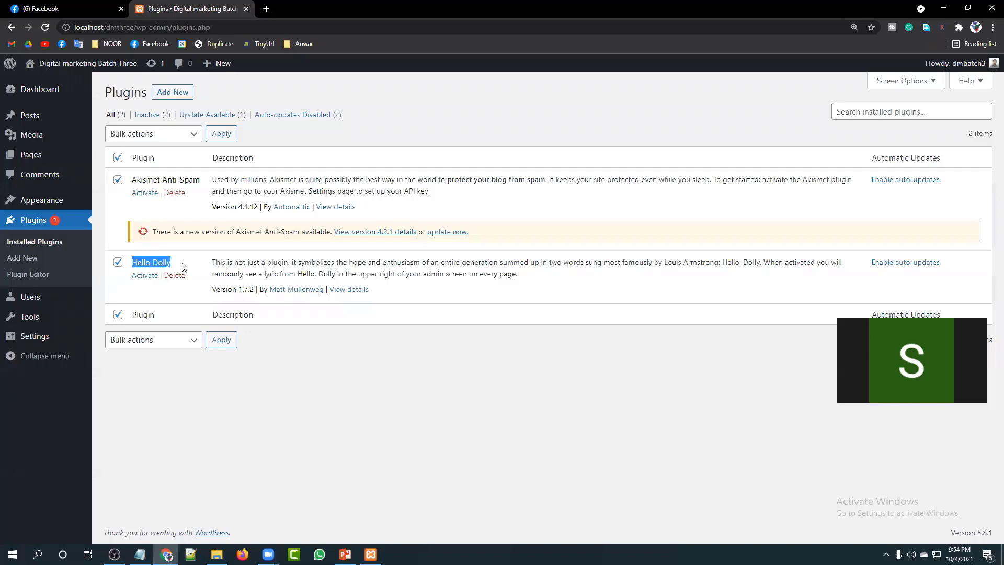
left_click(175, 266)
left_click(176, 137)
left_click(142, 194)
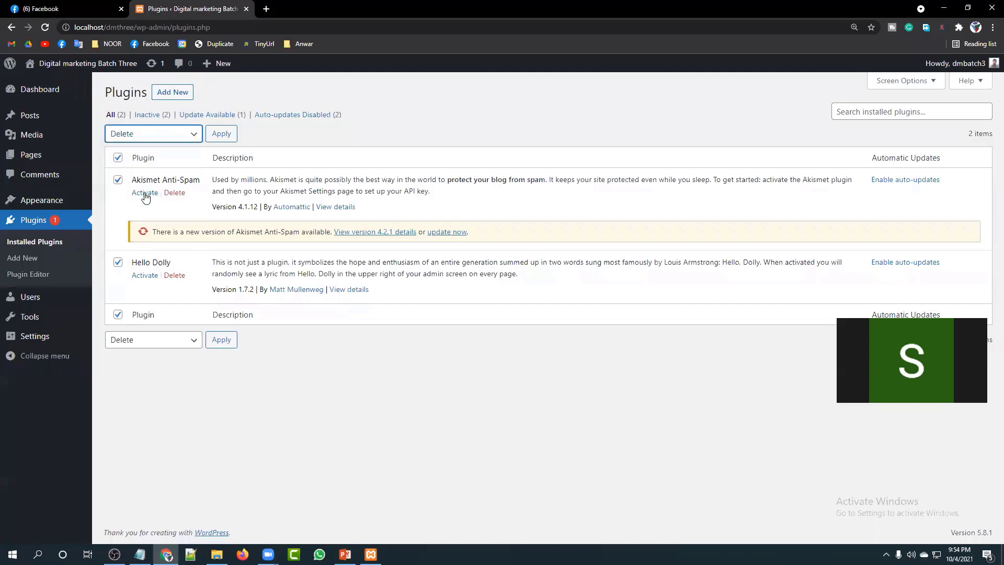
left_click(220, 135)
left_click(544, 98)
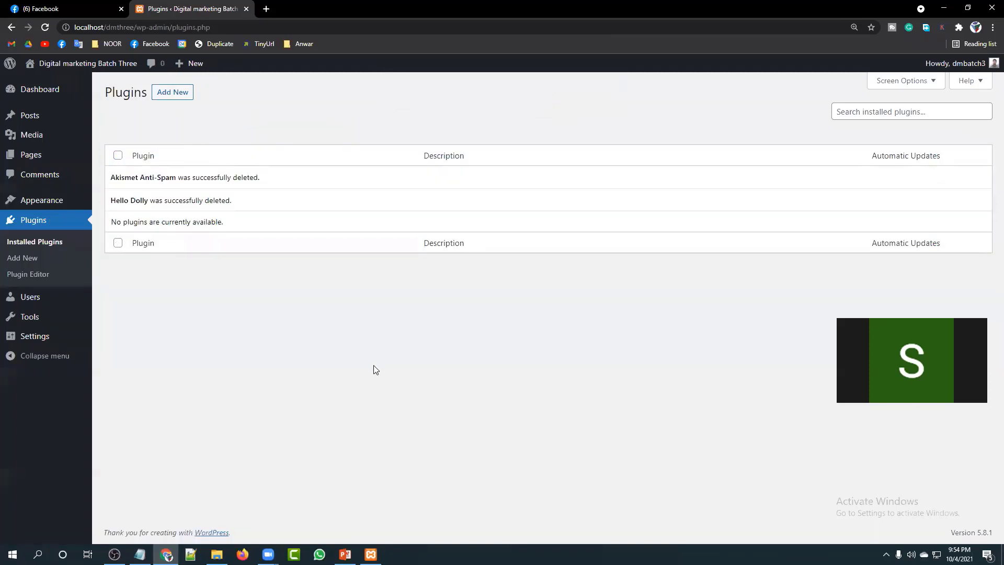
left_click(44, 93)
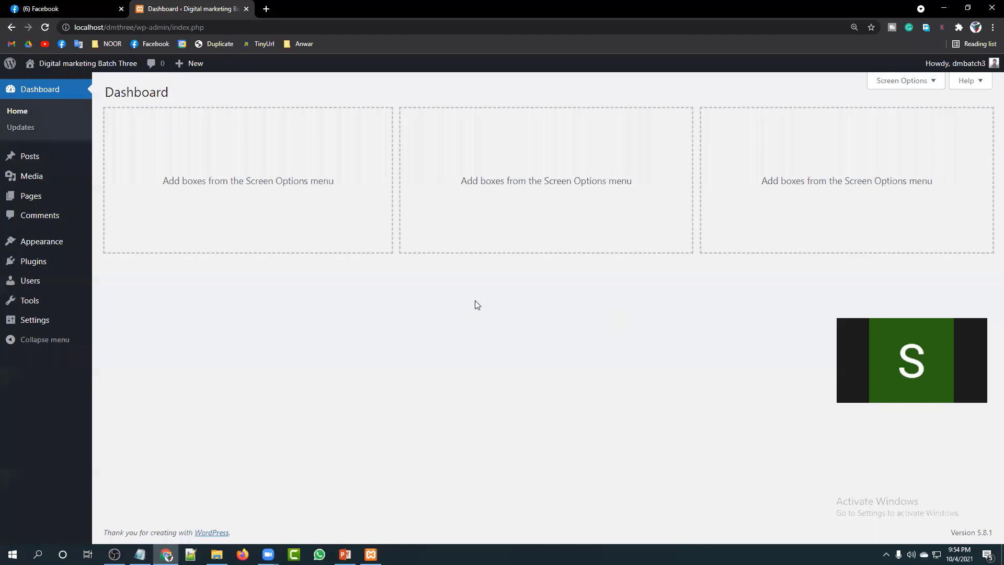
Step: Load localhost/dmthree in a new tab to see the Digital Marketing Batch Three front end
left_click(265, 9)
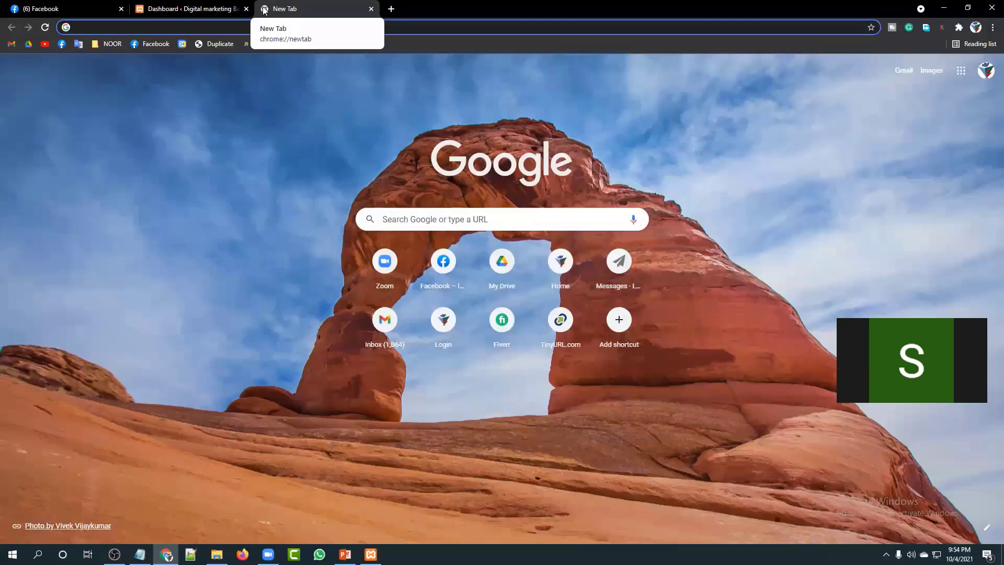
type("localhost/phpmyadmi")
key("BackSpace")
key("BackSpace")
key("BackSpace")
key("BackSpace")
key("BackSpace")
key("BackSpace")
key("BackSpace")
key("BackSpace")
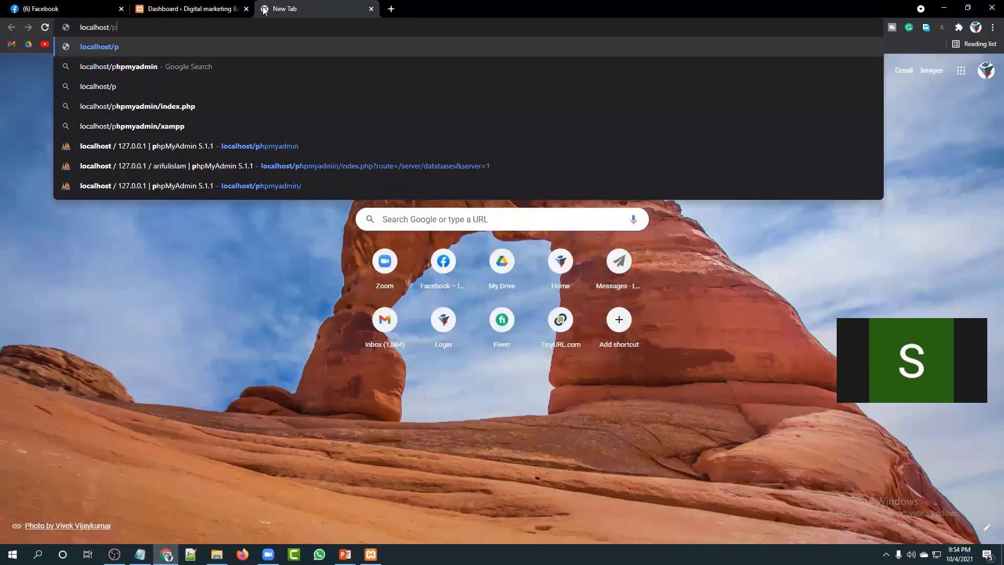
key("BackSpace")
type("dh")
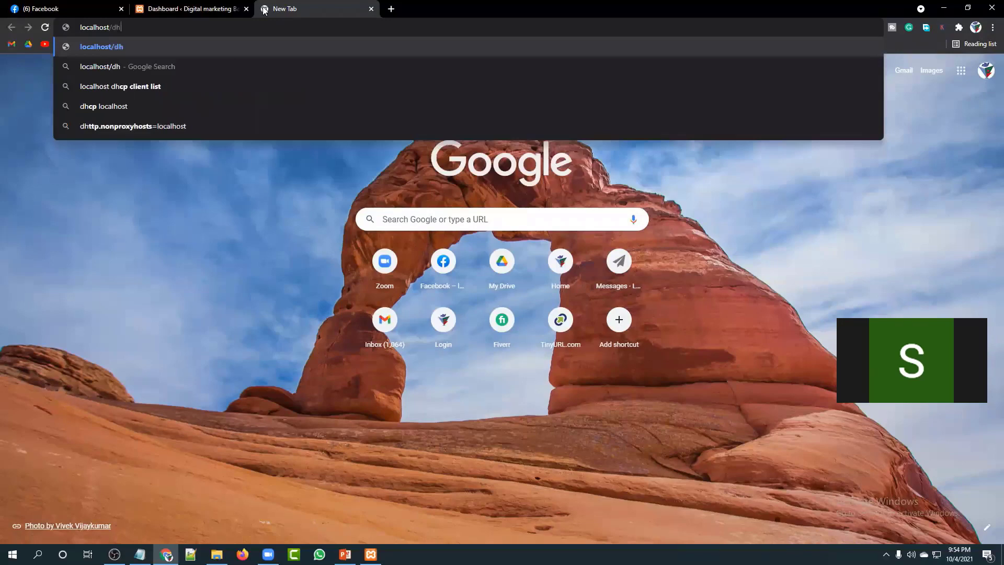
key("BackSpace")
type("mth")
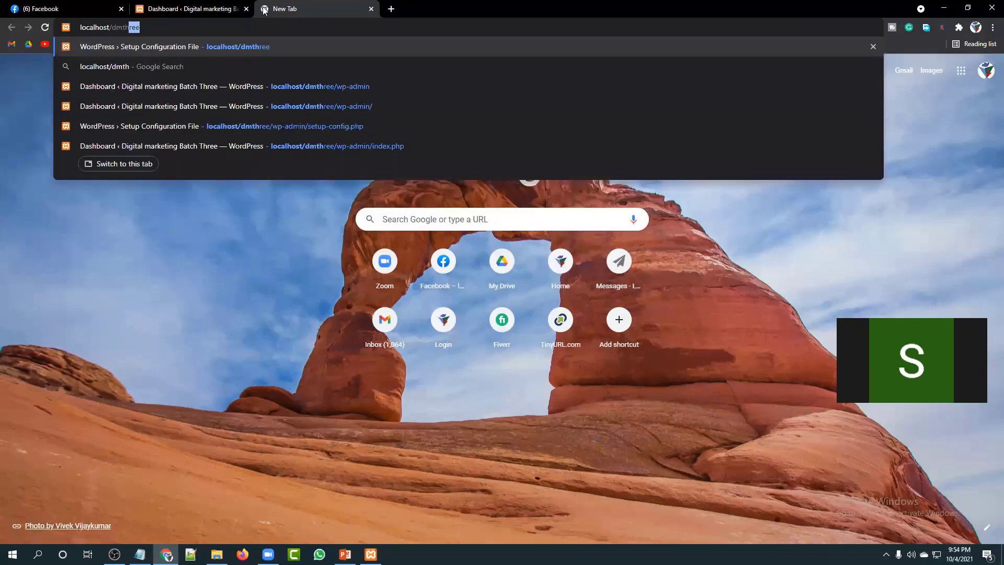
key("Return")
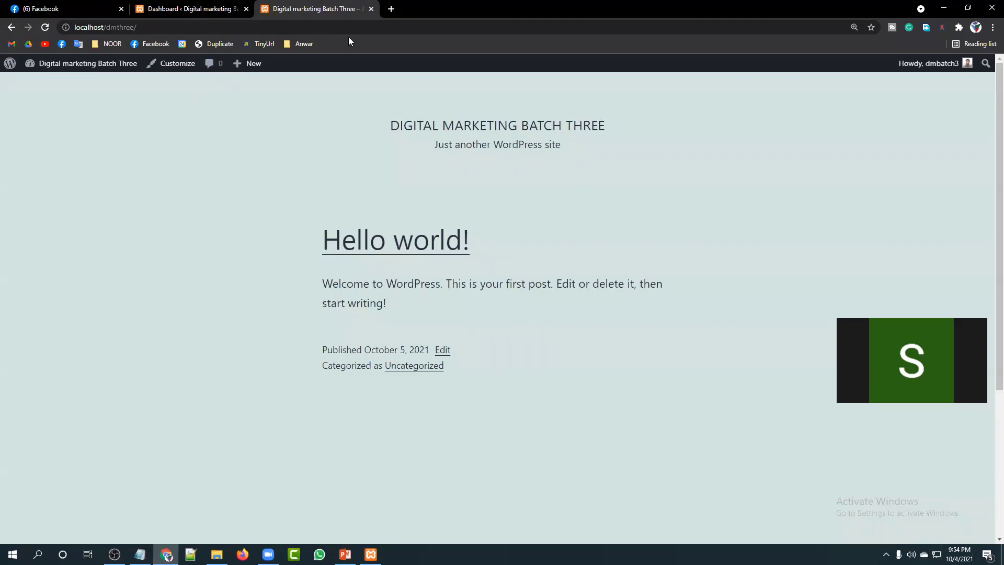
left_click_drag(395, 131, 620, 127)
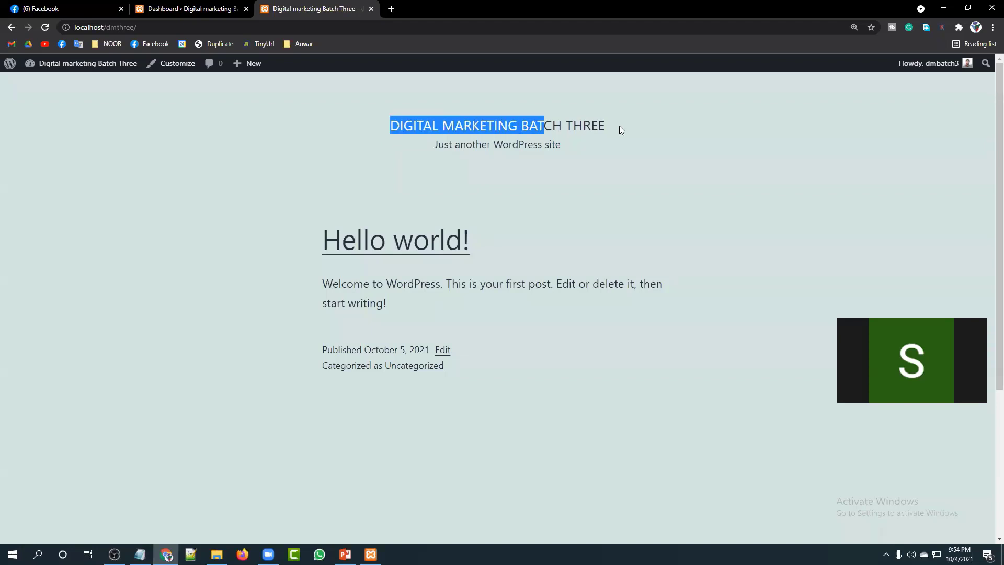
left_click(620, 128)
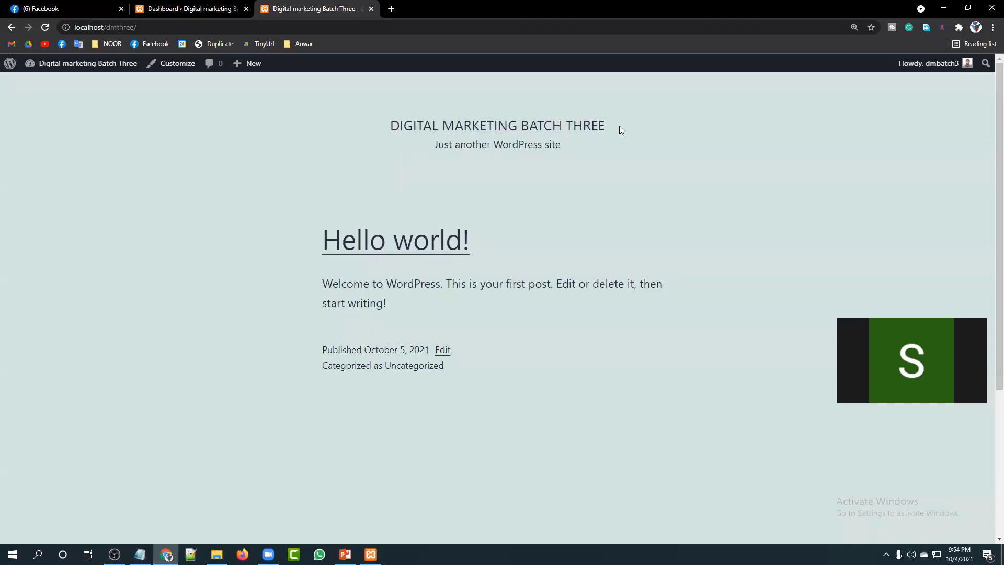
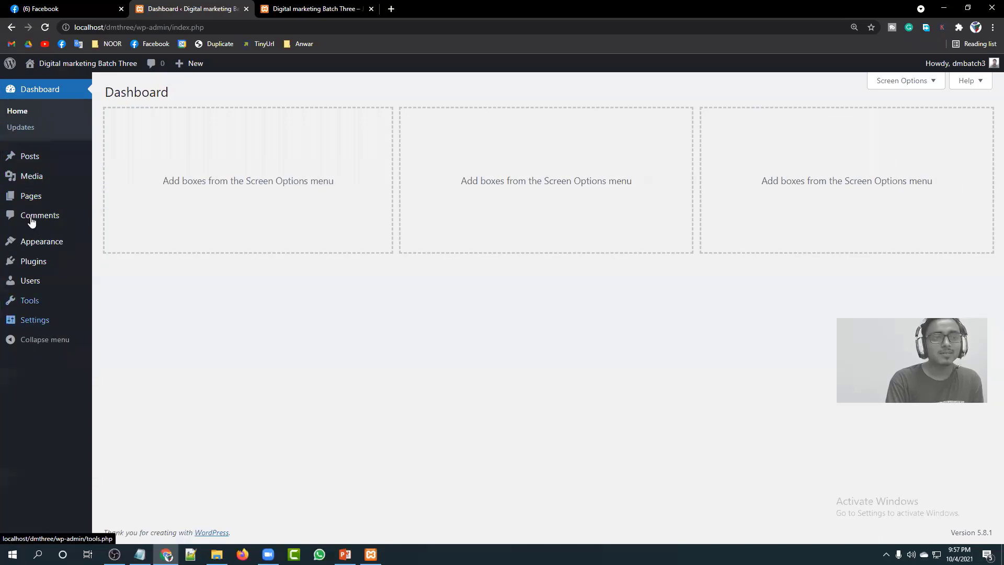
Step: Look over the Dashboard, the Updates page and the posts list
left_click(8, 114)
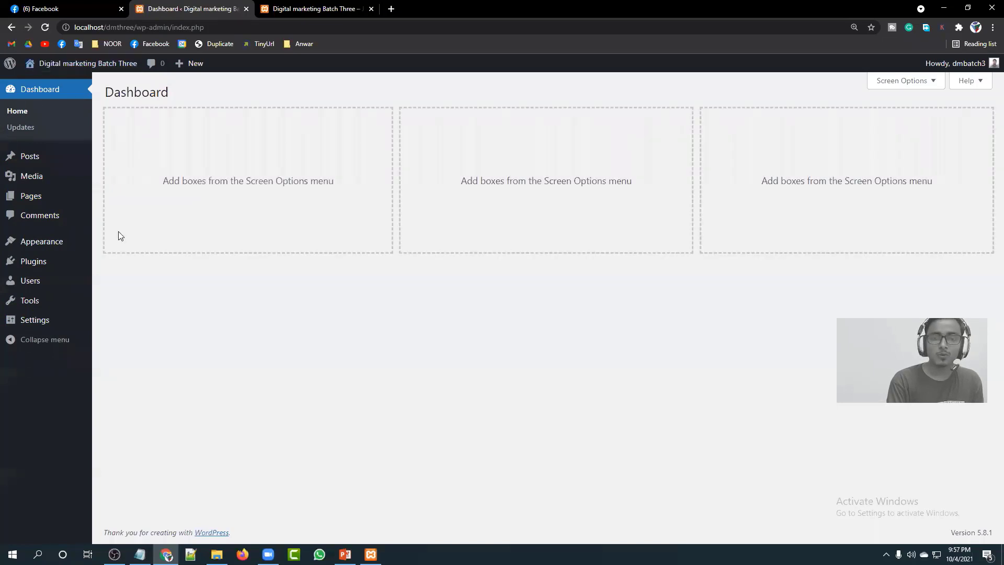
left_click(19, 129)
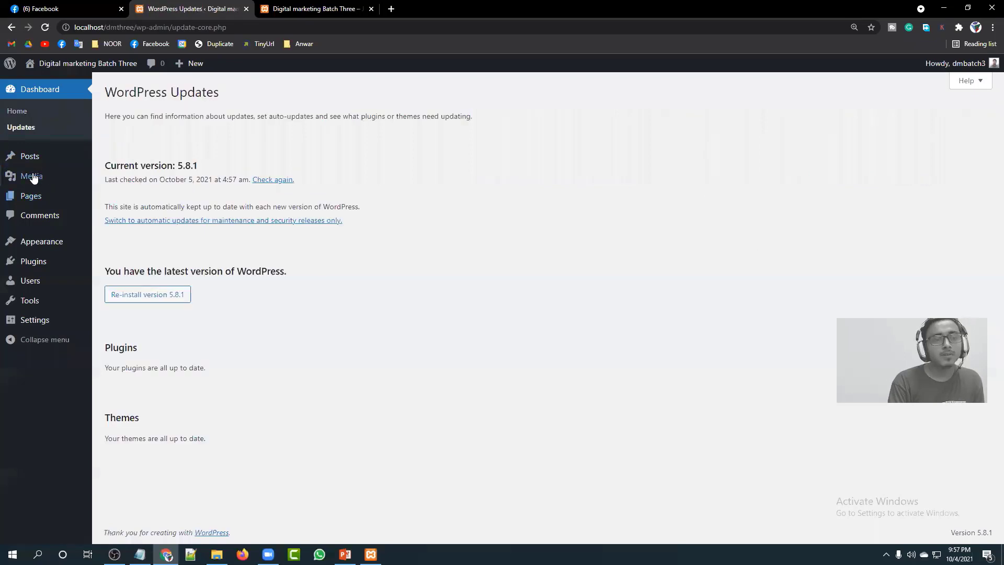
left_click(38, 156)
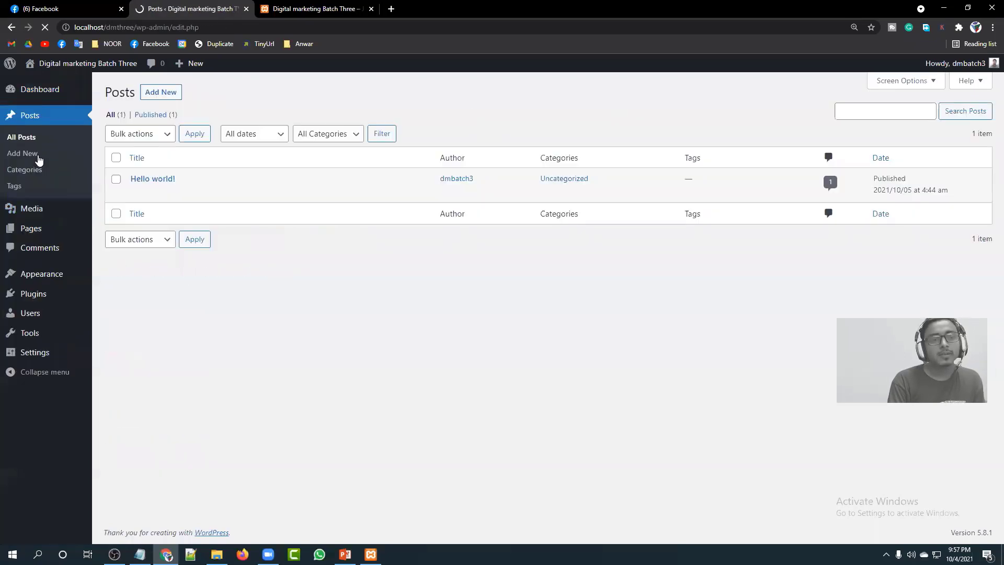
left_click(38, 91)
Step: Open the Hello world! post from All Posts in the block editor
mouse_move(40, 161)
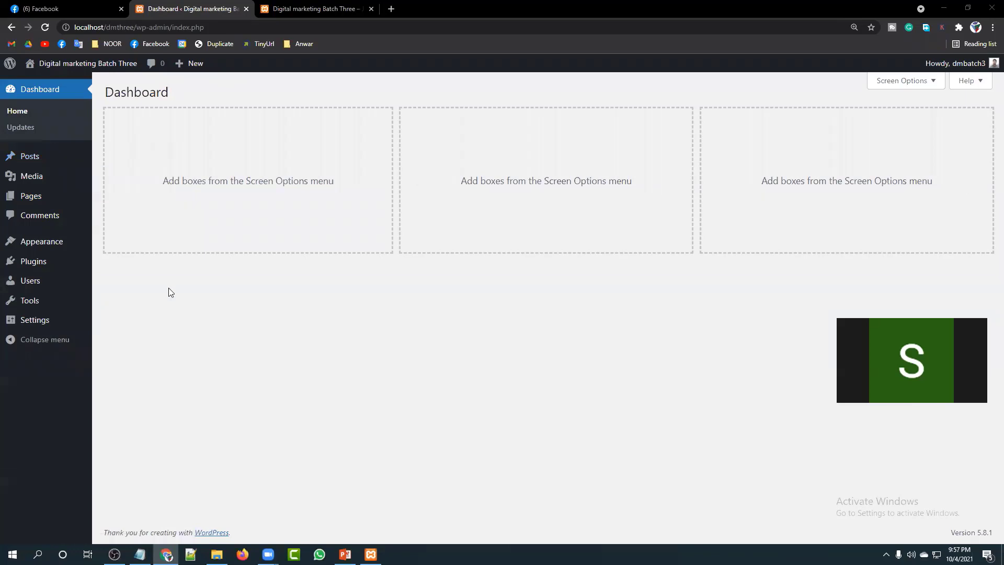
left_click(142, 159)
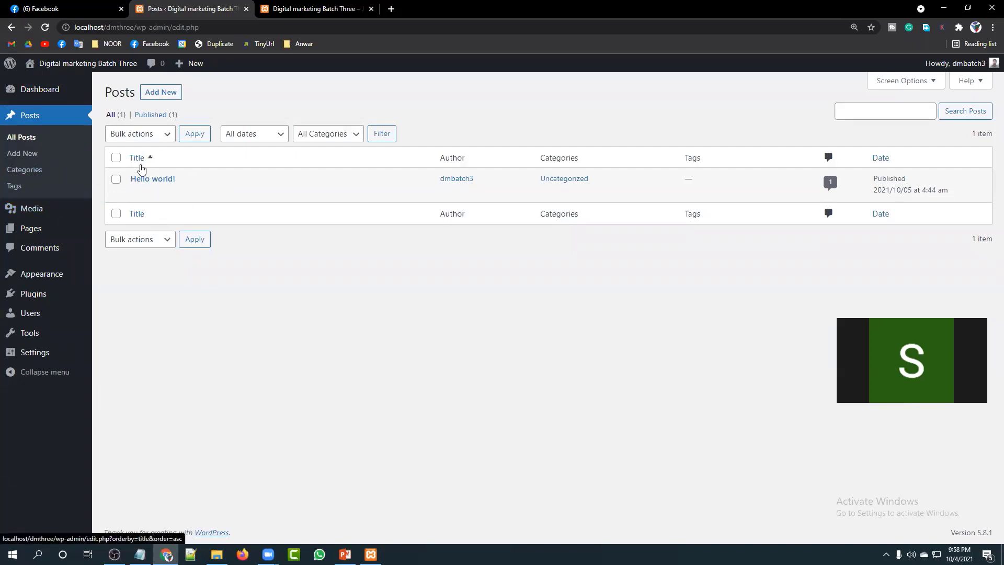
left_click(272, 9)
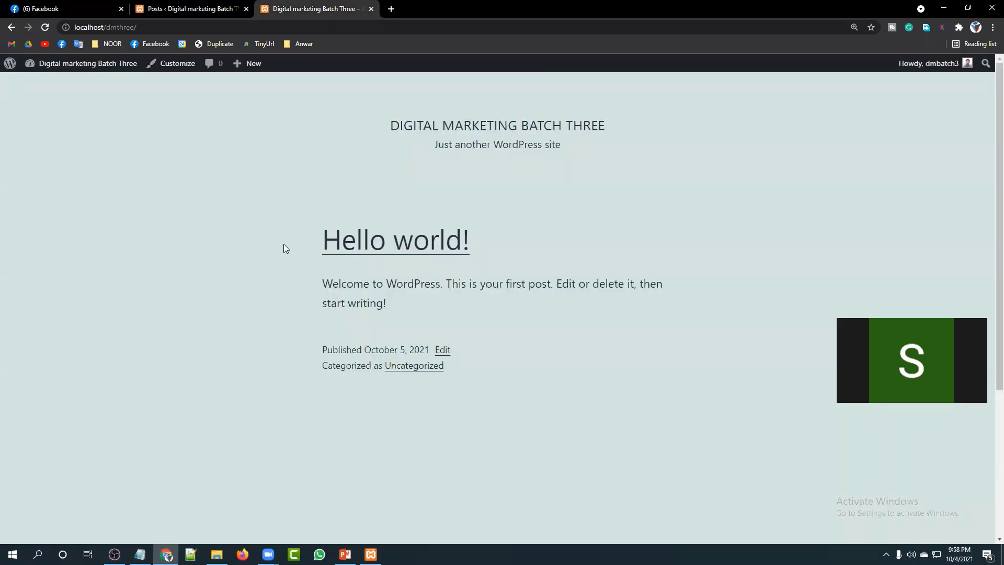
left_click(212, 9)
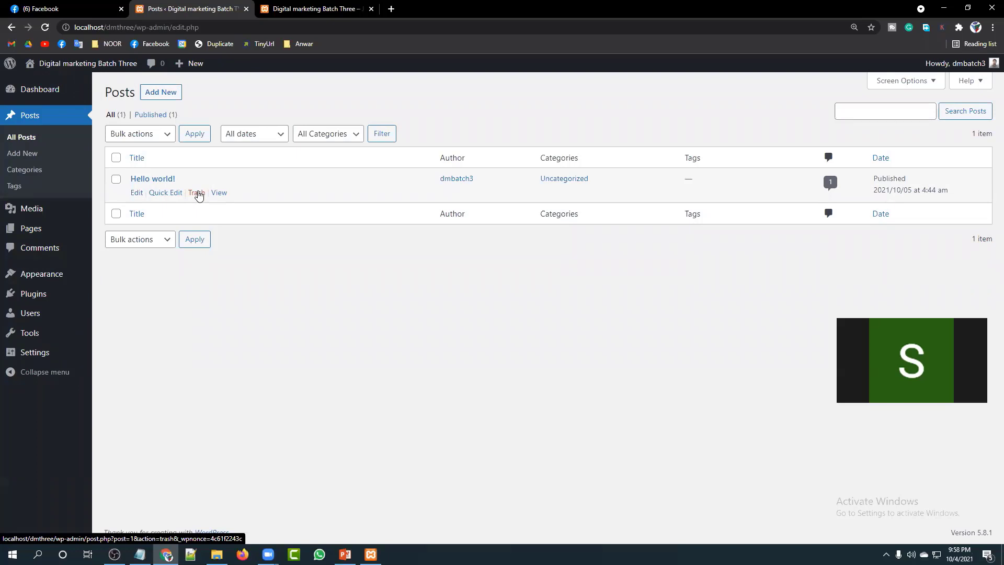
left_click(137, 194)
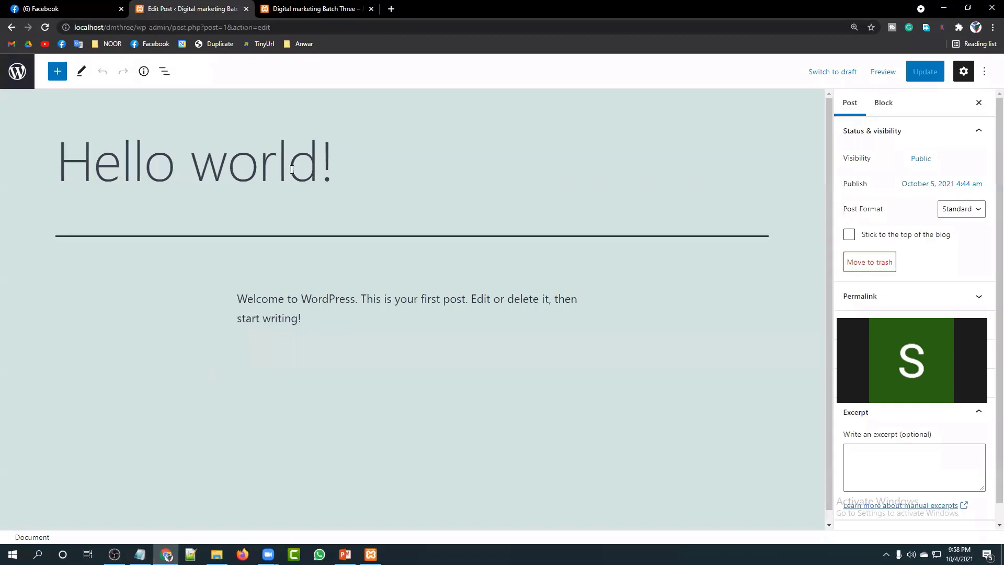
Step: Replace the post title with 'Emni ekta kichu likhlam'
left_click(328, 167)
left_click_drag(333, 161, 2, 164)
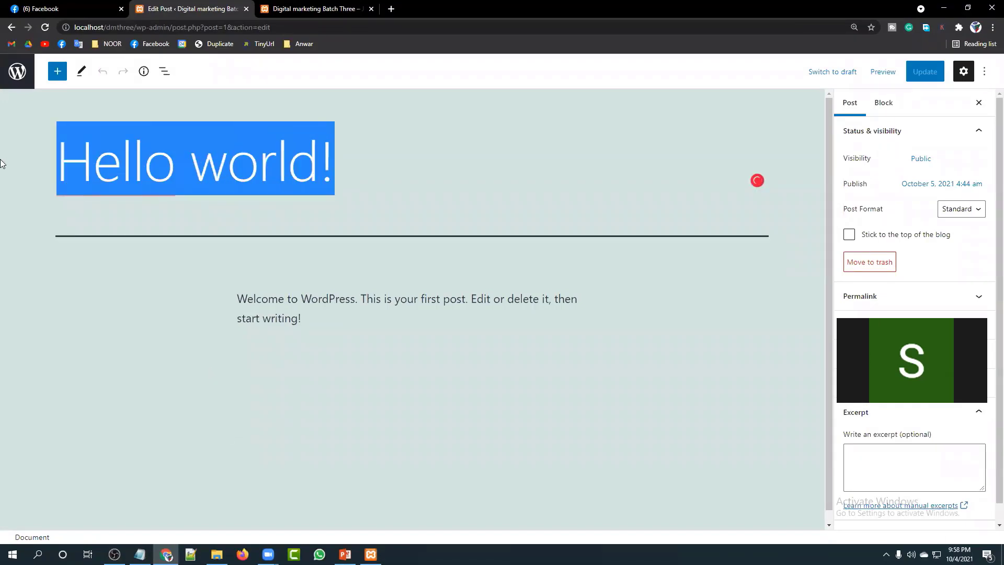
type("Emni ")
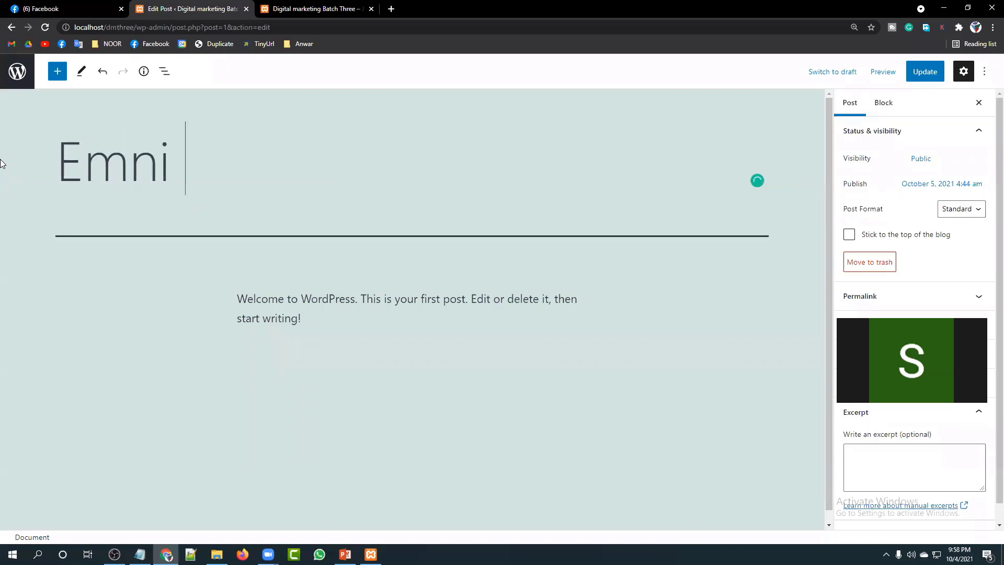
type("ekta kichu likh")
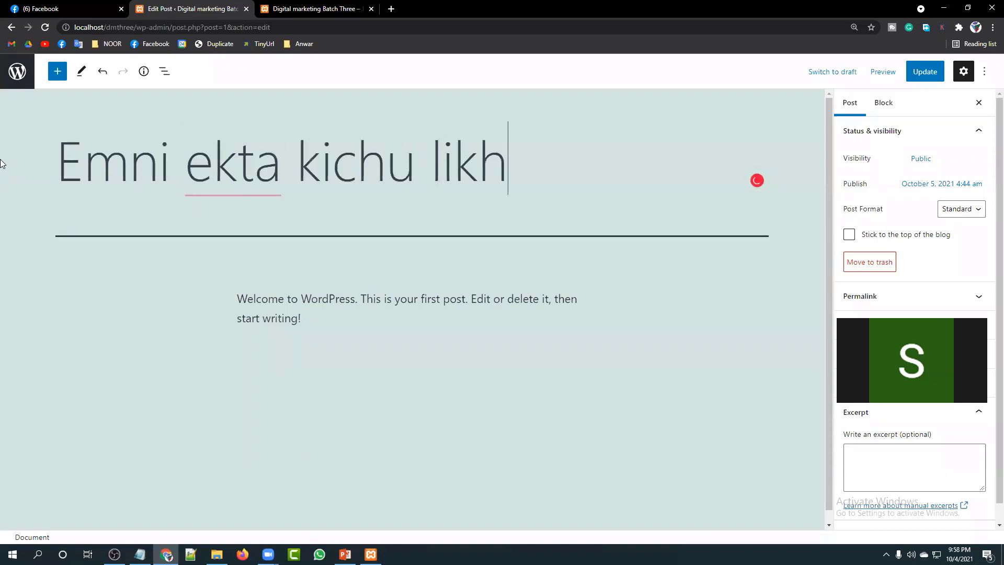
type("lam")
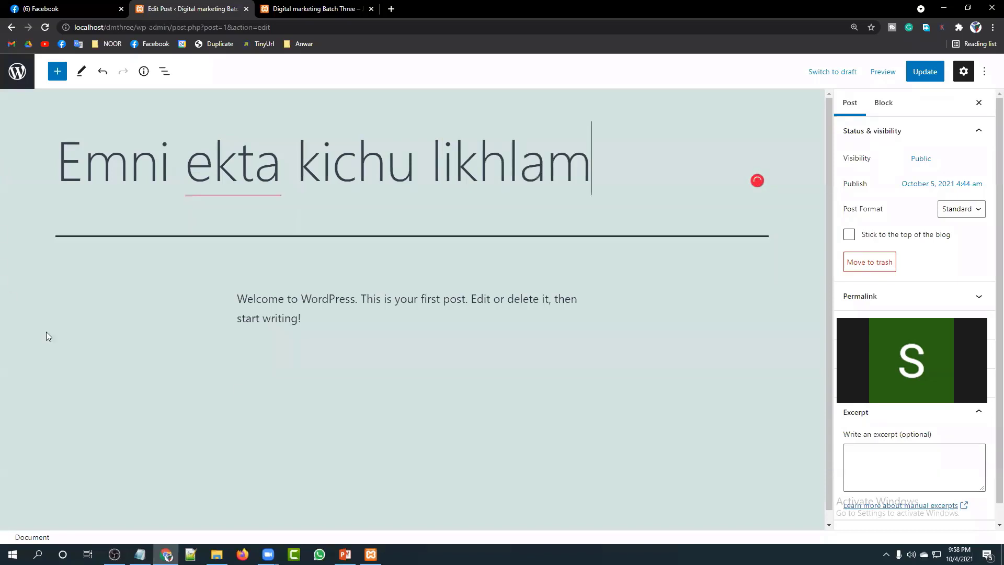
Step: Replace the body paragraph with the copied title plus a short follow-up sentence
left_click_drag(613, 163, 58, 168)
right_click(195, 156)
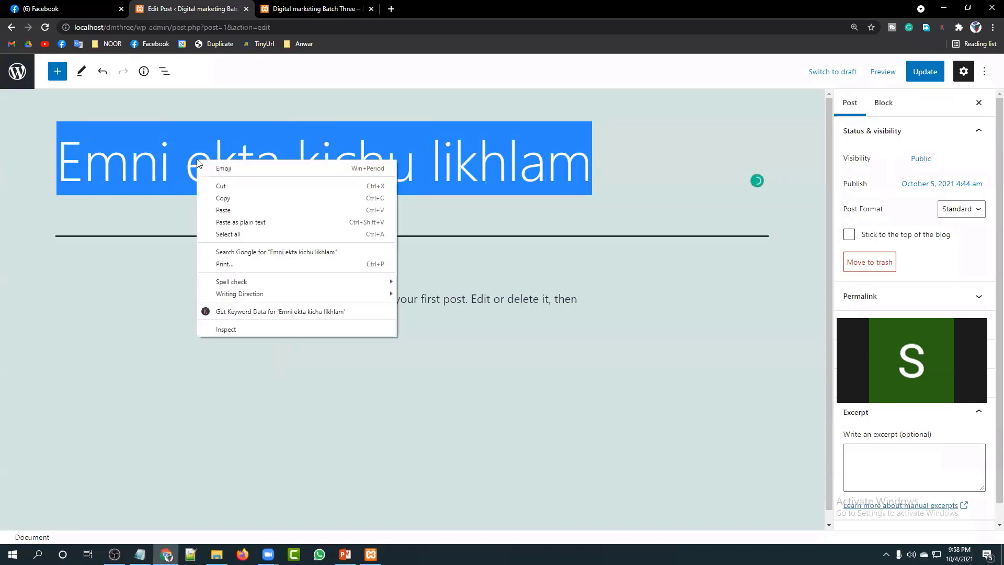
left_click(217, 197)
triple_click(307, 319)
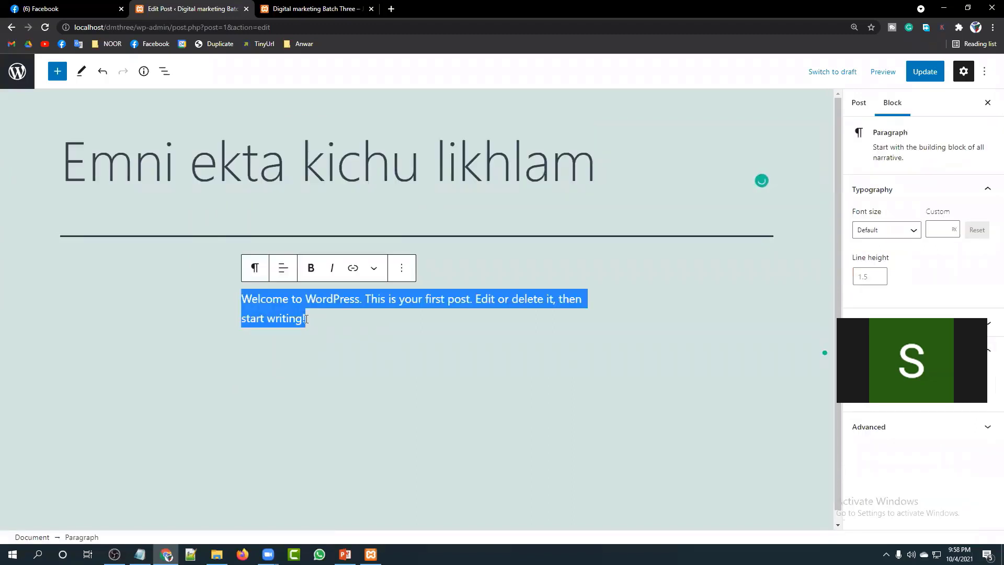
key("ctrl+v")
type("ar ")
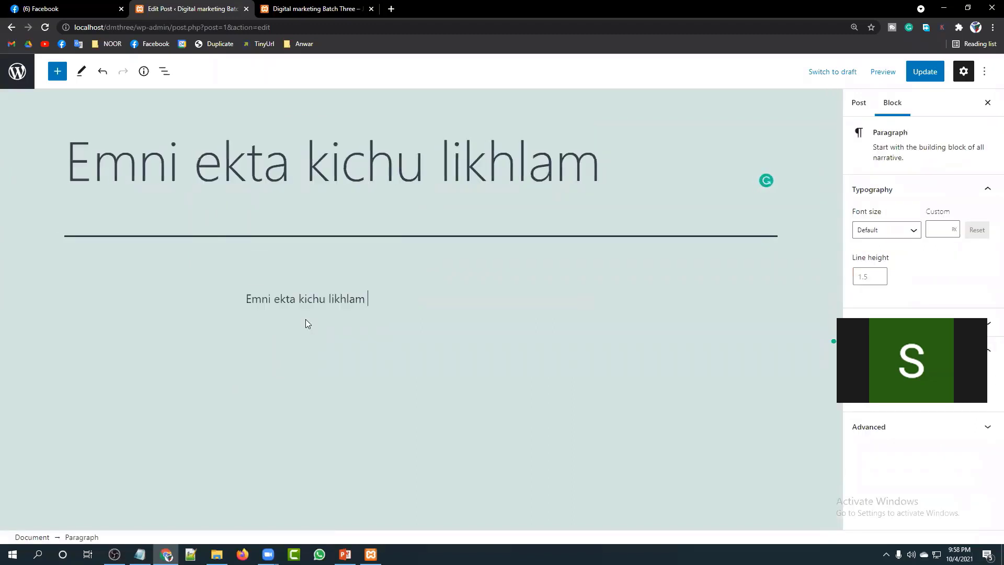
type("sathe sathe post hhoye")
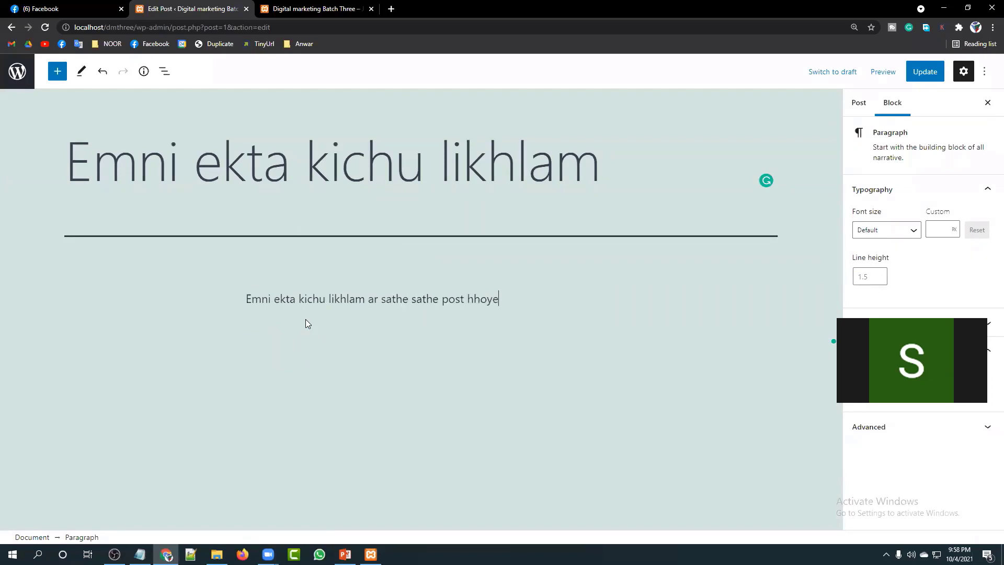
key("BackSpace")
key("BackSpace")
key("BackSpace")
key("BackSpace")
type("oye gelo.")
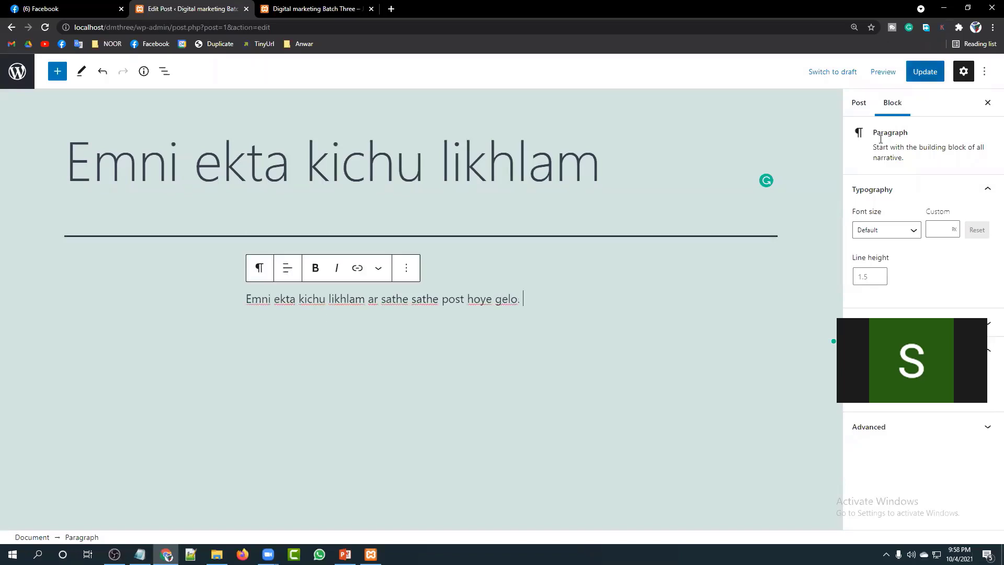
Step: Update the post and reload the site's front page to see the changes
left_click(925, 72)
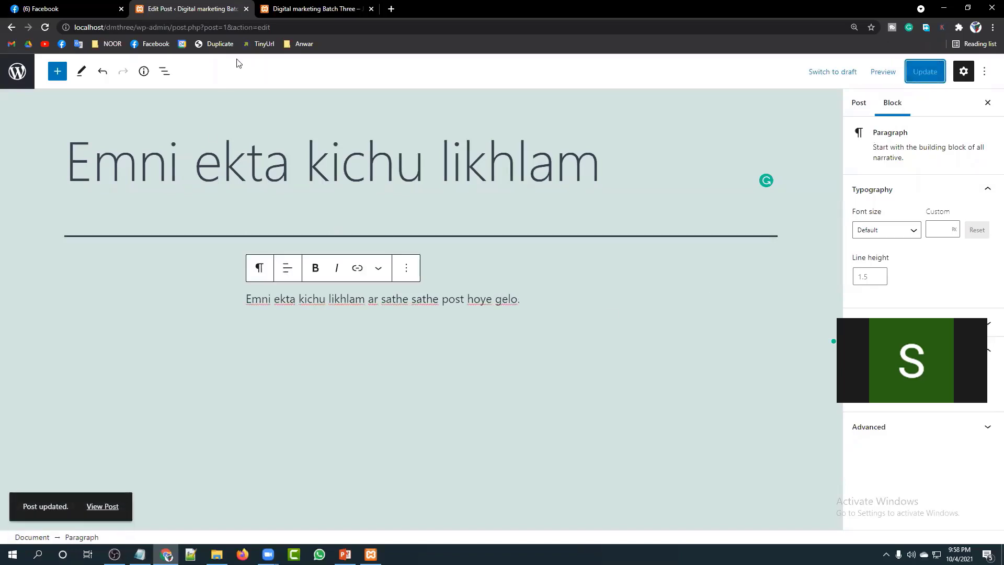
left_click(271, 11)
left_click(44, 27)
left_click(44, 27)
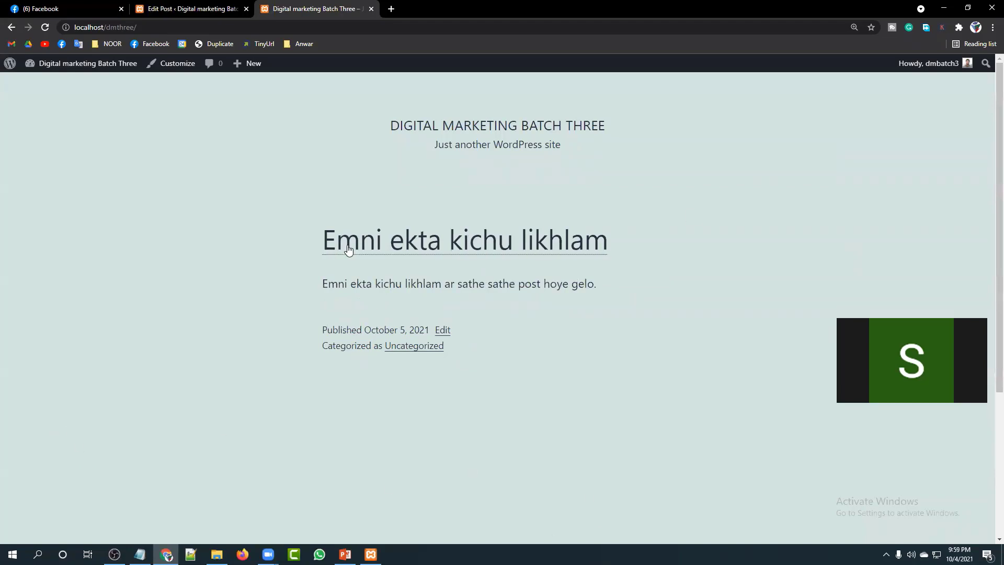
Step: Highlight the new post title and body sentence on the front page
left_click_drag(302, 242, 673, 230)
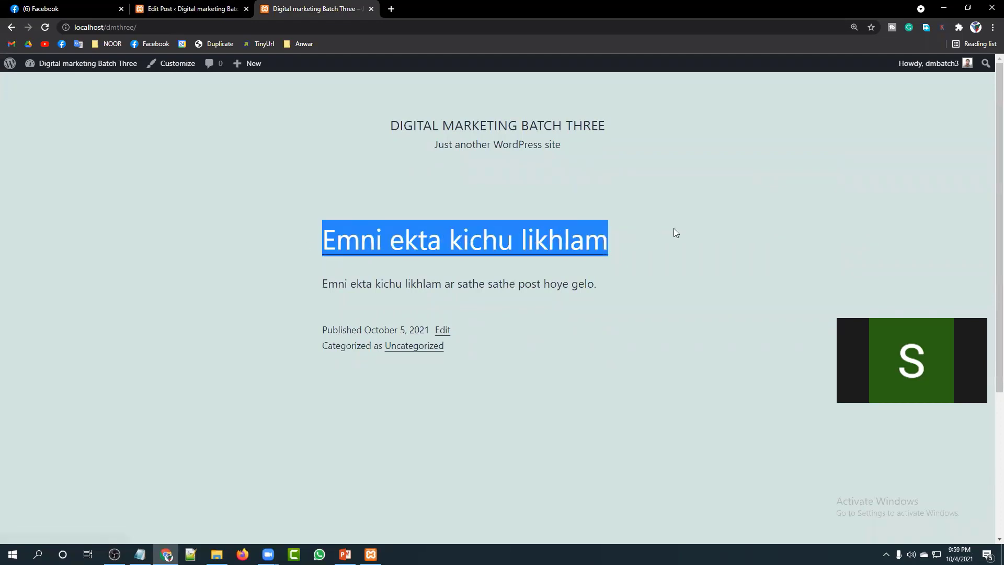
left_click(675, 231)
left_click_drag(320, 284, 416, 283)
left_click_drag(484, 283, 197, 282)
left_click(613, 291)
left_click(297, 283)
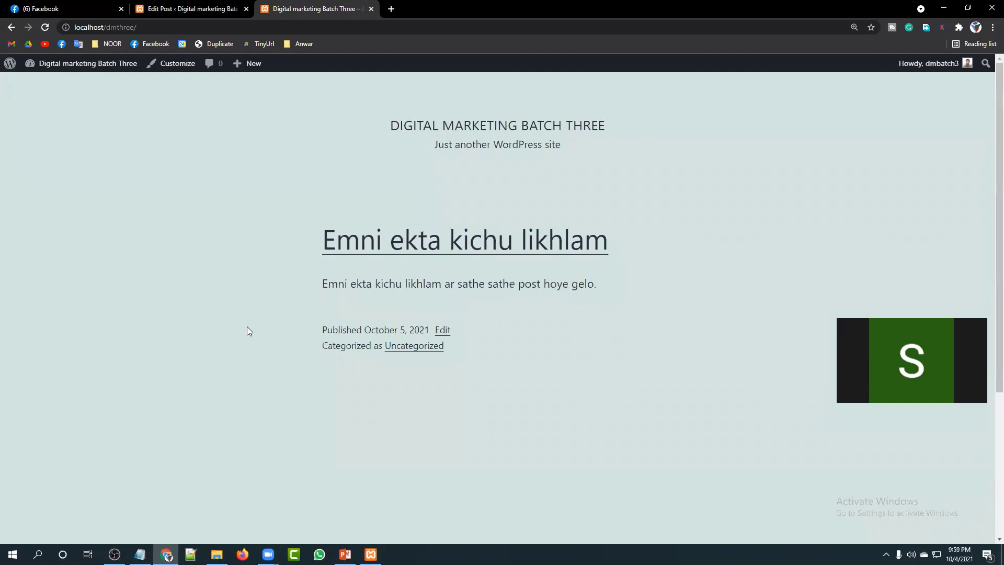
Step: Open the post's own page, scroll to the sample comment and start a reply
left_click(386, 248)
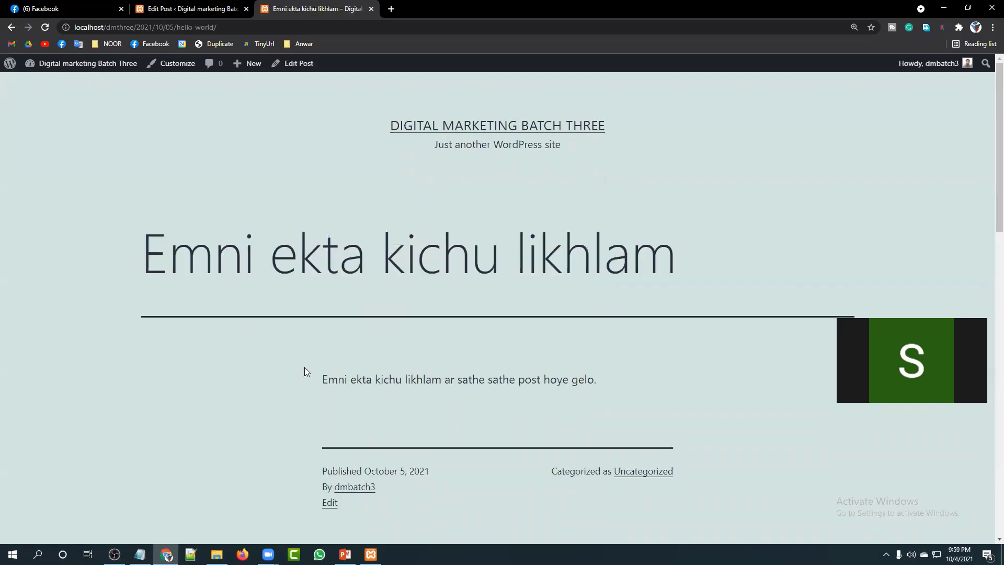
scroll(373, 292, "down", 3)
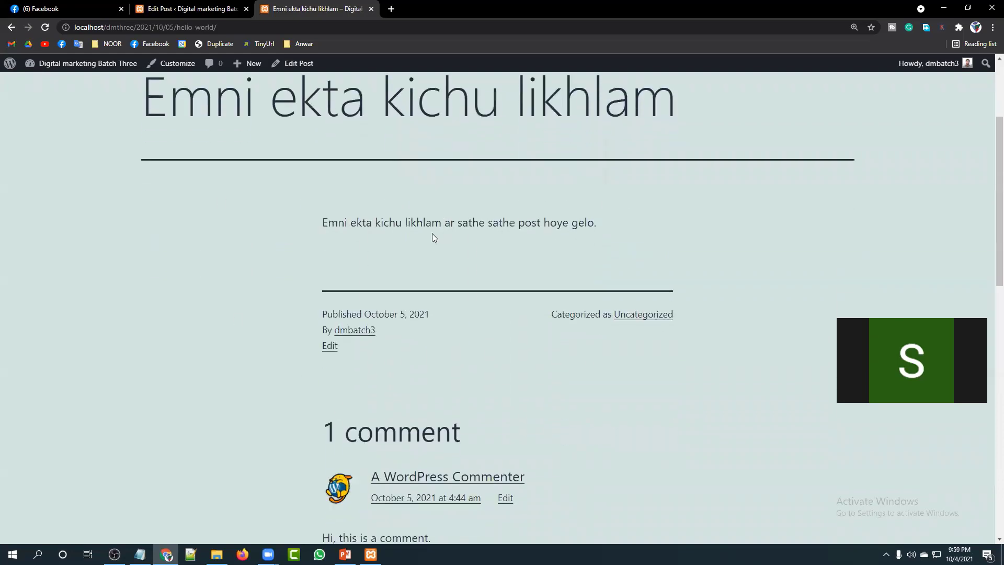
triple_click(555, 243)
left_click(386, 239)
scroll(374, 240, "up", 2)
scroll(374, 240, "down", 4)
scroll(454, 321, "down", 1)
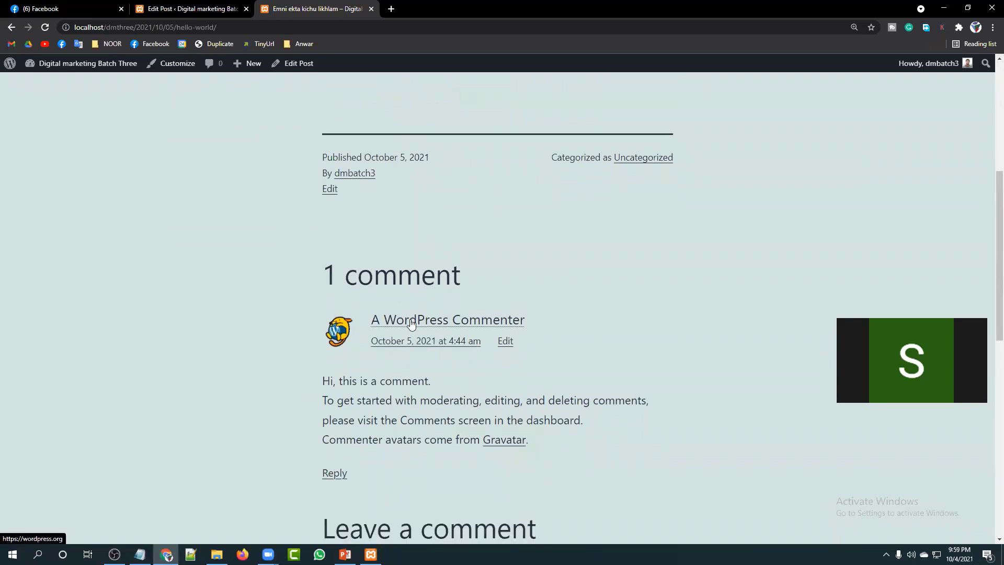
scroll(402, 408, "down", 2)
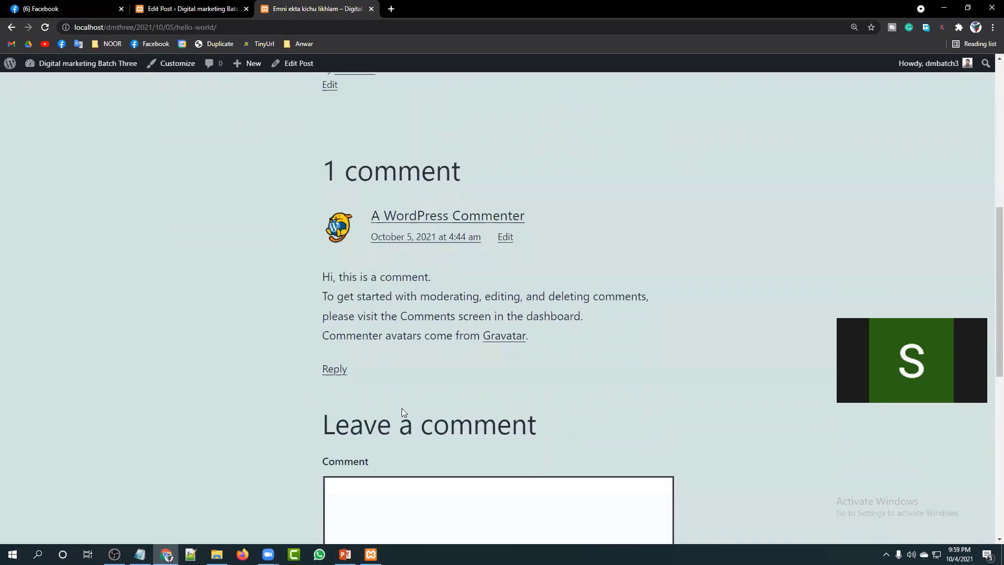
left_click_drag(333, 280, 430, 277)
left_click(430, 278)
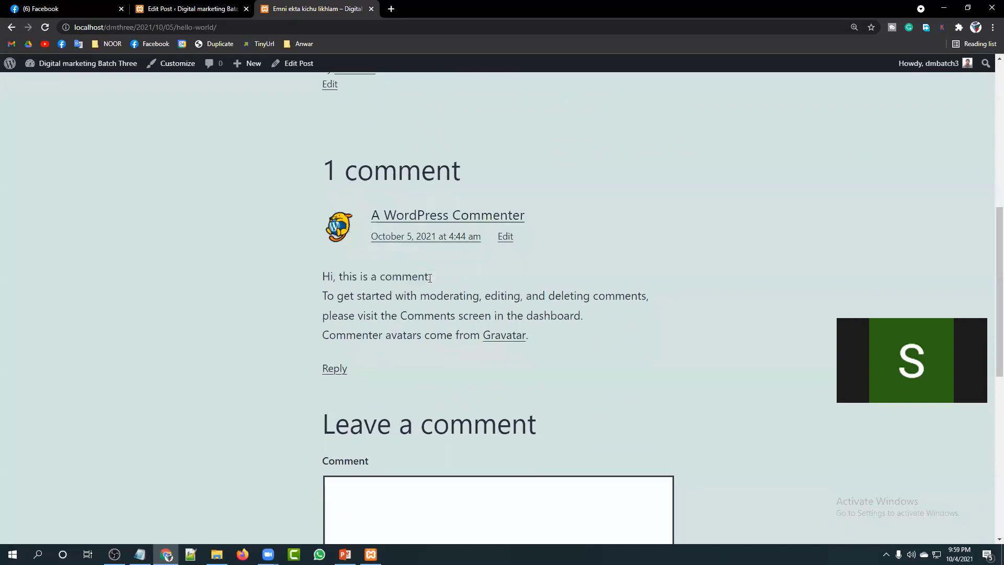
scroll(426, 414, "down", 4)
left_click(432, 297)
scroll(434, 298, "up", 2)
left_click(335, 264)
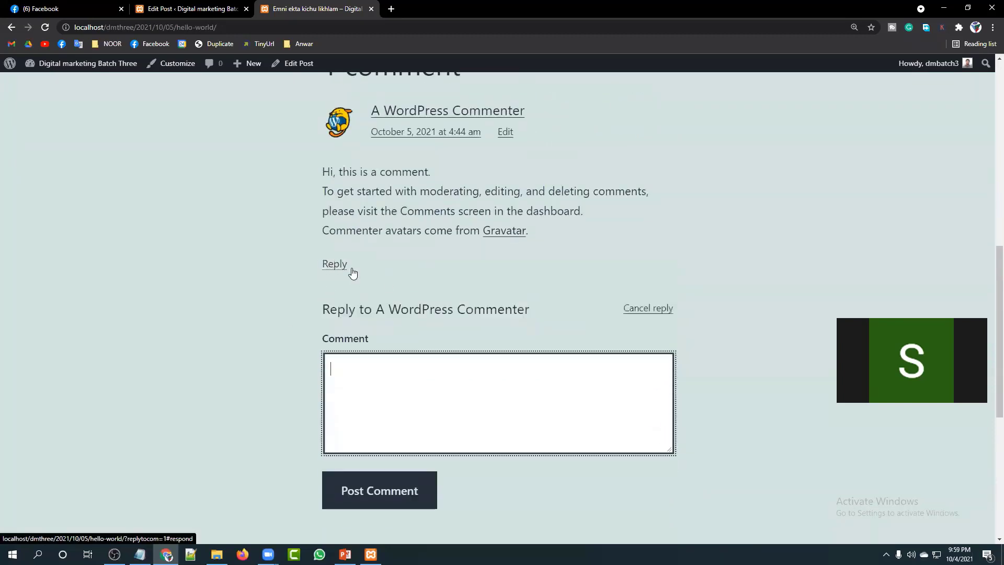
type("Hi, This is a dummy ")
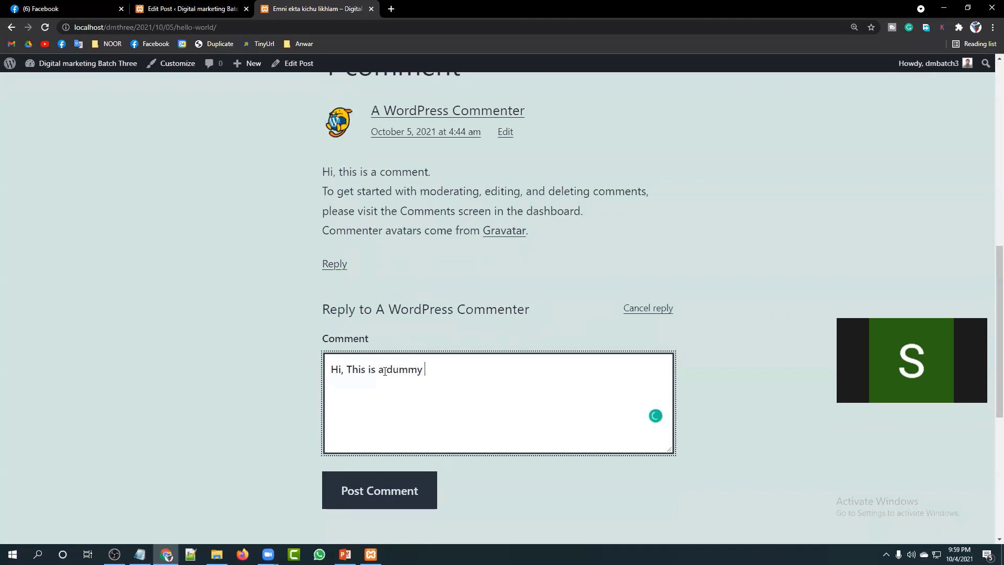
type("Reply")
left_click(405, 493)
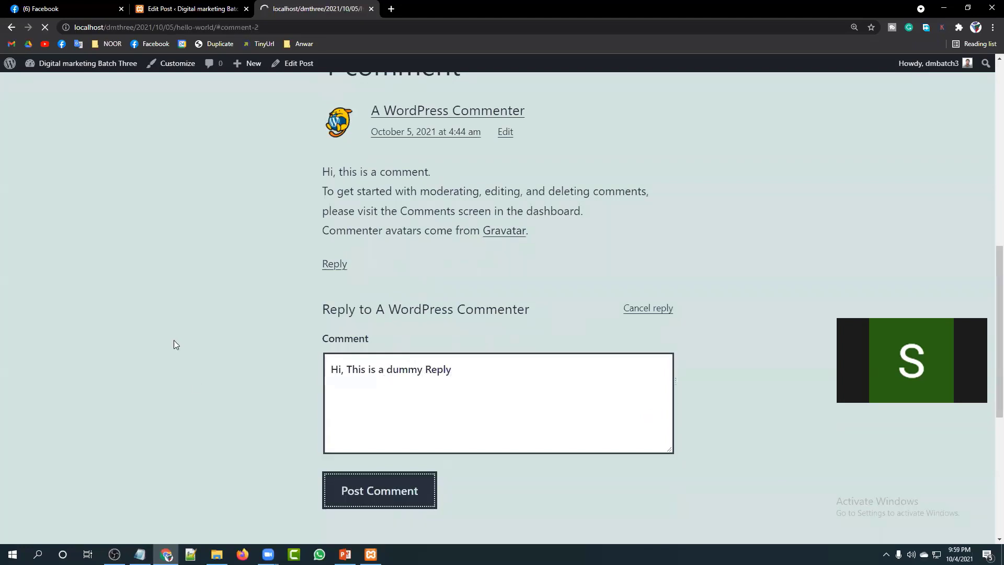
scroll(211, 332, "up", 5)
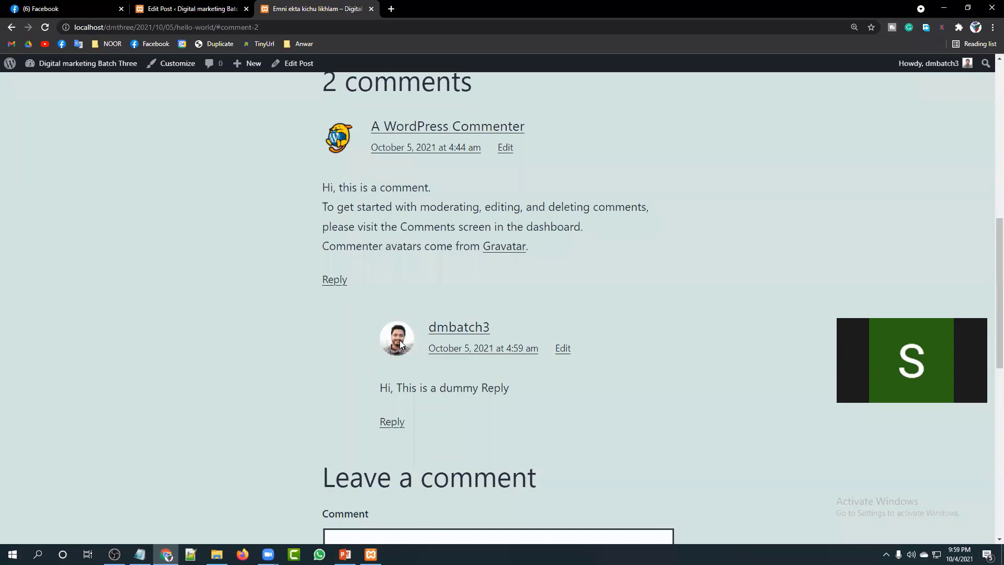
scroll(395, 321, "up", 5)
scroll(403, 374, "down", 3)
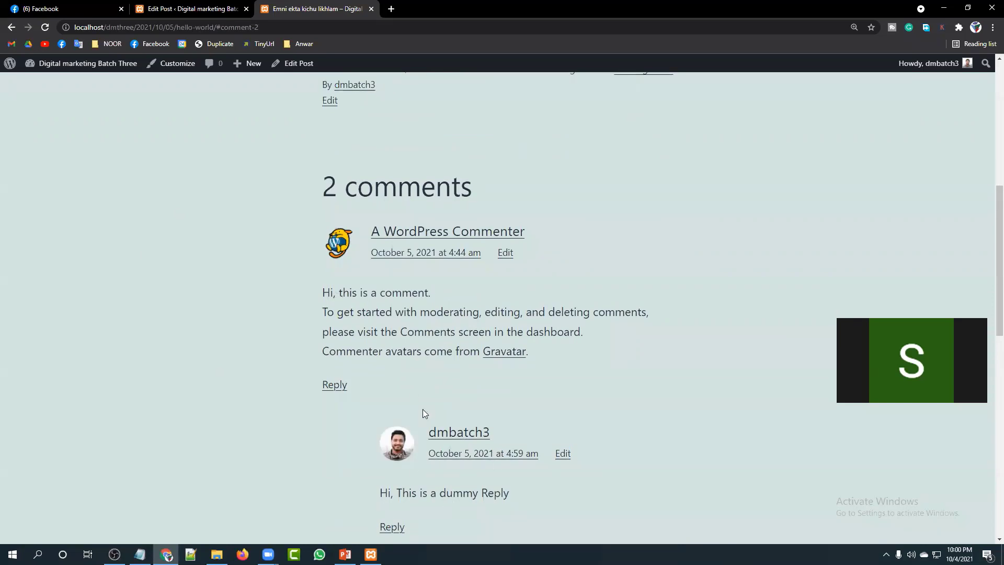
scroll(423, 413, "up", 8)
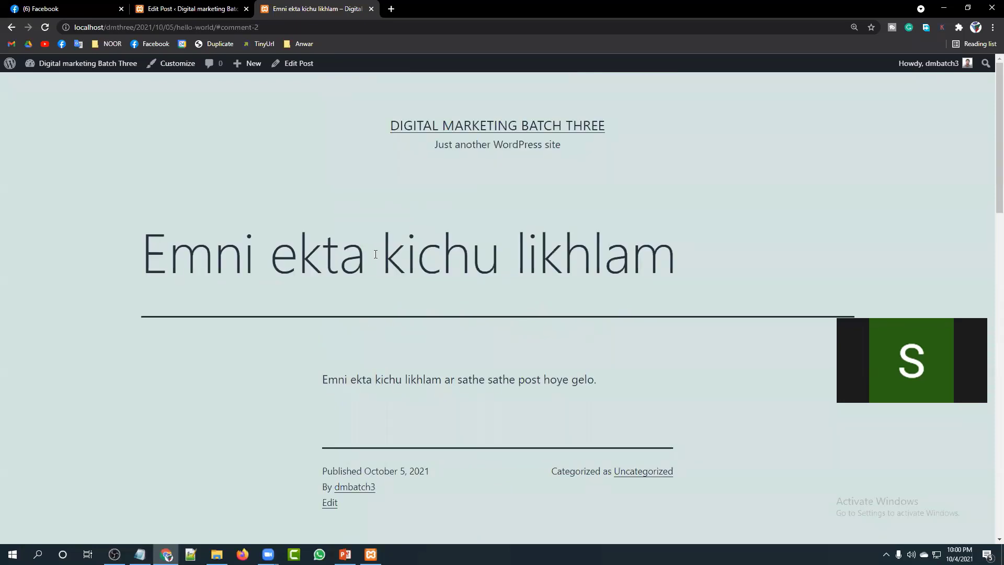
Step: Leave the post editor and return to the Posts list
left_click_drag(381, 250, 310, 250)
left_click(309, 250)
left_click(217, 7)
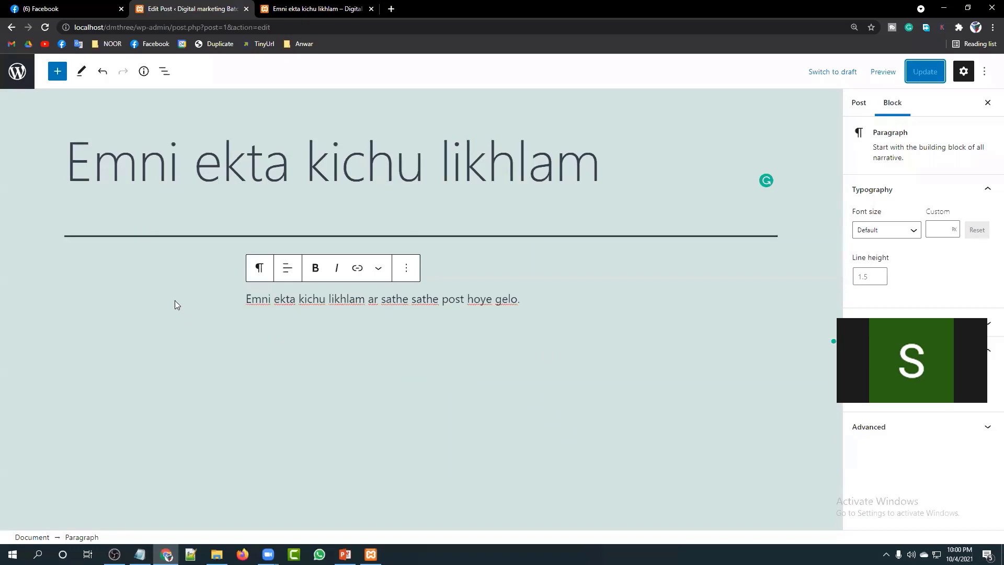
left_click(18, 72)
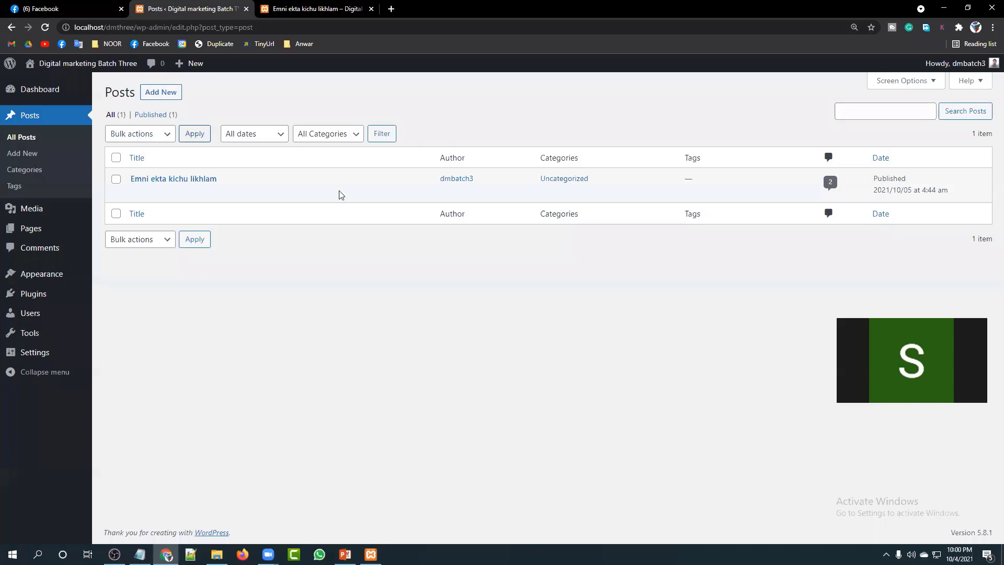
Step: Check the posts' date and category filters, then go to the empty Media Library
left_click(270, 134)
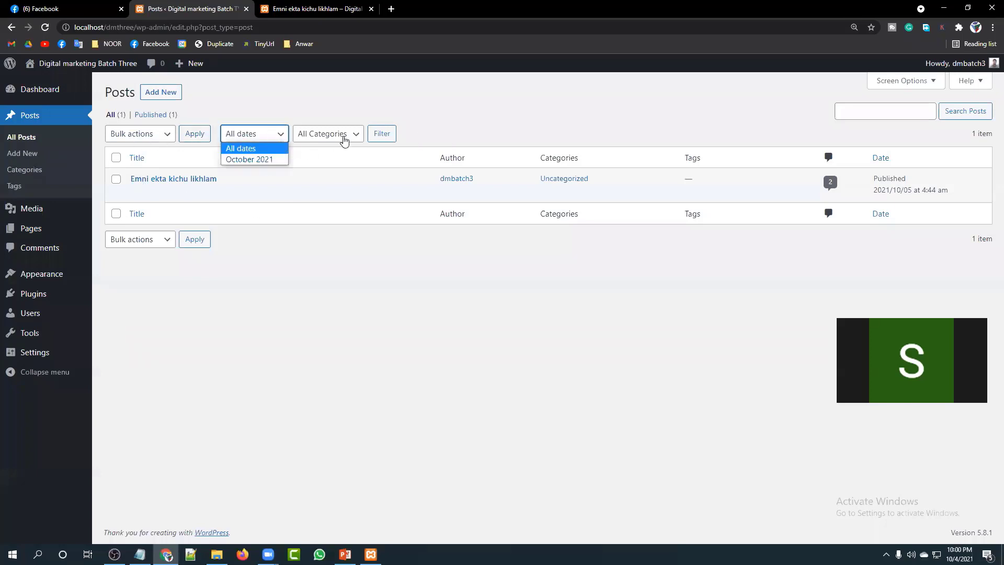
left_click(346, 135)
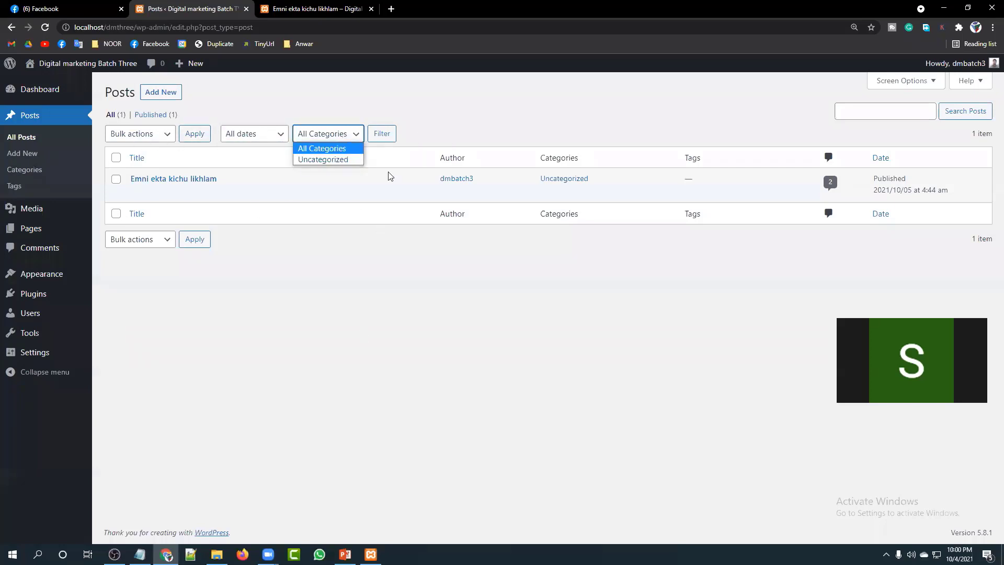
left_click(395, 149)
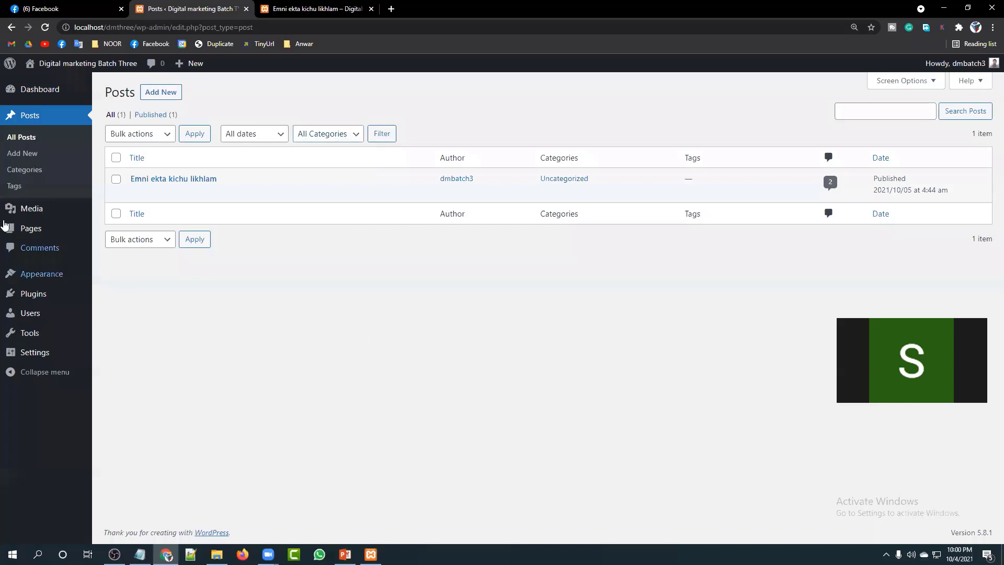
left_click(38, 208)
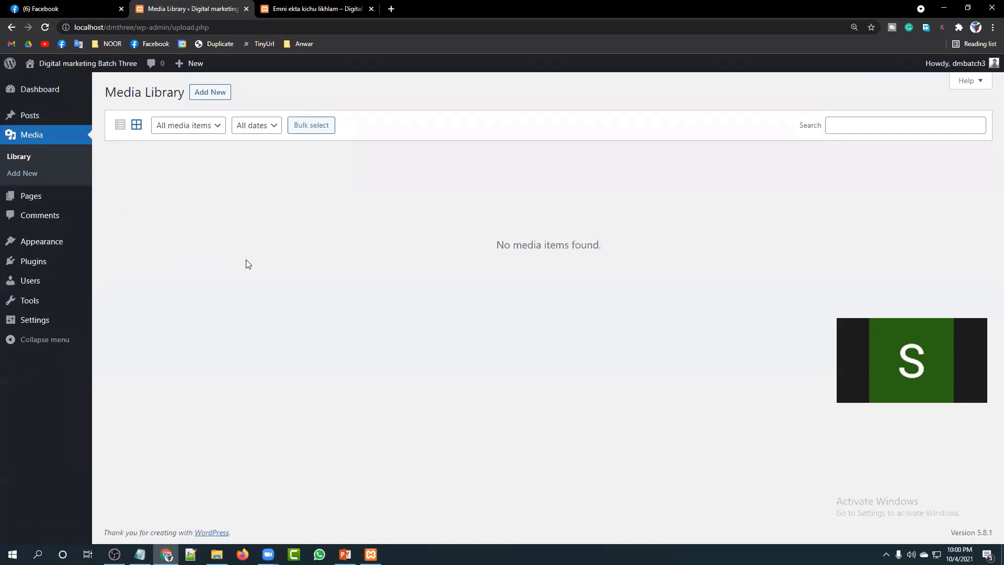
left_click(215, 93)
Step: Upload instag.png from the desktop, then close its details and the upload panel
left_click(564, 178)
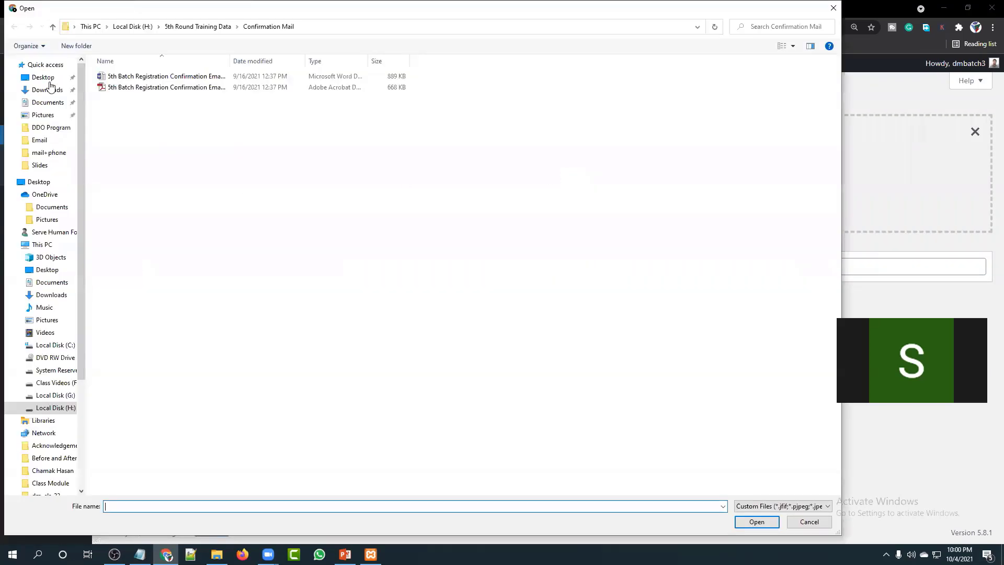
left_click(48, 77)
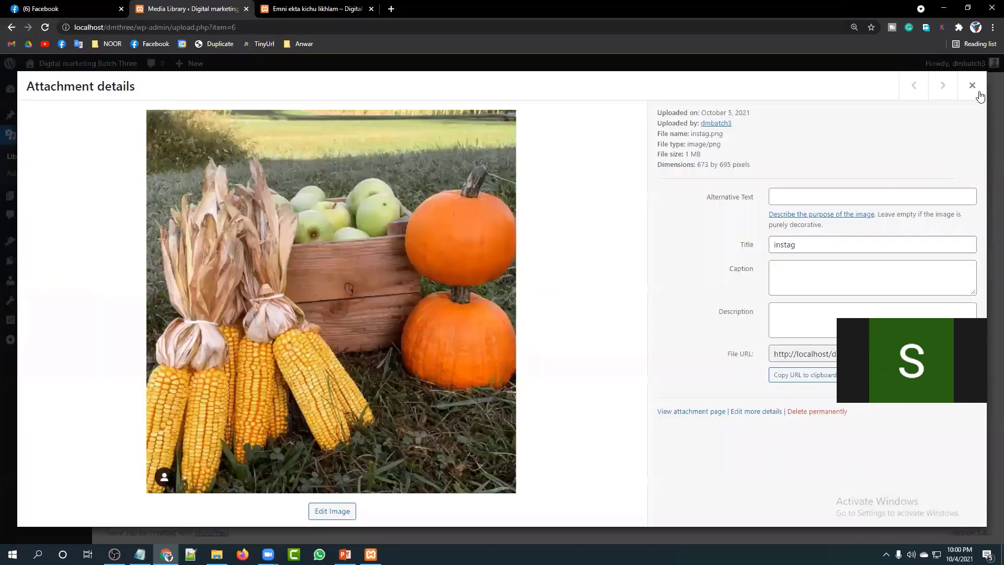
left_click(988, 386)
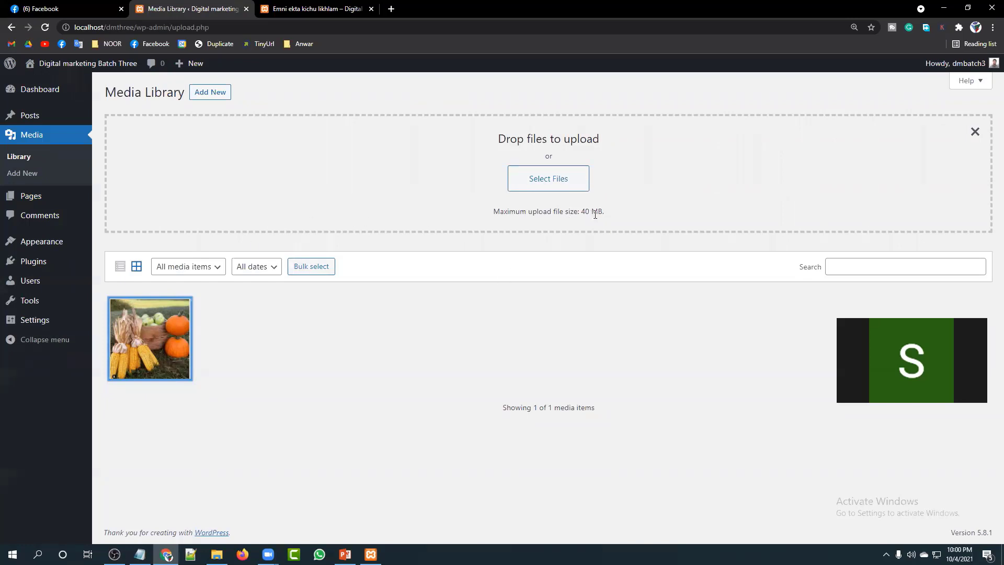
left_click_drag(607, 212, 582, 211)
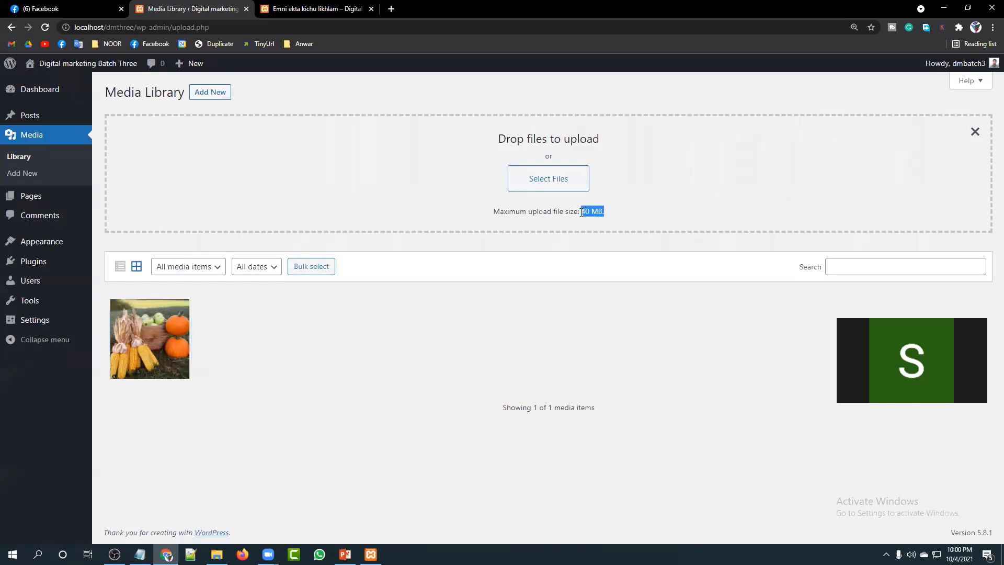
left_click(581, 212)
left_click_drag(603, 212, 580, 212)
left_click(582, 212)
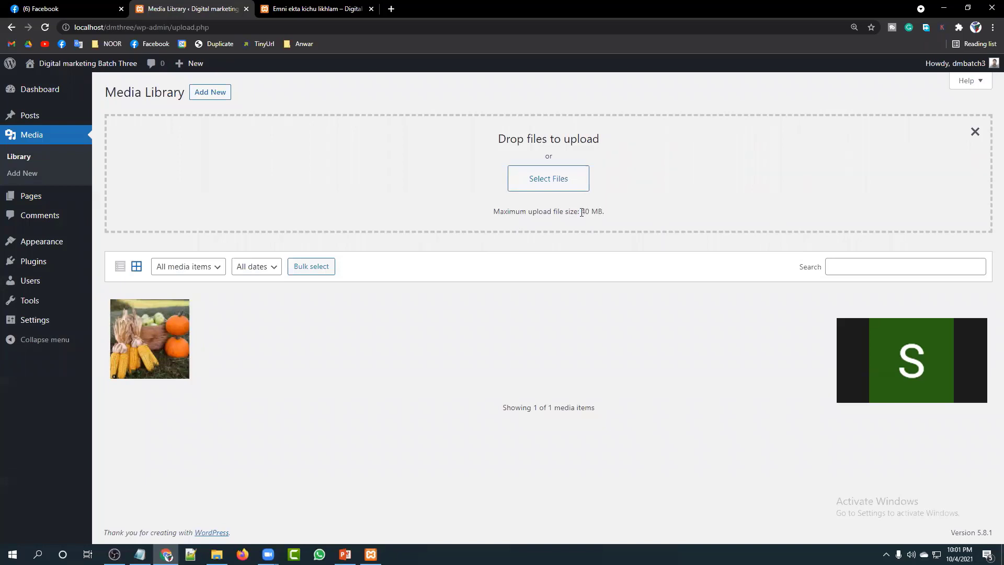
left_click(975, 131)
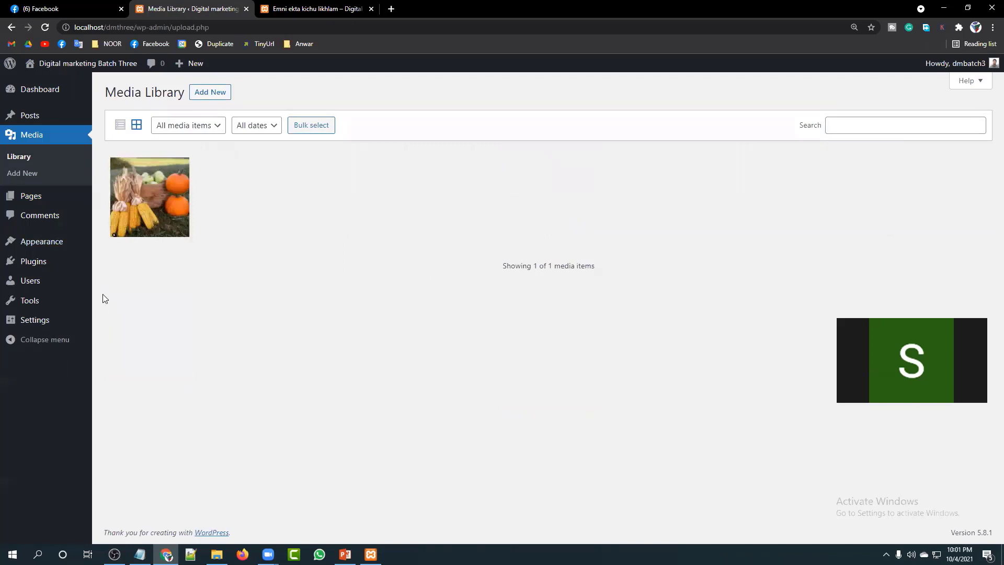
Step: Go to Pages and bring up the link menu for the Privacy Policy preview
mouse_move(63, 311)
left_click(21, 196)
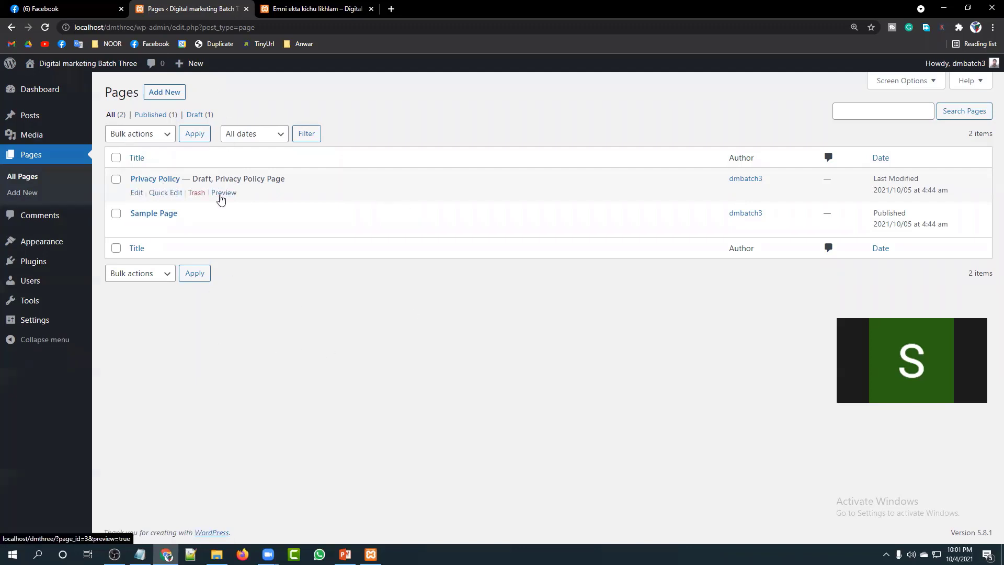
right_click(220, 198)
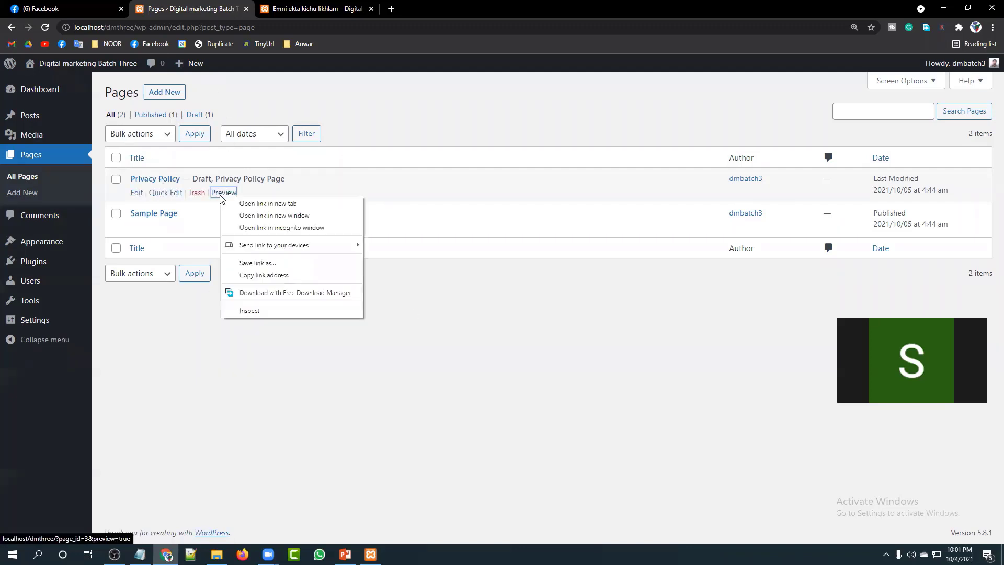
Step: Open the Privacy Policy draft preview in a new tab and scroll through it
left_click(298, 207)
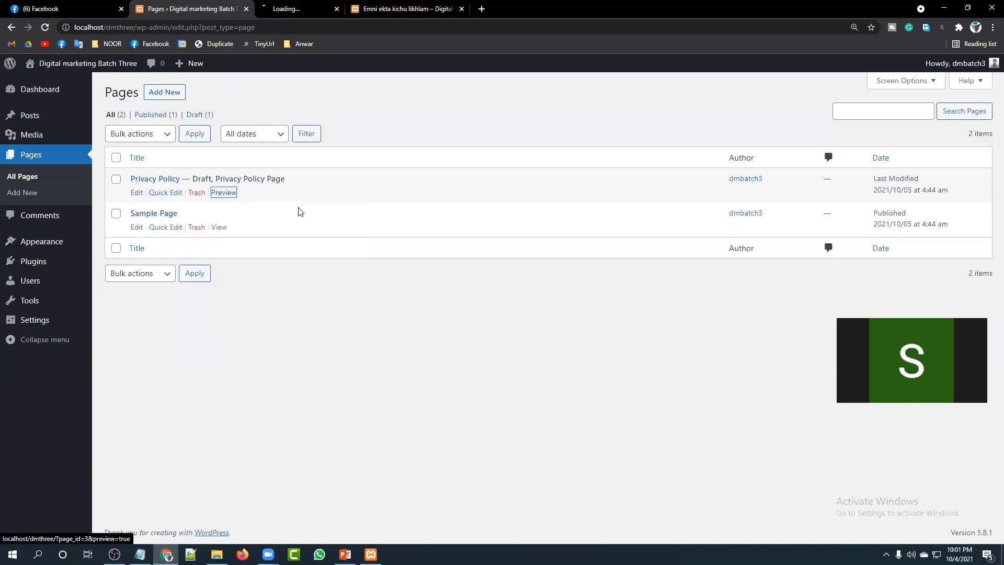
left_click(274, 6)
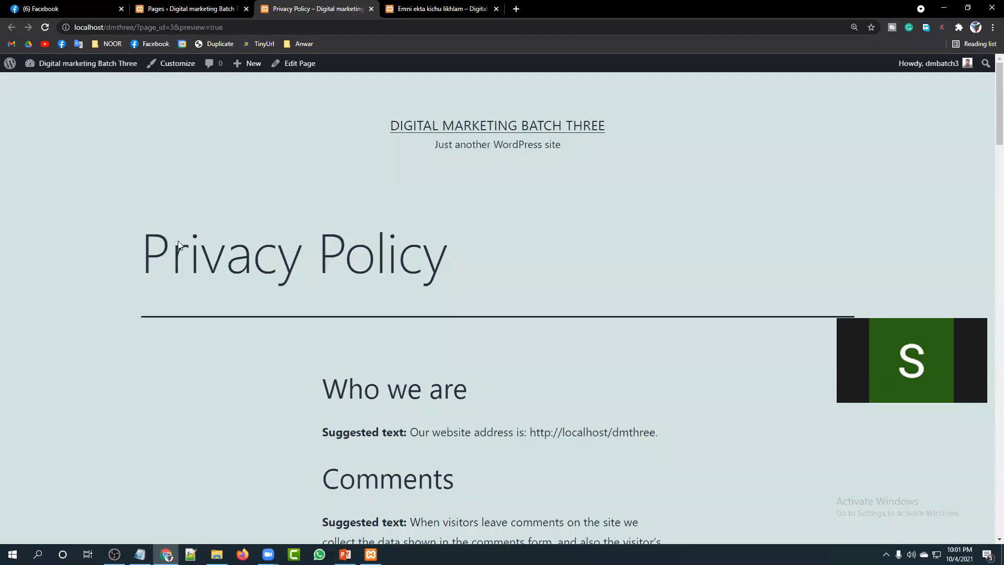
scroll(432, 197, "down", 2)
double_click(387, 168)
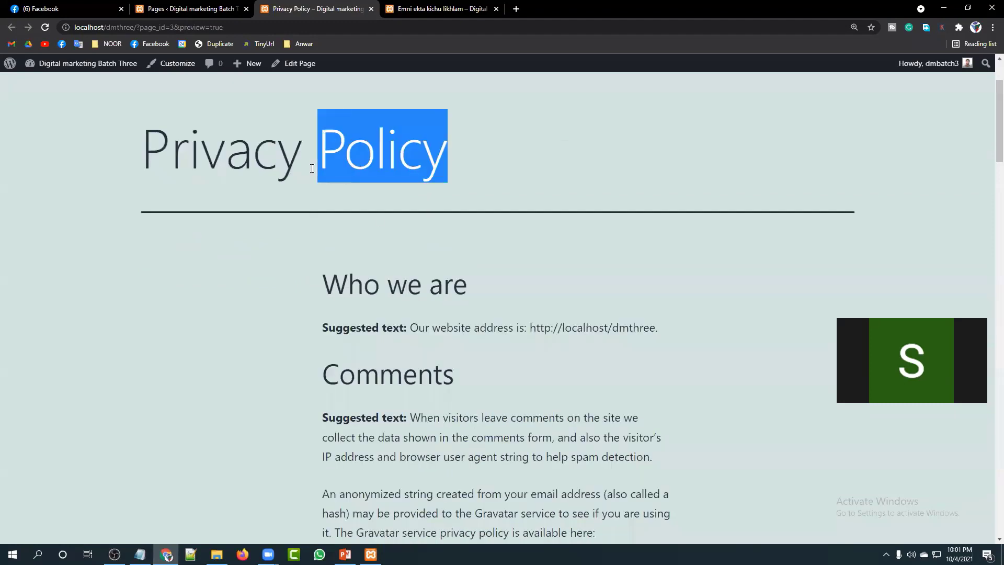
left_click(183, 163)
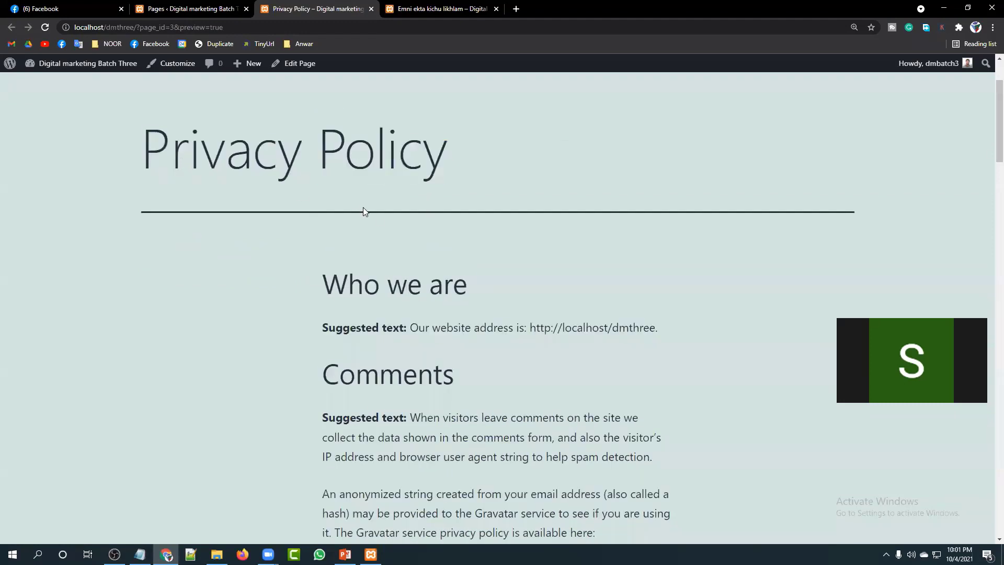
scroll(363, 207, "down", 6)
scroll(363, 207, "down", 5)
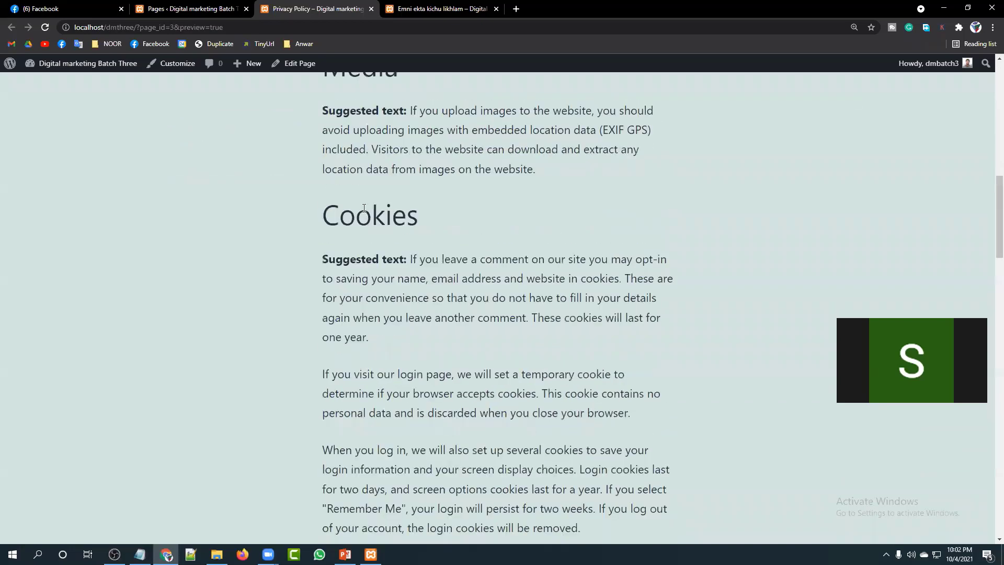
scroll(364, 208, "down", 8)
scroll(363, 207, "down", 4)
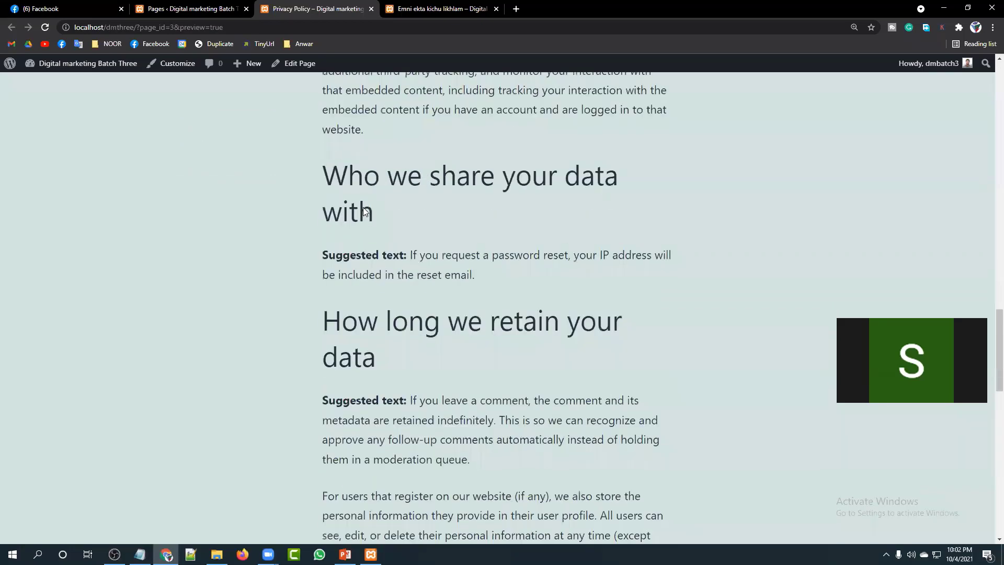
scroll(363, 207, "down", 6)
scroll(388, 255, "down", 10)
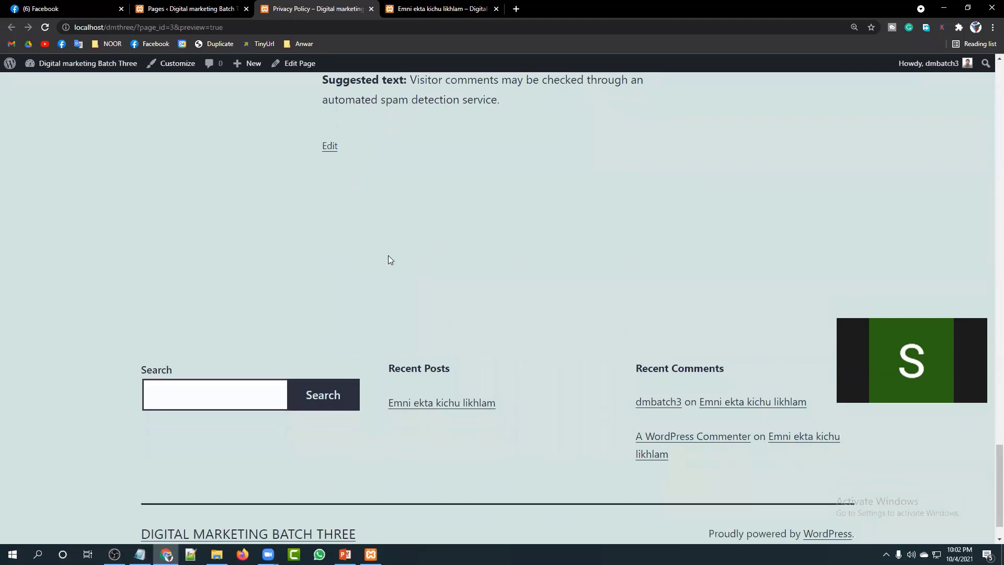
scroll(388, 255, "up", 5)
scroll(388, 255, "up", 15)
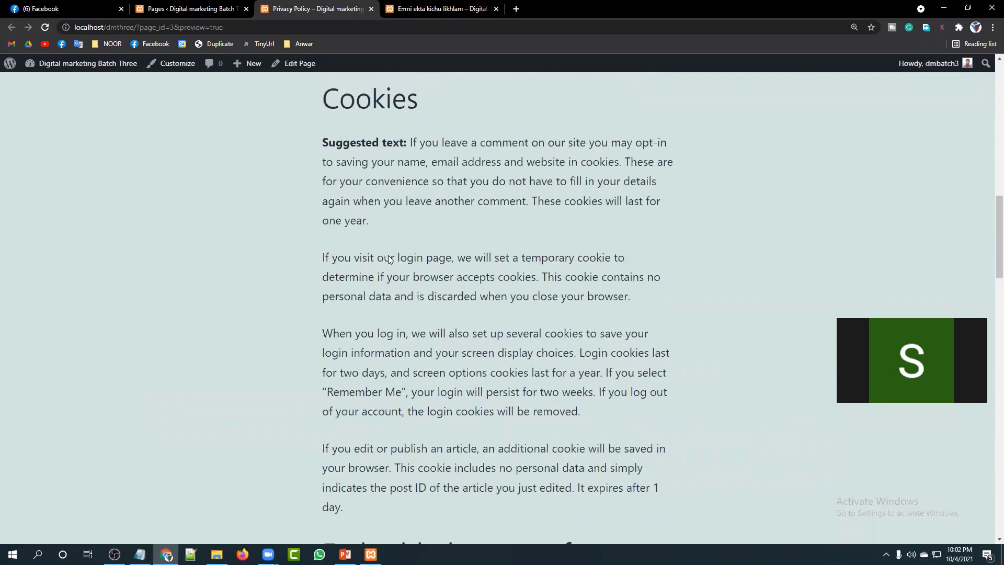
scroll(389, 259, "up", 10)
Step: Open Sample Page in a new tab from the Pages list and scroll through it
left_click(225, 9)
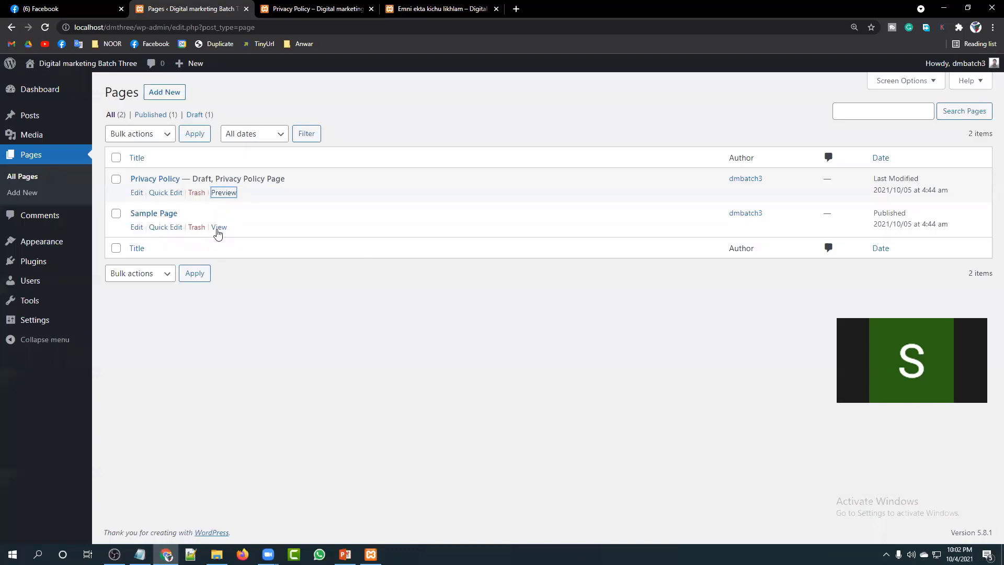
right_click(218, 229)
left_click(250, 241)
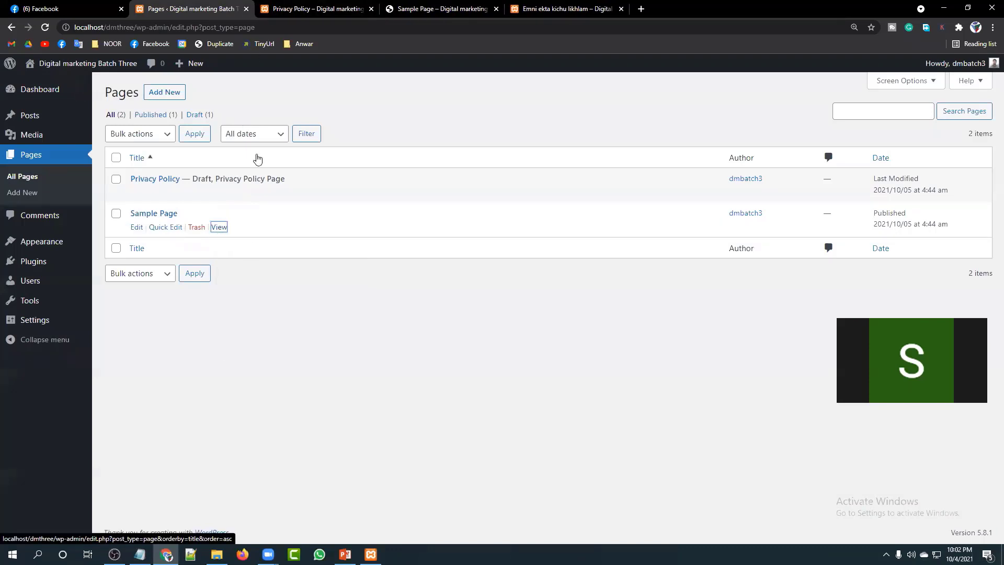
left_click(441, 9)
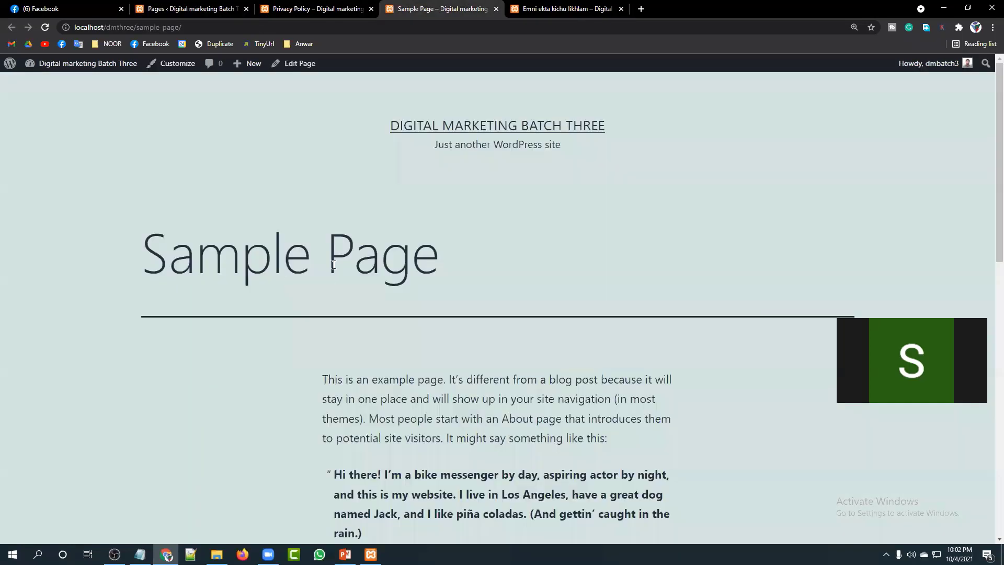
scroll(343, 265, "down", 4)
scroll(350, 265, "down", 7)
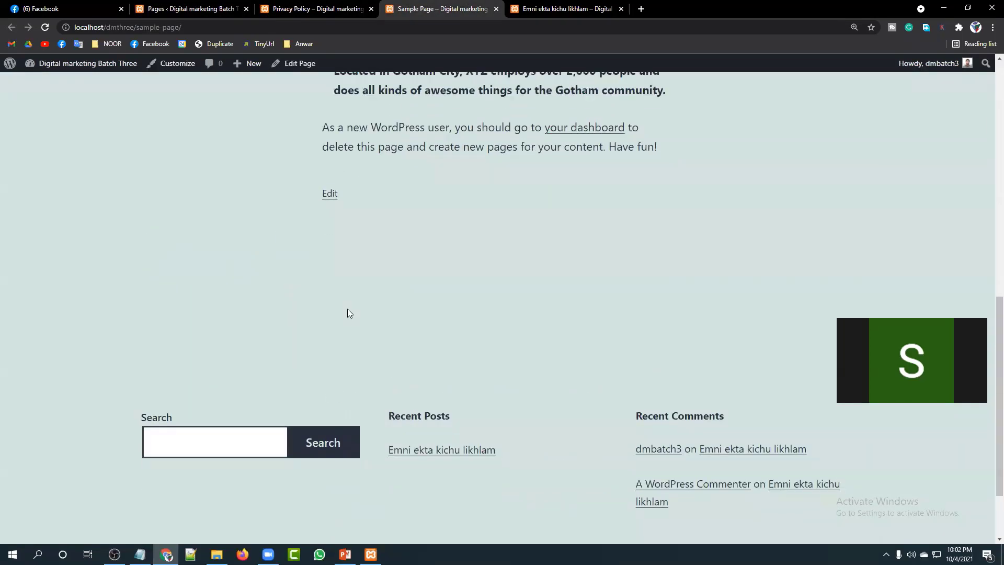
scroll(347, 309, "up", 6)
scroll(335, 292, "up", 4)
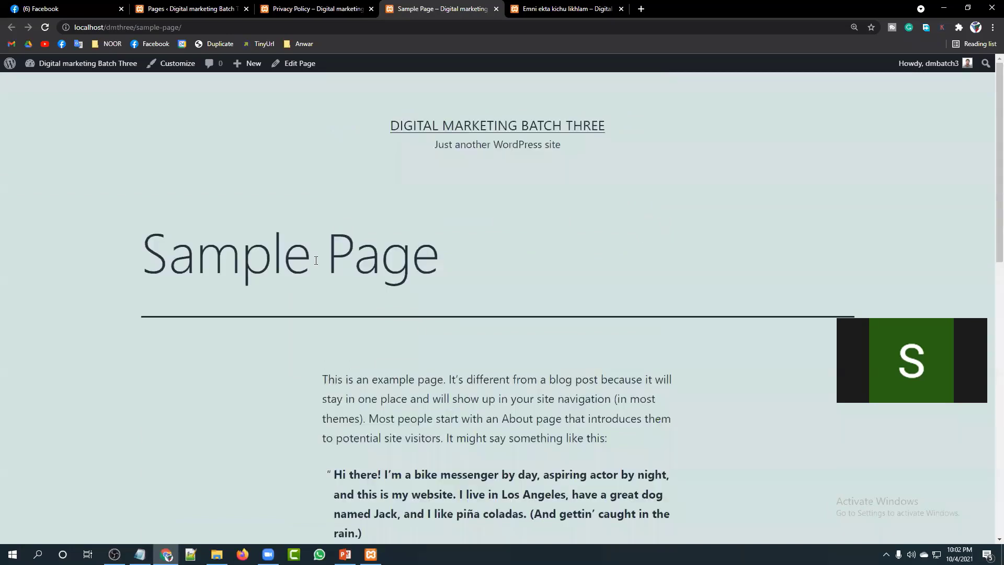
Step: Close the extra preview tabs and go from the Pages list to Comments
left_click(196, 8)
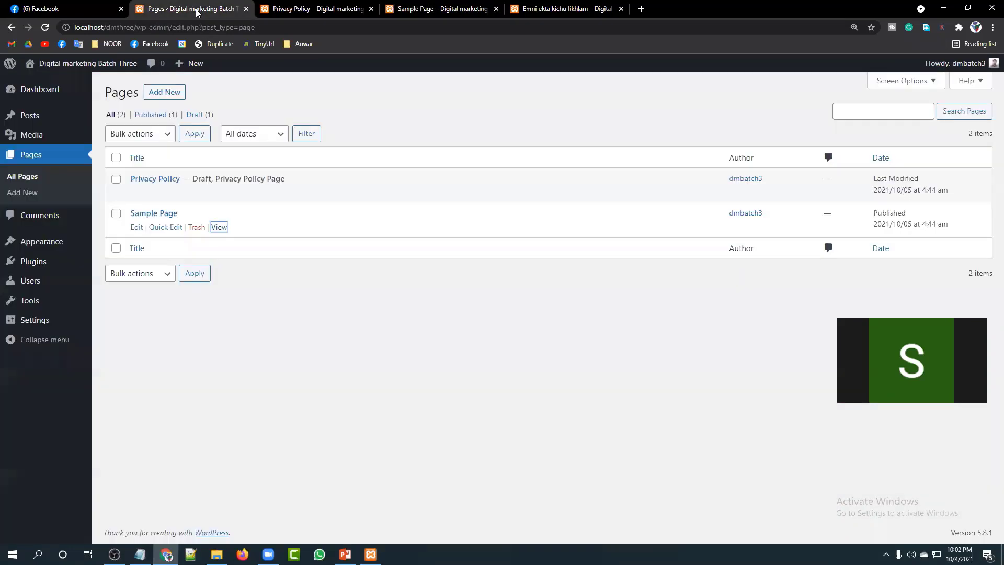
right_click(195, 9)
left_click(220, 167)
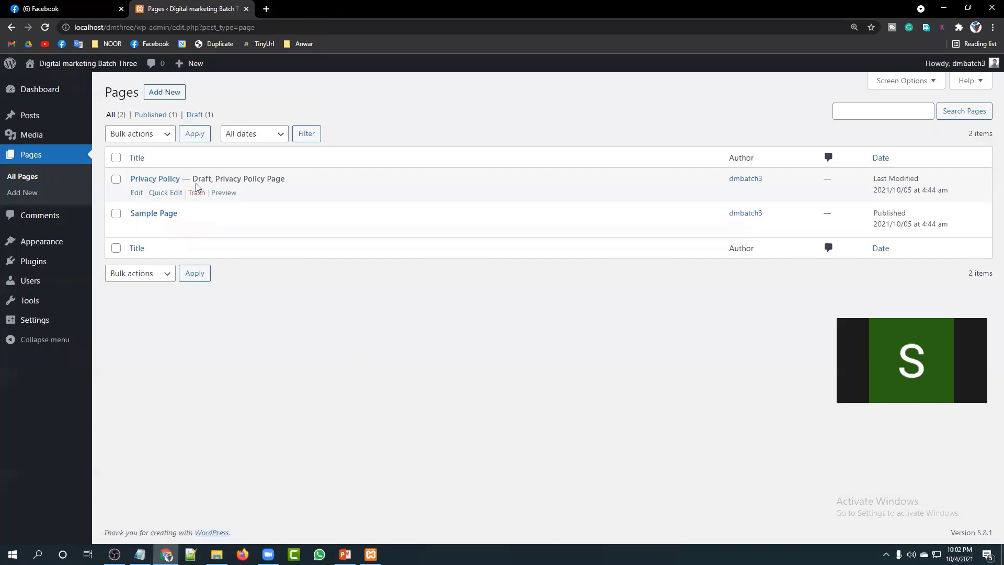
left_click_drag(190, 180, 212, 180)
left_click(331, 318)
mouse_move(201, 220)
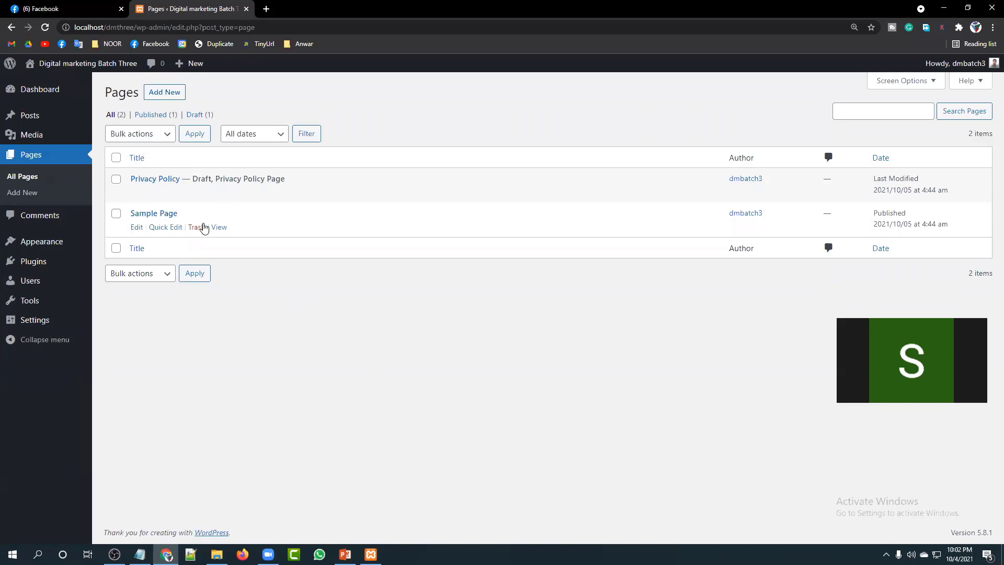
left_click(41, 223)
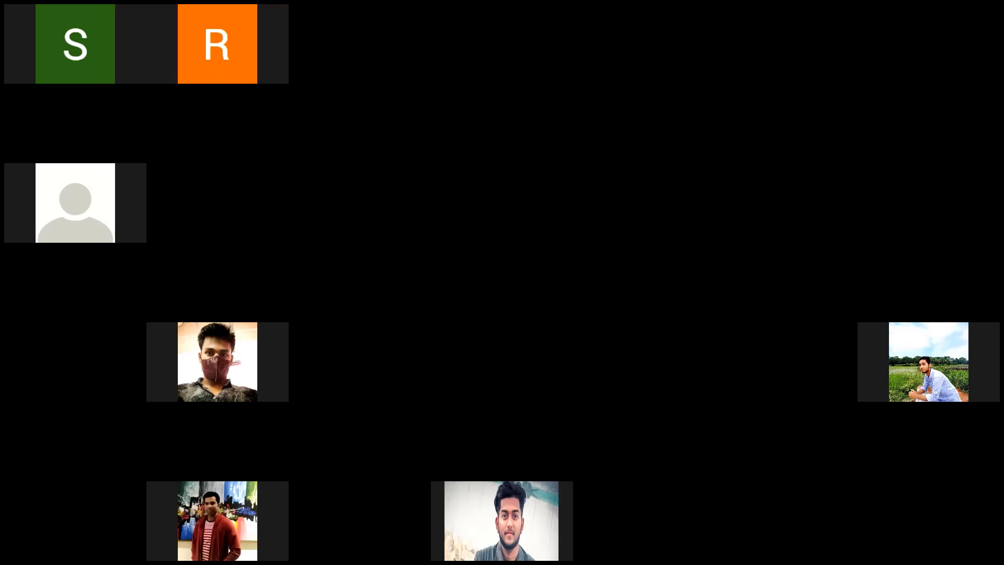
Step: Switch back to the browser showing the Comments admin list
key("alt+Tab")
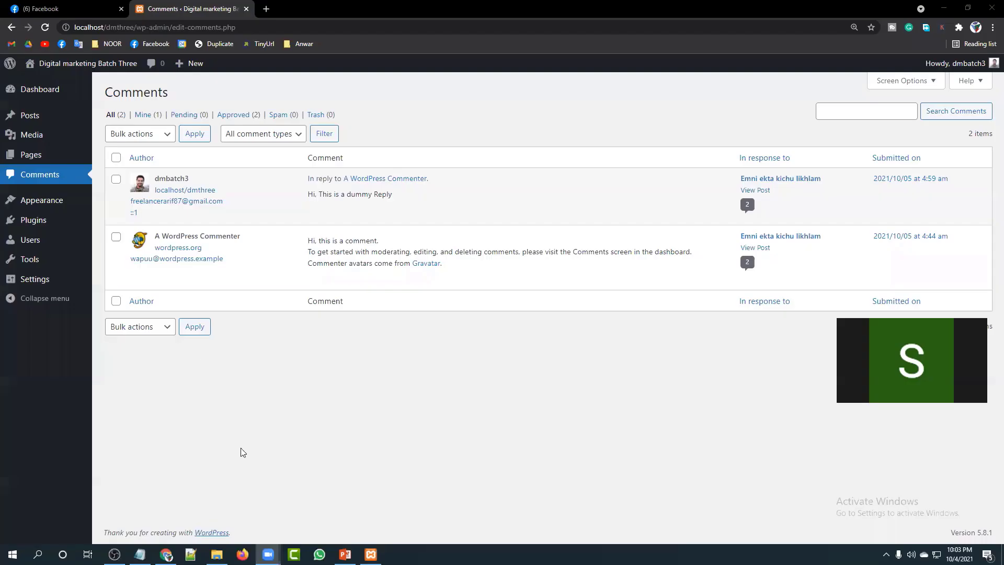
left_click(242, 452)
mouse_move(312, 258)
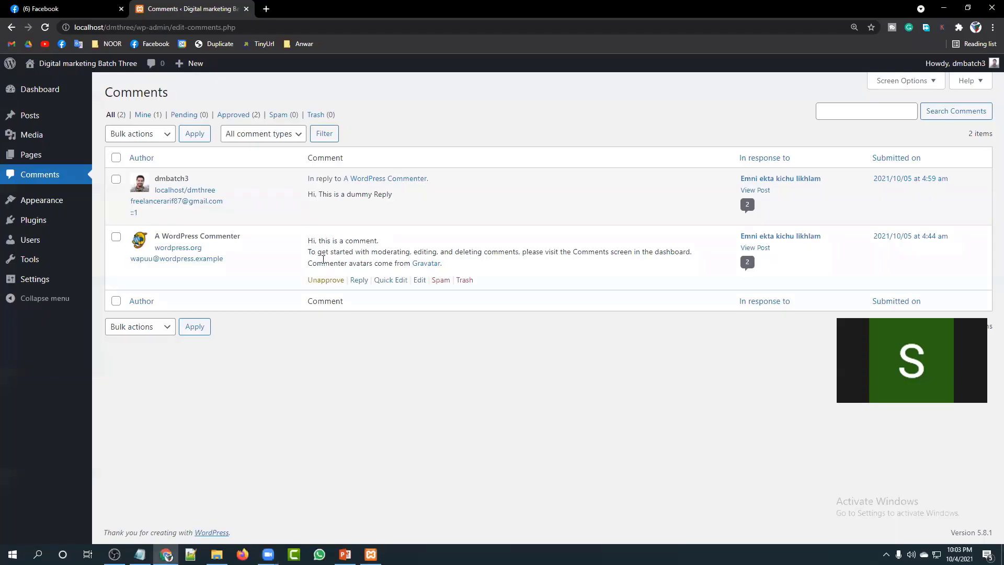
mouse_move(180, 199)
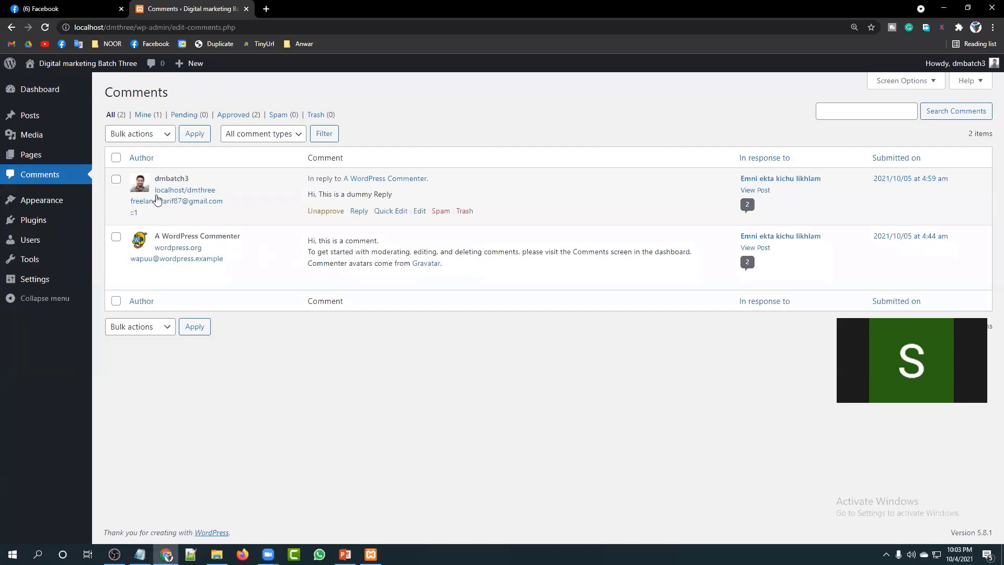
mouse_move(287, 248)
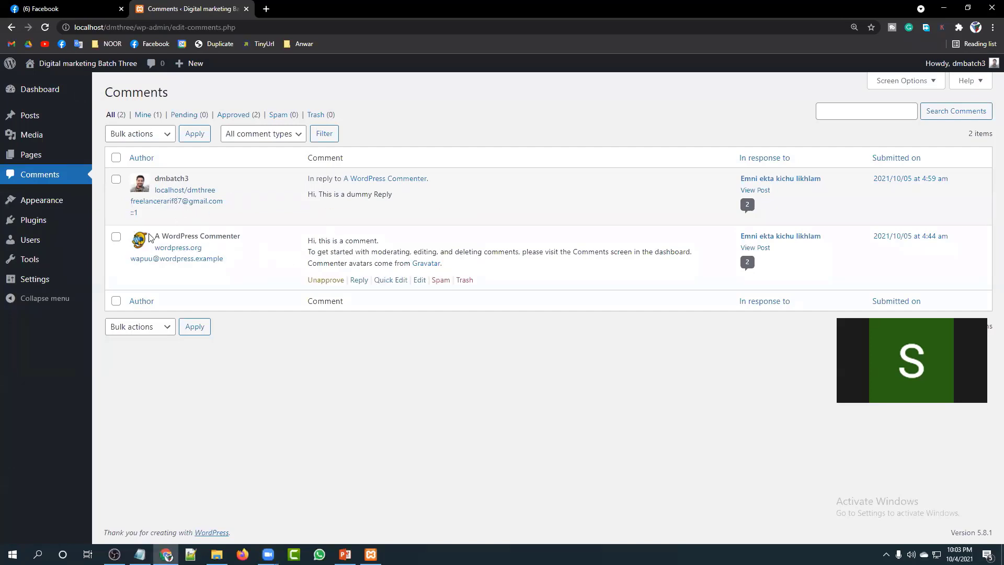
Step: Unapprove the sample WordPress Commenter comment and open a new browser tab
left_click_drag(154, 238, 244, 240)
left_click(273, 240)
mouse_move(307, 241)
left_mouse_down()
mouse_move(411, 261)
mouse_move(291, 246)
mouse_move(314, 240)
left_mouse_up()
left_click(412, 268)
left_click(315, 241)
left_click(325, 281)
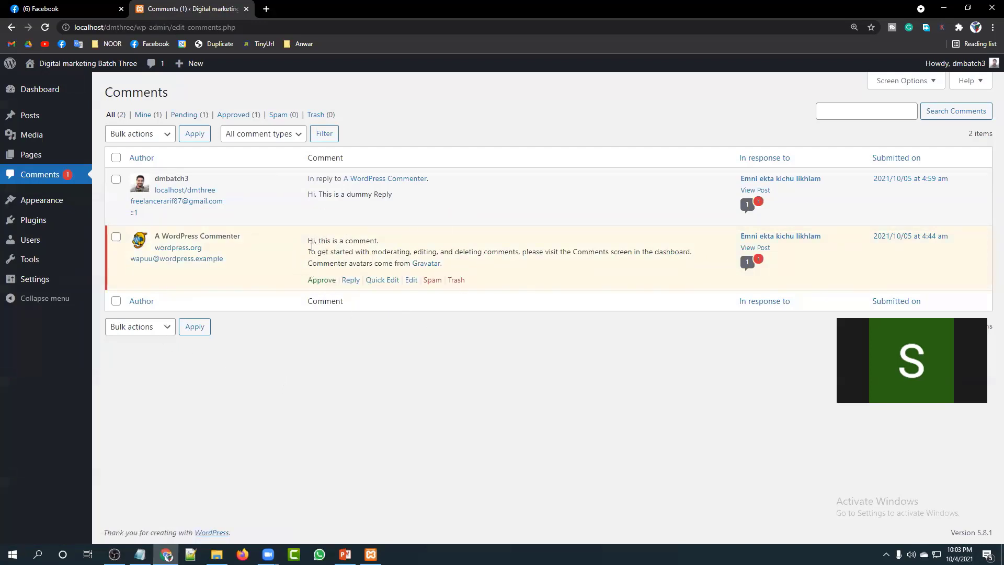
left_click(266, 10)
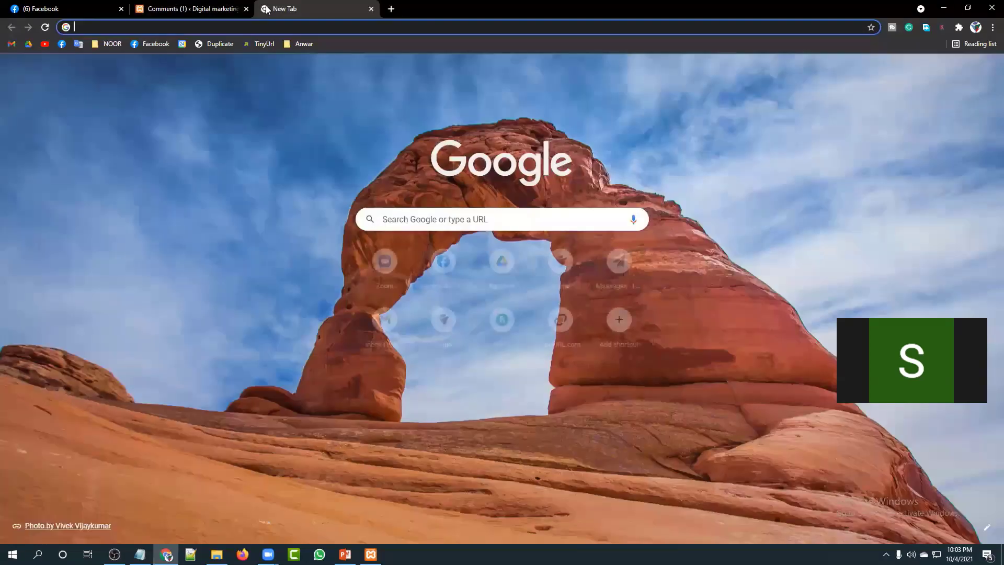
Step: Load the localhost/dmthree site and open the 'Emni ekta kichu likhlam' post
type("loc")
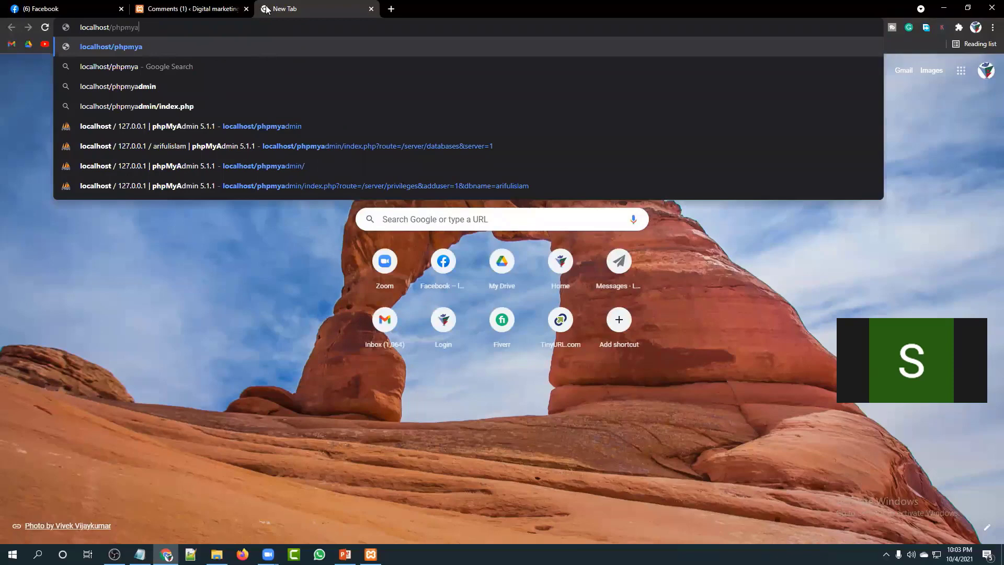
key("BackSpace")
key("BackSpace")
key("BackSpace")
key("BackSpace")
key("BackSpace")
key("BackSpace")
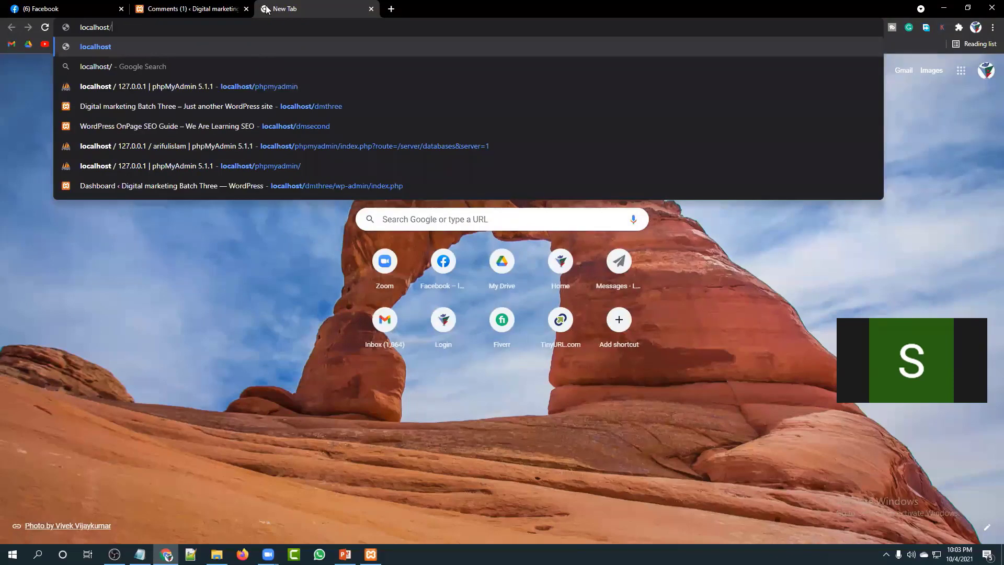
left_click(176, 106)
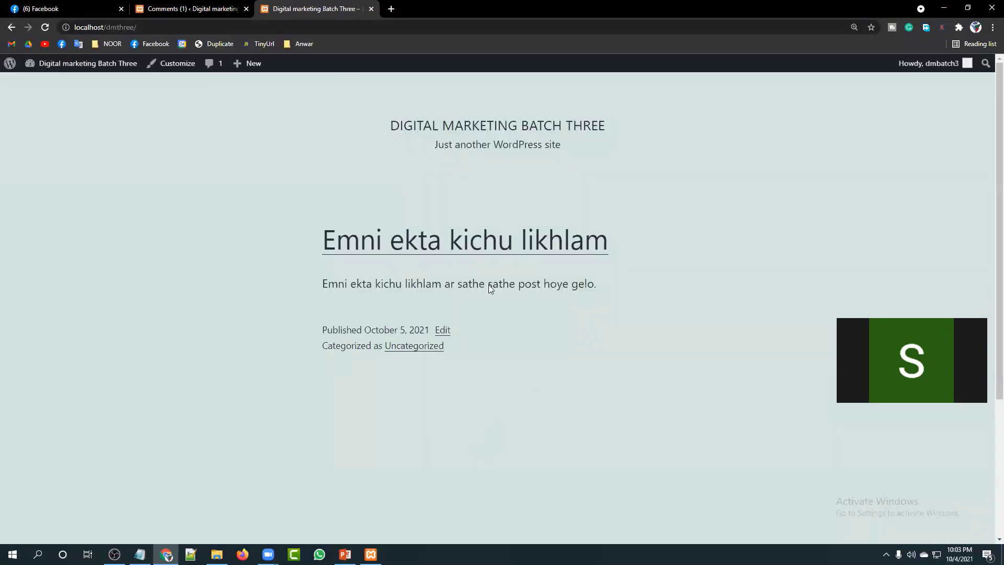
left_click(477, 253)
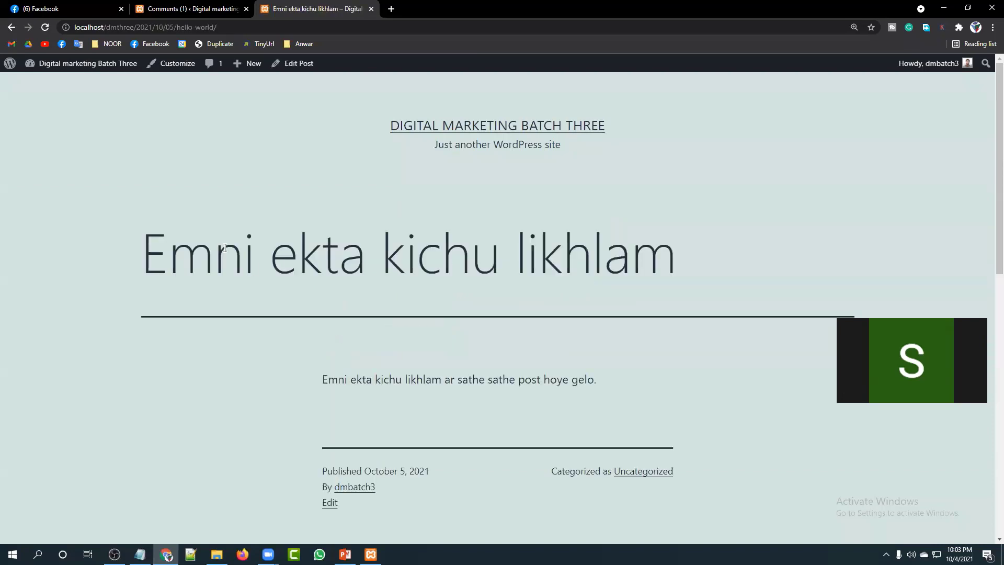
Step: Scroll through the post's comments, then return to the Comments admin tab
scroll(225, 247, "down", 4)
scroll(224, 248, "up", 3)
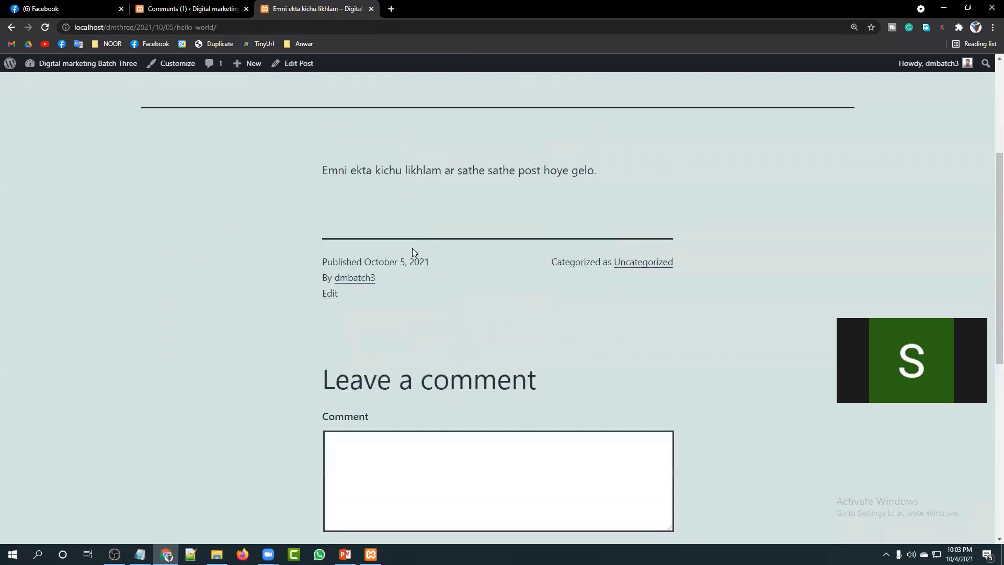
scroll(382, 314, "down", 7)
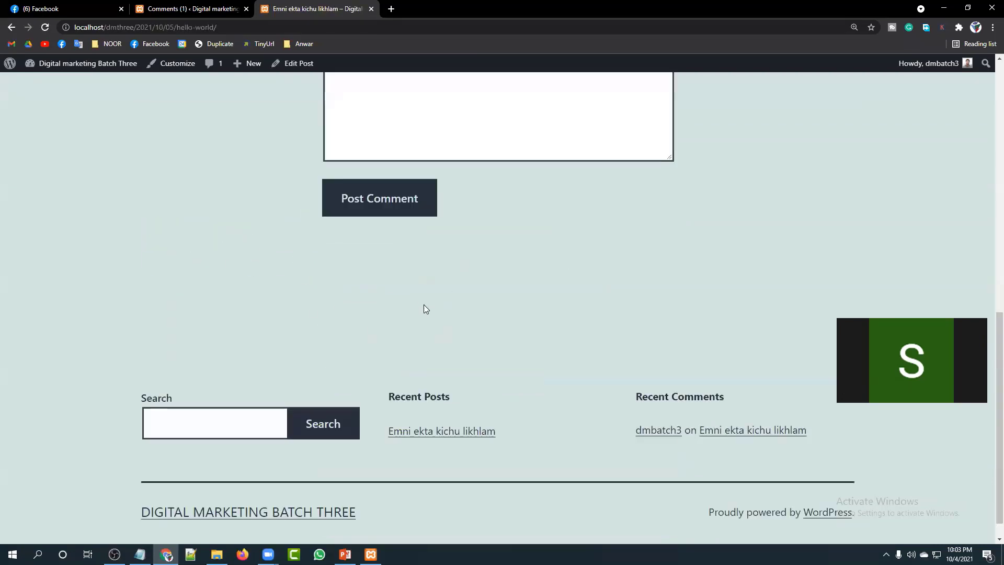
scroll(423, 305, "up", 9)
left_click(204, 7)
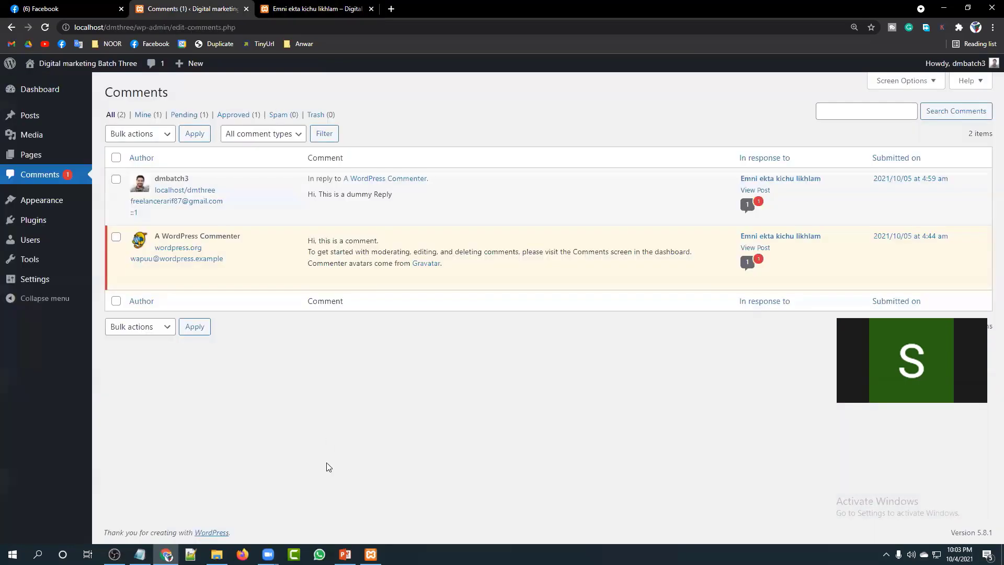
Step: Rewrite the sample comment to read 'Hi, sdokjvjnjb klljdfn.' and approve it
mouse_move(348, 240)
left_click(412, 281)
left_click(263, 272)
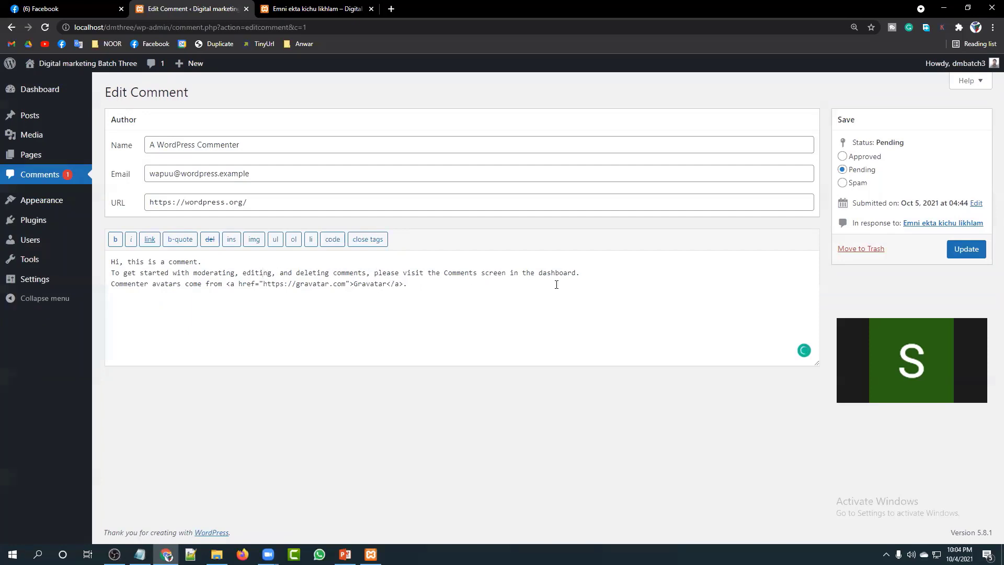
left_click_drag(576, 273, 129, 262)
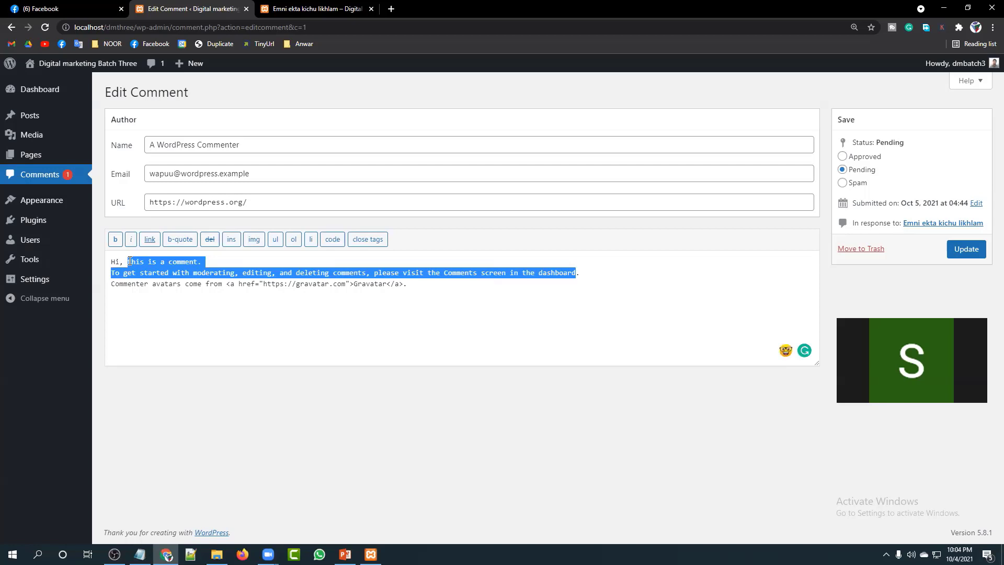
type("dokjvjnjb klljdfn")
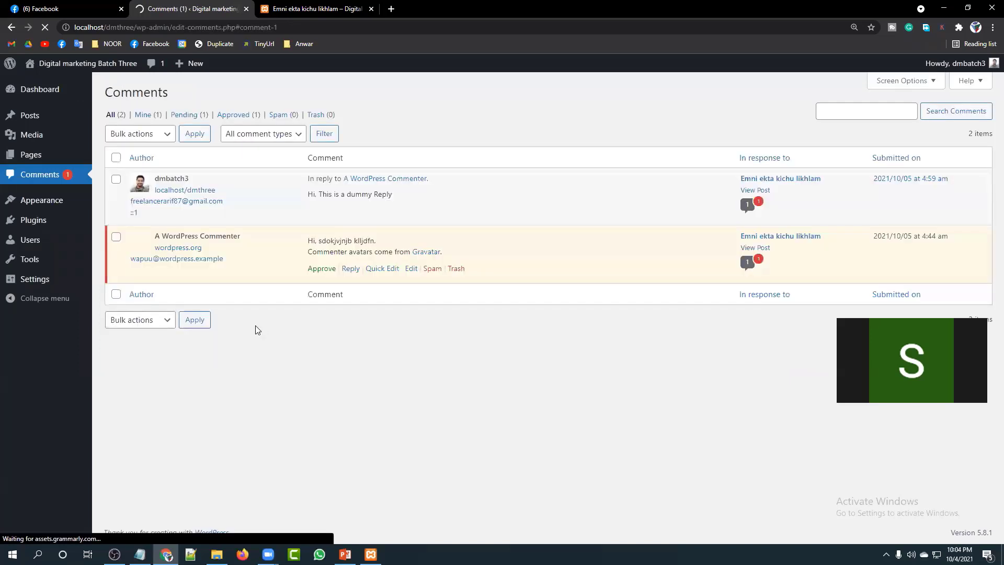
left_click(318, 269)
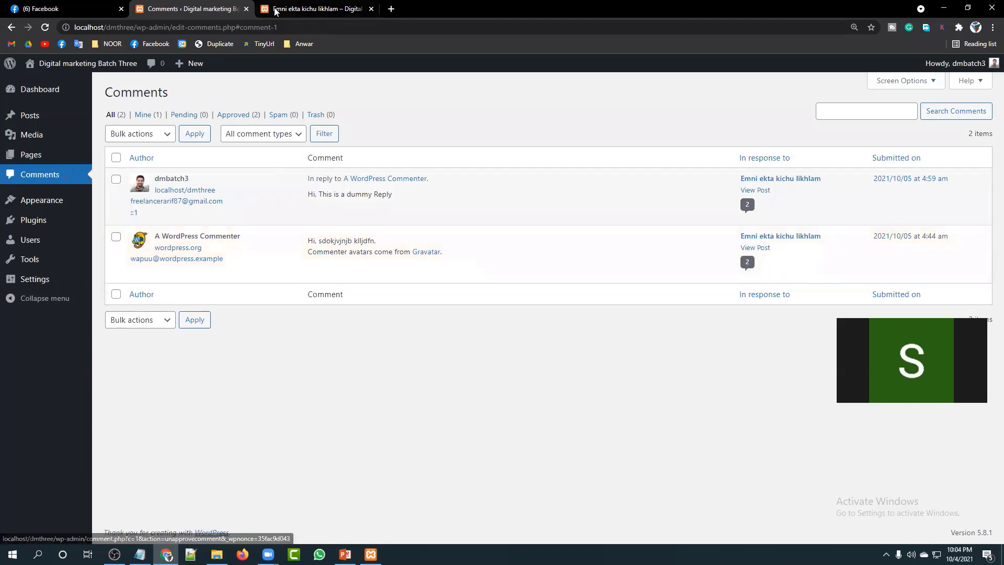
left_click(274, 10)
left_click(45, 27)
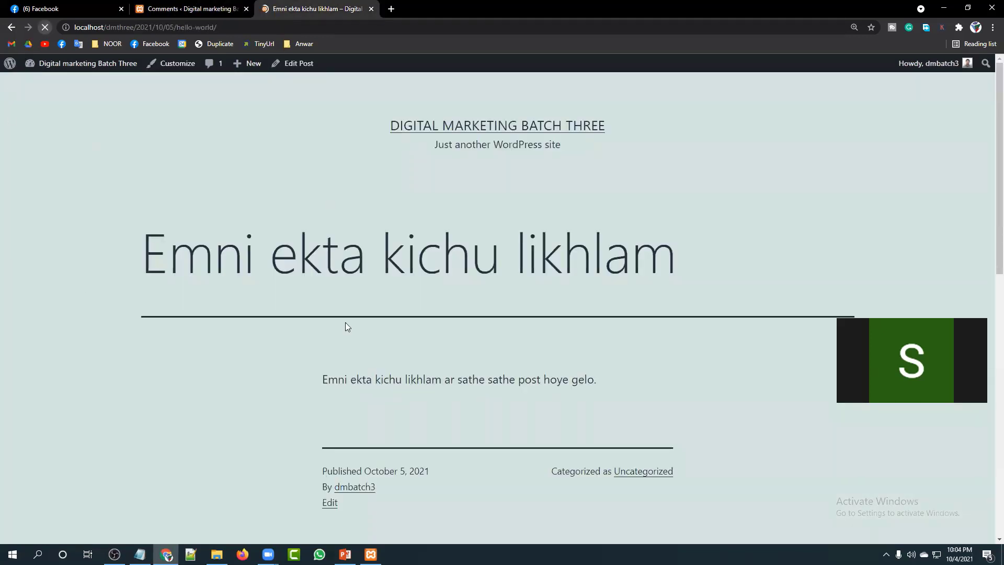
scroll(345, 322, "down", 5)
scroll(189, 316, "up", 5)
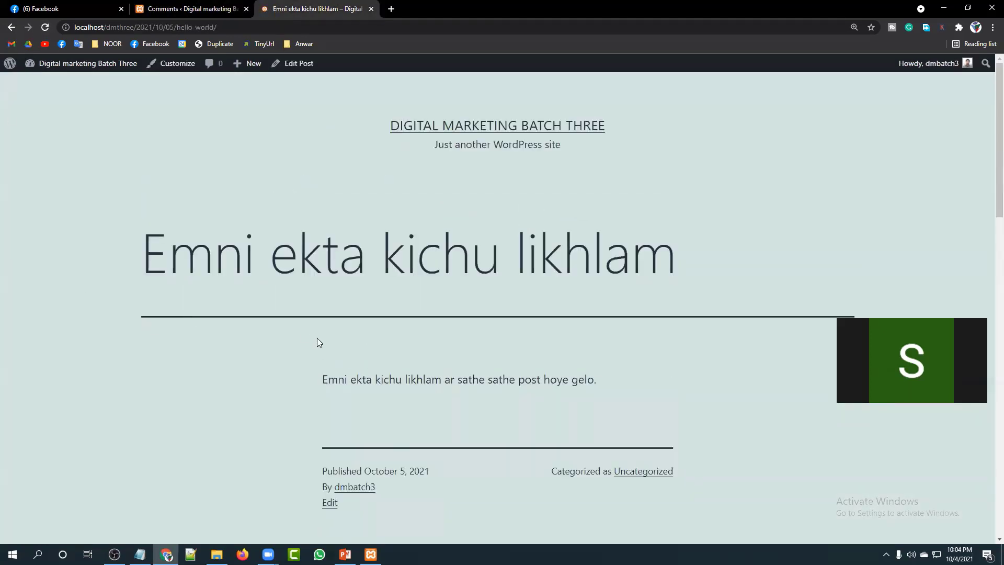
scroll(317, 342, "down", 7)
left_click_drag(429, 335, 338, 334)
left_click(262, 340)
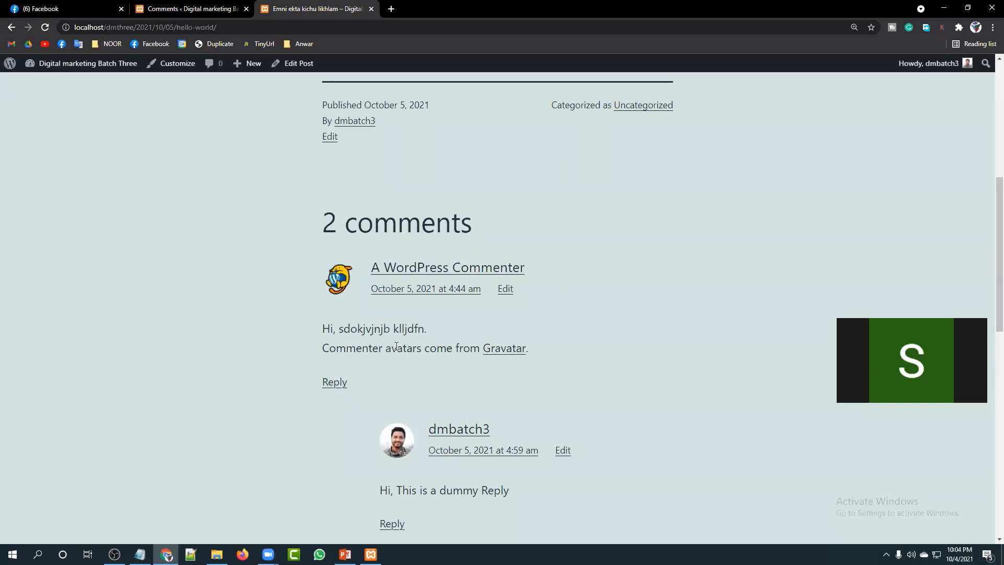
left_click_drag(424, 331, 316, 330)
left_click(393, 277)
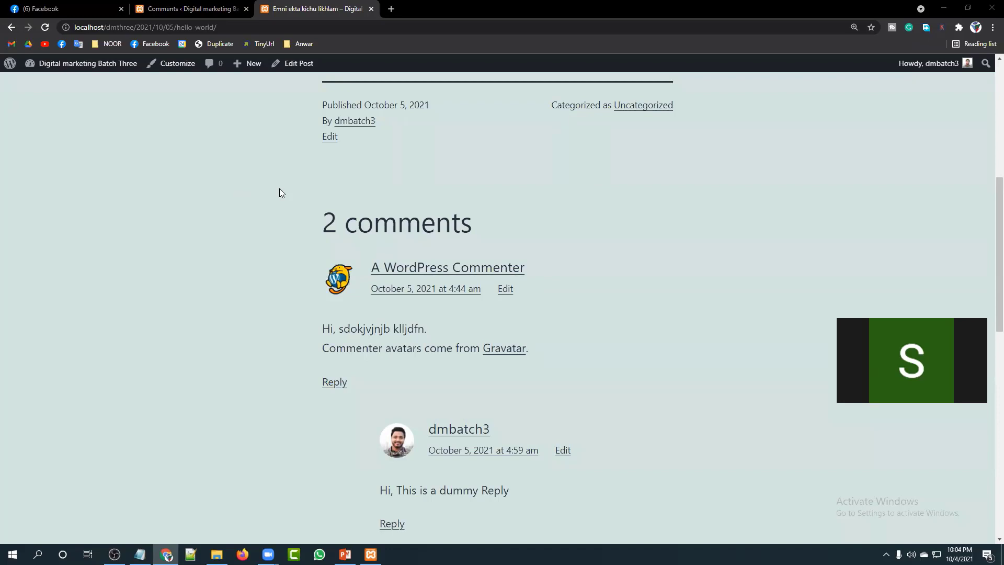
left_click(163, 8)
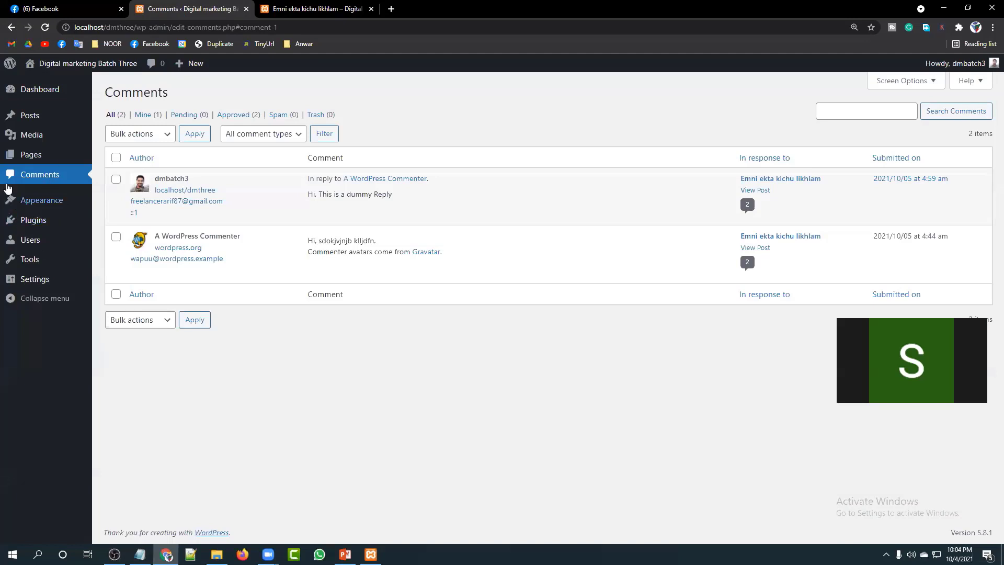
Step: Go to the admin Dashboard, where the hidden widgets leave only empty areas
left_click(23, 91)
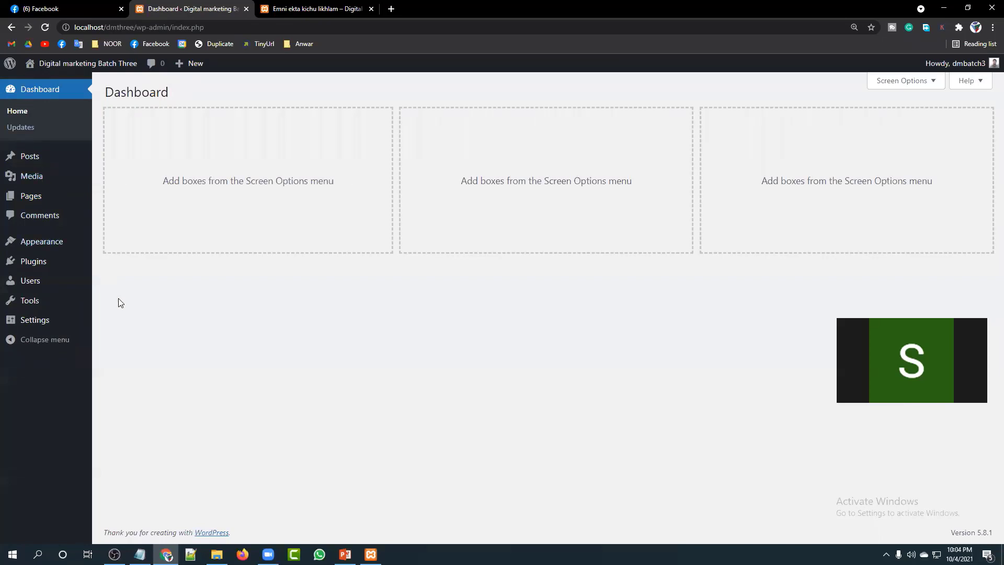
mouse_move(36, 244)
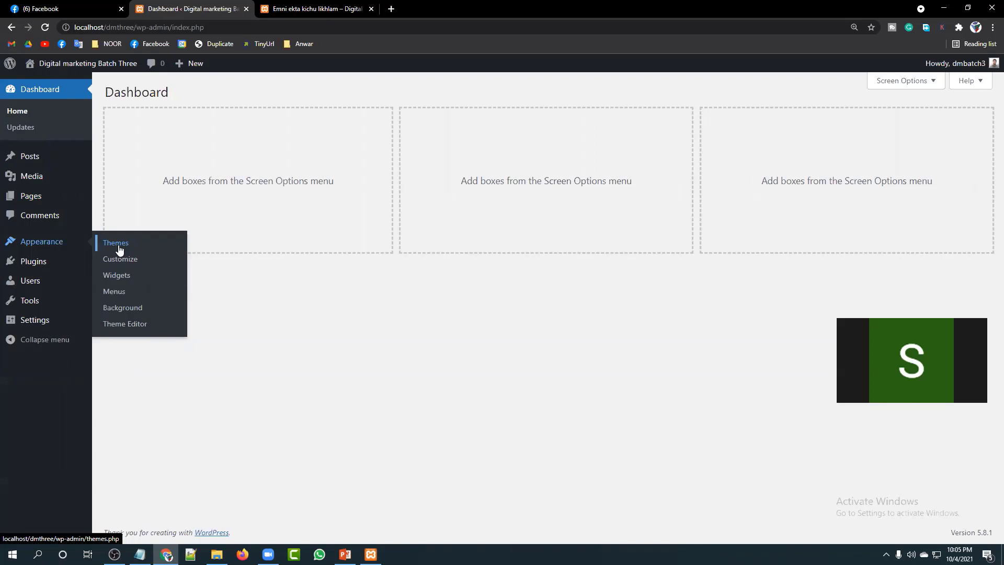
Step: In the post's tab, remove /2021/10/05/hello-world/ from the address to load the site's home page
left_click(320, 9)
scroll(315, 207, "up", 10)
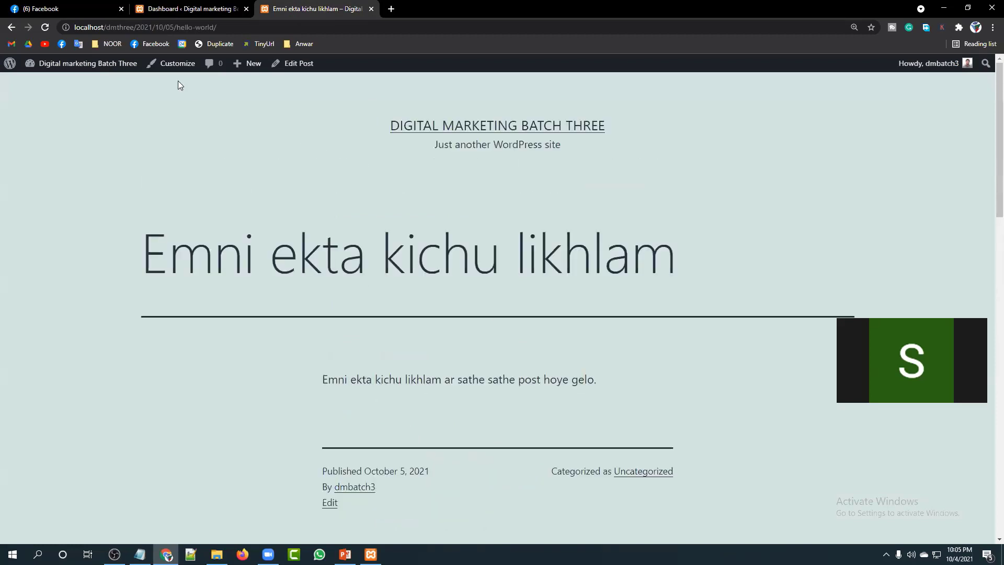
left_click(140, 28)
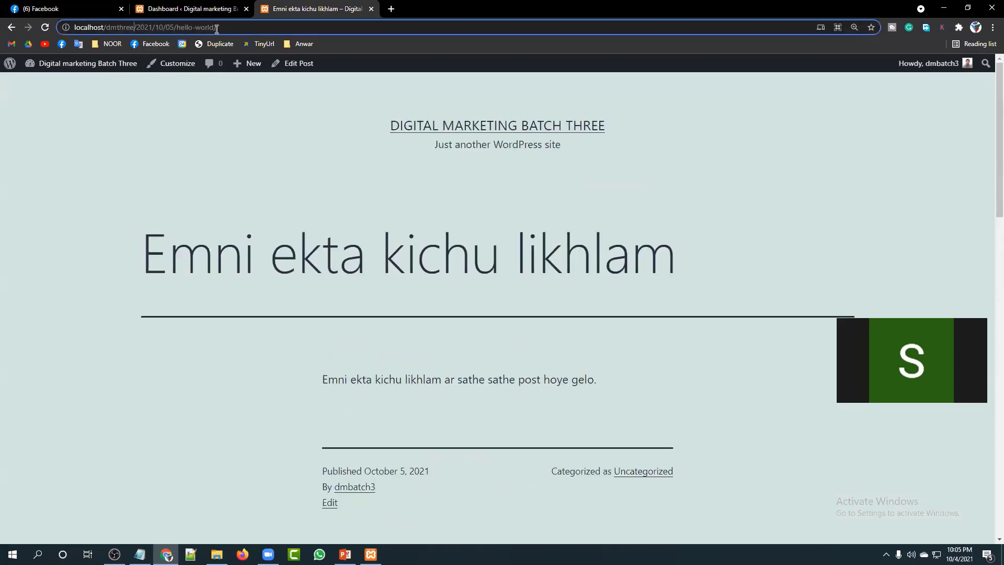
left_click_drag(141, 27, 426, 29)
key("BackSpace")
key("Return")
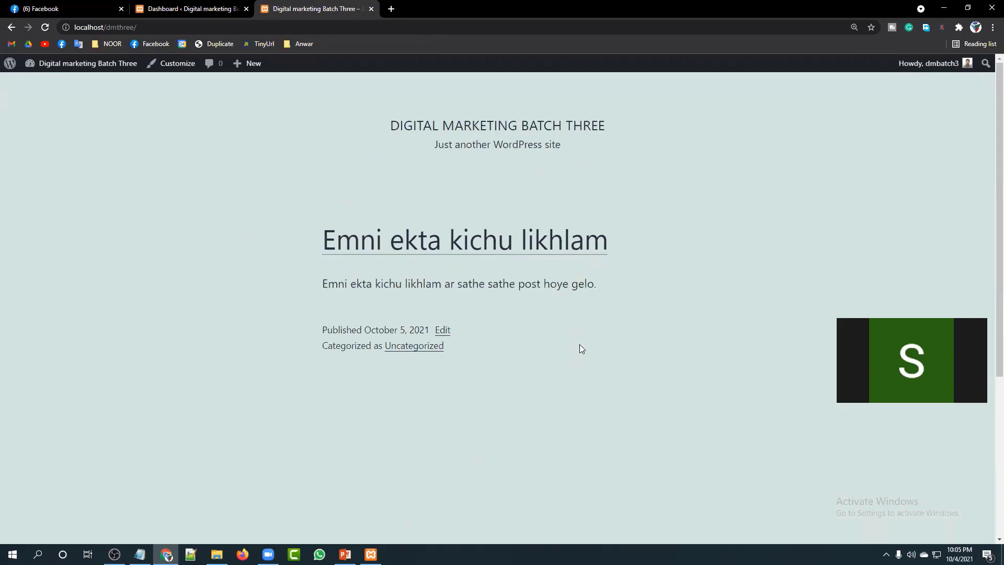
left_click_drag(605, 128, 325, 113)
left_click(326, 113)
Step: Open servehumanfoundation.org in a new tab
left_click(391, 9)
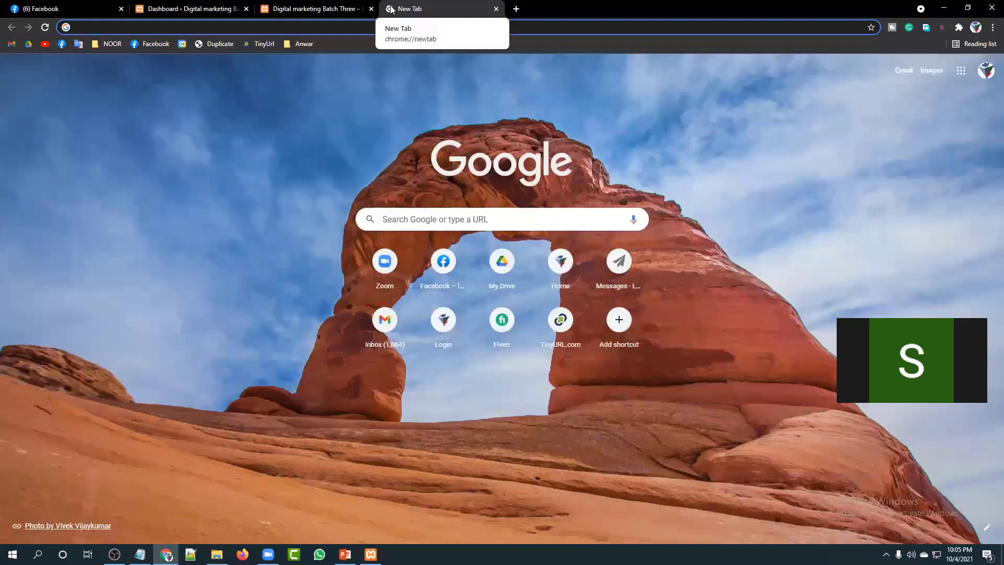
type("ser")
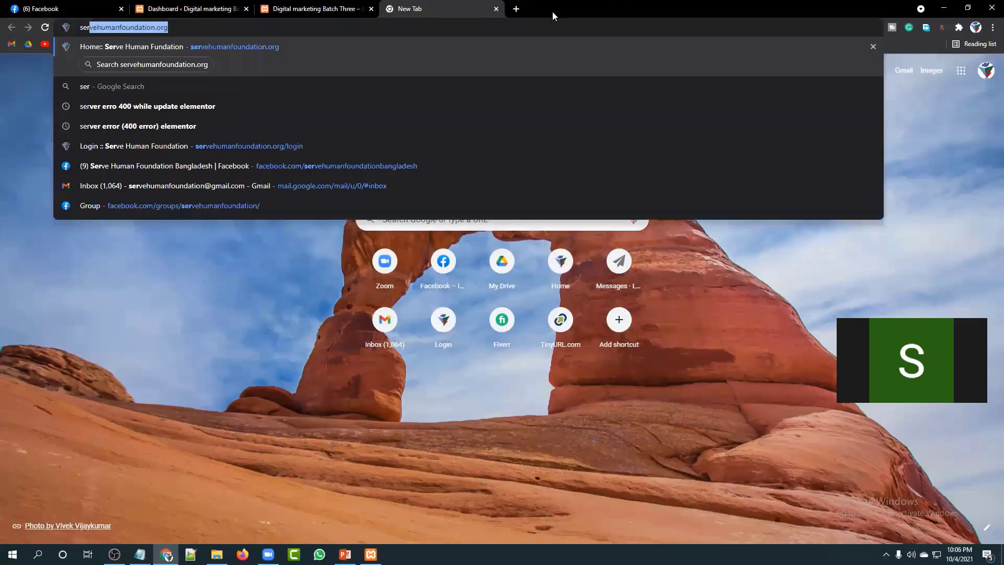
key("Return")
Step: Open freelancingstation.com in another new tab from the 'freel' address suggestion
left_click(516, 7)
type("s")
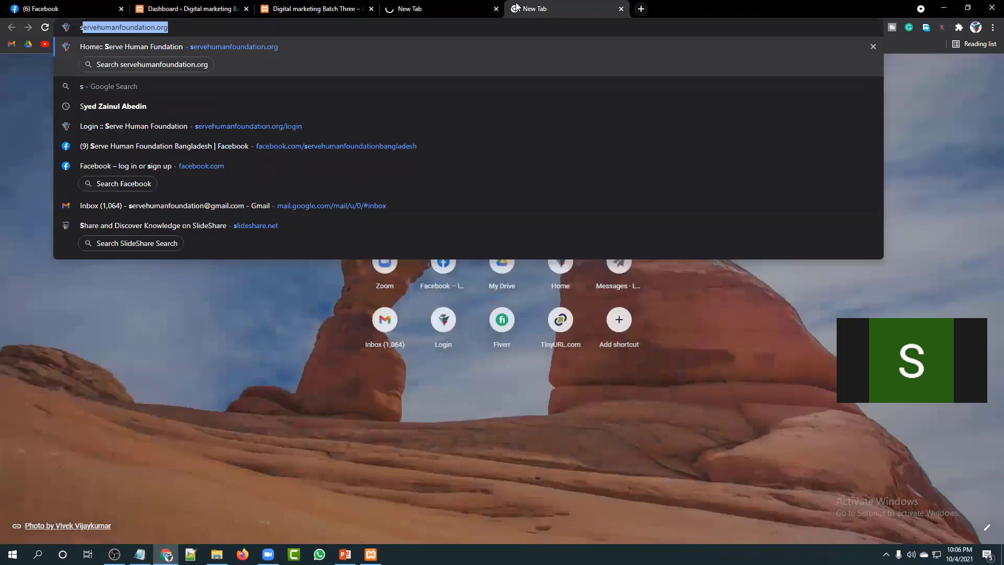
key("BackSpace")
key("BackSpace")
type("frr")
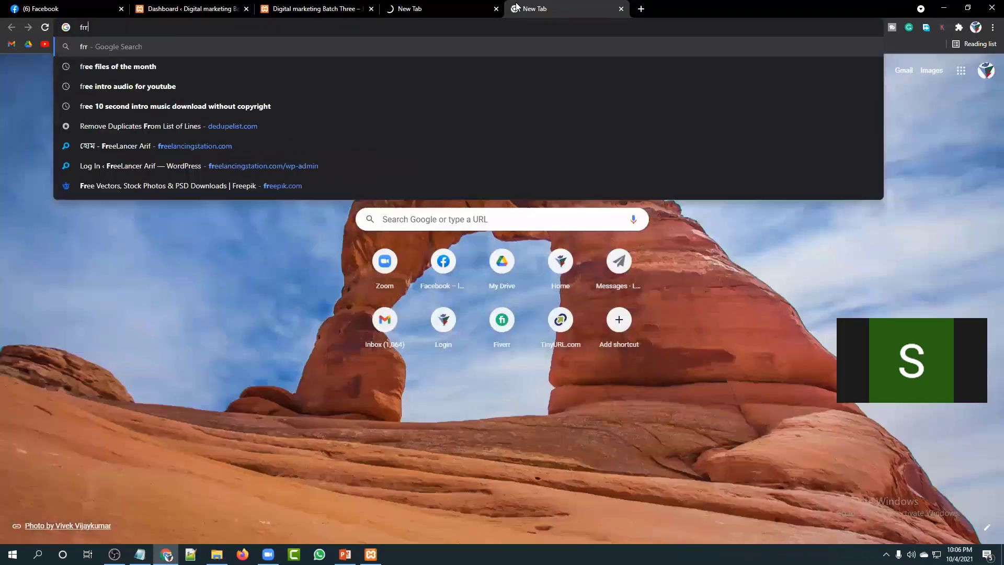
key("BackSpace")
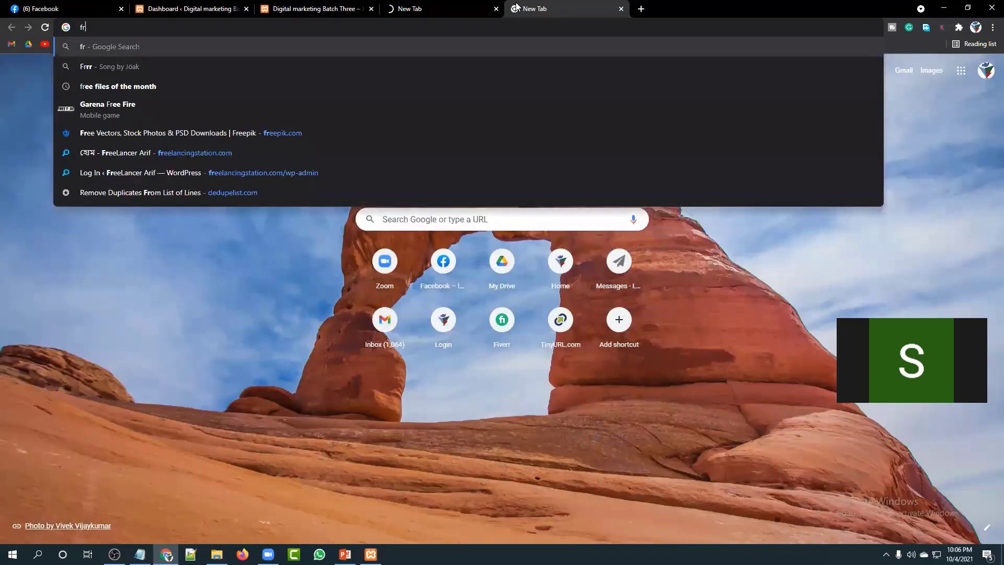
type("eelancingstation.com")
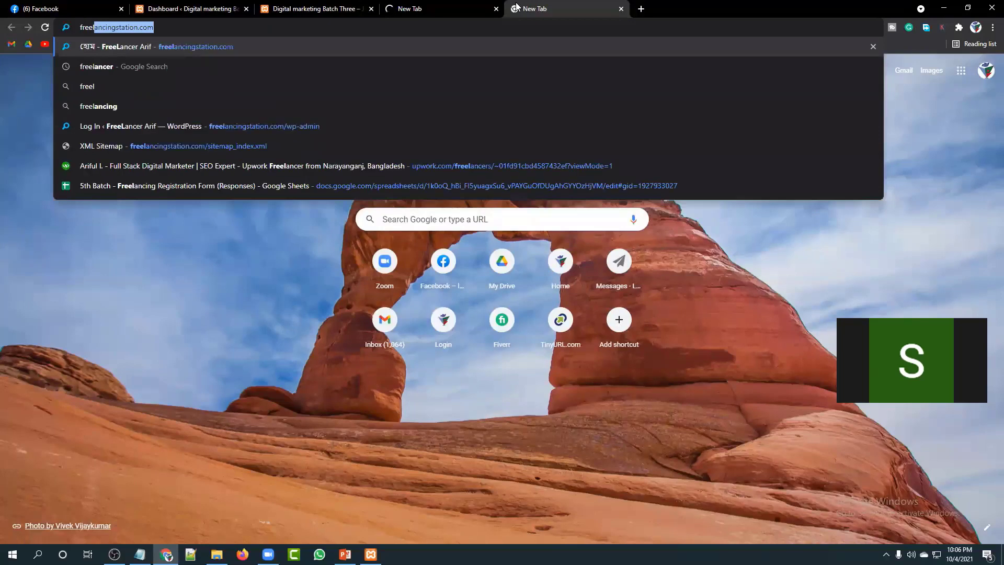
key("Return")
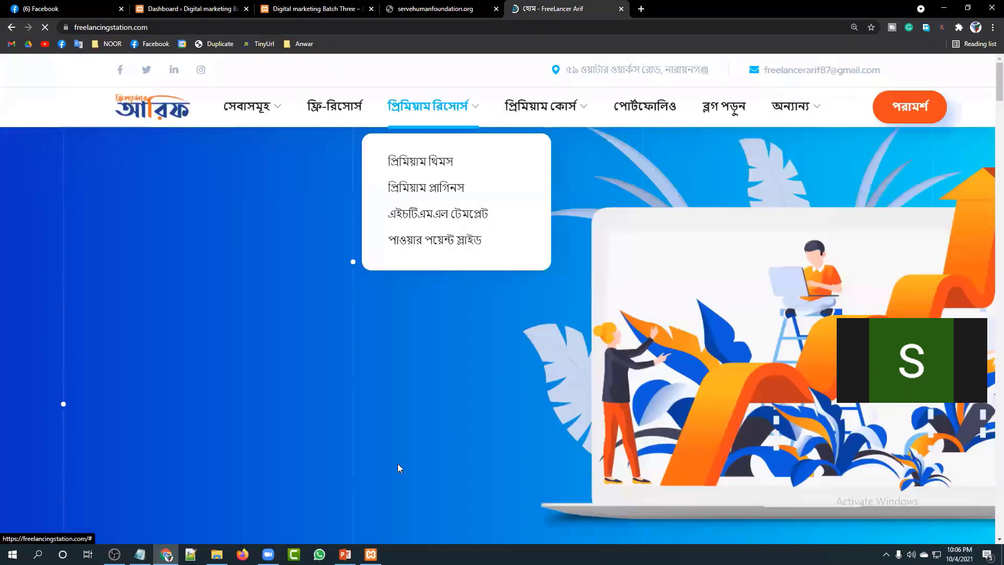
Step: Close the unreachable servehumanfoundation.org tab
scroll(458, 312, "down", 8)
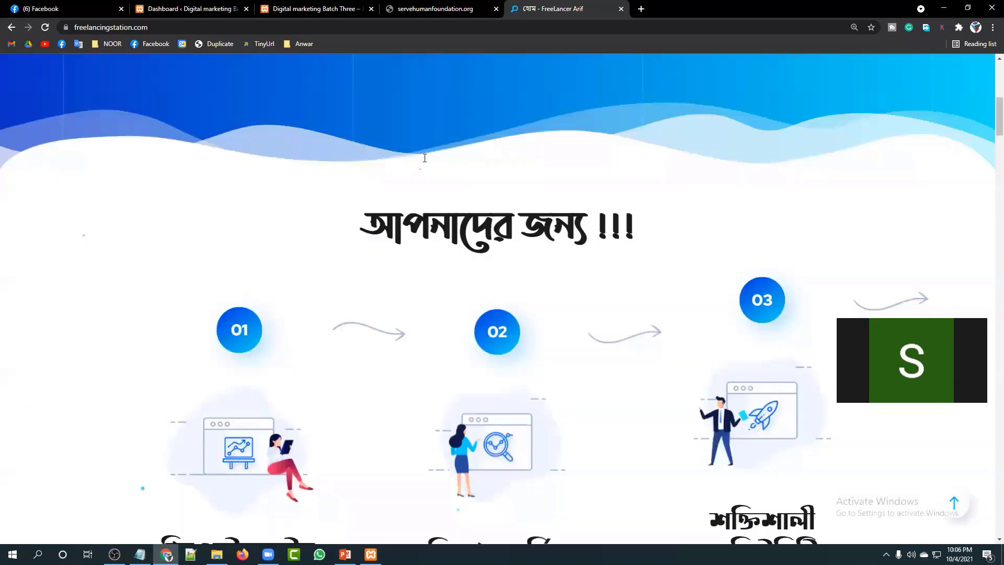
scroll(737, 328, "down", 2)
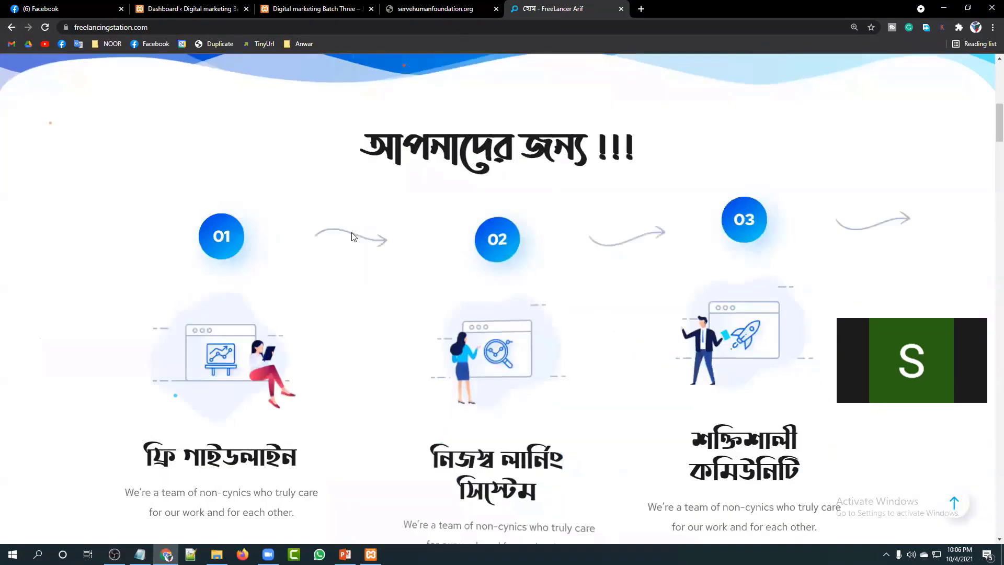
key("ctrl+shift+Tab")
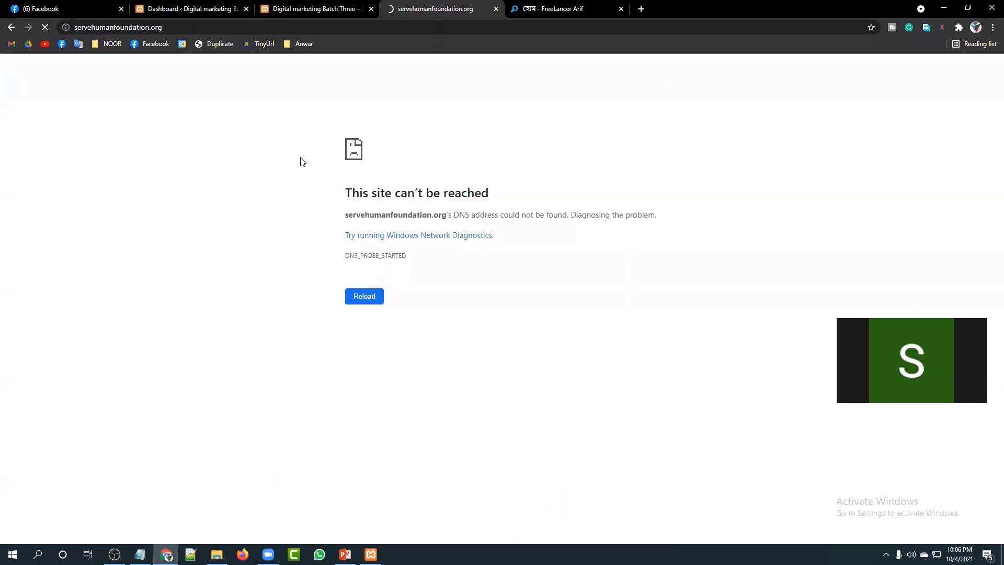
left_click(496, 9)
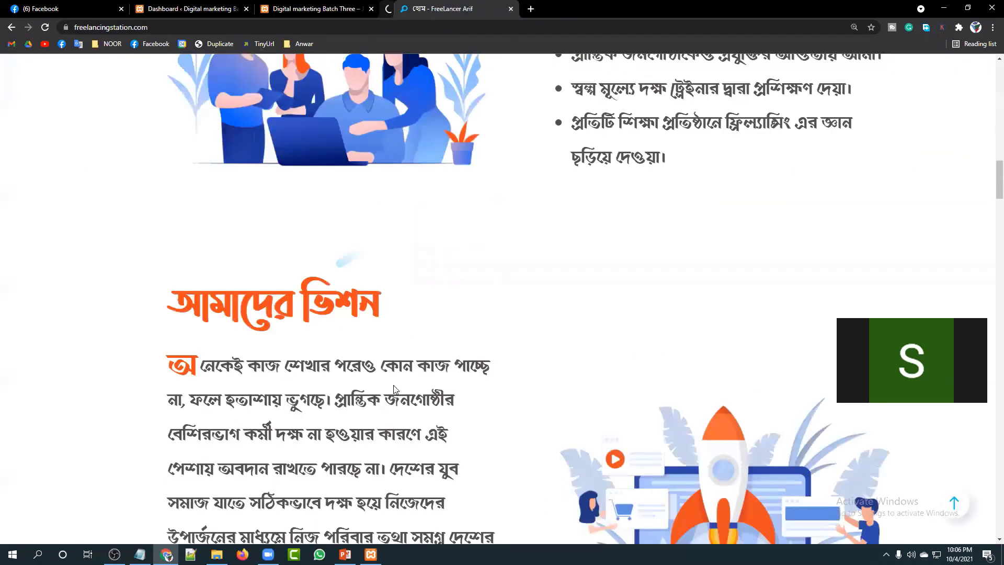
Step: Back on the freelancingstation.com homepage, open the post 'How to Fish Top Five Ultimate Guide in 2021'
key("ctrl+shift+Tab")
scroll(507, 348, "up", 10)
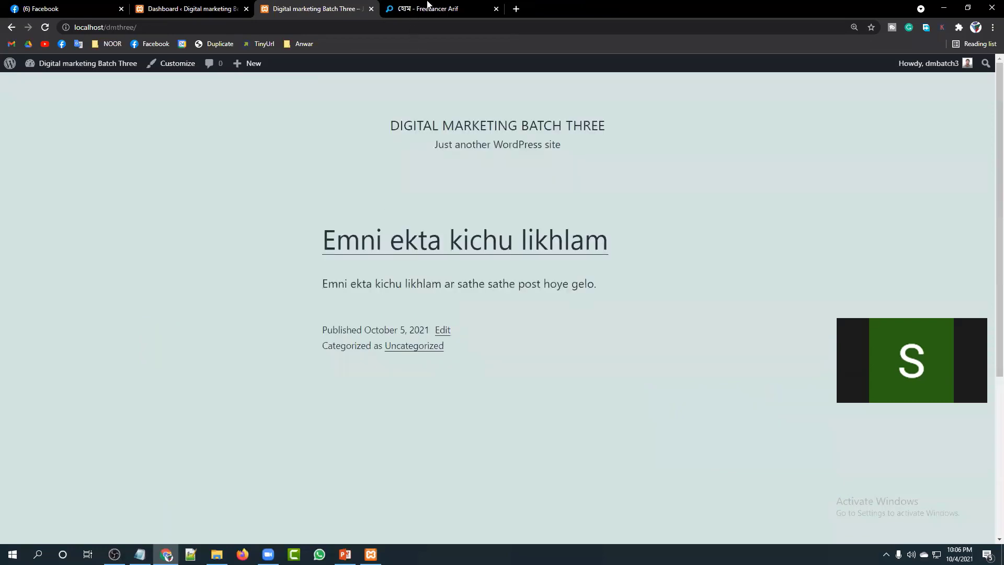
left_click(434, 9)
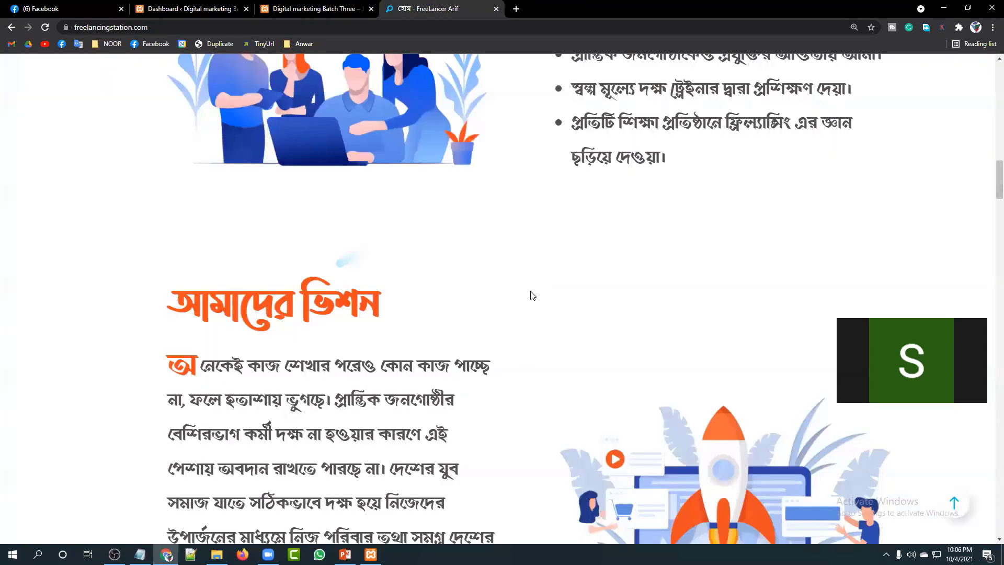
scroll(439, 238, "down", 20)
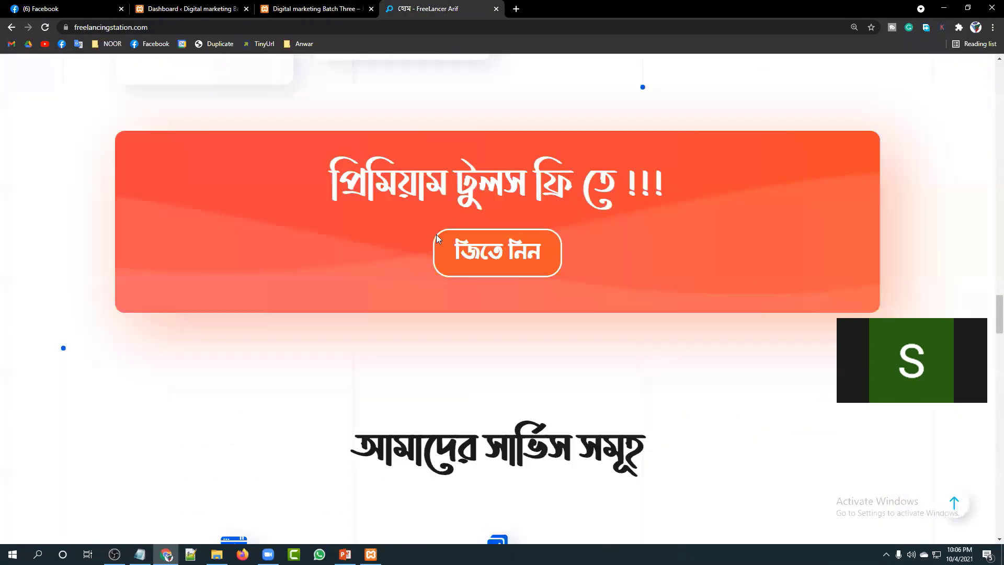
scroll(475, 359, "up", 2)
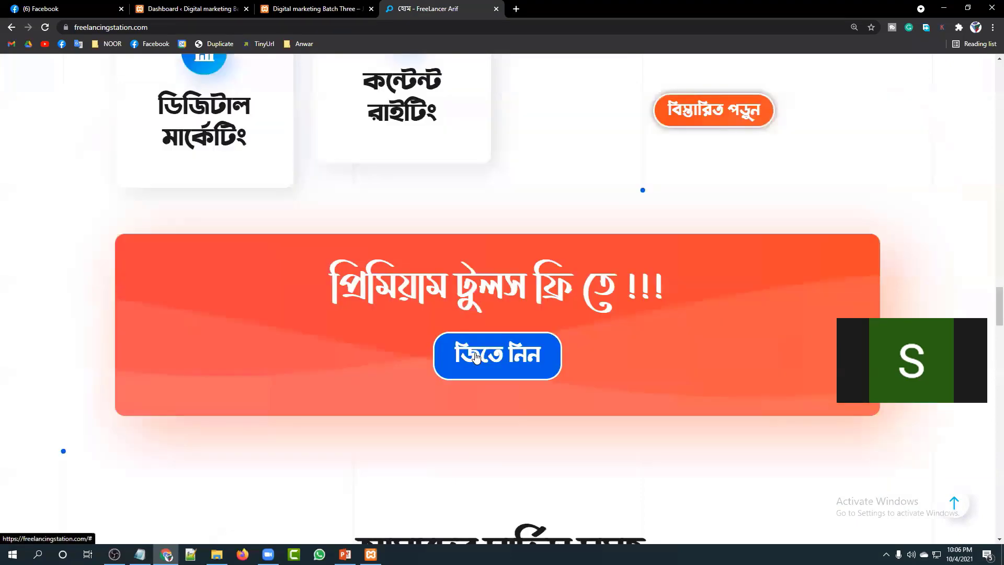
scroll(489, 283, "down", 7)
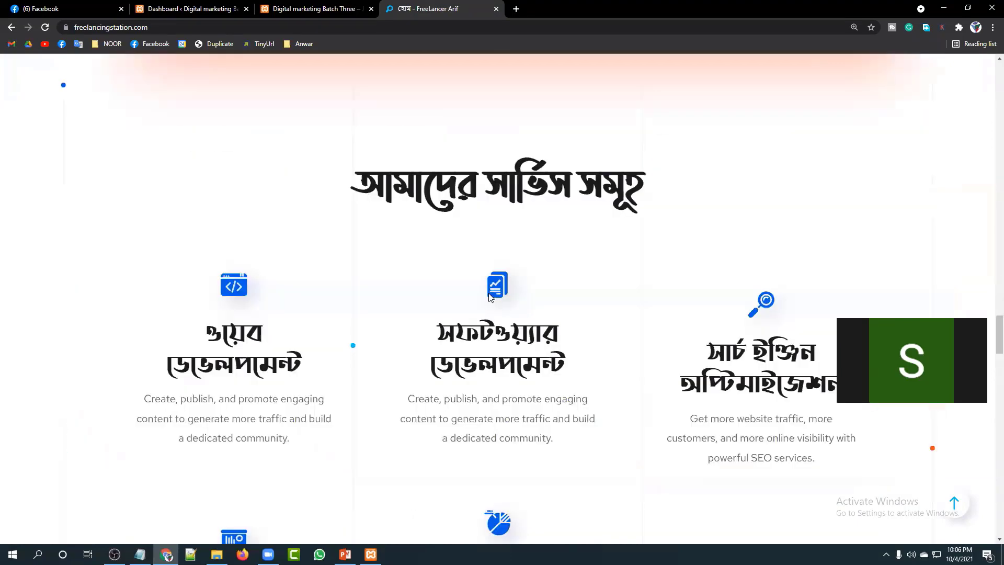
scroll(489, 296, "down", 20)
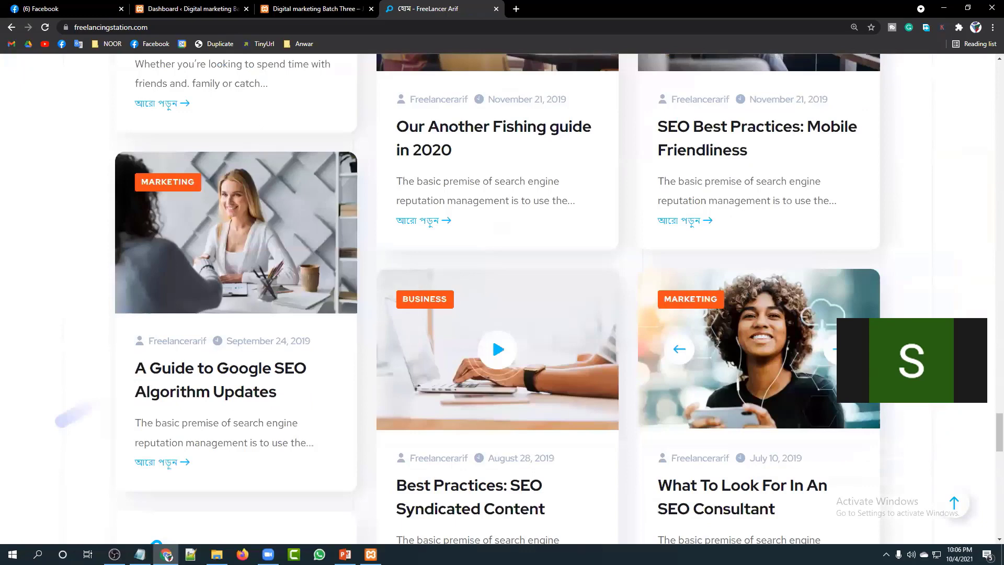
scroll(597, 313, "down", 9)
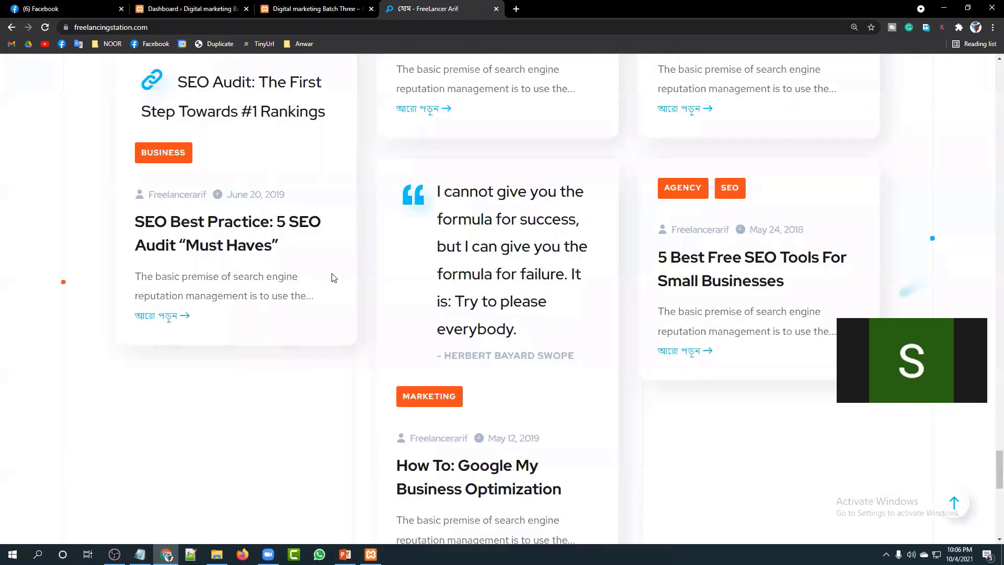
scroll(236, 285, "up", 7)
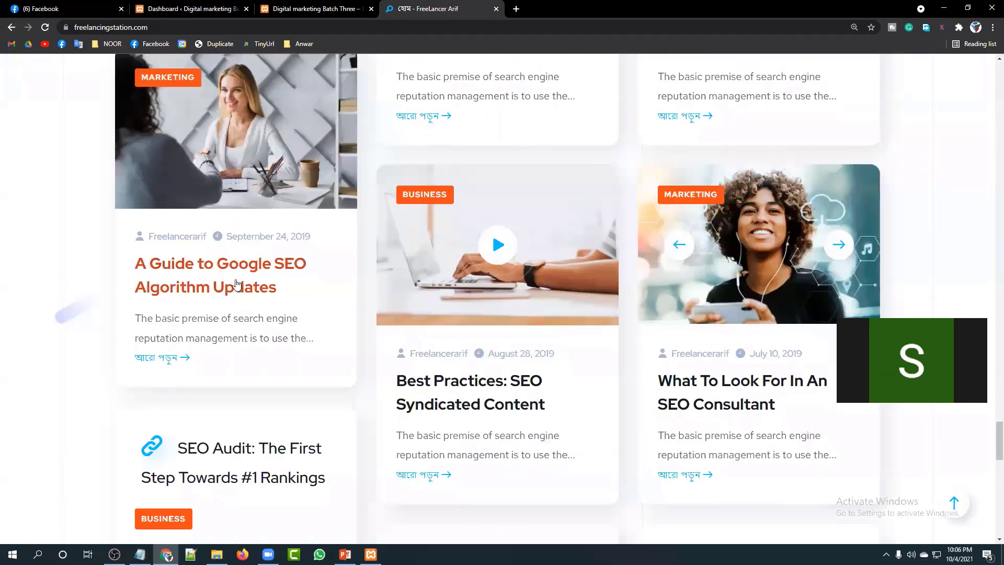
scroll(236, 285, "up", 4)
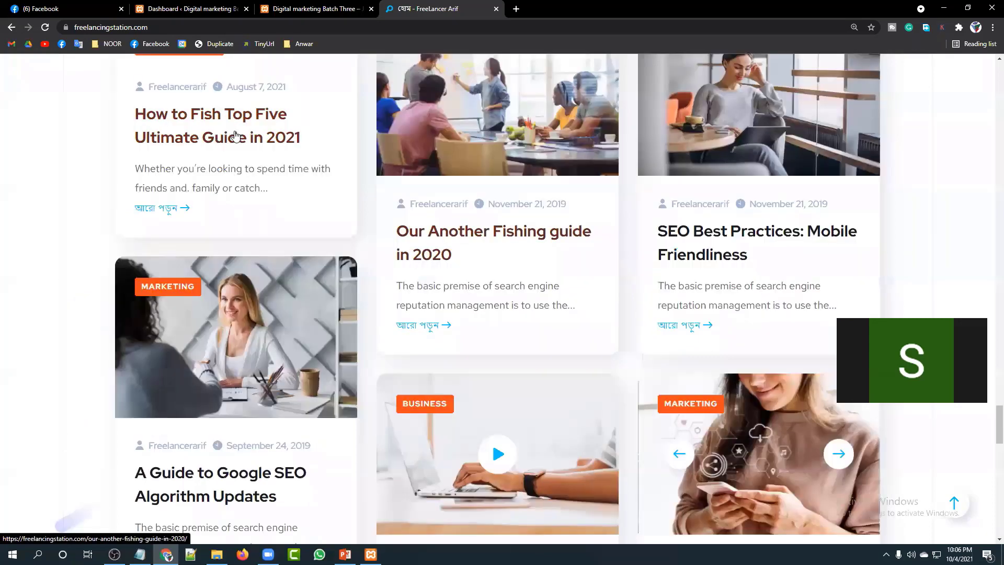
left_click(235, 135)
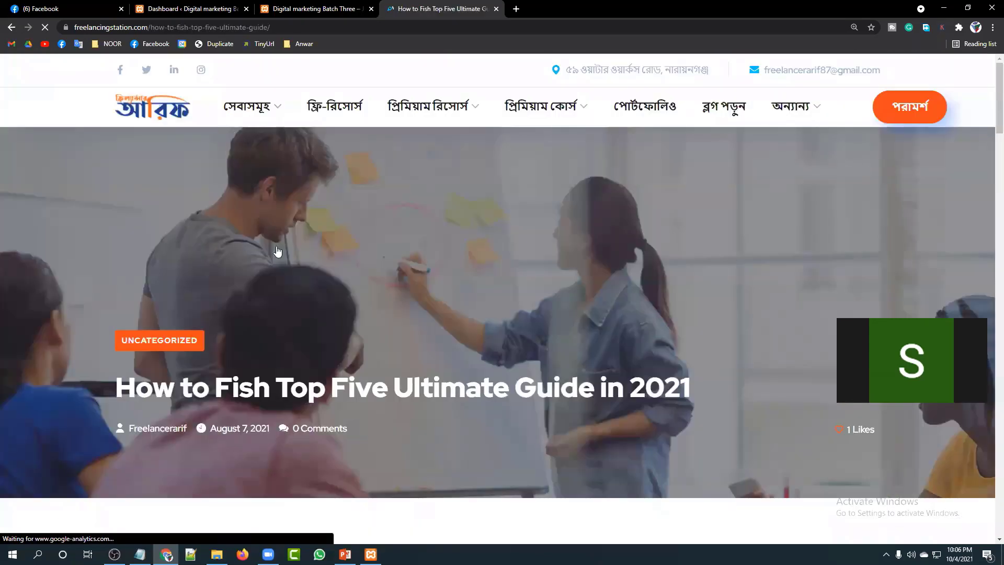
Step: Try the How to Fish post's comment form fields, dismissing the autofill suggestions
scroll(454, 327, "down", 8)
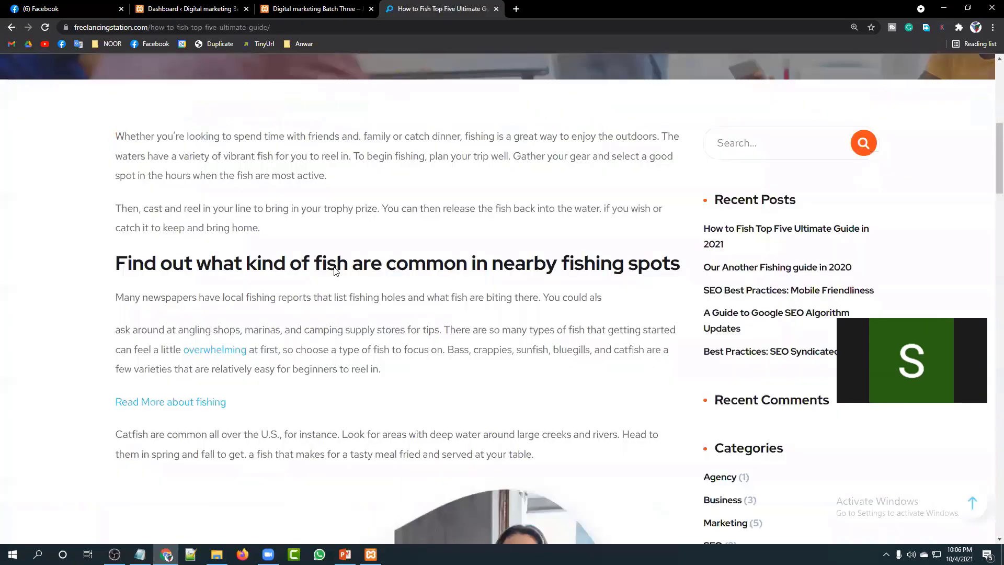
scroll(335, 271, "down", 15)
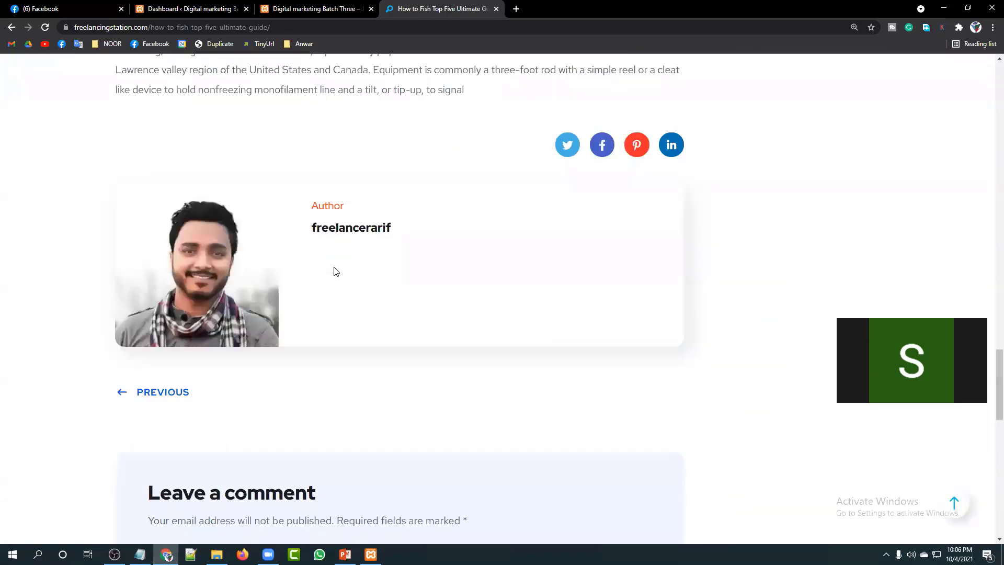
scroll(332, 268, "down", 9)
scroll(224, 209, "up", 3)
left_click(337, 317)
left_click(298, 375)
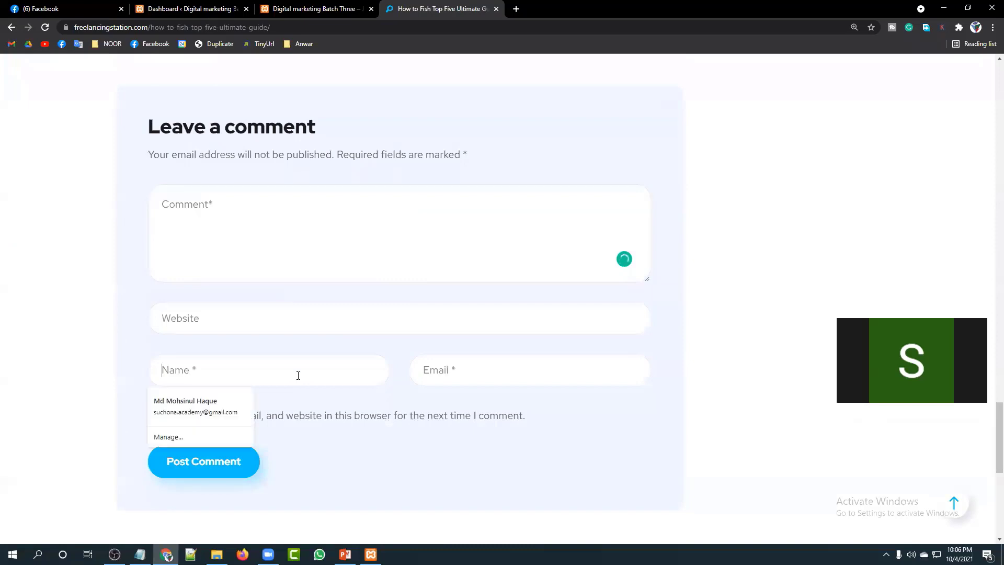
key("Tab")
key("Escape")
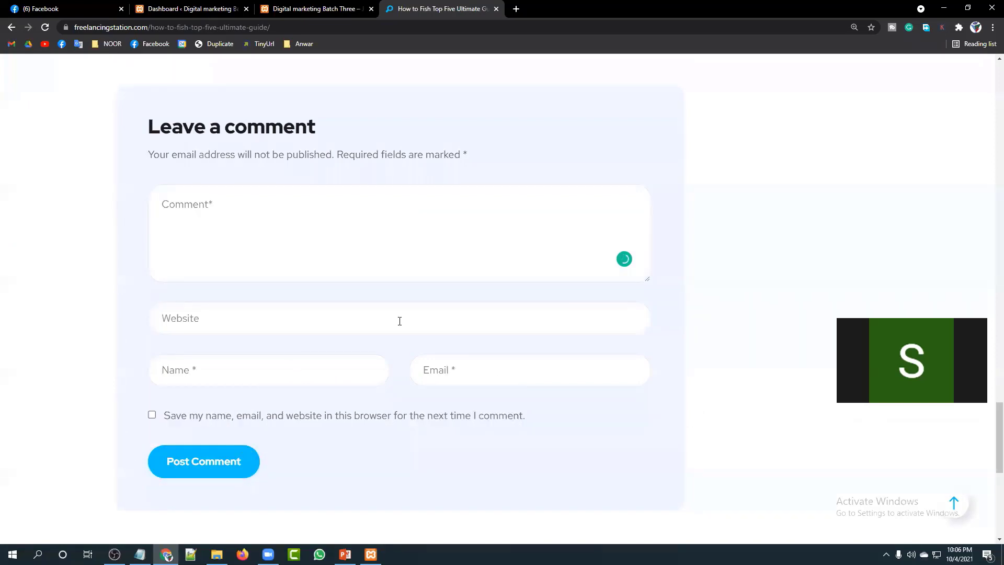
scroll(400, 321, "up", 6)
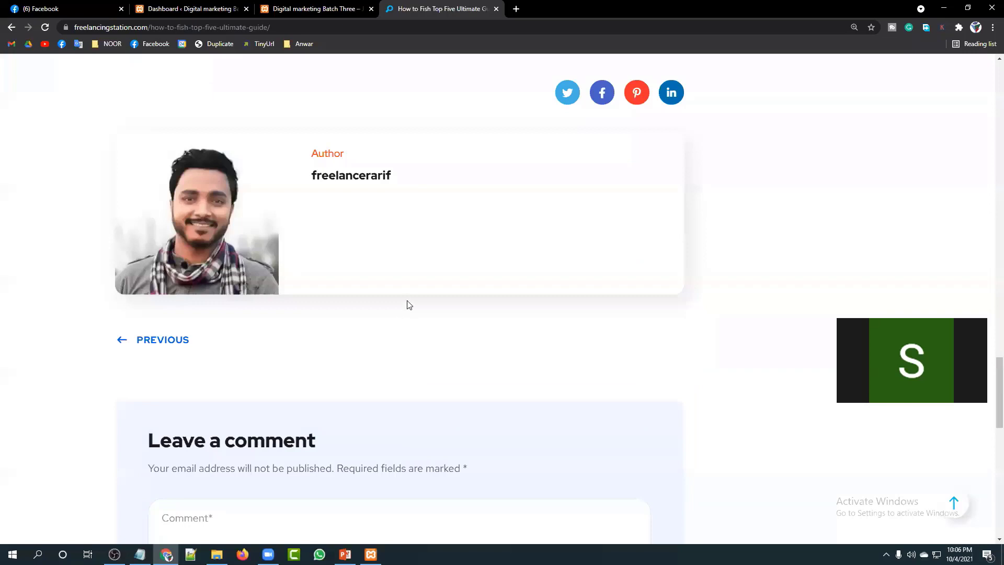
scroll(407, 301, "up", 20)
Step: Open the local site's 'Emni ekta kichu likhlam' post, view its comment form, then close that tab
left_click(303, 5)
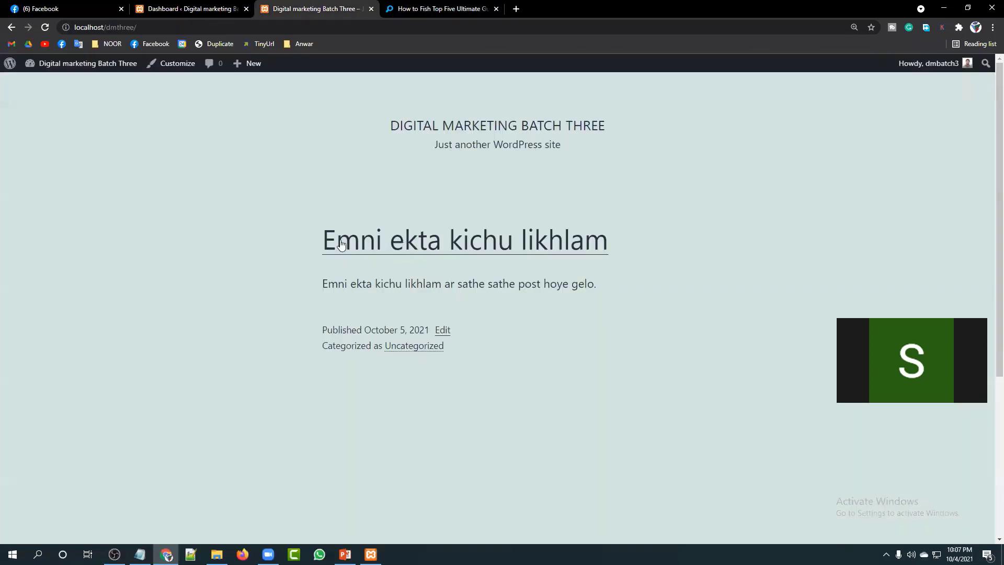
left_click(414, 238)
scroll(372, 387, "down", 10)
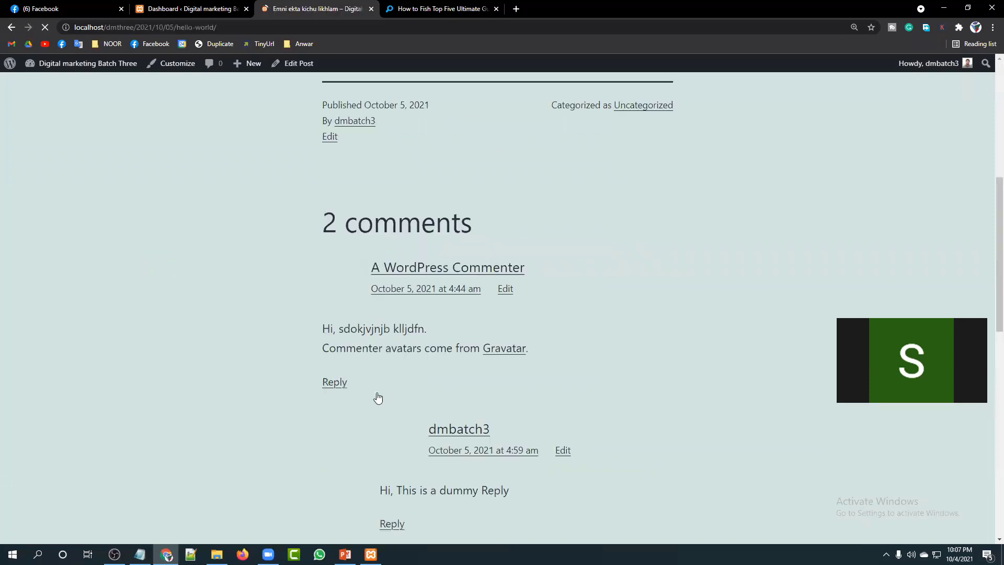
scroll(381, 464, "down", 5)
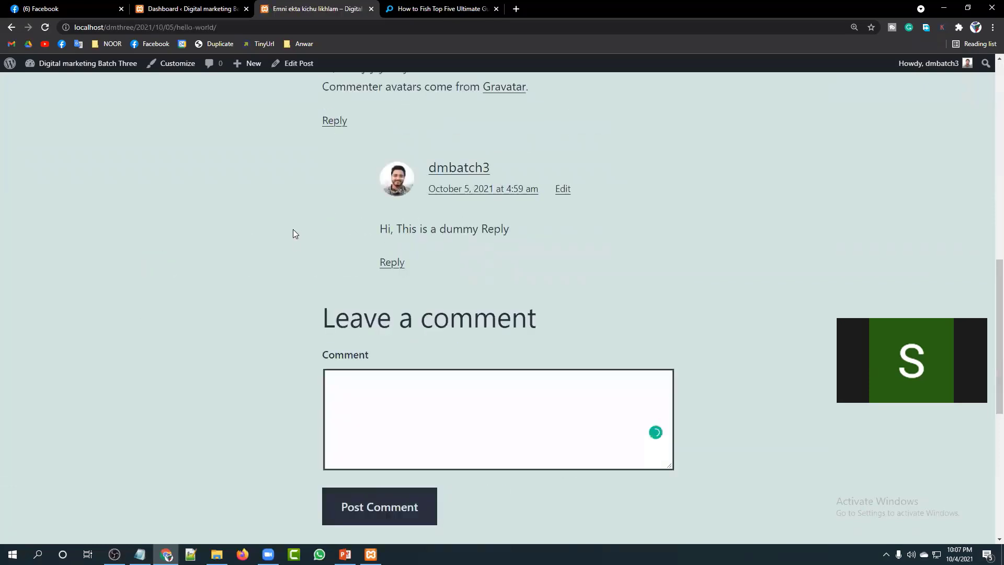
left_click(371, 9)
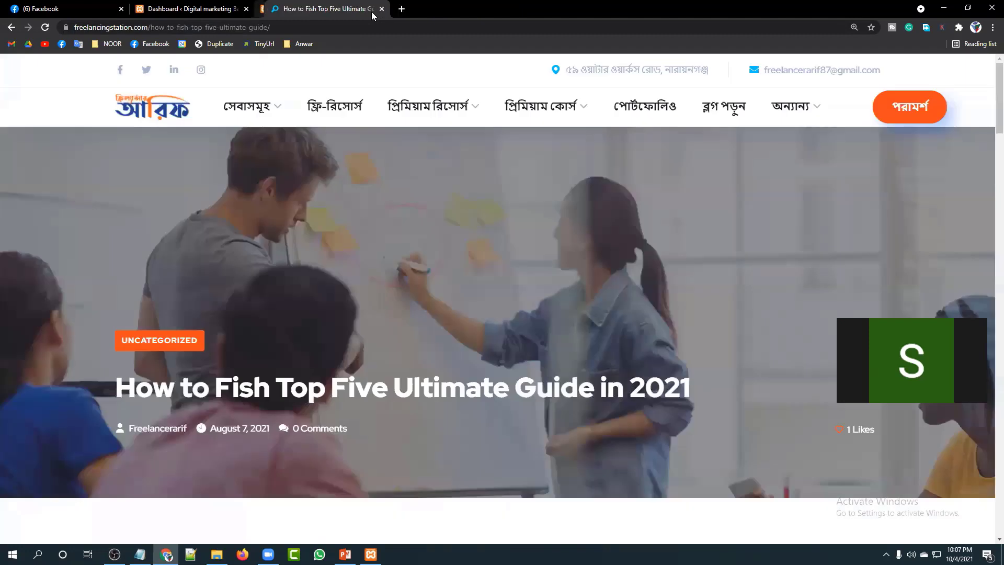
Step: Close the How to Fish tab, open the site in a background tab, and launch Appearance > Customize
key("ctrl+w")
right_click(47, 60)
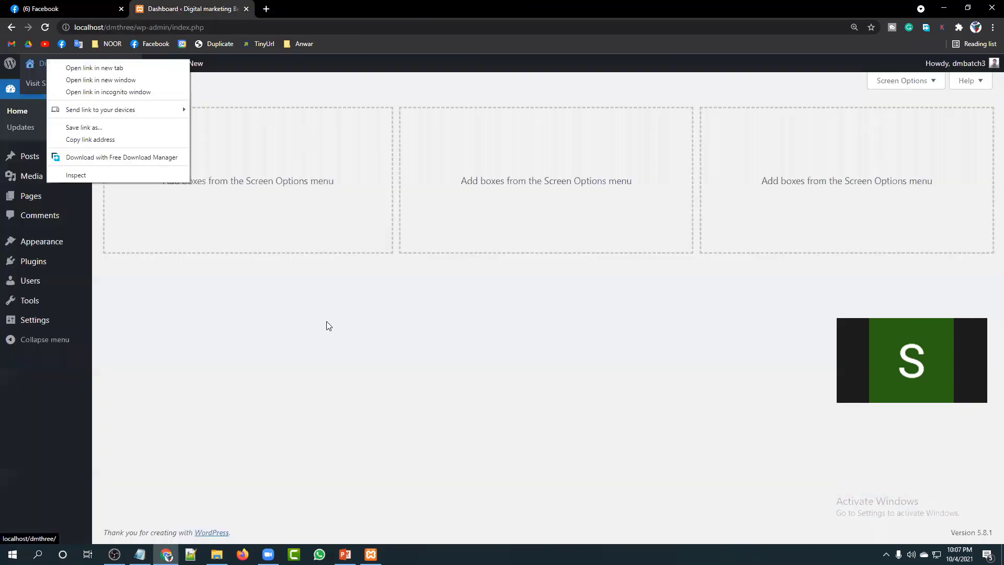
key("t")
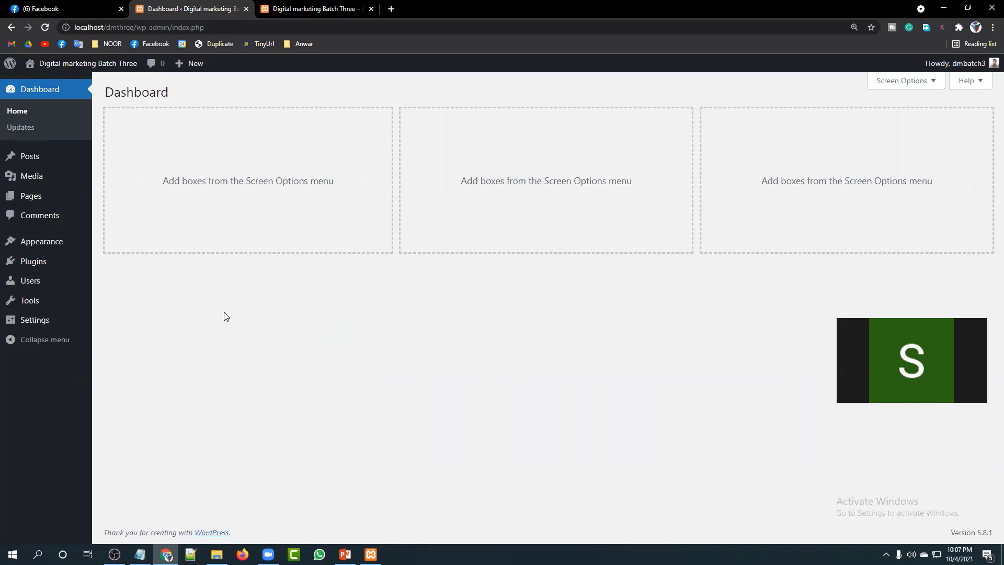
mouse_move(50, 246)
left_click(136, 260)
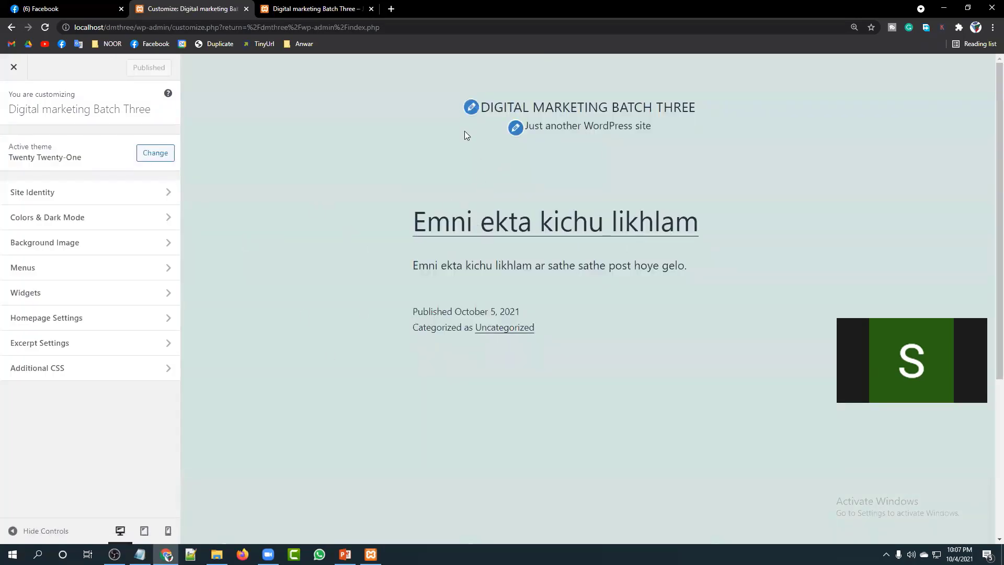
Step: In Site Identity, change the site title to 'Digital marketing Batch 03'
left_click(471, 107)
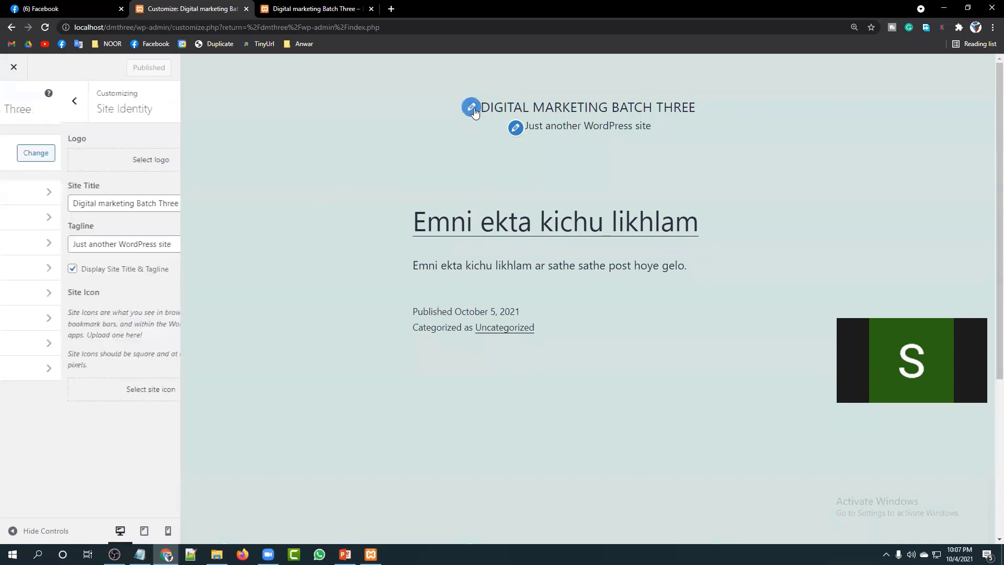
left_click_drag(127, 203, 98, 203)
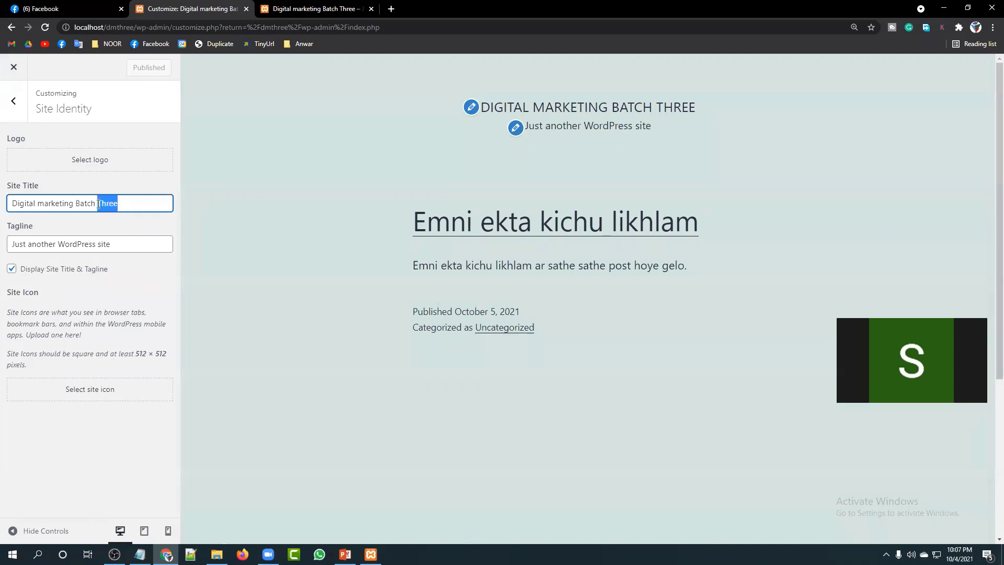
type("T03")
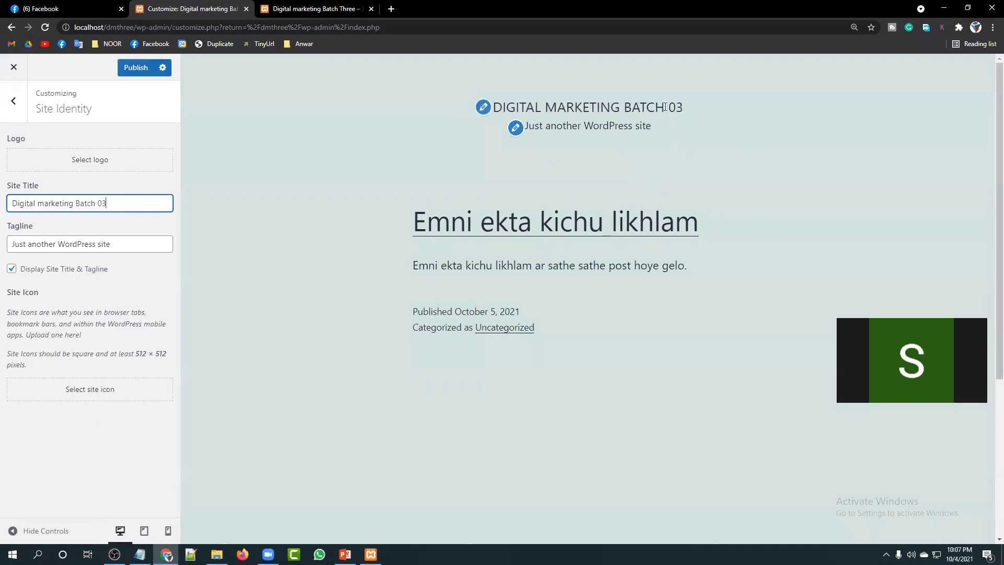
left_click_drag(686, 108, 668, 108)
left_click(668, 109)
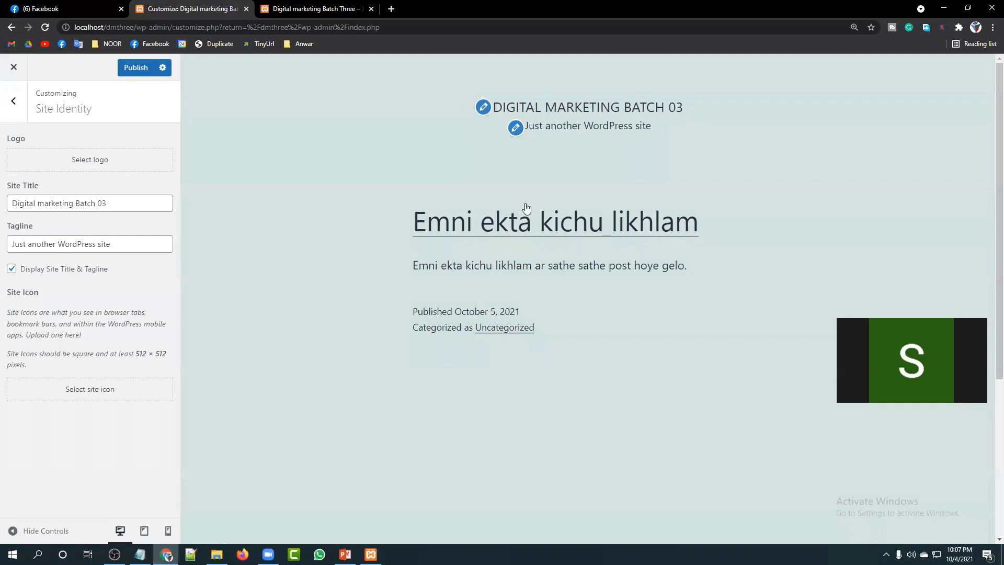
Step: Set the tagline to 'OnPage Seo Practice', publish, and close the Customizer
left_click_drag(130, 246, 9, 236)
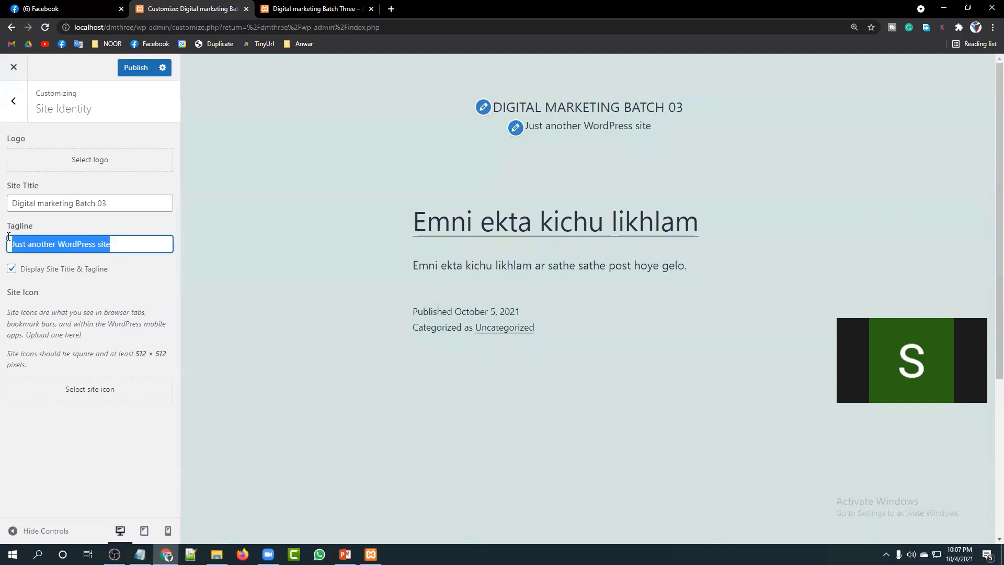
key("BackSpace")
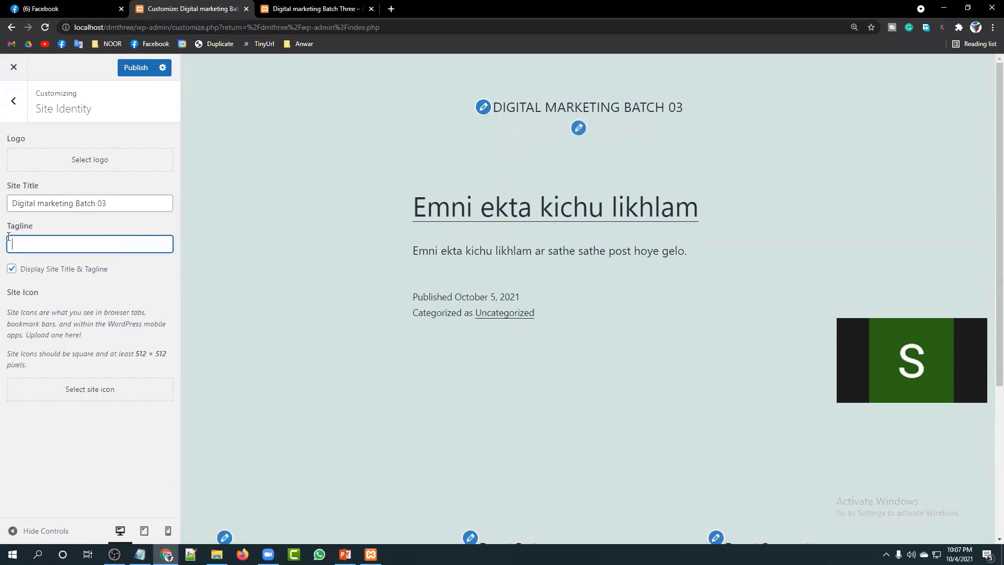
type("OnPage Seo P")
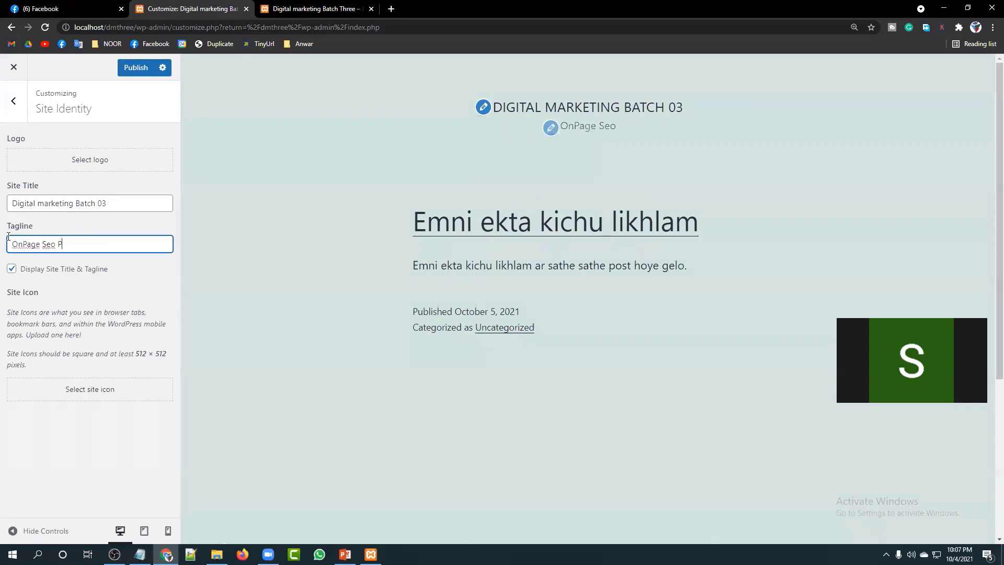
type("racti")
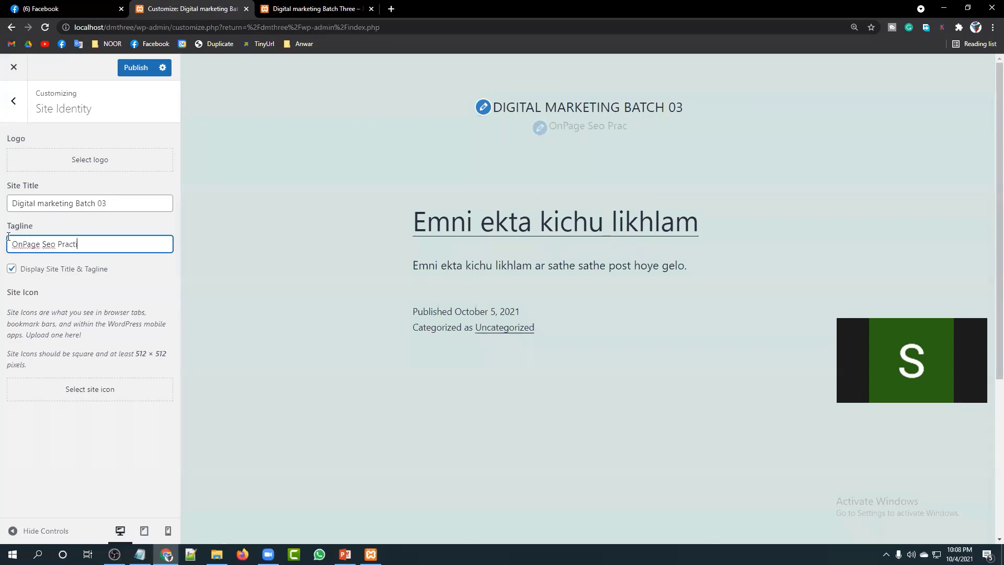
type("se")
left_click(198, 301)
left_click(70, 246)
right_click(71, 246)
left_click(97, 253)
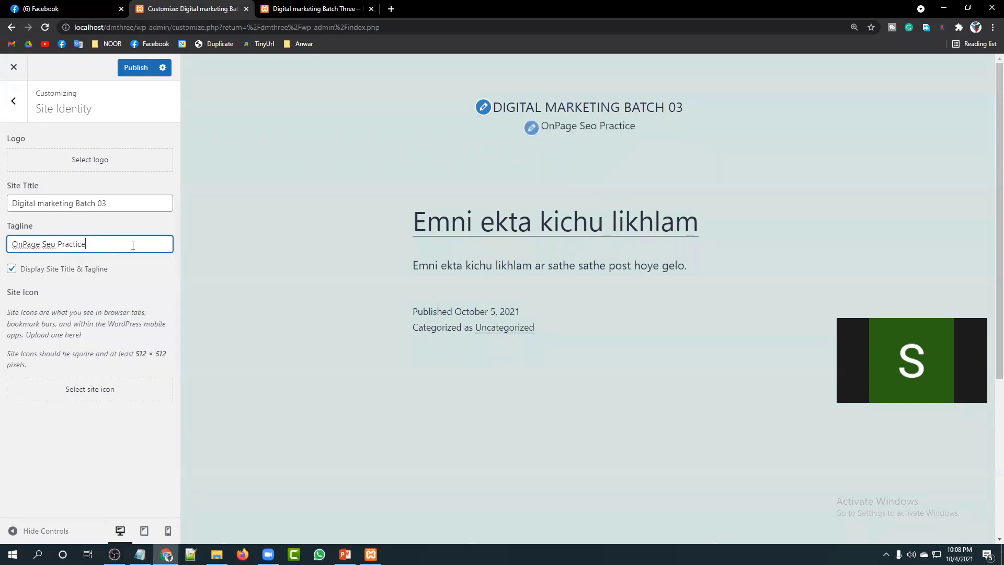
left_click(135, 67)
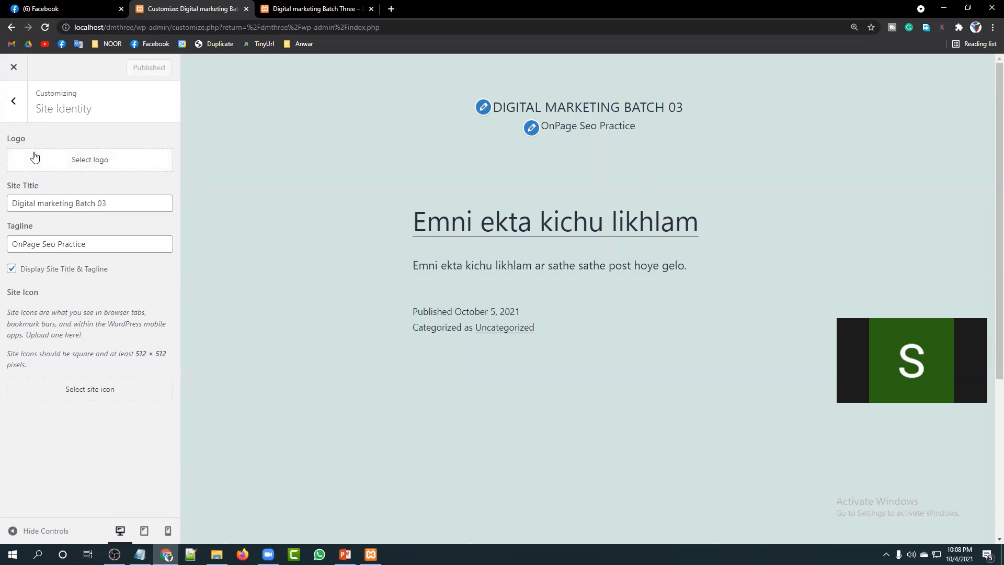
left_click(13, 67)
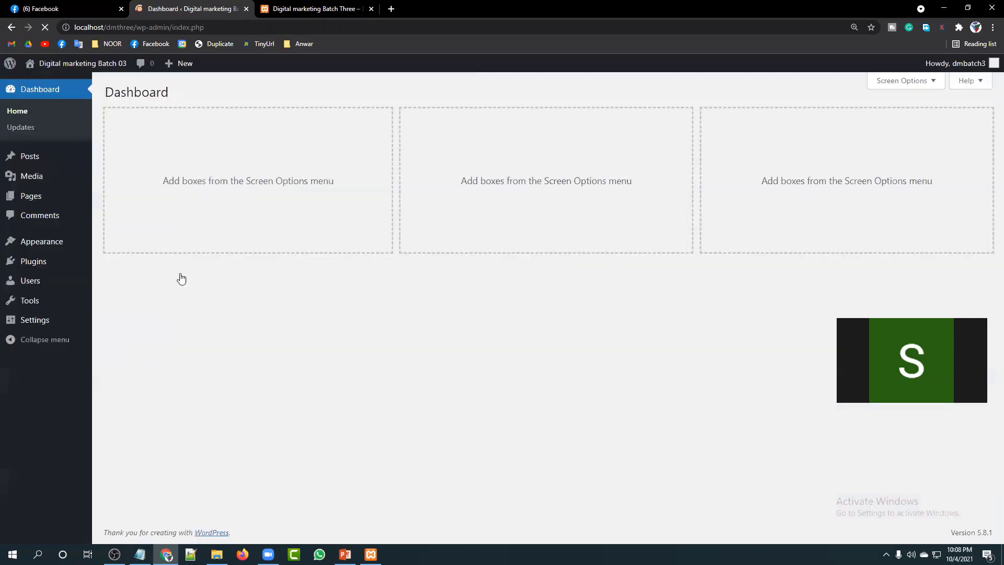
Step: Open the Appearance > Menus page to start building a navigation menu
mouse_move(43, 247)
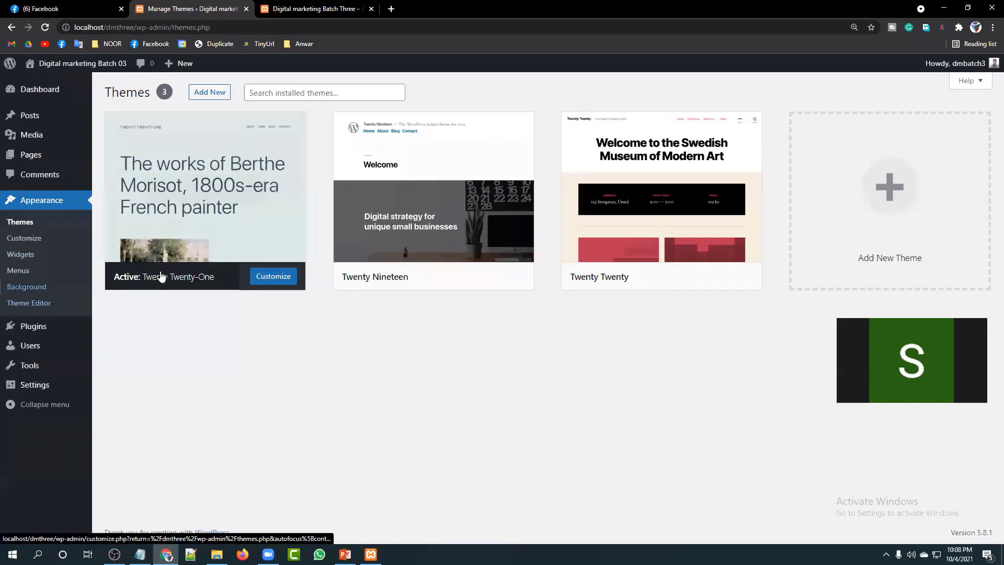
left_click(20, 272)
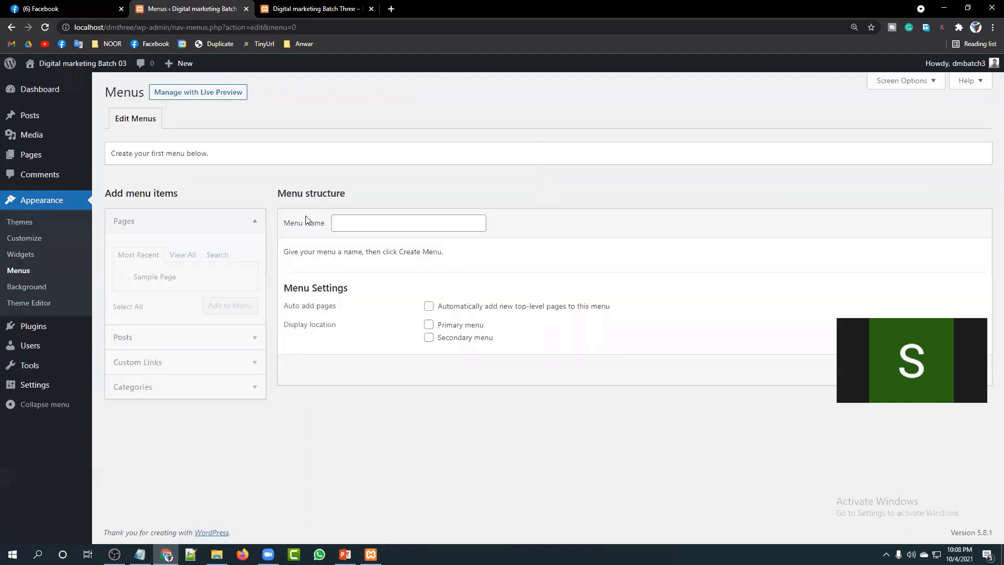
Step: Open freelancingstation.com in a new tab and explore its services and premium courses menus
left_click(391, 9)
type("free")
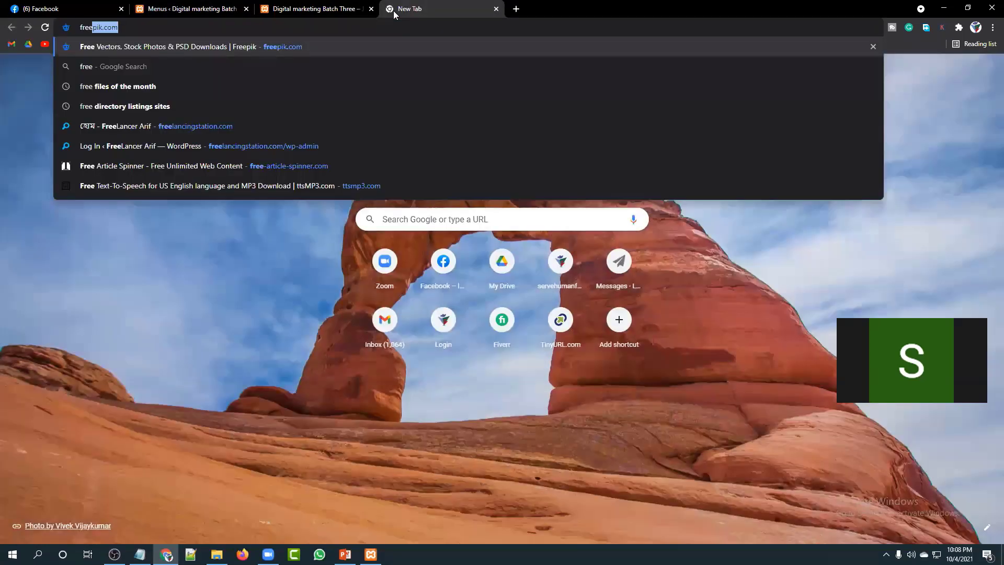
type("l")
key("Return")
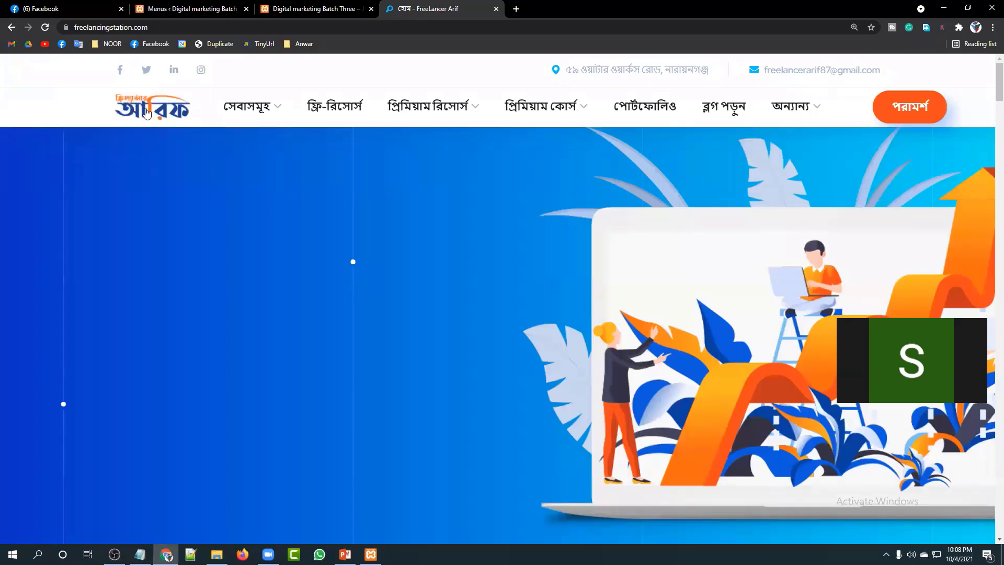
left_click(278, 108)
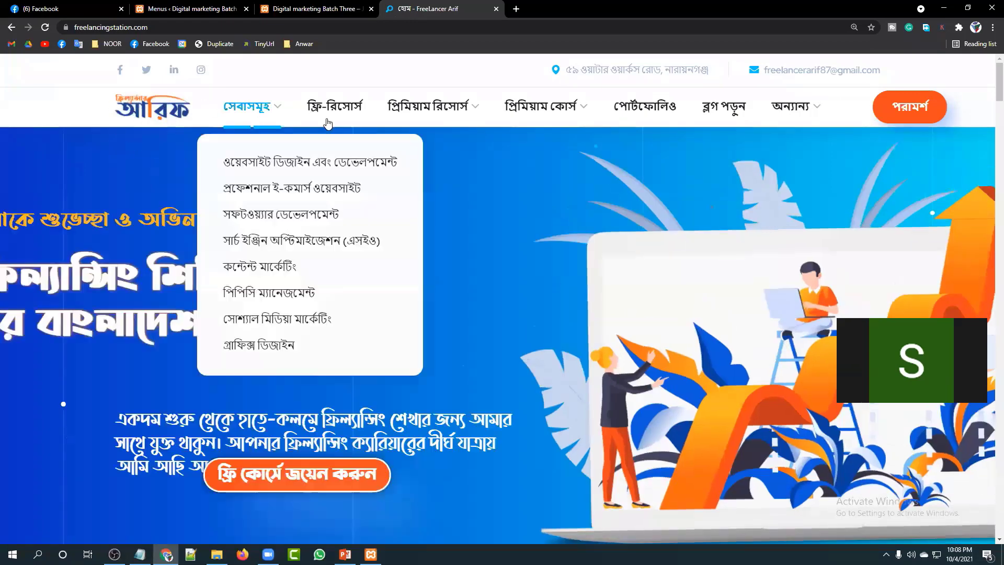
left_click(556, 120)
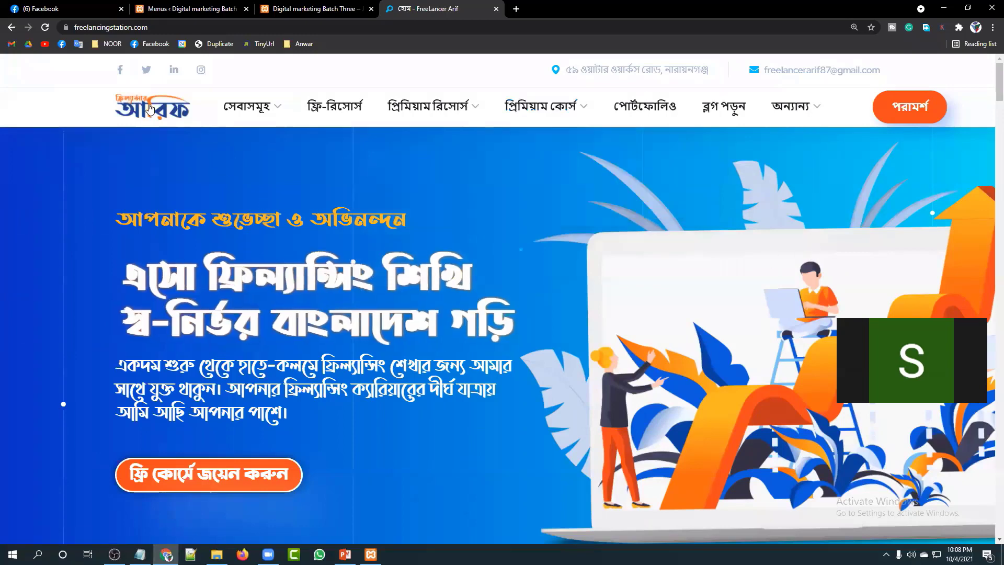
left_click_drag(150, 108, 658, 113)
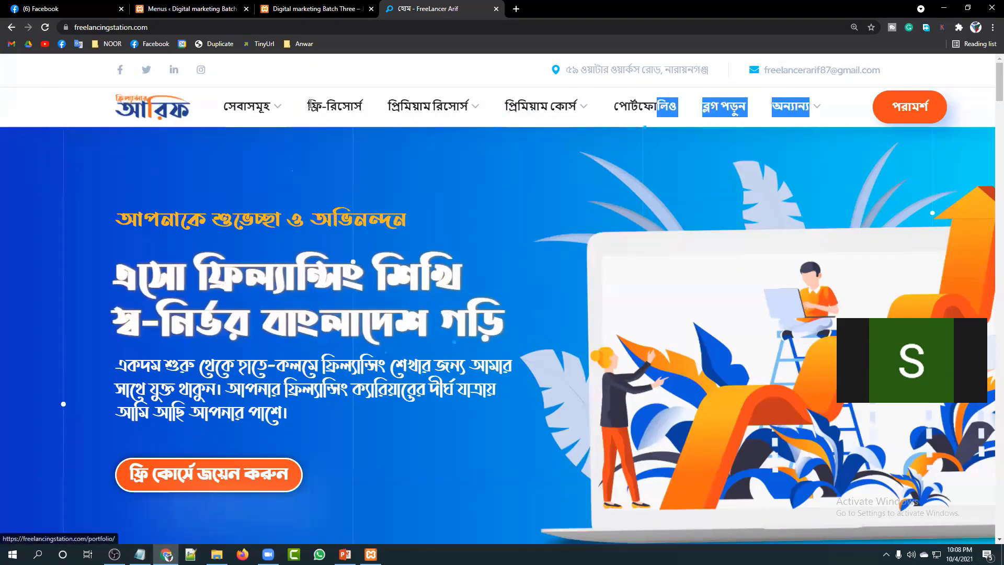
Step: Open servehumanfoundation.org in another tab, then return to the WordPress Menus page
left_click(521, 9)
type("servehumanfoundation.org")
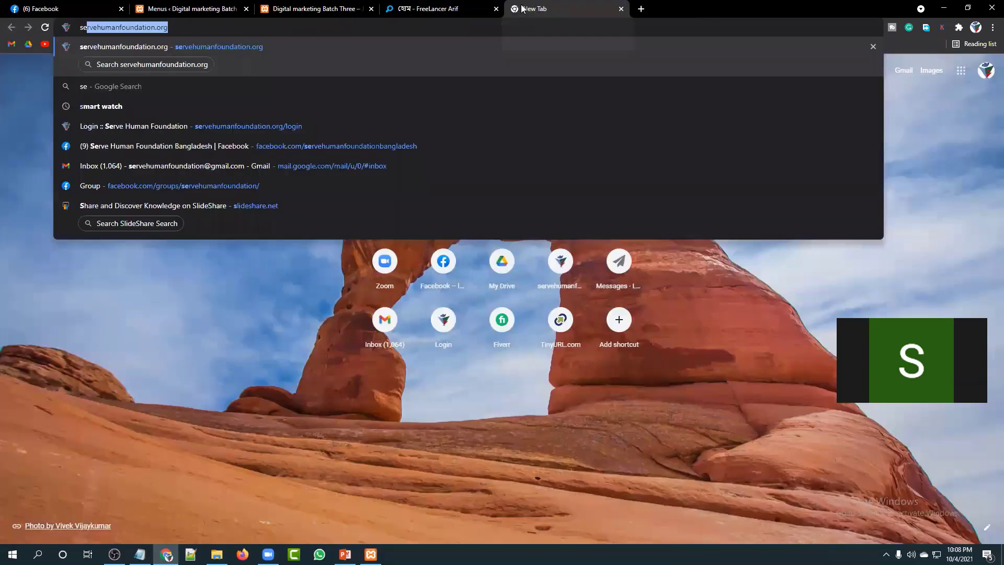
key("Return")
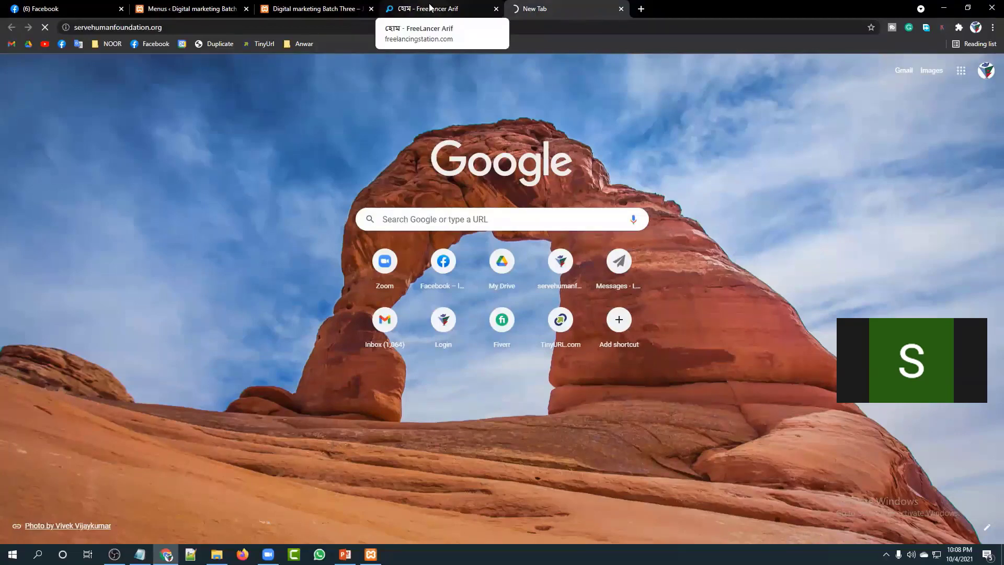
left_click(430, 9)
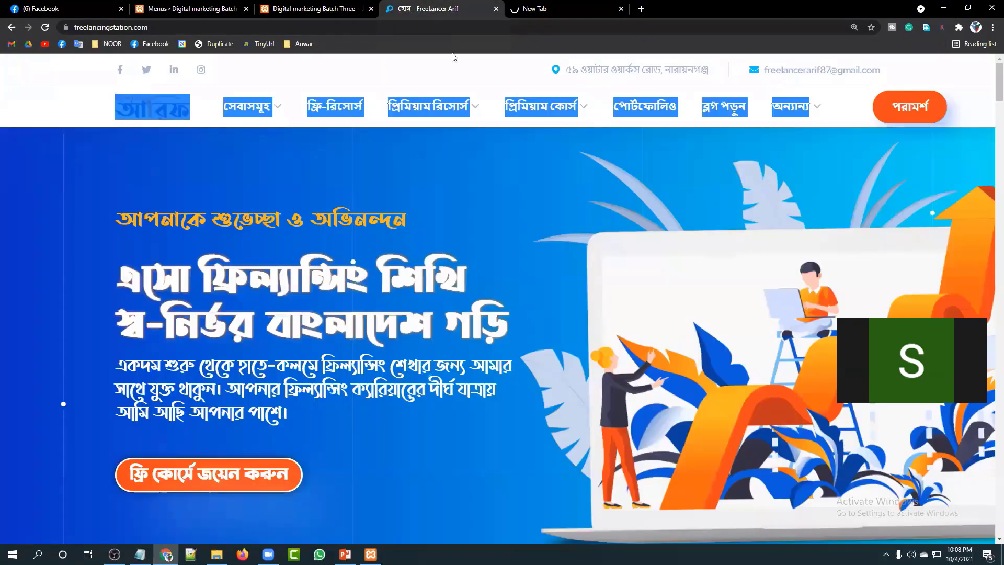
left_click(178, 8)
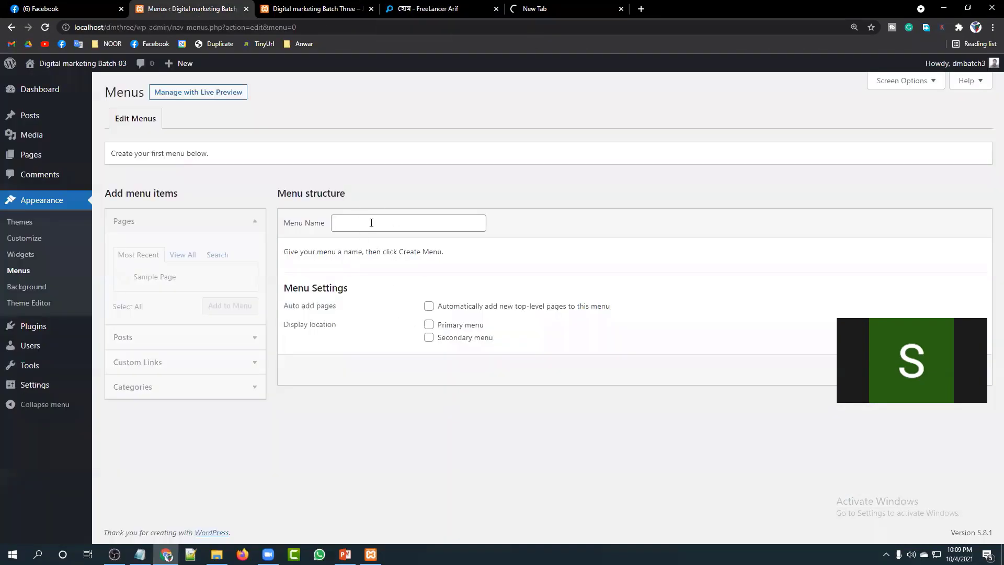
Step: Check the Background image setting in the Customizer, then go from Menus to the Theme Editor
left_click(368, 222)
left_click(619, 252)
left_click(17, 287)
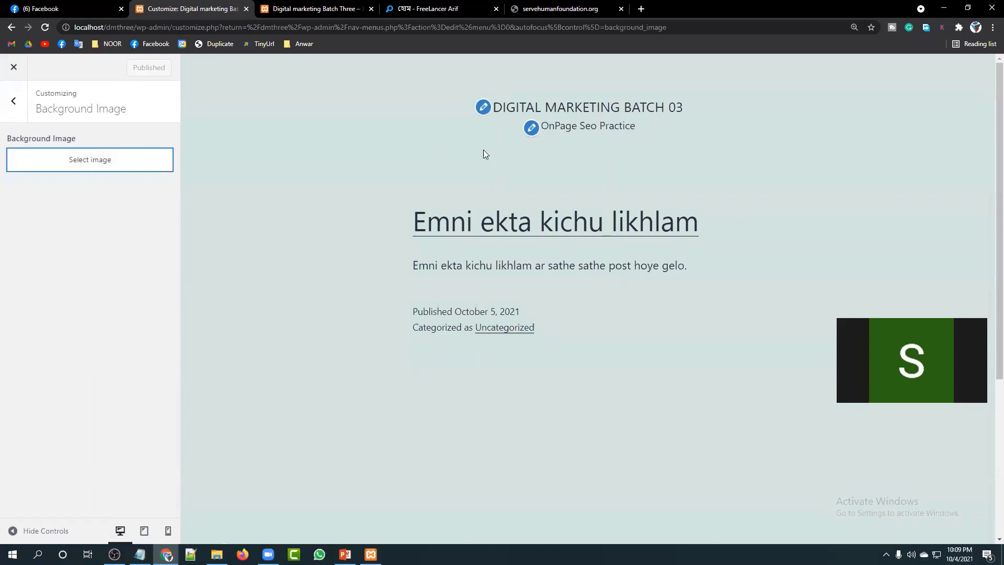
left_click(14, 64)
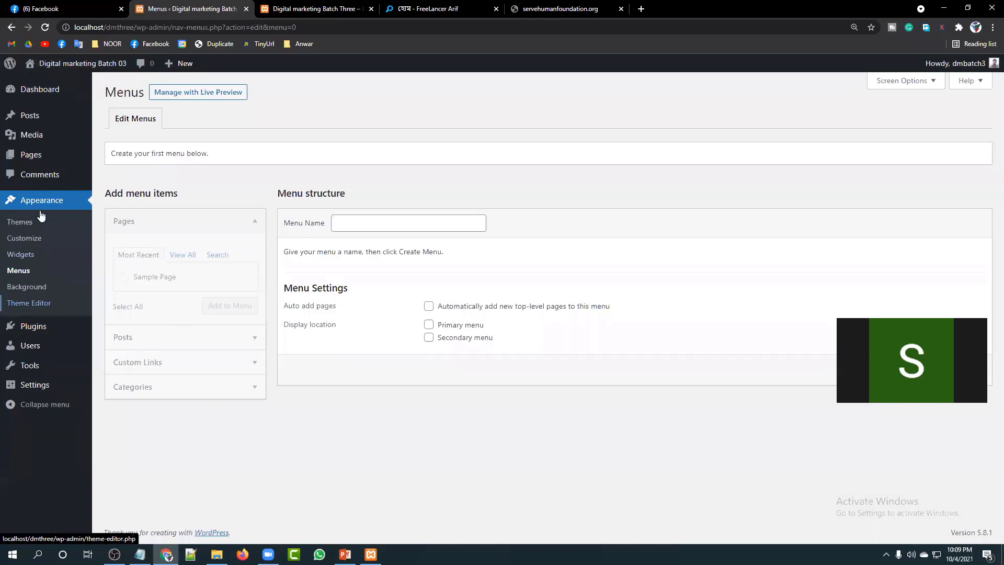
left_click(18, 303)
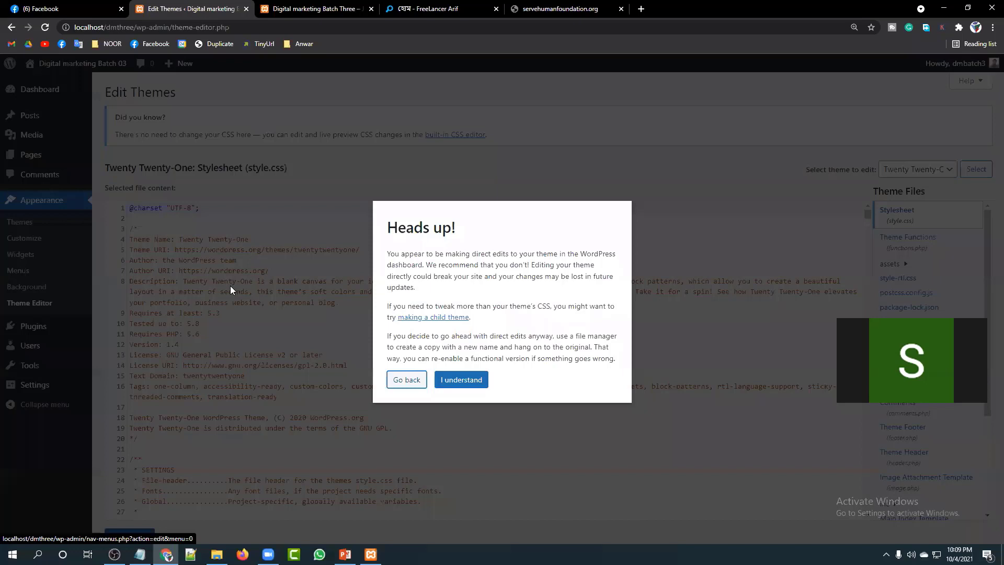
Step: Read the Heads up! warning about direct theme edits and accept it
left_click_drag(458, 229, 614, 361)
left_click(390, 231)
left_click(389, 231)
left_click(614, 360)
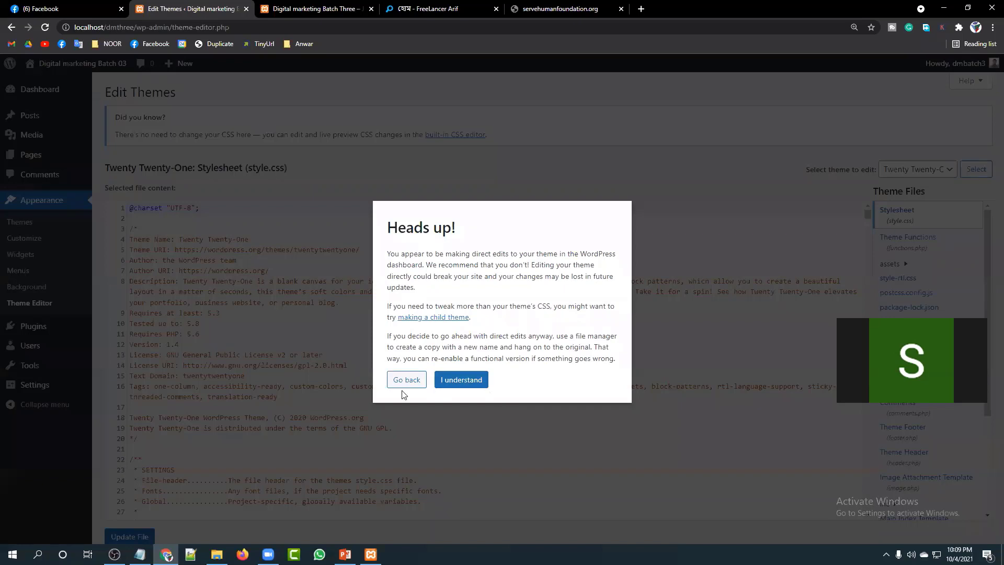
left_click(464, 380)
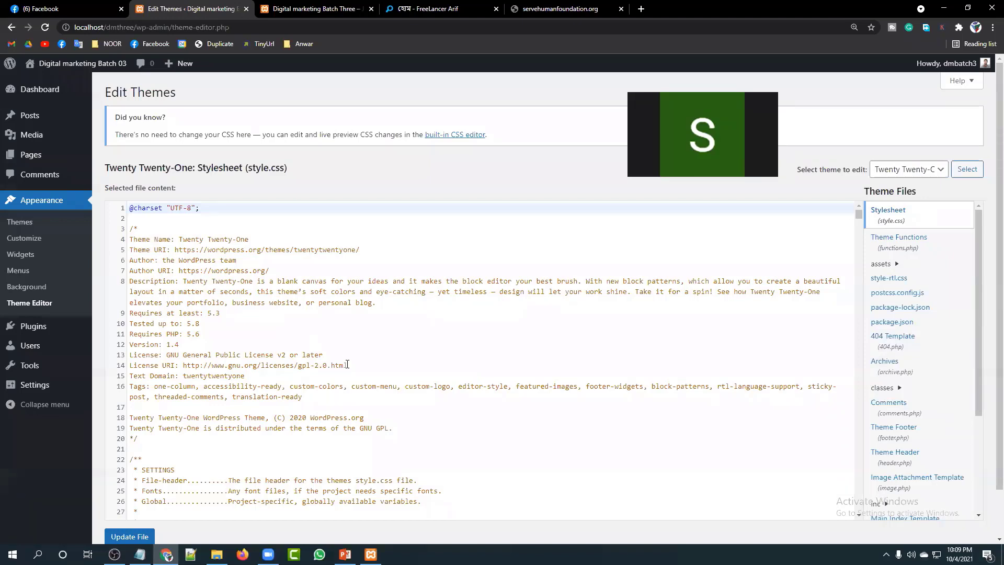
Step: Scroll through the Twenty Twenty-One style.css and back to the top, then return to Themes
scroll(347, 364, "down", 20)
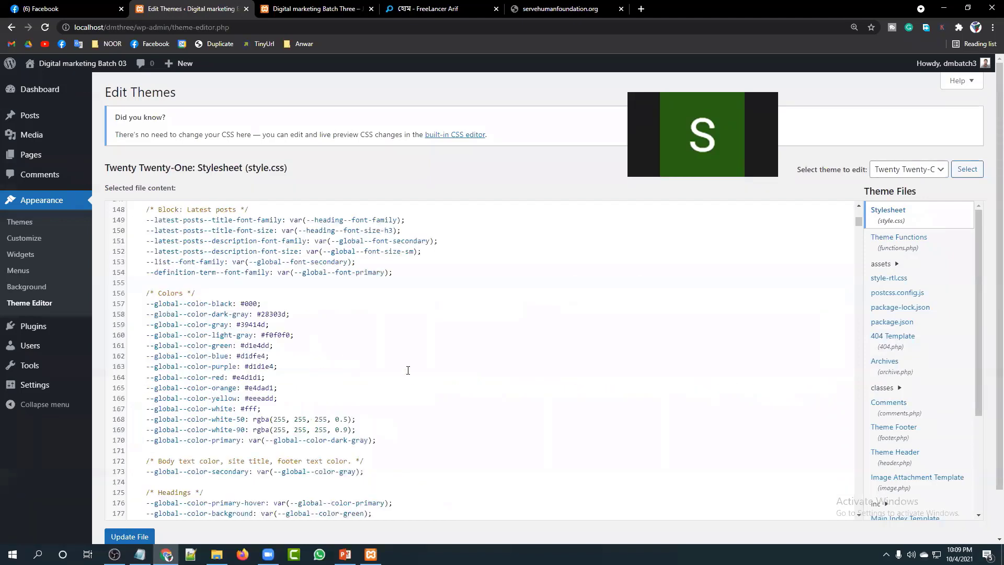
scroll(347, 363, "down", 6)
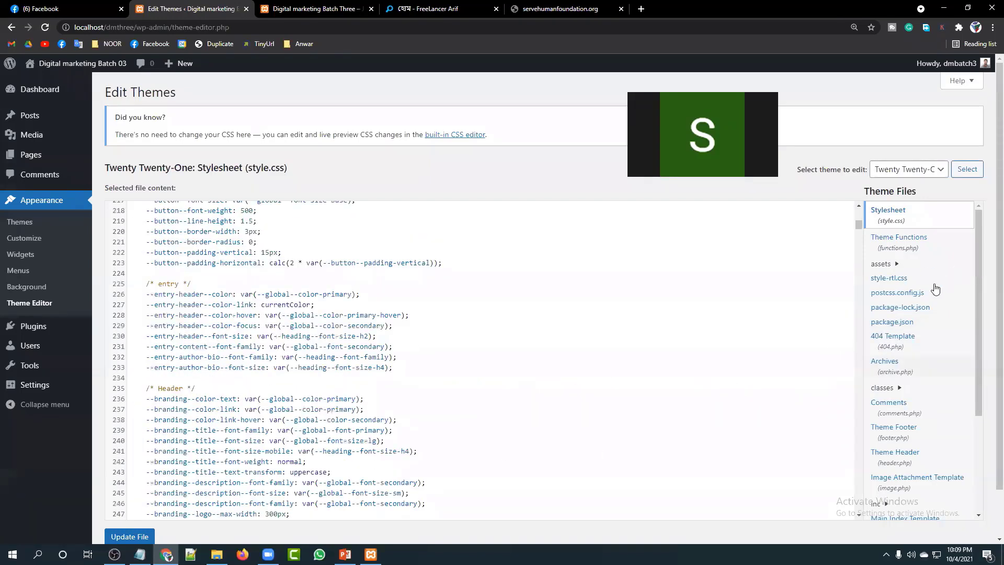
scroll(928, 330, "down", 5)
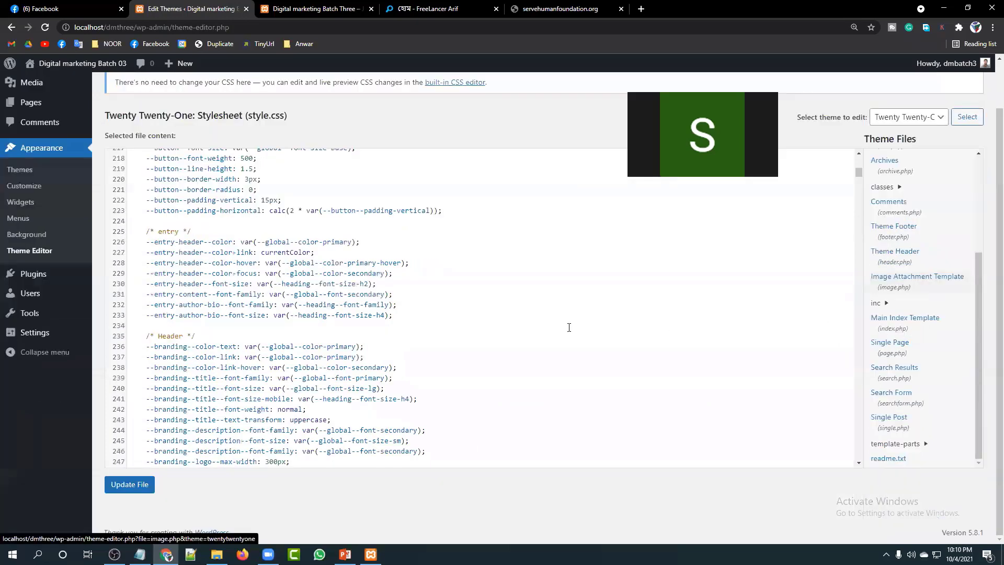
scroll(552, 328, "up", 6)
scroll(552, 329, "up", 15)
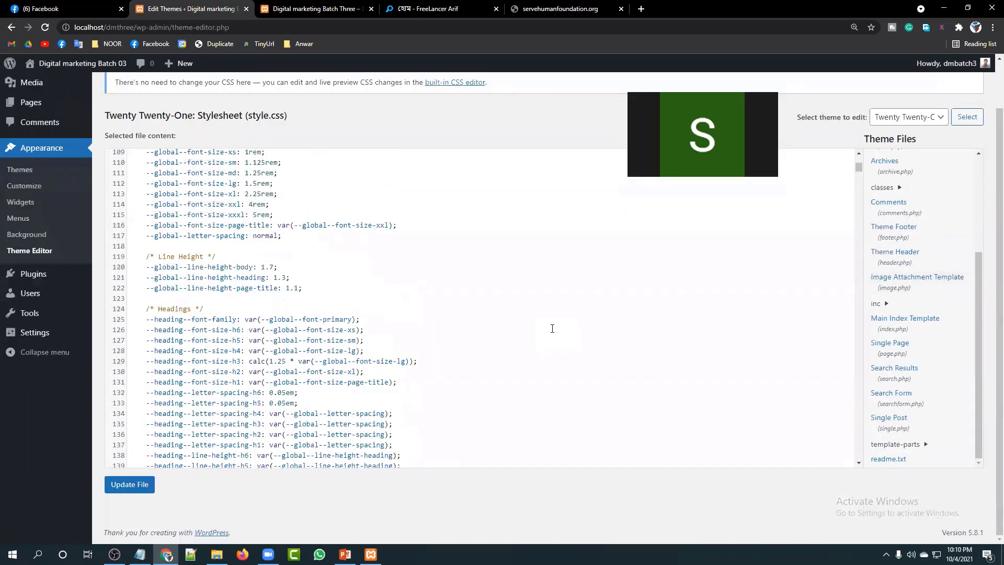
scroll(290, 334, "up", 5)
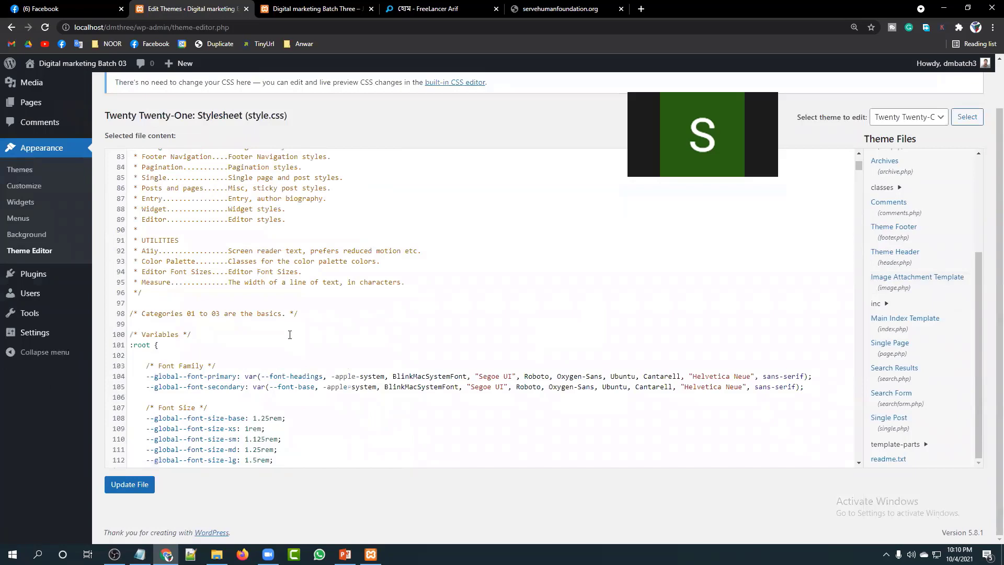
scroll(306, 333, "up", 1)
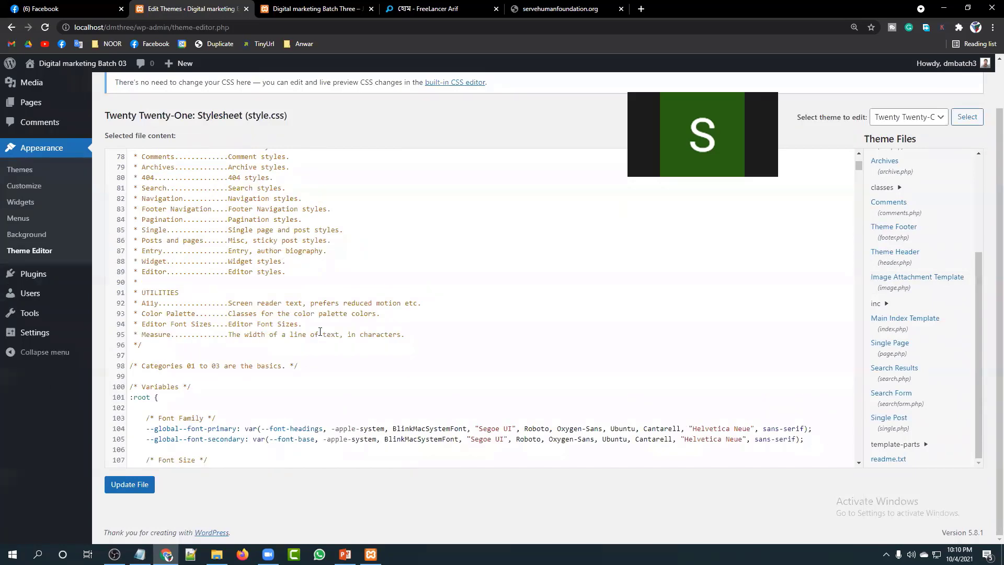
scroll(308, 335, "up", 8)
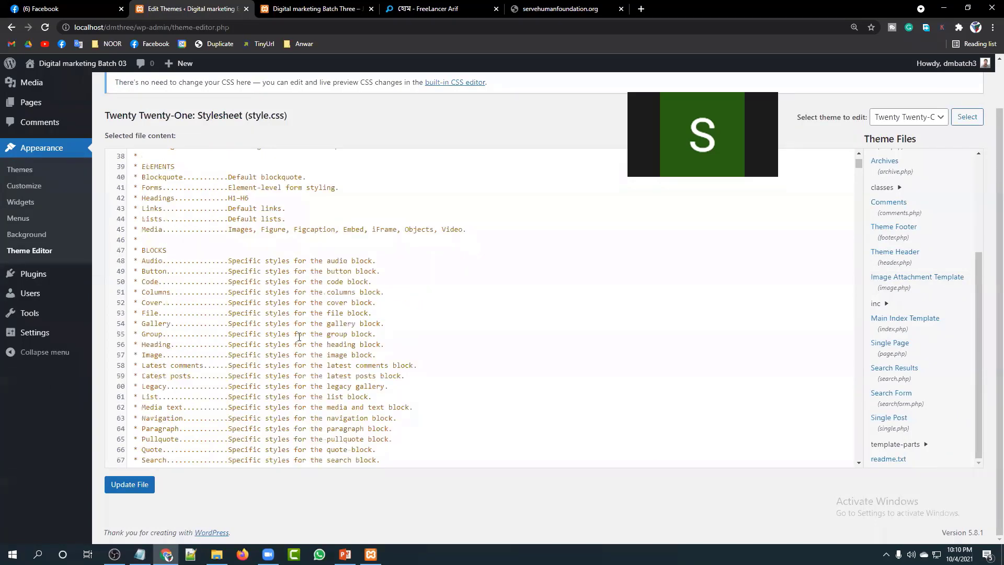
scroll(299, 337, "up", 7)
scroll(458, 211, "up", 1)
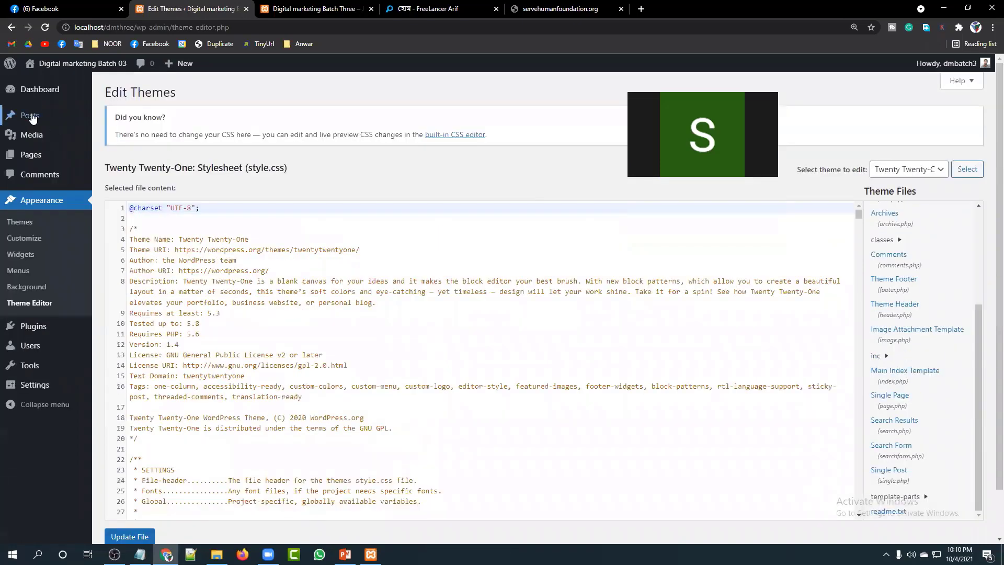
left_click(49, 208)
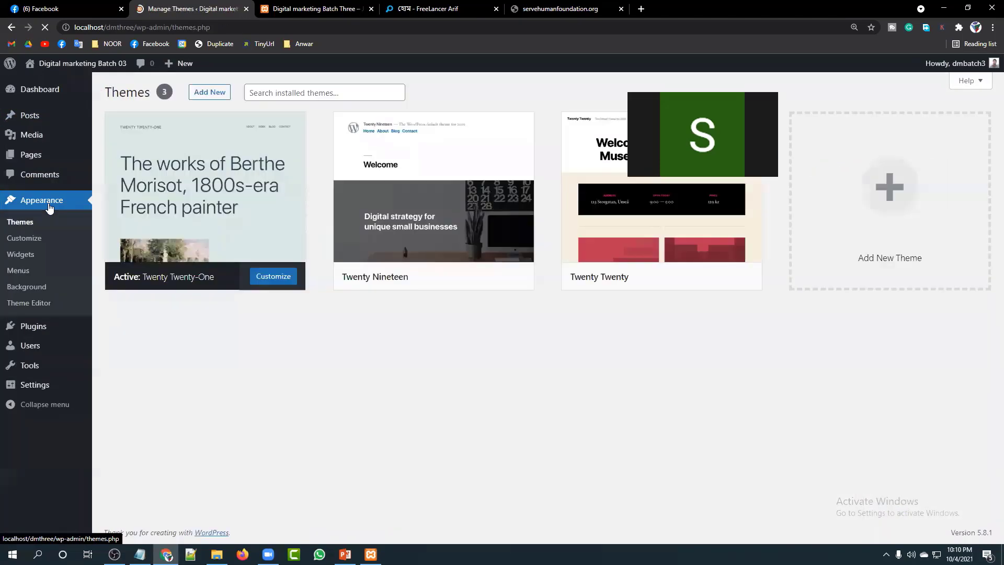
Step: Confirm the Plugins page lists no plugins, then switch to the freelancingstation.com tab
left_click(32, 326)
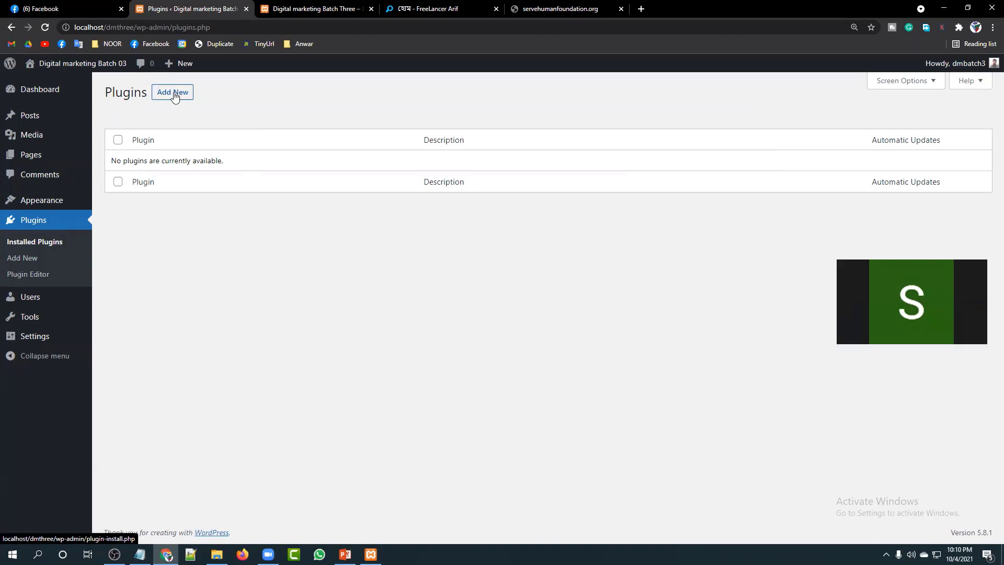
left_click(441, 8)
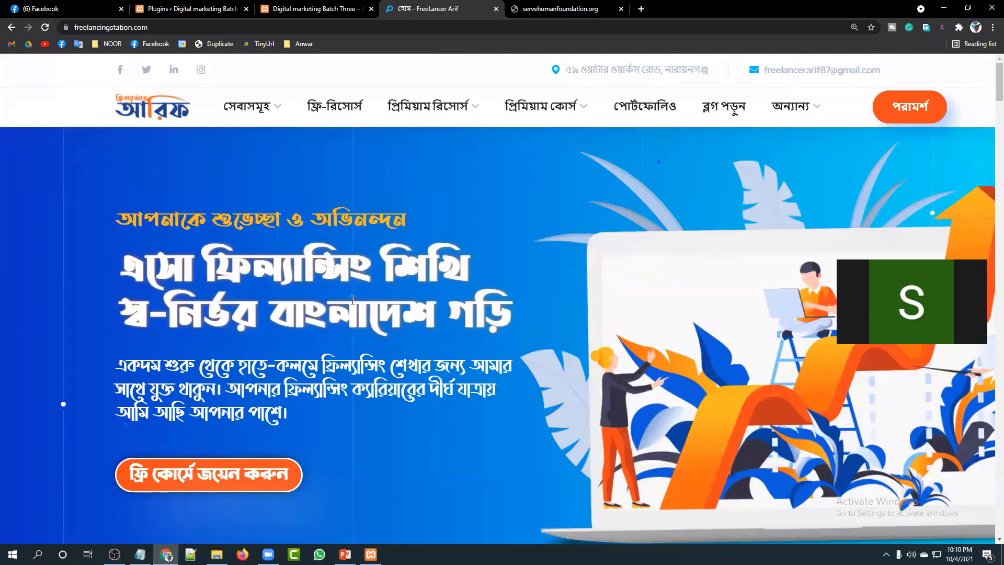
Step: Scroll the freelancingstation.com homepage down to its footer, then return to the WordPress Plugins tab
scroll(375, 296, "down", 1)
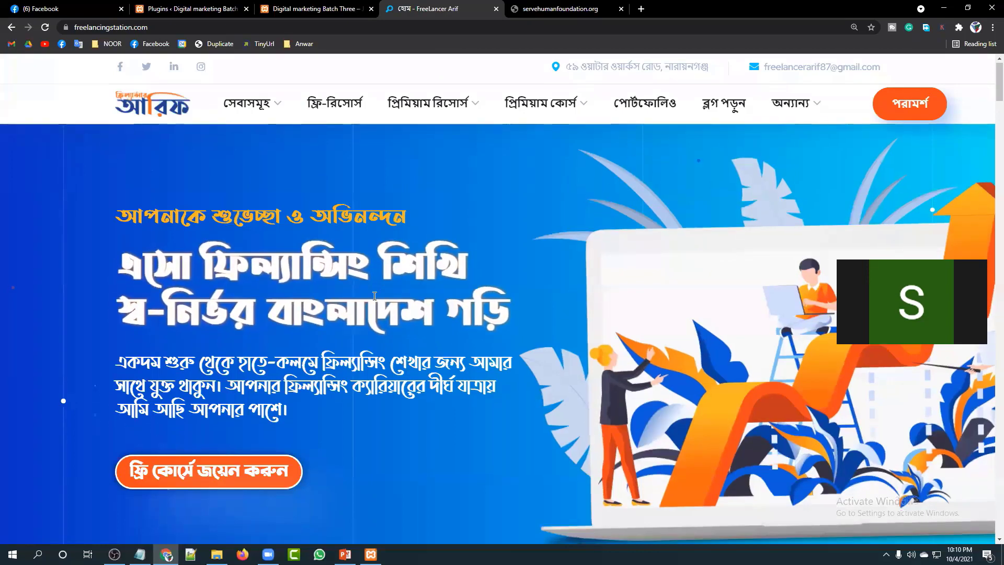
scroll(374, 296, "down", 5)
scroll(269, 261, "down", 5)
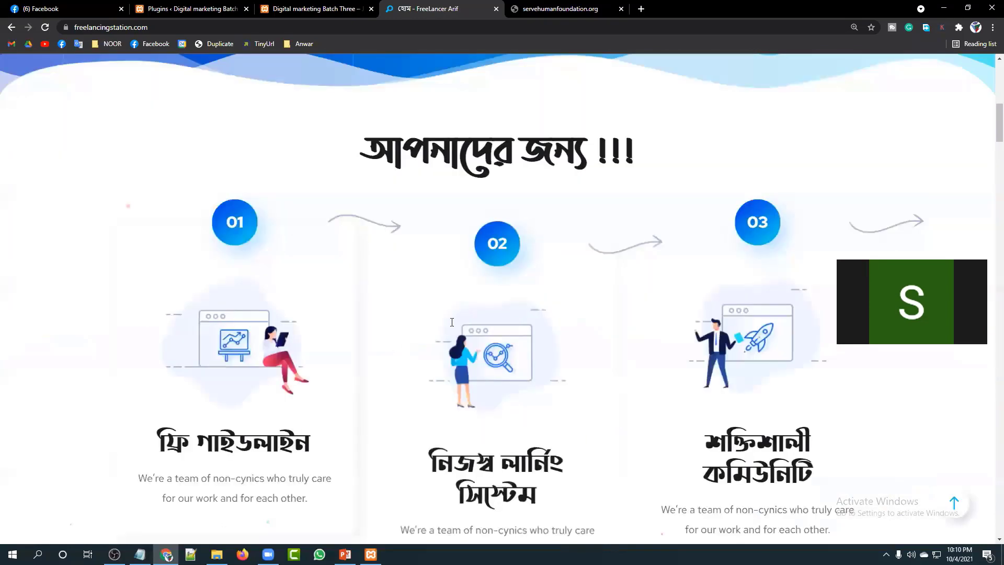
scroll(352, 338, "down", 7)
scroll(415, 233, "up", 3)
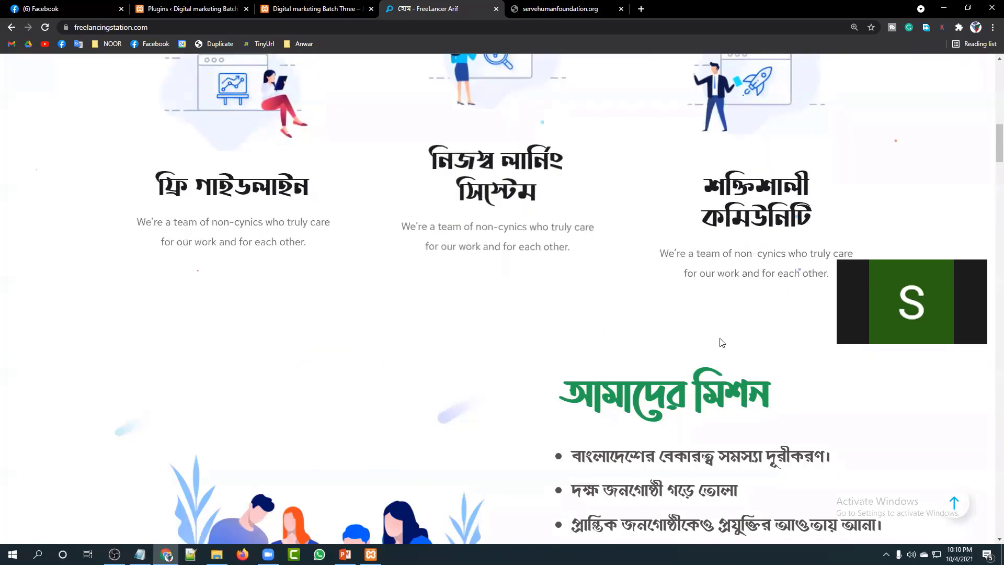
scroll(531, 352, "down", 1)
scroll(523, 346, "down", 8)
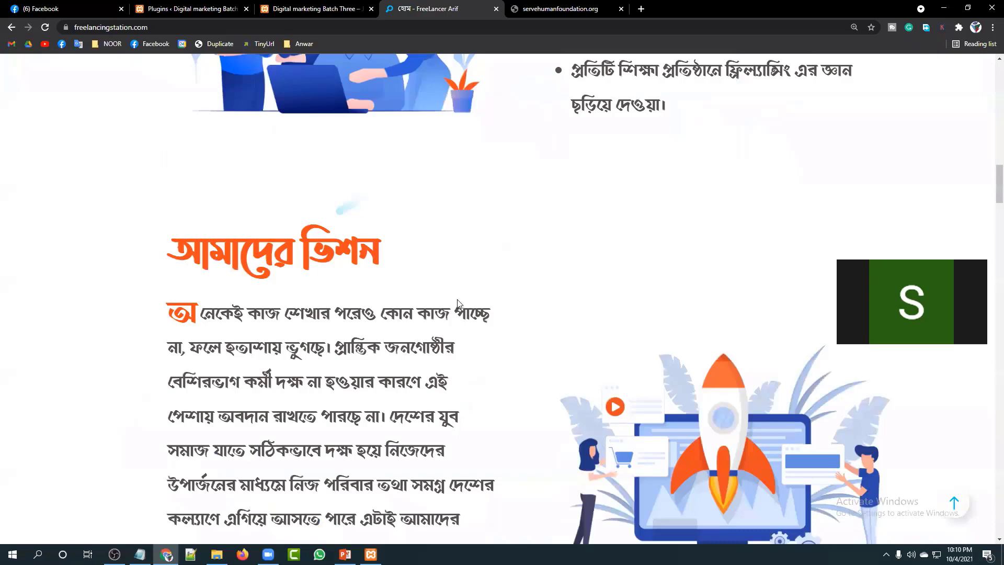
scroll(458, 303, "down", 10)
scroll(547, 415, "down", 10)
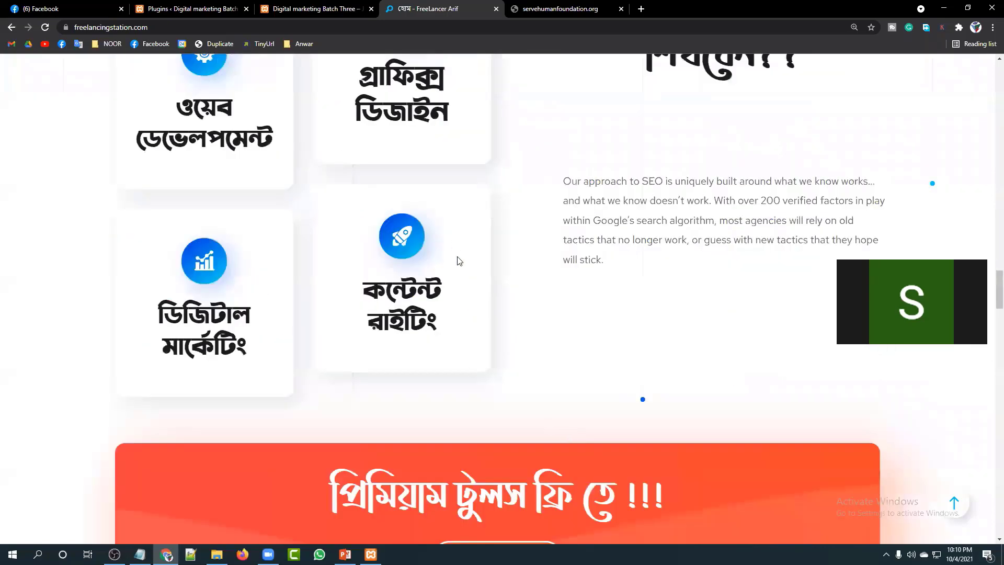
scroll(452, 293, "down", 15)
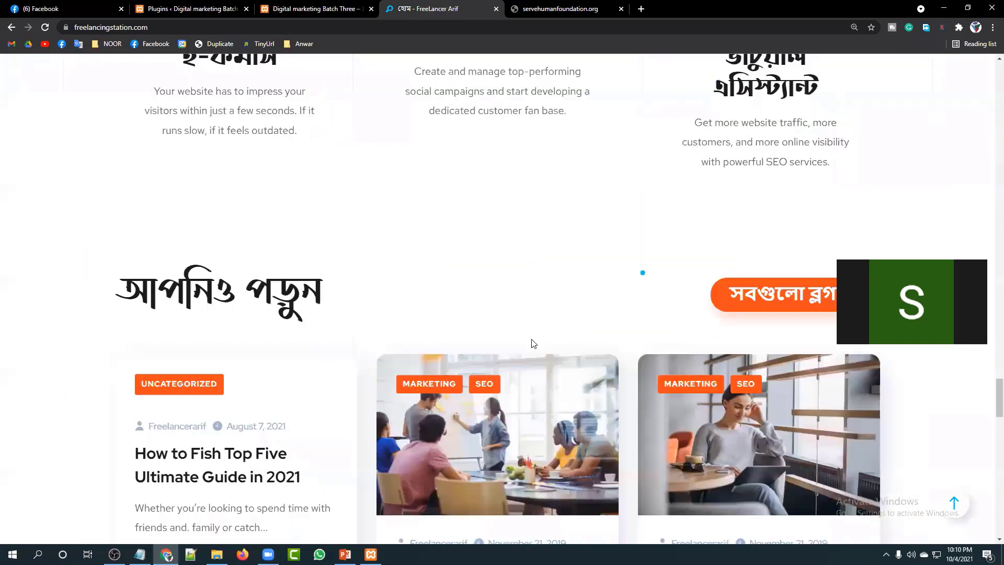
scroll(532, 340, "down", 10)
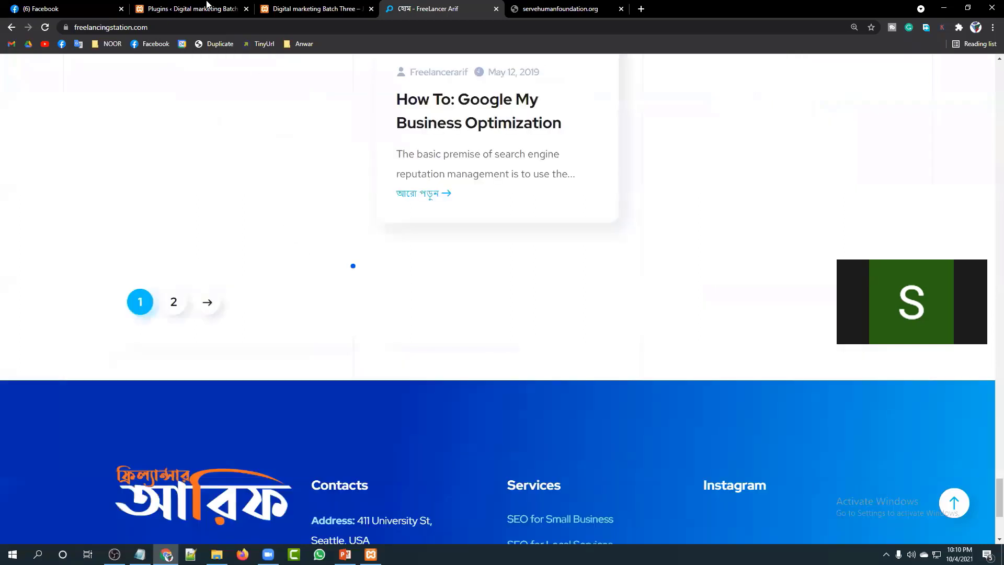
left_click(161, 7)
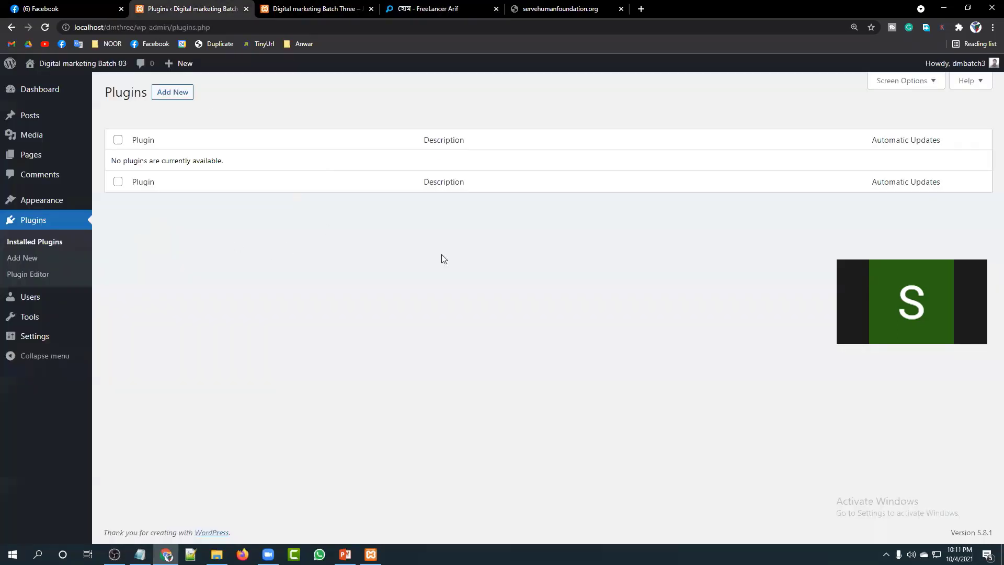
Step: Open Plugins > Add New and browse featured plugins like Classic Editor, Akismet and Jetpack
left_click(178, 93)
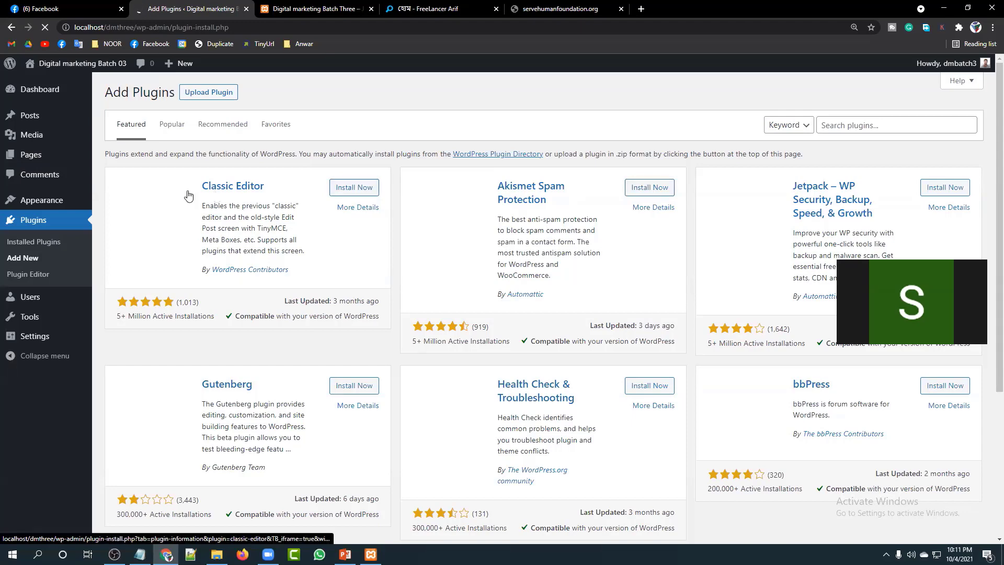
scroll(518, 277, "down", 2)
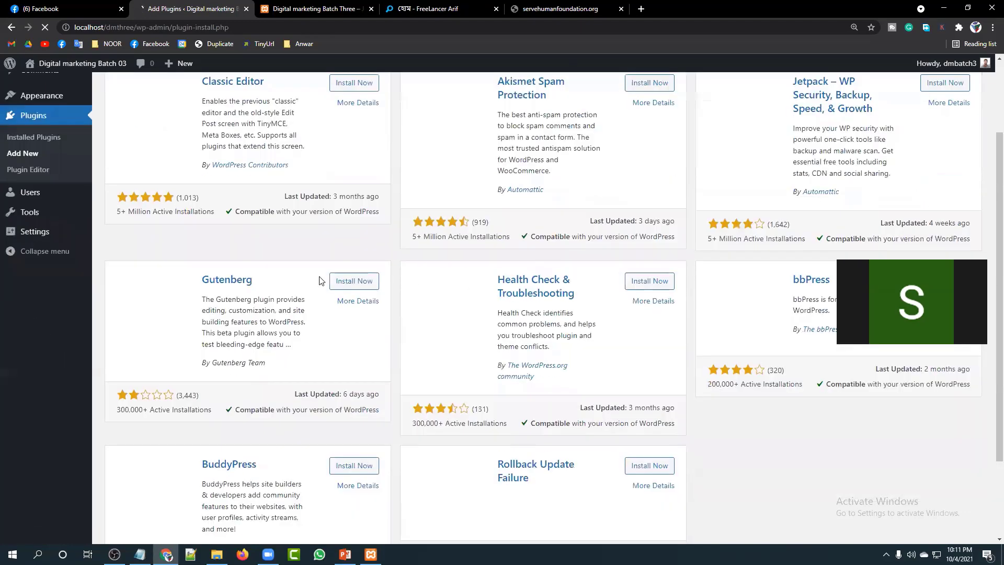
scroll(538, 264, "down", 2)
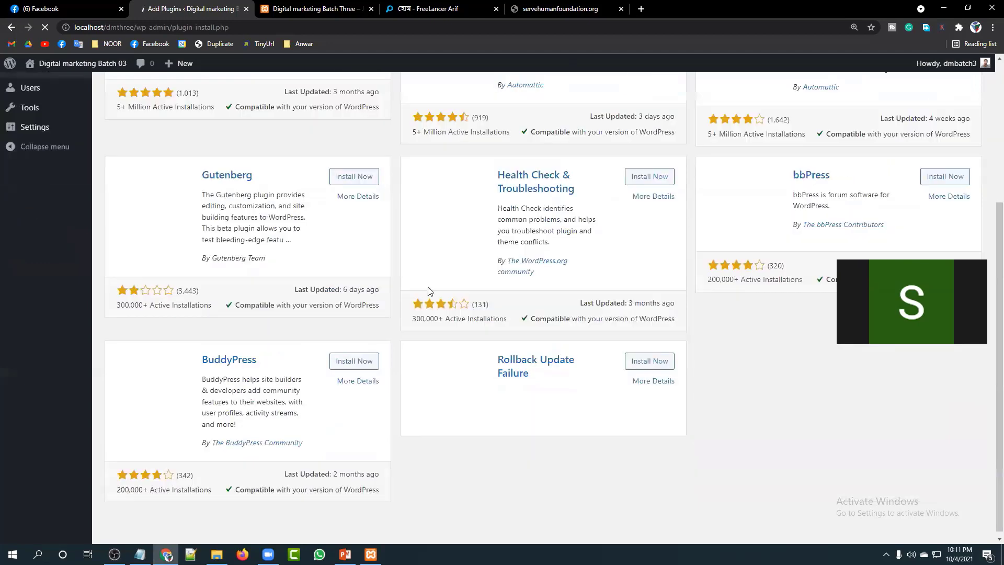
scroll(606, 413, "up", 2)
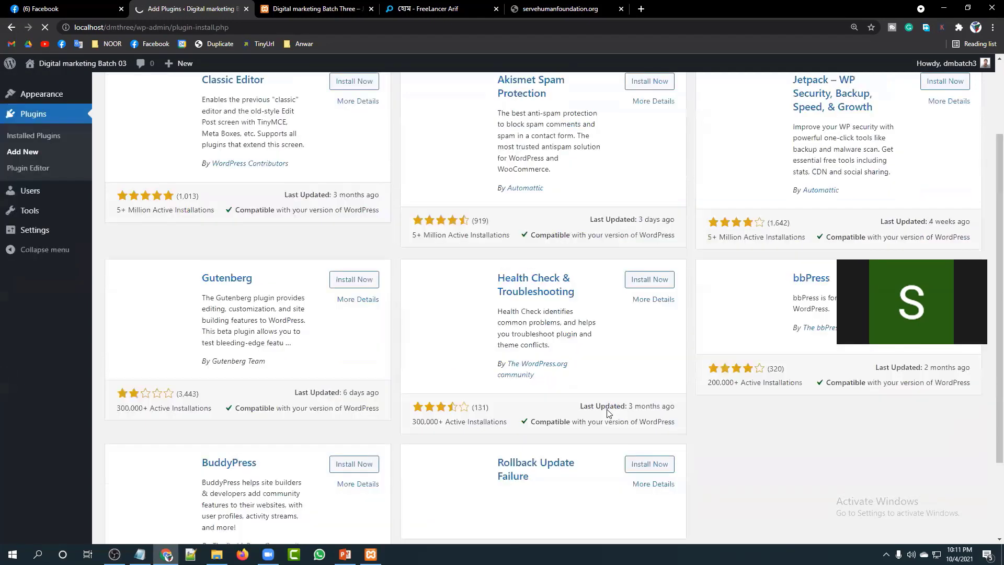
scroll(421, 326, "up", 2)
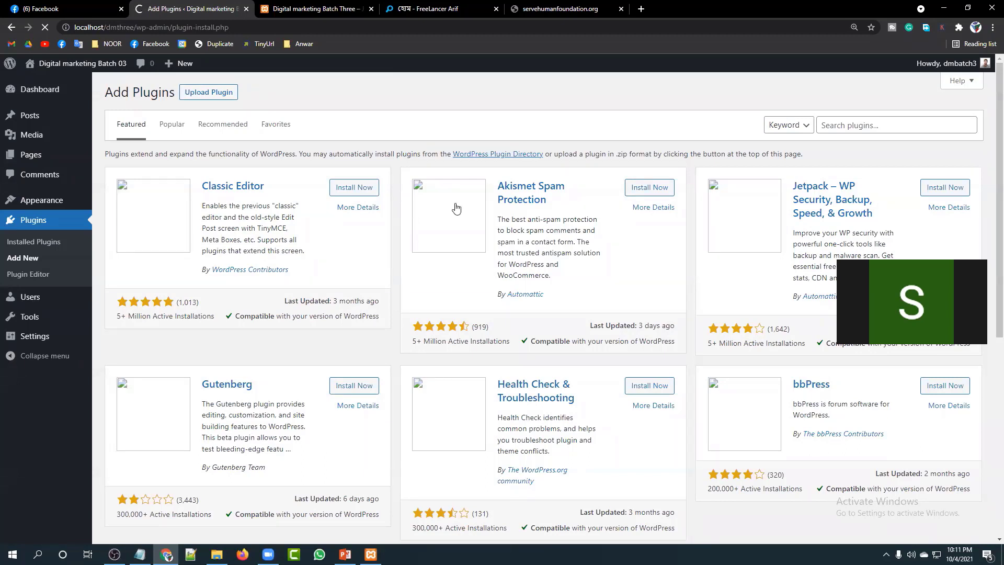
left_click(842, 127)
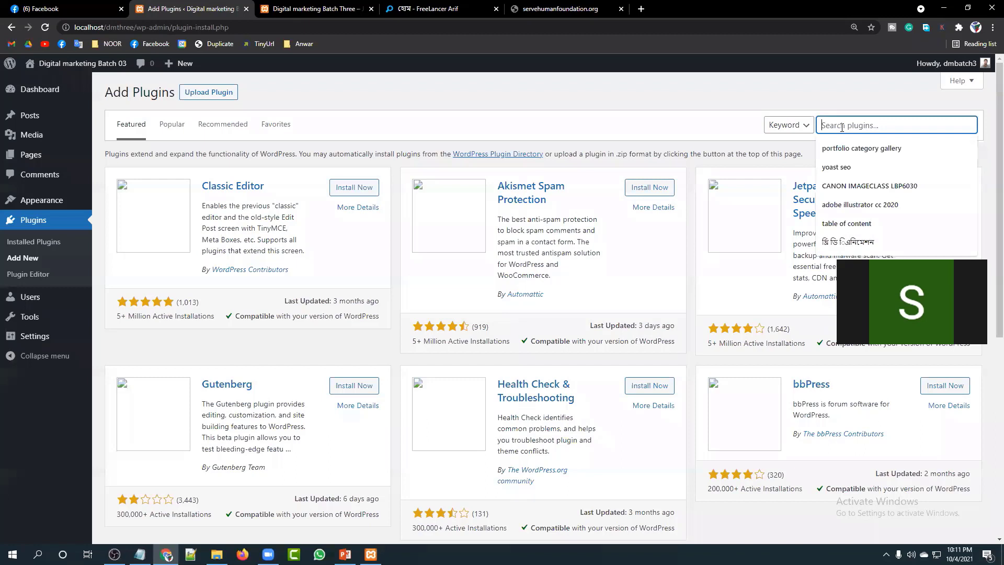
type("yo")
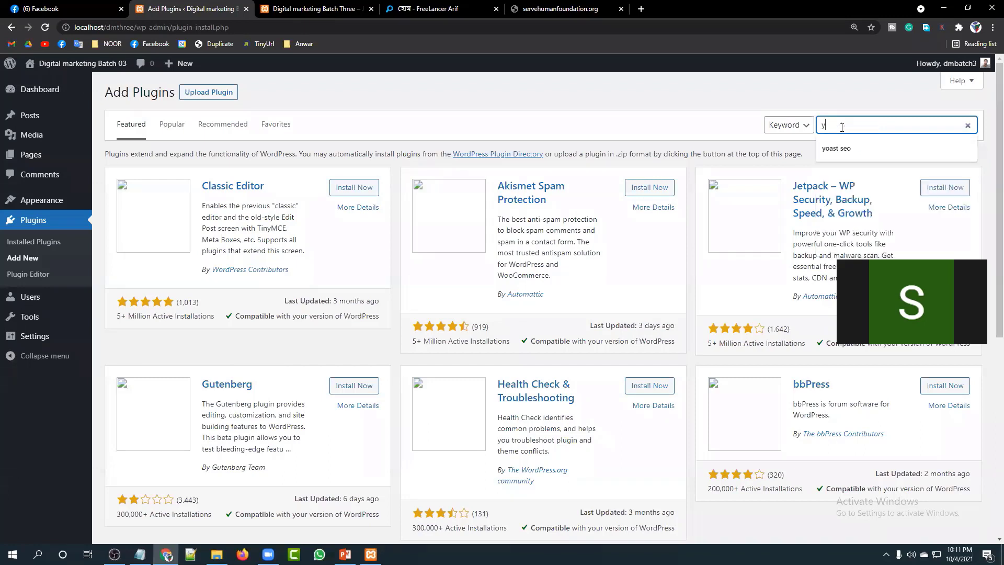
type("ast seo")
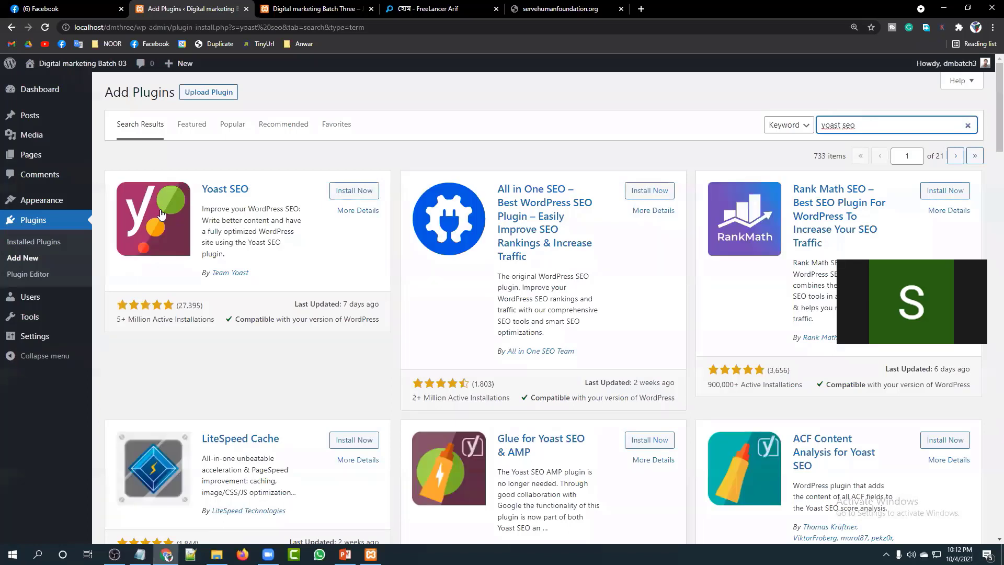
left_click_drag(282, 244, 205, 207)
left_click(205, 208)
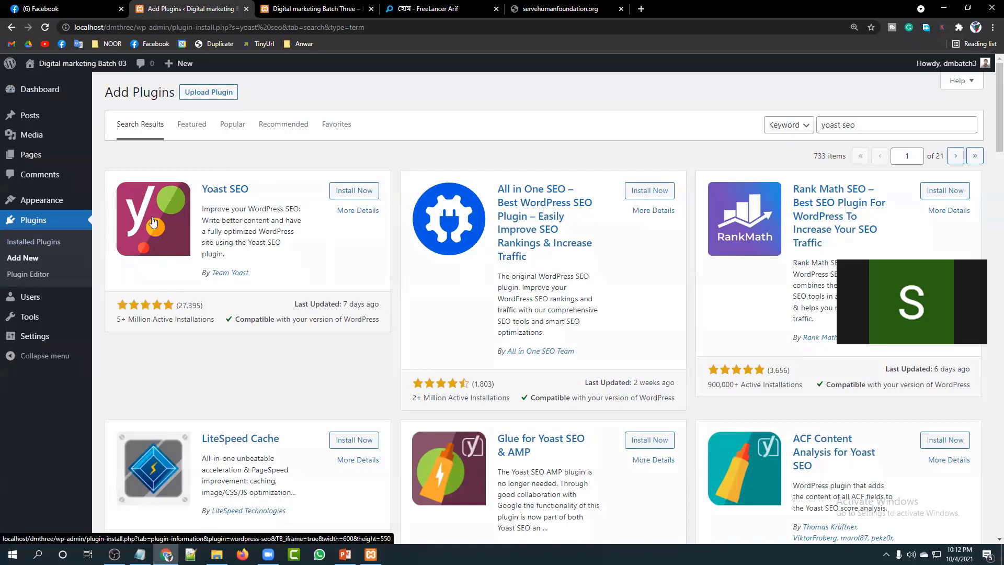
left_click_drag(252, 190, 202, 189)
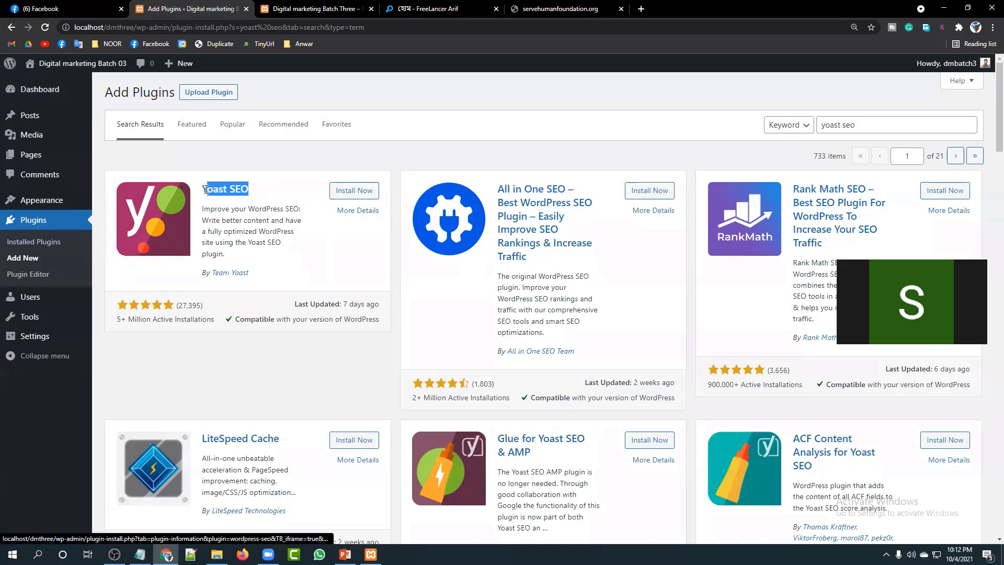
left_click(349, 202)
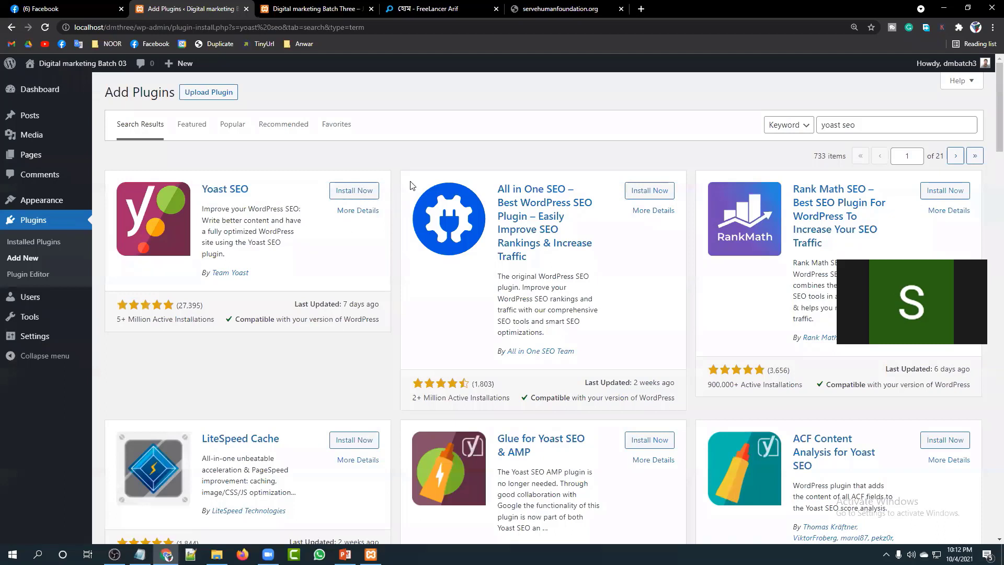
left_click_drag(112, 322, 211, 320)
left_click(219, 322)
mouse_move(132, 322)
left_mouse_down()
mouse_move(117, 321)
mouse_move(140, 319)
left_mouse_up()
left_click_drag(274, 316, 340, 304)
left_click(338, 304)
triple_click(355, 321)
left_click(356, 321)
triple_click(380, 320)
left_click(233, 325)
left_click_drag(236, 320, 376, 321)
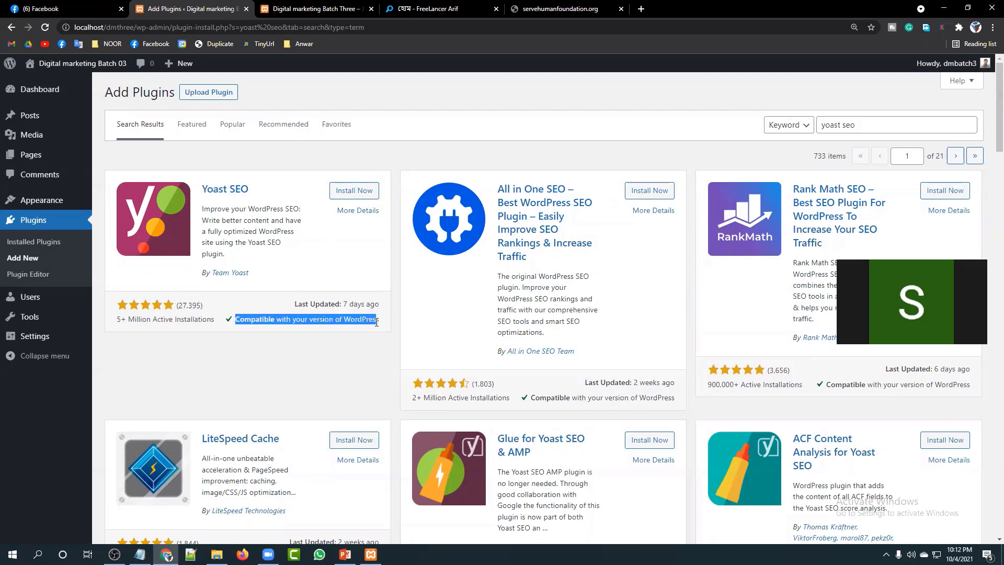
left_click(377, 322)
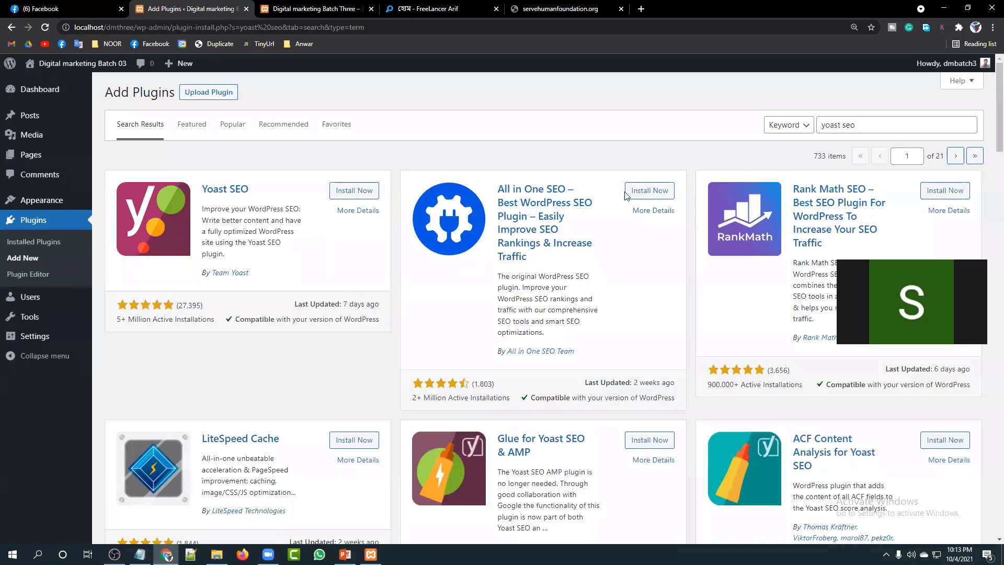
scroll(445, 356, "down", 2)
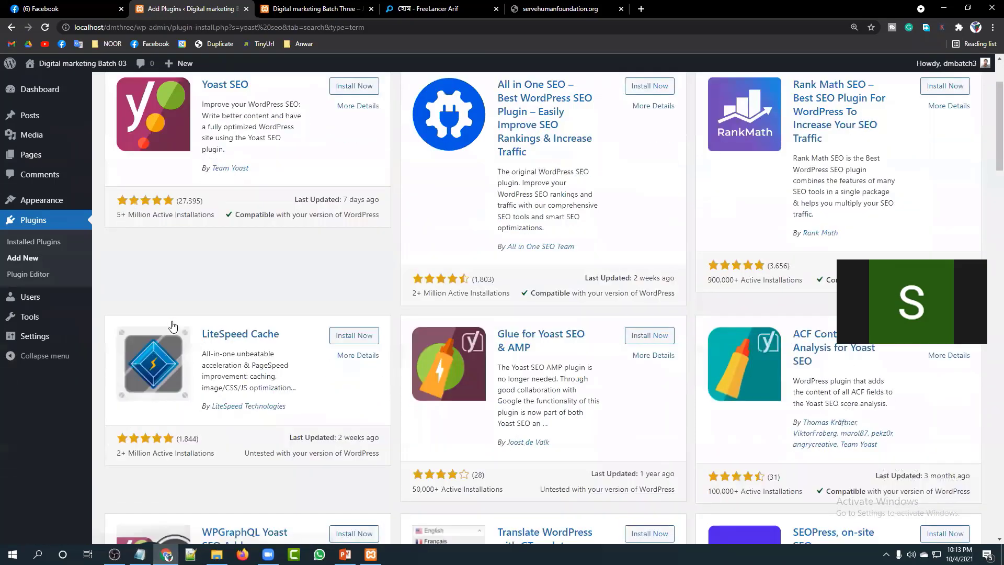
scroll(210, 259, "down", 1)
scroll(522, 217, "down", 2)
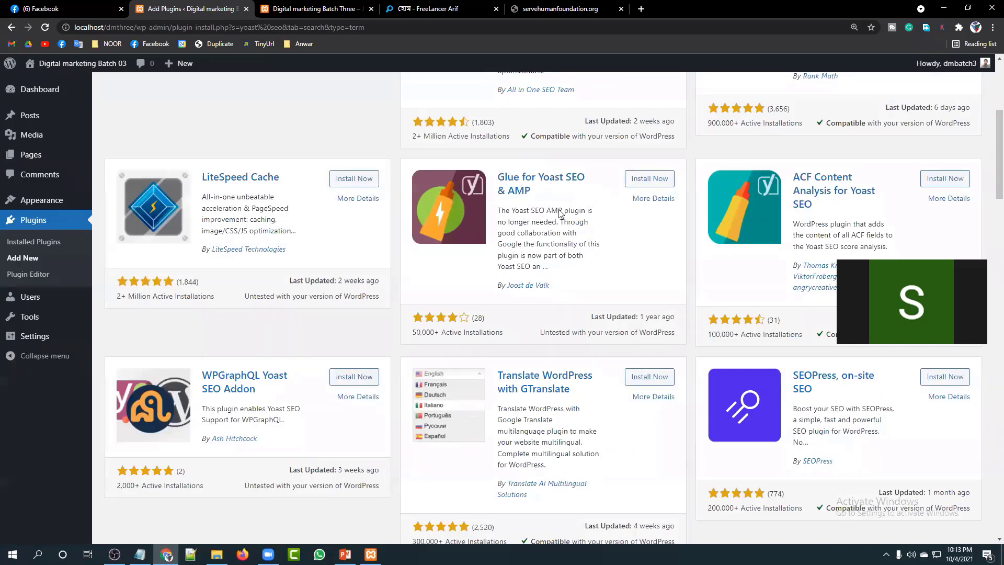
scroll(463, 314, "down", 8)
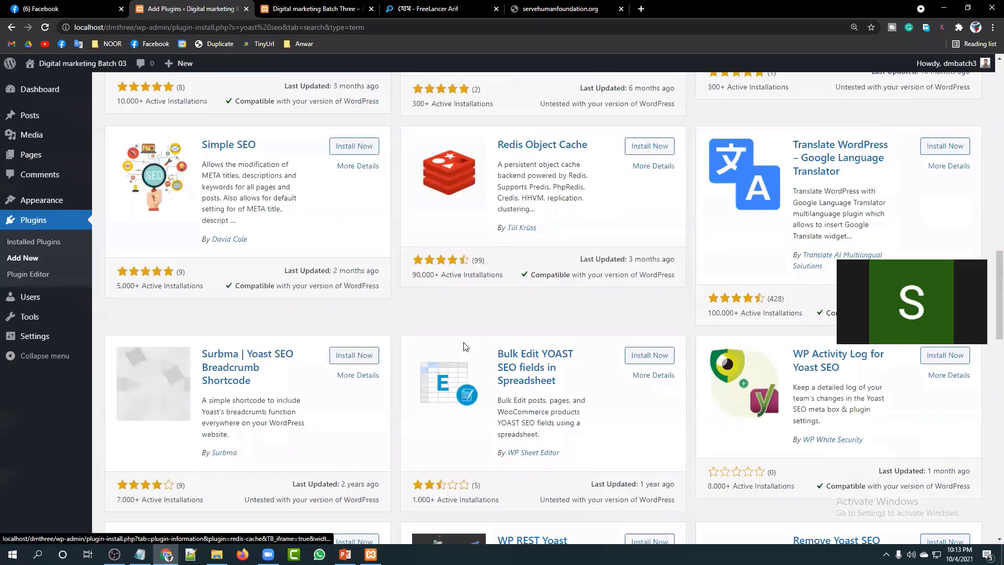
scroll(410, 341, "down", 10)
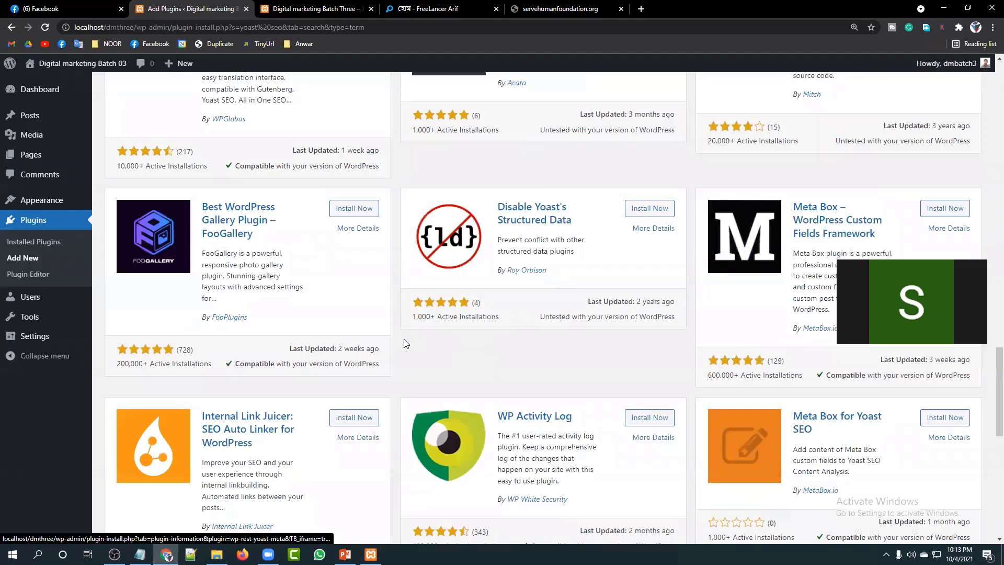
scroll(396, 377, "down", 5)
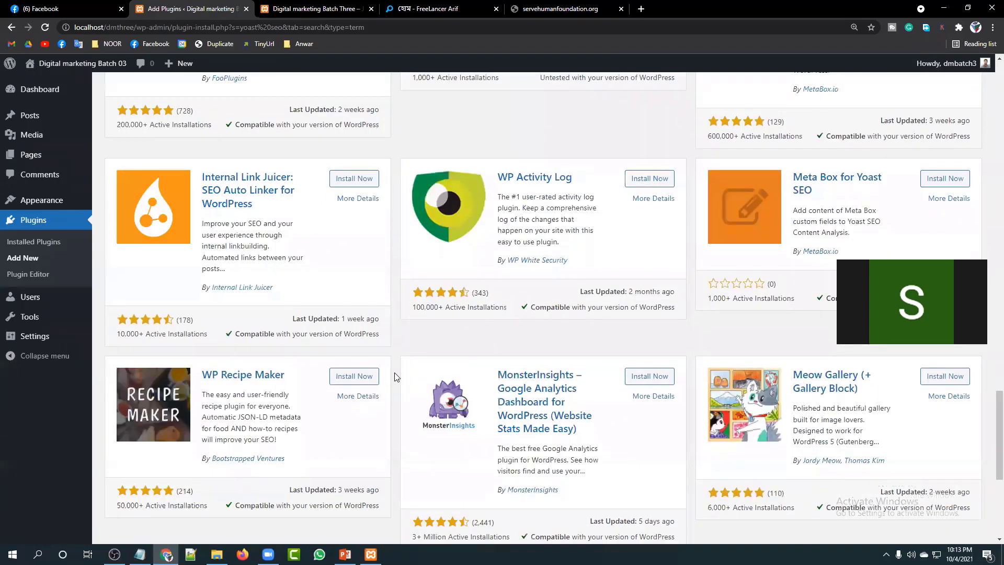
scroll(396, 377, "up", 10)
scroll(396, 376, "up", 15)
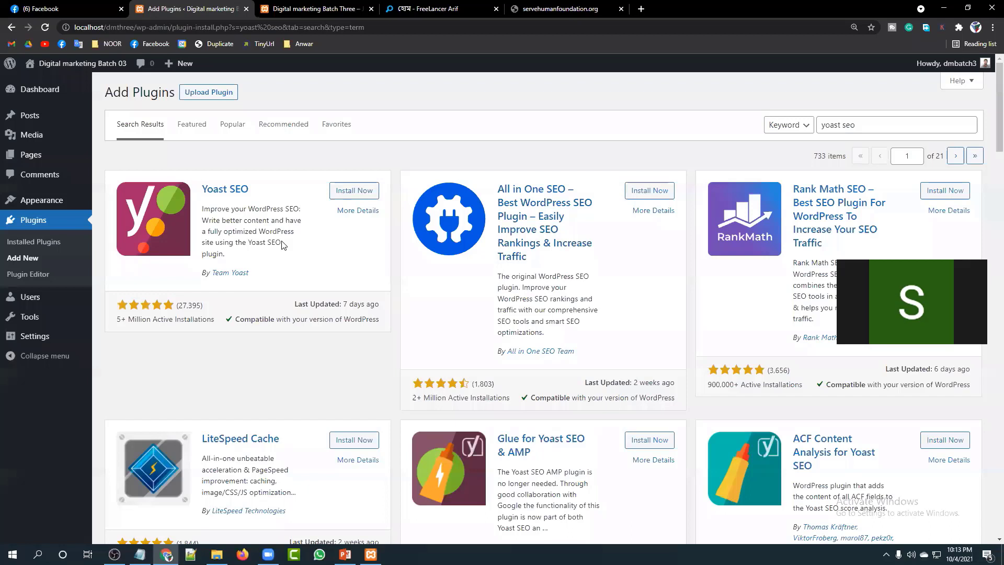
Step: Click Install Now on the Yoast SEO card in the search results
left_click(353, 192)
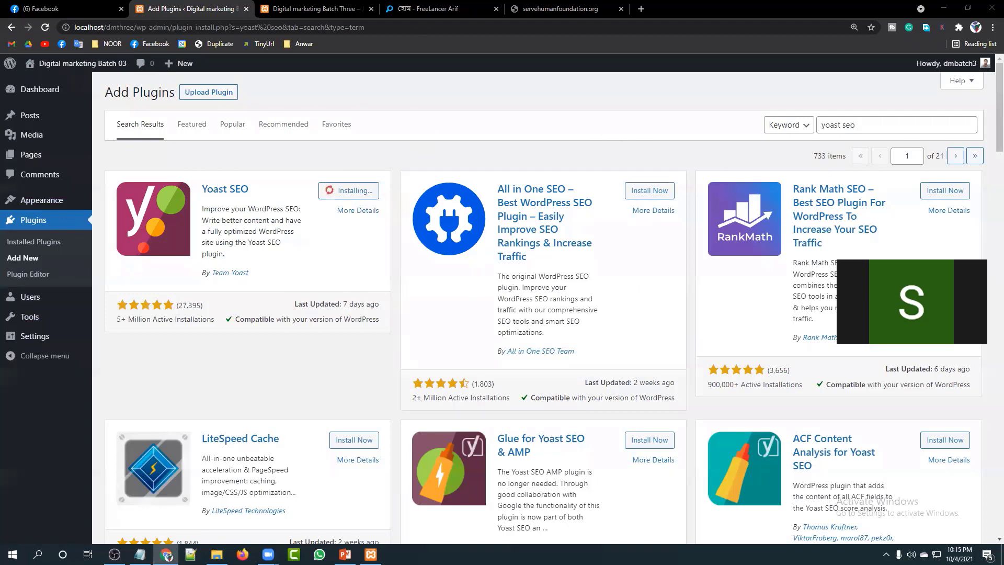
Step: Review the setup steps in Notepad, including the create-a-password step, then return to Chrome
left_click(139, 554)
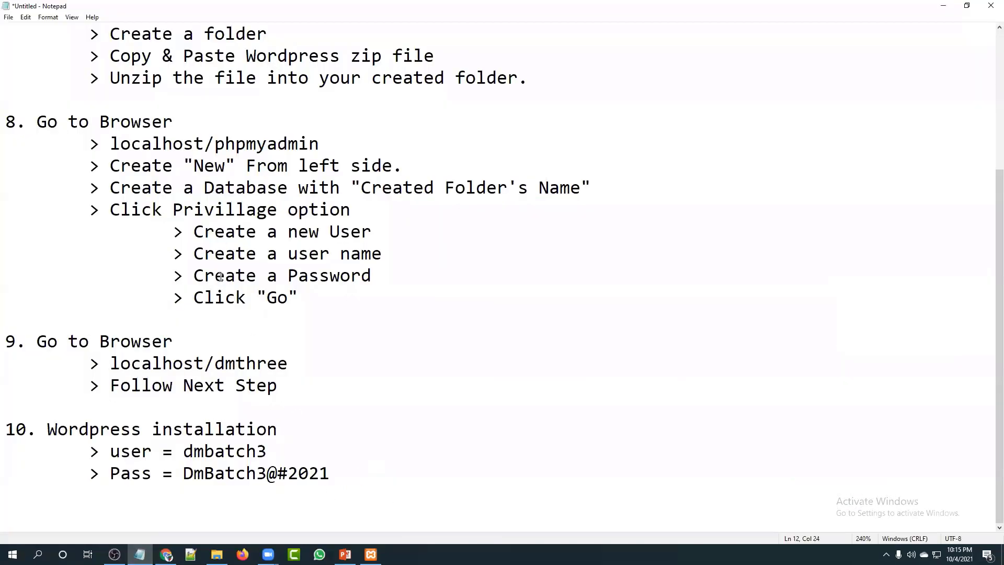
left_click_drag(353, 478, 6, 33)
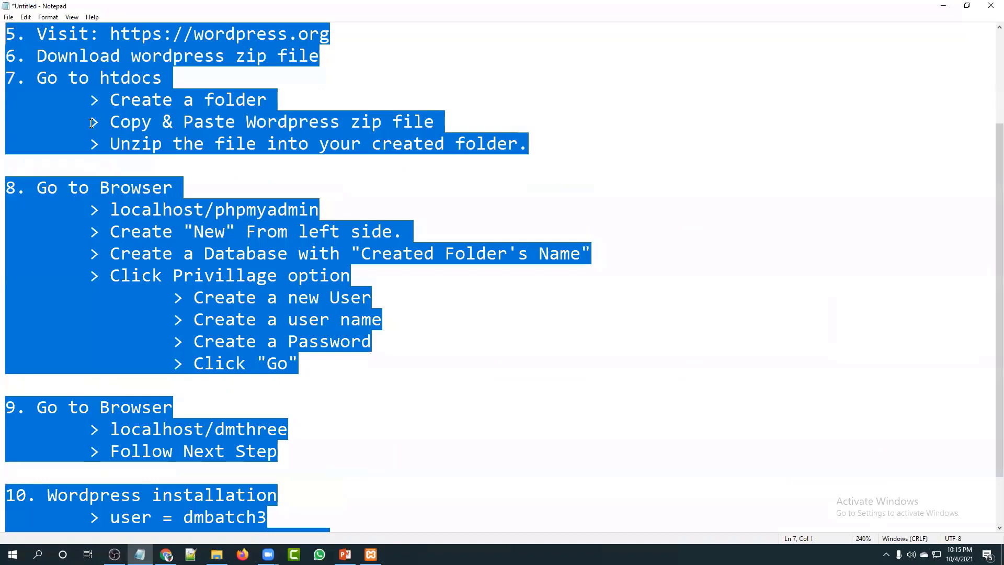
left_click(102, 188)
left_click(168, 340)
left_click(293, 375)
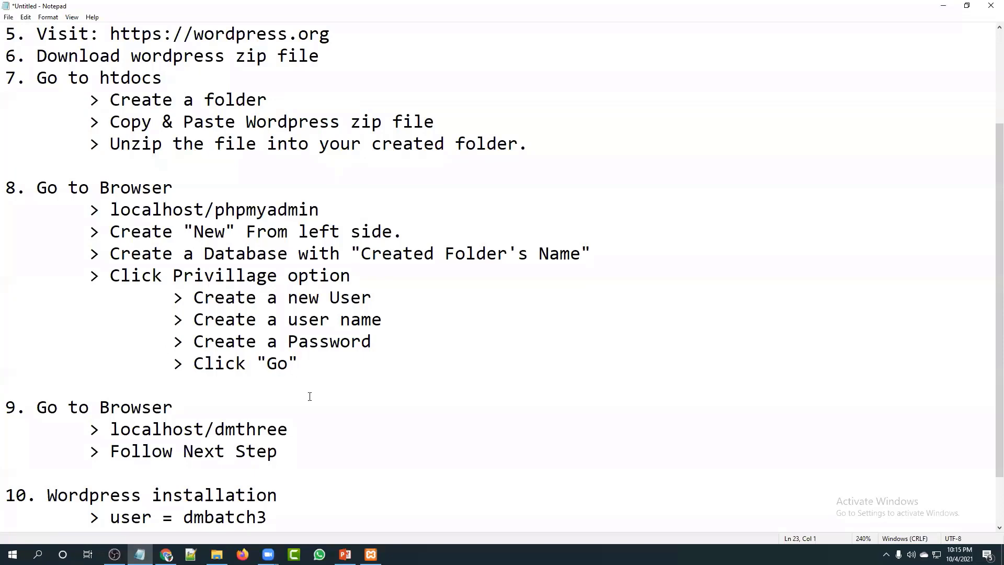
scroll(294, 372, "down", 1)
left_click(166, 554)
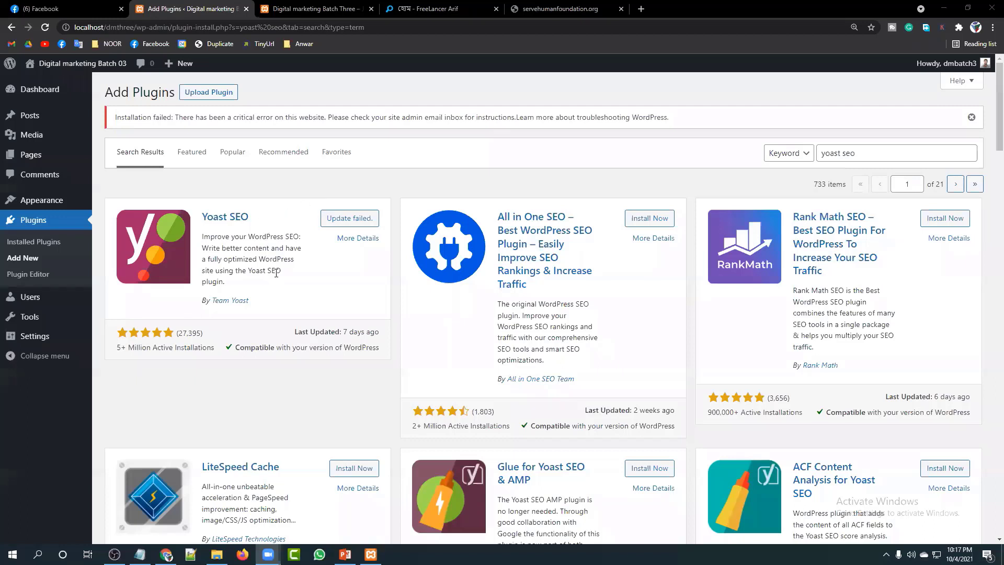
left_click_drag(232, 283, 202, 236)
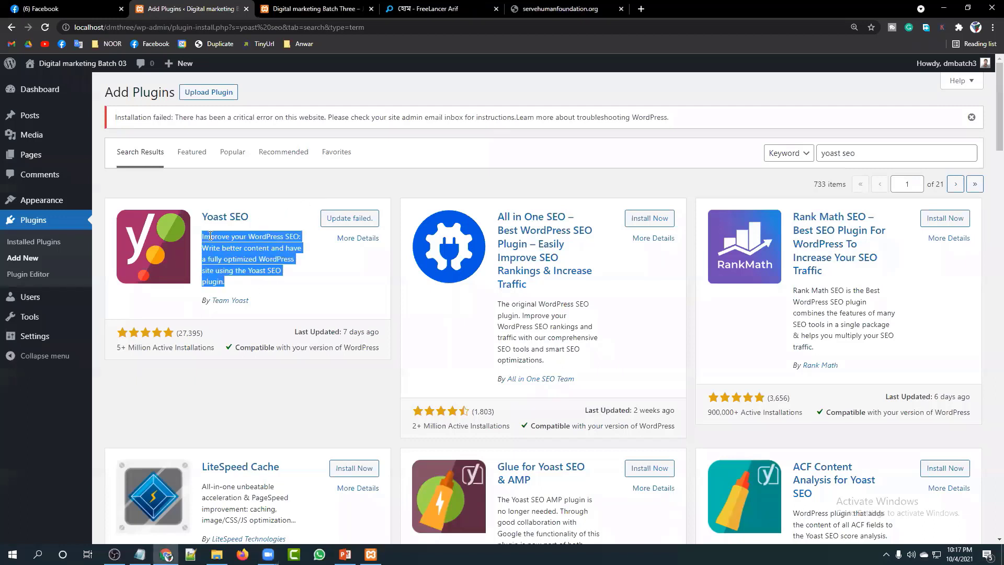
left_click(208, 236)
triple_click(238, 291)
left_click(238, 290)
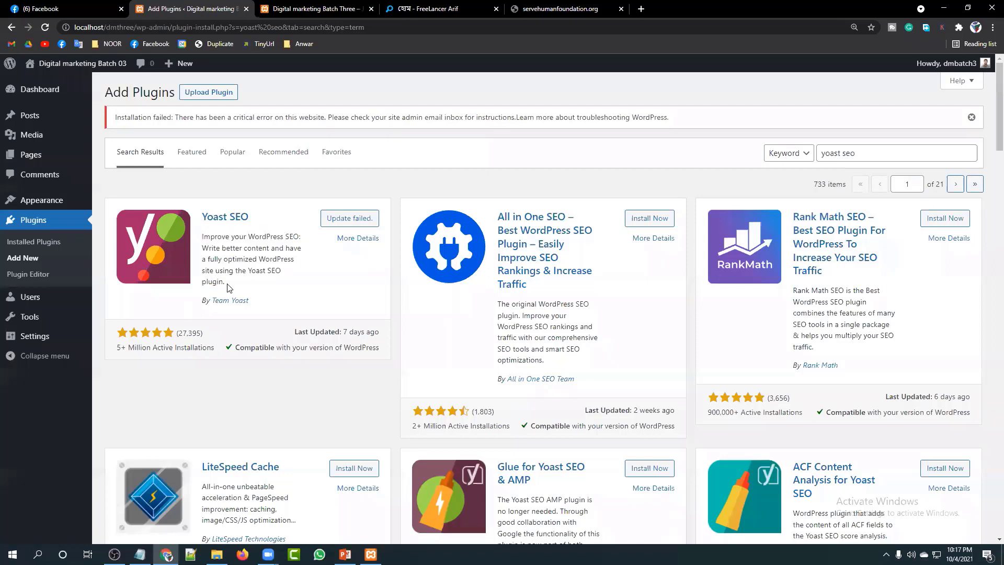
triple_click(199, 242)
left_click(199, 242)
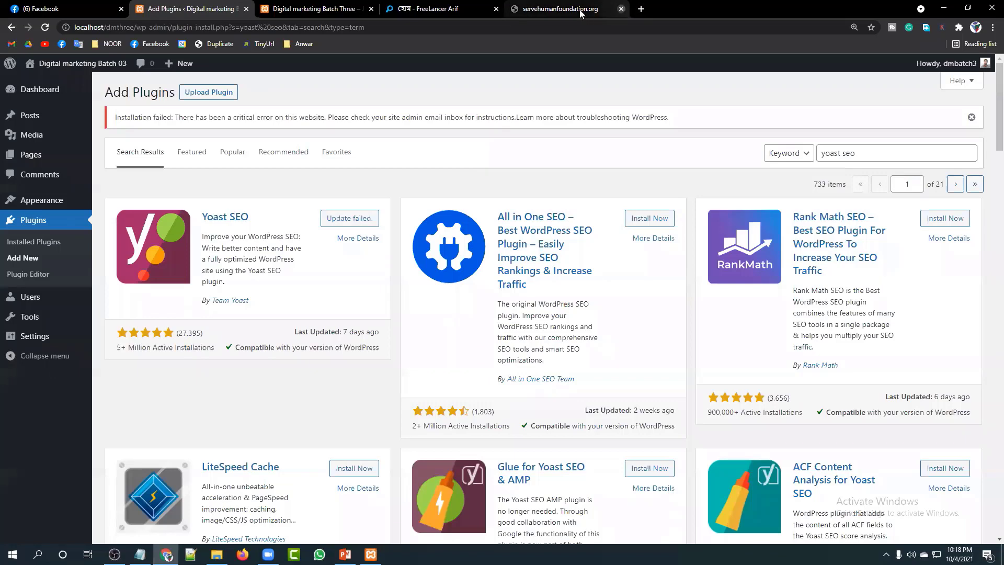
Step: Open wordpress.org in the spare tab and search the site for 'yoast seo'
left_click(513, 10)
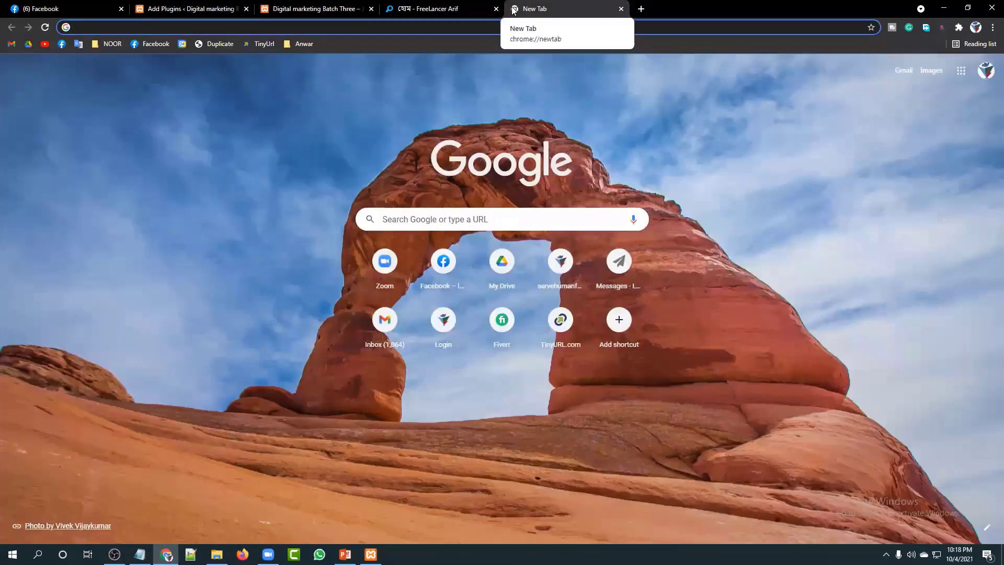
type("wor")
key("Return")
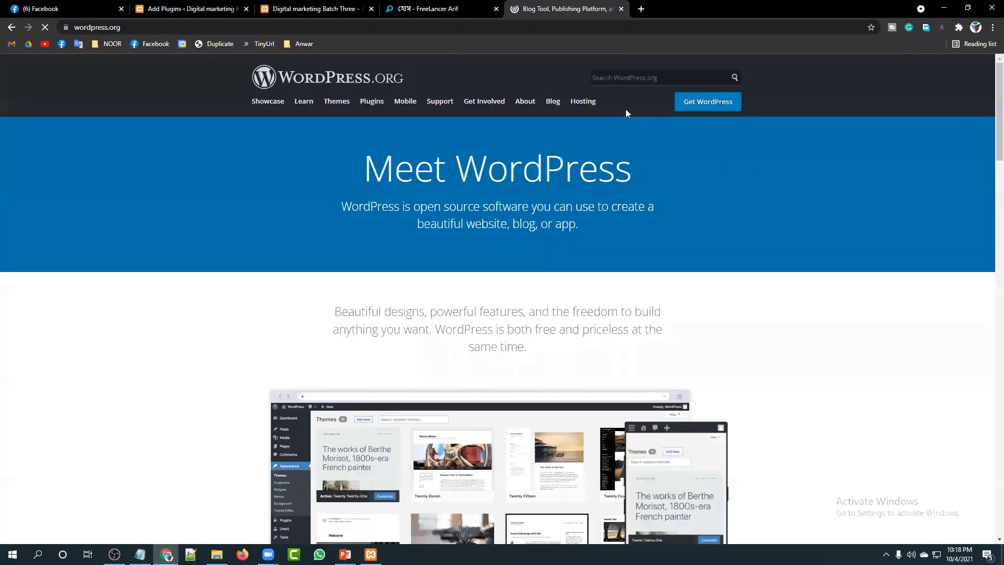
left_click(628, 79)
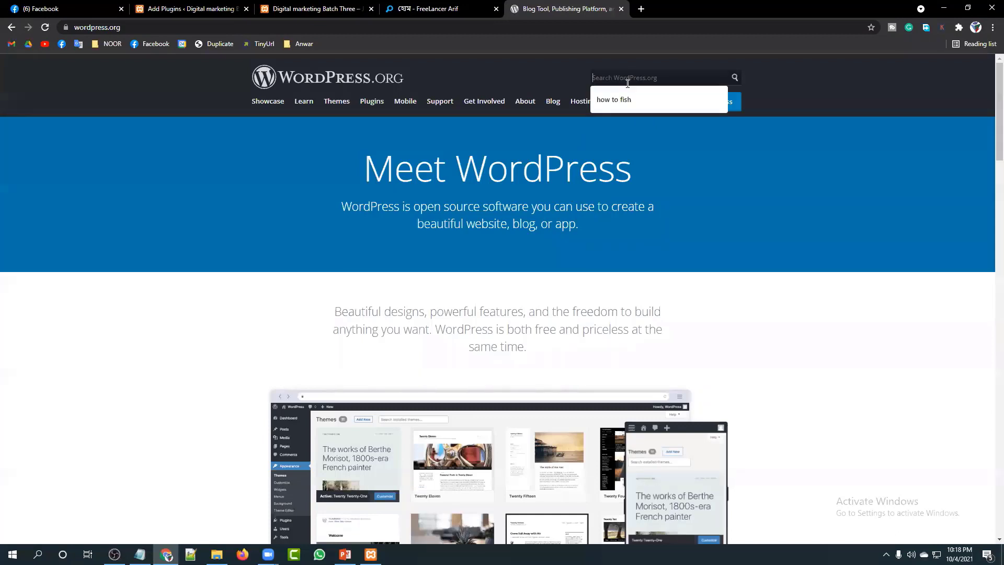
type("yo")
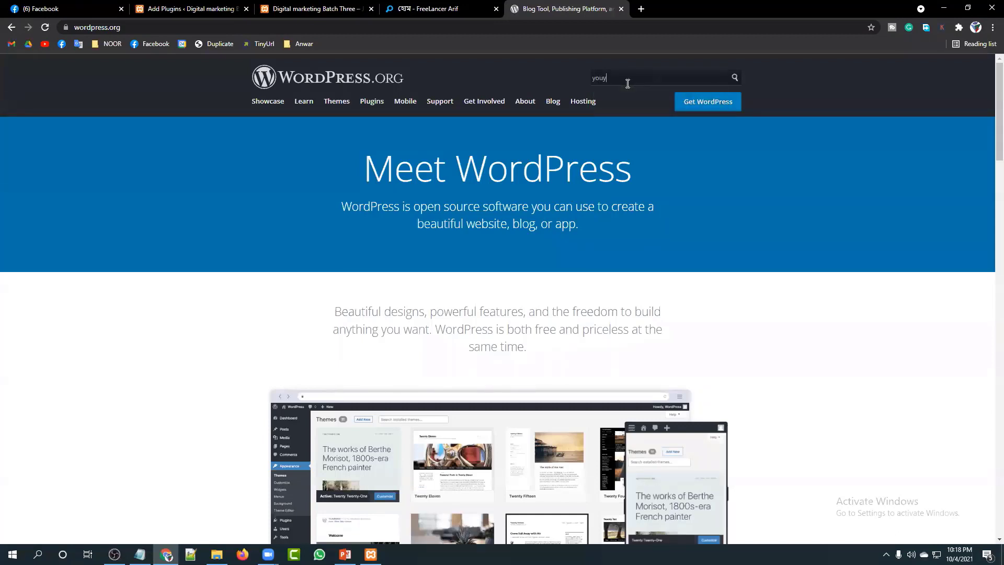
type("ast seo")
key("Return")
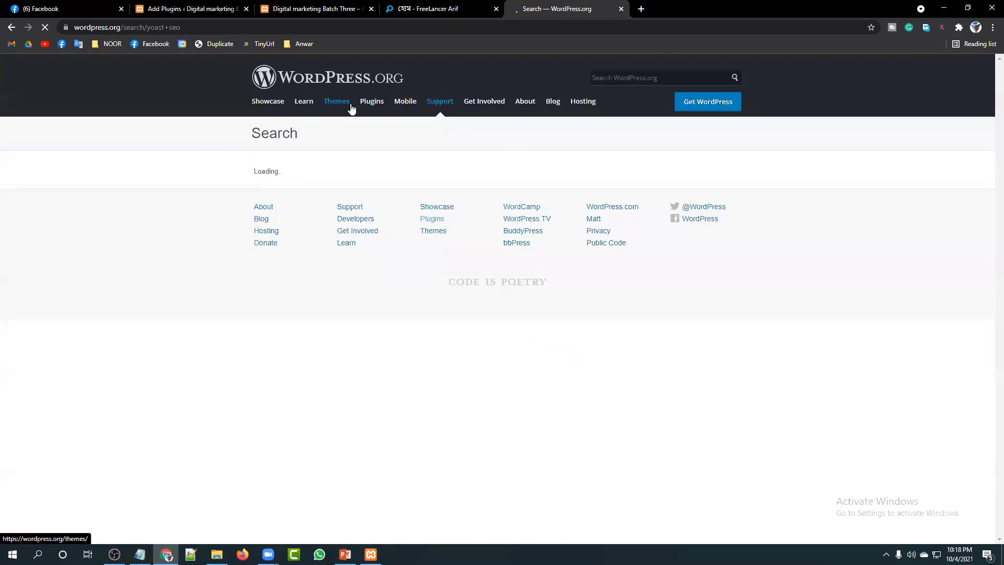
Step: Search the plugin directory for 'yoast seo' and open the Yoast SEO plugin page
left_click(382, 103)
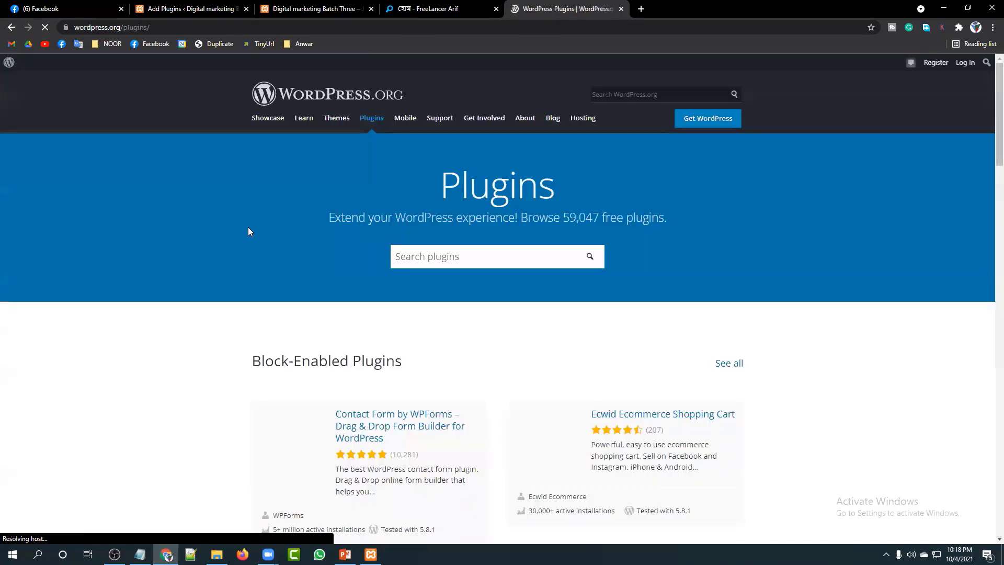
left_click(486, 253)
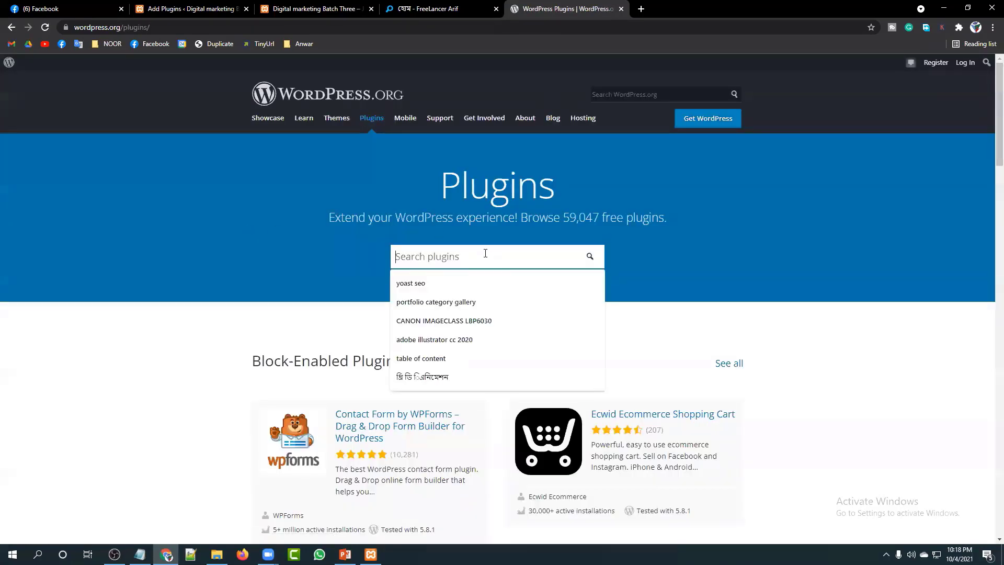
left_click(433, 284)
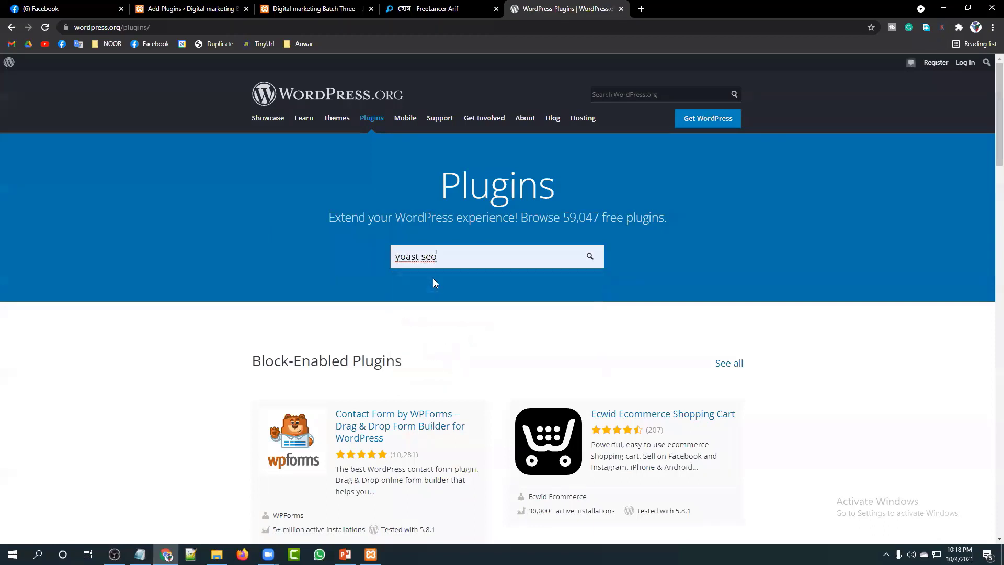
left_click(589, 257)
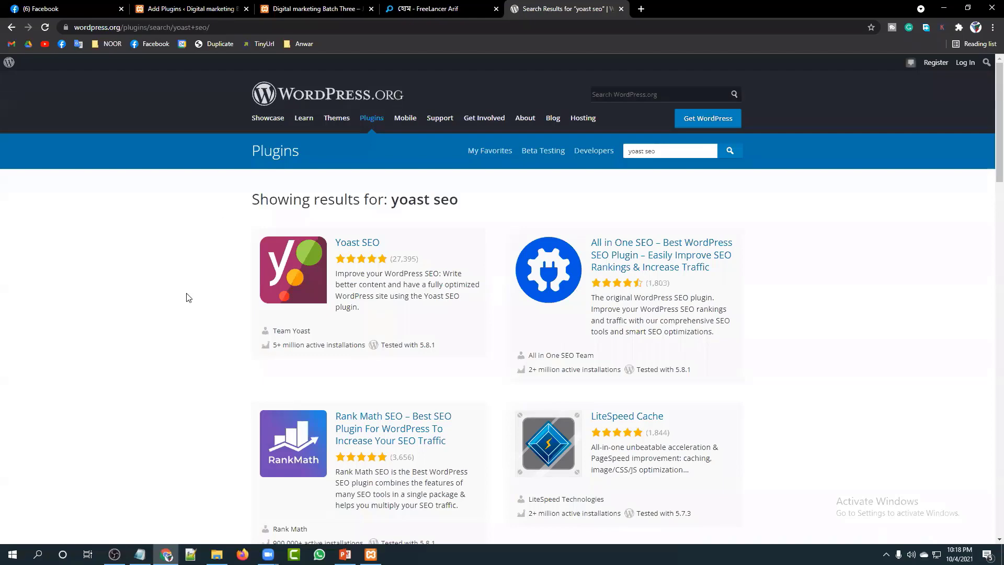
scroll(483, 337, "down", 10)
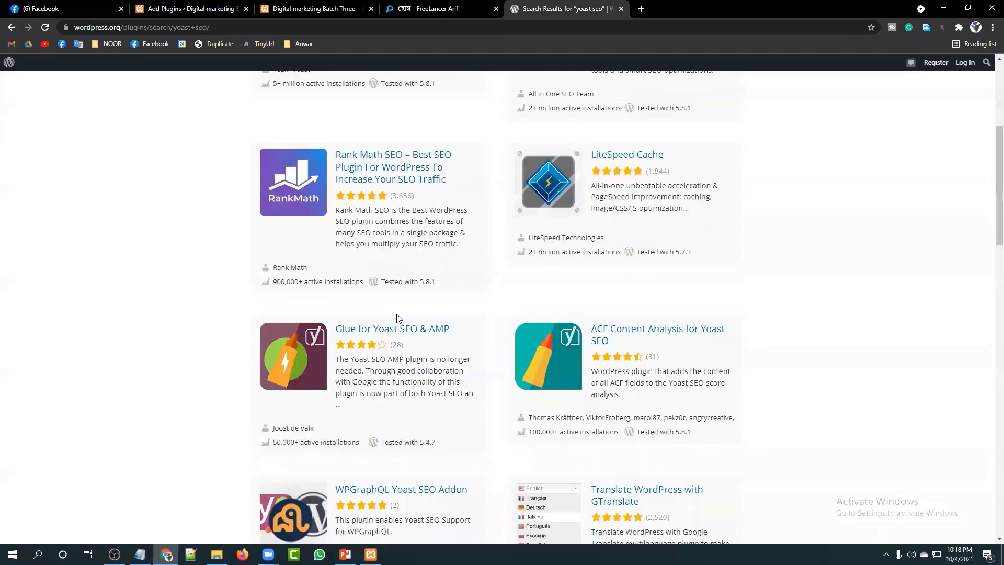
scroll(504, 414, "down", 3)
scroll(504, 414, "up", 15)
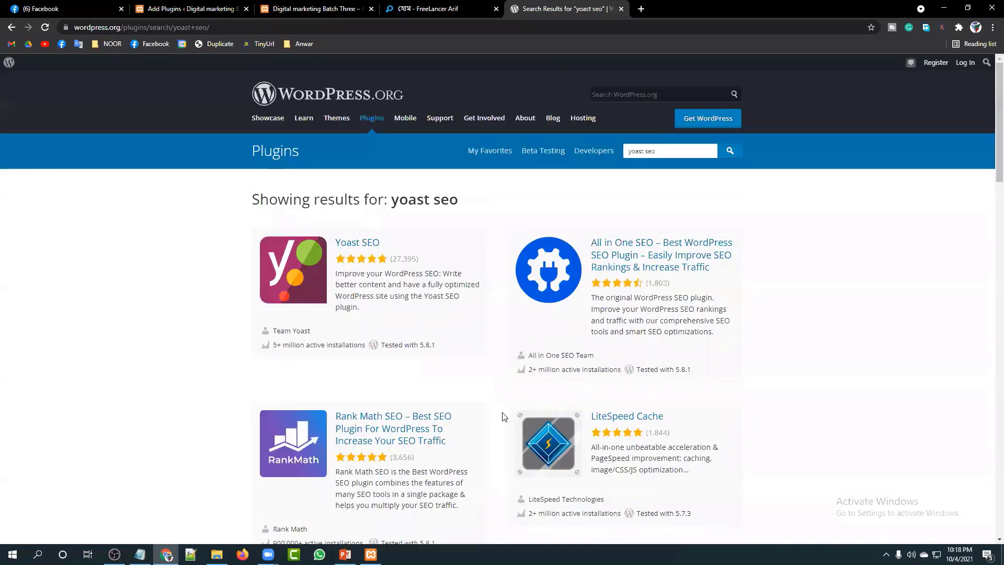
left_click(359, 242)
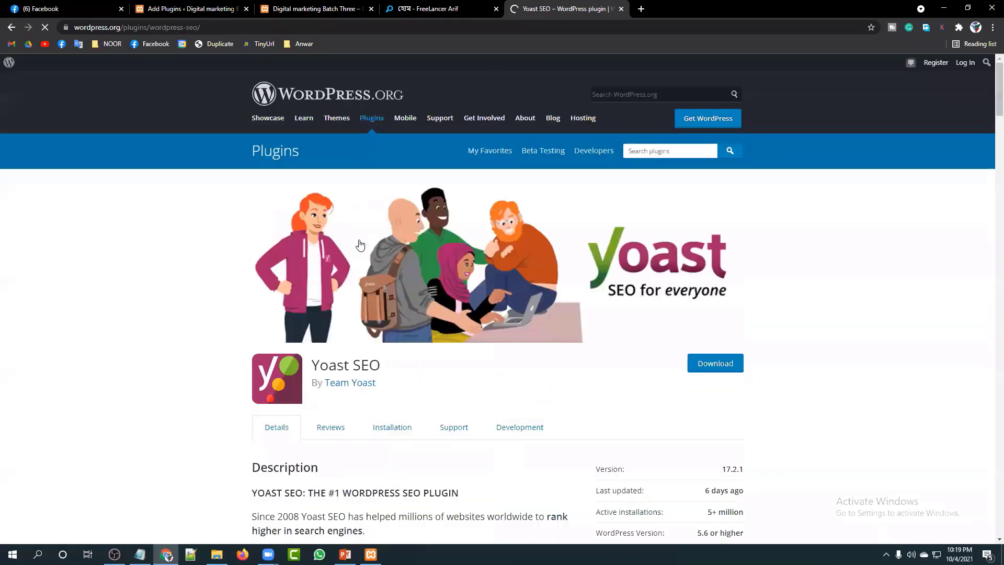
Step: Download wordpress-seo.17.2.1.zip from the Yoast SEO plugin page via Free Download Manager
scroll(722, 273, "down", 2)
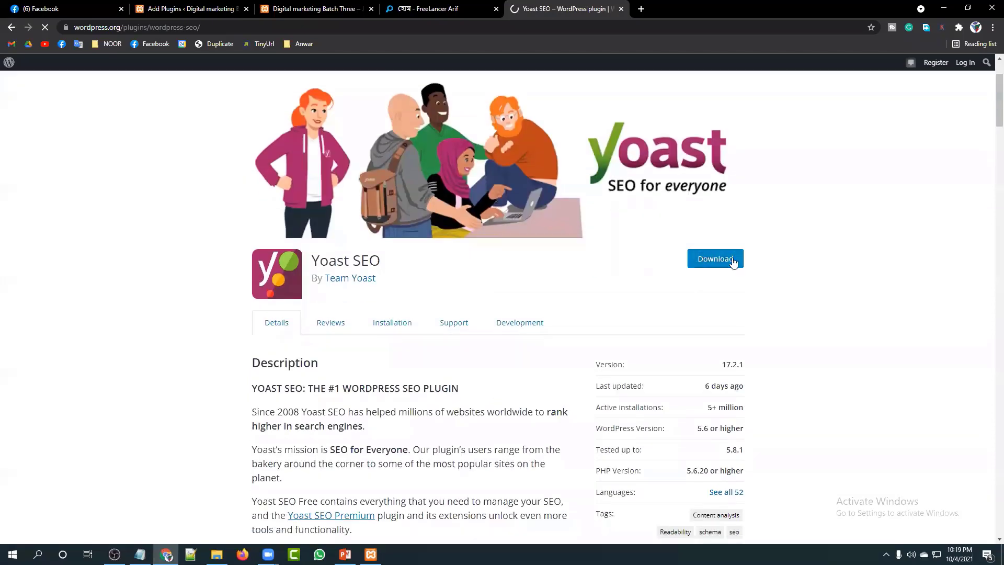
left_click(707, 261)
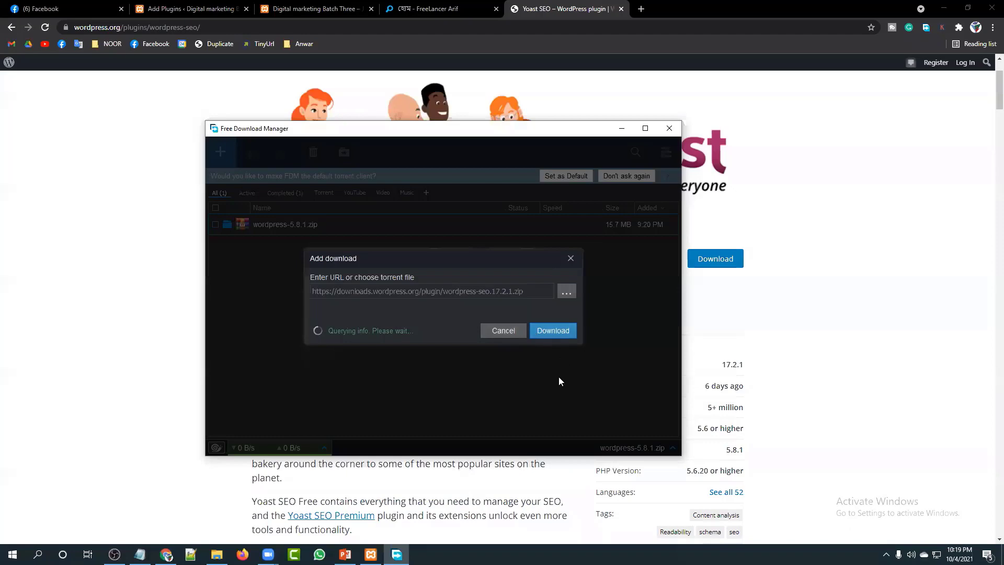
left_click(553, 350)
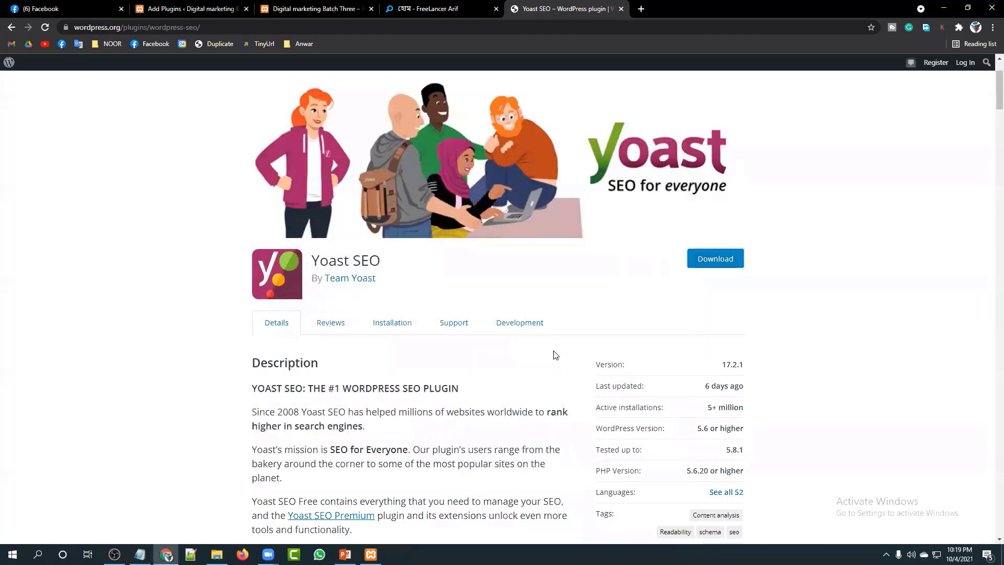
Step: Check the finished 3.73 MB download in Free Download Manager, then close it and minimize Chrome
left_click(886, 555)
left_click(876, 534)
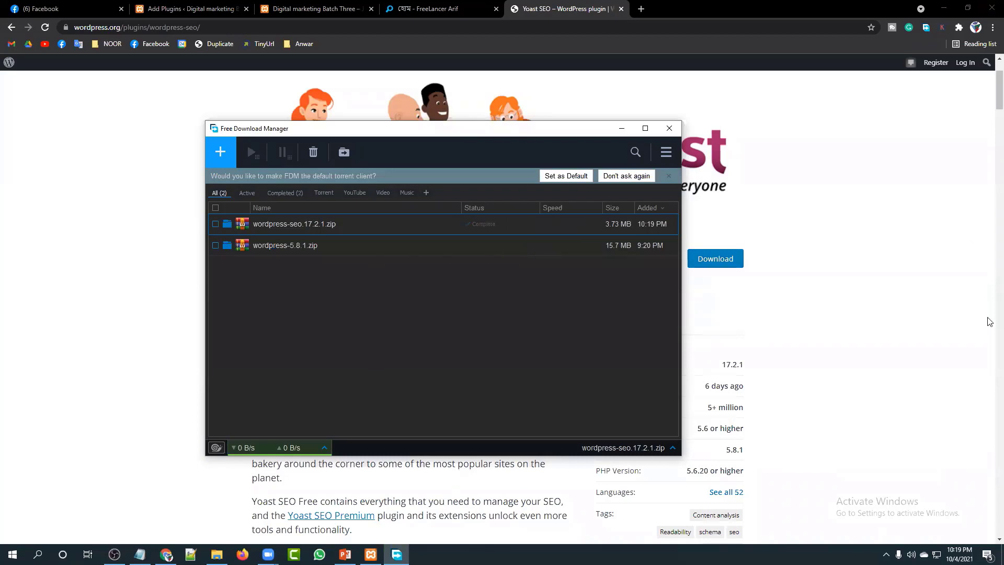
left_click(668, 128)
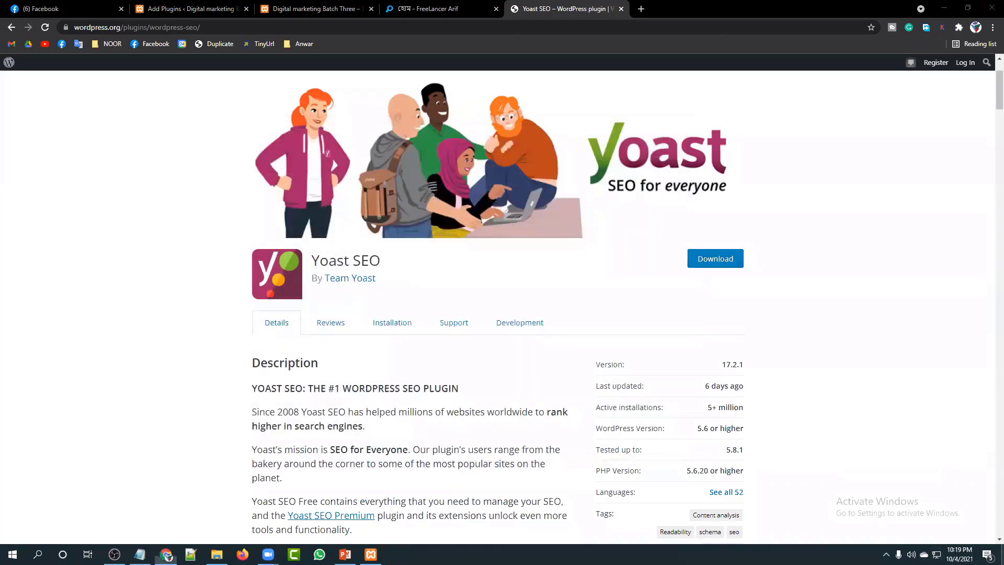
left_click(165, 554)
Step: Refresh the desktop and drag wordpress-seo.17.2.1.zip to mid-desktop beside wordpress-5.8.1.zip
right_click(156, 148)
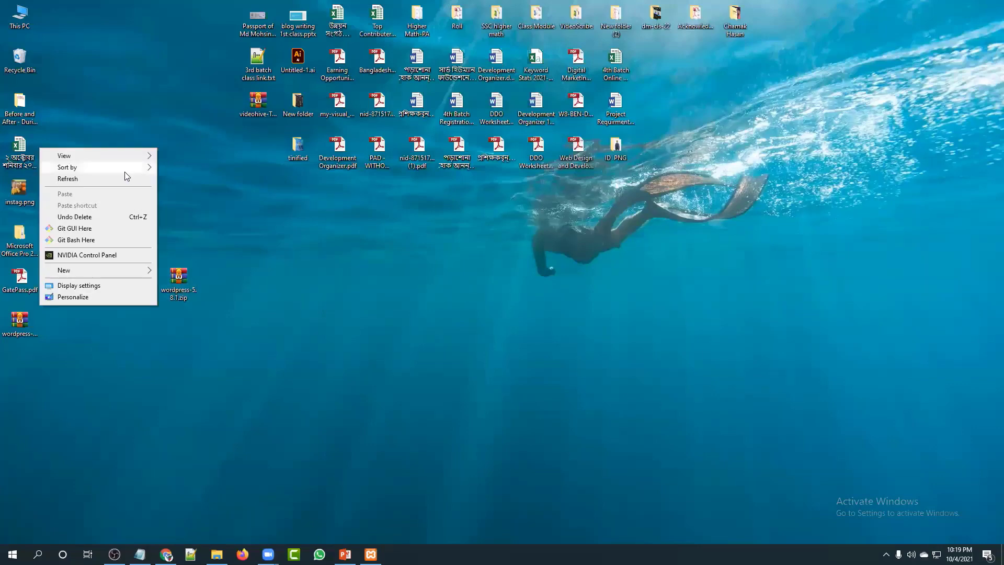
left_click(124, 179)
left_click_drag(19, 324, 416, 252)
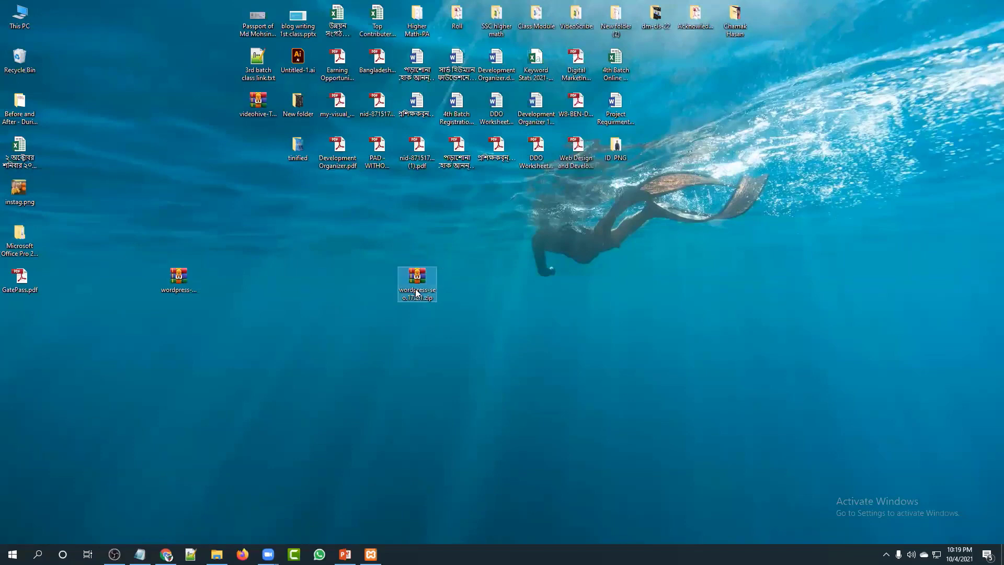
right_click(270, 236)
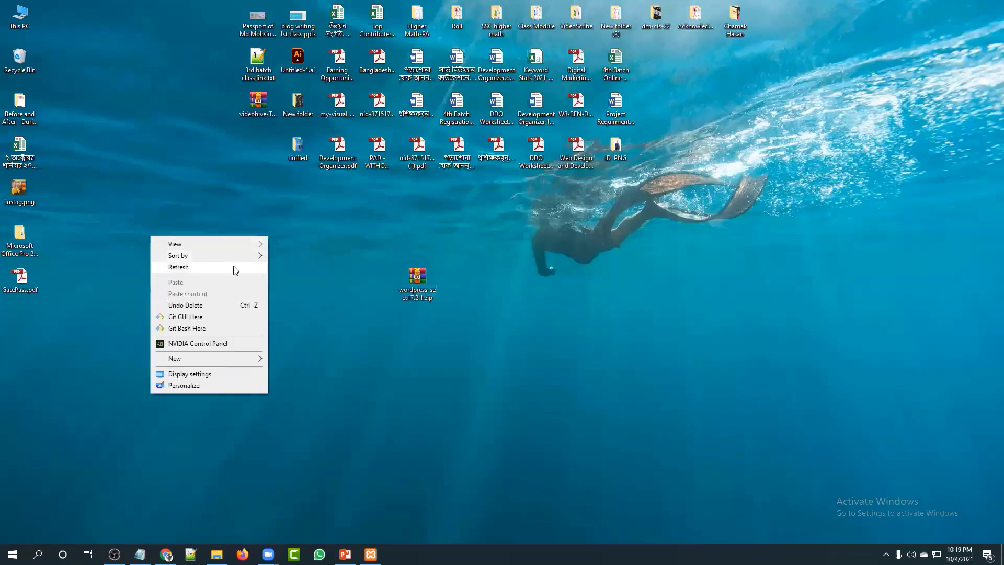
left_click(233, 267)
right_click(297, 238)
left_click(989, 298)
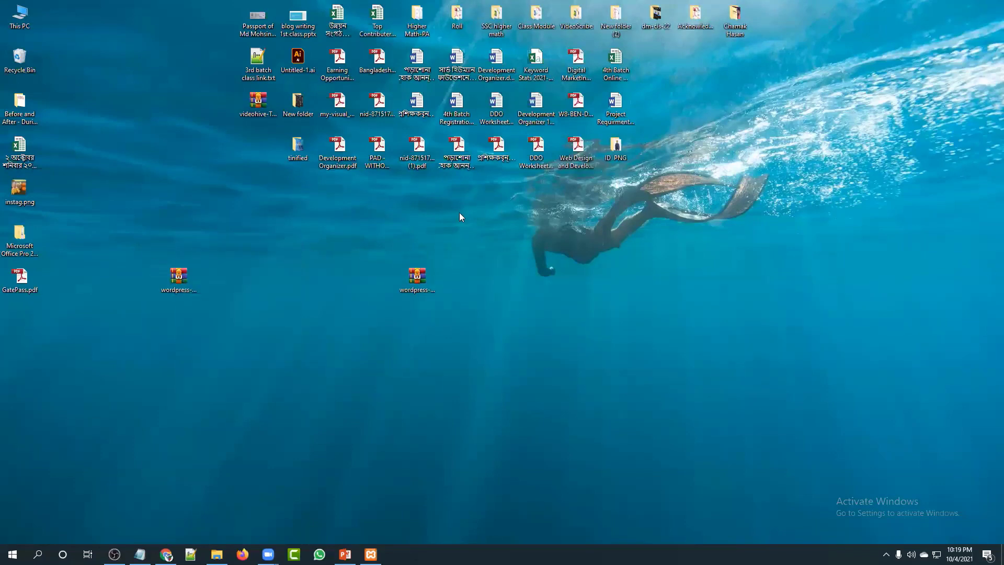
Step: Open the Upload Plugin area on the local site's Add Plugins page
left_click(166, 554)
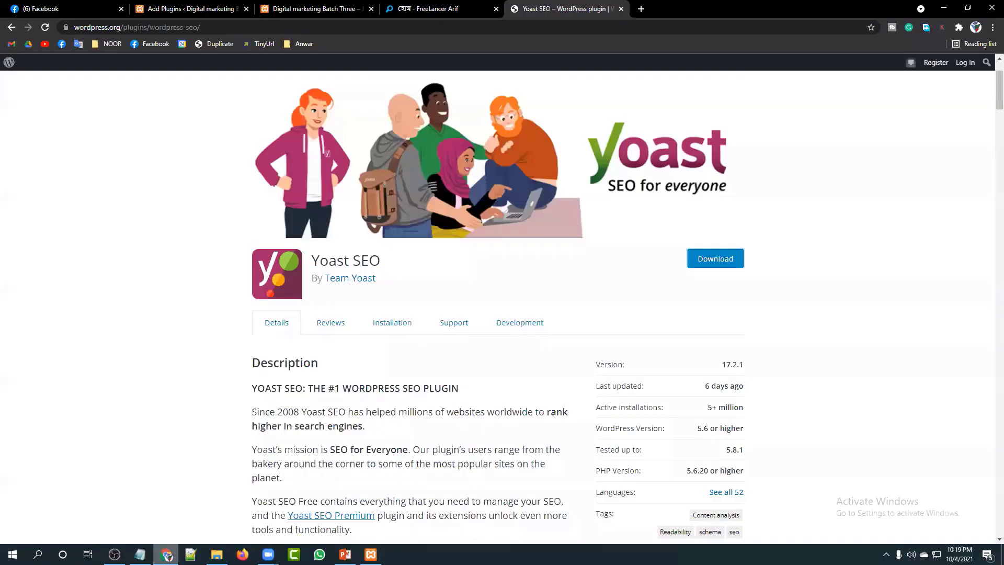
left_click(176, 6)
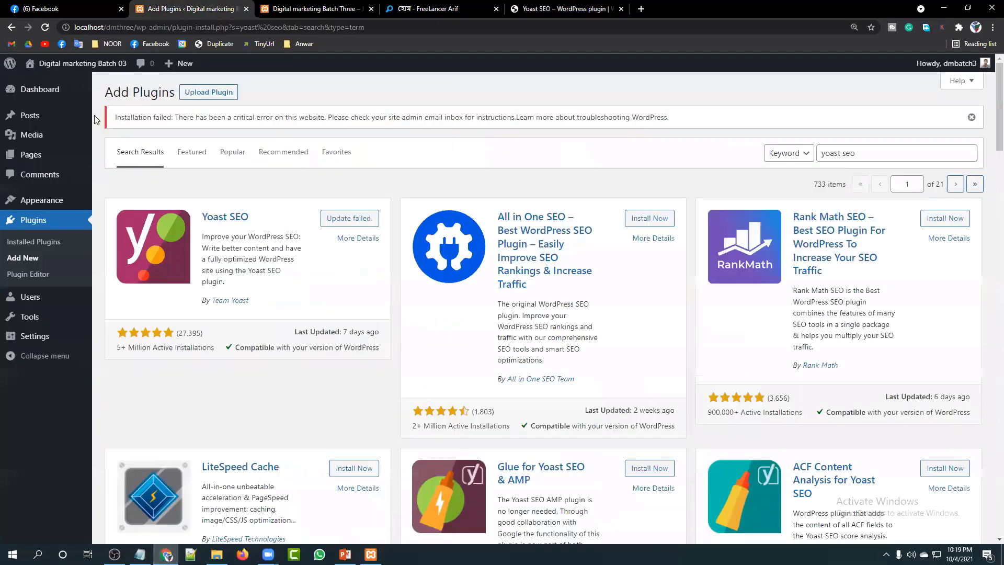
left_click(54, 225)
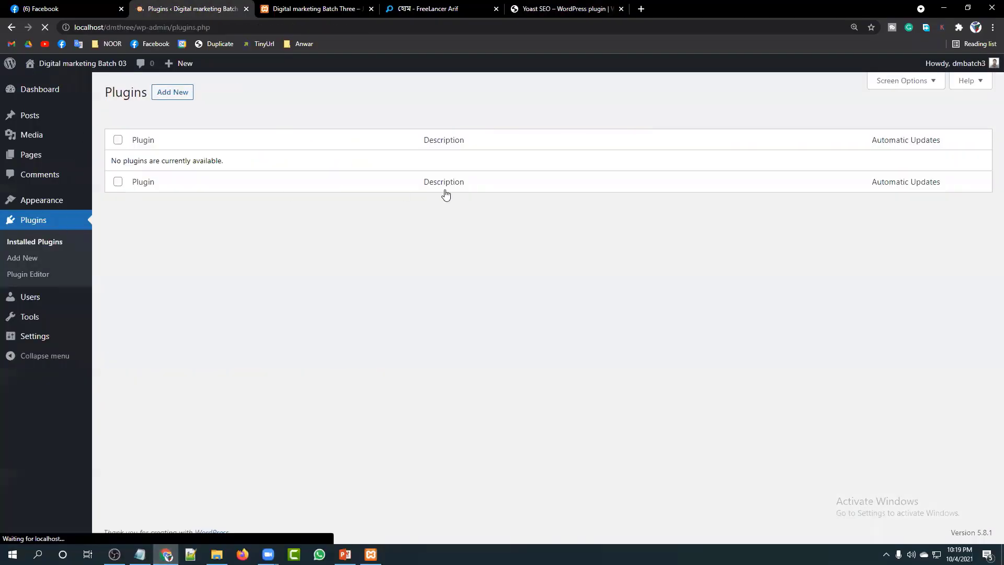
left_click(178, 93)
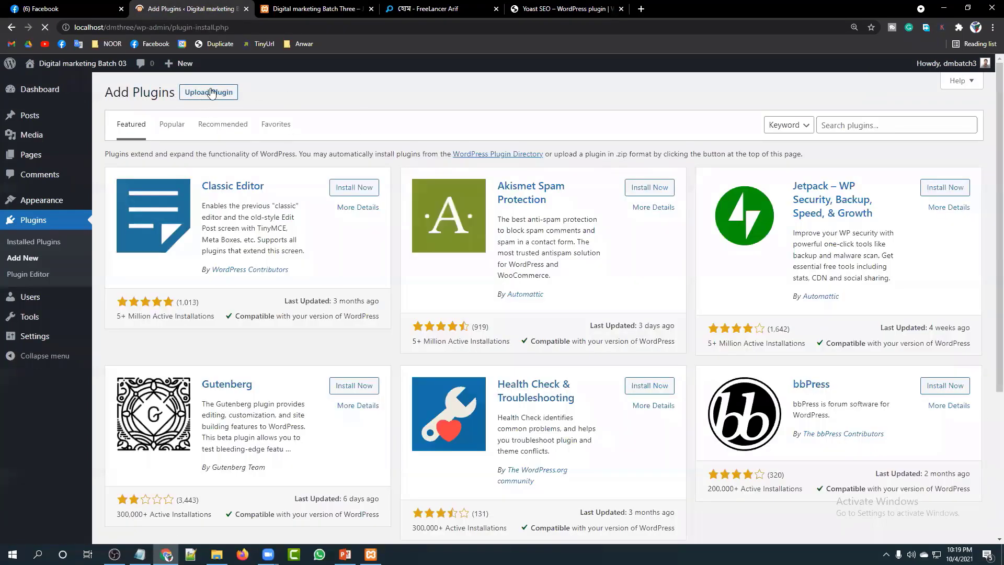
left_click(211, 92)
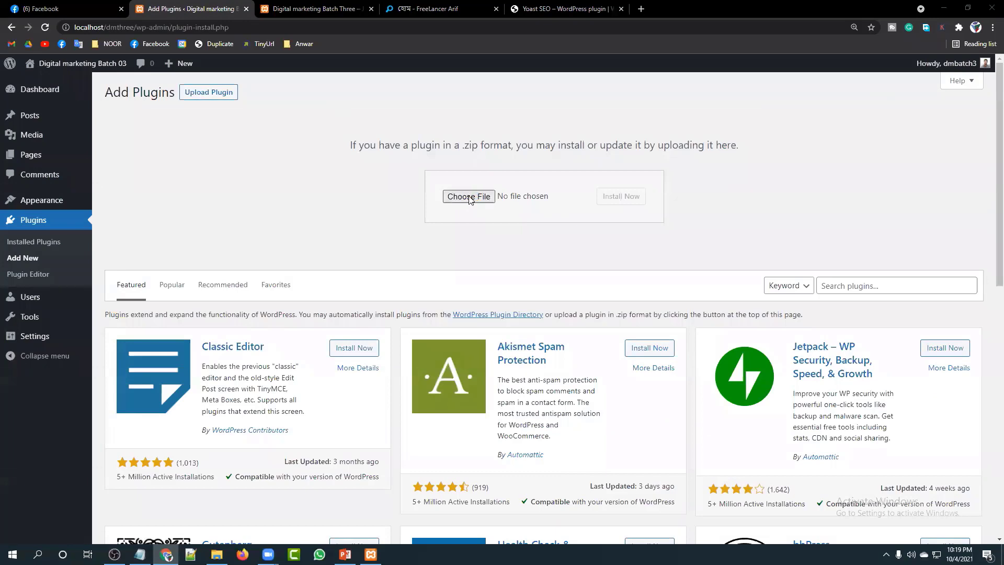
Step: Upload wordpress-seo.17.2.1.zip from the Desktop, install it, and activate Yoast SEO
left_click(469, 197)
left_click(43, 78)
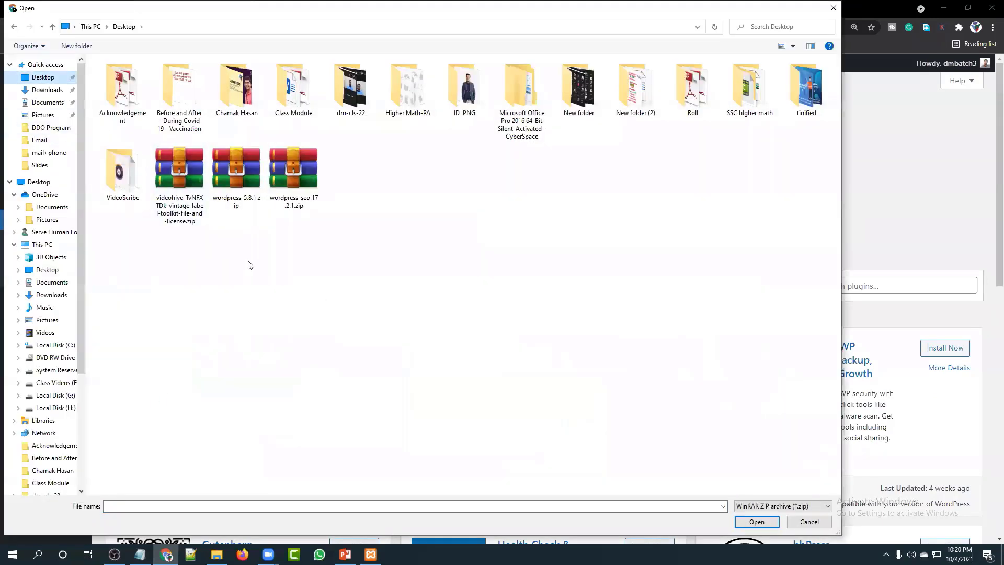
left_click(290, 171)
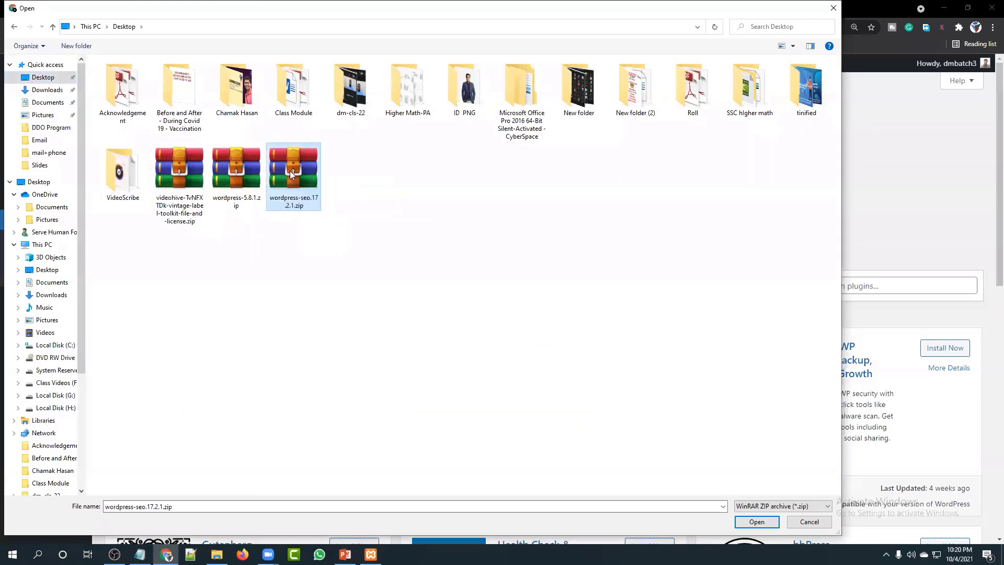
left_click(757, 521)
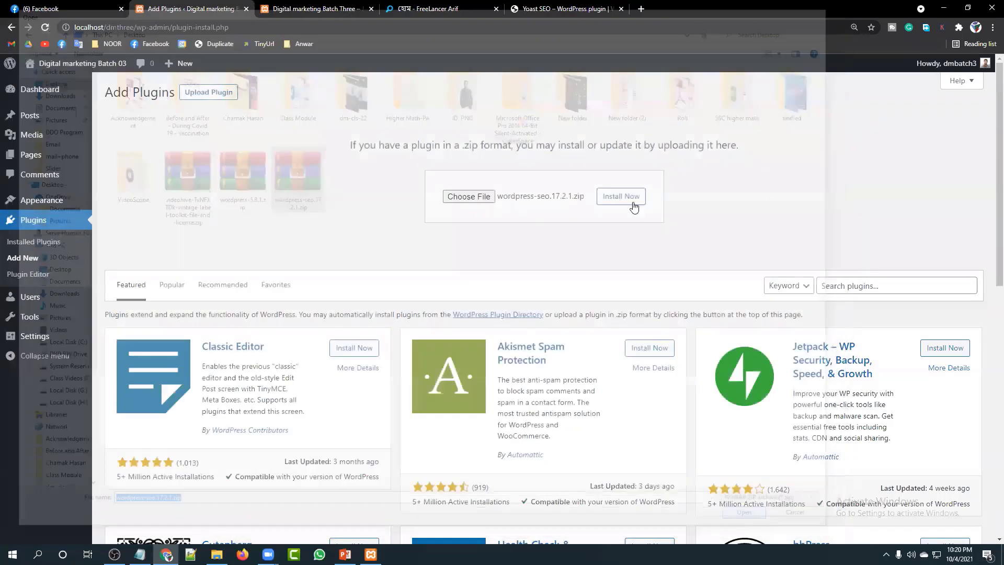
left_click(622, 199)
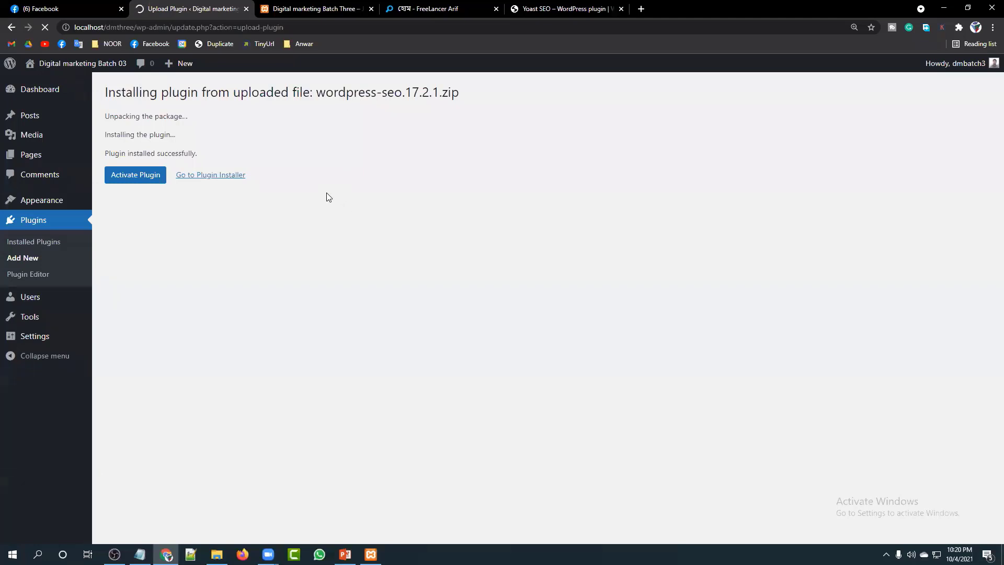
left_click(135, 178)
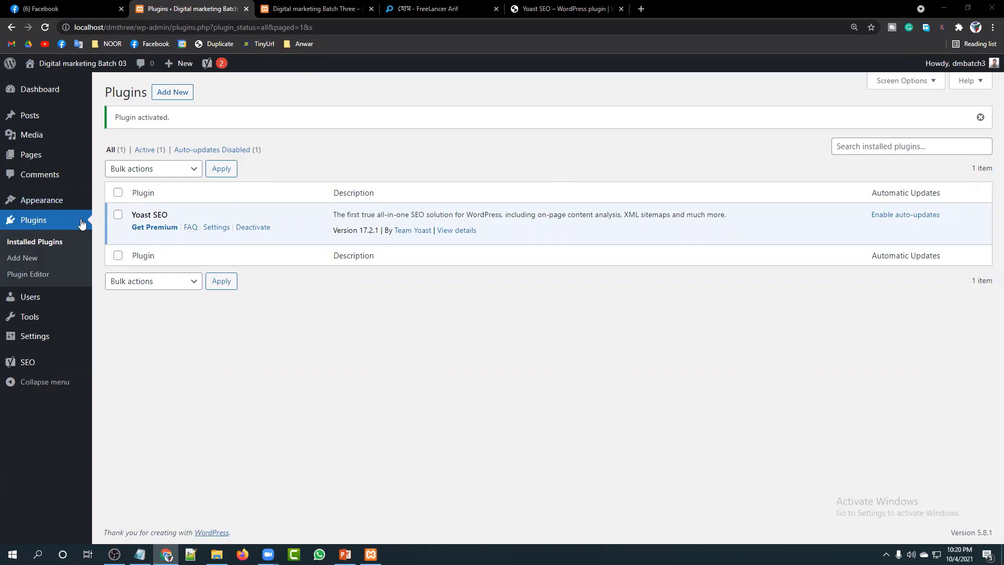
Step: Close the first-time SEO configuration box on SEO > General, then return to the Dashboard
left_click(32, 220)
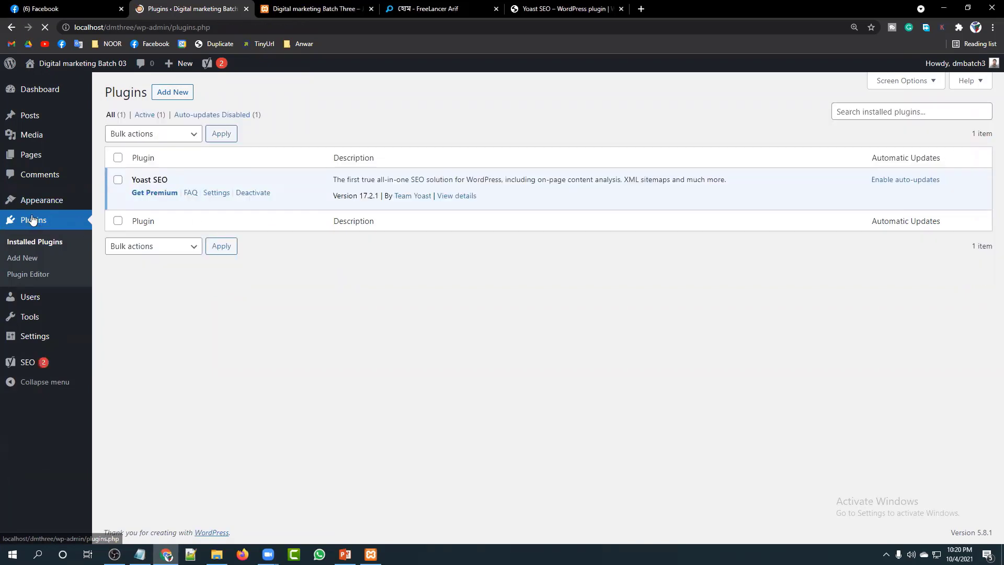
left_click(29, 362)
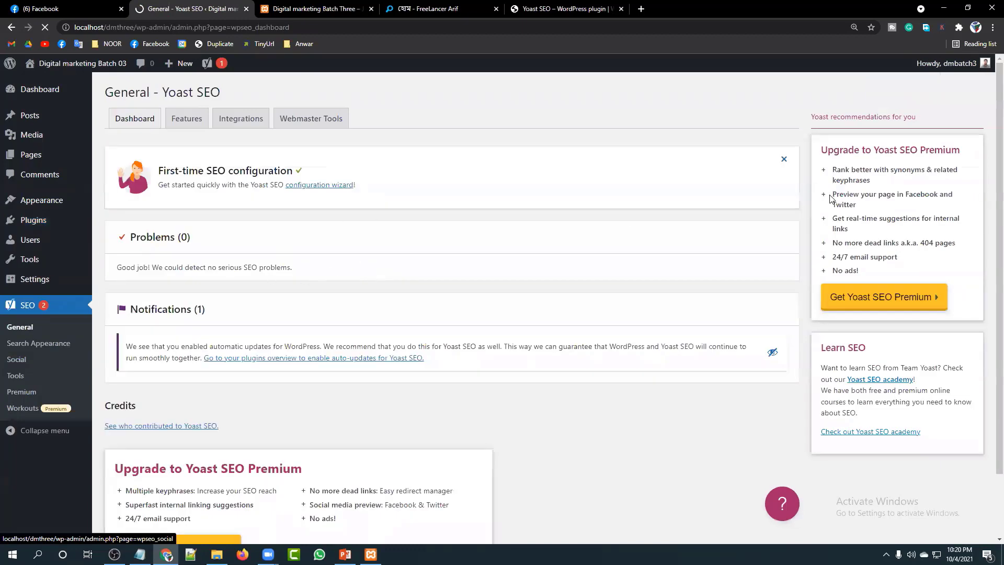
left_click(783, 160)
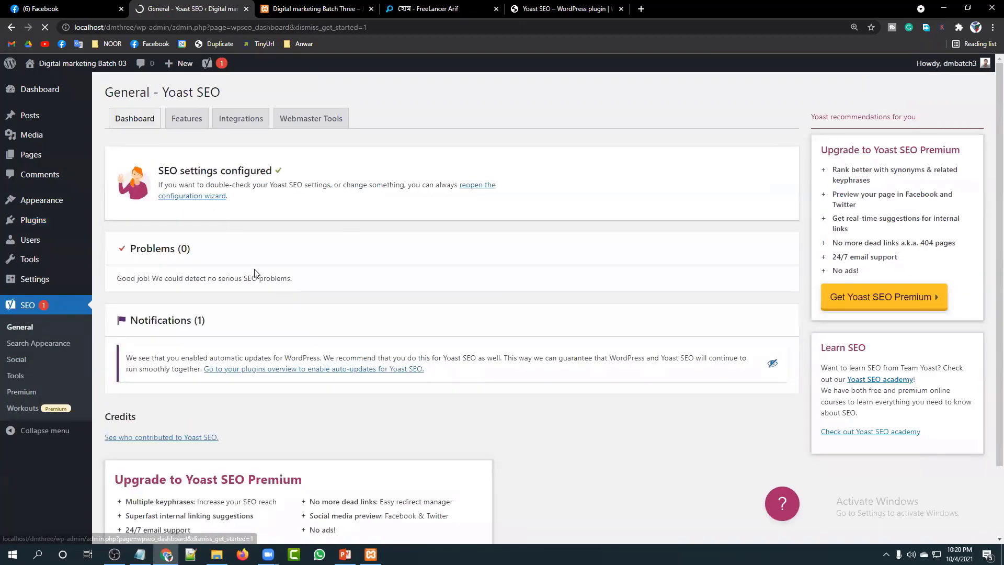
scroll(443, 298, "down", 2)
scroll(444, 298, "up", 2)
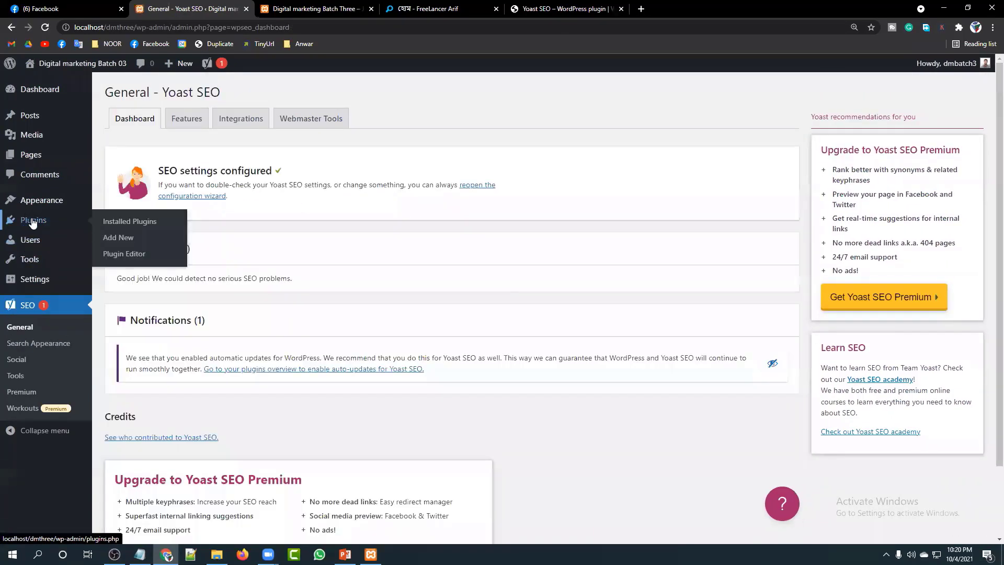
left_click(32, 222)
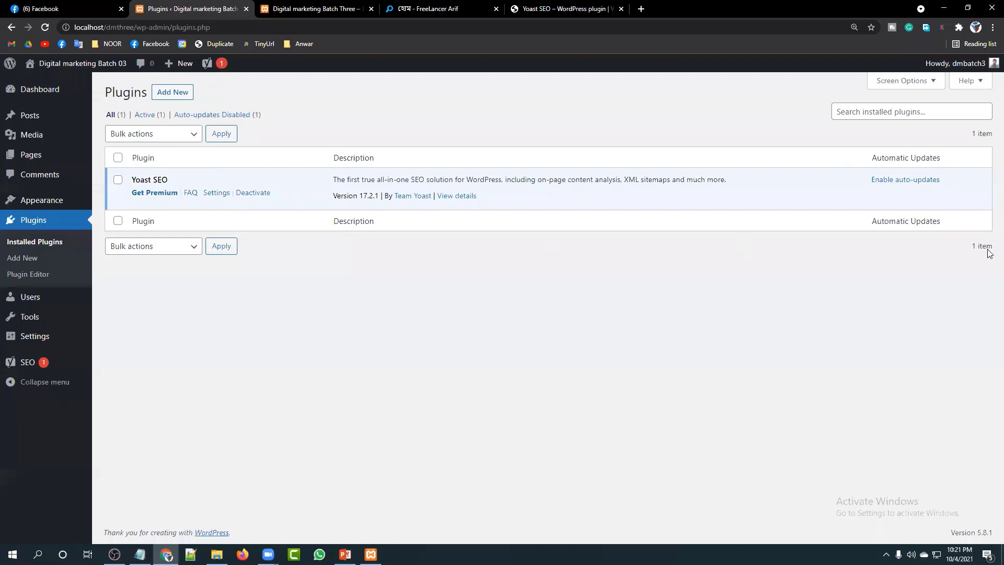
left_click(53, 92)
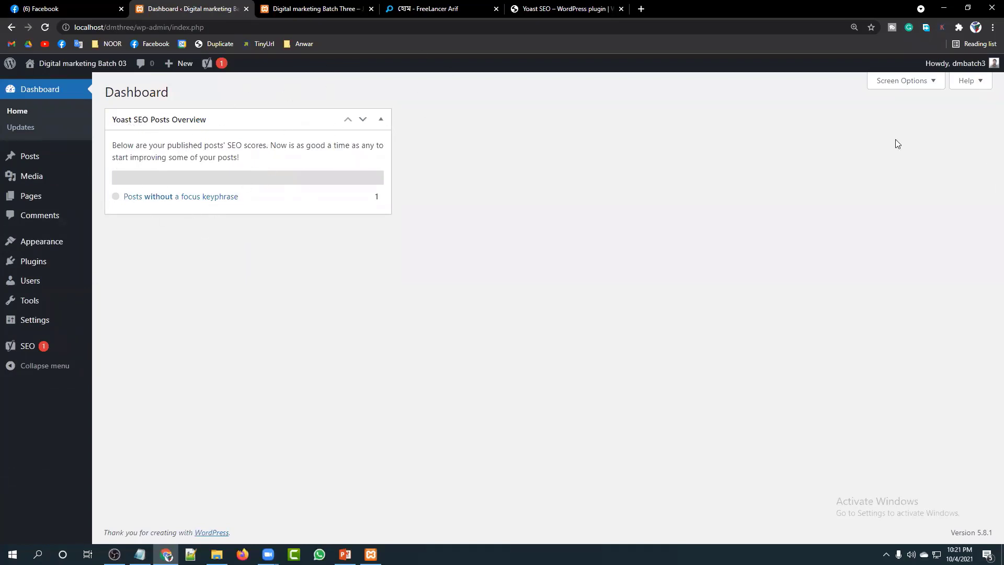
Step: Uncheck Yoast SEO Posts Overview in the Dashboard's Screen Options
left_click(891, 82)
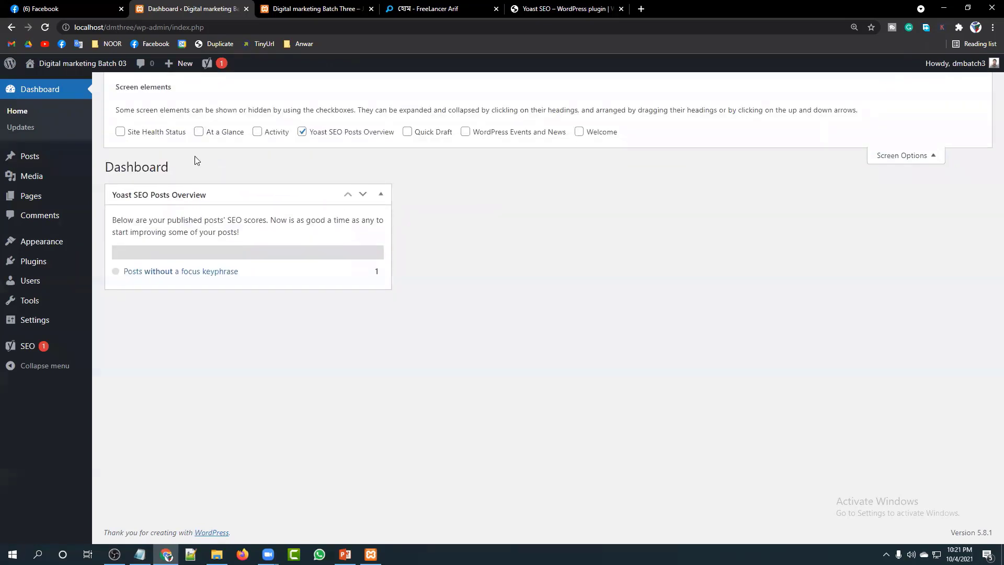
left_click(328, 134)
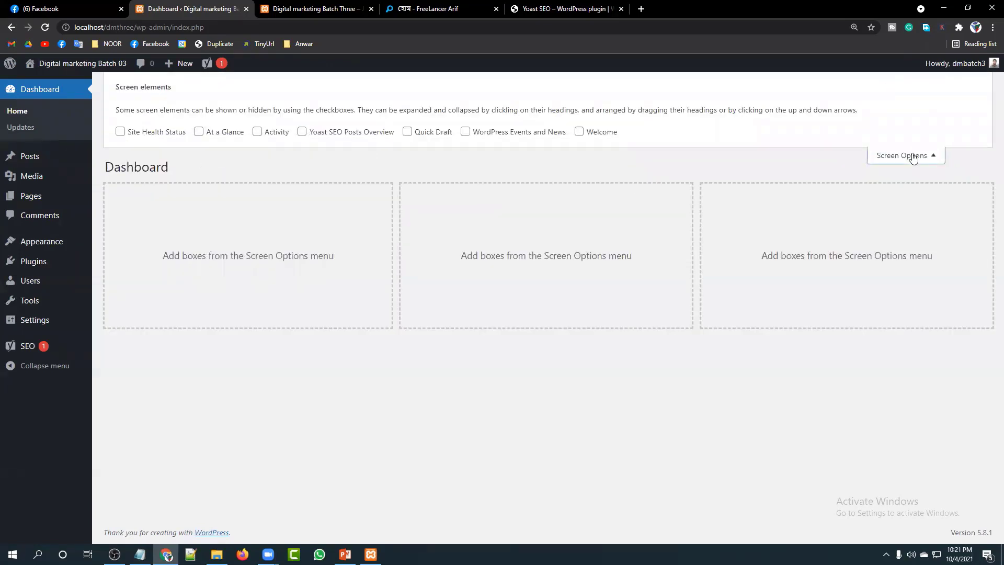
left_click(910, 154)
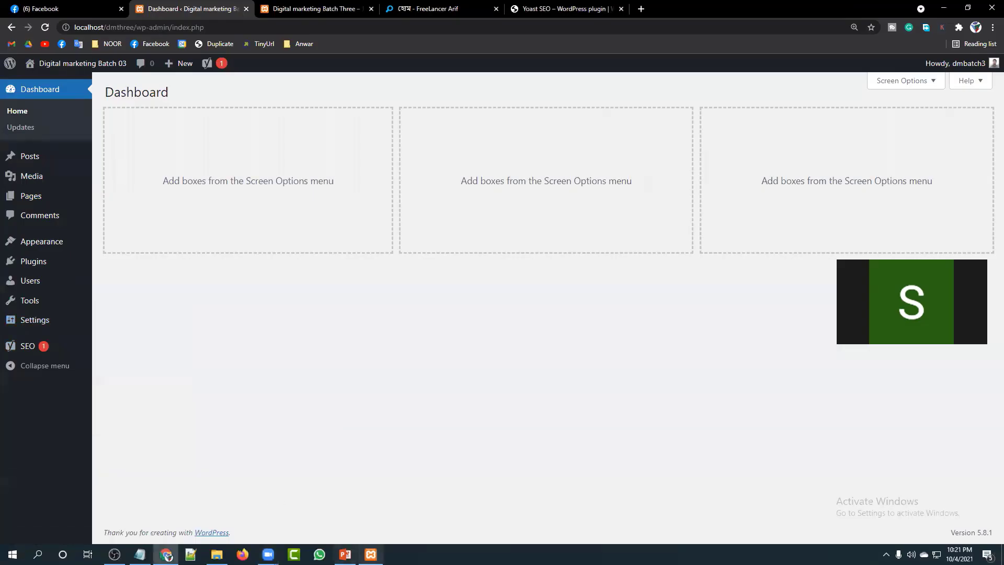
Step: Minimize the XAMPP control panel
left_click(371, 554)
left_click(370, 554)
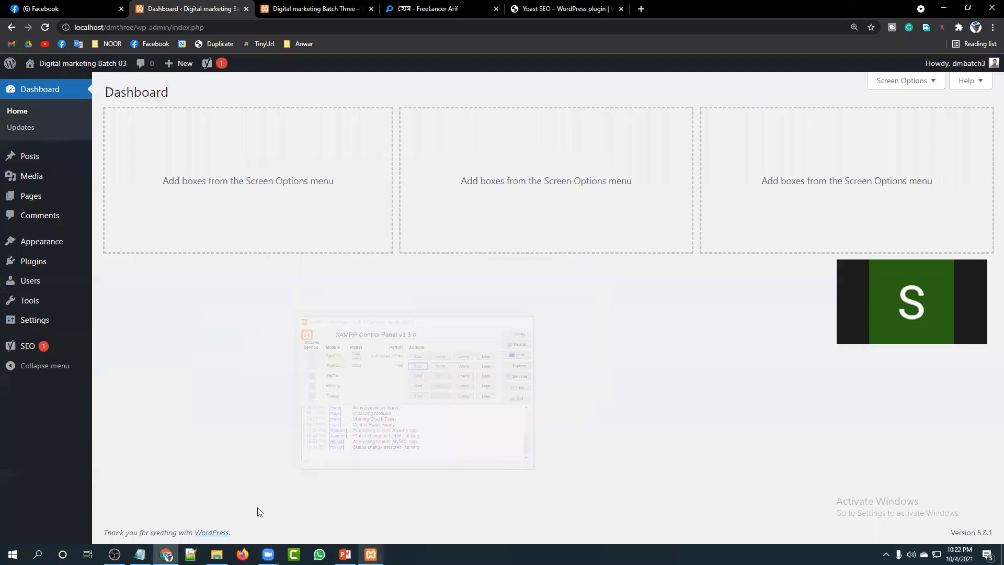
mouse_move(38, 358)
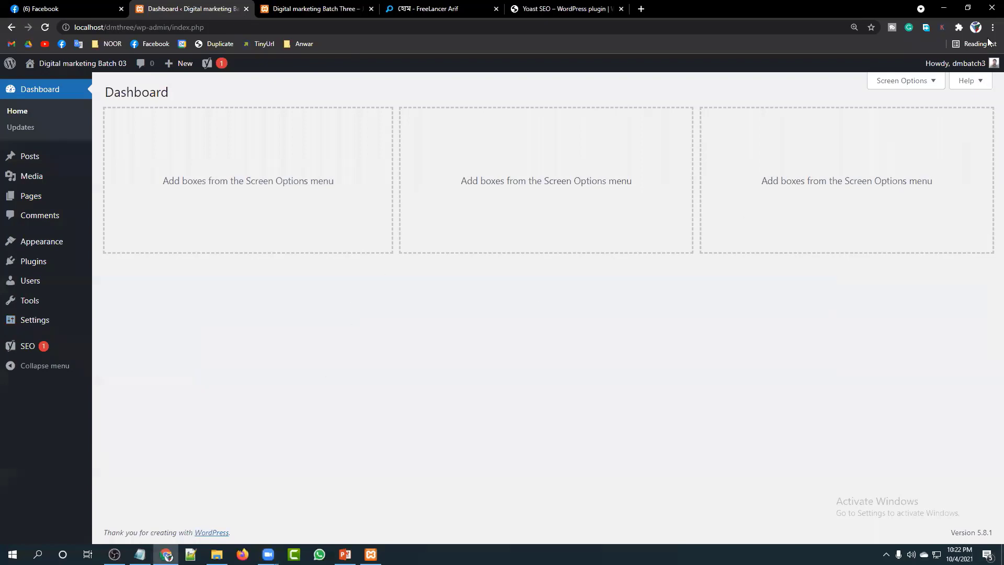
Step: Log out of WordPress and load the local site's home page
mouse_move(993, 63)
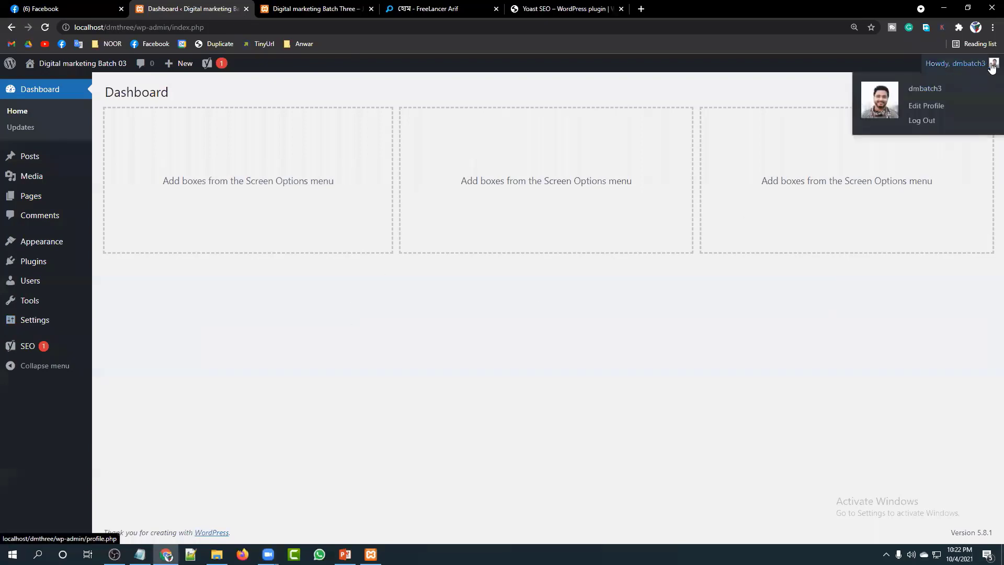
left_click(929, 121)
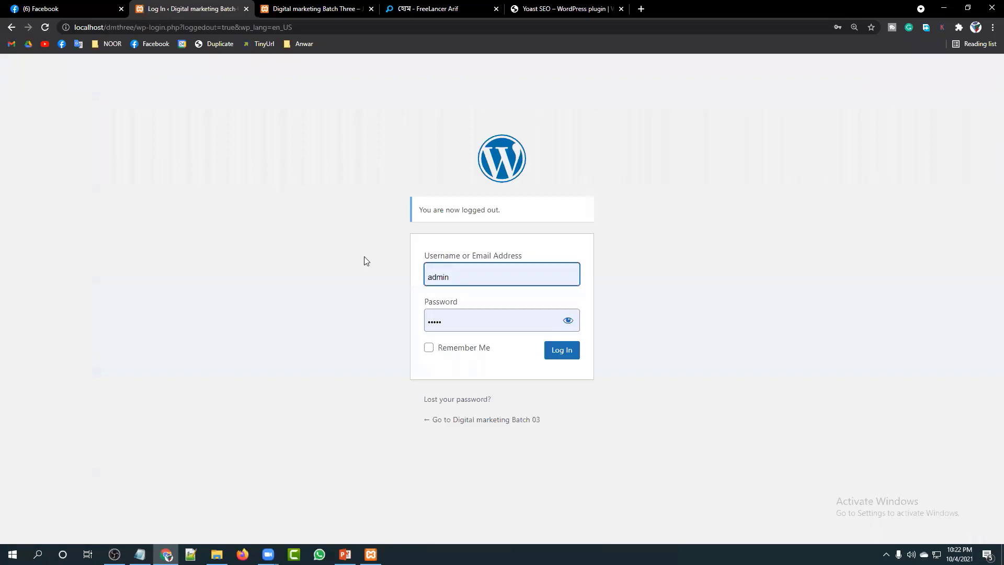
left_click(260, 285)
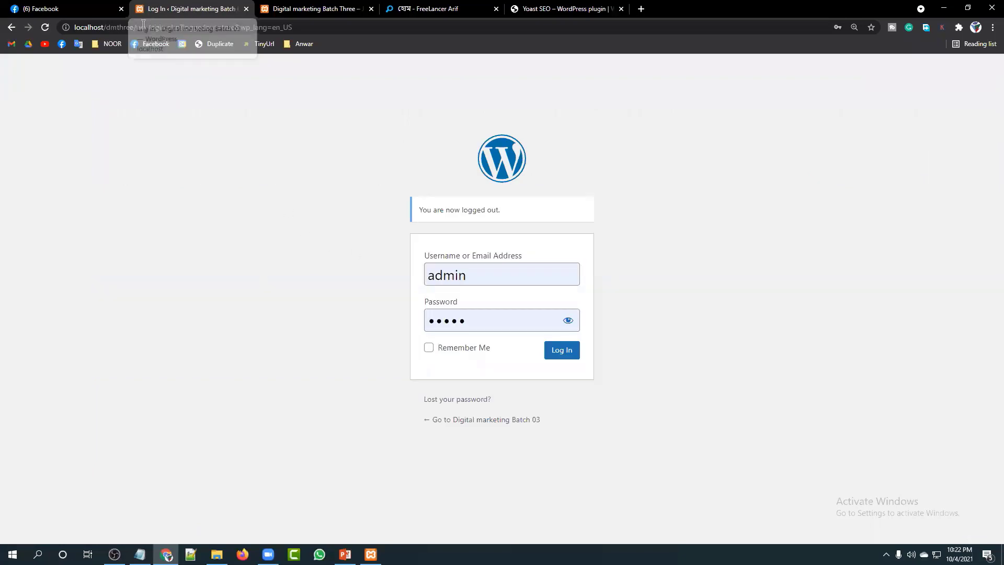
left_click(332, 27)
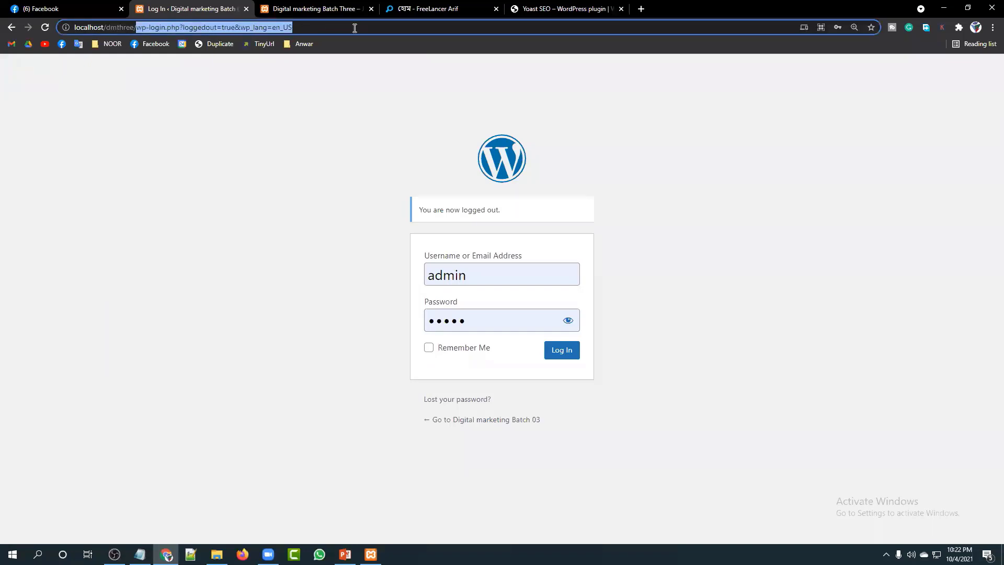
type("l")
key("Return")
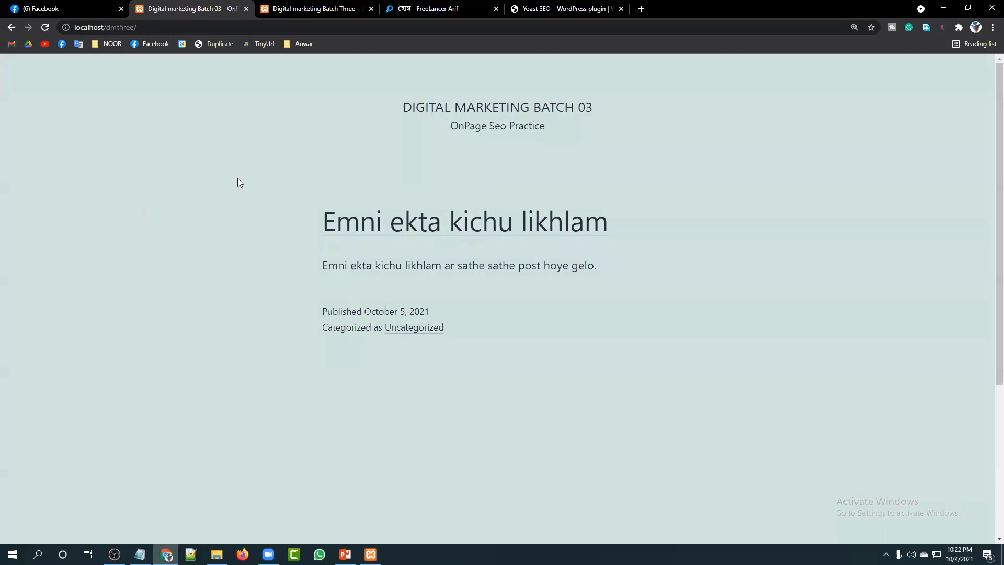
Step: Open the admin login at localhost/dmthree/wp-admin
left_click(174, 27)
left_click(174, 27)
type("w")
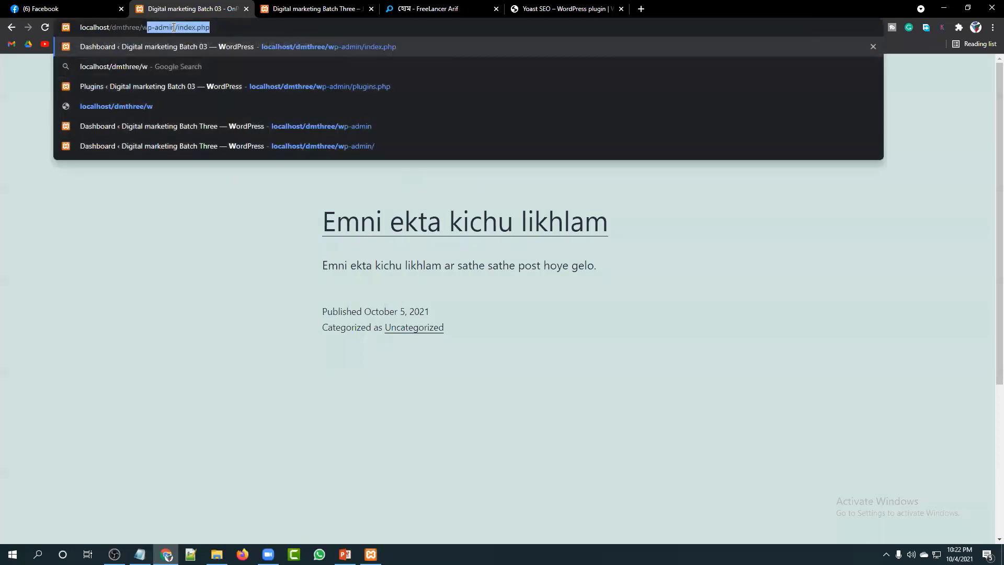
type("p-admn")
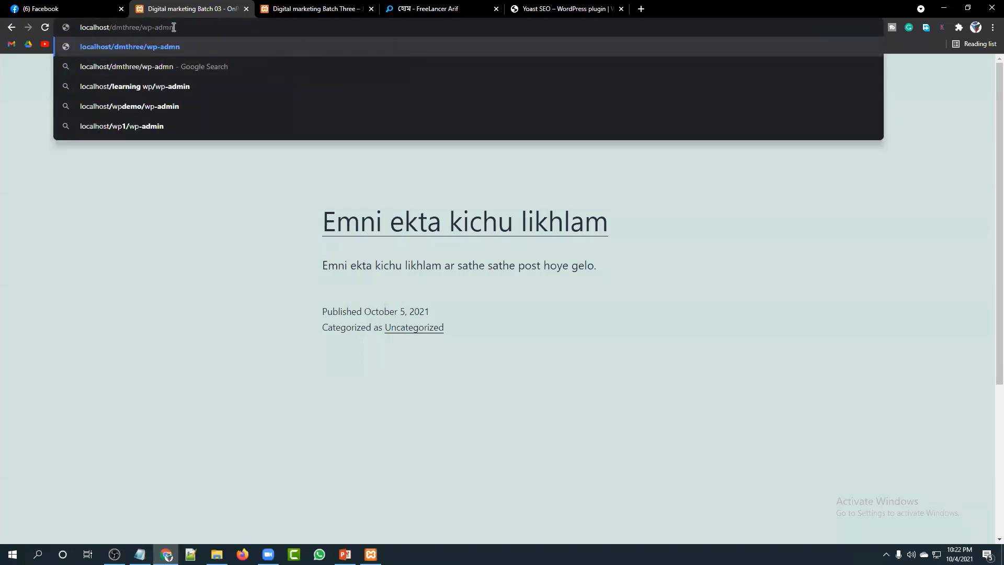
key("BackSpace")
type("in")
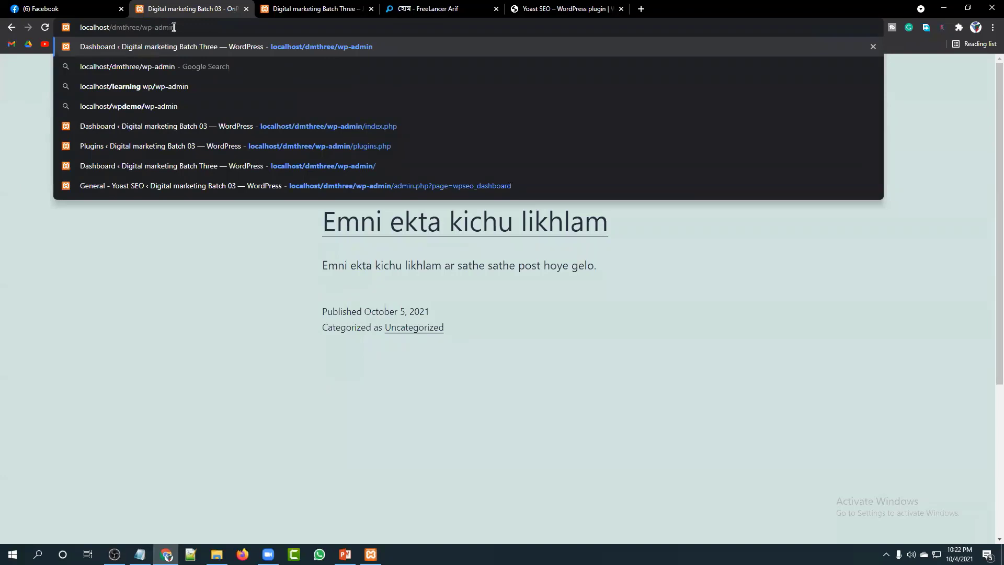
key("Return")
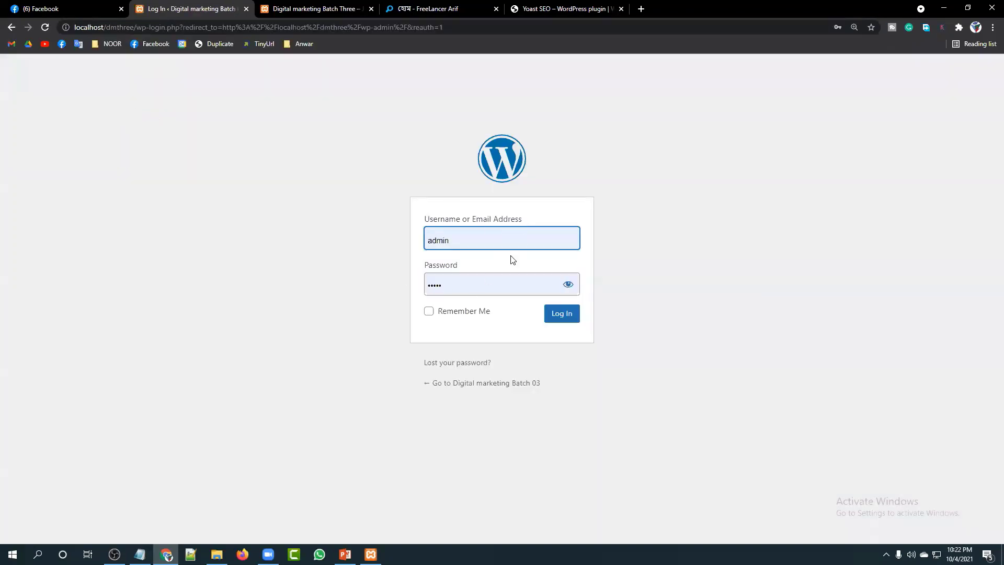
Step: Replace the username with the saved installation account and start retyping the password
left_click(484, 237)
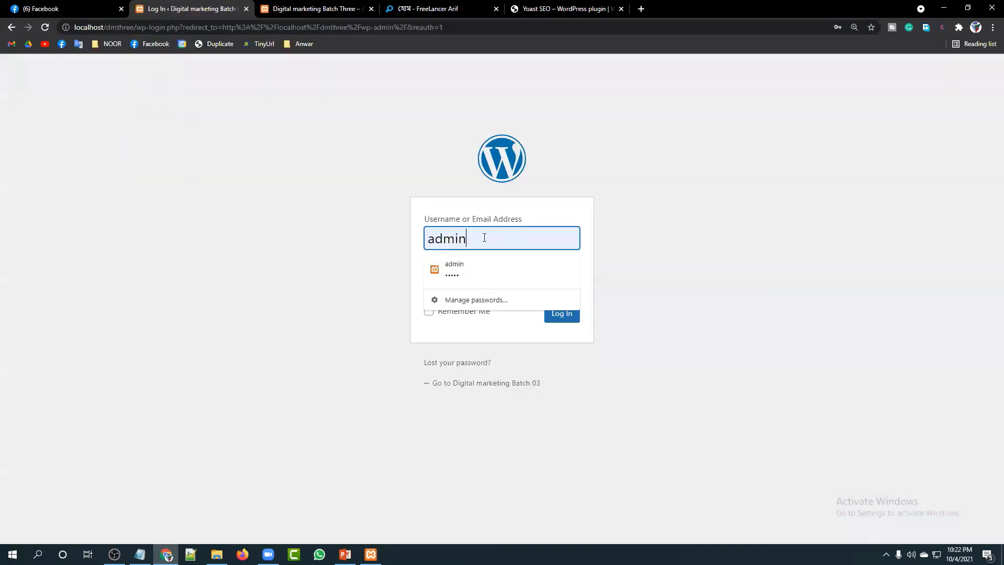
left_click_drag(485, 238, 374, 244)
key("BackSpace")
type("d")
left_click(455, 282)
left_click(568, 285)
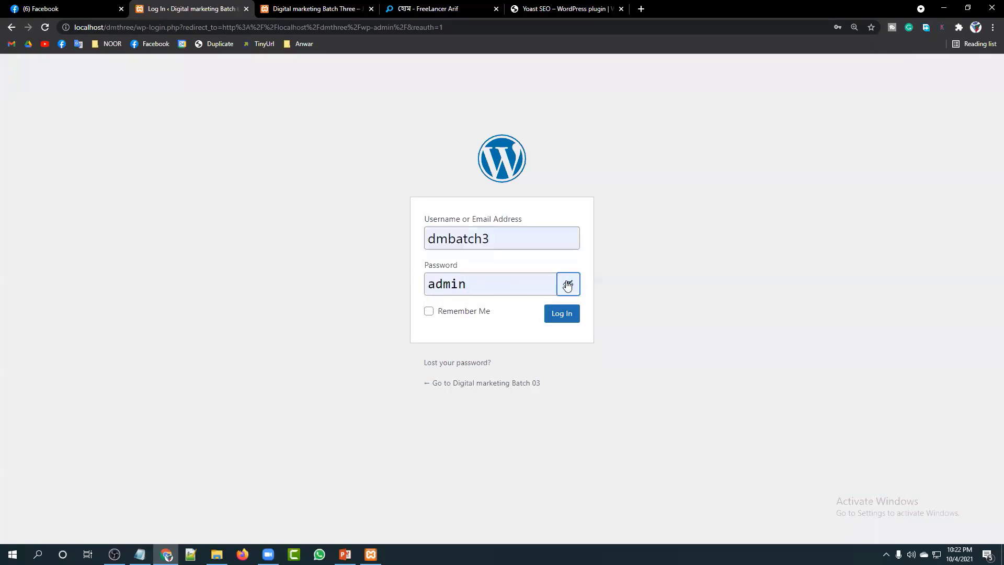
double_click(511, 284)
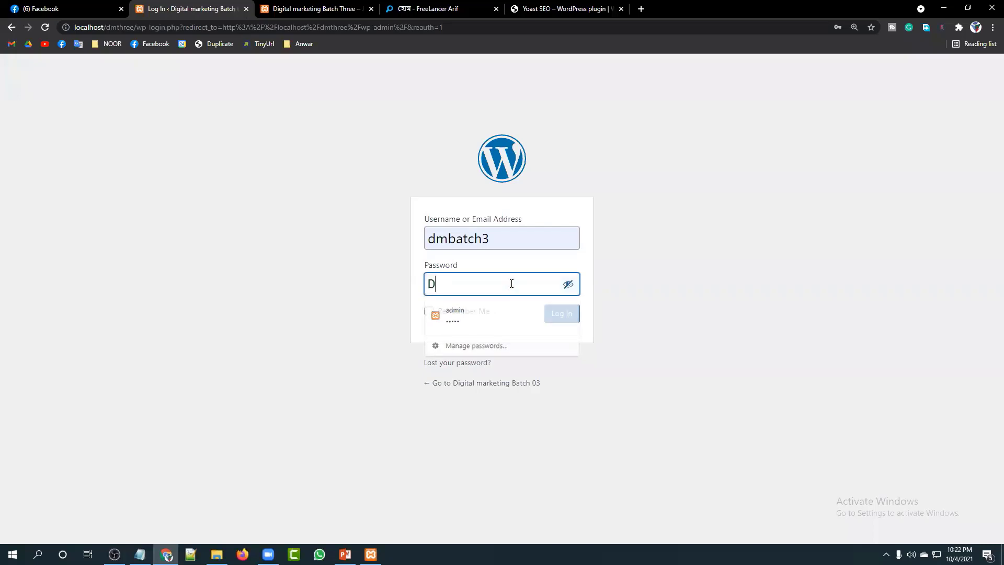
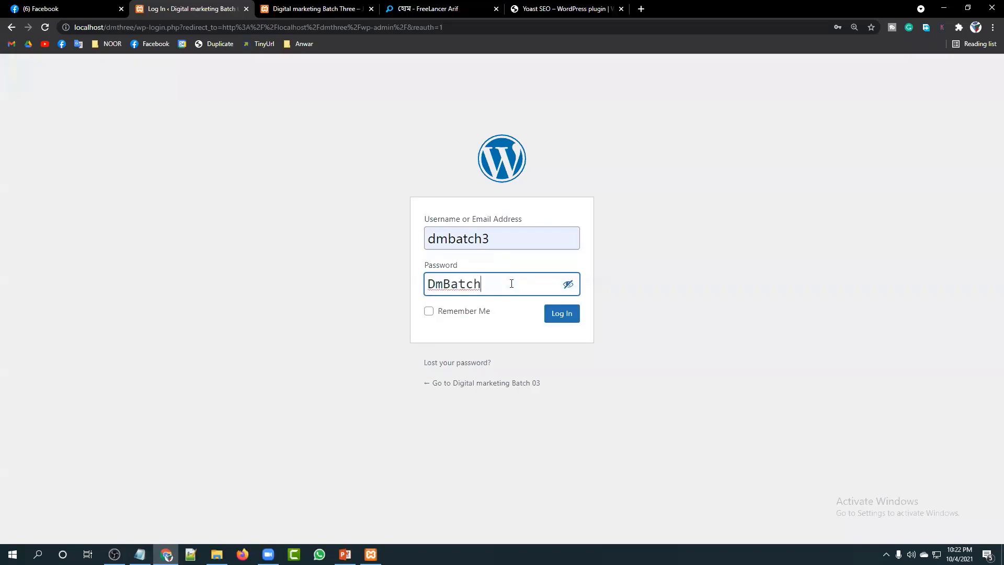
Step: Copy the installation password from the Notepad setup notes
left_click(140, 554)
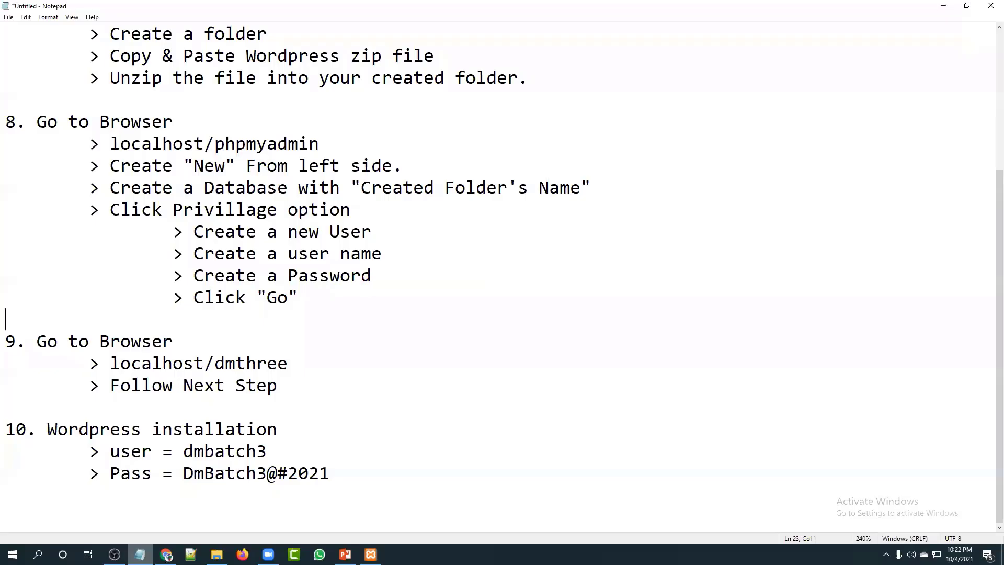
left_click_drag(330, 474, 183, 473)
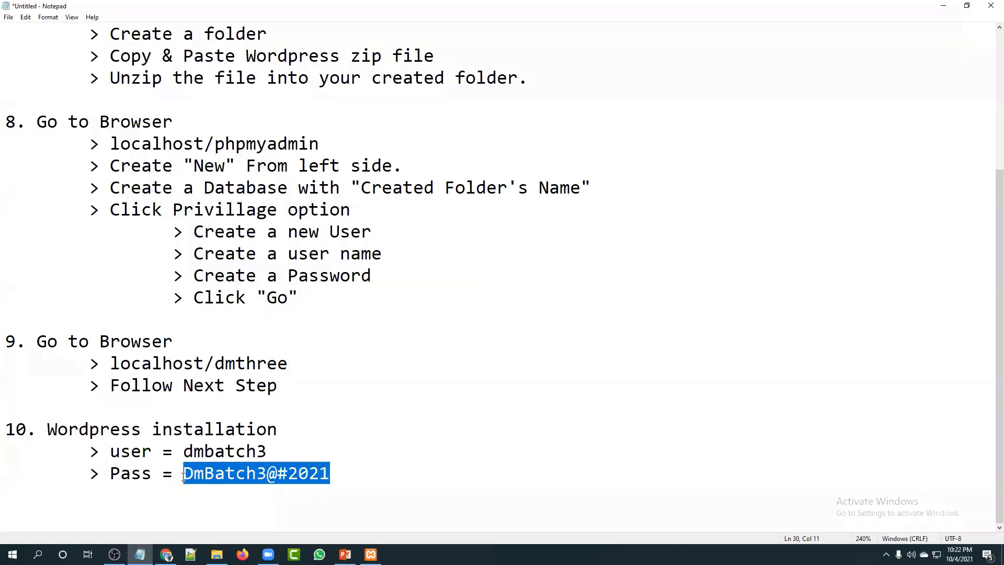
right_click(209, 473)
left_click(120, 349)
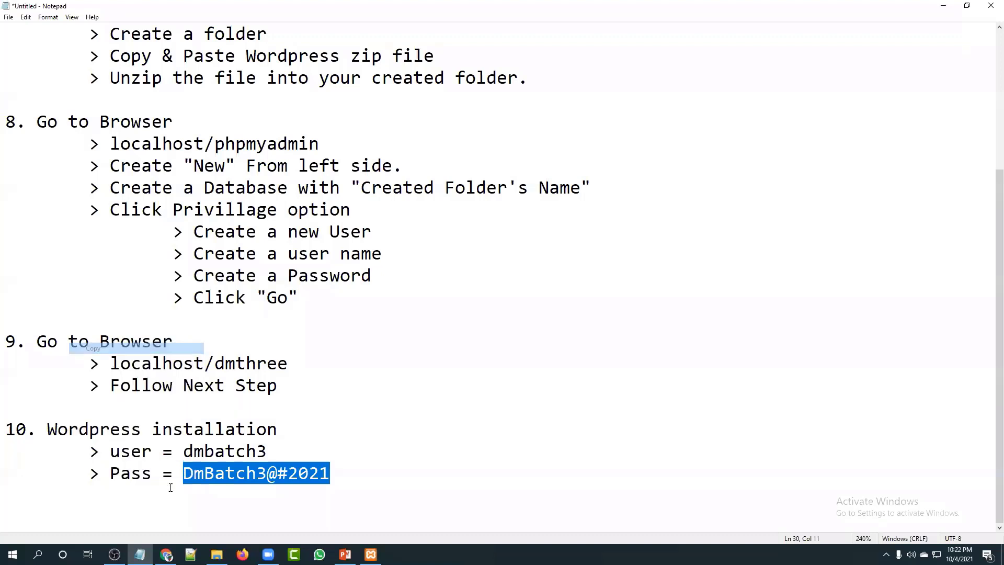
Step: Paste the password, tick Remember Me, log in, then return to the notes
left_click(166, 554)
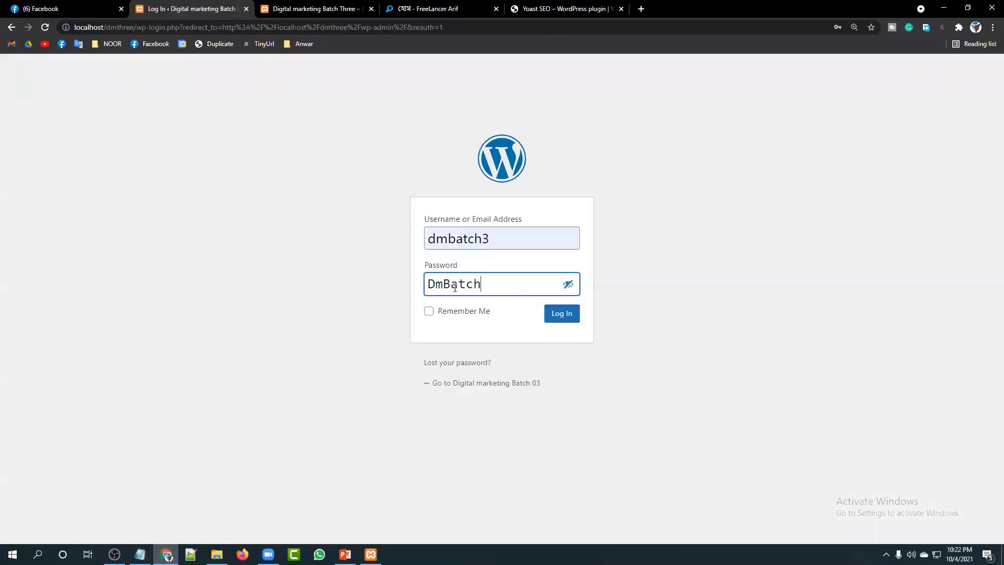
left_click_drag(518, 291, 406, 292)
key("ctrl+v")
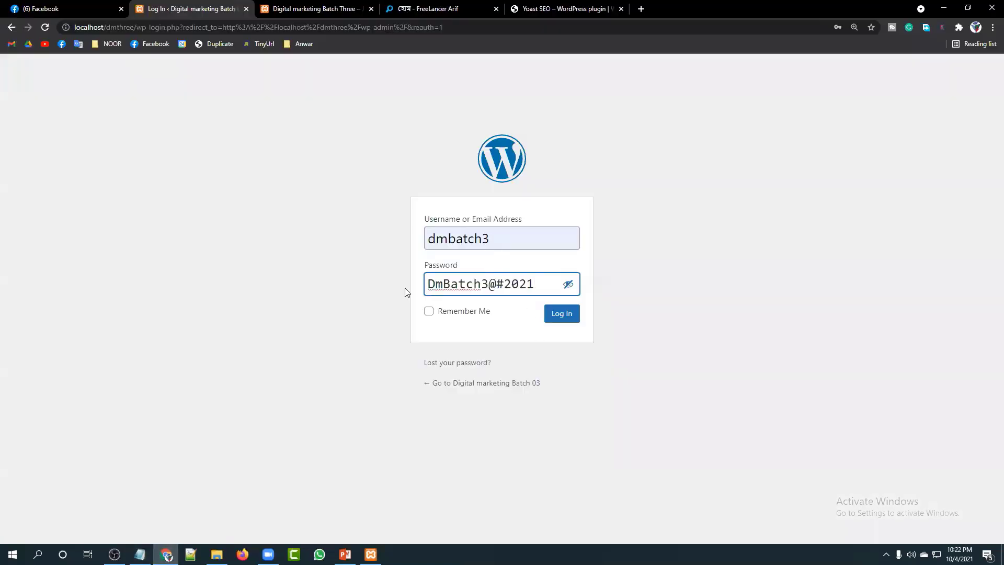
left_click(453, 312)
left_click(557, 316)
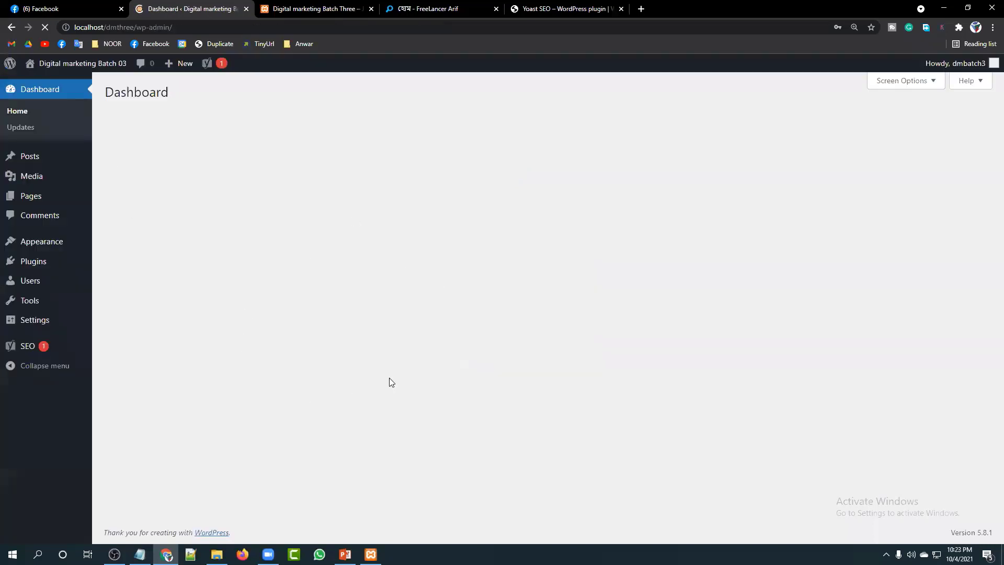
left_click(816, 173)
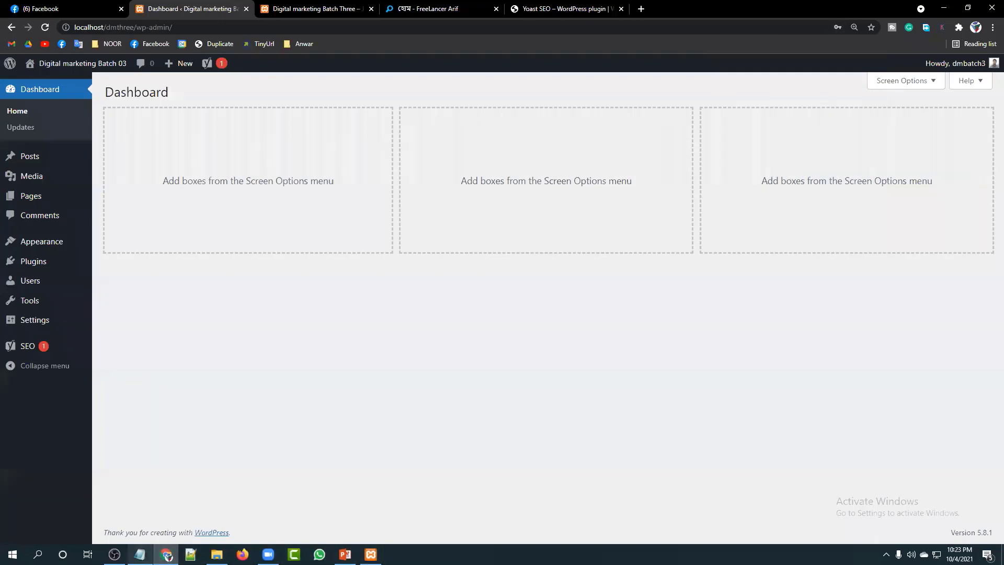
left_click(139, 554)
left_click(292, 397)
Step: Scroll through the setup notes and place the caret just above step 9
key("Up")
key("Up")
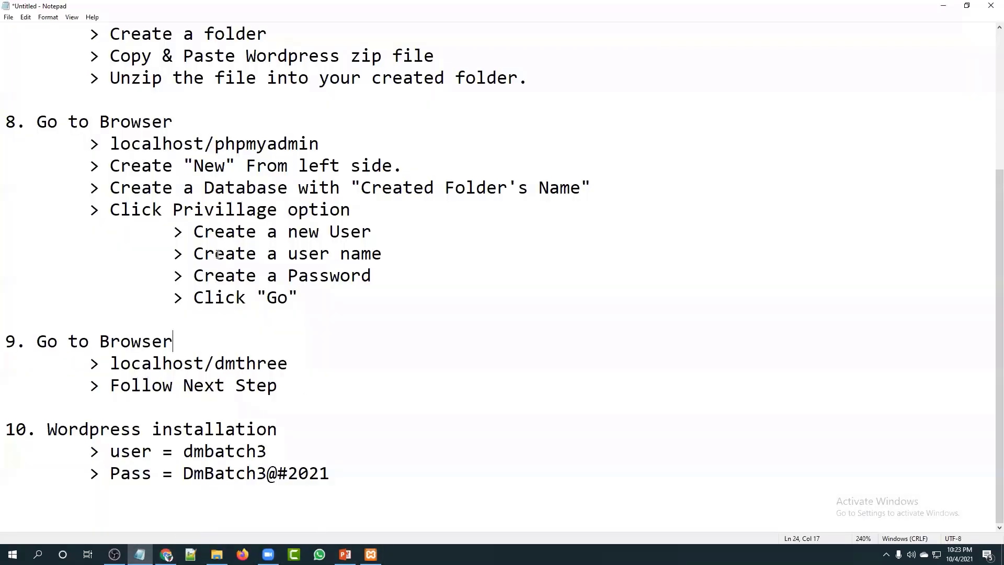
scroll(218, 254, "up", 3)
scroll(218, 254, "down", 2)
scroll(217, 255, "down", 1)
left_click(319, 302)
scroll(168, 325, "up", 3)
scroll(168, 325, "down", 3)
left_click(33, 507)
left_click(81, 317)
Step: Close the Zoom error window, then close the Notepad setup notes
left_click(269, 554)
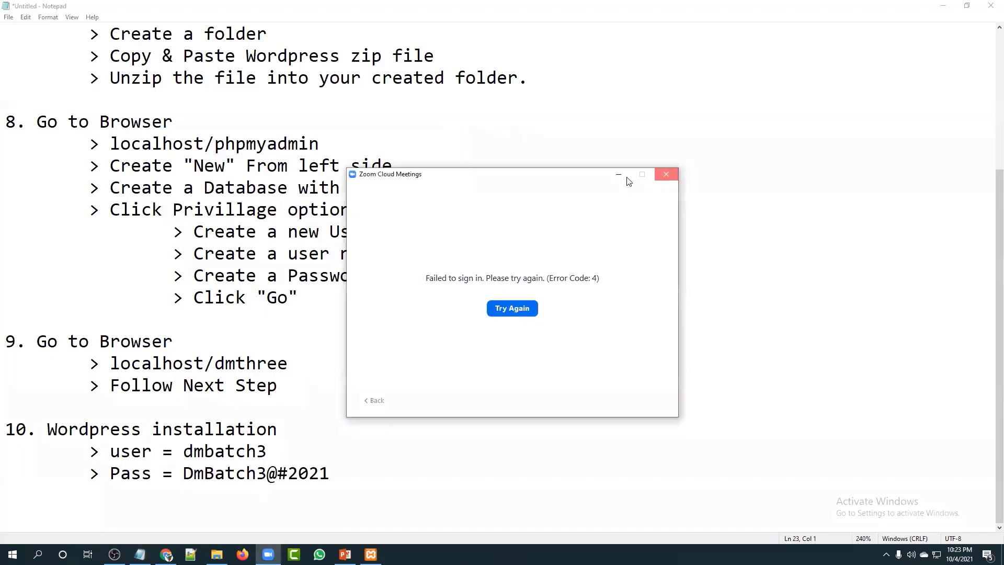
left_click(665, 174)
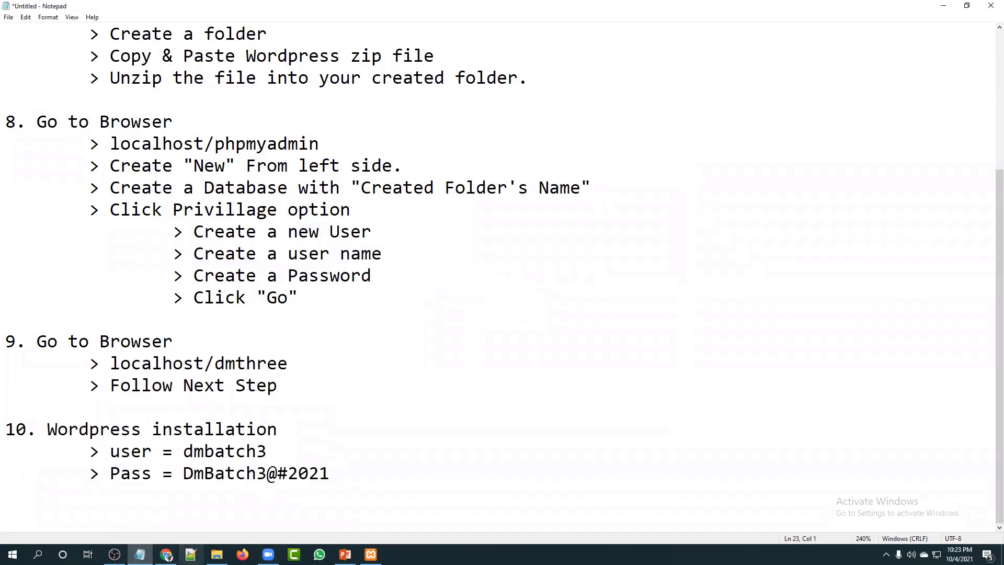
left_click(268, 554)
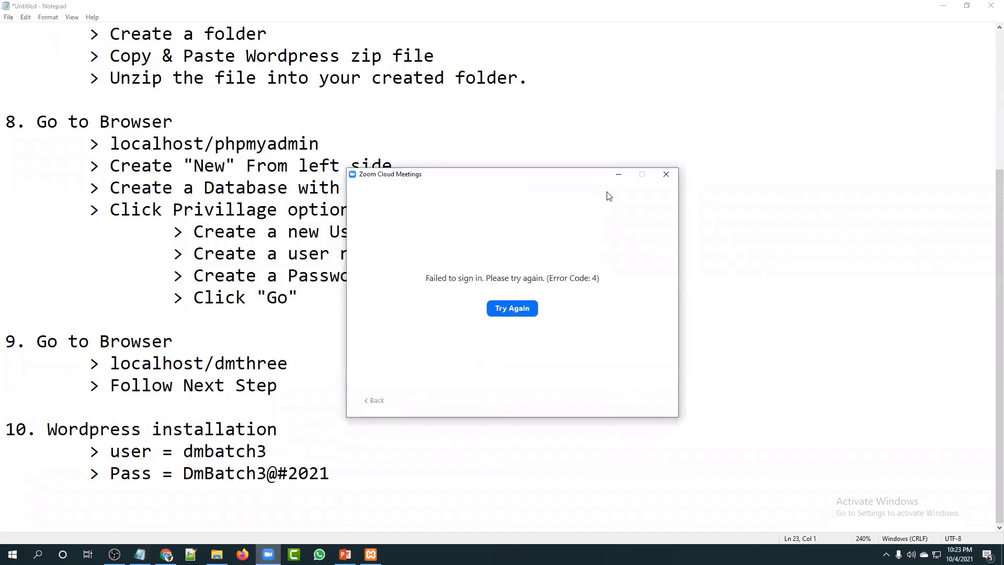
left_click(667, 174)
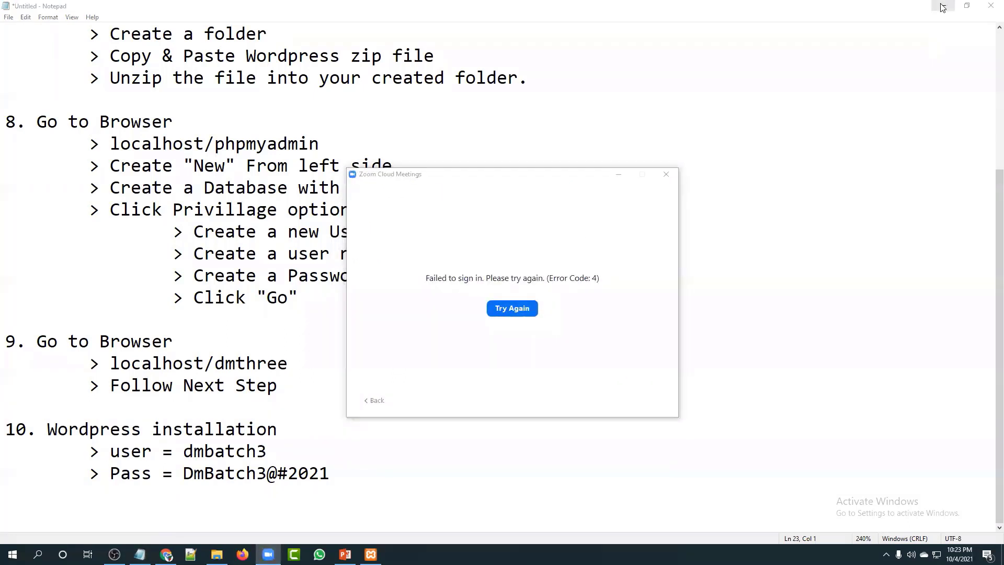
left_click(990, 4)
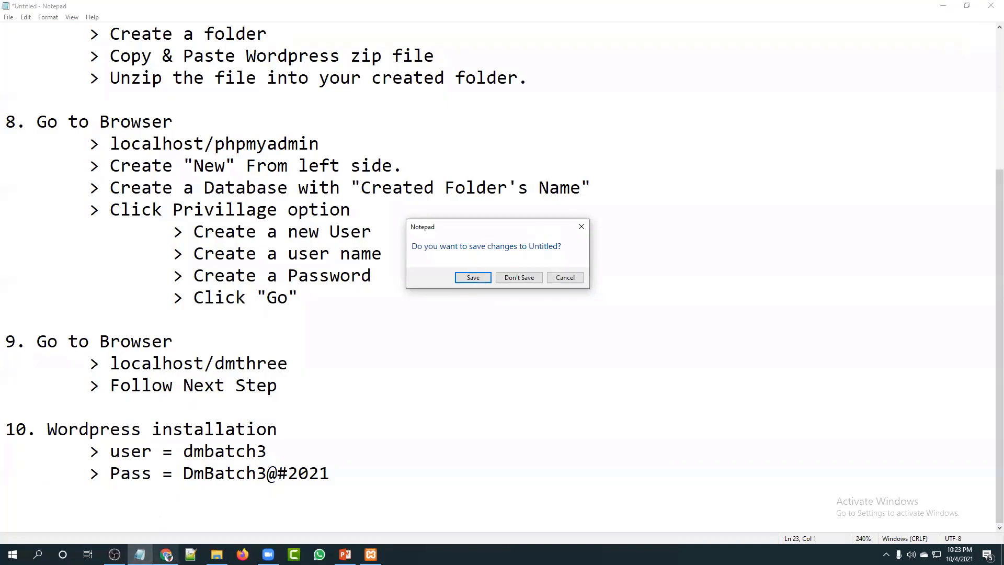
Step: Bring the WordPress dashboard forward in Chrome and minimise the Zoom window
left_click(166, 554)
mouse_move(269, 554)
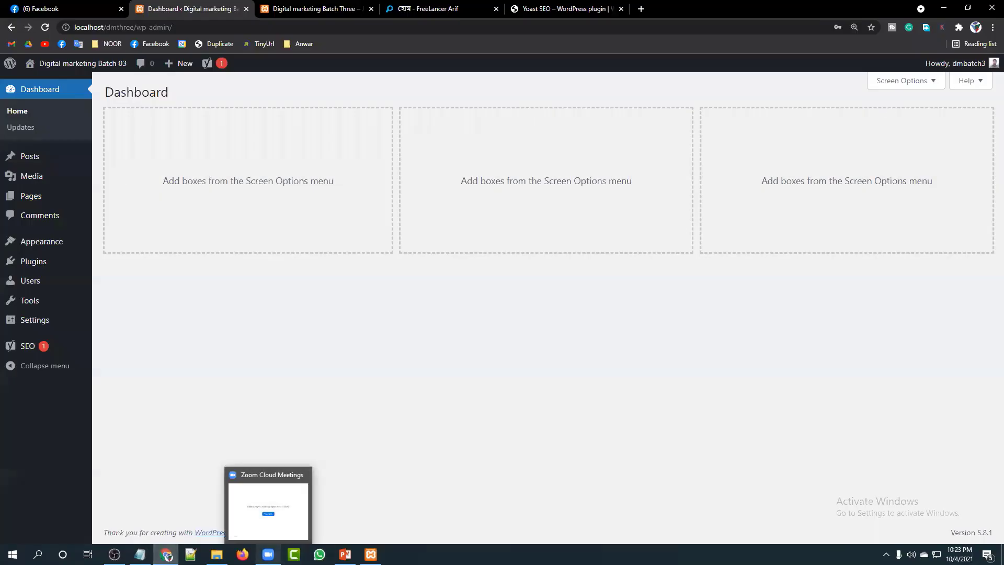
left_click(275, 516)
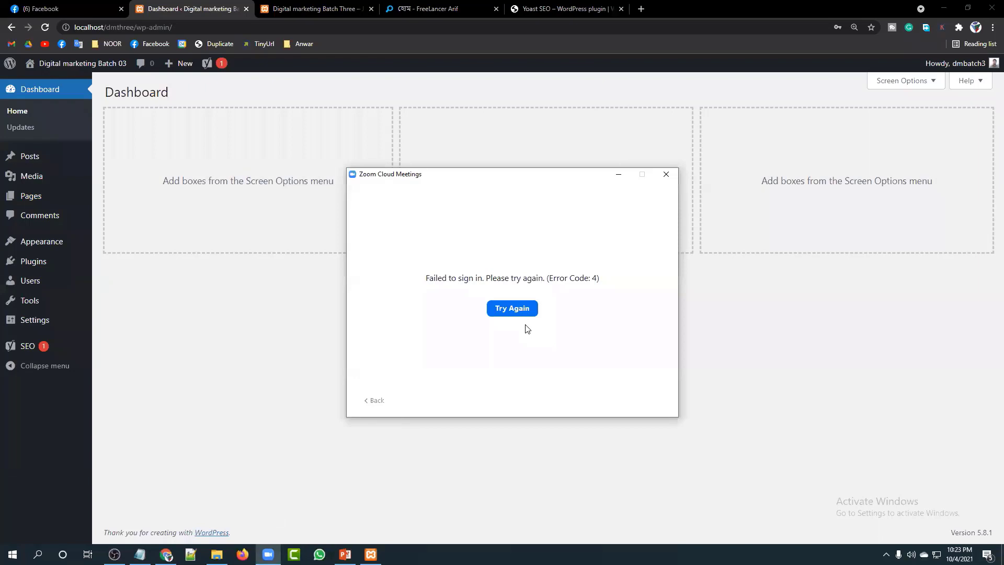
left_click(666, 175)
left_click(658, 176)
left_click(618, 174)
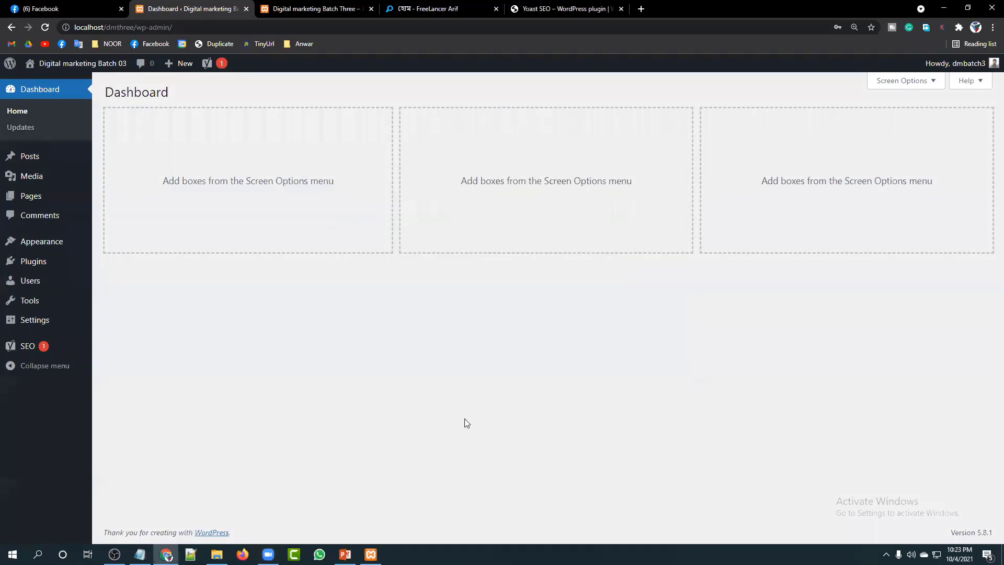
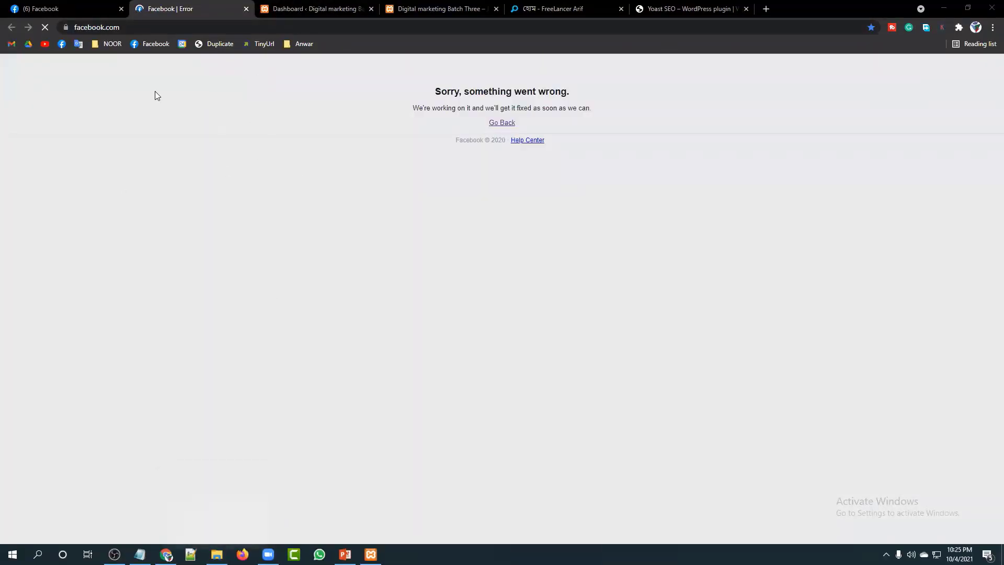
Step: Switch back to the '(6) Facebook' tab to show the Live Producer dashboard
left_click(73, 7)
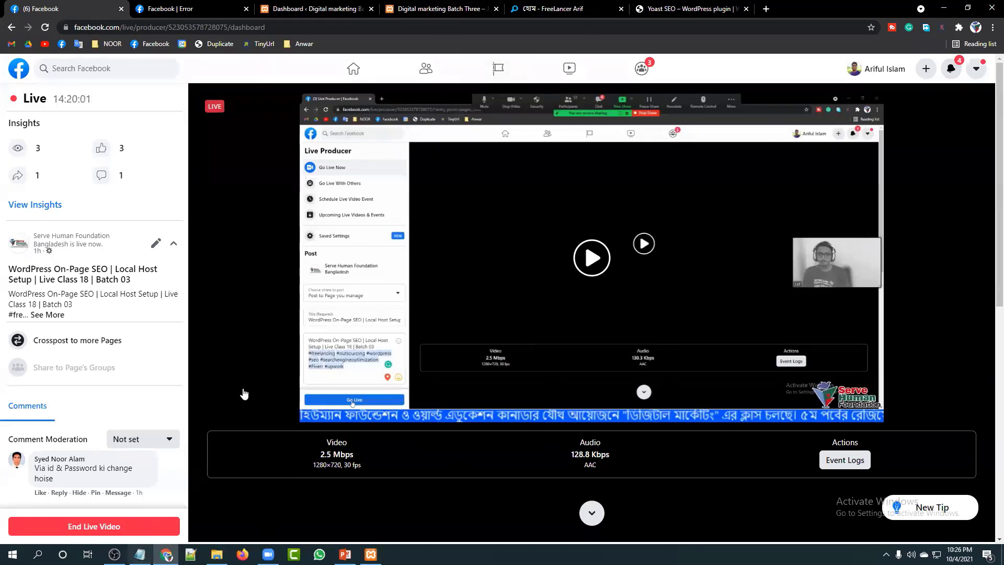
Step: In File Explorer, browse Desktop and This PC, then open Local Disk (C:)
left_click(217, 554)
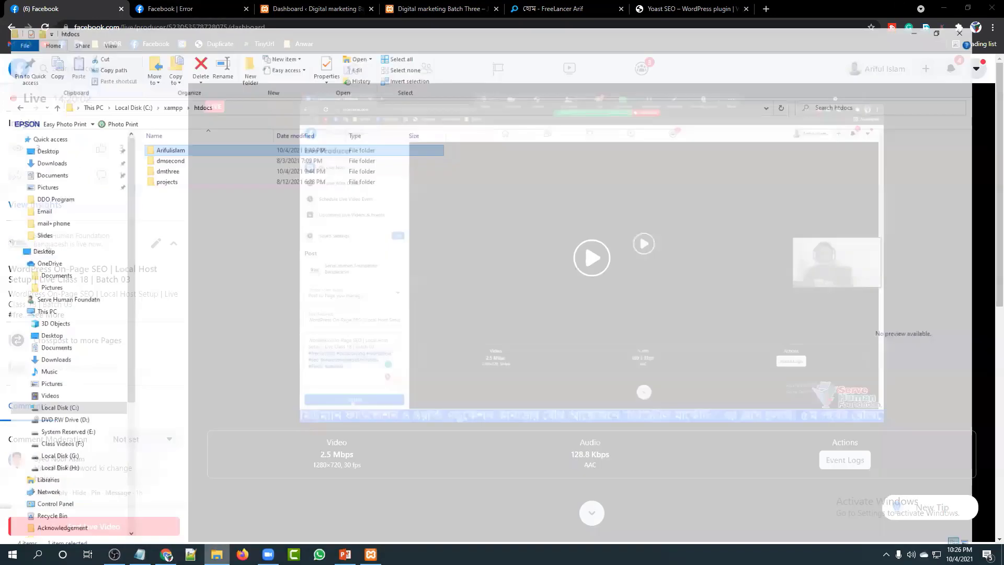
scroll(85, 427, "down", 2)
scroll(88, 426, "up", 2)
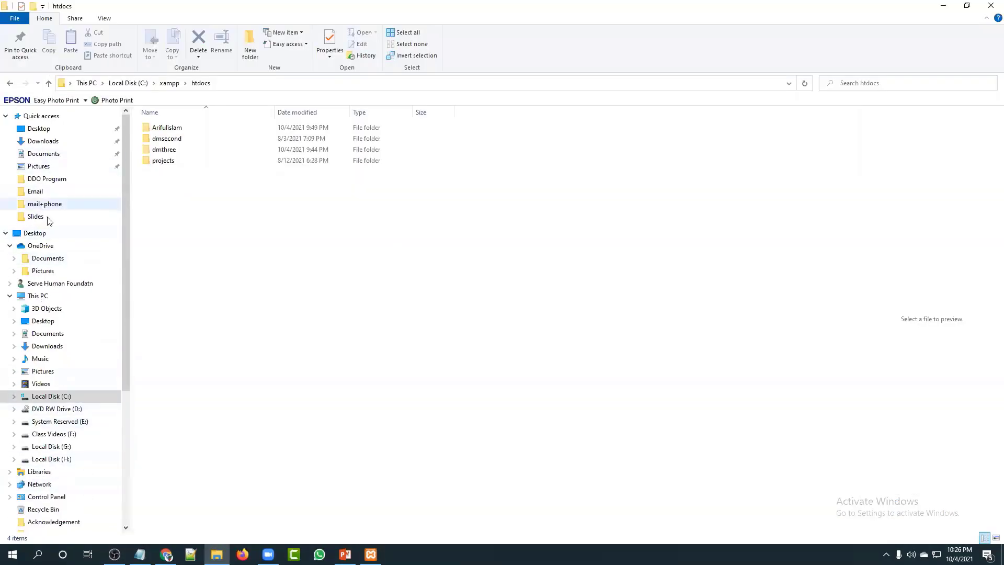
left_click(39, 129)
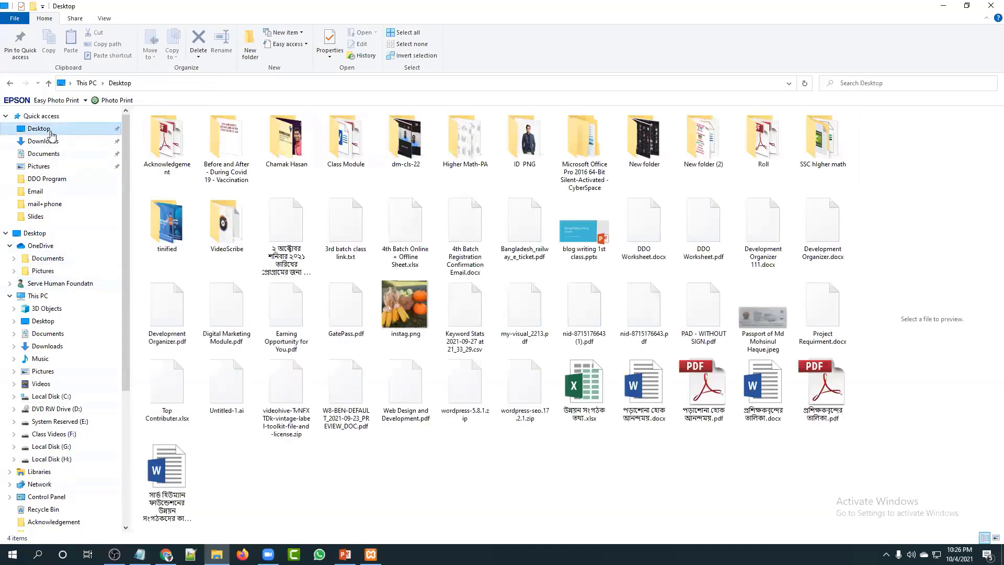
left_click(42, 233)
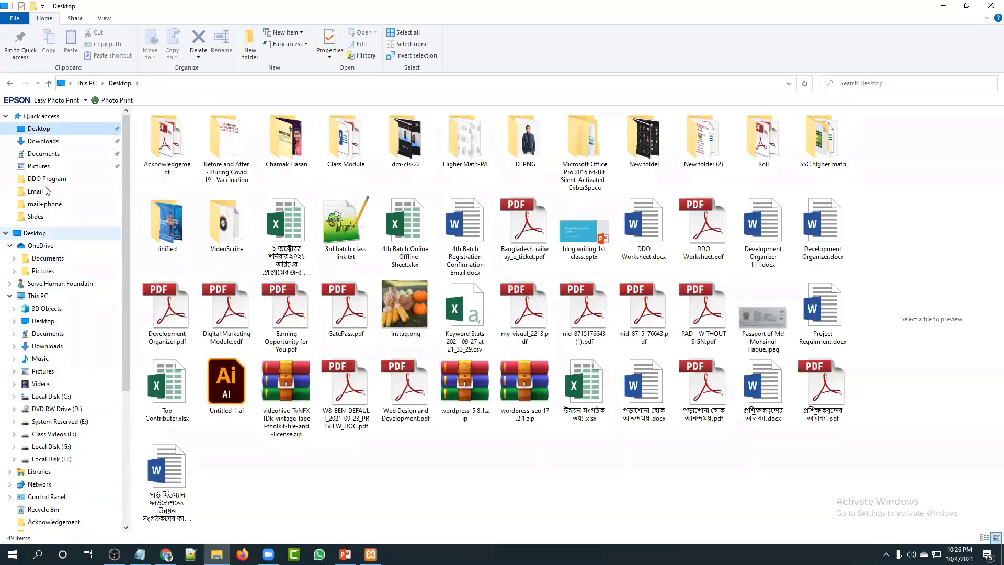
left_click(55, 299)
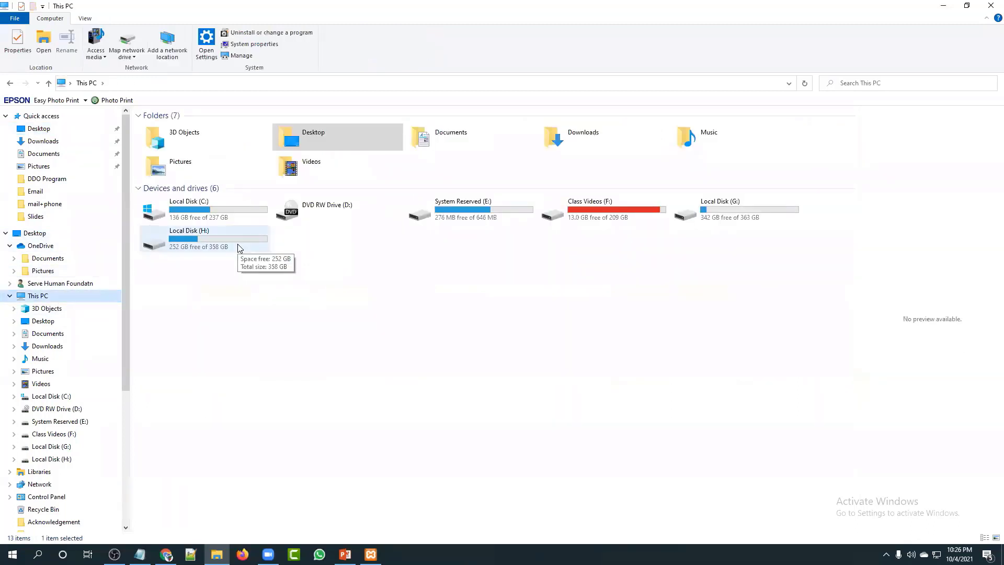
left_click(256, 298)
double_click(224, 217)
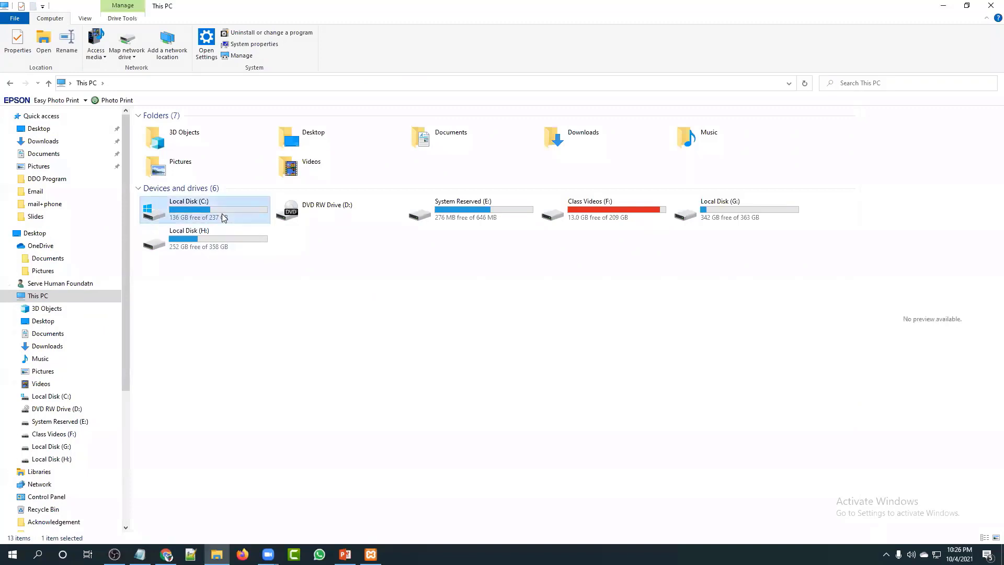
Step: Open C:\xampp, look inside htdocs, and return to the xampp folder
left_click(161, 197)
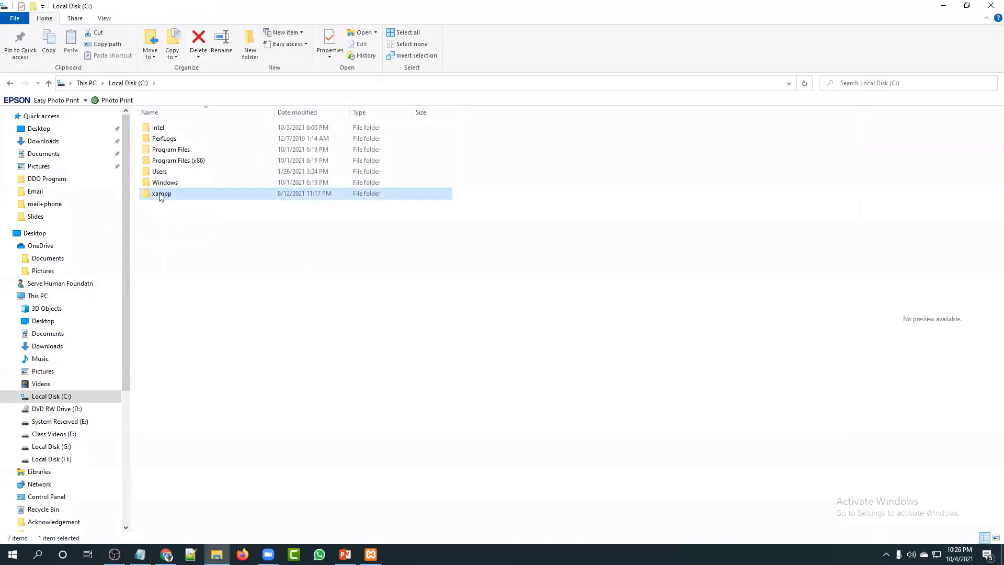
double_click(160, 197)
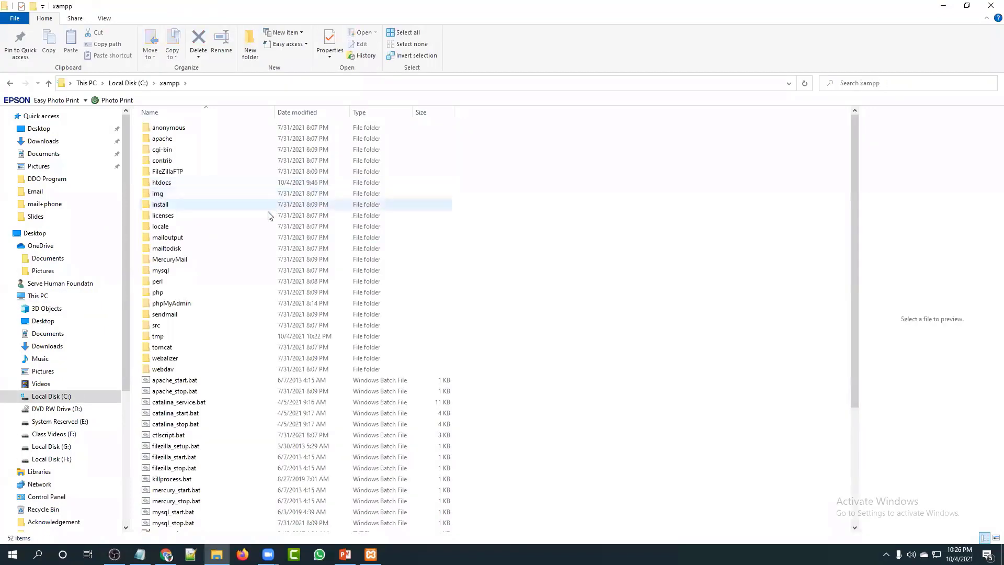
double_click(176, 181)
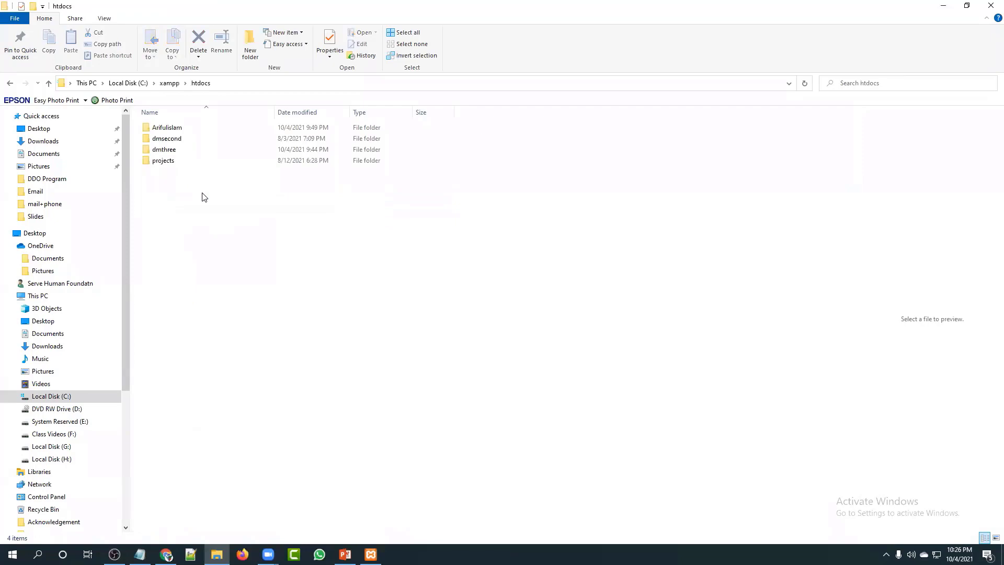
left_click(48, 83)
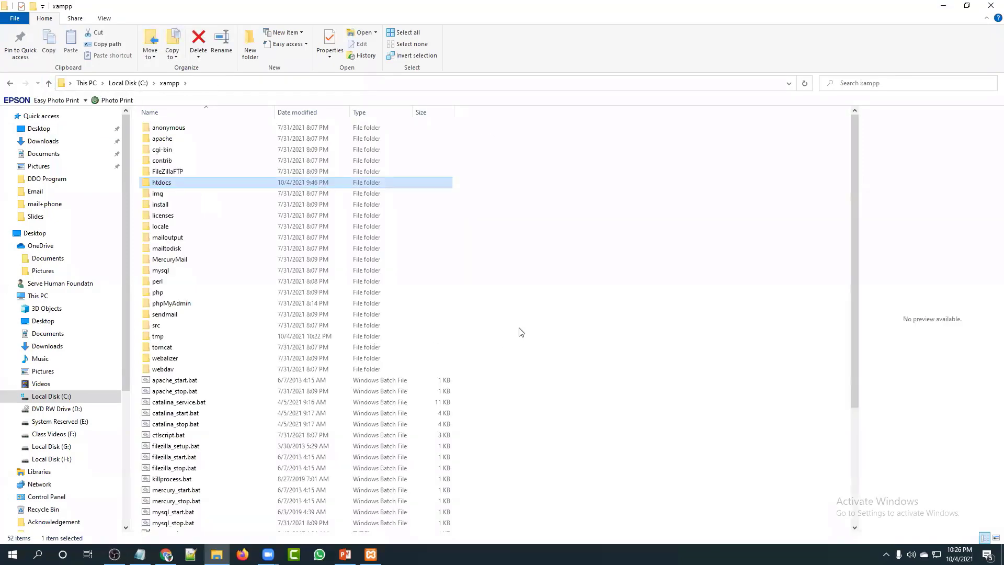
scroll(520, 333, "down", 5)
left_click(612, 465)
scroll(573, 467, "up", 5)
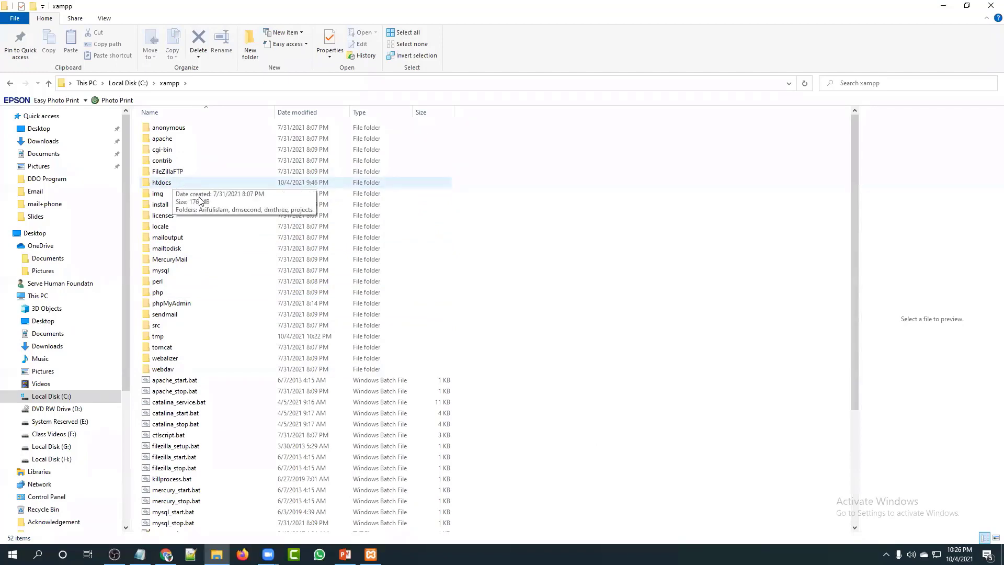
Step: Browse the xampp php folder twice, ending back in C:\xampp with nothing selected
double_click(175, 294)
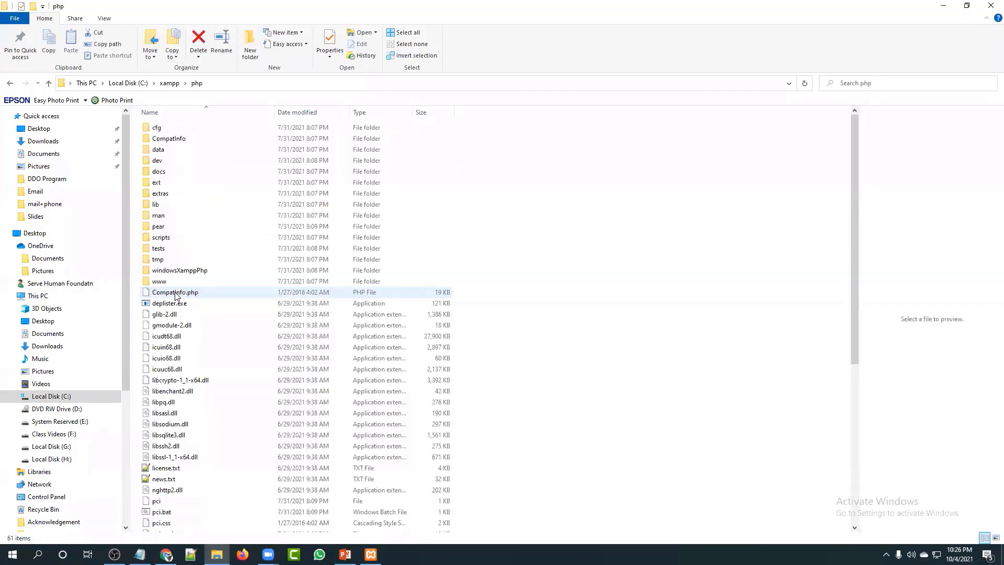
scroll(223, 275, "down", 8)
scroll(225, 275, "down", 1)
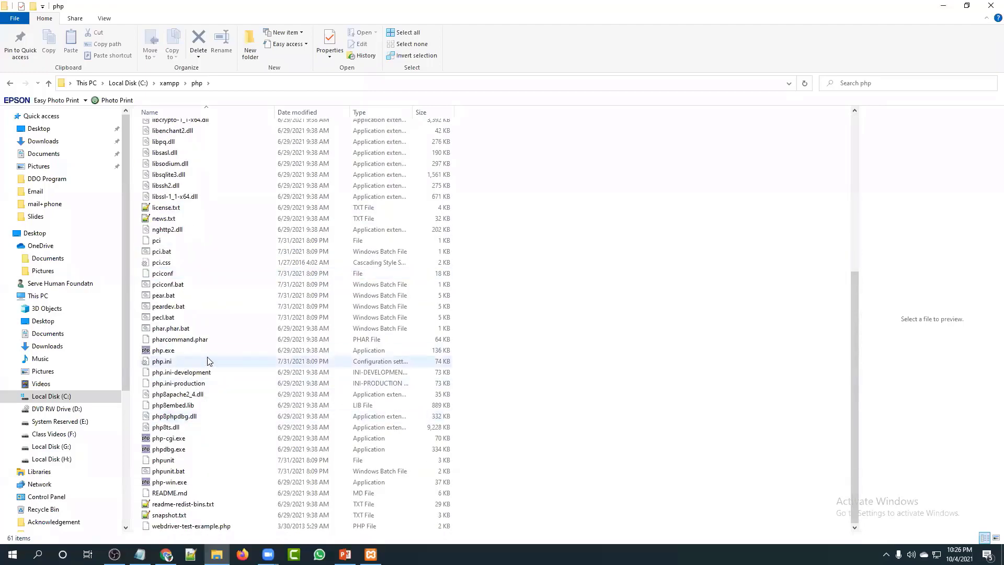
left_click(49, 83)
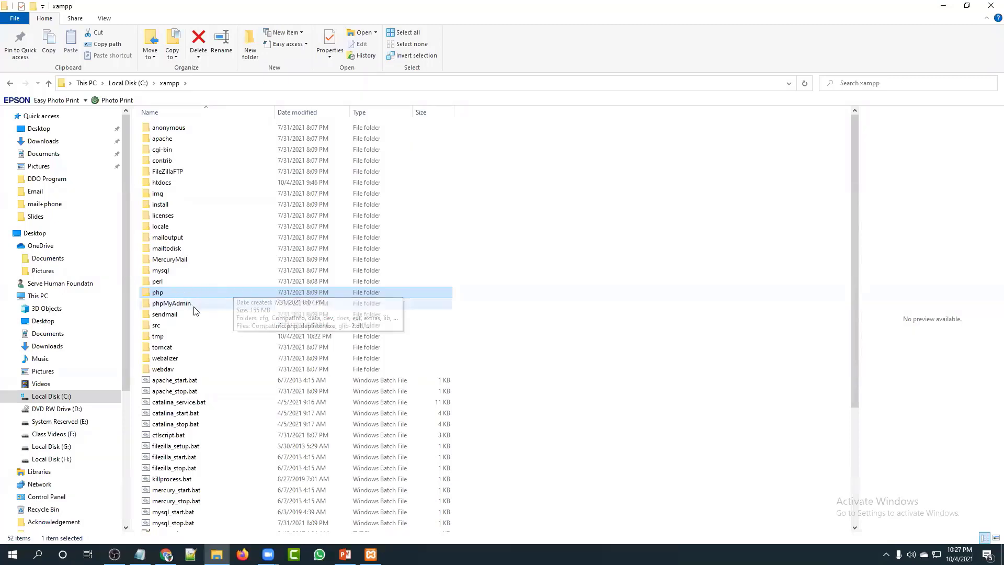
right_click(174, 294)
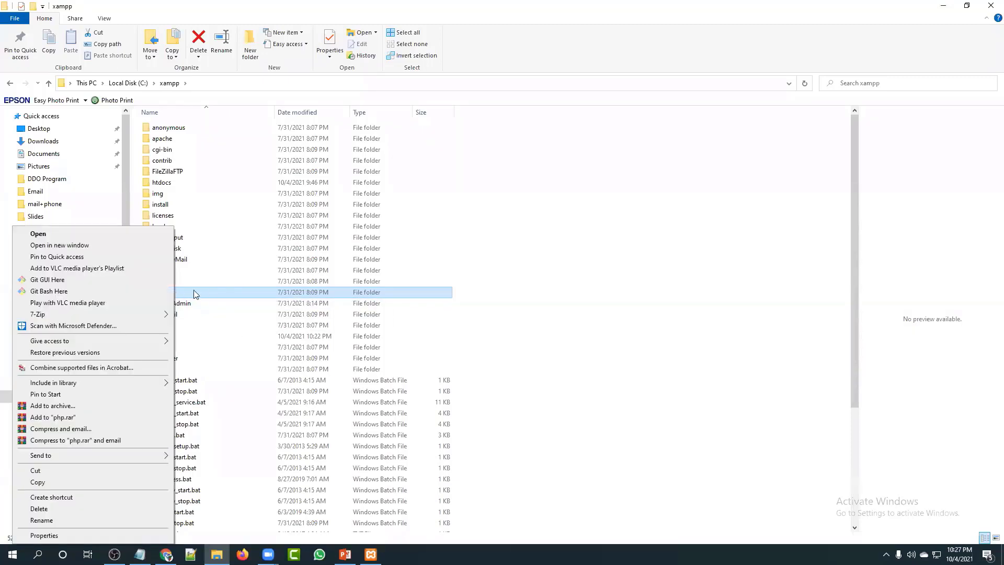
left_click(209, 288)
double_click(209, 289)
scroll(218, 293, "down", 8)
scroll(198, 516, "down", 1)
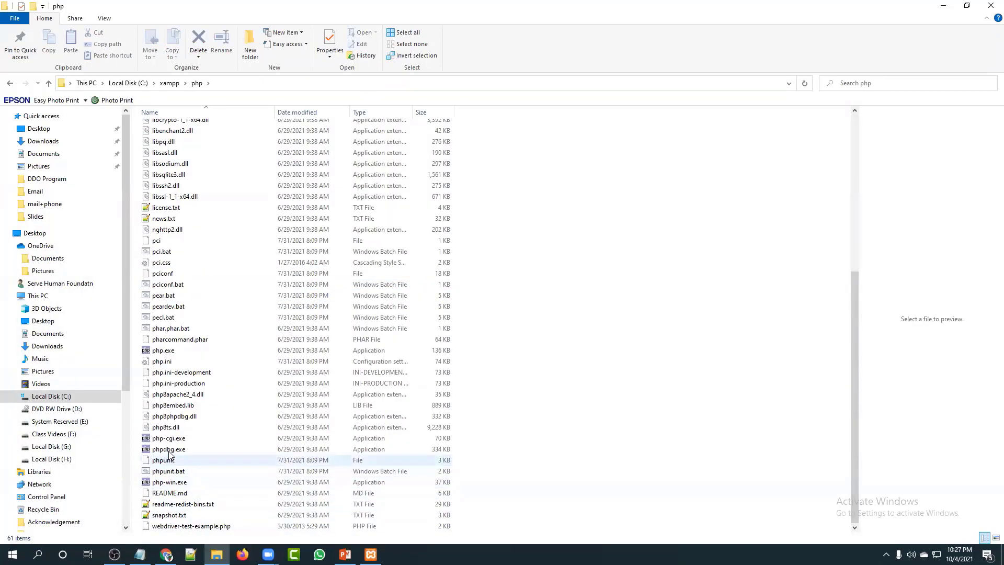
left_click(49, 84)
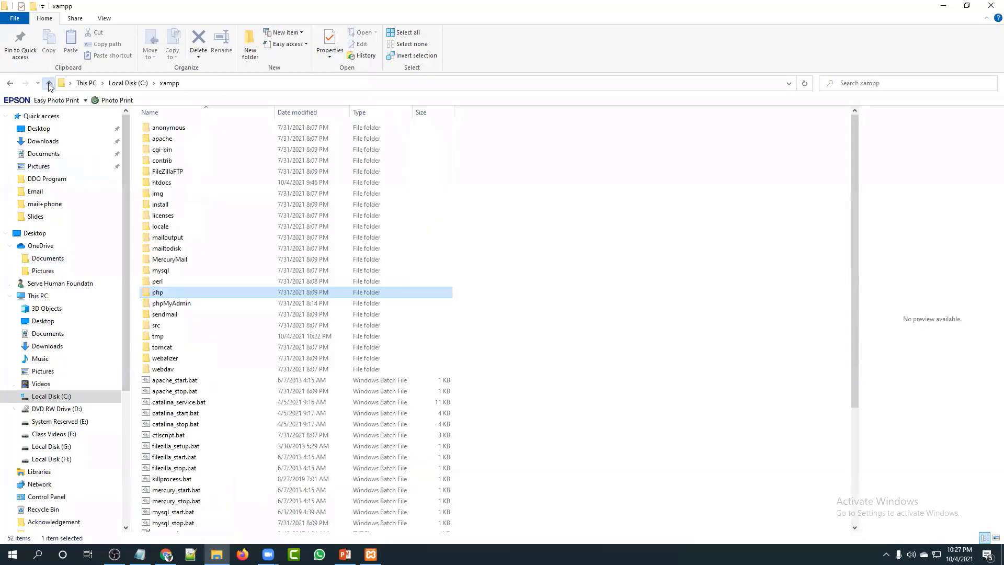
left_click(682, 276)
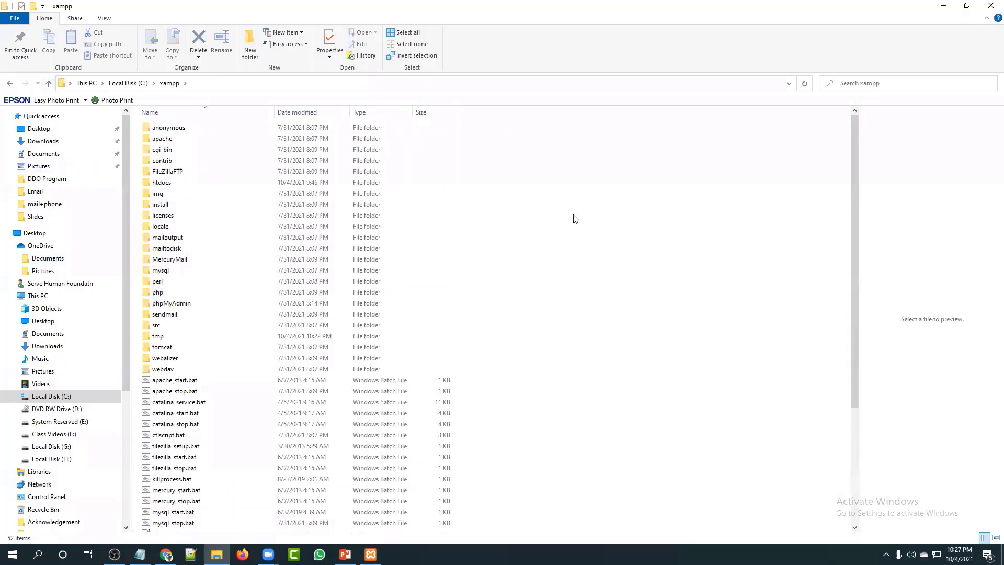
Step: Turn on Hidden items and navigate to C:\xampp\htdocs\dmthree
left_click(104, 20)
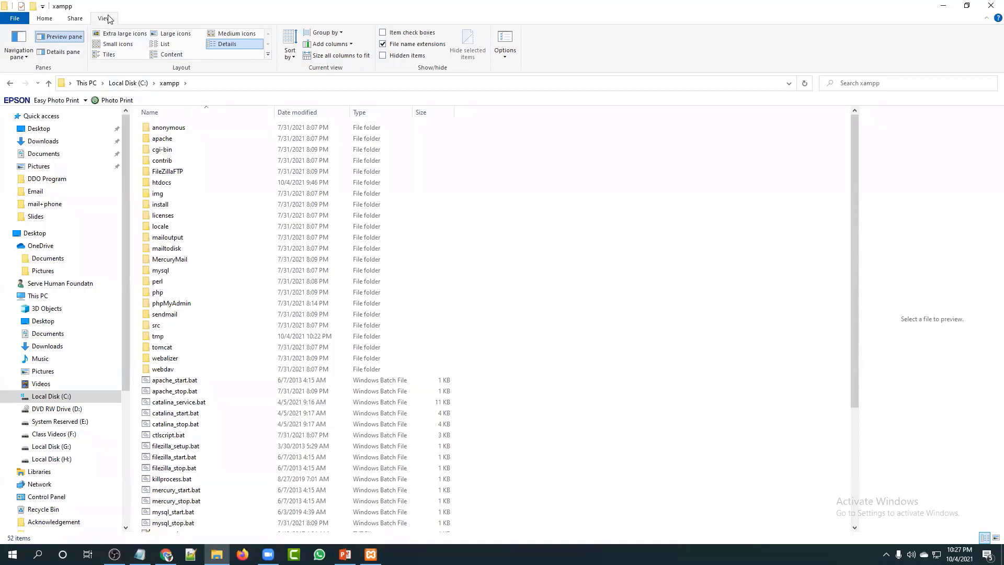
left_click(401, 57)
left_click(48, 83)
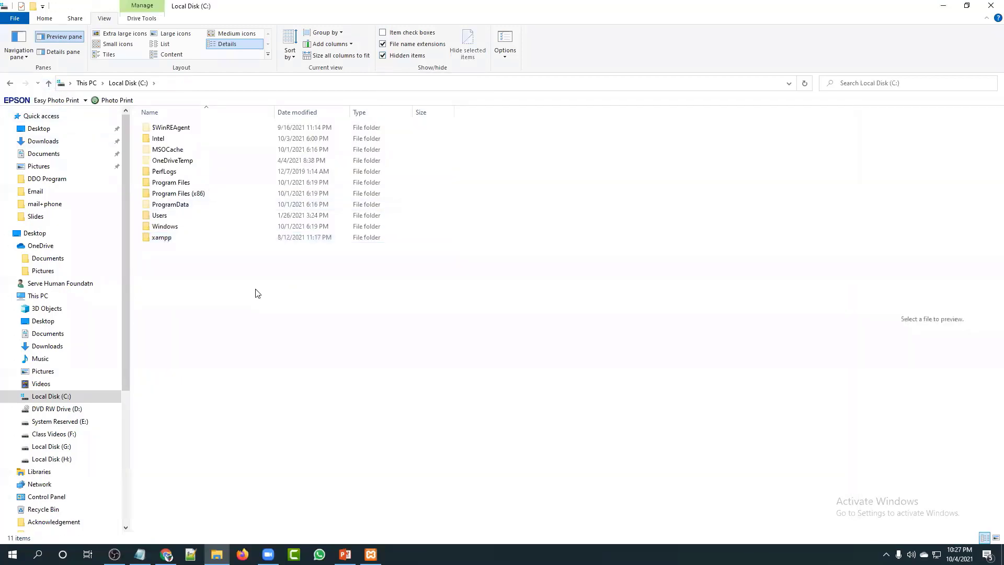
double_click(190, 239)
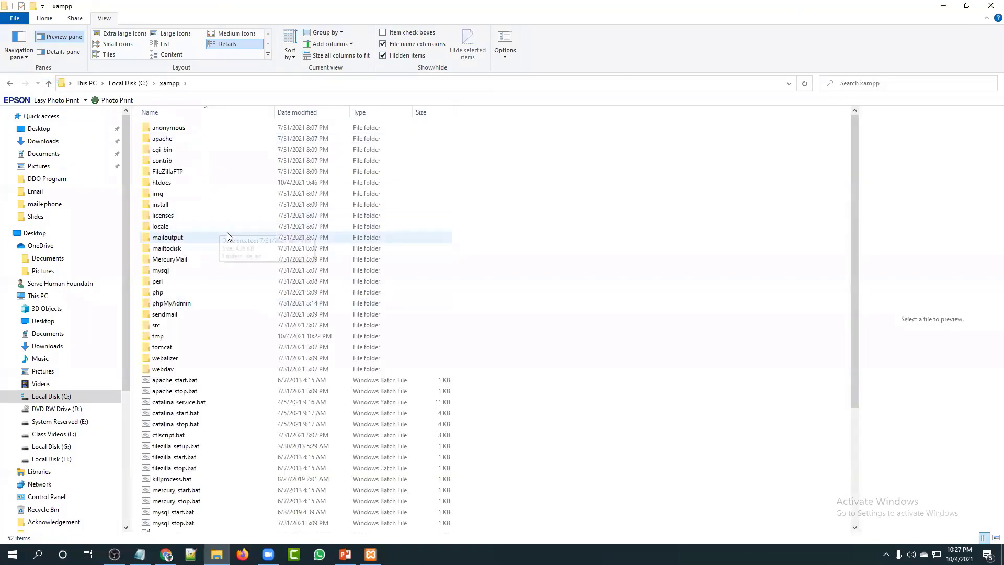
double_click(171, 182)
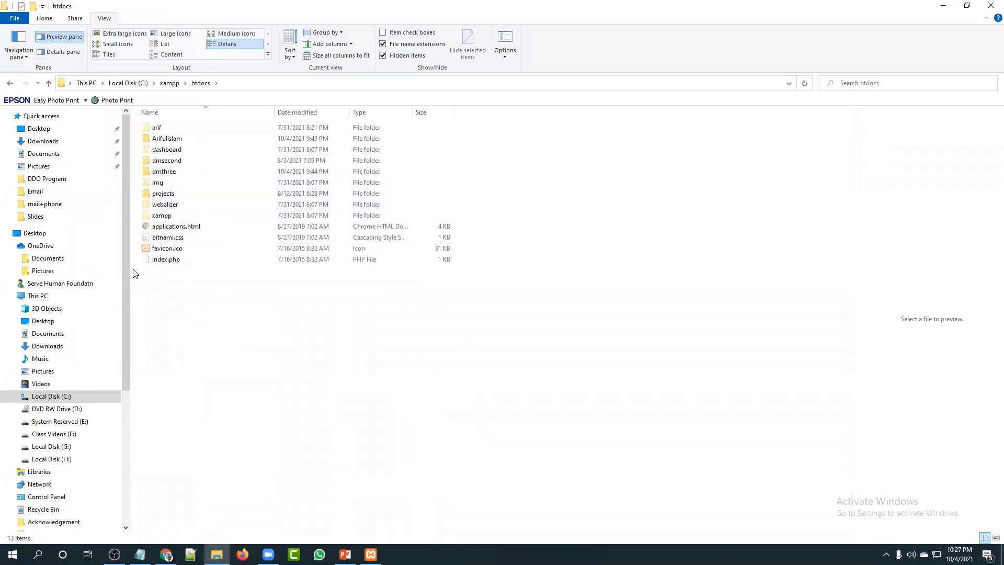
double_click(185, 172)
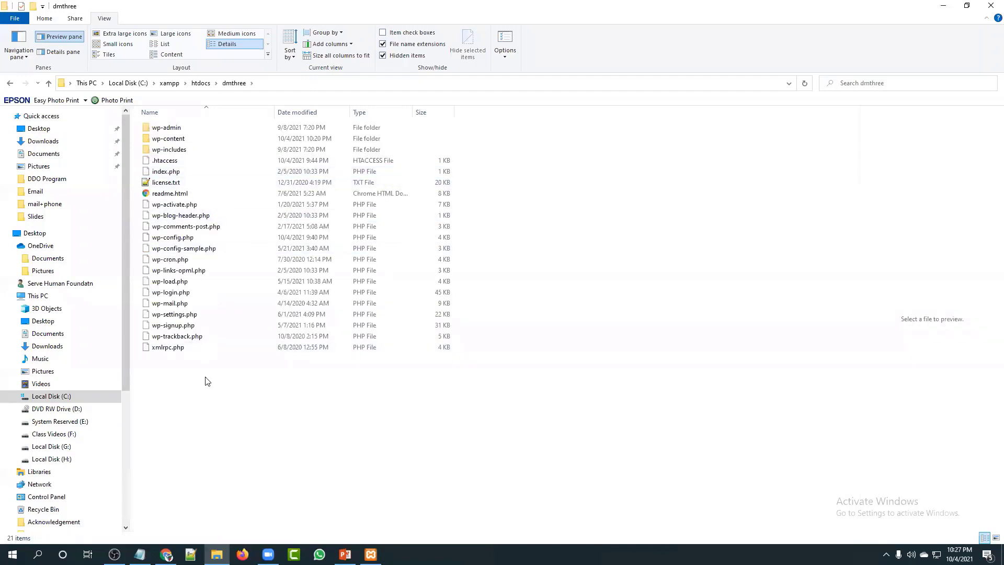
Step: Edit wp-config.php with Notepad++ and scroll down to the WP_DEBUG setting
right_click(189, 237)
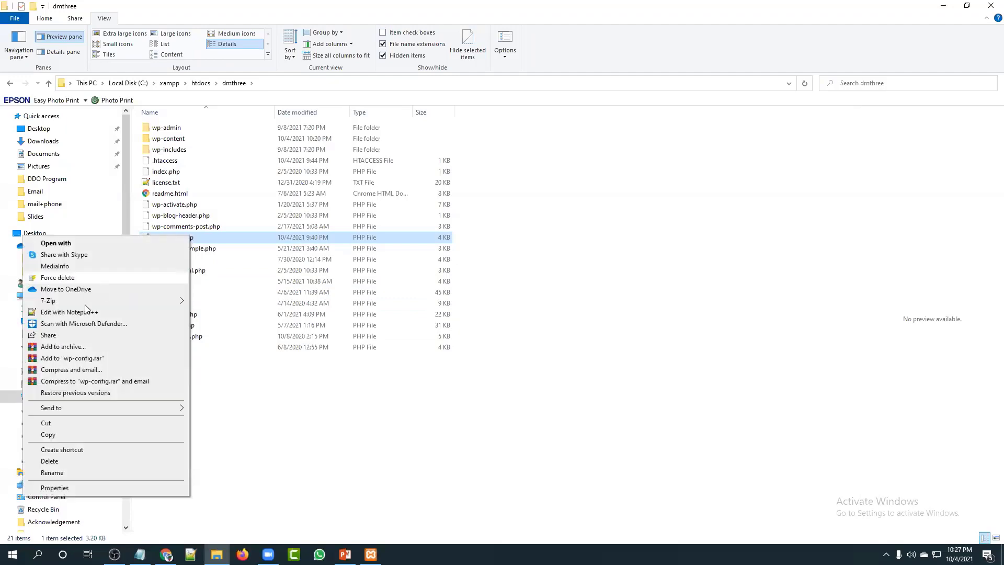
left_click(84, 312)
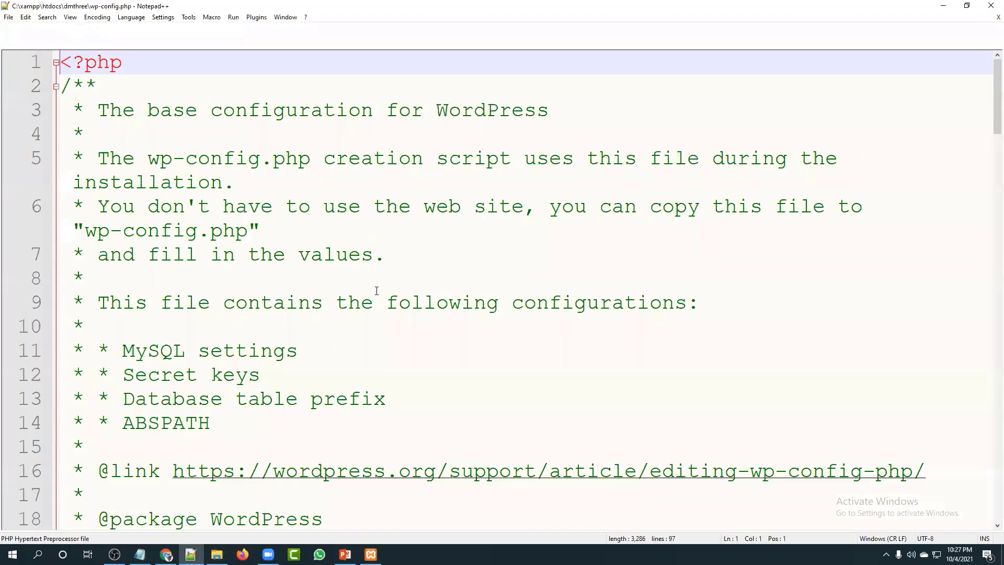
scroll(377, 290, "down", 4)
scroll(393, 295, "down", 7)
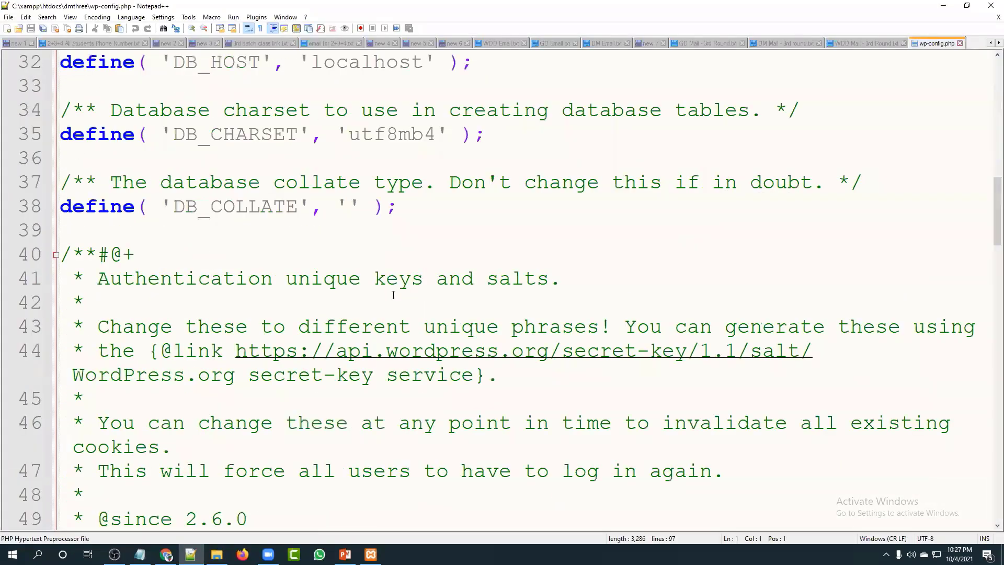
scroll(393, 295, "down", 7)
scroll(393, 295, "down", 7)
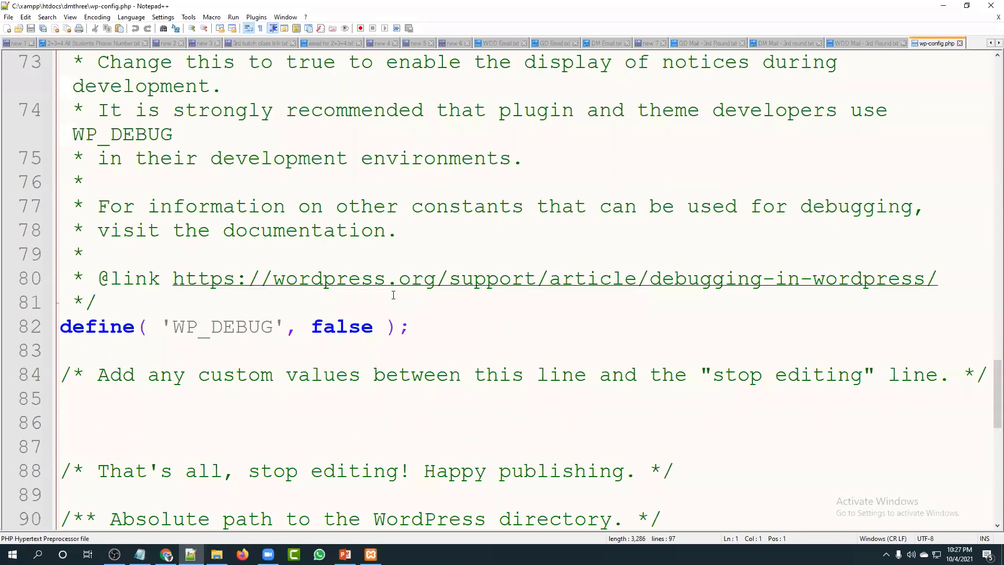
scroll(393, 294, "down", 1, "ctrl")
scroll(393, 295, "down", 1, "ctrl")
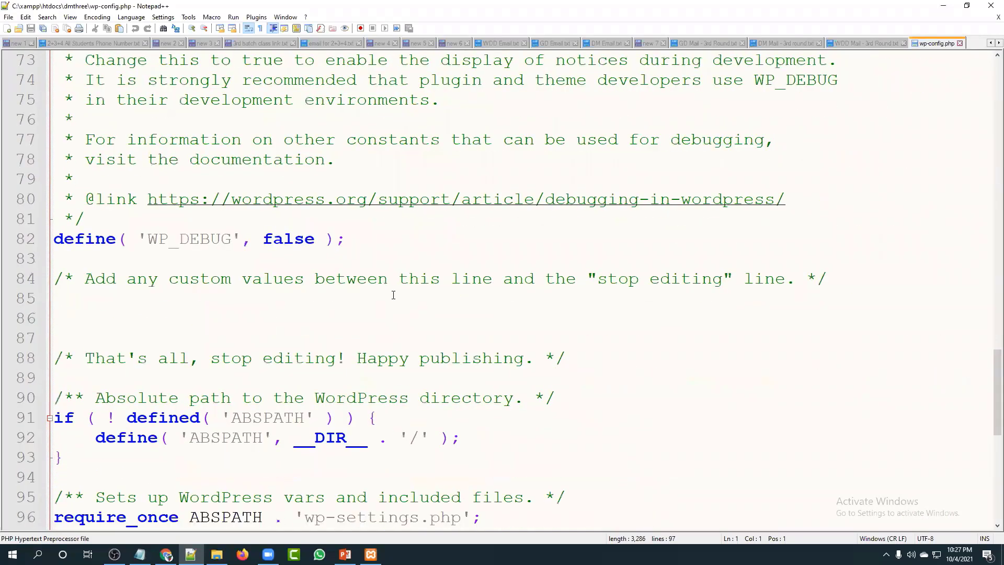
scroll(393, 295, "down", 1)
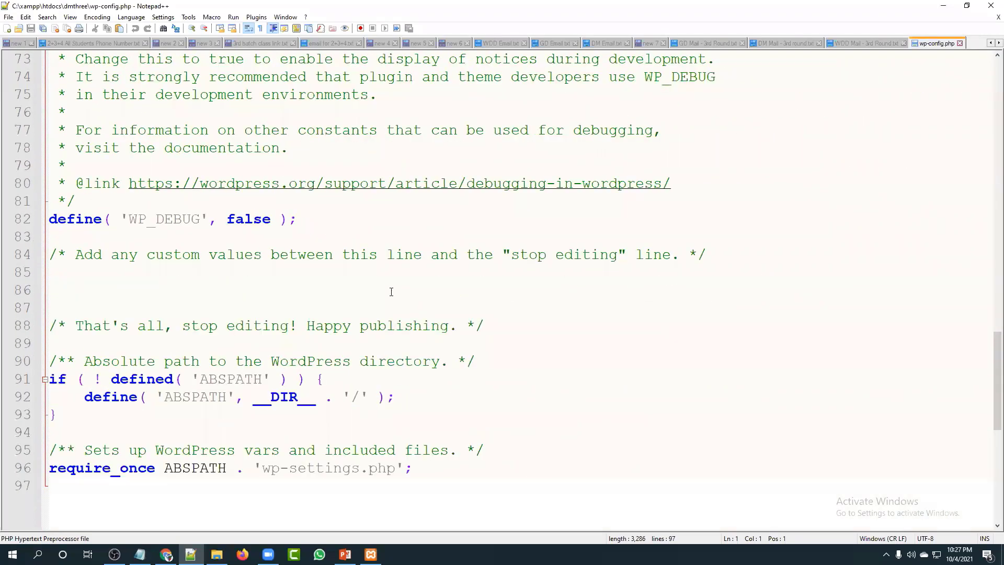
scroll(391, 292, "down", 2)
scroll(392, 292, "up", 11)
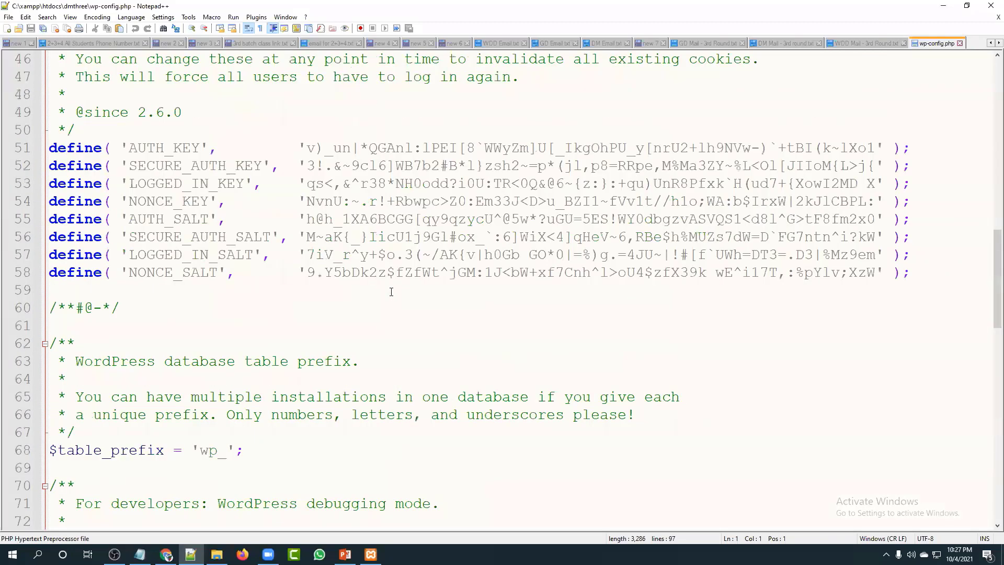
scroll(391, 292, "up", 10)
left_click(259, 308)
scroll(377, 251, "up", 5)
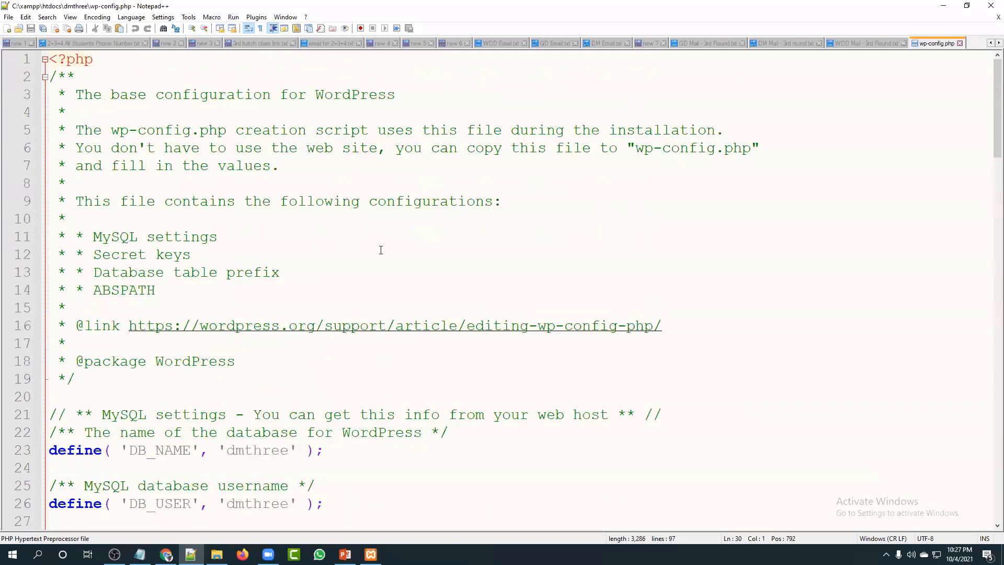
left_click(105, 223)
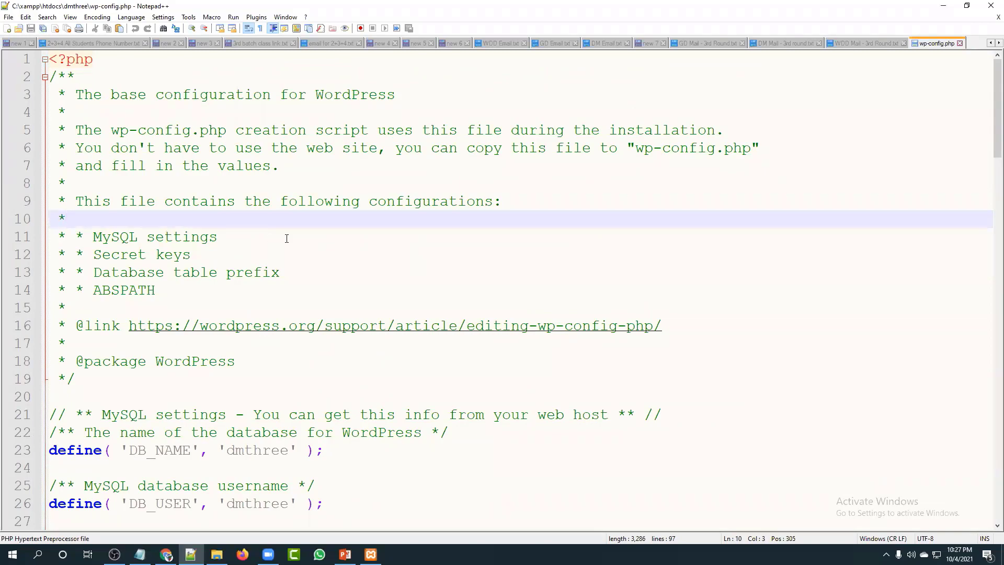
scroll(286, 241, "down", 9)
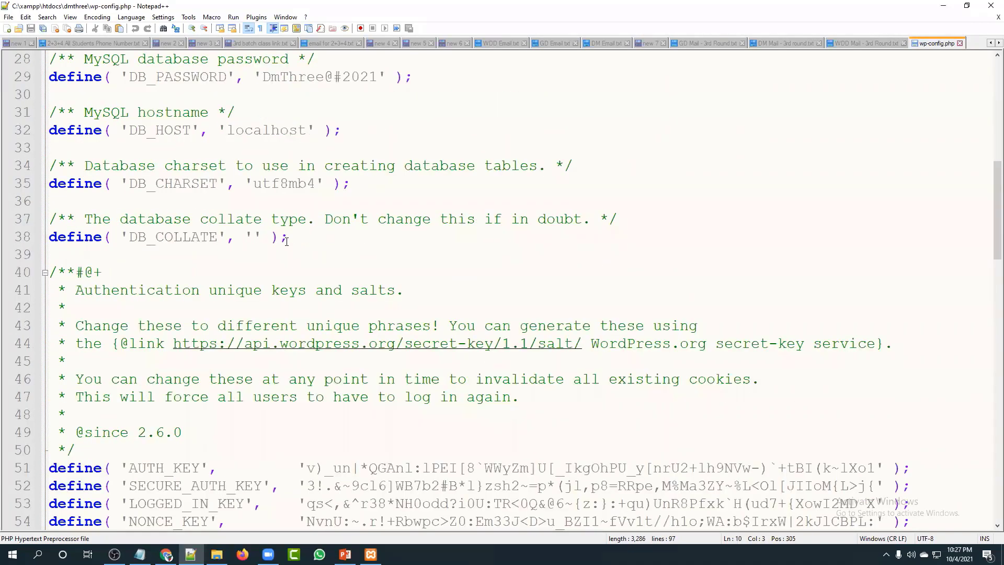
scroll(286, 241, "down", 6)
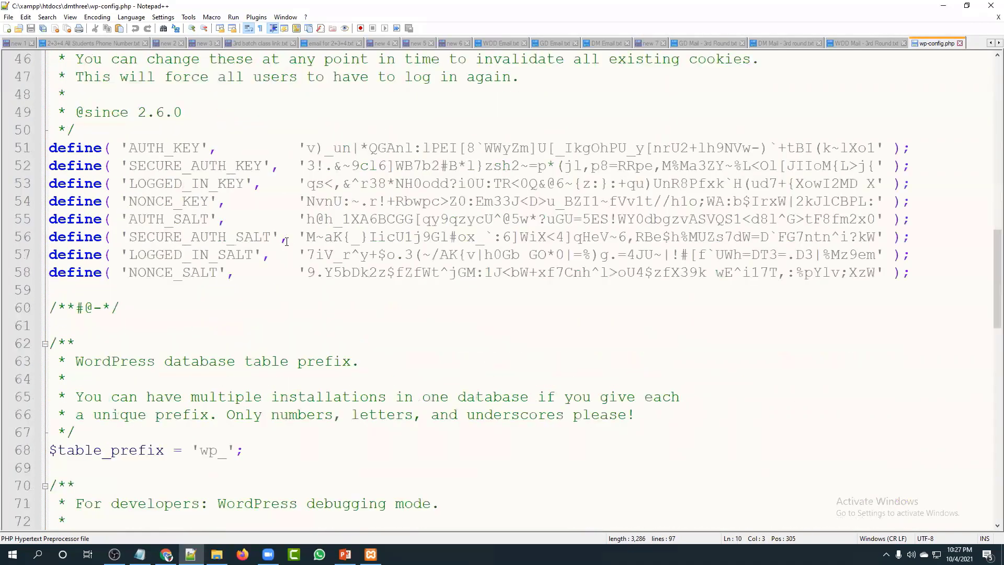
scroll(286, 241, "down", 10)
scroll(287, 241, "down", 2)
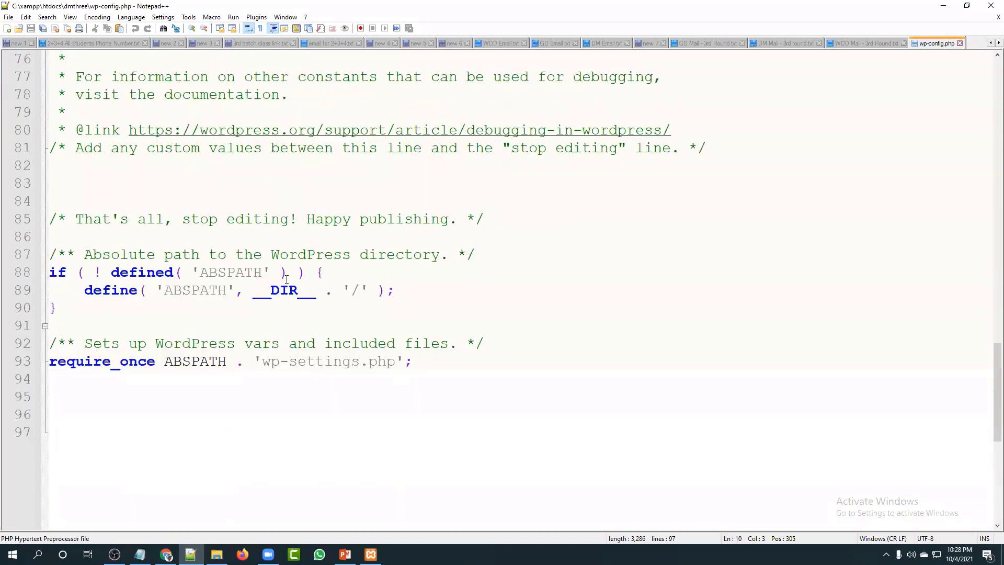
scroll(287, 278, "up", 6)
scroll(287, 279, "up", 9)
scroll(286, 279, "up", 12)
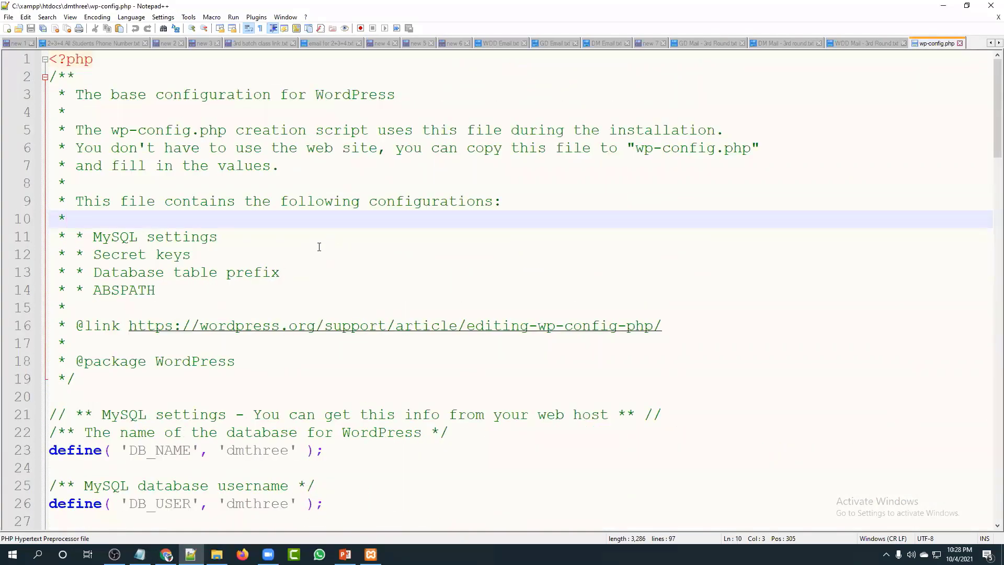
scroll(293, 264, "down", 13)
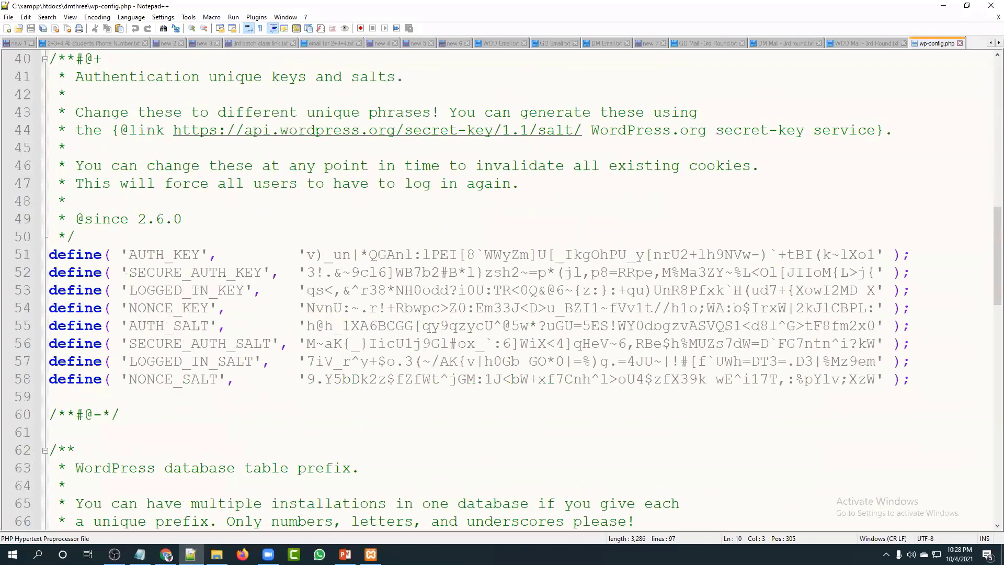
mouse_move(217, 554)
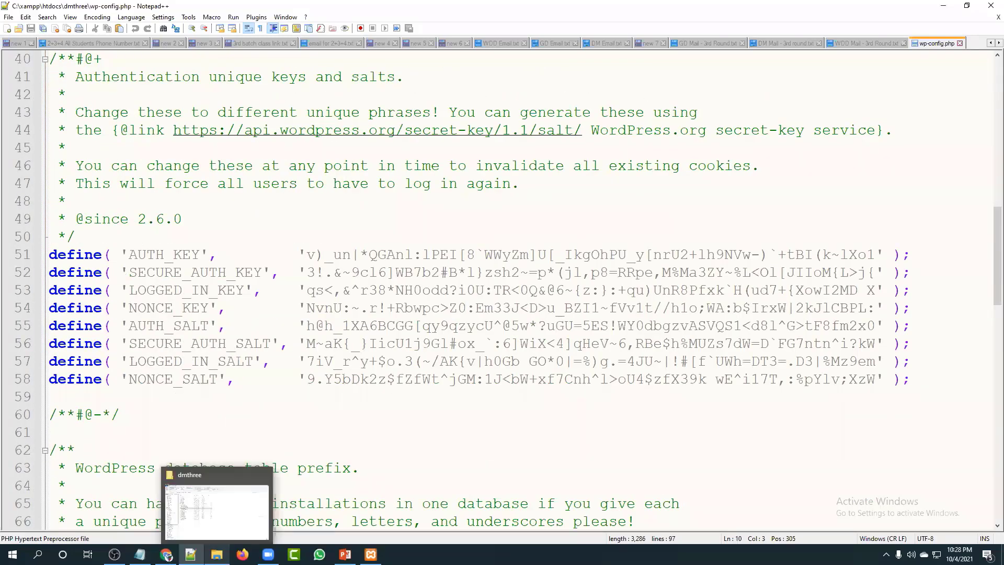
Step: In the dmthree Explorer window, go up to xampp and open its php folder
left_click(211, 501)
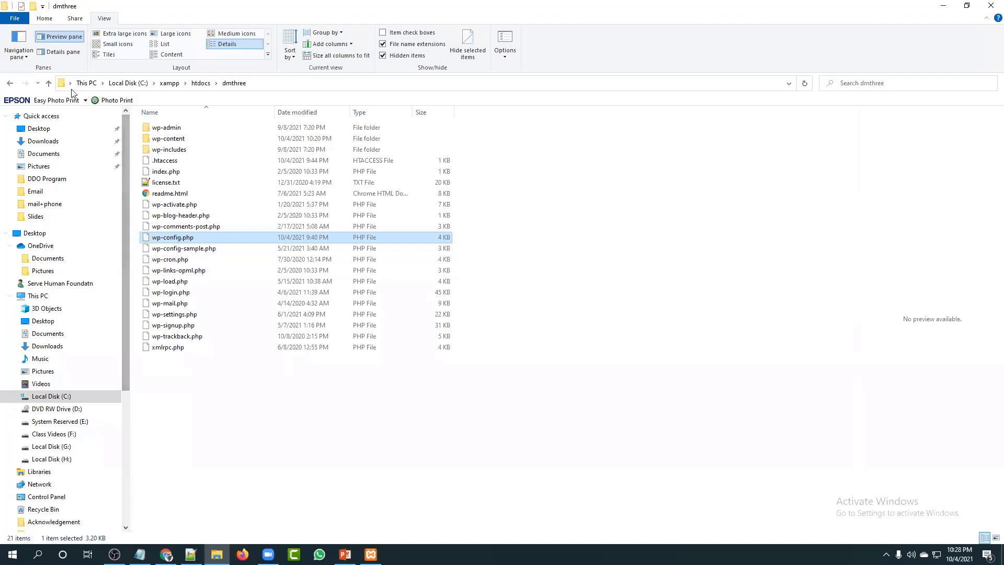
left_click(49, 83)
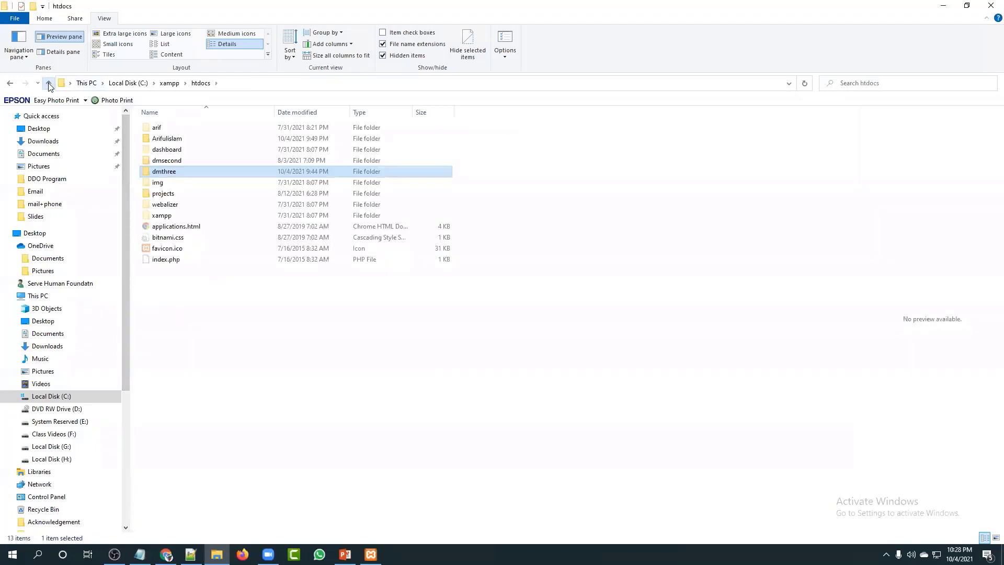
left_click(48, 84)
scroll(218, 406, "down", 5)
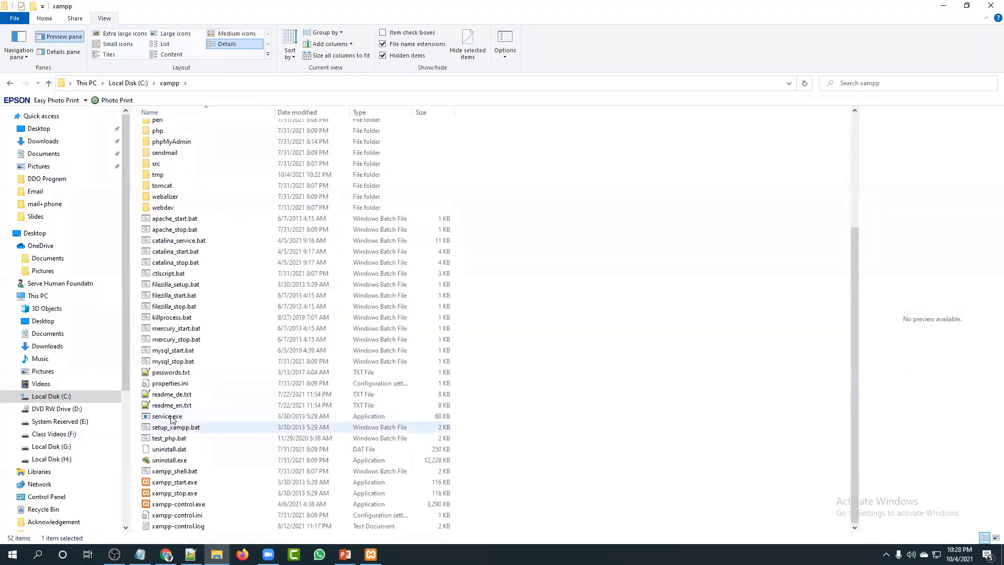
scroll(173, 192, "up", 1)
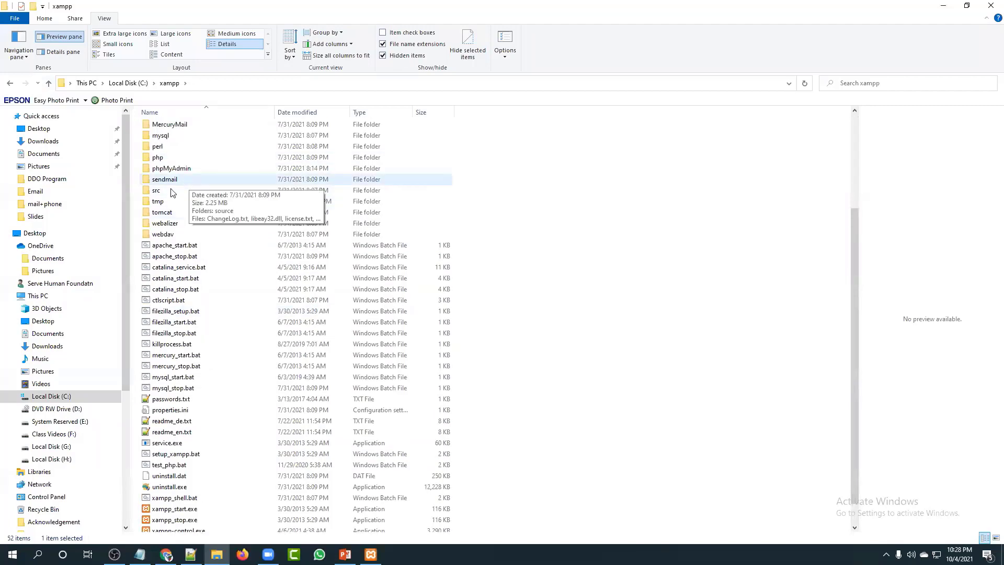
double_click(166, 158)
Step: Find php.ini and open it with Edit with Notepad++
scroll(233, 269, "down", 3)
scroll(233, 269, "down", 2)
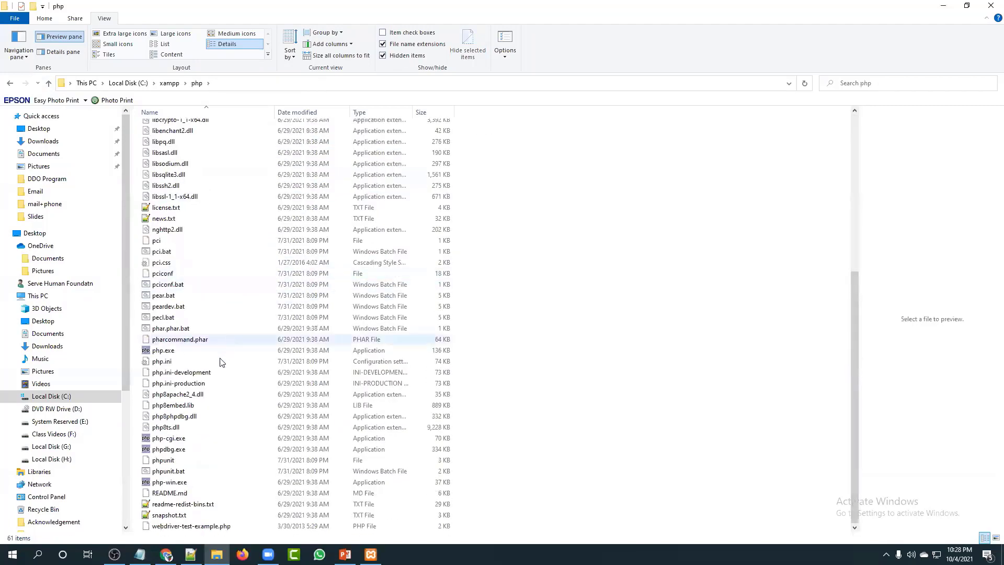
scroll(192, 240, "up", 2)
scroll(190, 239, "down", 2)
right_click(183, 365)
left_click(207, 361)
right_click(207, 361)
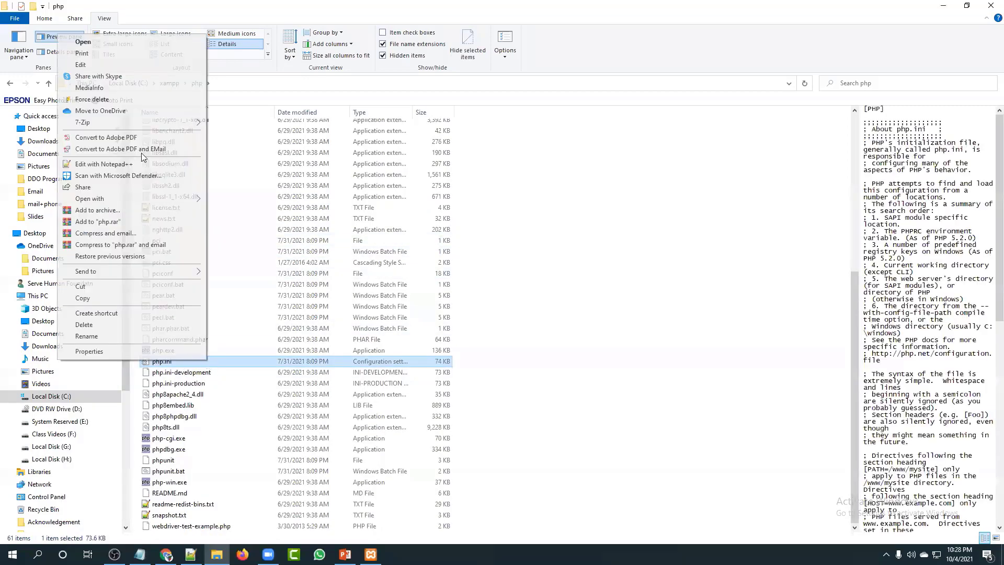
left_click(137, 164)
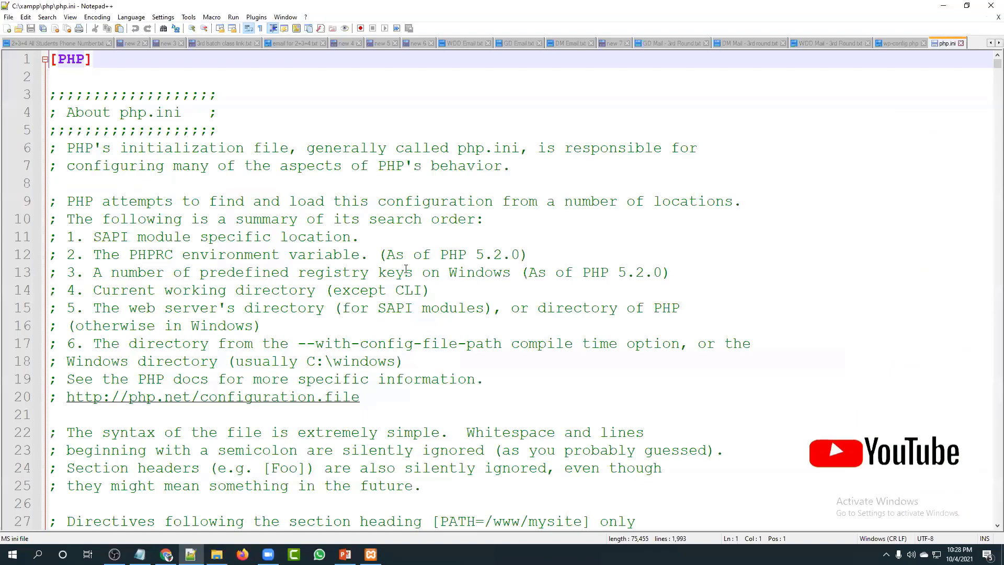
Step: Scroll php.ini to the bottom, then close its tab to return to wp-config.php
scroll(406, 269, "down", 20)
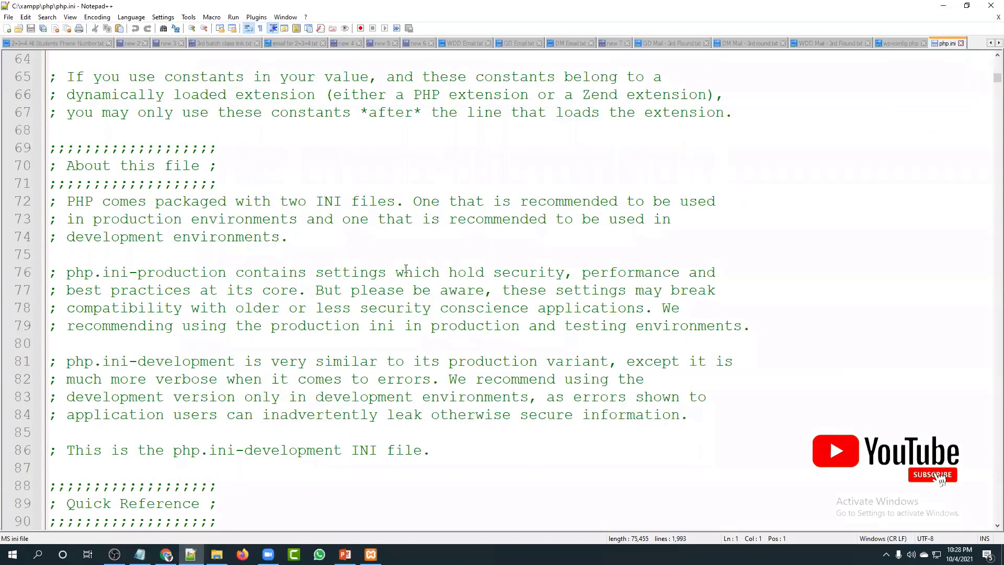
scroll(406, 269, "down", 20)
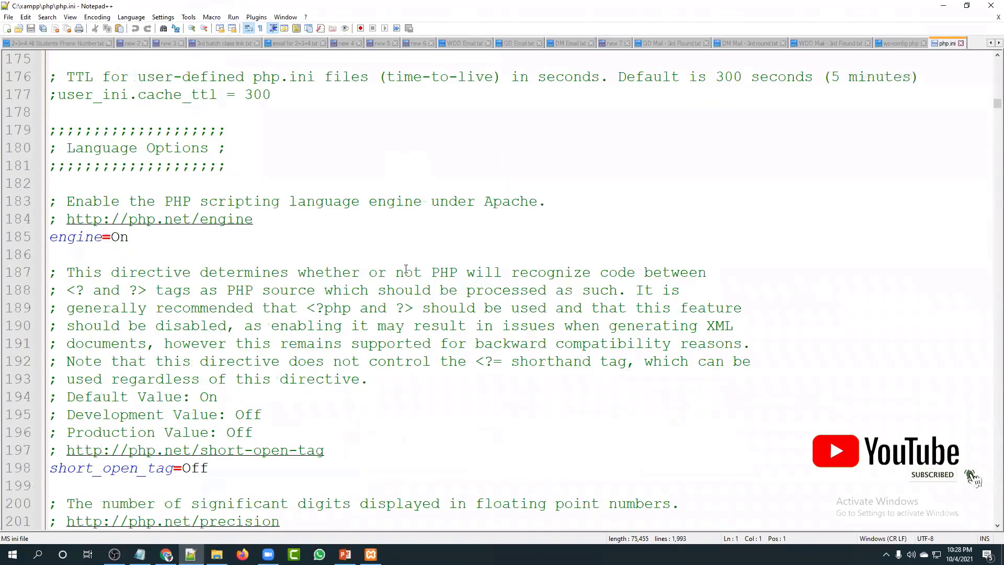
scroll(406, 270, "down", 9)
scroll(989, 175, "down", 7)
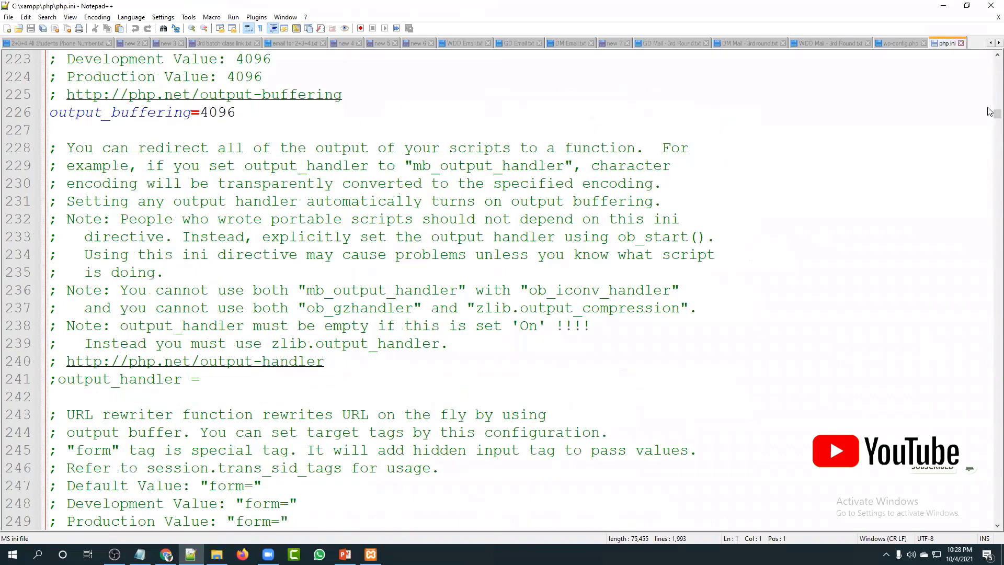
scroll(989, 194, "down", 20)
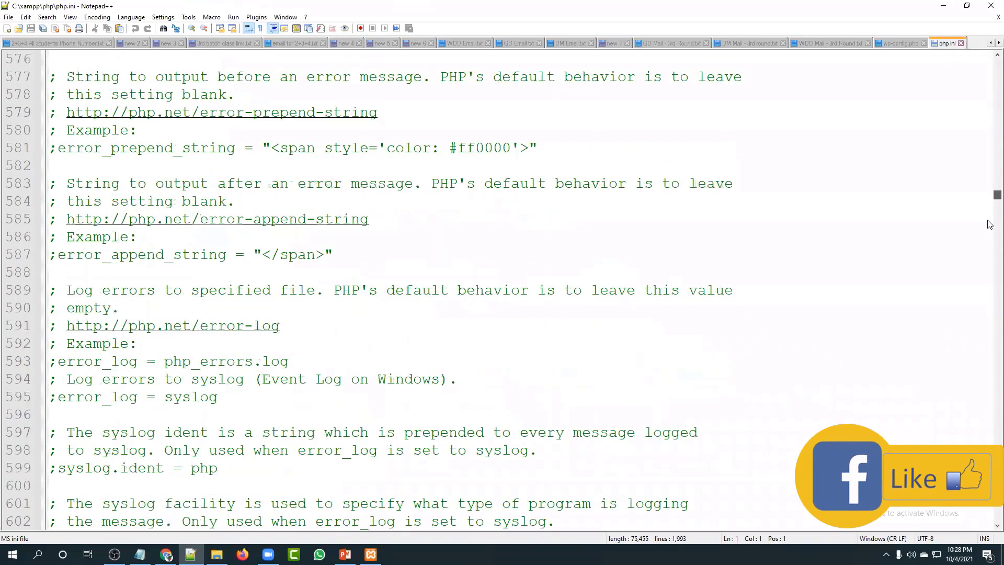
scroll(989, 269, "down", 20)
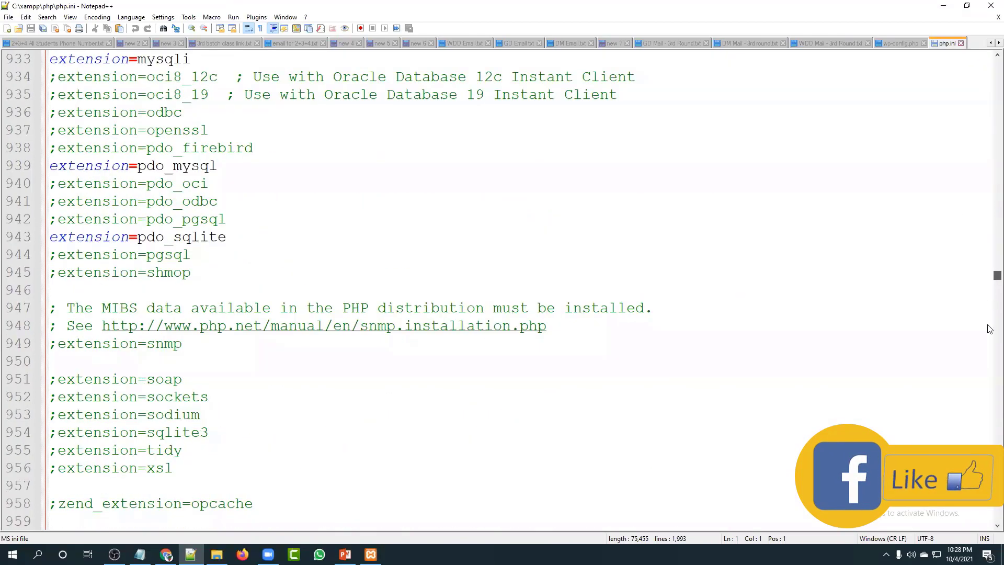
scroll(990, 429, "down", 20)
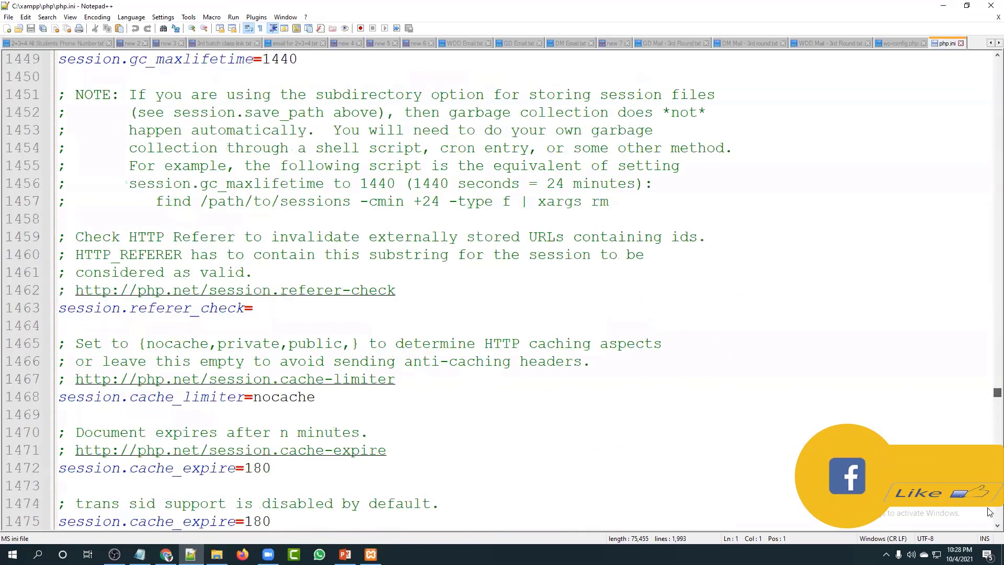
scroll(450, 382, "down", 20)
scroll(449, 381, "up", 4)
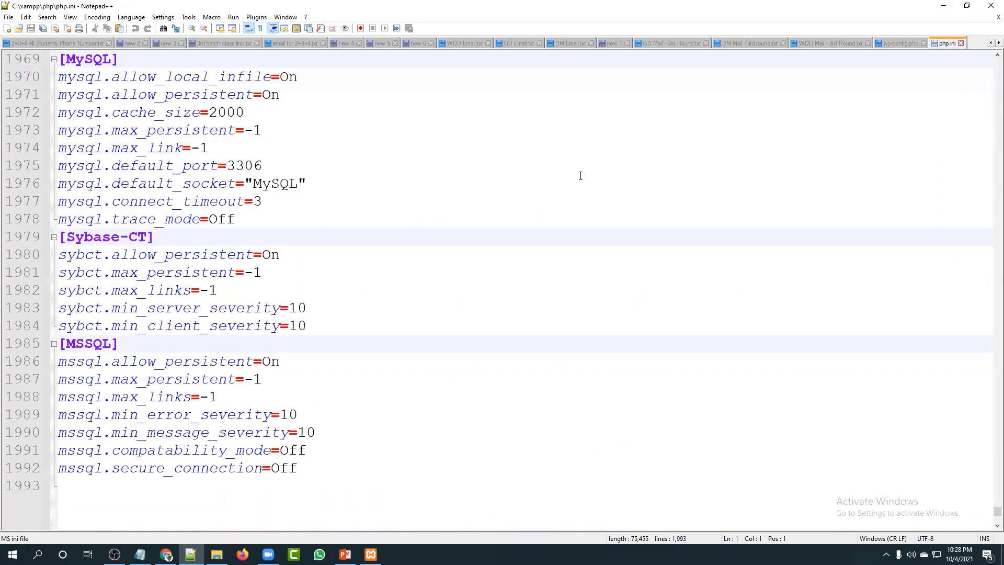
left_click(961, 43)
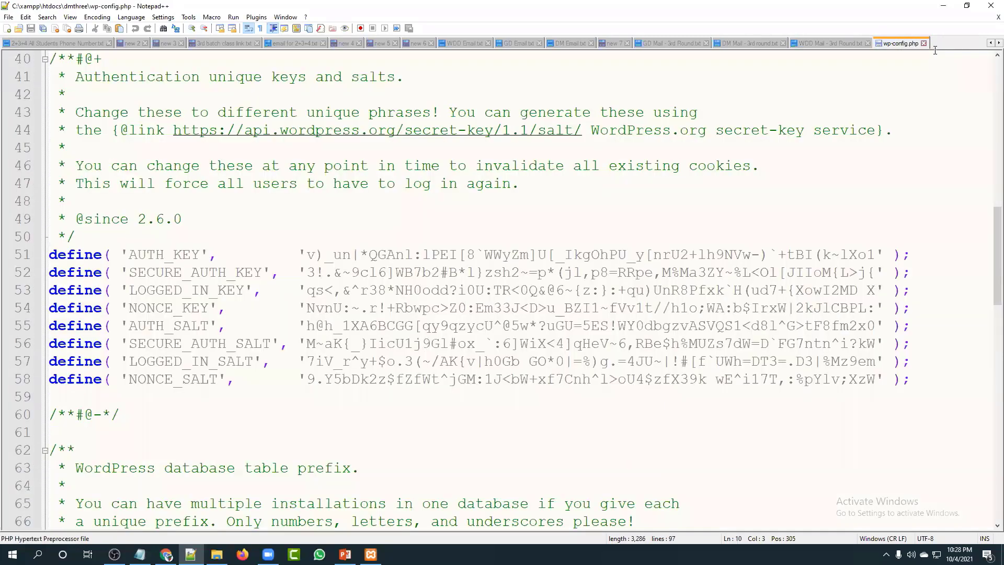